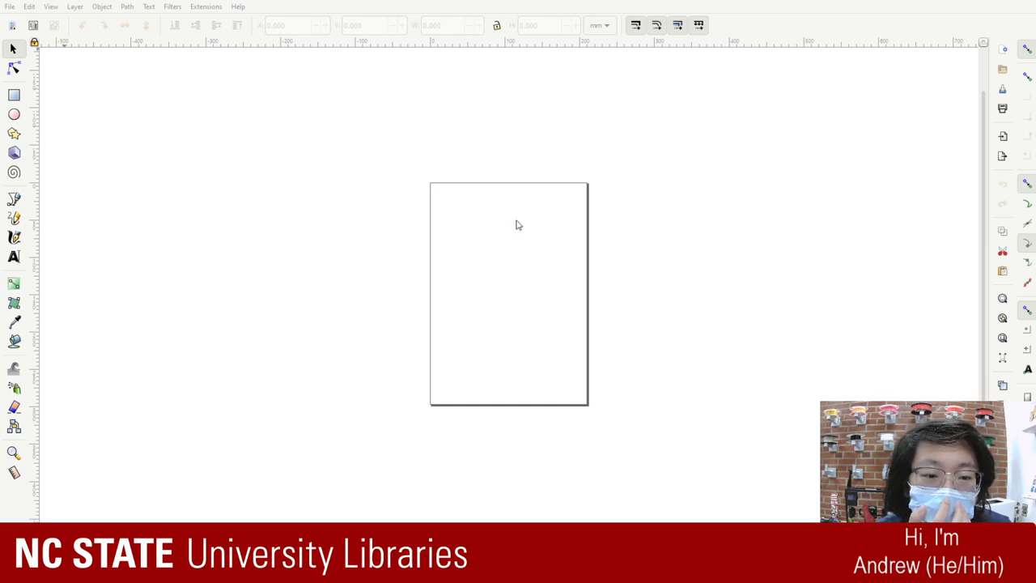
# - Fit the whole blank landscape page back into view with the 5 key
pyautogui.scroll(2, 685, 296)
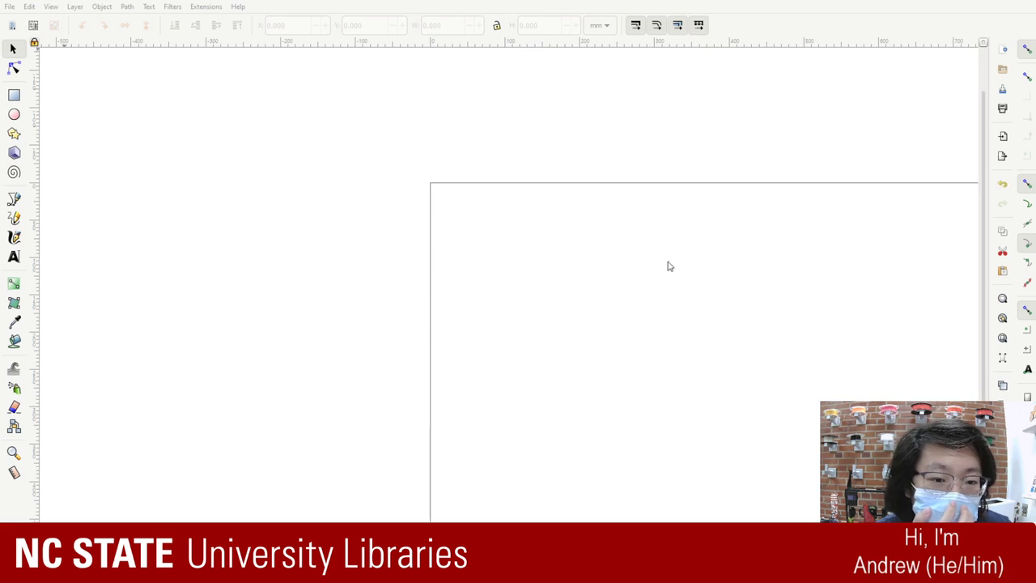
pyautogui.press('5')
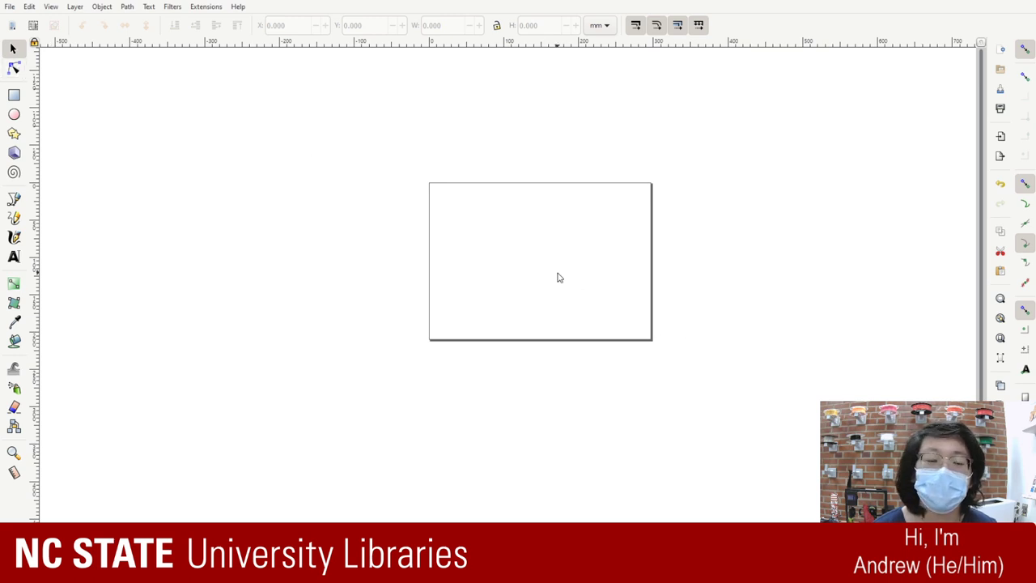
# - Zoom in two steps on the landscape page and scroll so it fills the canvas
pyautogui.scroll(4, 559, 268)
pyautogui.scroll(-3, 559, 267)
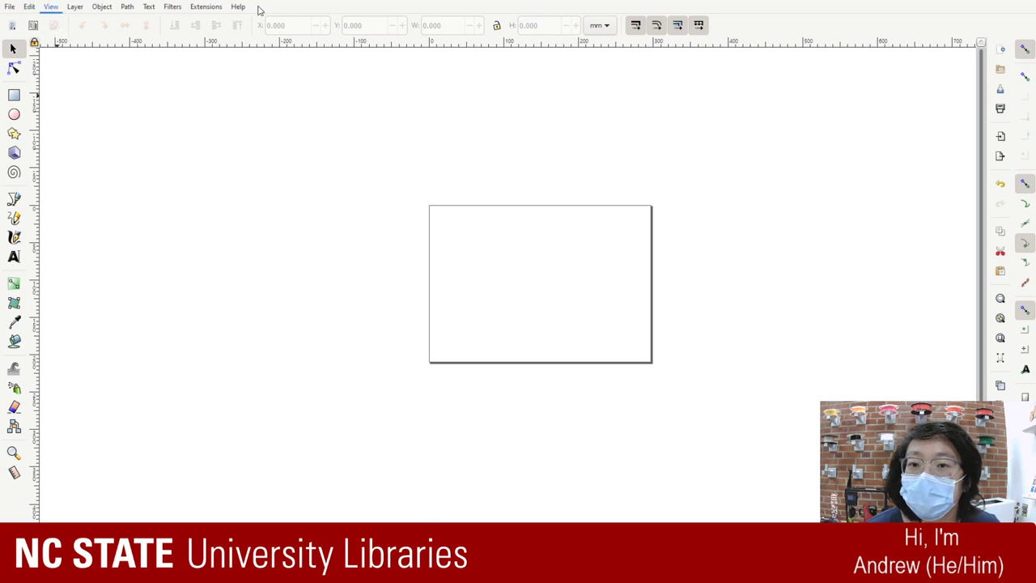
pyautogui.press('=')
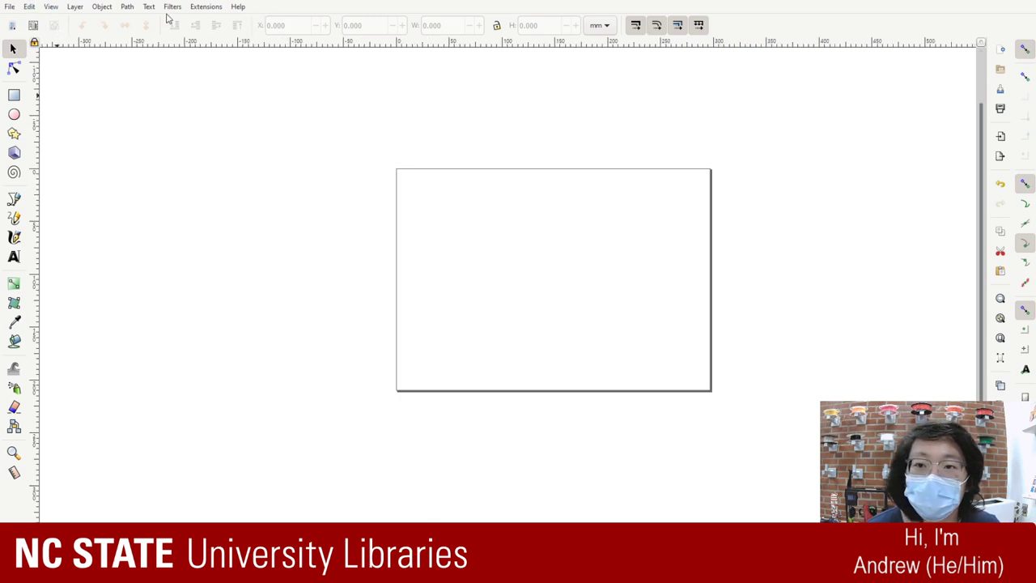
pyautogui.press('=')
pyautogui.press('=')
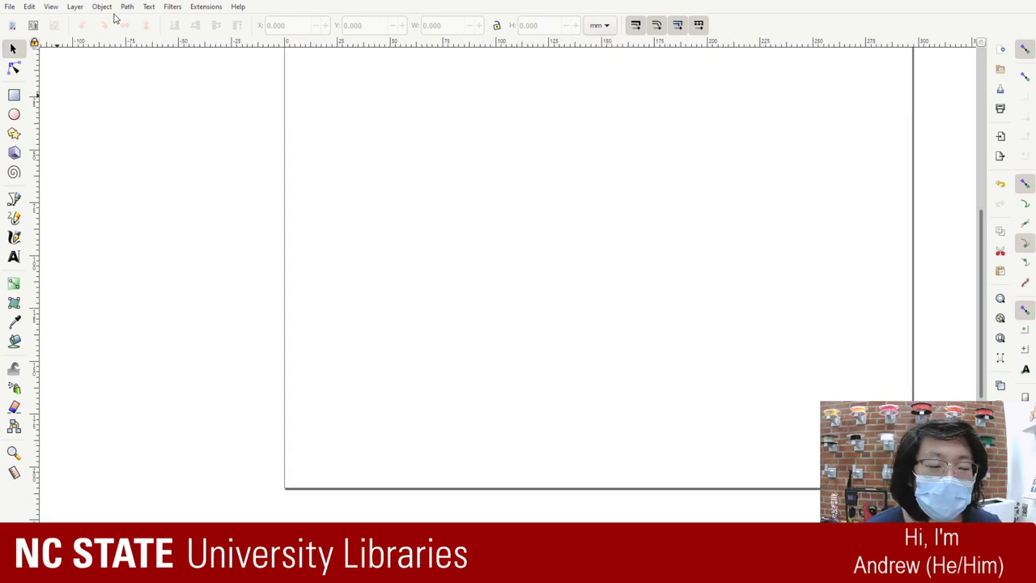
pyautogui.scroll(1, 508, 128)
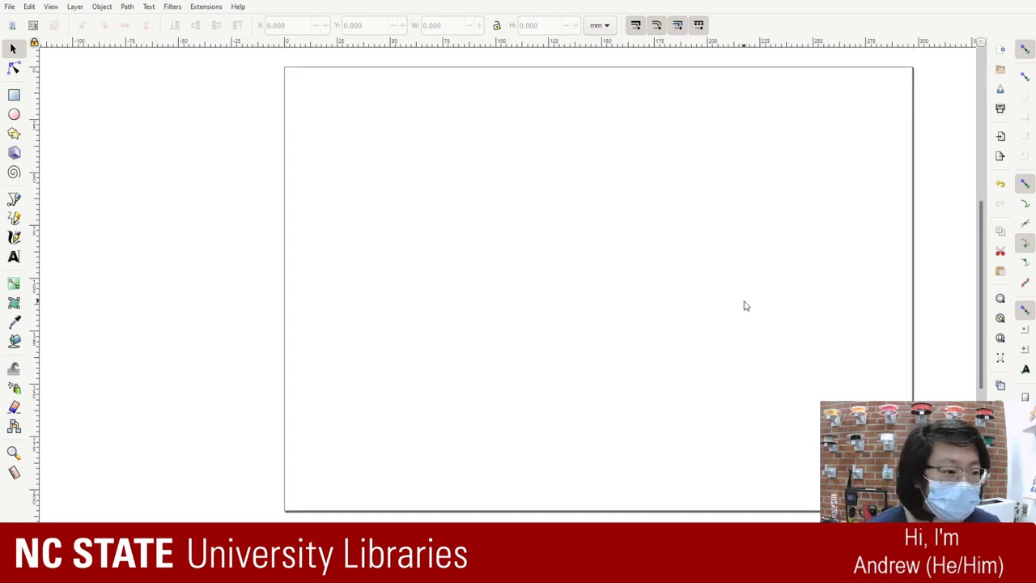
pyautogui.hscroll(3, 611, 411)
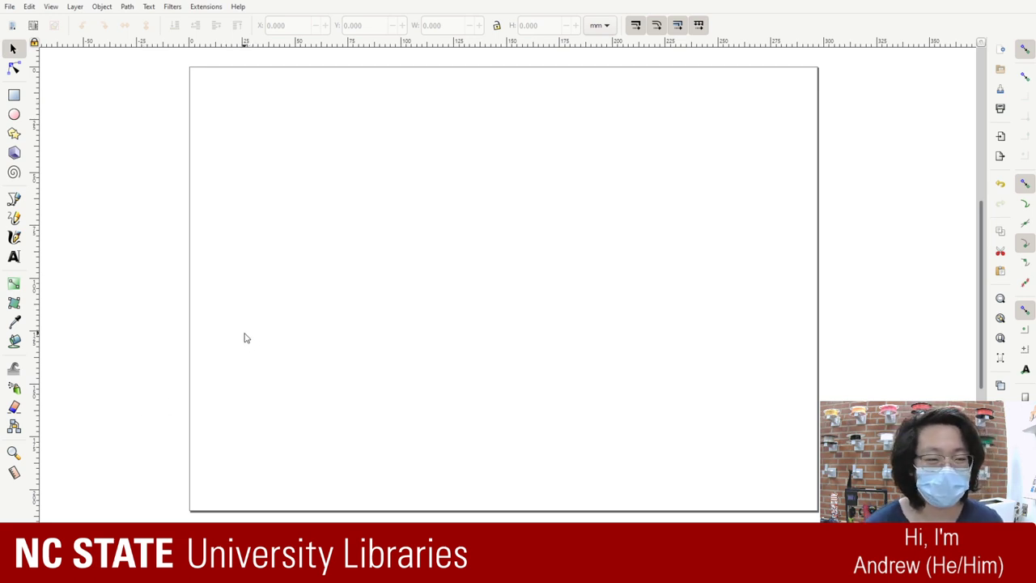
pyautogui.scroll(1, 248, 339)
pyautogui.scroll(-1, 243, 339)
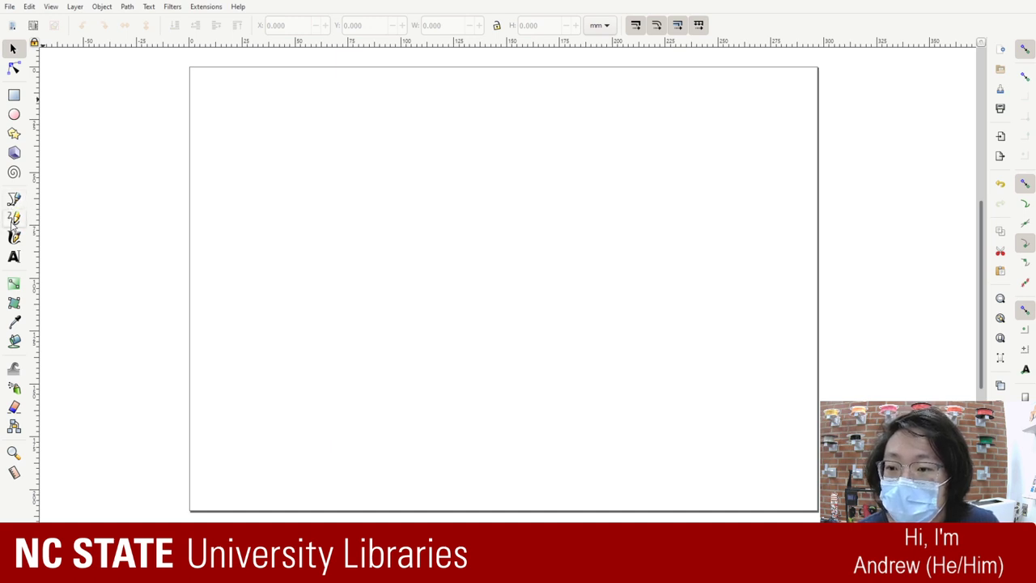
# - With the Pen tool, place the heart's bottom point, left corner, left peak, central dip and right peak
pyautogui.click(14, 199)
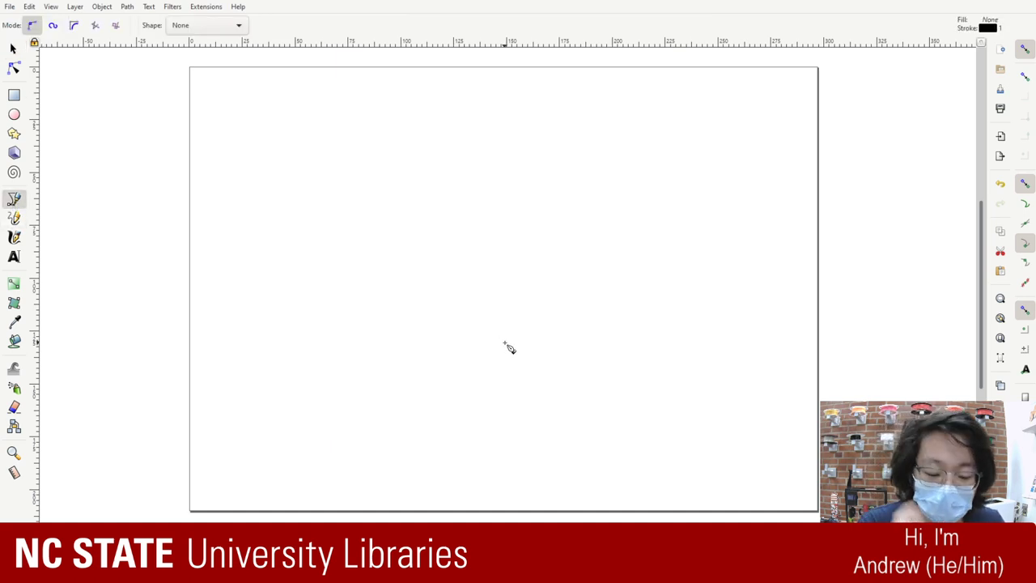
pyautogui.click(507, 362)
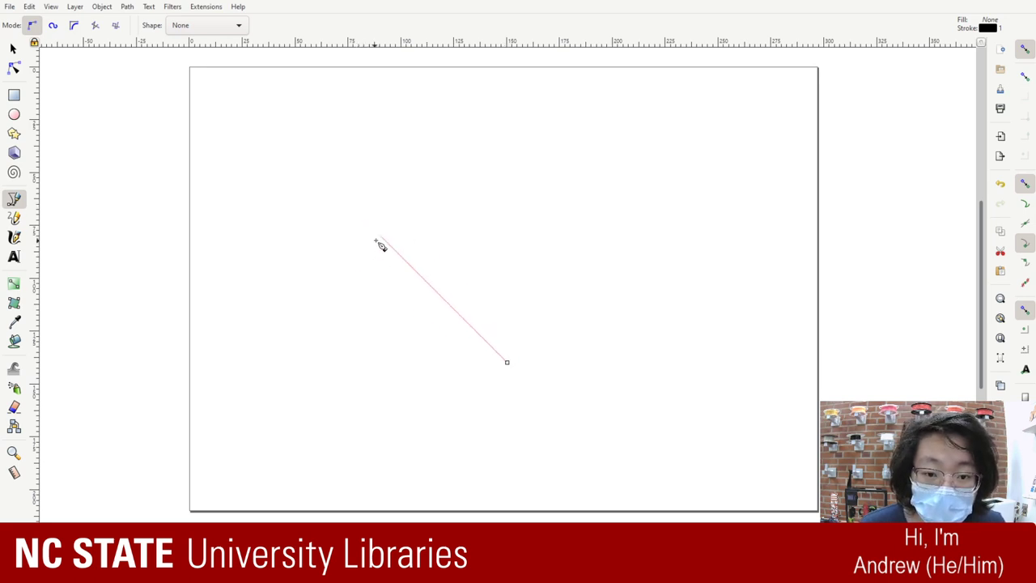
pyautogui.click(381, 236)
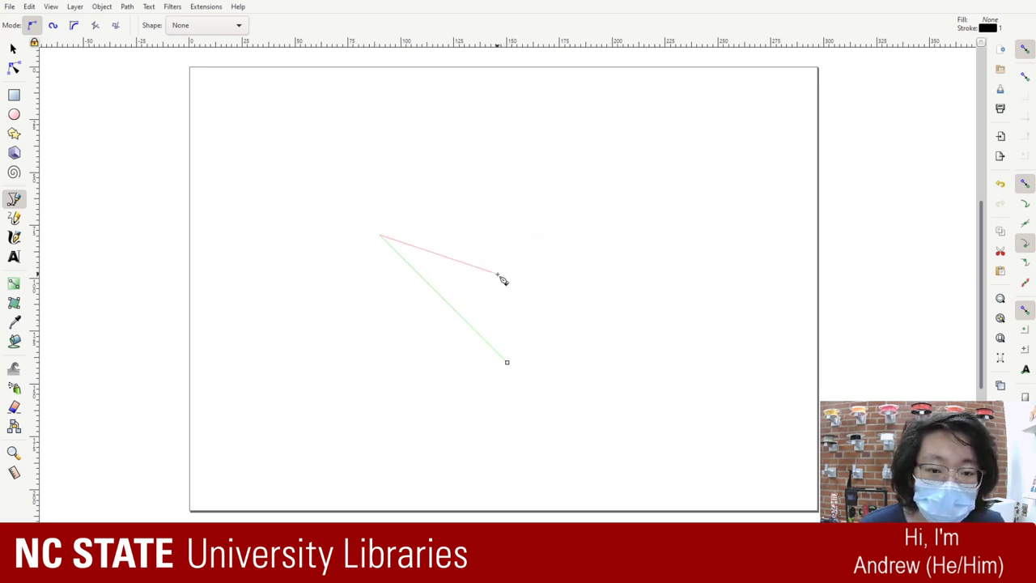
pyautogui.click(437, 173)
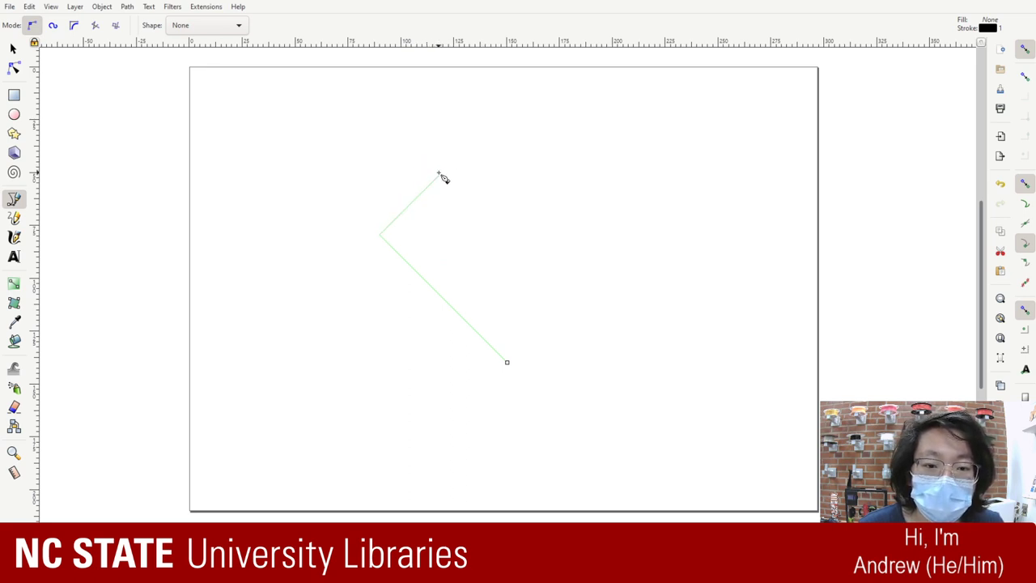
pyautogui.click(502, 234)
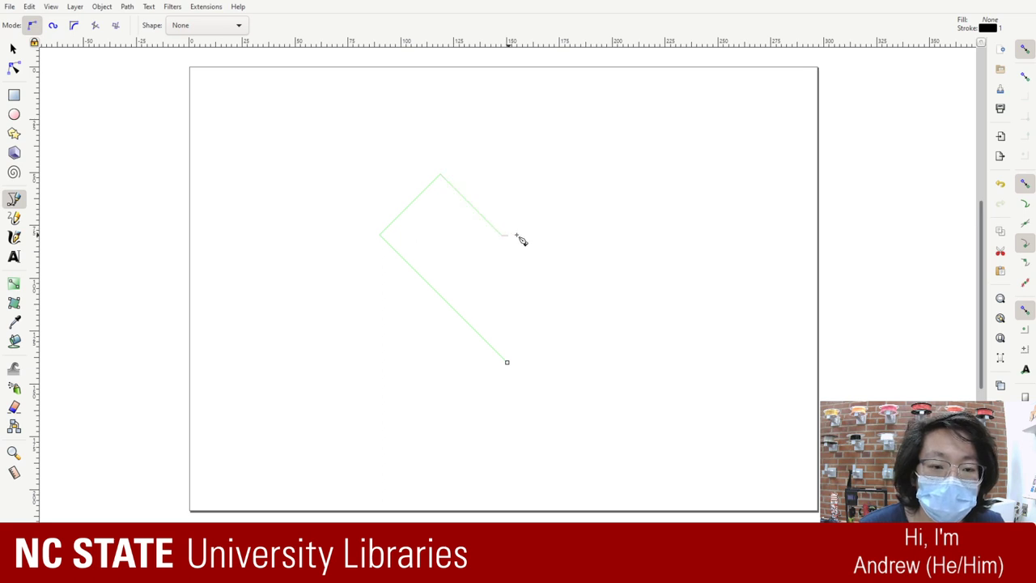
pyautogui.click(559, 175)
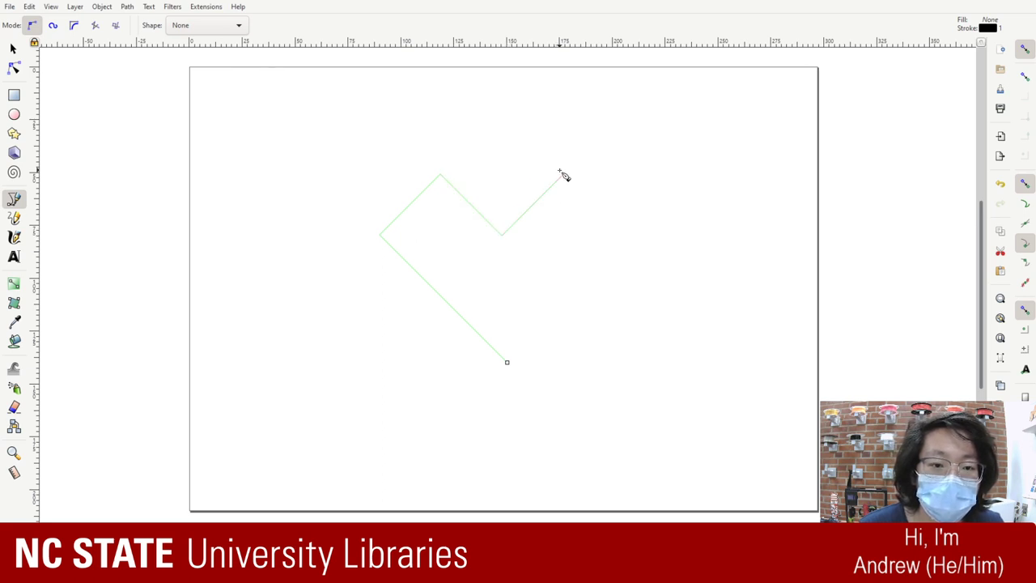
pyautogui.click(616, 230)
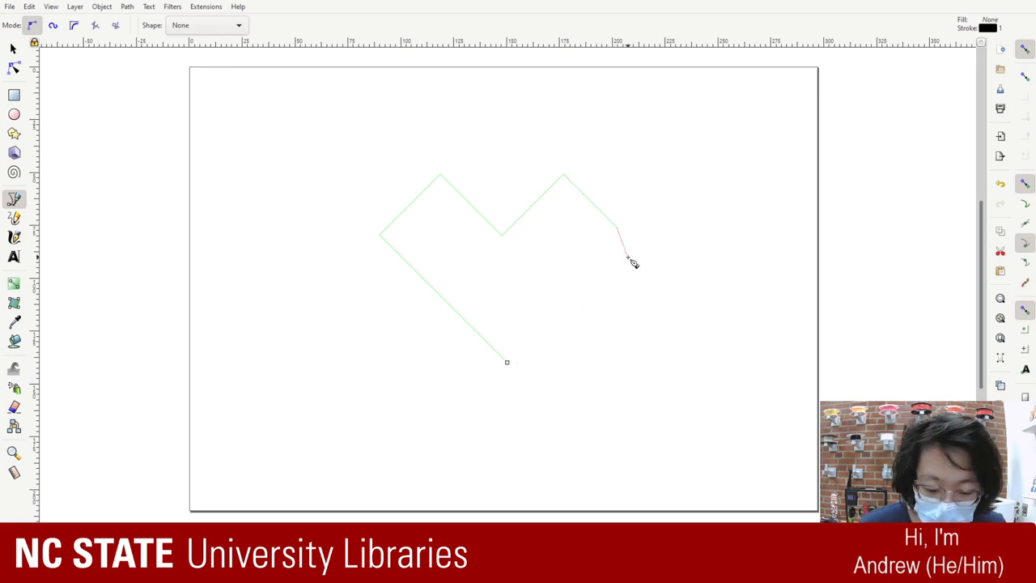
# - Redo the misplaced right corner symmetrically and close the outline at the bottom point
pyautogui.press('BackSpace')
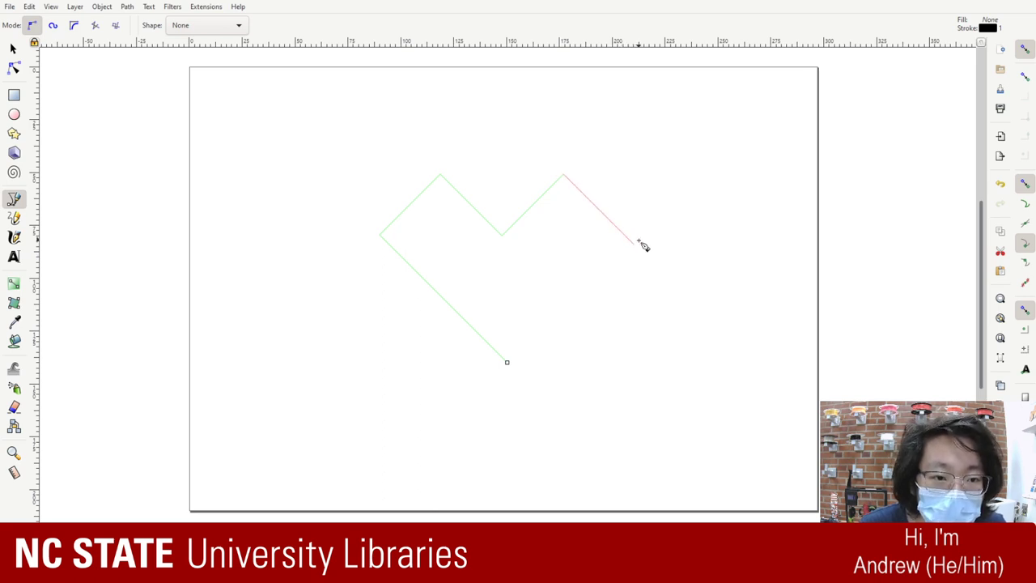
pyautogui.click(635, 246)
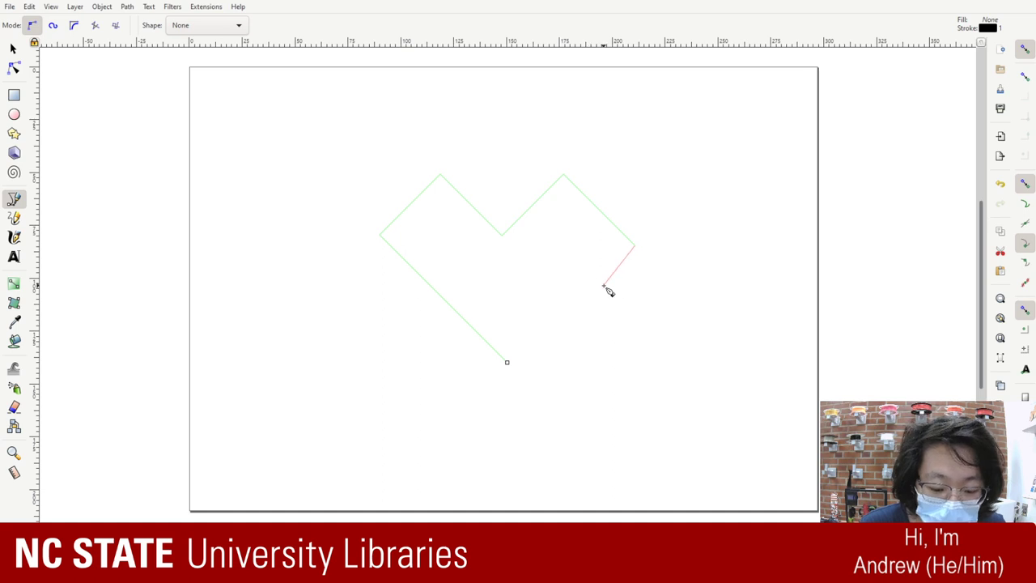
pyautogui.press('BackSpace')
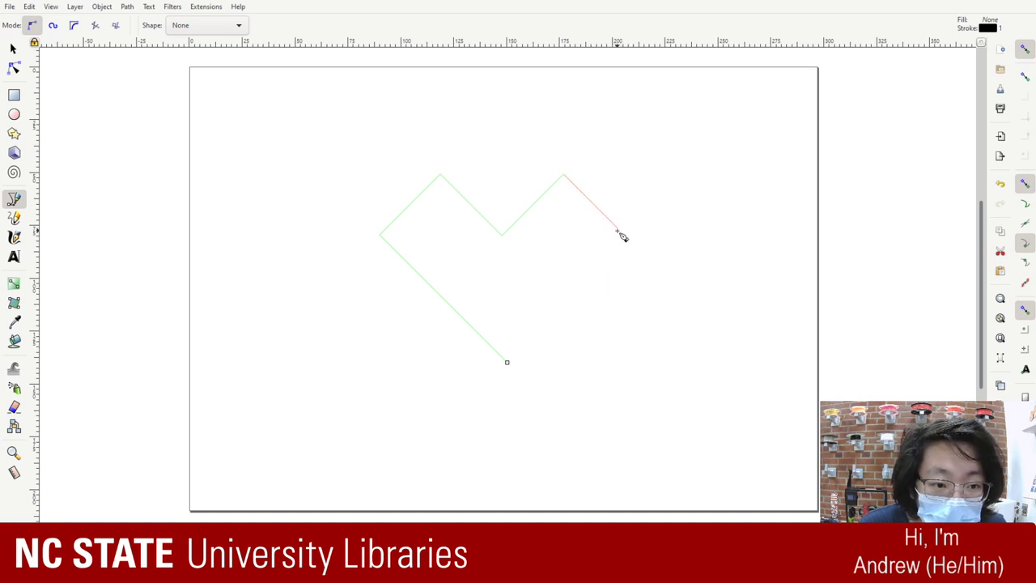
pyautogui.click(620, 233)
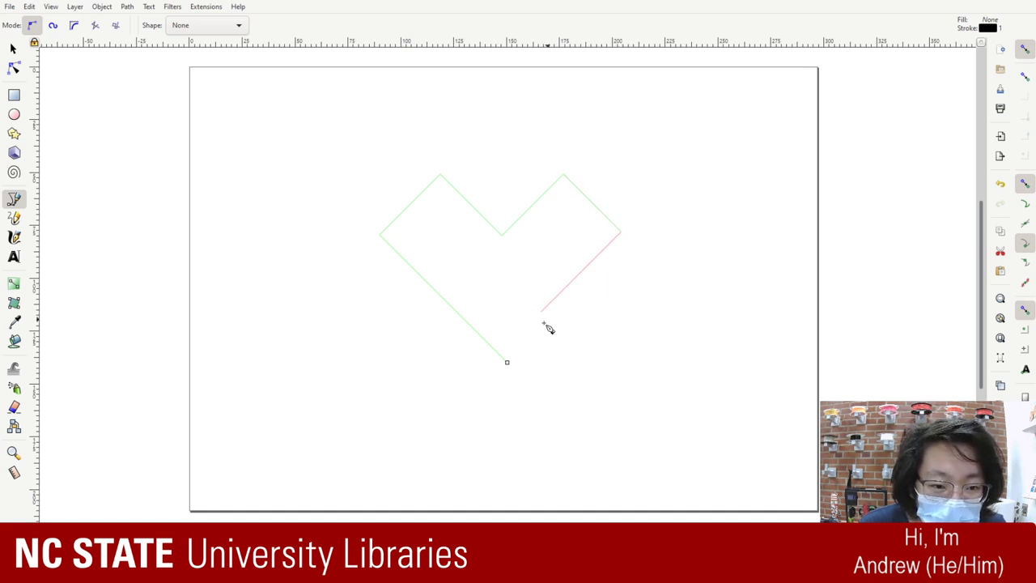
pyautogui.click(507, 362)
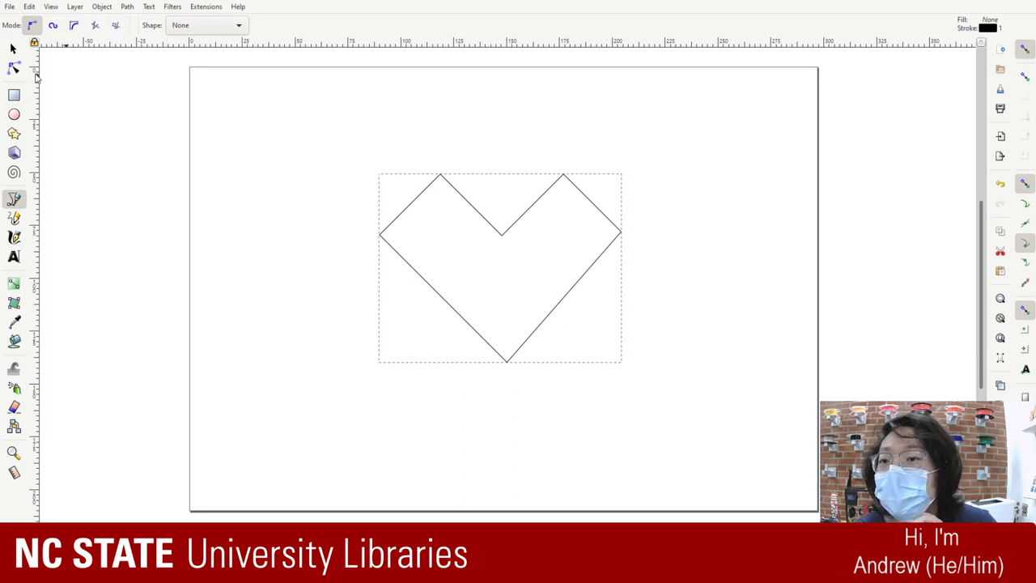
# - Cancel the stray path and add a horizontal guide along the heart's top peaks
pyautogui.click(346, 47)
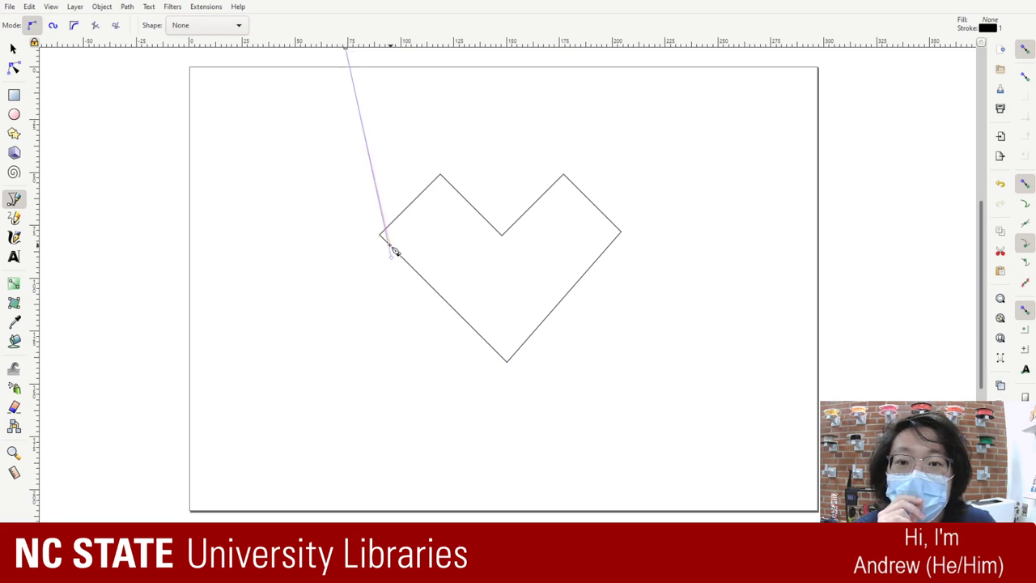
pyautogui.press('Escape')
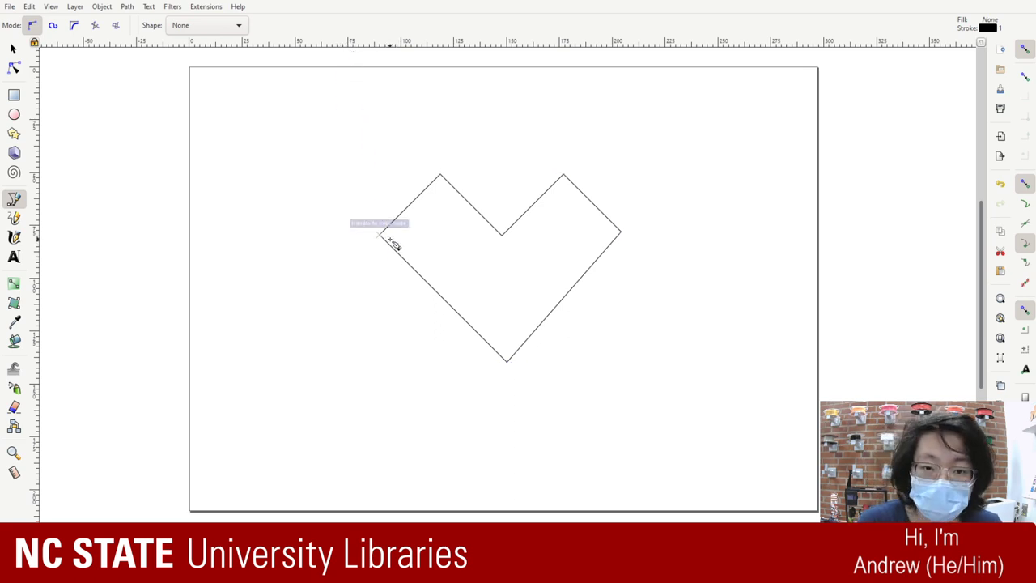
pyautogui.click(13, 49)
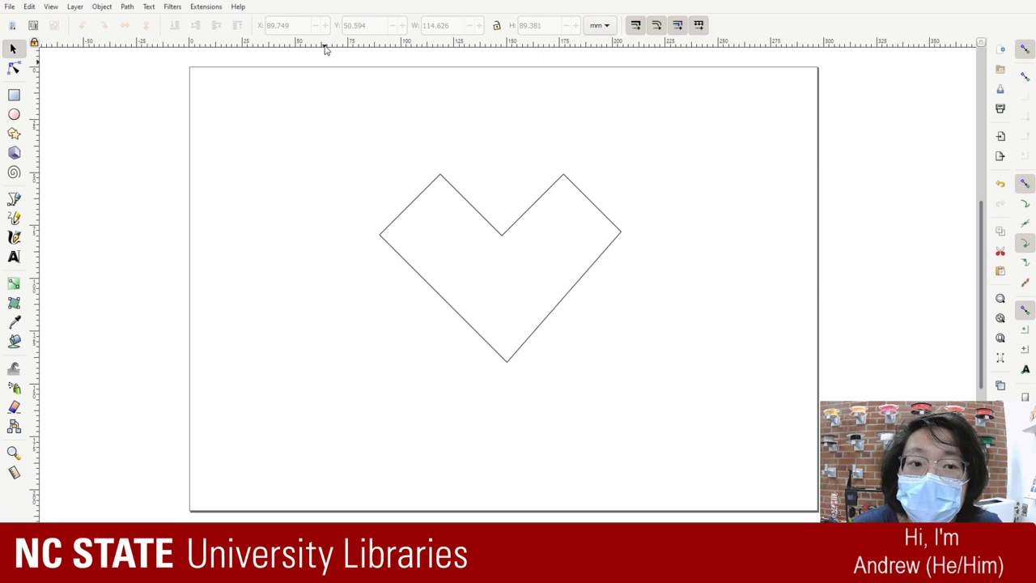
pyautogui.moveTo(325, 47); pyautogui.dragTo(340, 173)
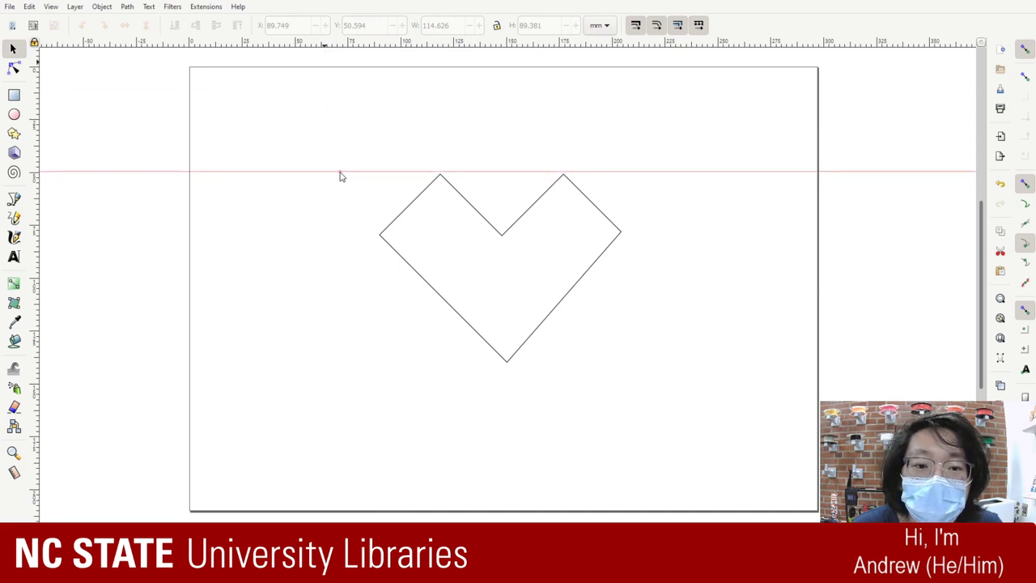
pyautogui.moveTo(37, 183); pyautogui.dragTo(365, 221)
# - Add two vertical guides and snap the heart's right point onto the right guide
pyautogui.moveTo(36, 104); pyautogui.dragTo(627, 142)
pyautogui.moveTo(622, 143); pyautogui.dragTo(613, 146)
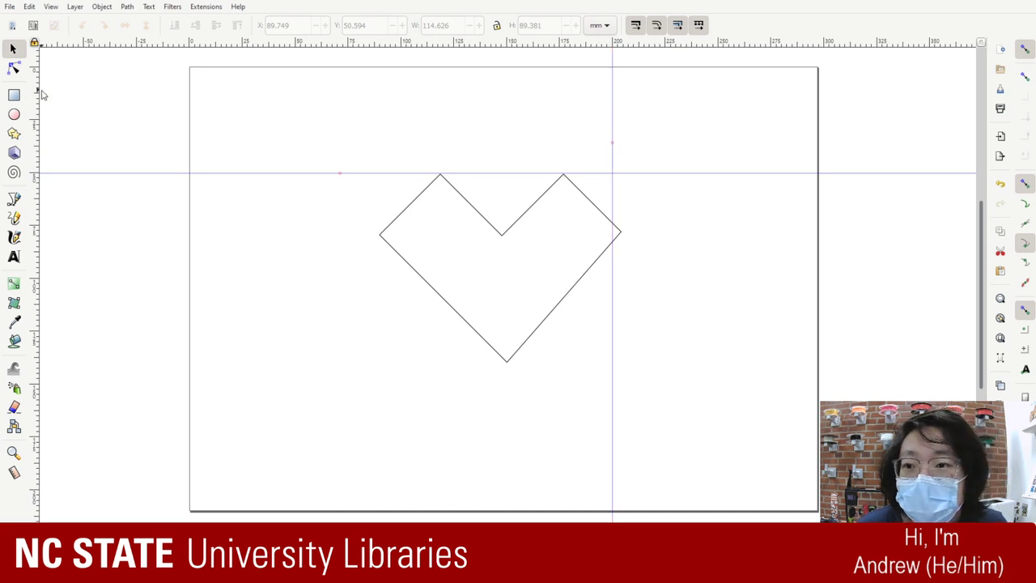
pyautogui.moveTo(41, 96); pyautogui.dragTo(348, 108)
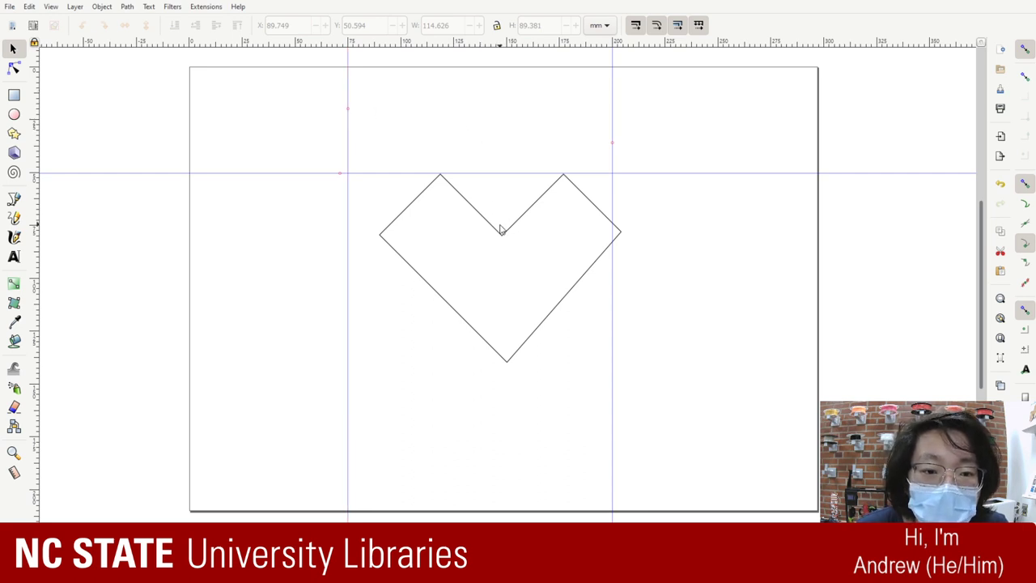
pyautogui.moveTo(508, 238)
pyautogui.mouseDown()
pyautogui.moveTo(486, 255)
pyautogui.moveTo(497, 237)
pyautogui.mouseUp()
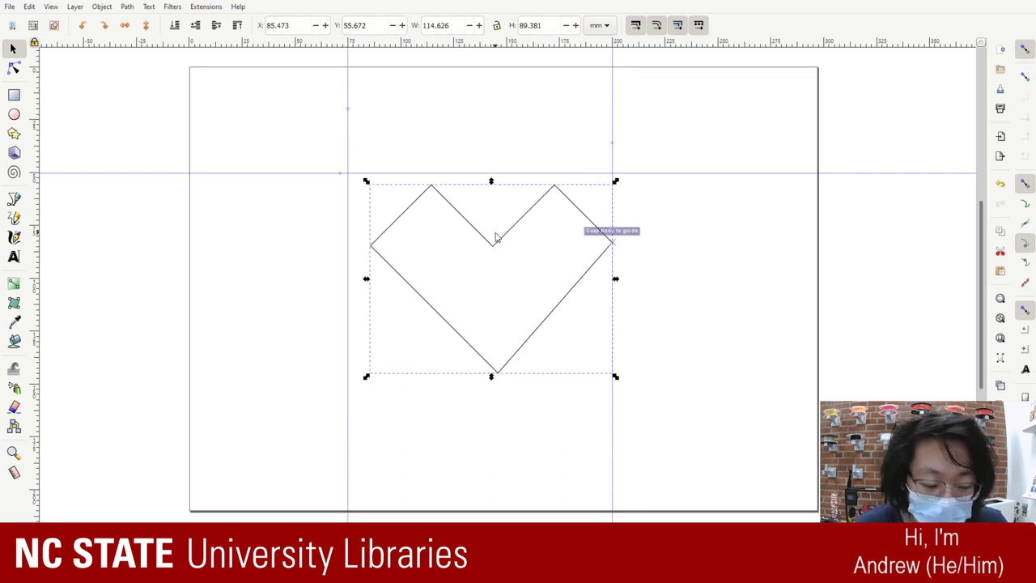
# - Delete the heart outline, leaving only the three guides
pyautogui.press('Delete')
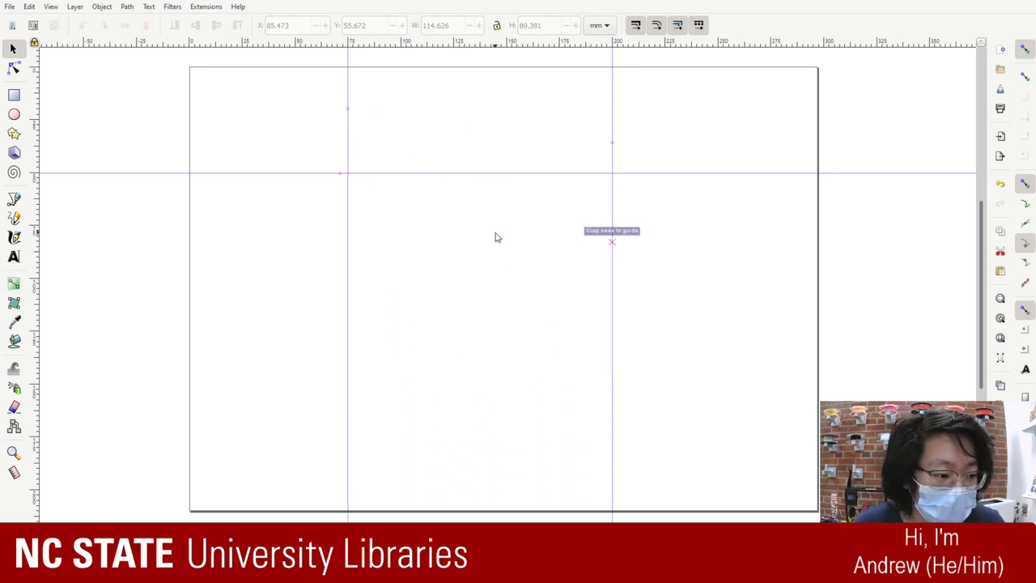
# - Draw a 26.326 mm radius red circle and snap it to the horizontal and left guides
pyautogui.click(15, 115)
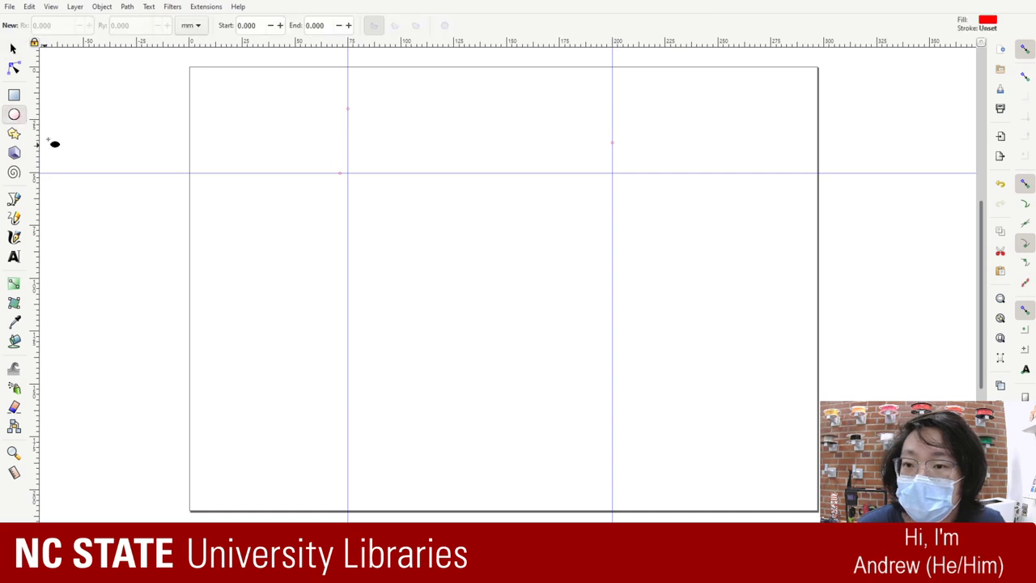
pyautogui.moveTo(367, 187); pyautogui.dragTo(479, 298)
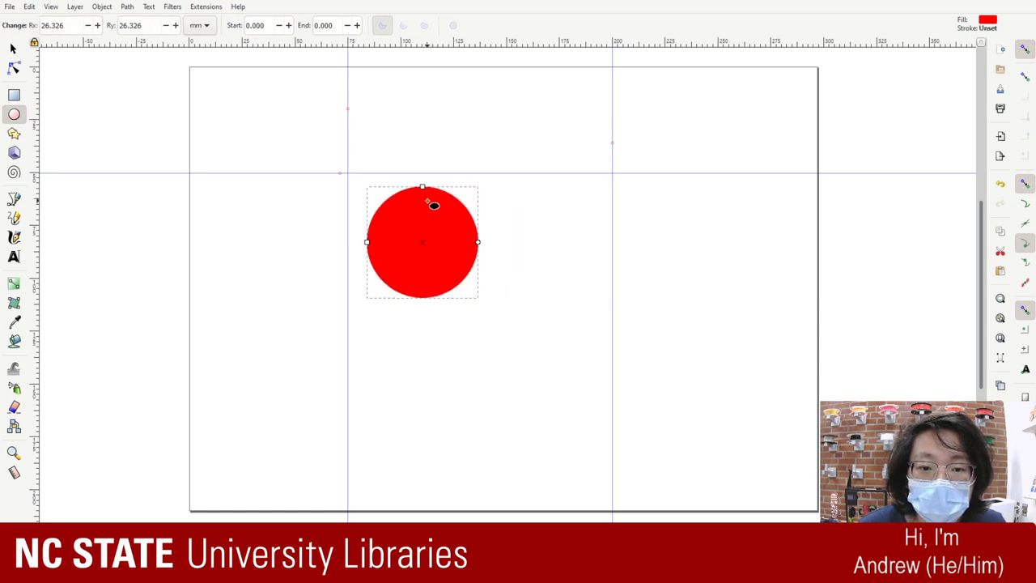
pyautogui.hotkey('ctrl', 'z')
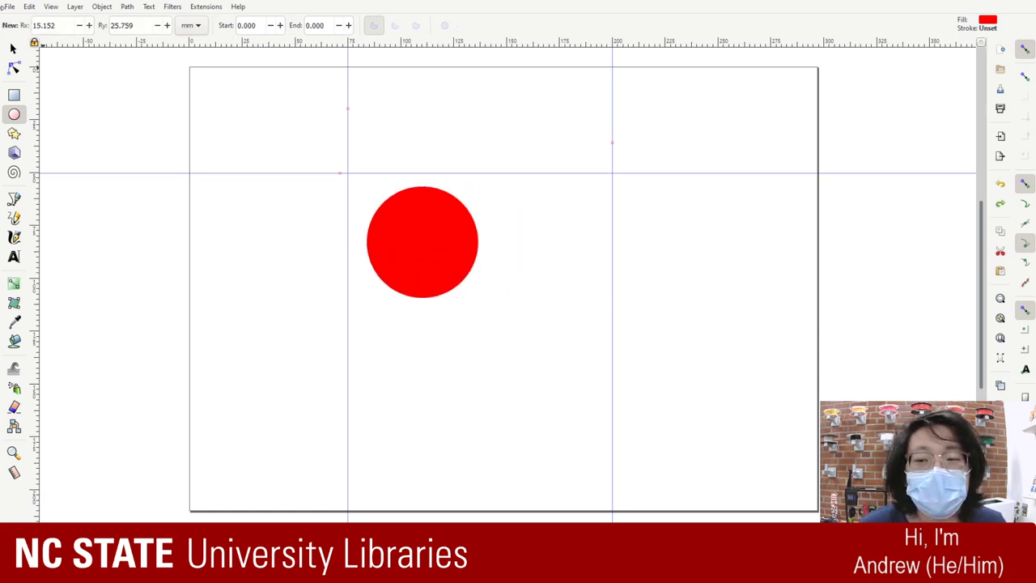
pyautogui.click(14, 49)
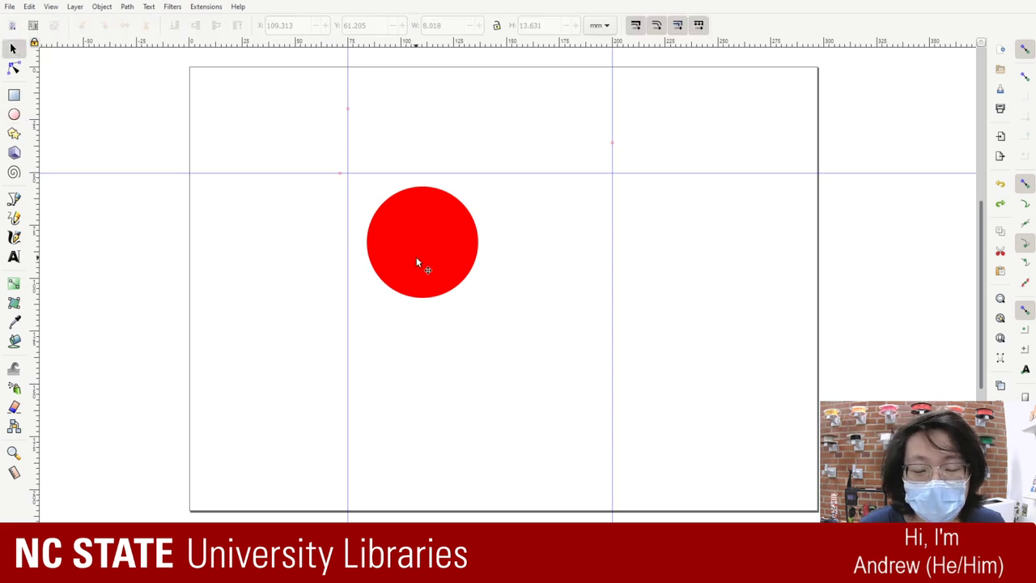
pyautogui.moveTo(416, 256); pyautogui.dragTo(401, 240)
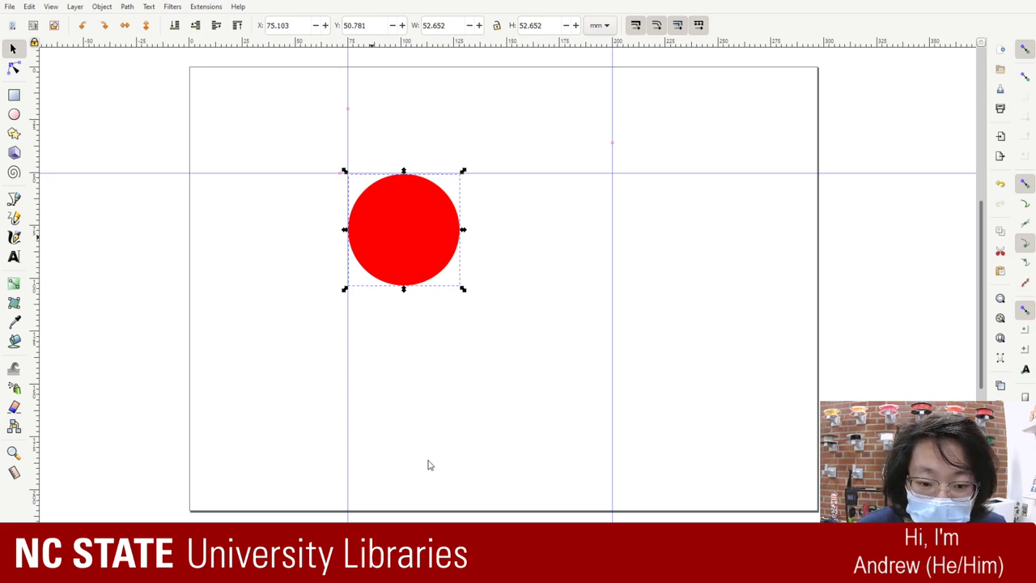
pyautogui.press('Escape')
pyautogui.press('e')
pyautogui.click(393, 214)
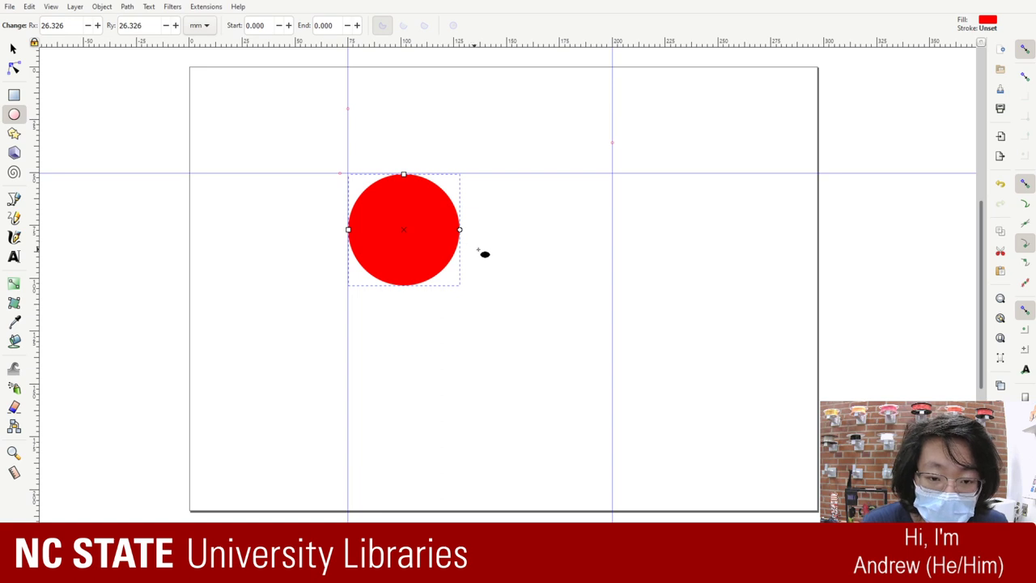
# - Paste a second circle against the right guide and enlarge the left circle to about 61 mm
pyautogui.hotkey('ctrl', 'v')
pyautogui.press('s')
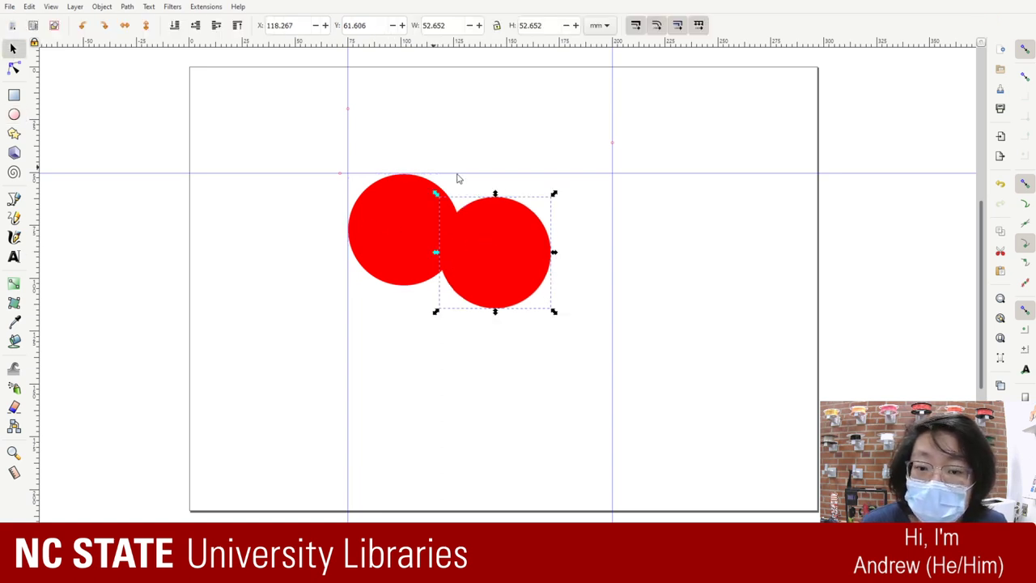
pyautogui.moveTo(504, 243); pyautogui.dragTo(572, 212)
pyautogui.click(455, 226)
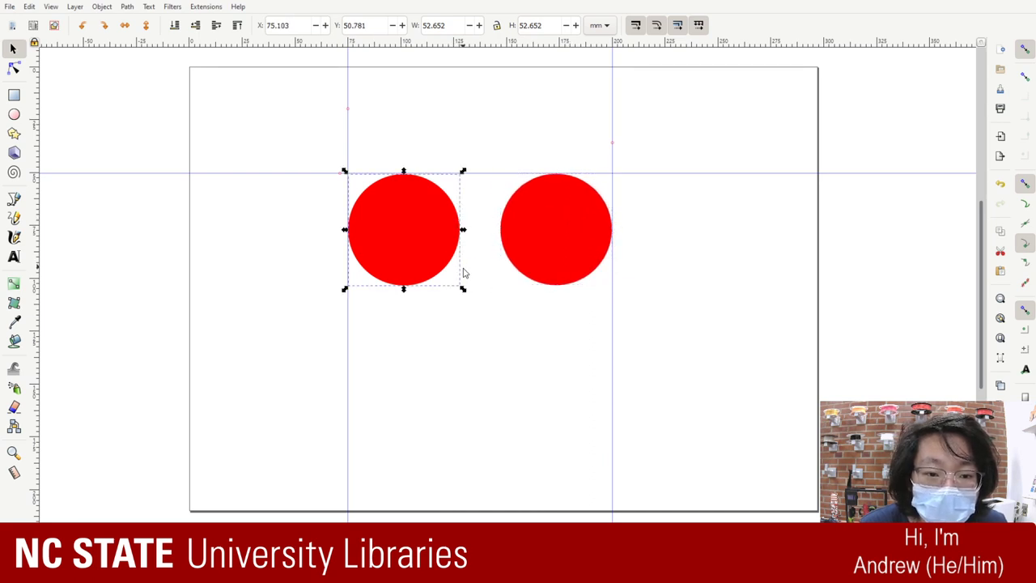
pyautogui.moveTo(461, 289); pyautogui.dragTo(479, 318)
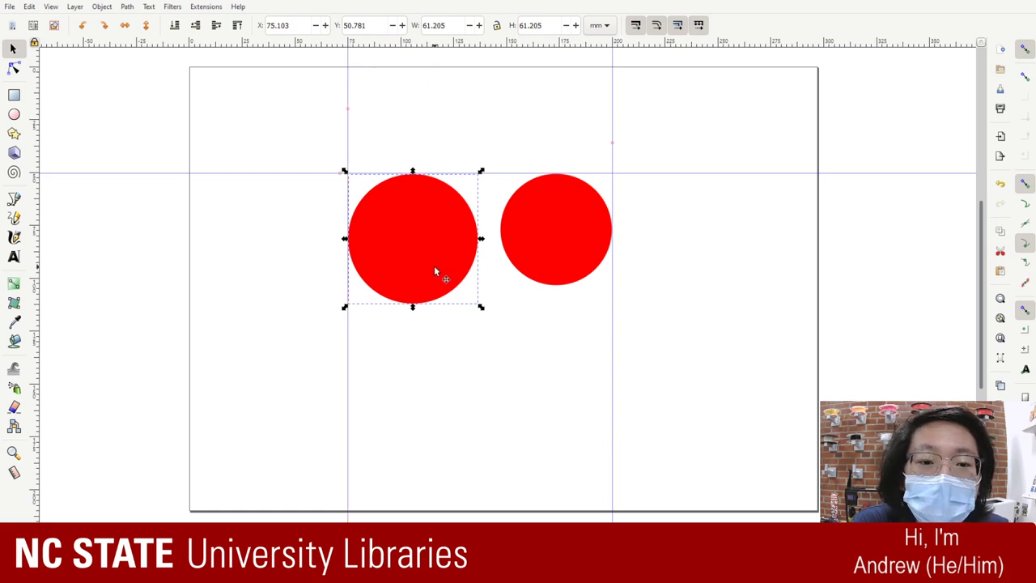
# - Move the left vertical guide to the 100 mark and delete the enlarged circle
pyautogui.moveTo(434, 272); pyautogui.dragTo(565, 397)
pyautogui.moveTo(347, 97); pyautogui.dragTo(400, 106)
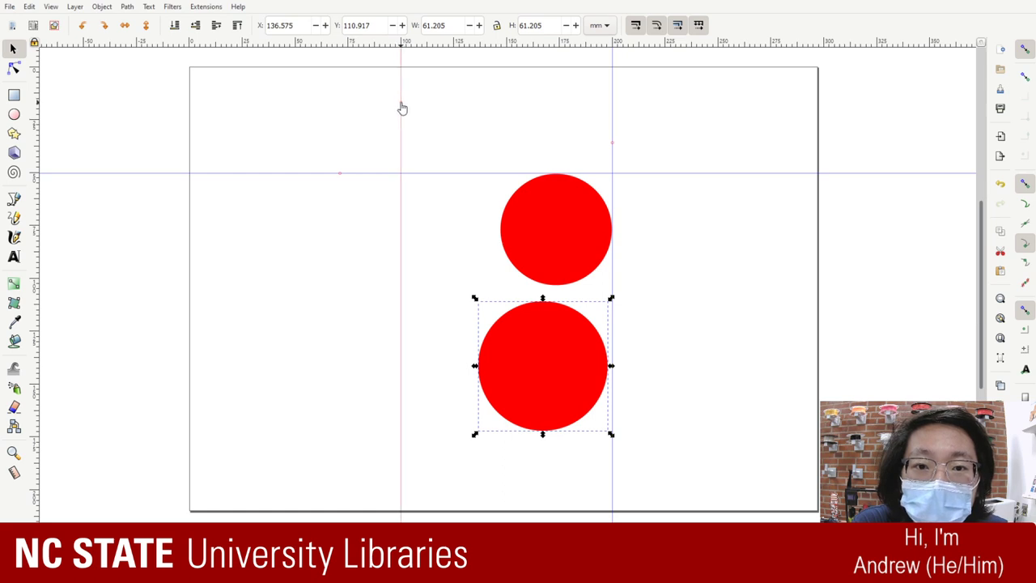
pyautogui.click(554, 217)
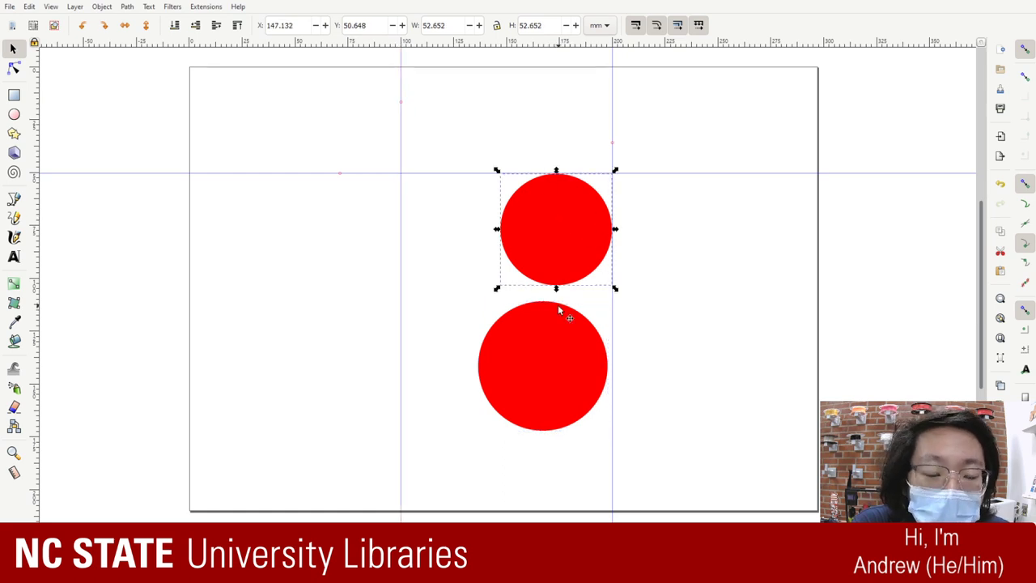
pyautogui.click(521, 421)
pyautogui.press('Delete')
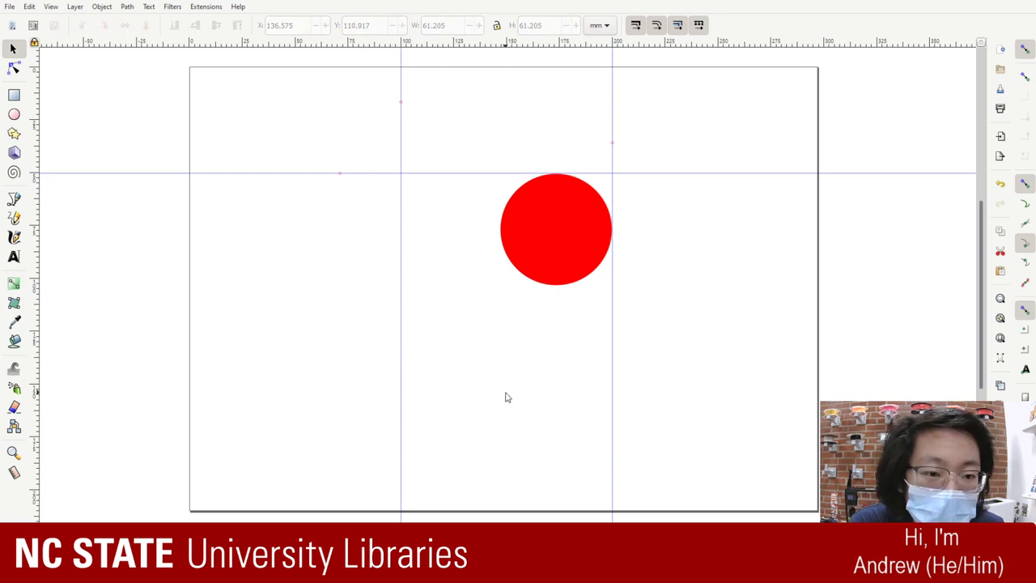
# - Resize the remaining circle to 50 mm width with width and height locked
pyautogui.click(565, 237)
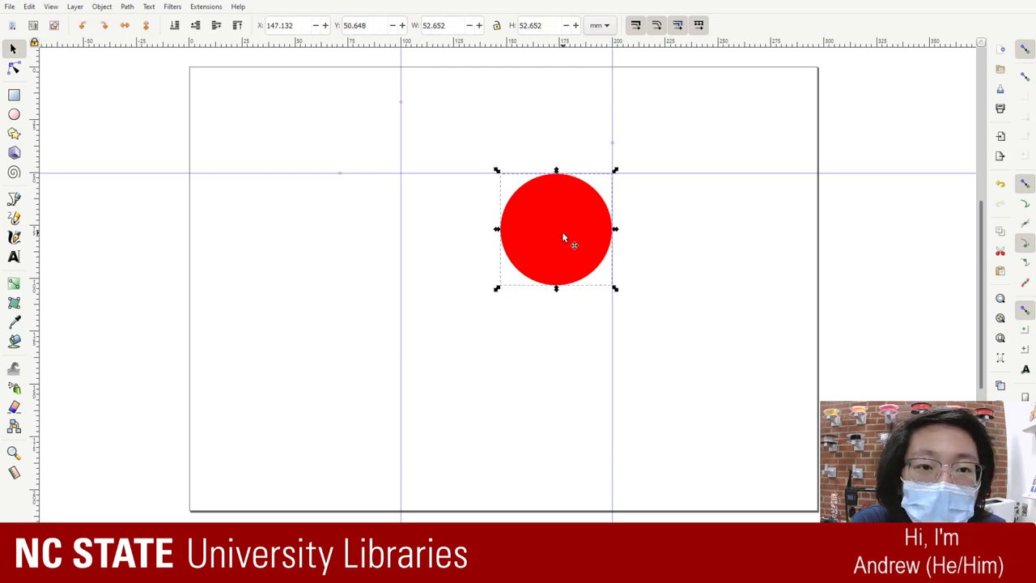
pyautogui.click(458, 26)
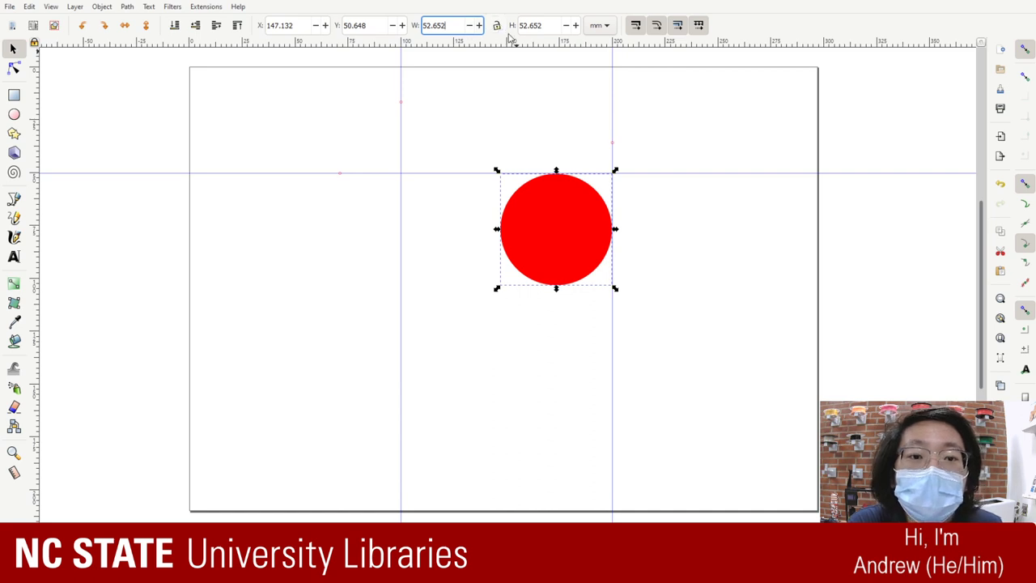
pyautogui.click(497, 25)
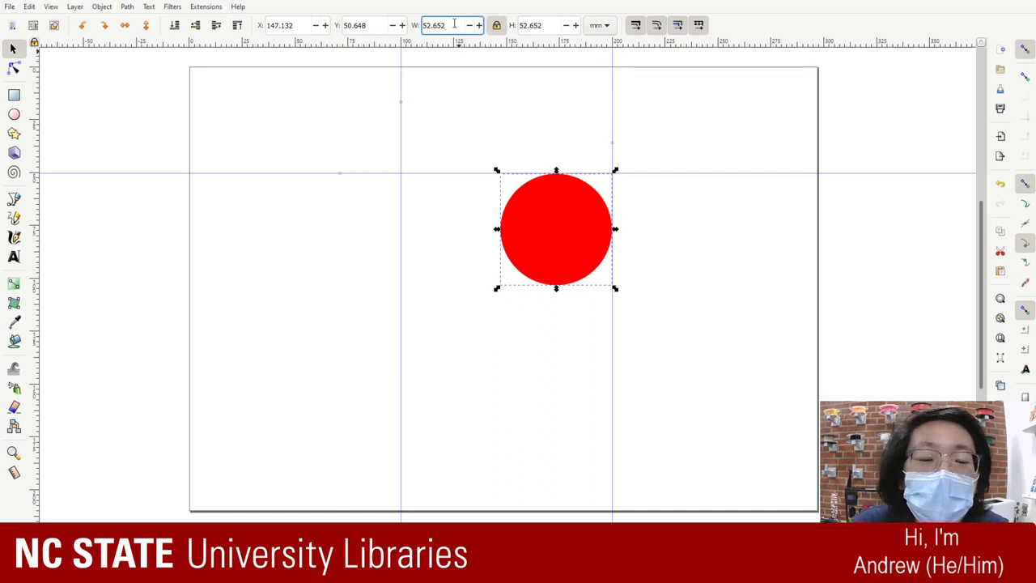
pyautogui.press('BackSpace')
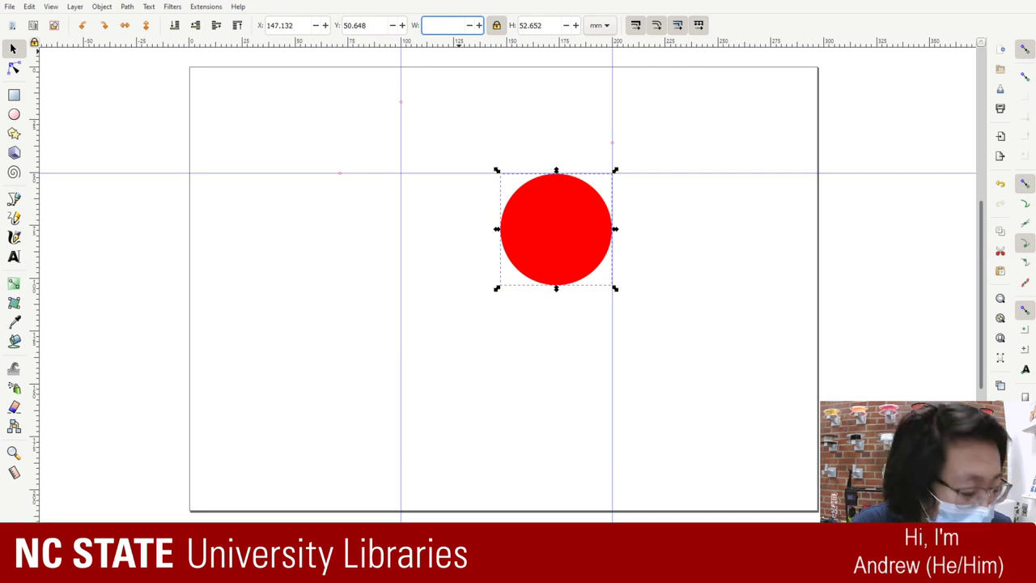
pyautogui.write('50')
pyautogui.press('Return')
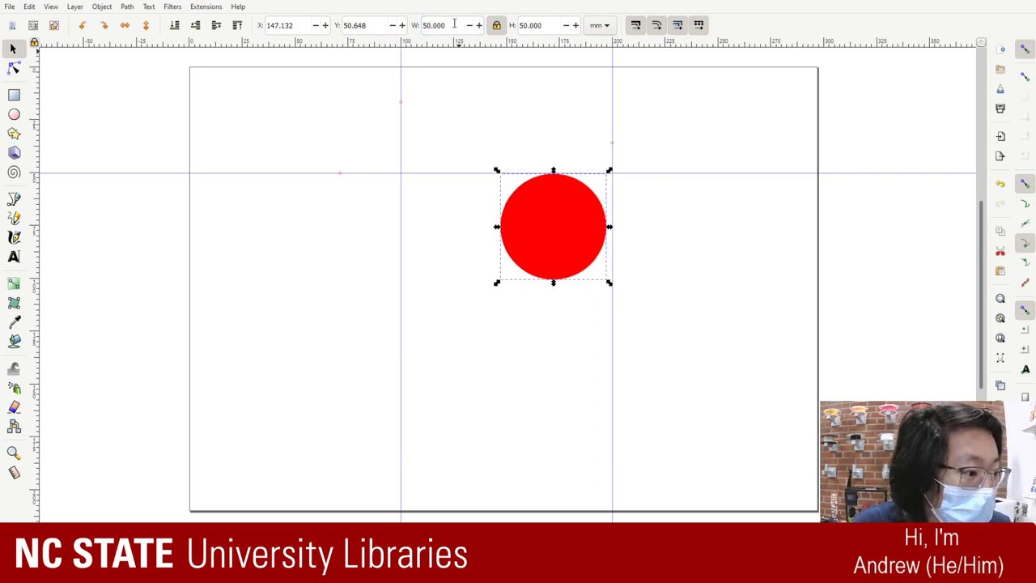
# - Snap the 50 mm circle to the right guide and paste a copy touching its left side
pyautogui.click(630, 245)
pyautogui.click(528, 207)
pyautogui.moveTo(528, 208); pyautogui.dragTo(543, 208)
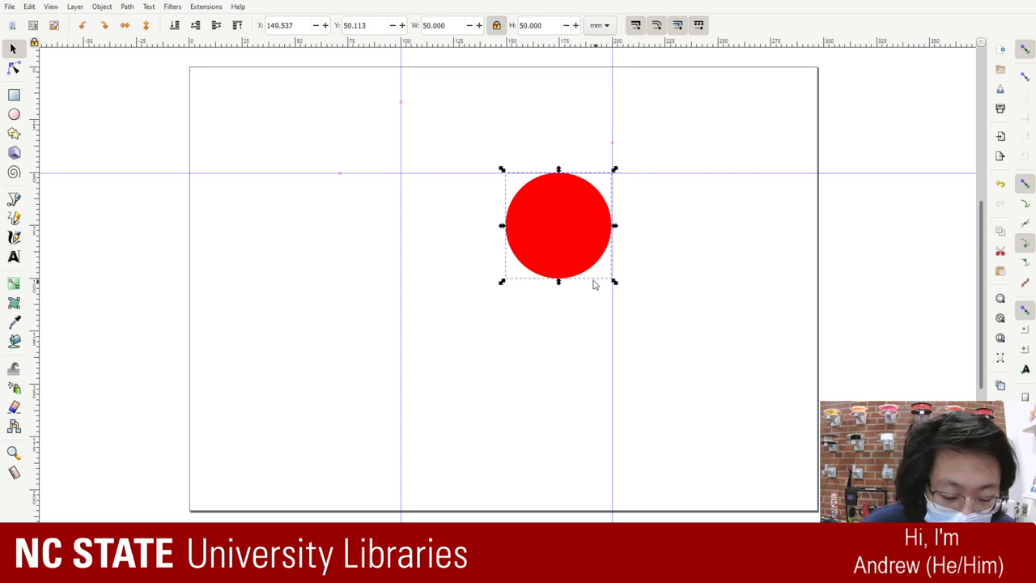
pyautogui.hotkey('ctrl', 'v')
pyautogui.moveTo(654, 257); pyautogui.dragTo(459, 212)
# - Select both red circles together and delete them
pyautogui.click(569, 374)
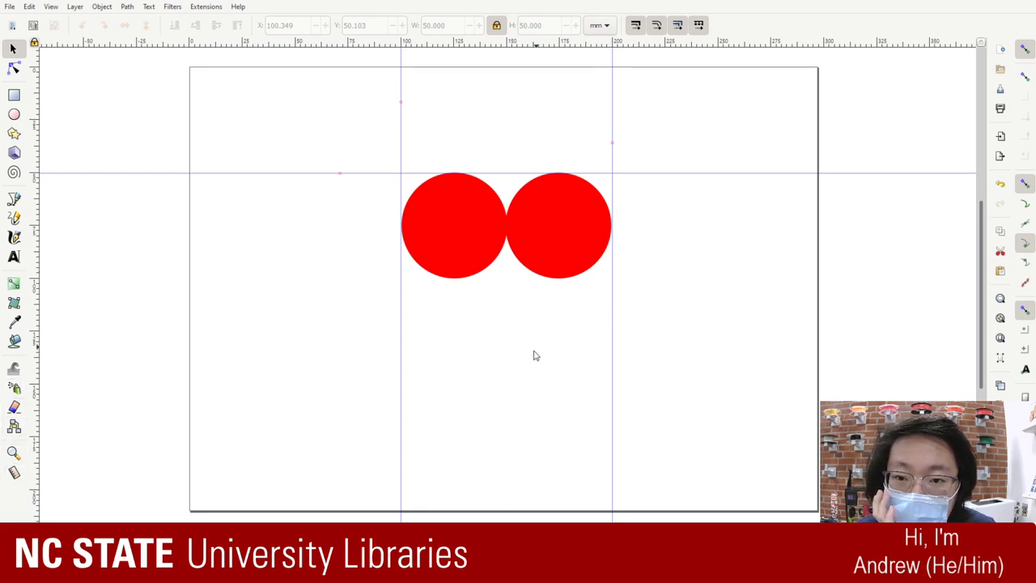
pyautogui.moveTo(533, 355); pyautogui.dragTo(472, 217)
pyautogui.click(543, 232)
pyautogui.click(481, 227)
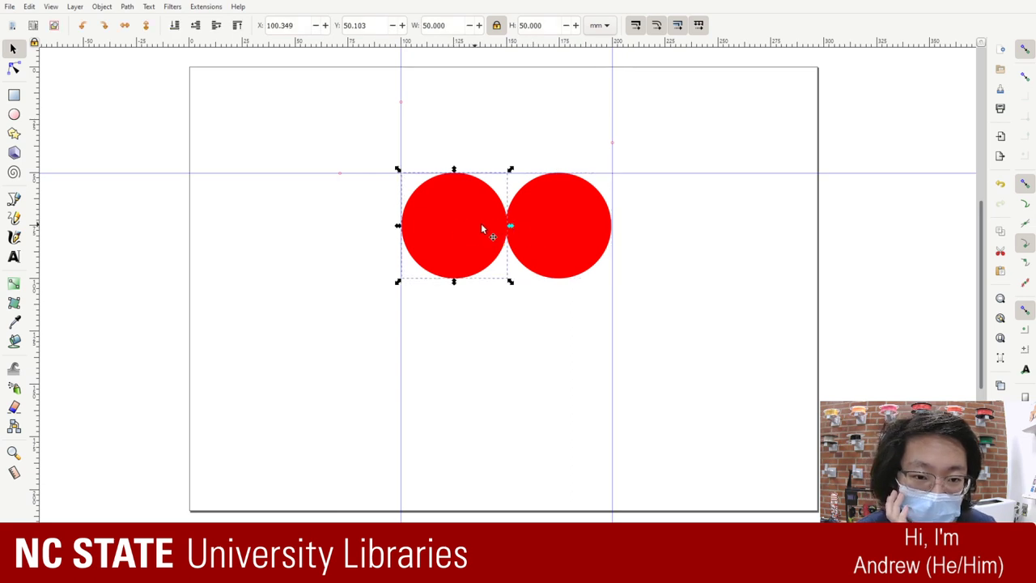
pyautogui.click(542, 221)
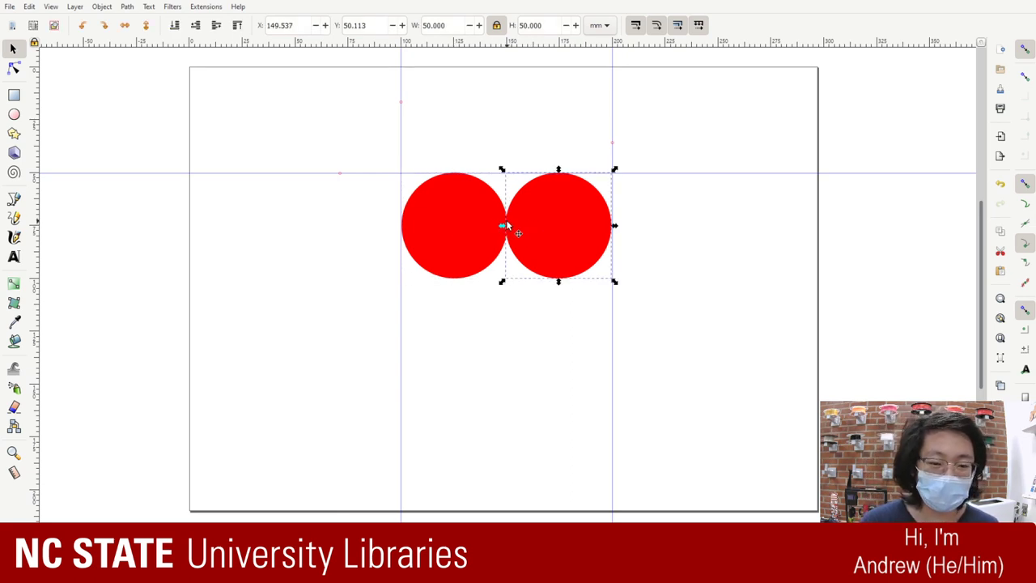
pyautogui.click(423, 210)
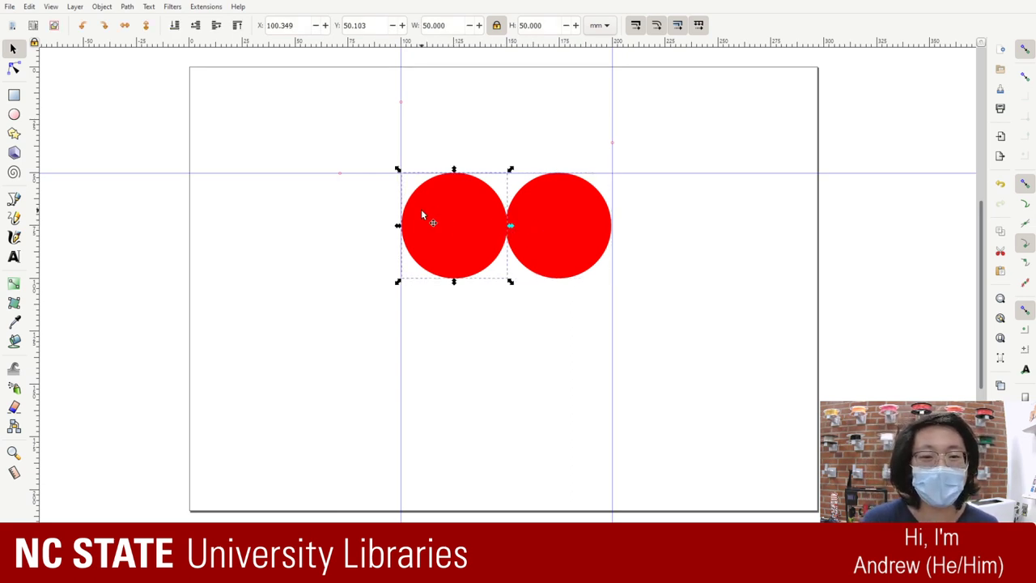
pyautogui.keyDown('shift'); pyautogui.click(563, 210); pyautogui.keyUp('shift')
pyautogui.press('Delete')
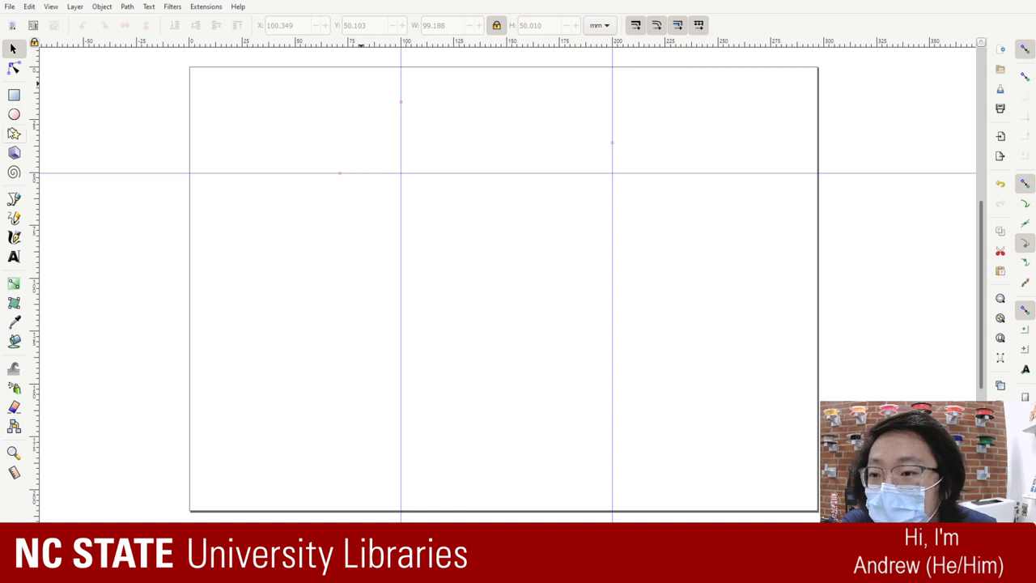
# - Switch from the Star tool to the Pen (Bezier) tool for straight node-by-node paths
pyautogui.click(14, 134)
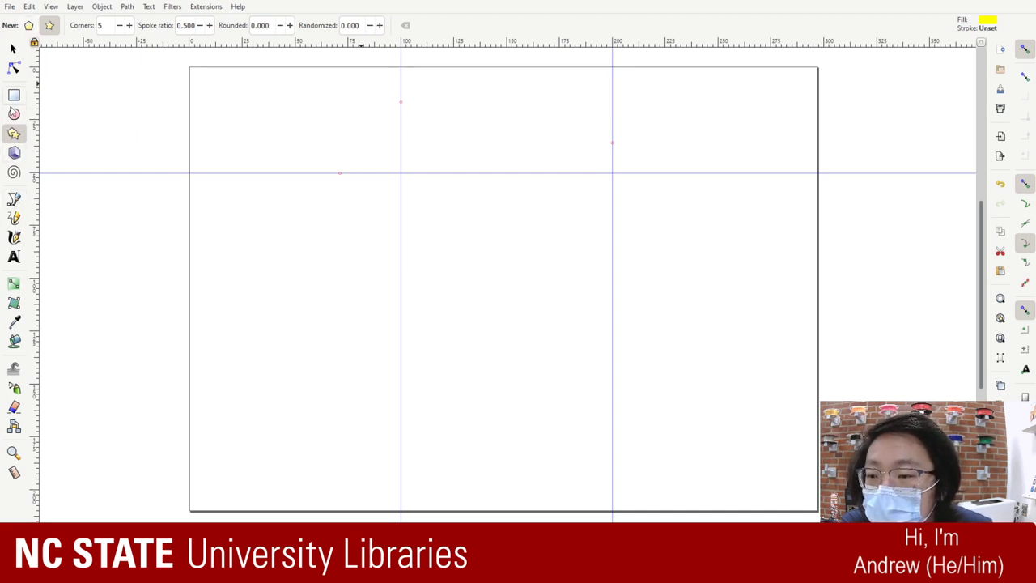
pyautogui.click(14, 199)
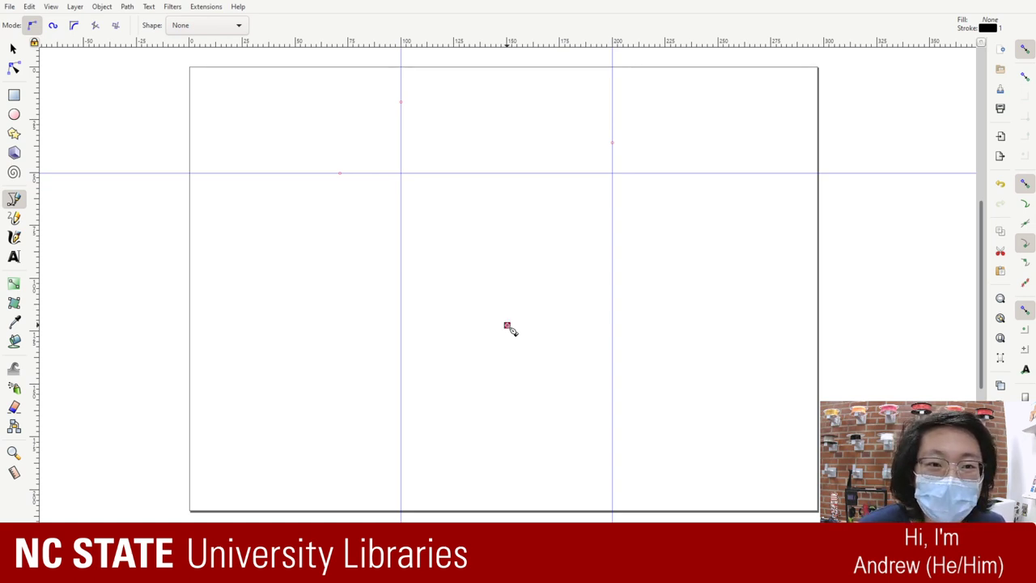
# - Sketch trial pen segments along the guides, then cancel them all with Backspace
pyautogui.moveTo(507, 325); pyautogui.dragTo(402, 229)
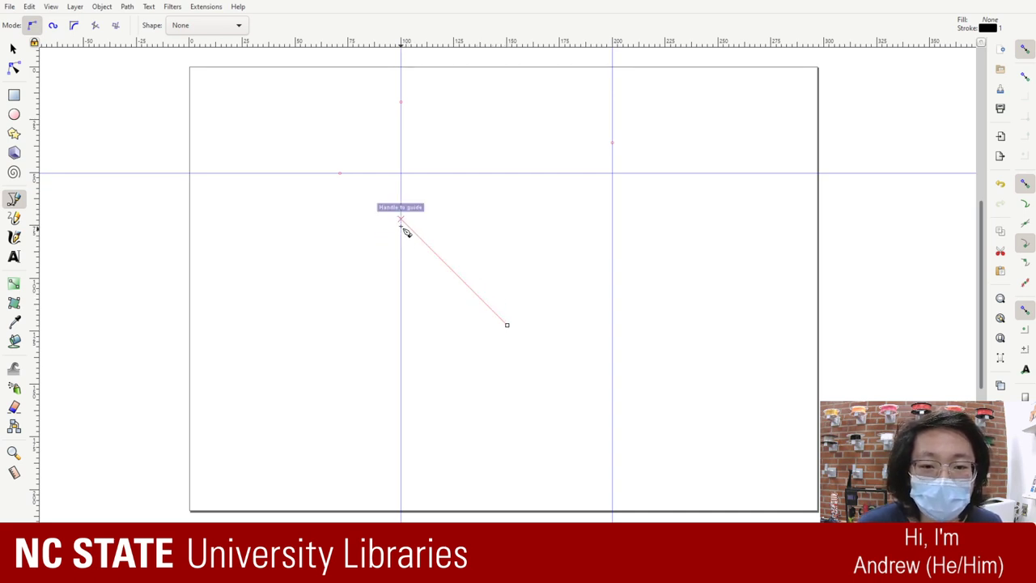
pyautogui.click(401, 218)
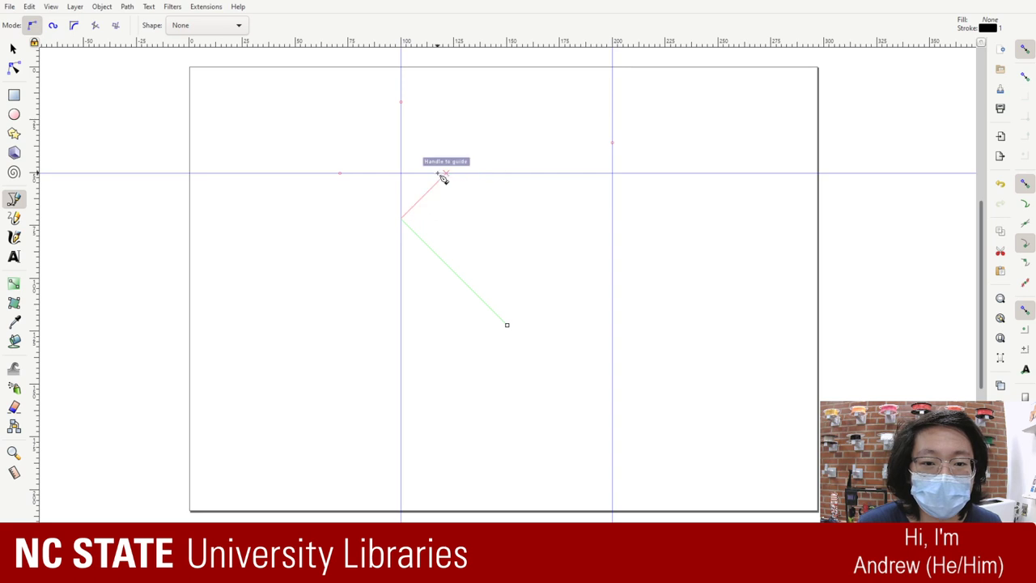
pyautogui.press('BackSpace')
pyautogui.press('BackSpace')
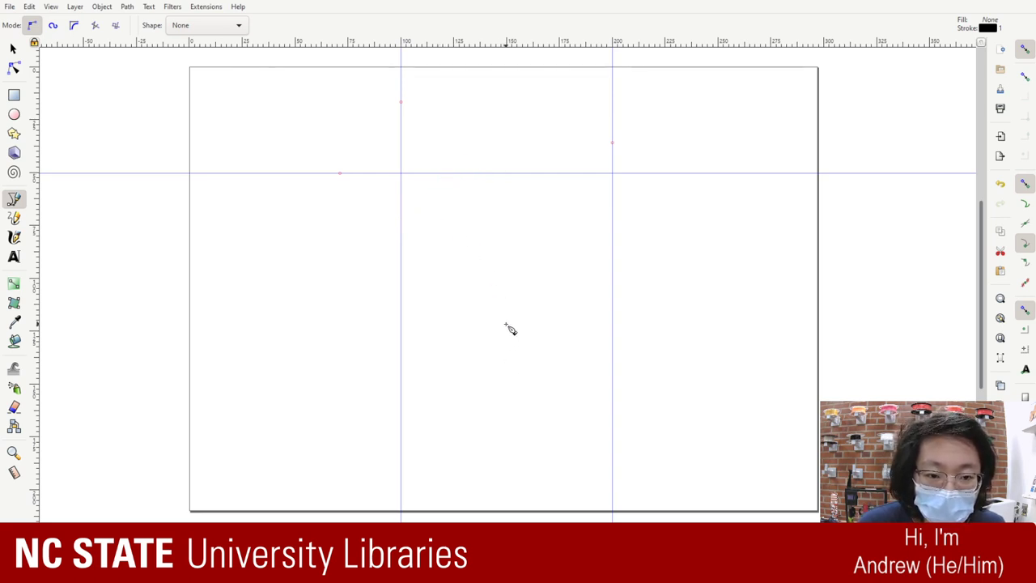
pyautogui.moveTo(506, 336); pyautogui.dragTo(402, 233)
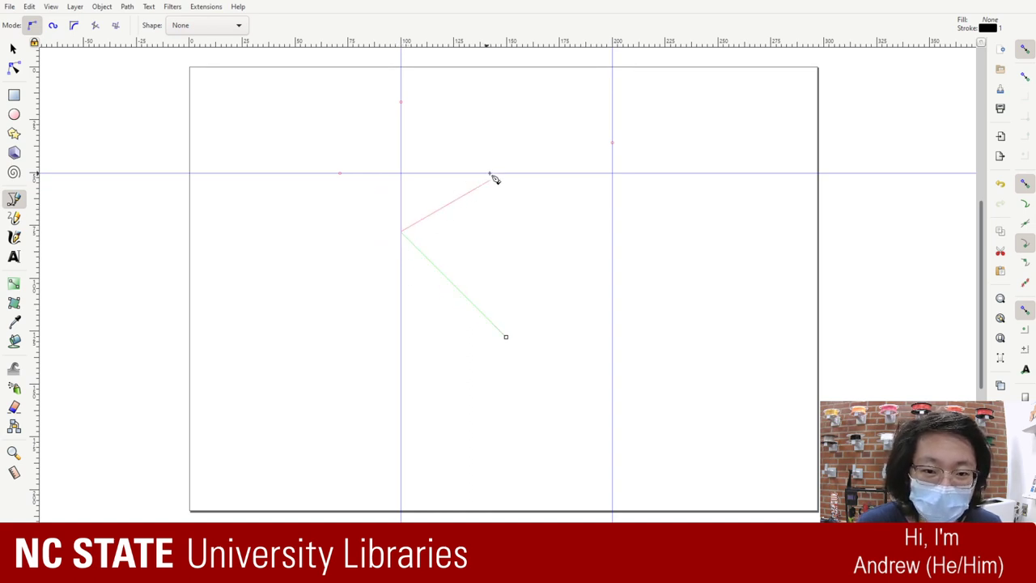
pyautogui.click(459, 174)
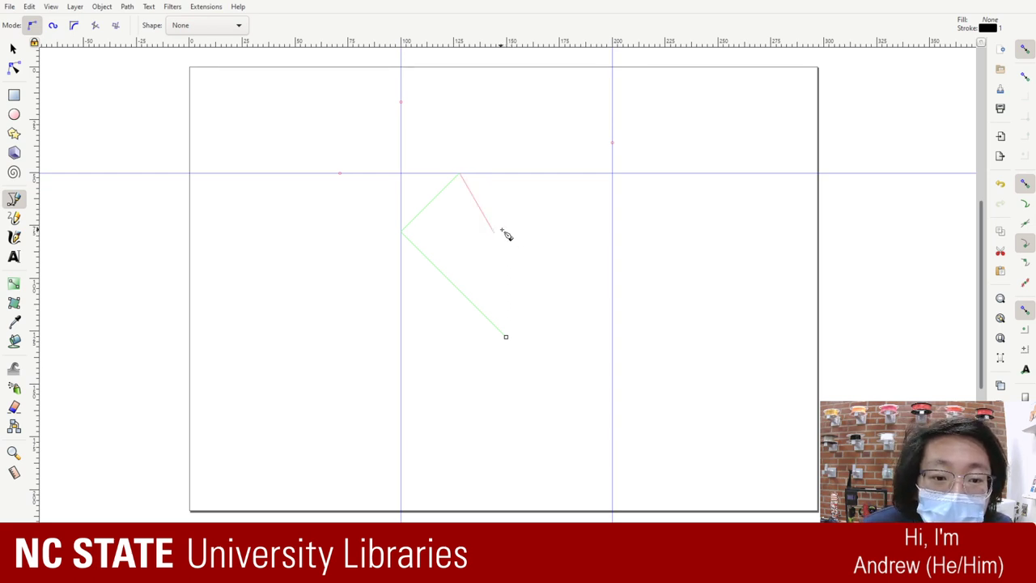
pyautogui.click(517, 231)
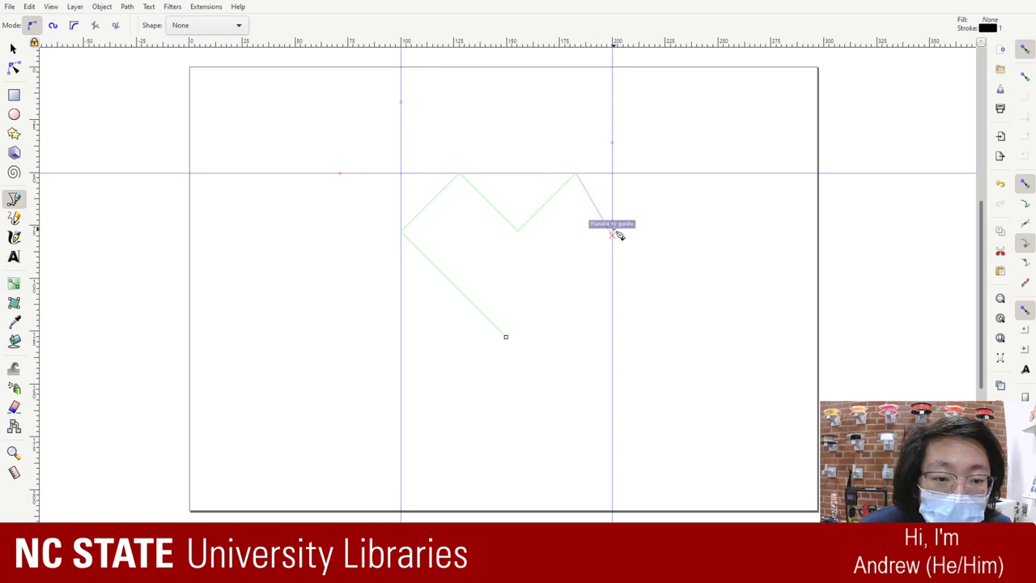
pyautogui.press('BackSpace')
pyautogui.press('BackSpace')
pyautogui.press('BackSpace')
pyautogui.press('BackSpace')
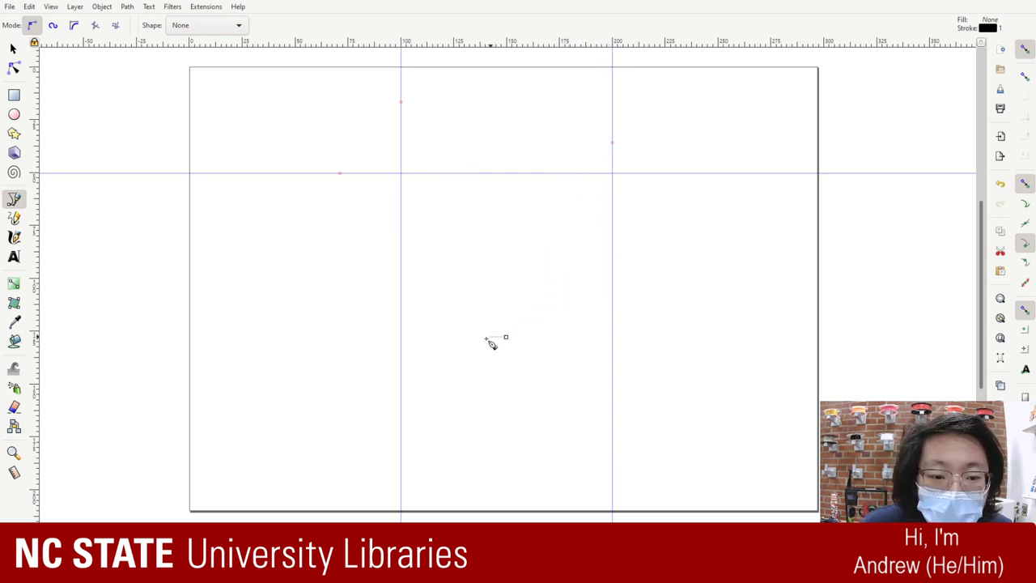
pyautogui.press('BackSpace')
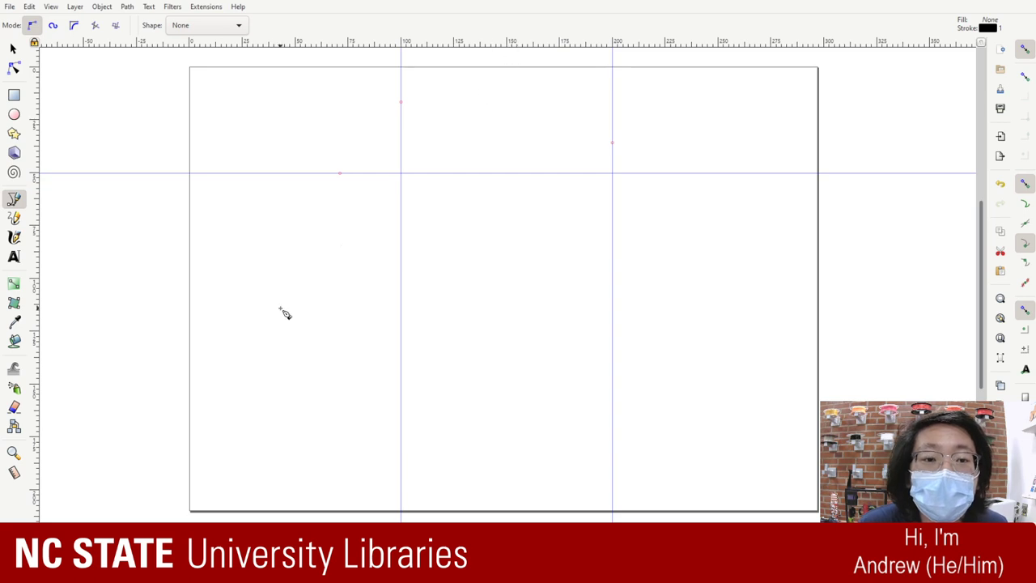
# - Add a vertical guide at the 150 mm mark between the other two, then zoom in
pyautogui.press('s')
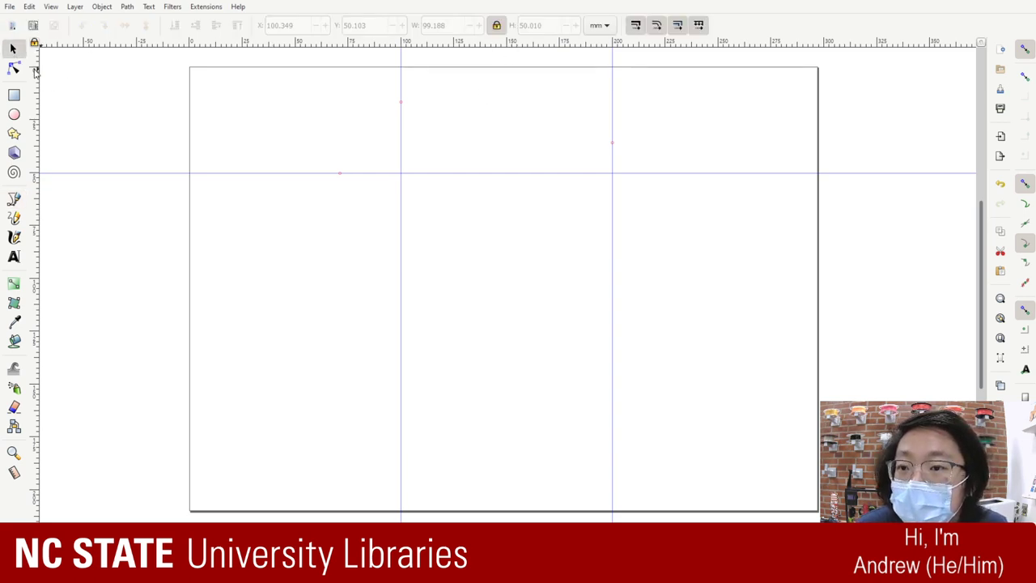
pyautogui.moveTo(40, 71); pyautogui.dragTo(36, 16)
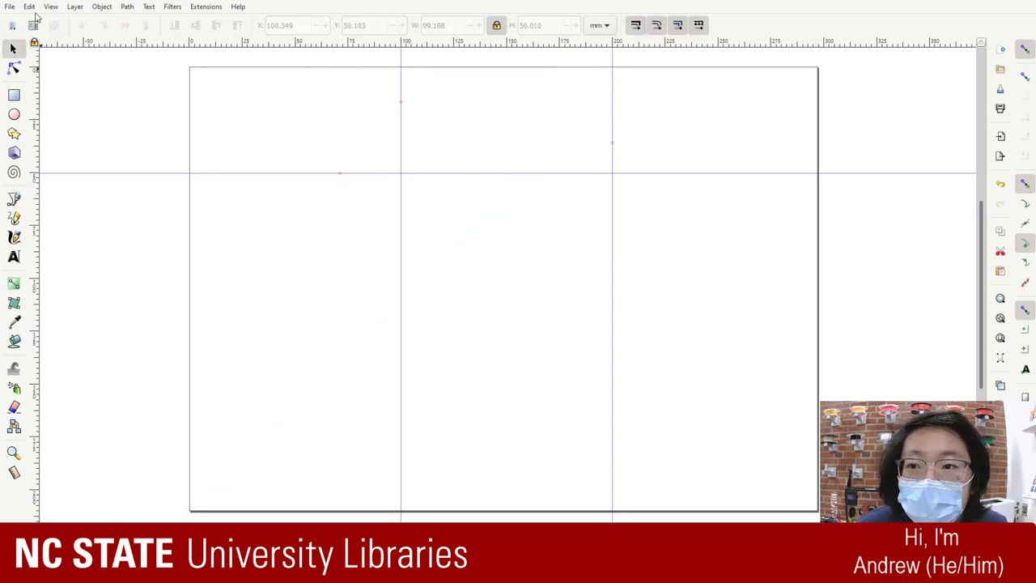
pyautogui.moveTo(40, 77); pyautogui.dragTo(508, 128)
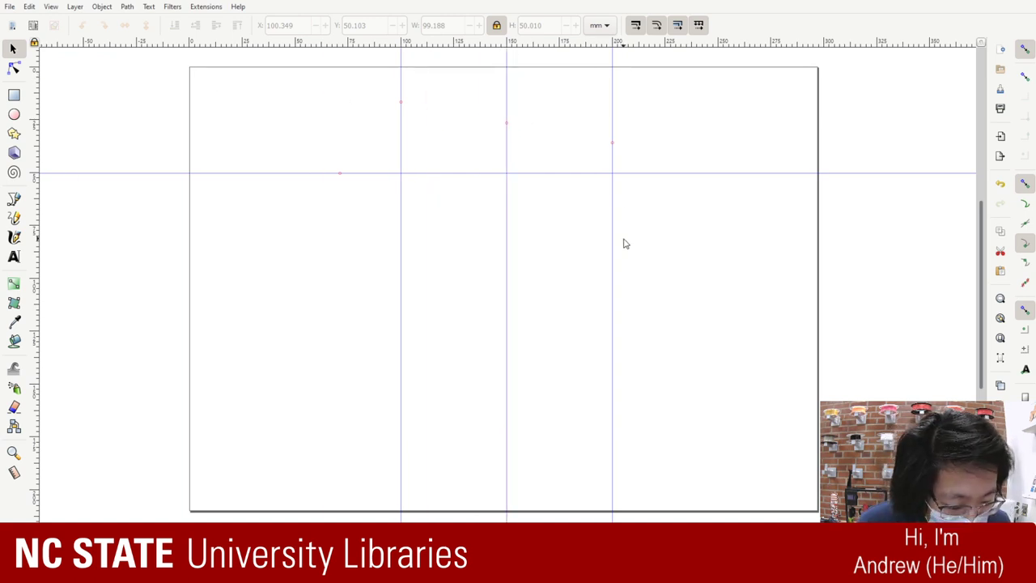
pyautogui.press('+')
pyautogui.press('+')
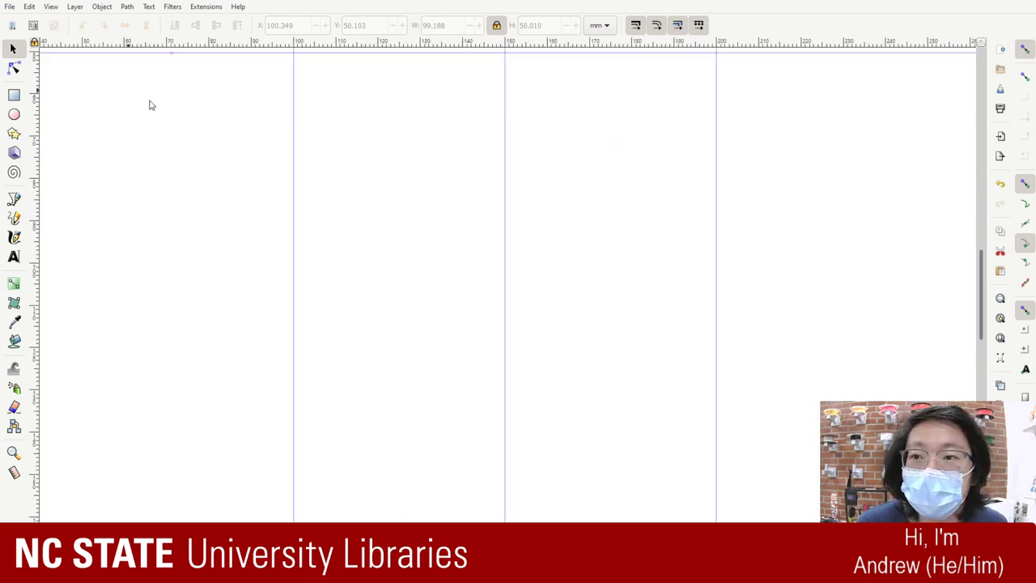
pyautogui.scroll(2, 385, 243)
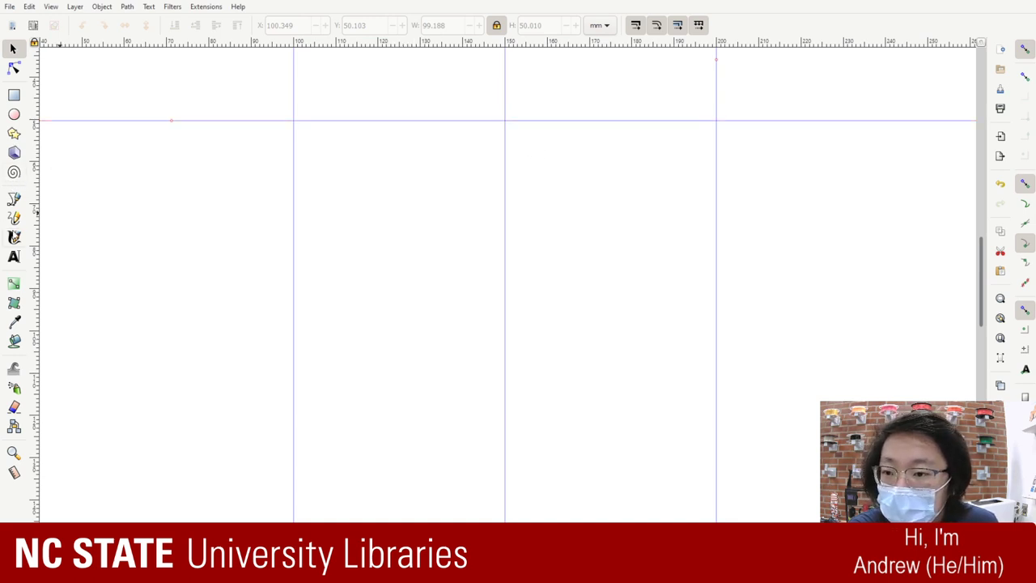
# - Pen-trace the heart: top-left peak, left corner, bottom point, right corner, top-right peak, centre dip, back to start
pyautogui.click(14, 199)
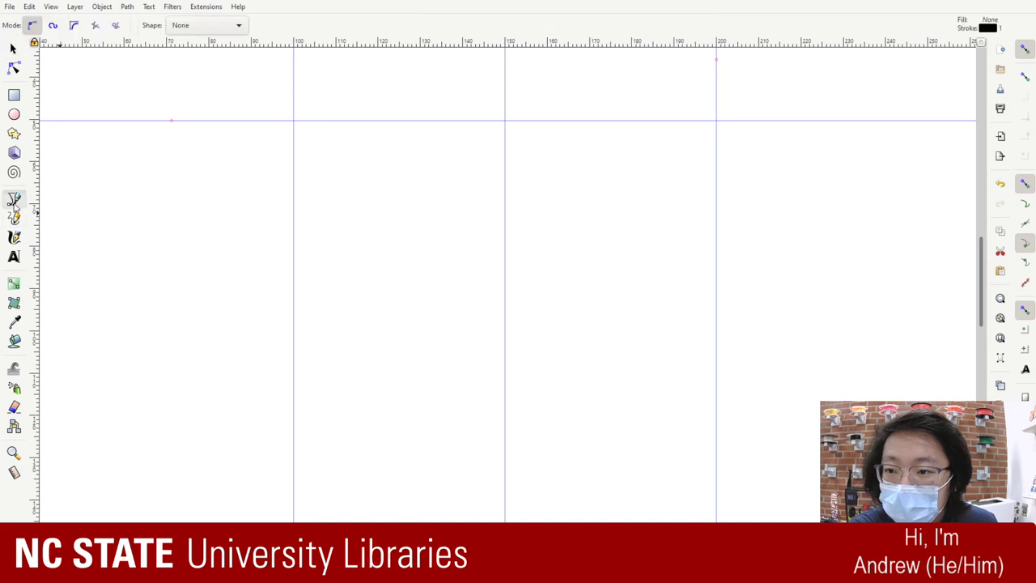
pyautogui.click(399, 120)
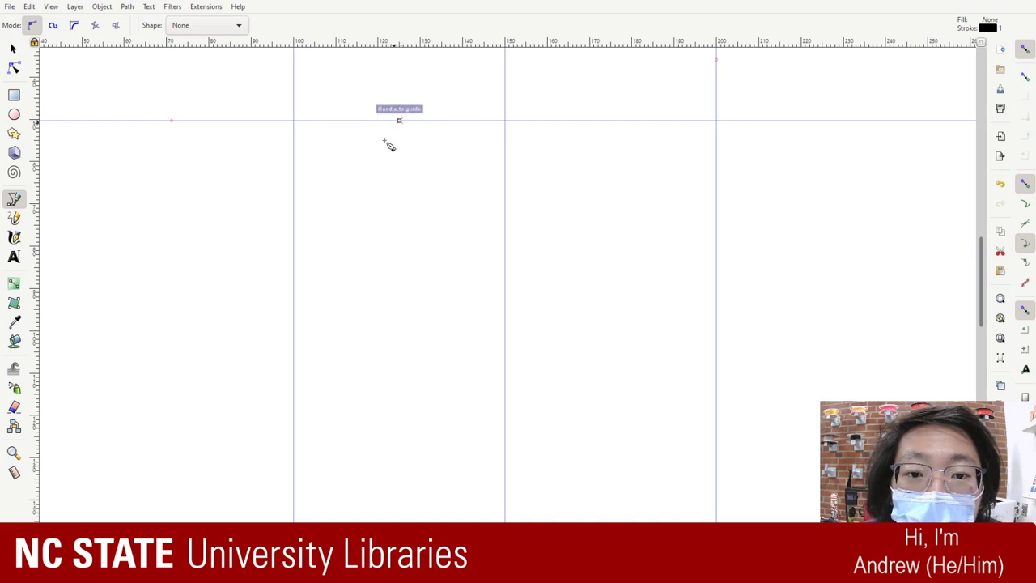
pyautogui.click(293, 228)
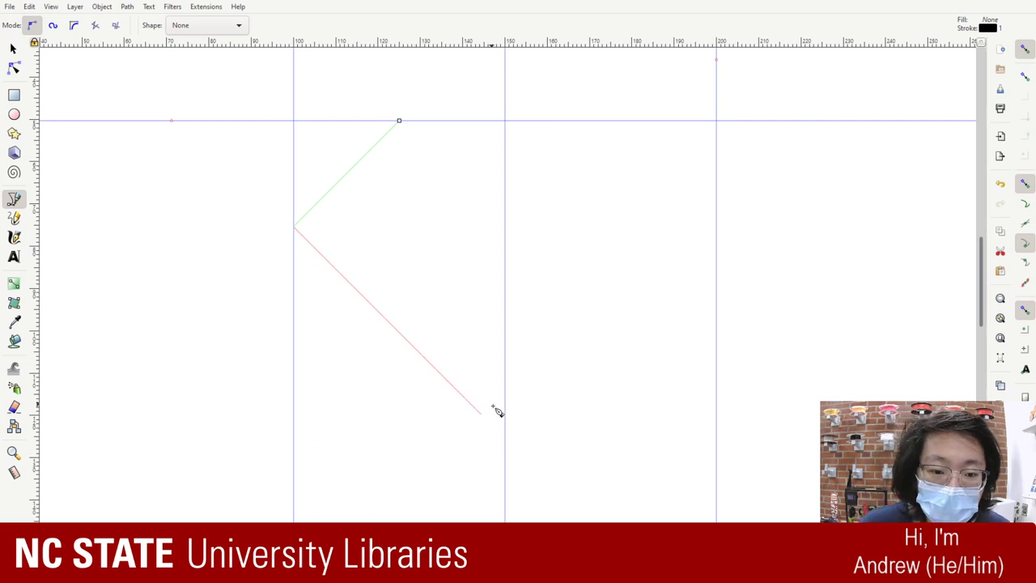
pyautogui.click(505, 434)
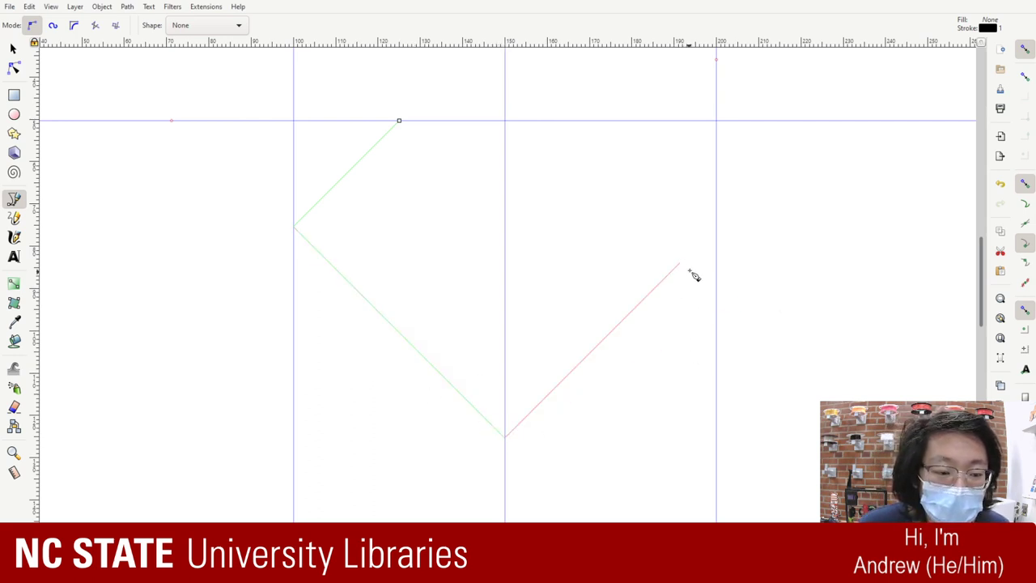
pyautogui.click(715, 227)
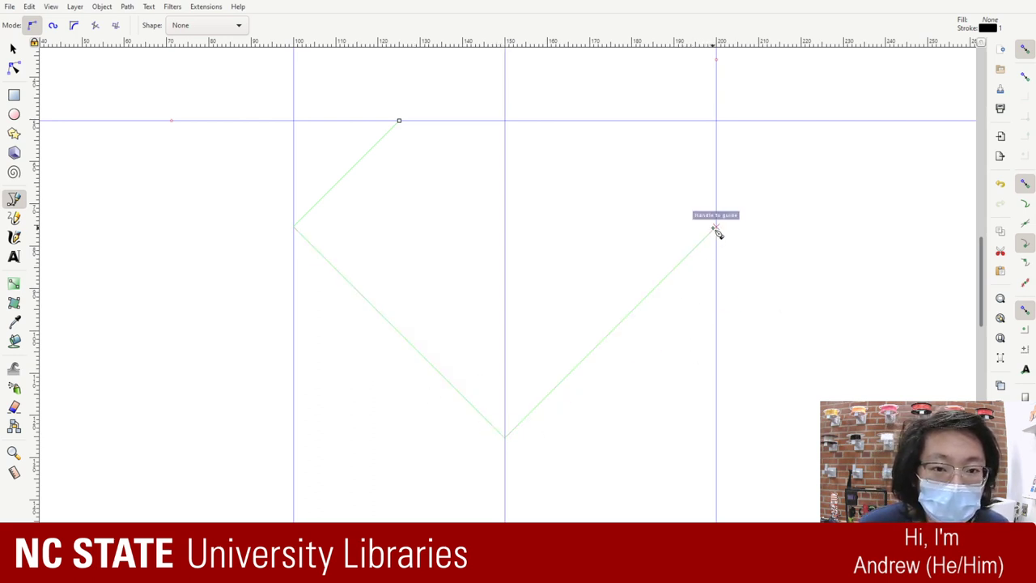
pyautogui.click(610, 121)
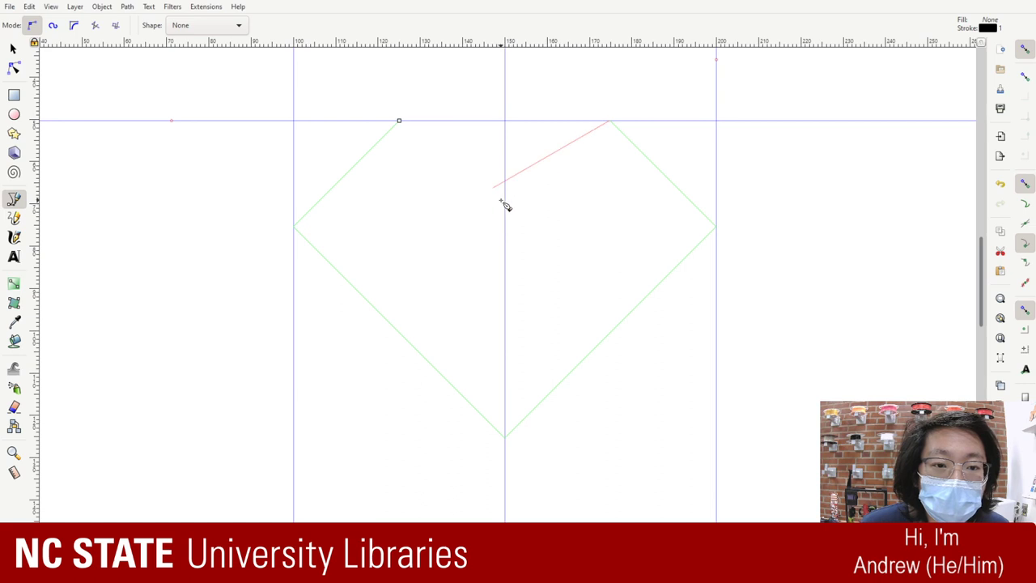
pyautogui.click(506, 224)
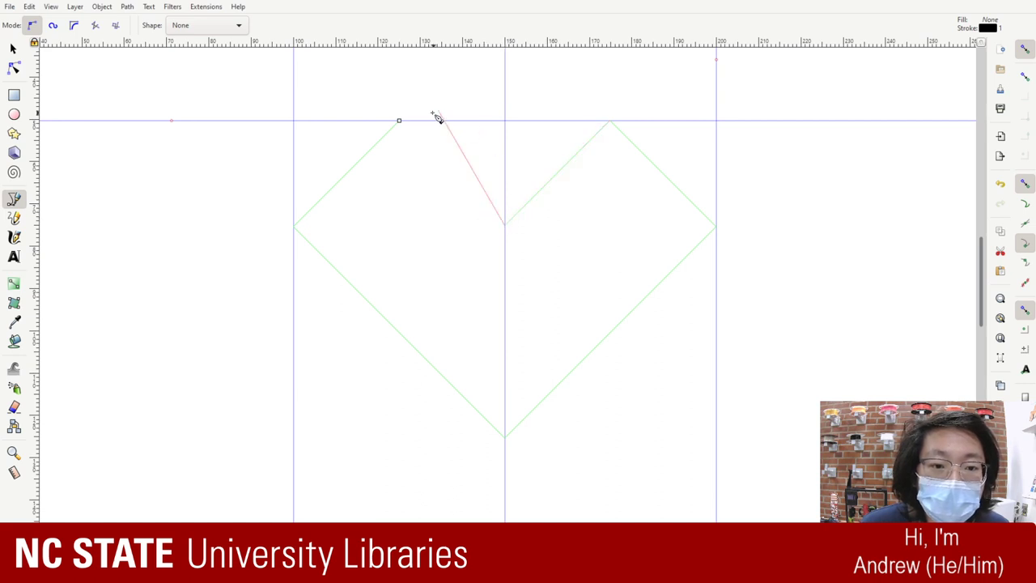
pyautogui.click(399, 121)
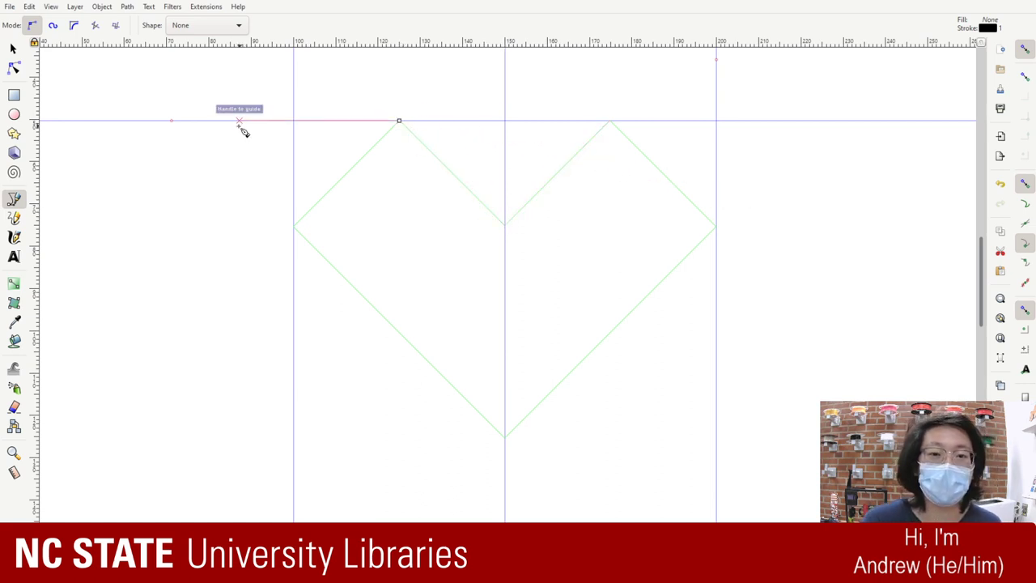
pyautogui.click(400, 121)
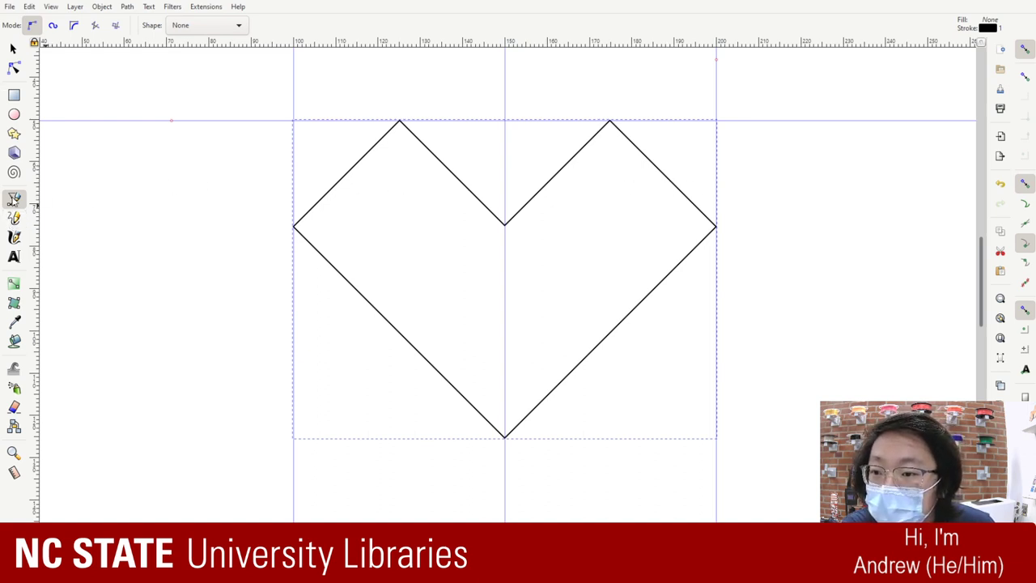
pyautogui.click(74, 25)
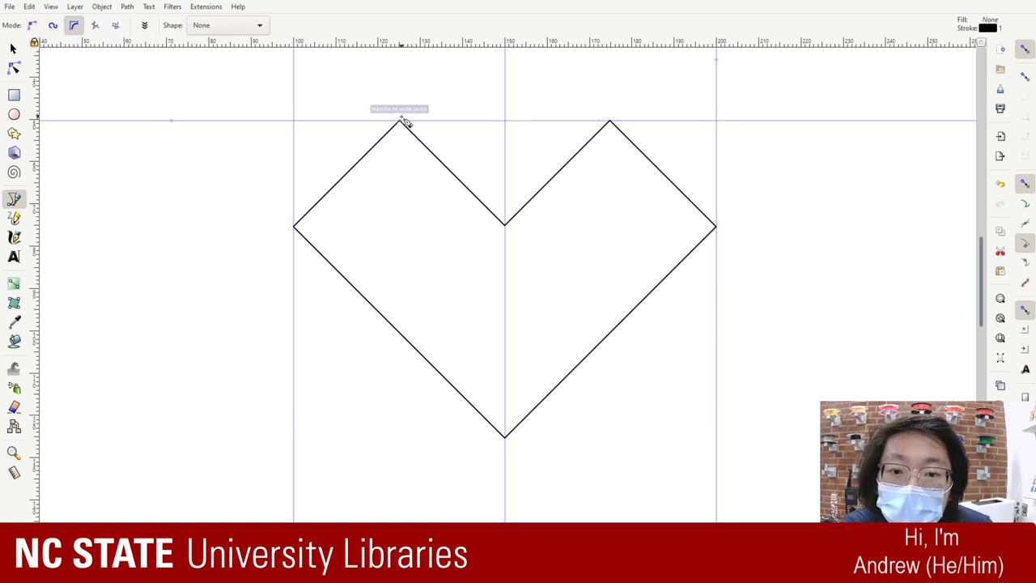
pyautogui.click(396, 122)
pyautogui.click(14, 68)
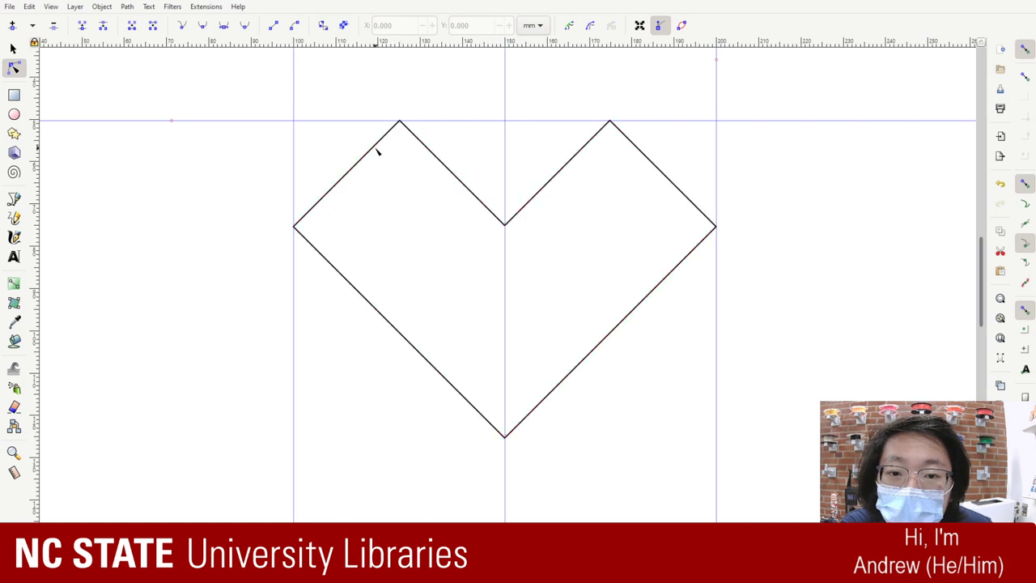
pyautogui.click(410, 132)
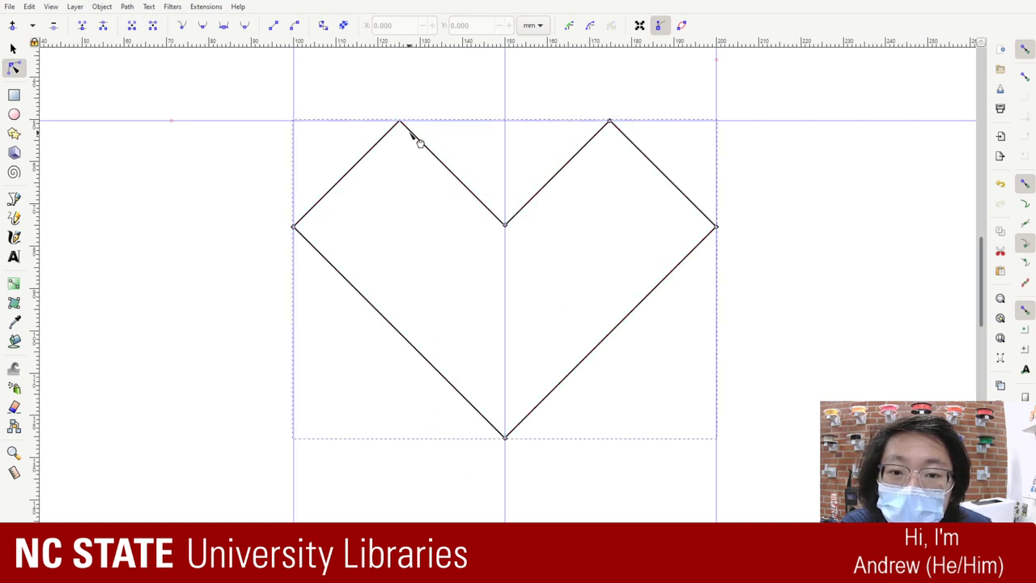
pyautogui.click(420, 141)
pyautogui.click(411, 131)
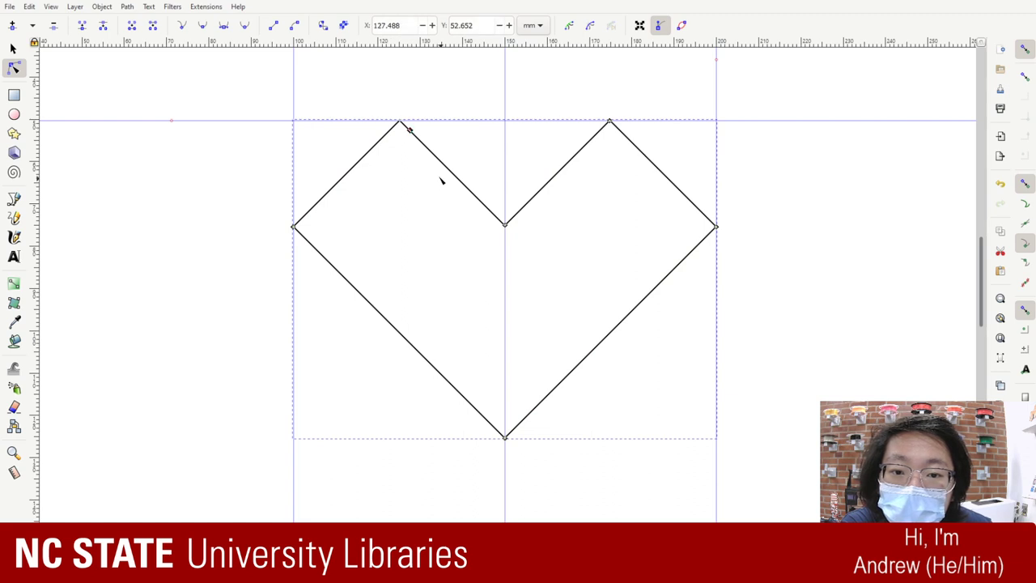
pyautogui.click(399, 122)
pyautogui.press('Delete')
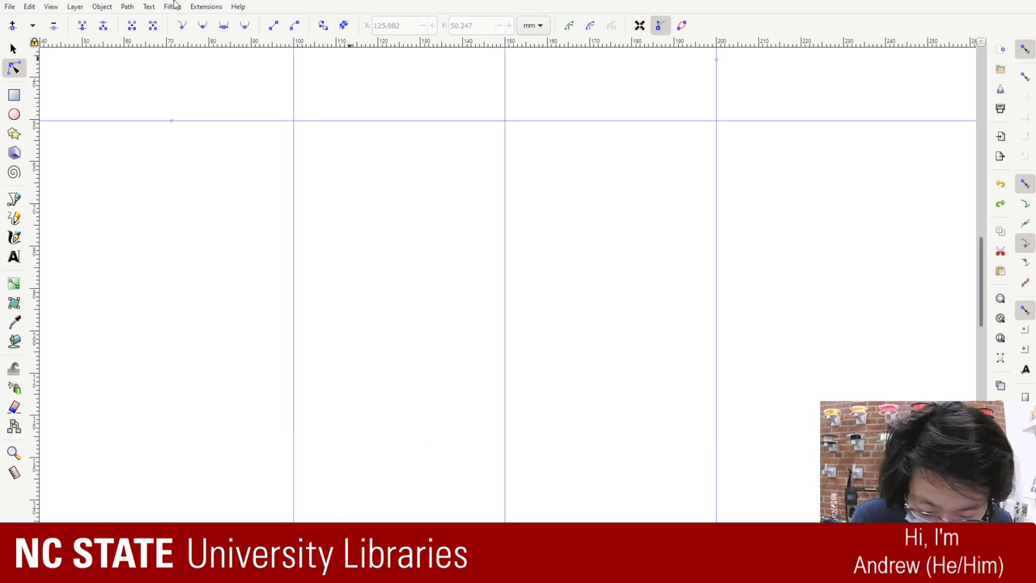
pyautogui.hotkey('ctrl', 'z')
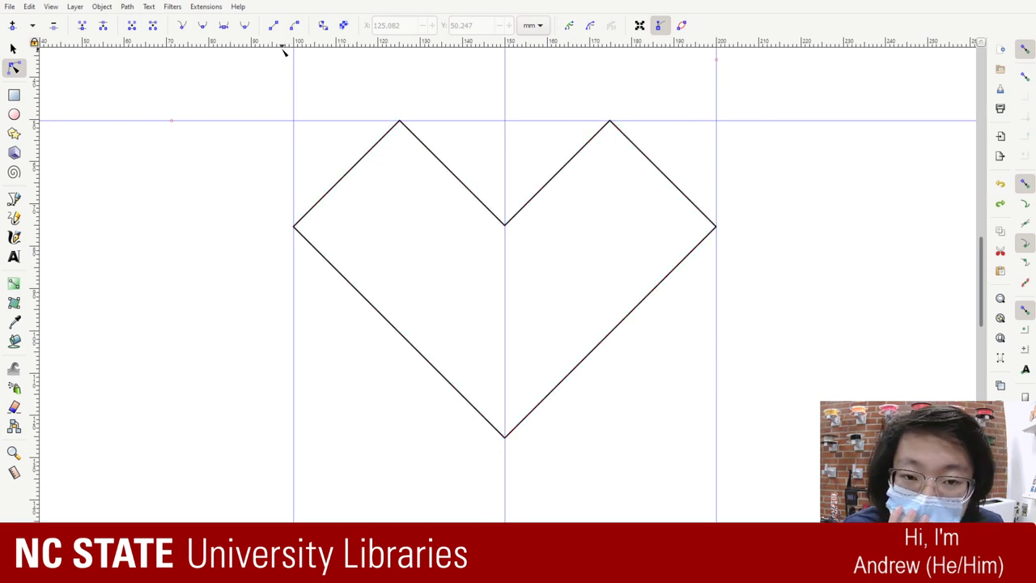
pyautogui.click(399, 124)
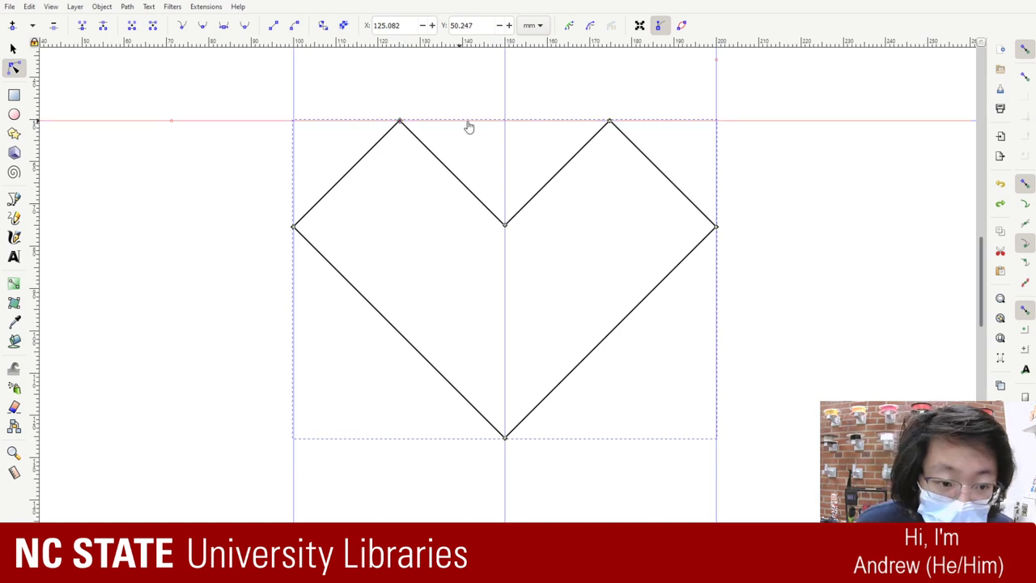
pyautogui.click(610, 122)
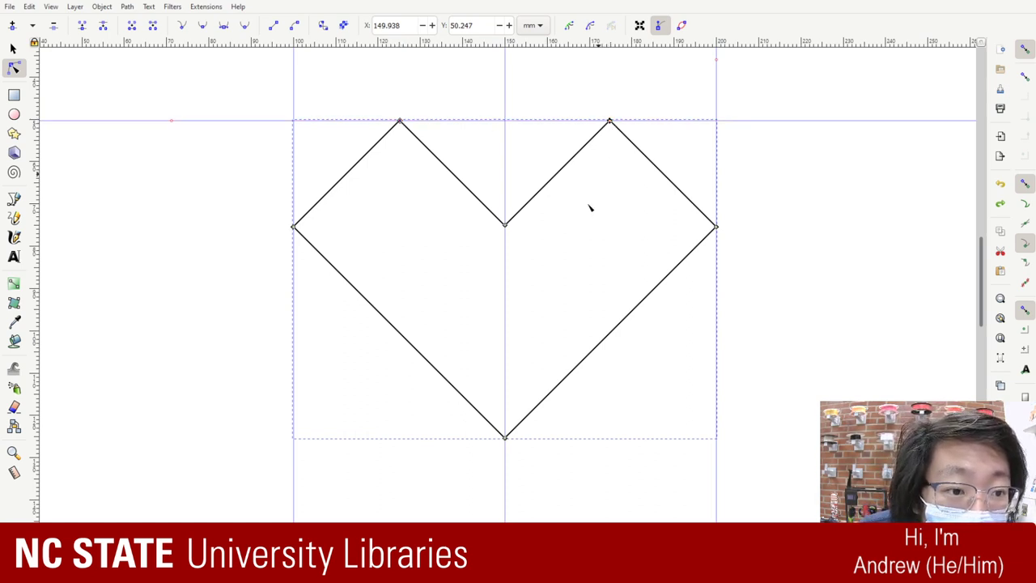
pyautogui.click(400, 122)
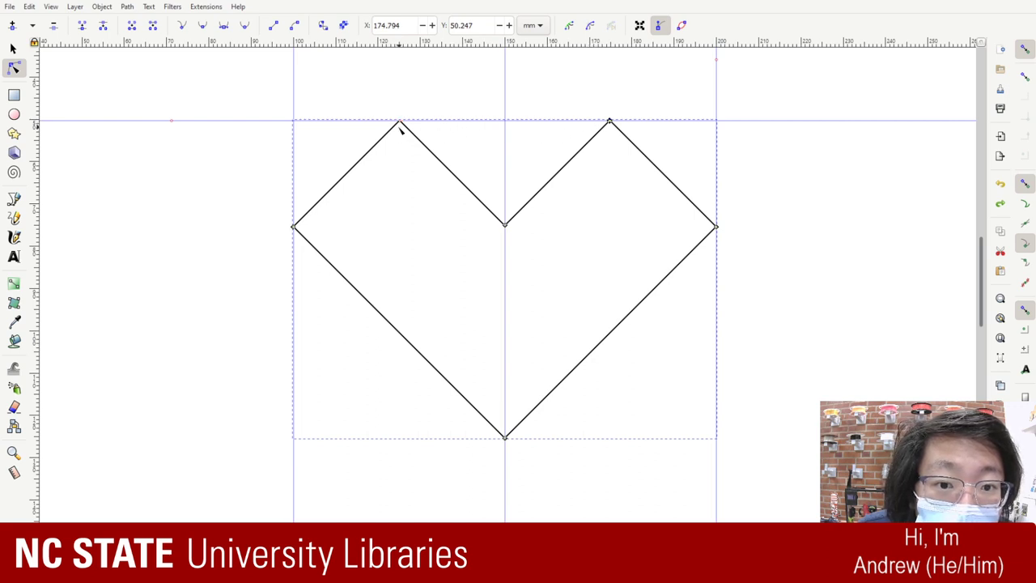
pyautogui.click(505, 224)
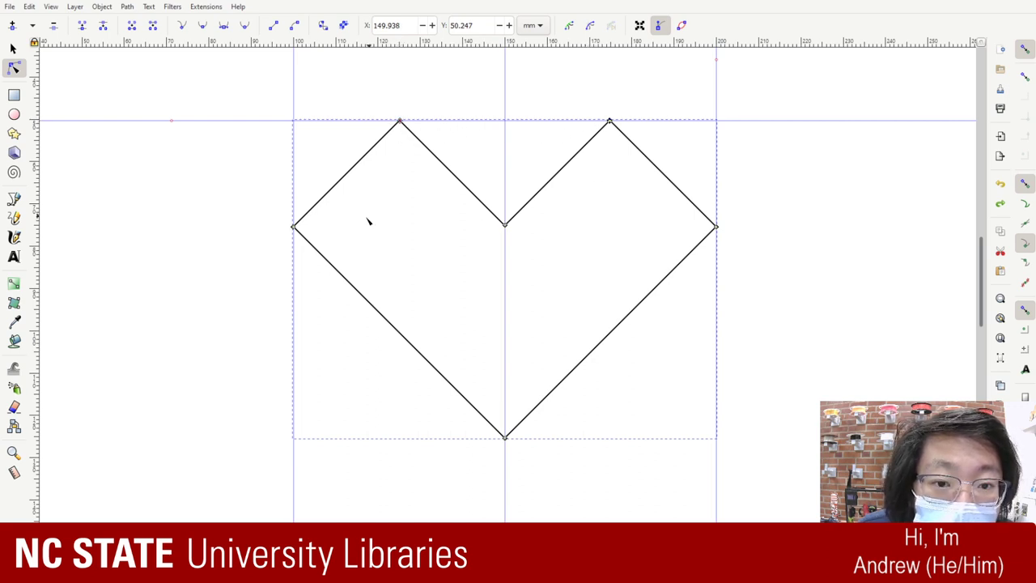
pyautogui.click(296, 229)
pyautogui.keyDown('shift'); pyautogui.click(717, 230); pyautogui.keyUp('shift')
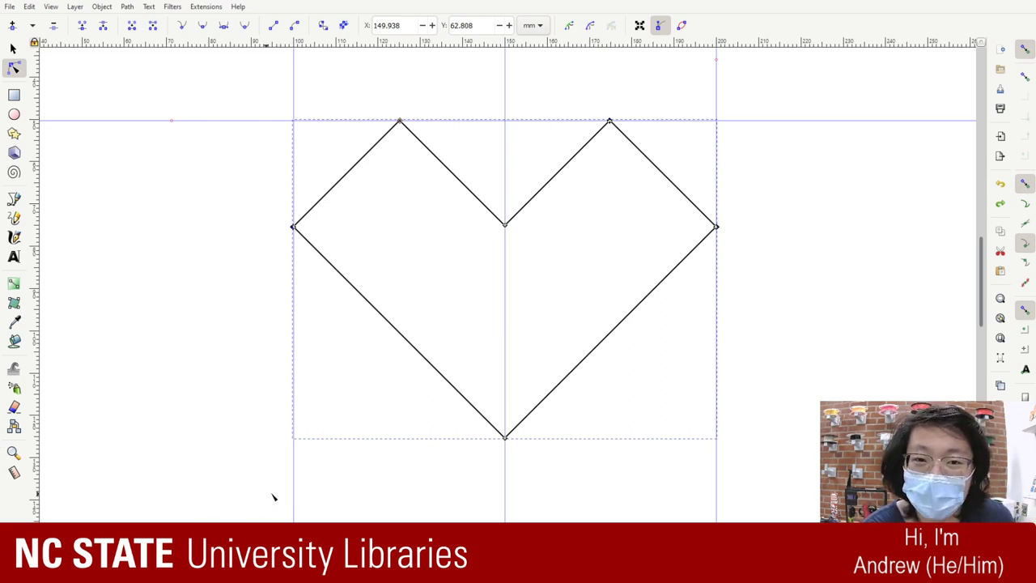
# - Select the heart and enter a width of 100 mm and a height of 75 mm
pyautogui.click(13, 49)
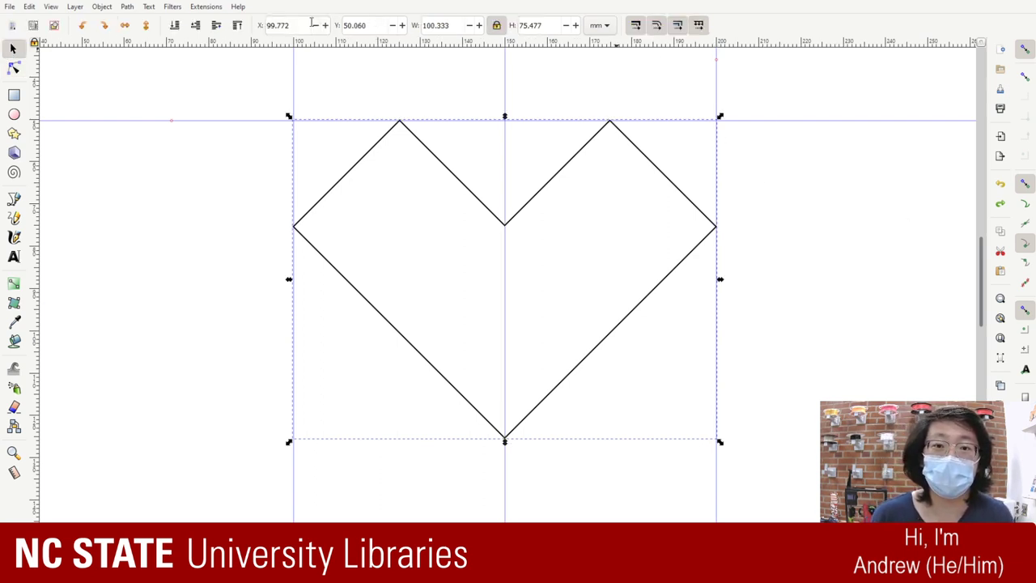
pyautogui.click(465, 21)
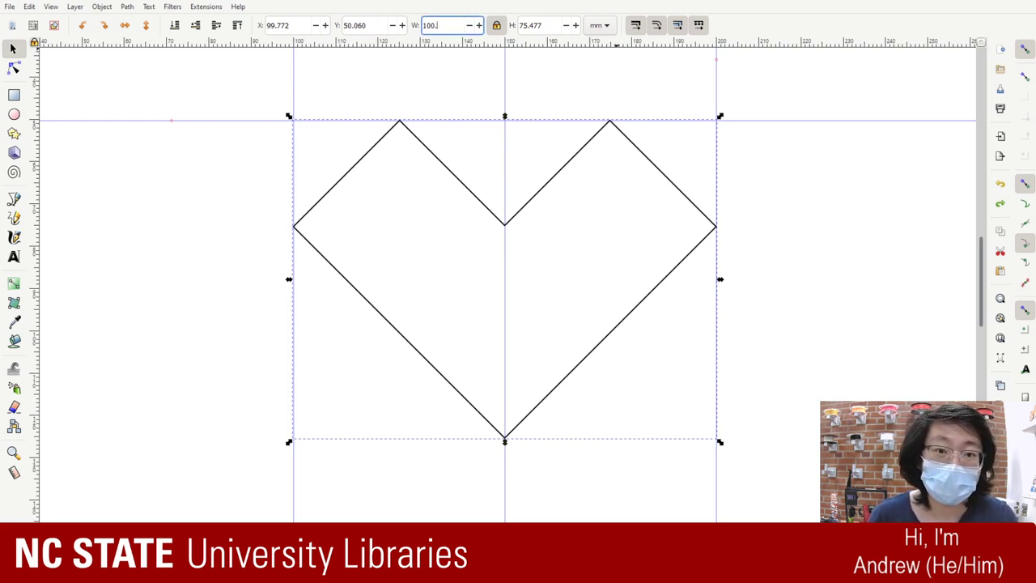
pyautogui.press('Return')
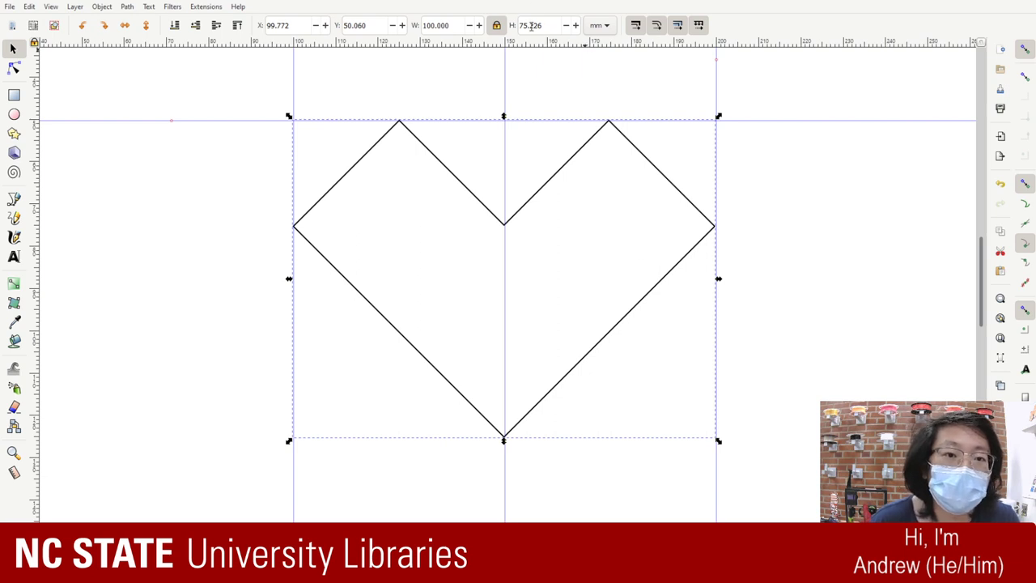
pyautogui.click(532, 25)
pyautogui.press('Return')
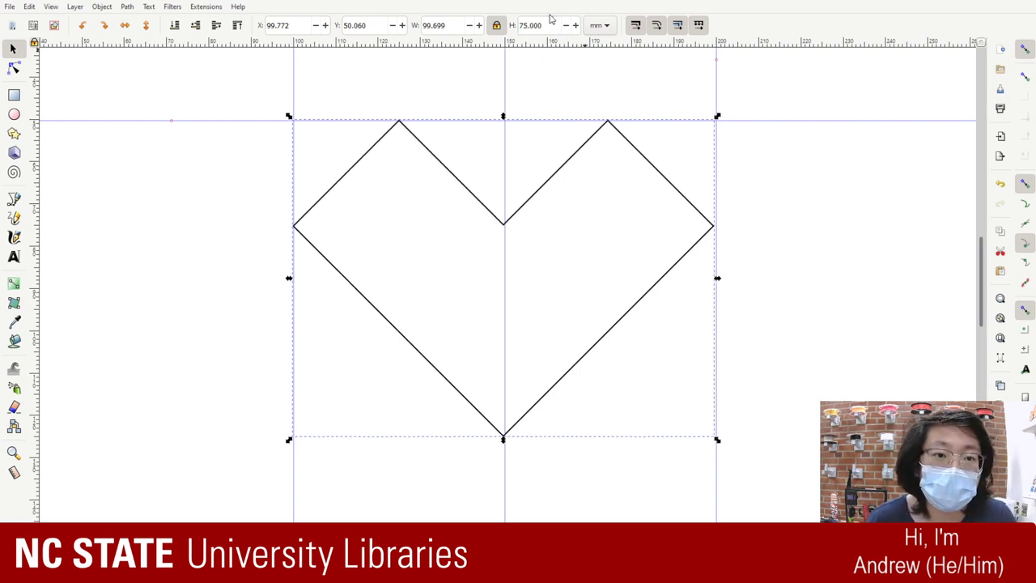
# - Unlock the proportions, reapply the 100 mm width, then relock the aspect ratio
pyautogui.click(496, 25)
pyautogui.click(461, 25)
pyautogui.tripleClick(461, 26)
pyautogui.write('100')
pyautogui.press('Return')
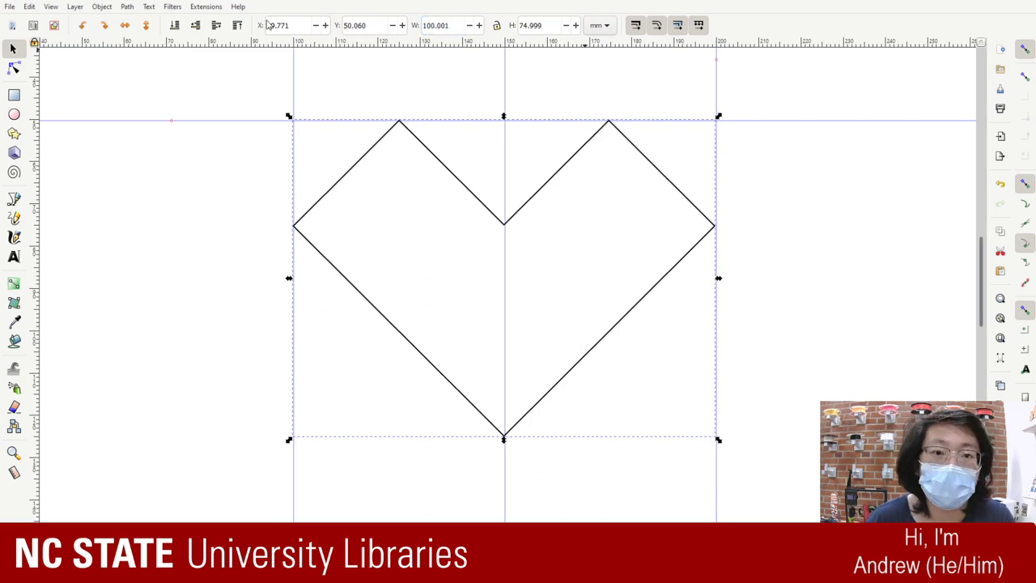
pyautogui.tripleClick(454, 25)
pyautogui.write('100')
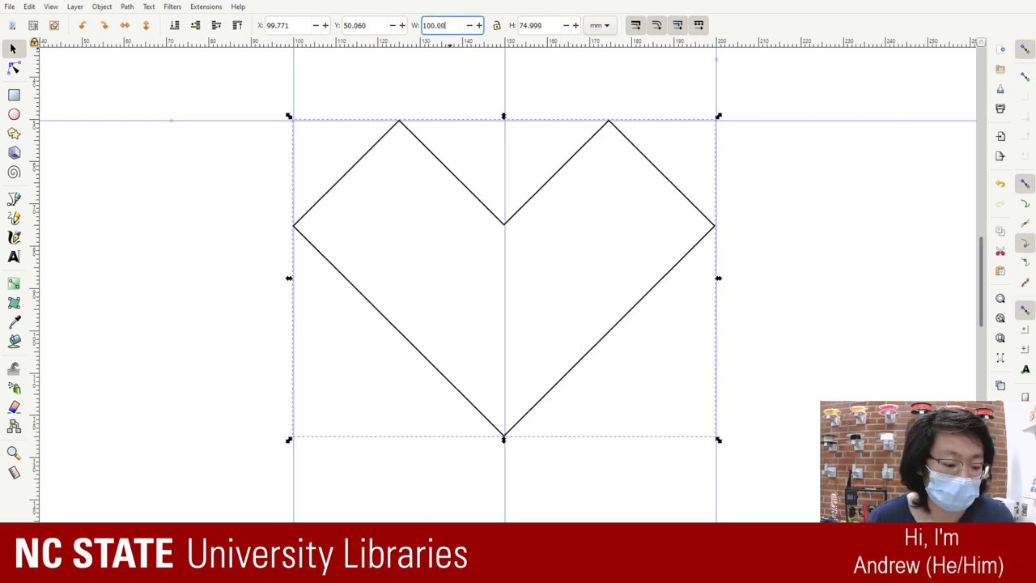
pyautogui.press('Return')
pyautogui.click(553, 25)
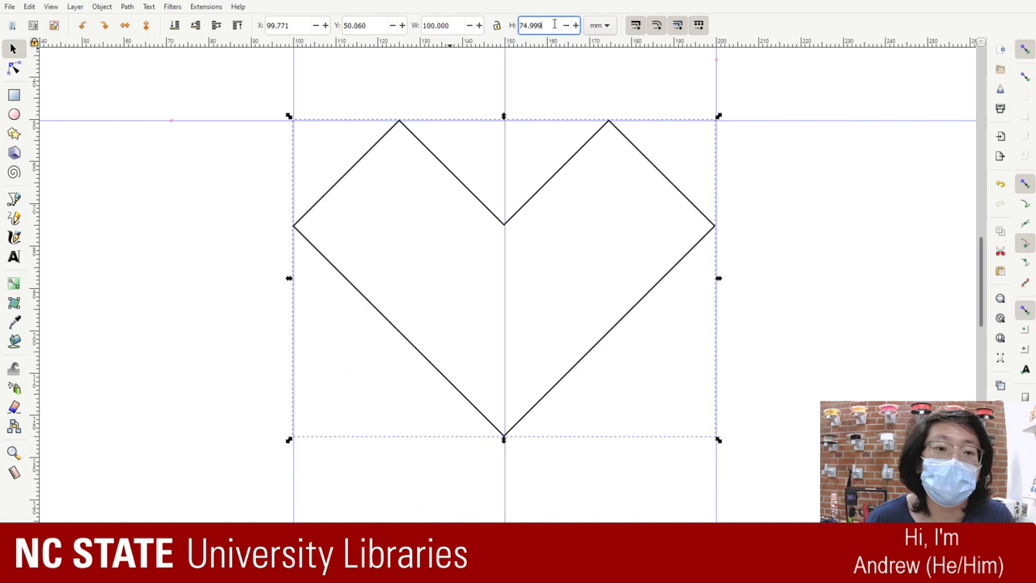
pyautogui.click(497, 25)
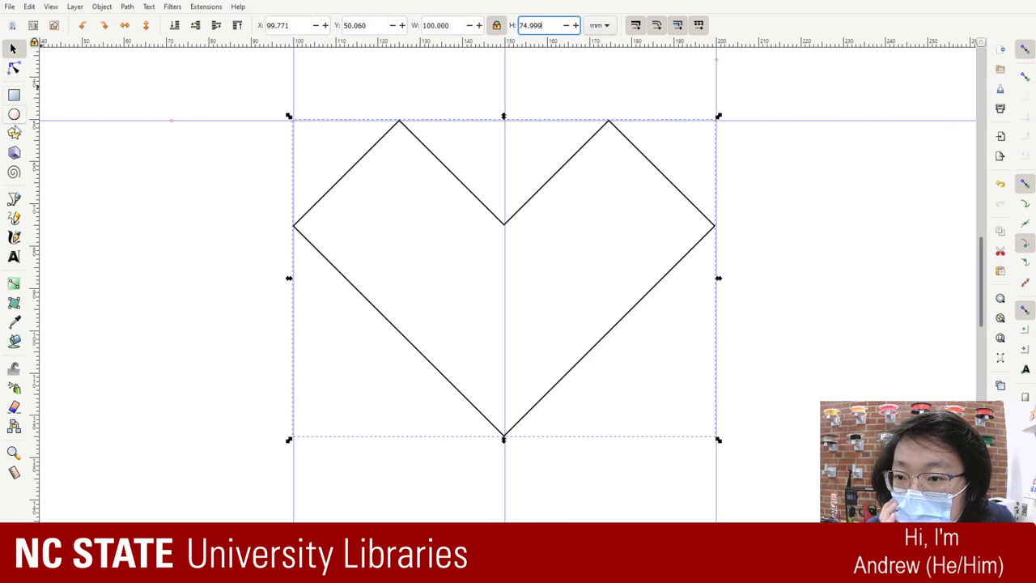
pyautogui.click(14, 199)
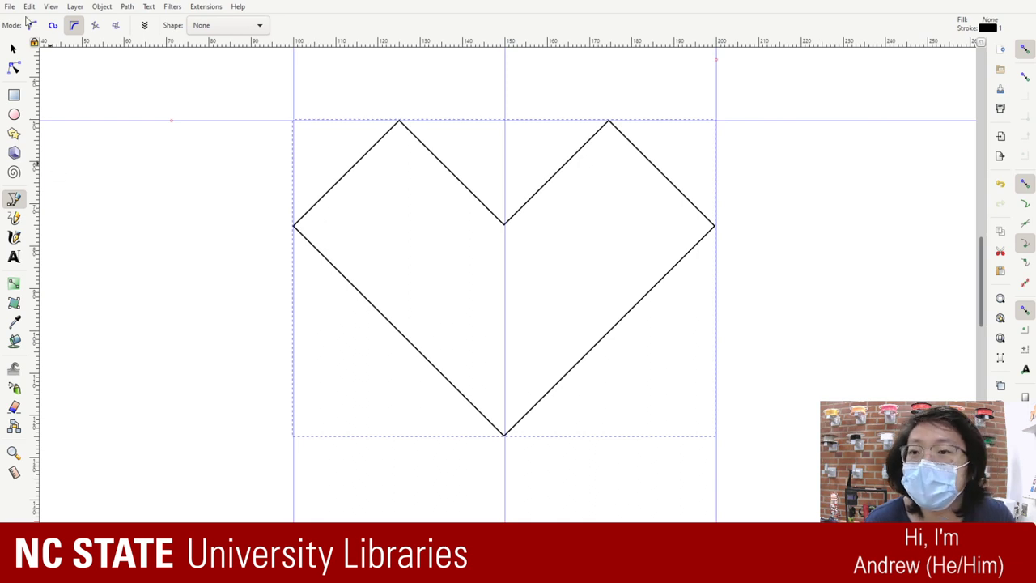
pyautogui.click(13, 49)
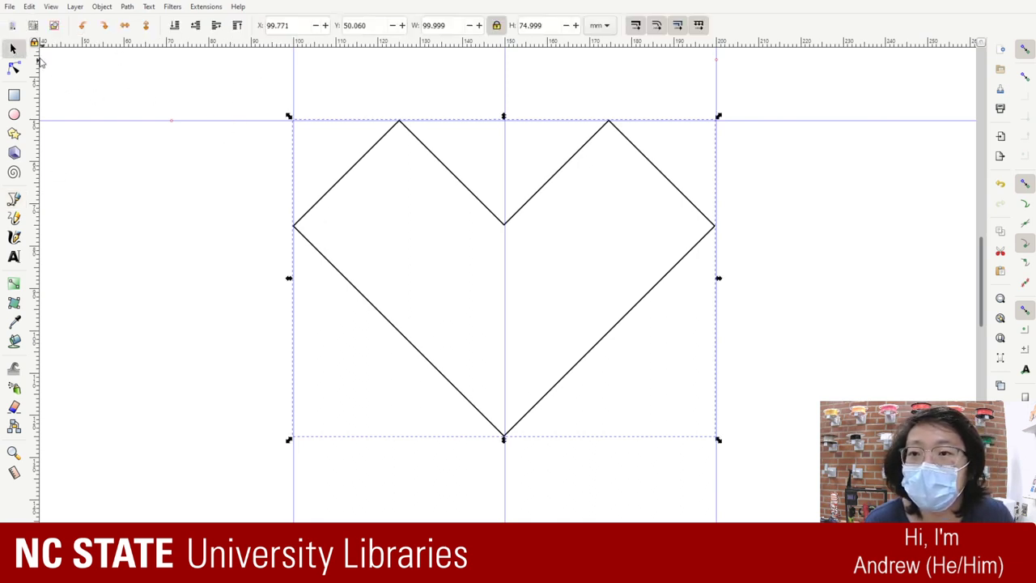
# - Place diagonal guides through the heart's corners, peaks and middle notch
pyautogui.moveTo(42, 50)
pyautogui.mouseDown()
pyautogui.moveTo(243, 170)
pyautogui.moveTo(37, 46)
pyautogui.mouseUp()
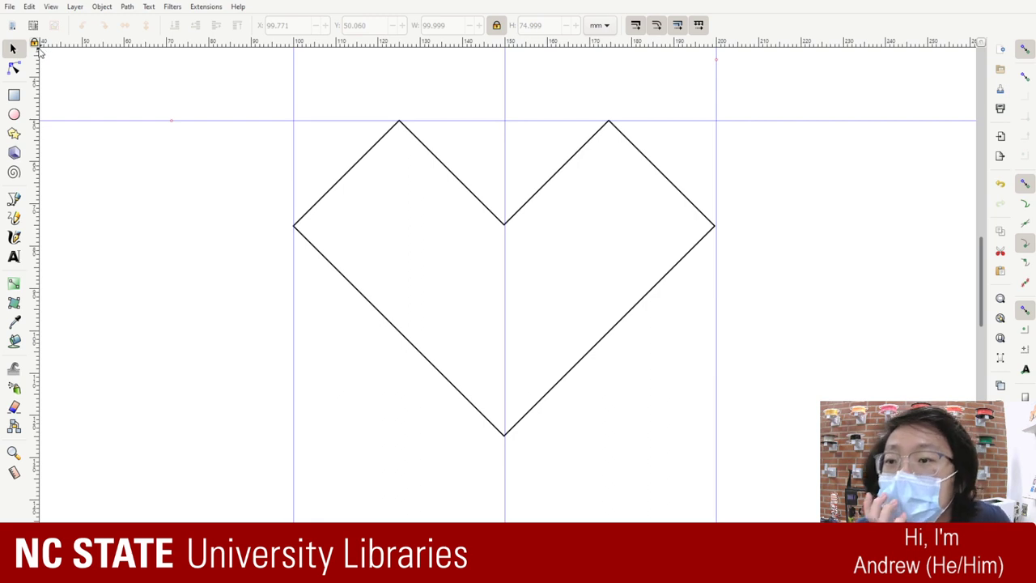
pyautogui.moveTo(44, 57); pyautogui.dragTo(271, 252)
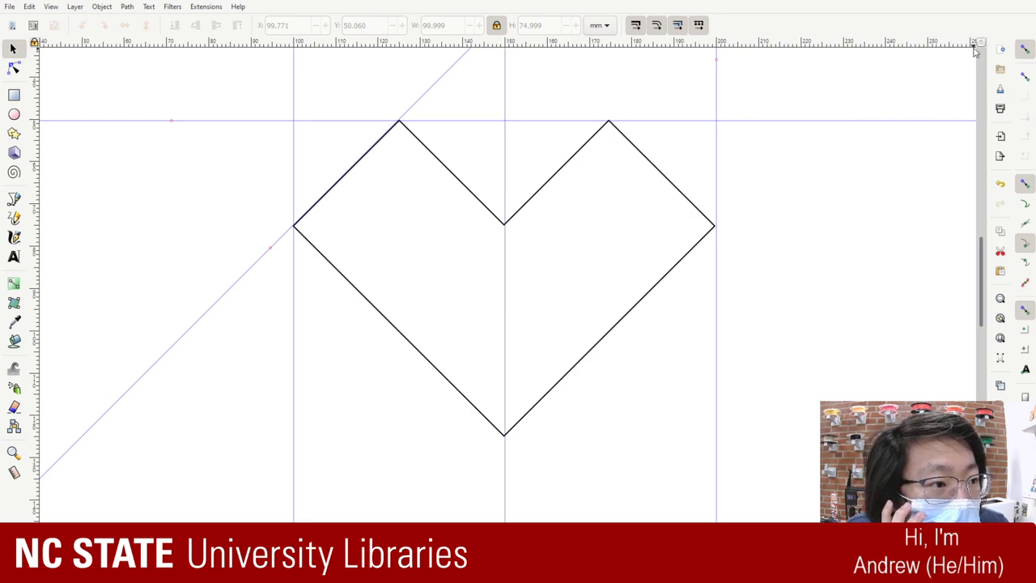
pyautogui.moveTo(975, 50); pyautogui.dragTo(697, 208)
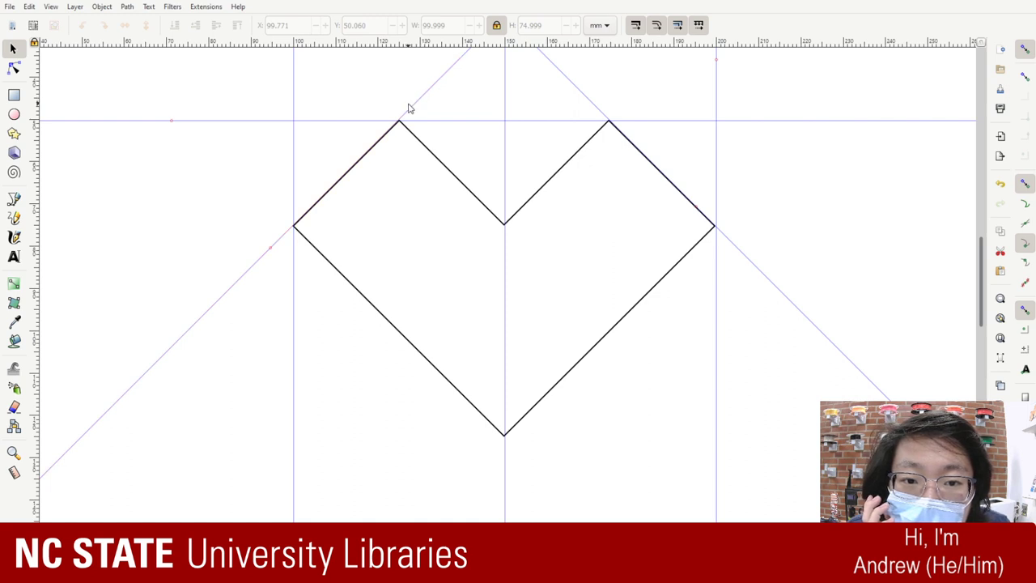
pyautogui.moveTo(414, 111); pyautogui.dragTo(507, 120)
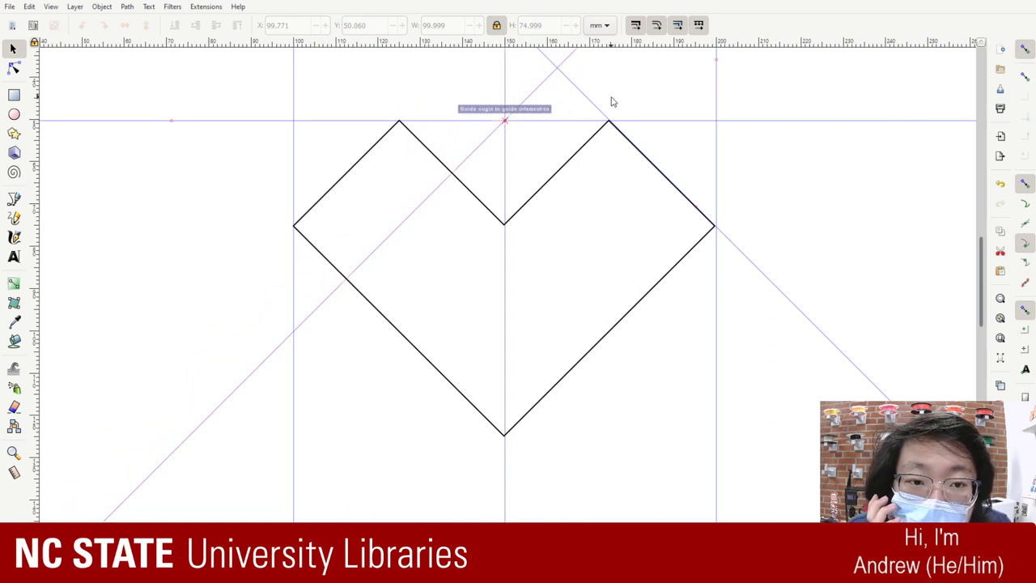
pyautogui.moveTo(592, 106); pyautogui.dragTo(502, 127)
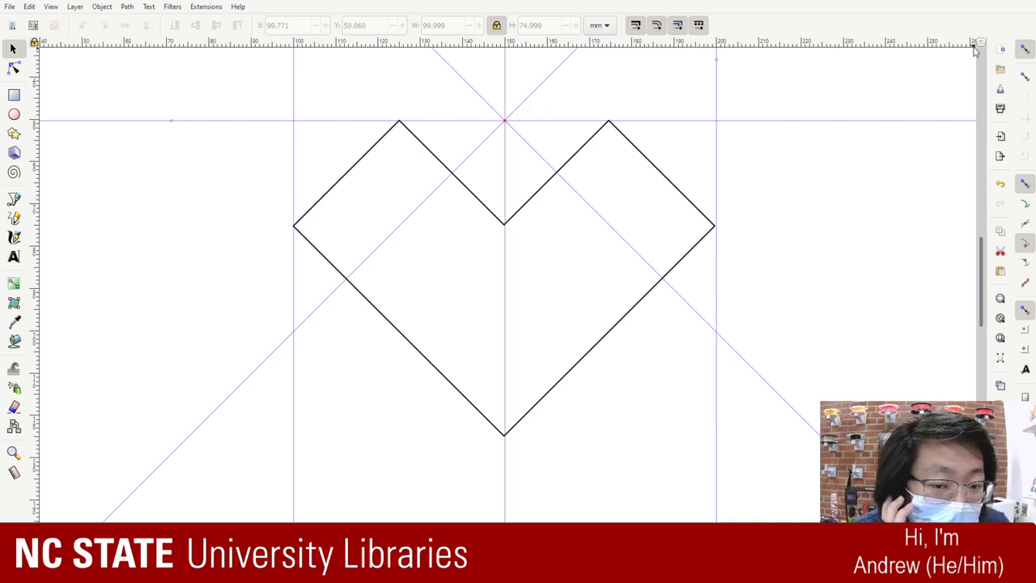
pyautogui.moveTo(976, 50); pyautogui.dragTo(504, 223)
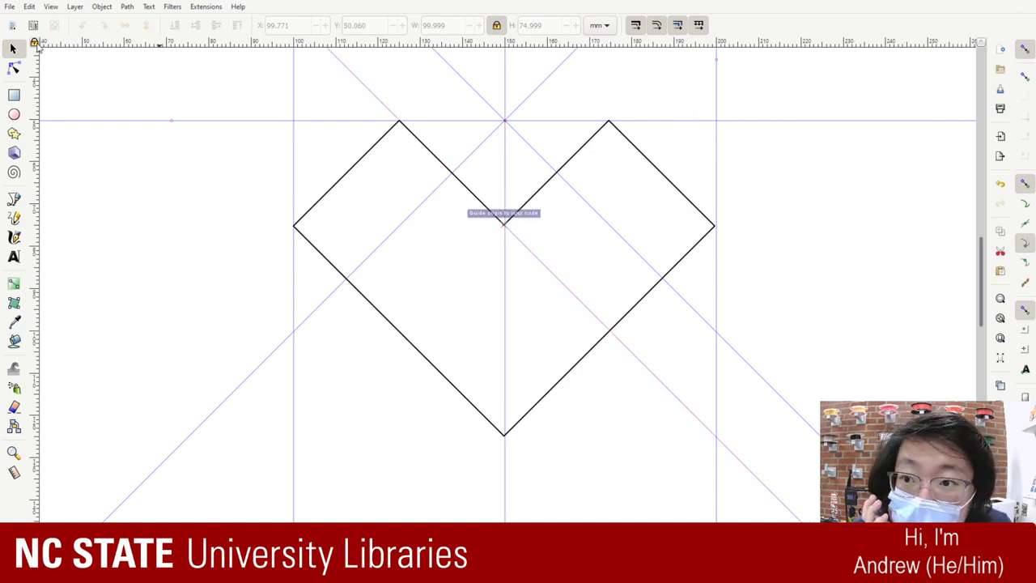
pyautogui.moveTo(37, 46); pyautogui.dragTo(506, 230)
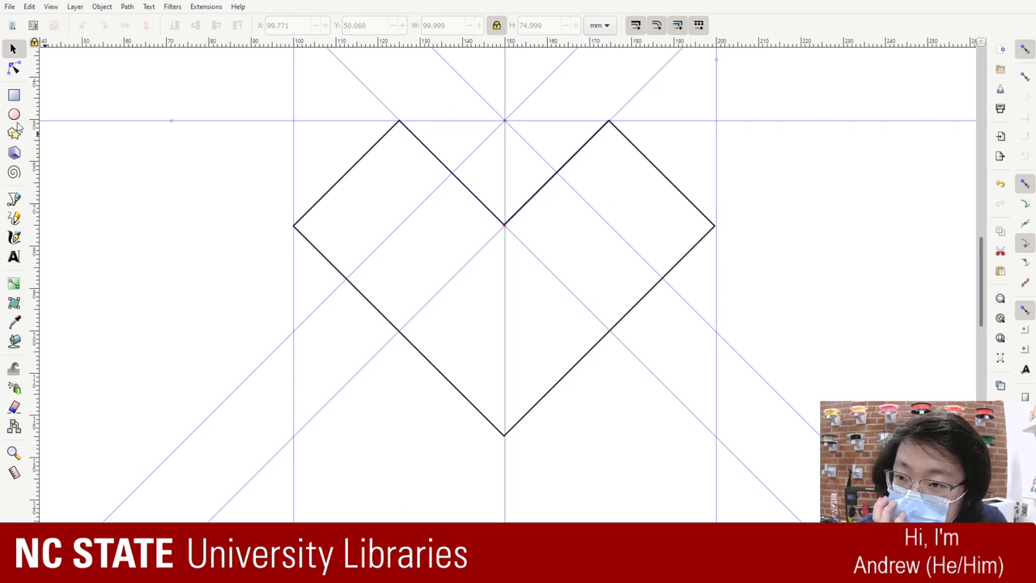
pyautogui.click(13, 70)
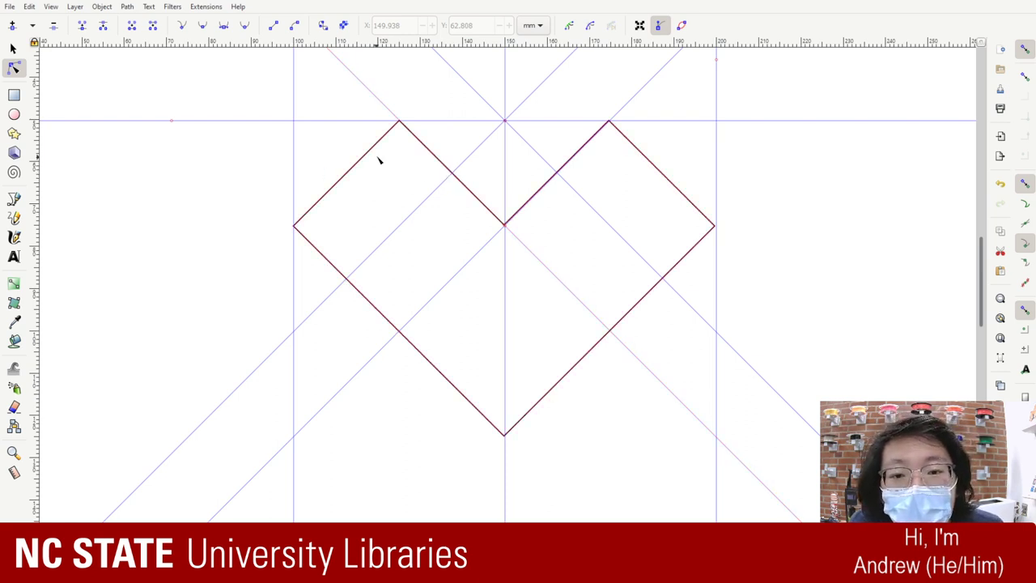
# - Select the heart, then show its corner nodes with the Node tool
pyautogui.click(14, 49)
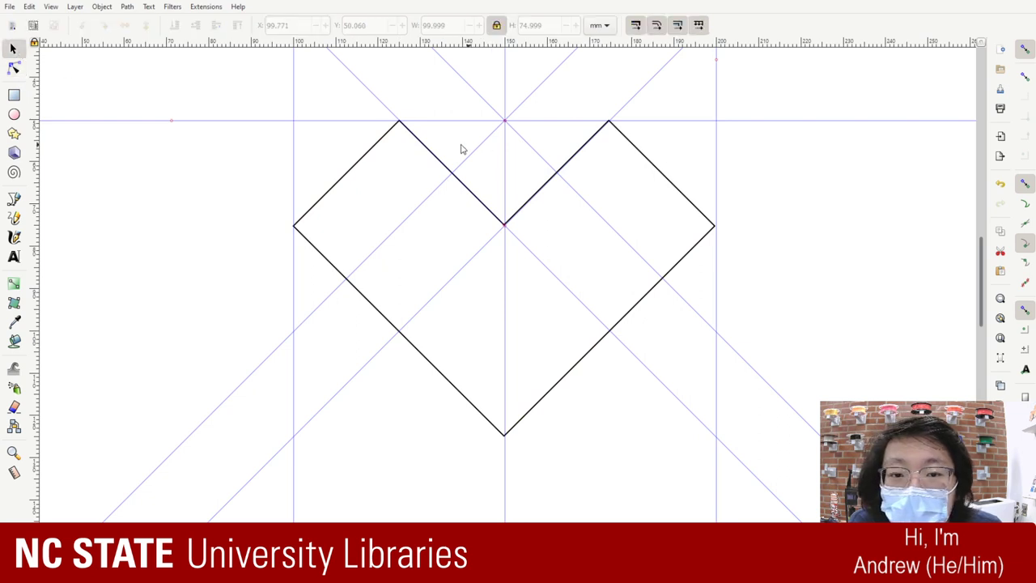
pyautogui.click(428, 147)
pyautogui.click(373, 146)
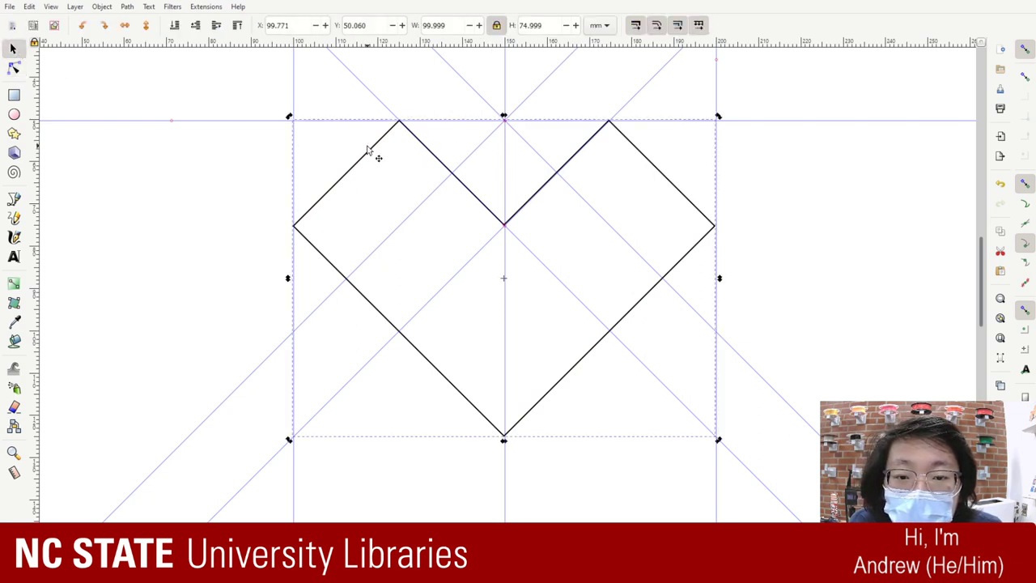
pyautogui.click(183, 155)
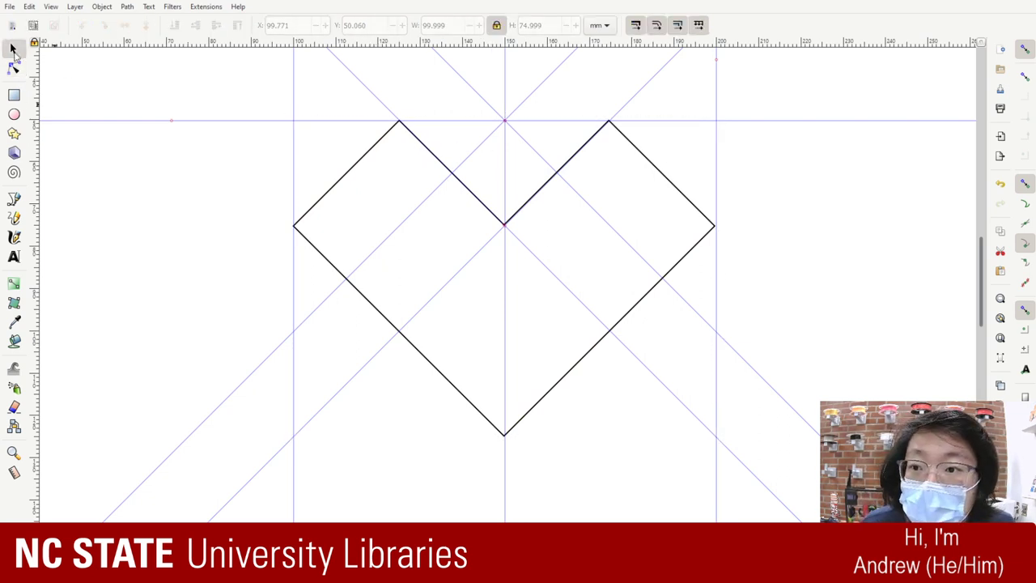
pyautogui.click(14, 68)
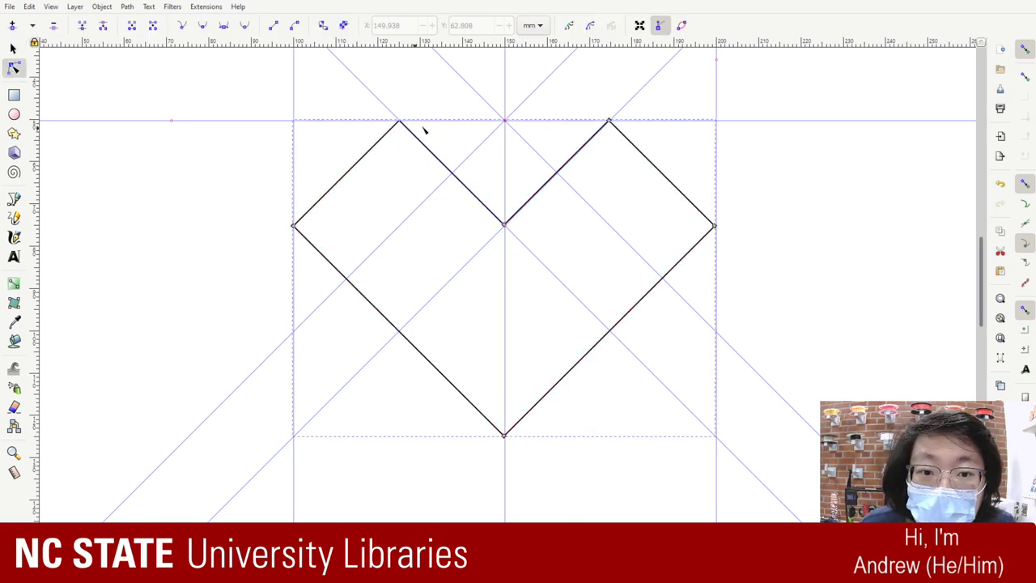
pyautogui.click(513, 222)
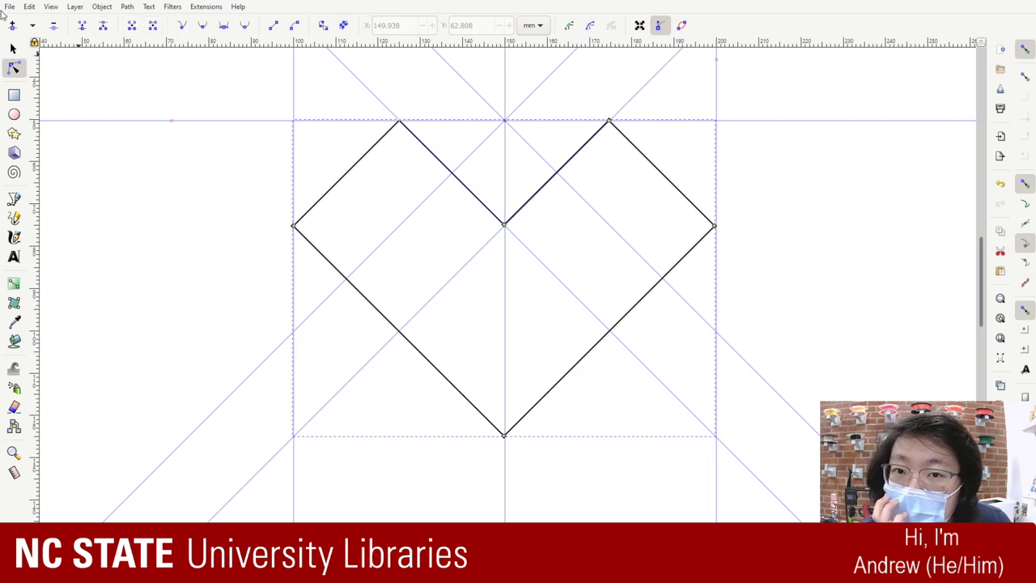
# - Add snapped nodes where guides cross the heart's upper-left, upper-right and lower-right edges
pyautogui.doubleClick(454, 176)
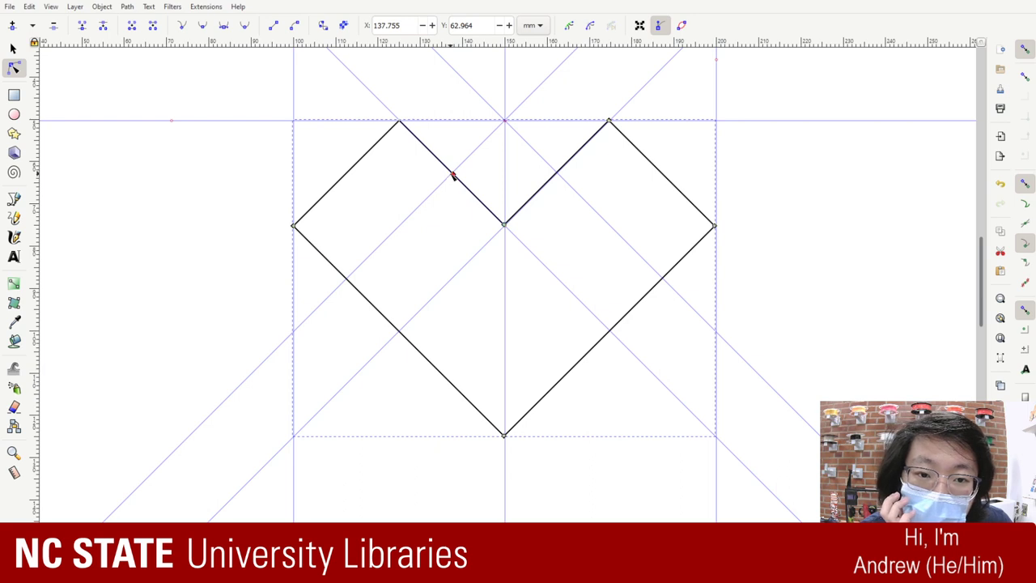
pyautogui.moveTo(454, 175); pyautogui.dragTo(449, 170)
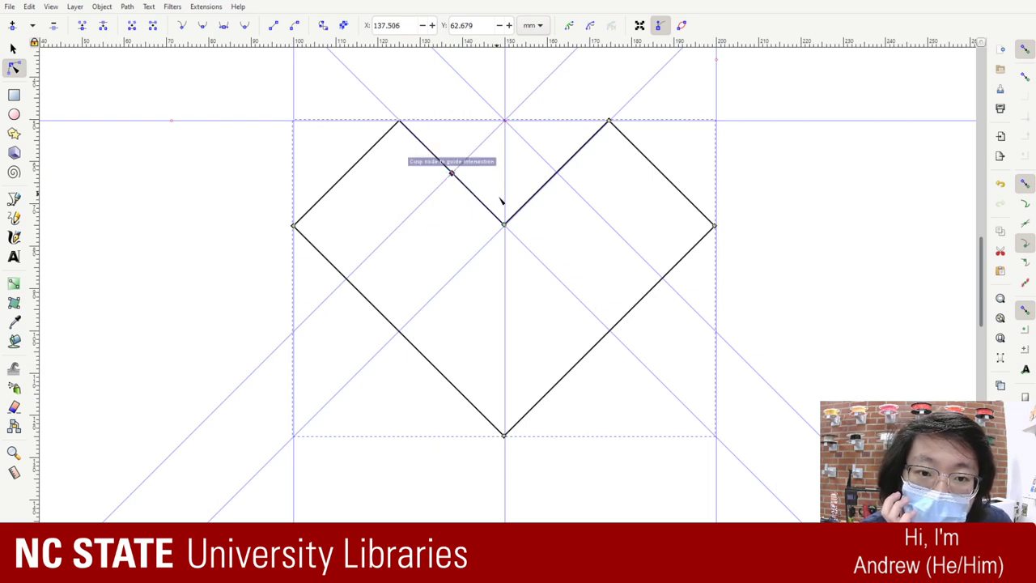
pyautogui.doubleClick(556, 173)
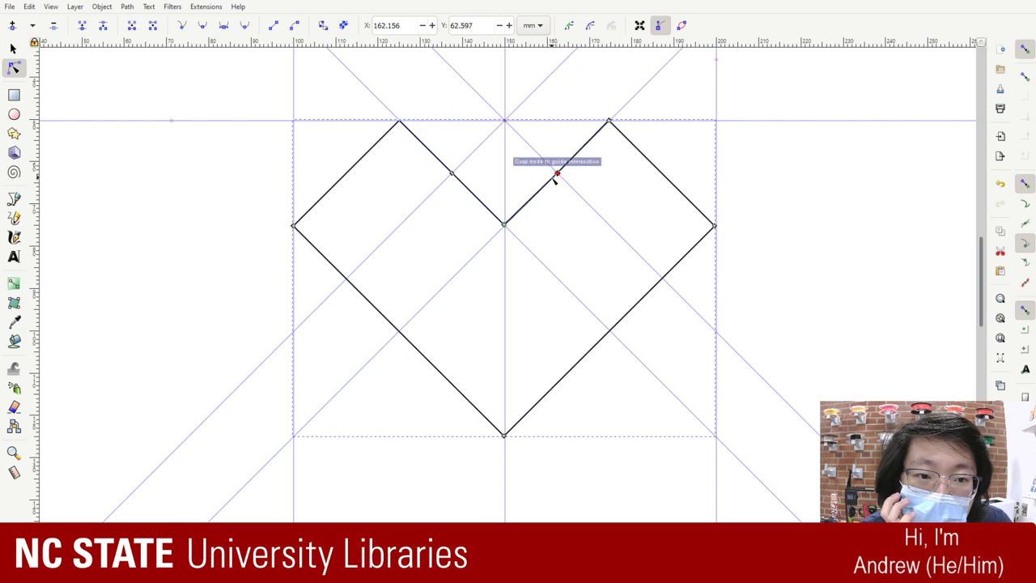
pyautogui.moveTo(556, 173)
pyautogui.mouseDown()
pyautogui.moveTo(571, 152)
pyautogui.moveTo(556, 171)
pyautogui.mouseUp()
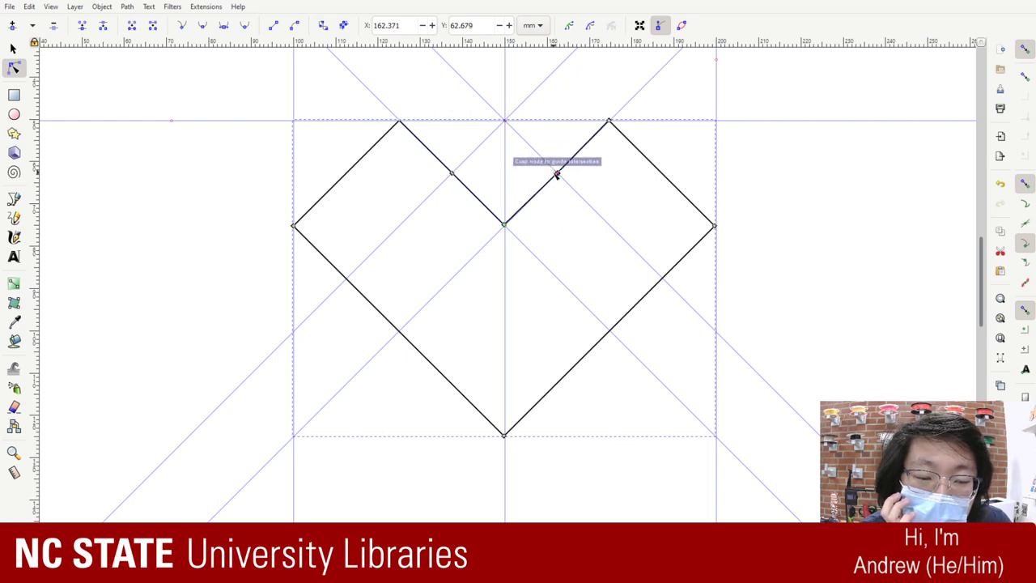
pyautogui.doubleClick(663, 279)
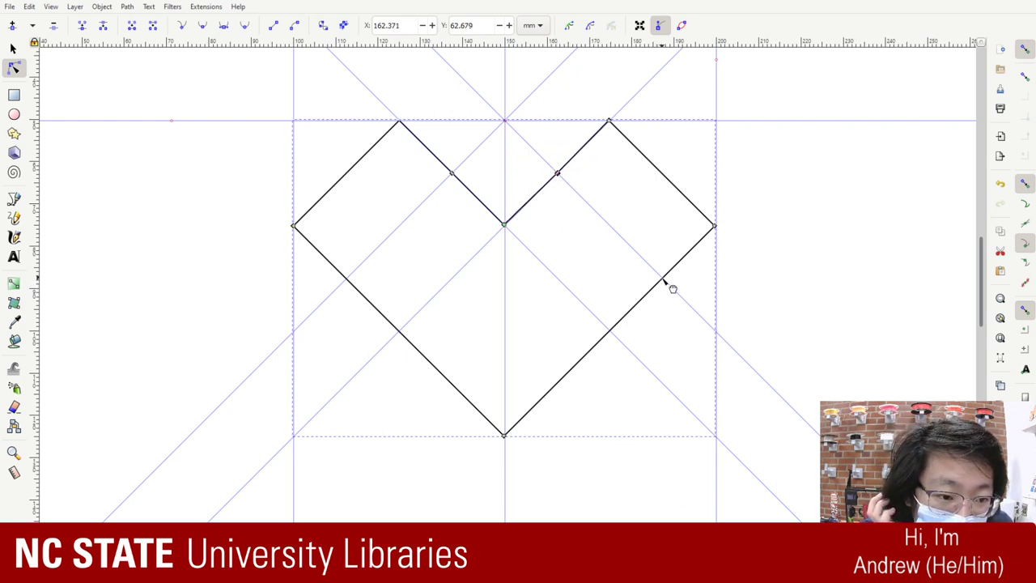
pyautogui.moveTo(664, 280); pyautogui.dragTo(659, 278)
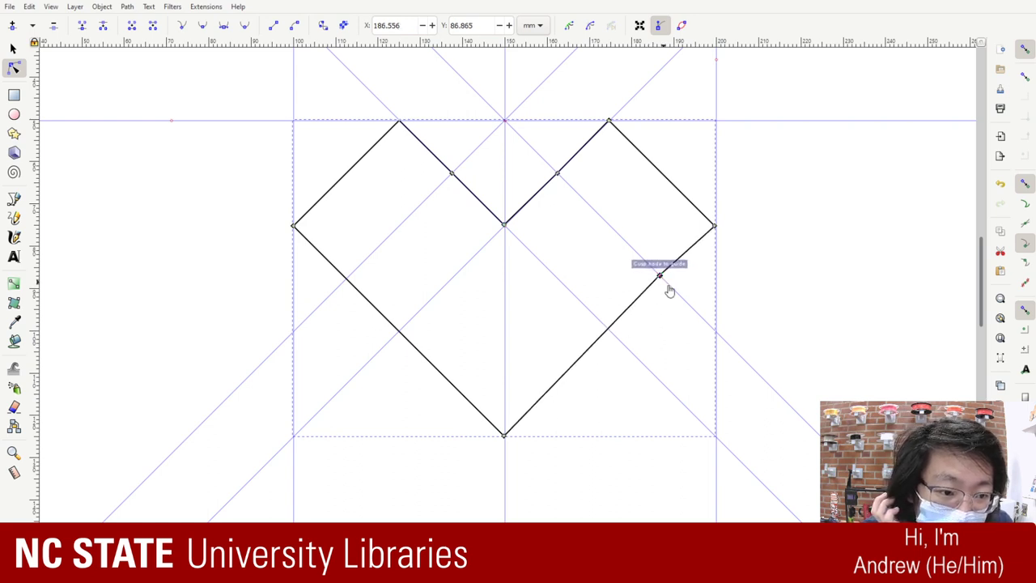
pyautogui.hotkey('ctrl', 'z')
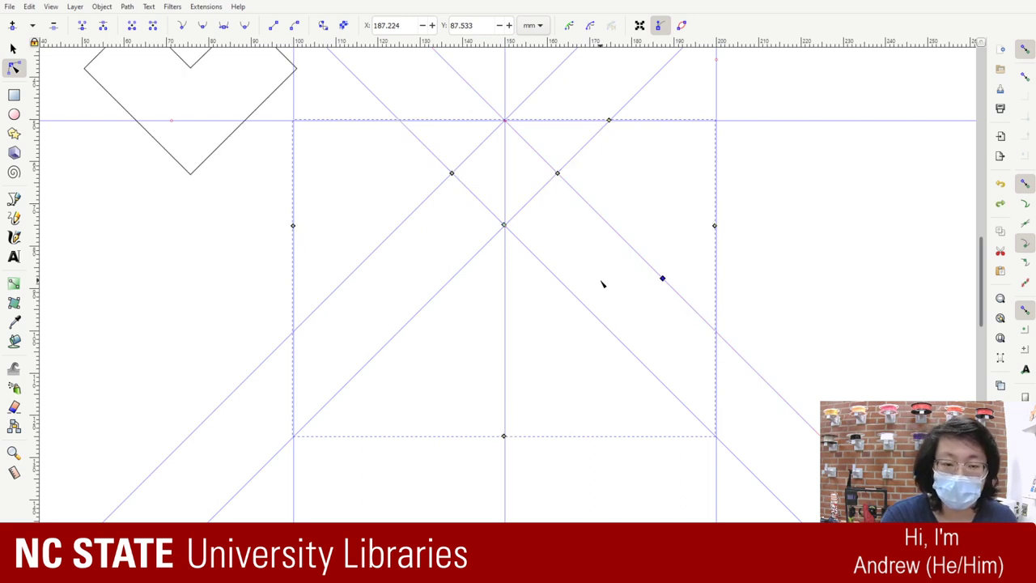
pyautogui.hotkey('ctrl', 'shift', 'z')
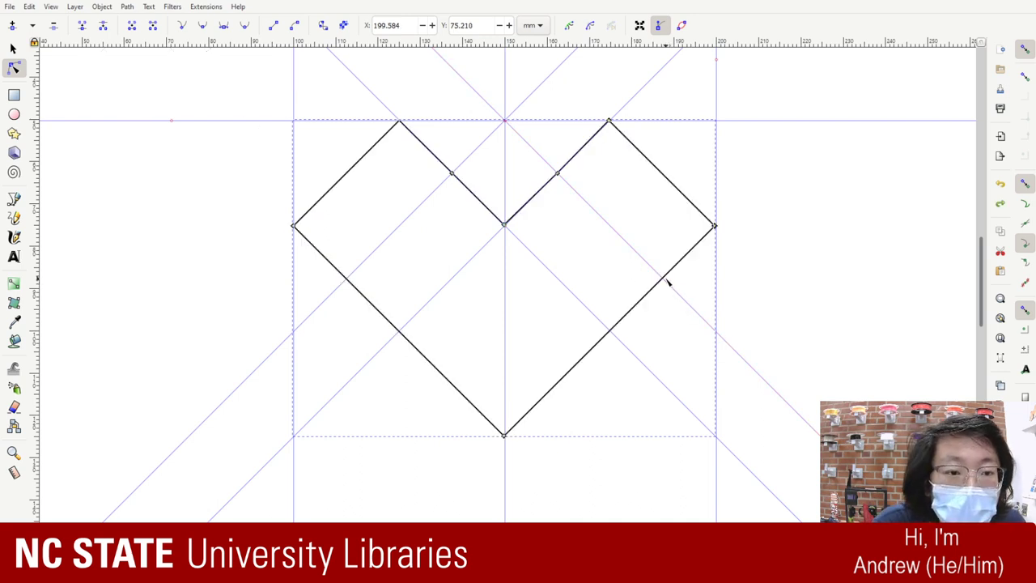
# - Add two nodes each along the heart's lower-right and lower-left edges at the guide crossings
pyautogui.click(664, 281)
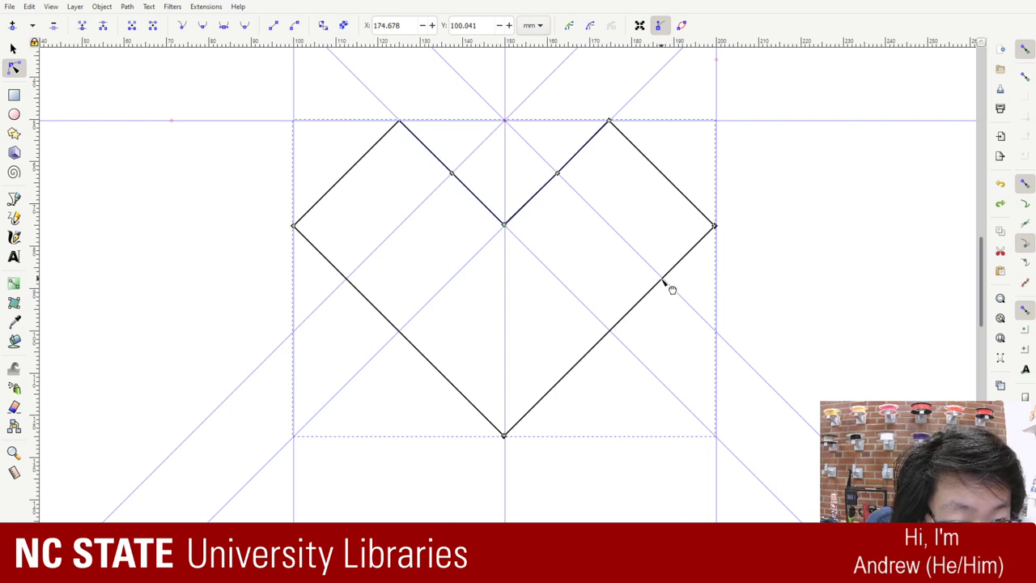
pyautogui.doubleClick(664, 281)
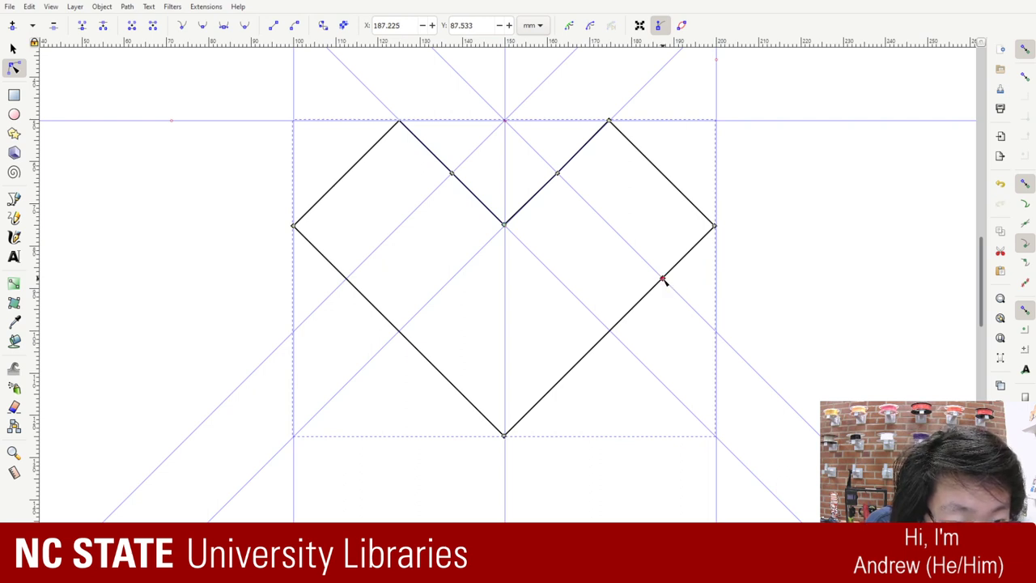
pyautogui.doubleClick(609, 331)
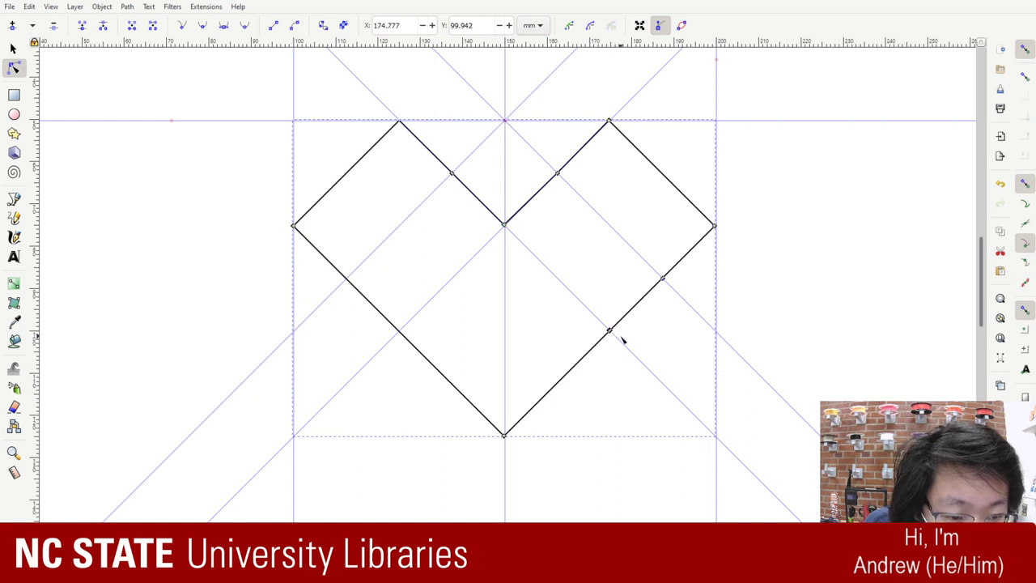
pyautogui.doubleClick(399, 331)
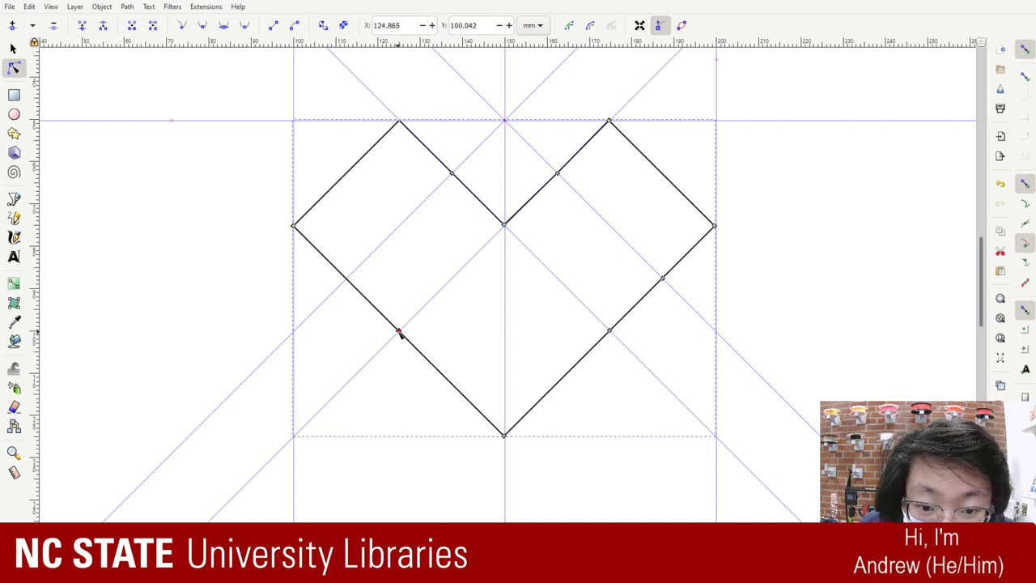
pyautogui.doubleClick(346, 278)
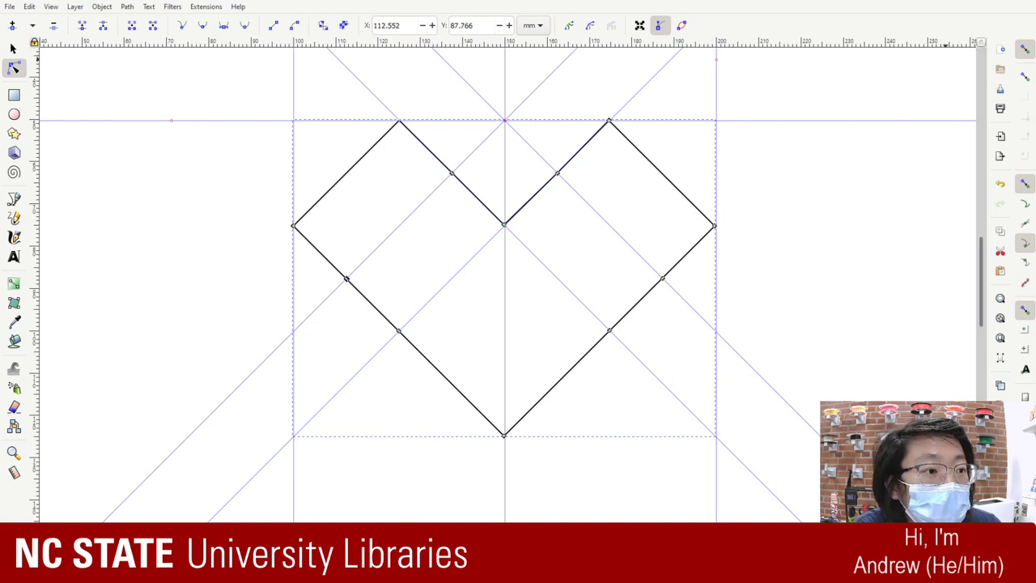
# - Pull a diagonal guide from the top-right ruler corner across the heart's lower-right edge
pyautogui.moveTo(976, 49); pyautogui.dragTo(554, 384)
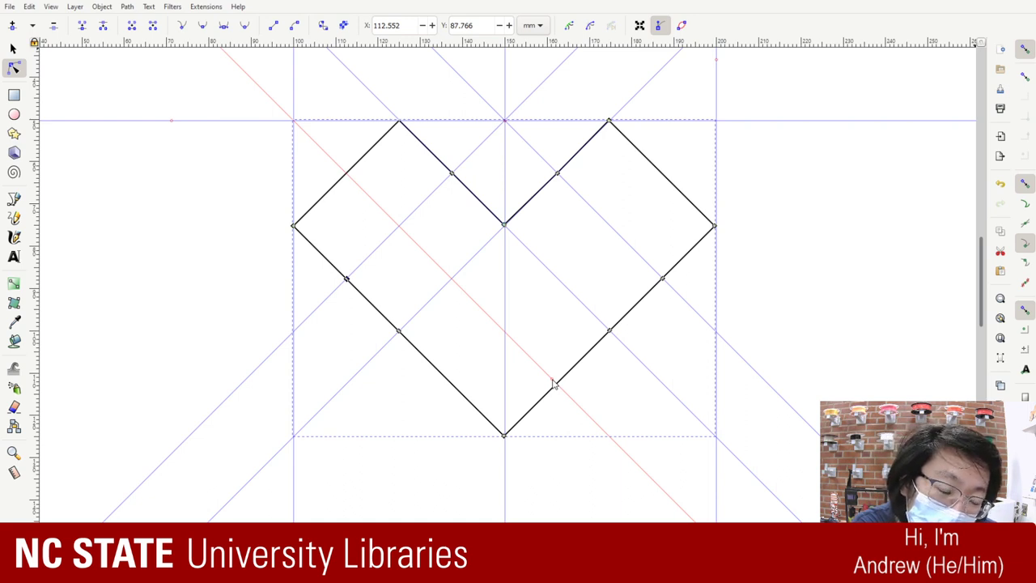
pyautogui.moveTo(553, 385); pyautogui.dragTo(553, 385)
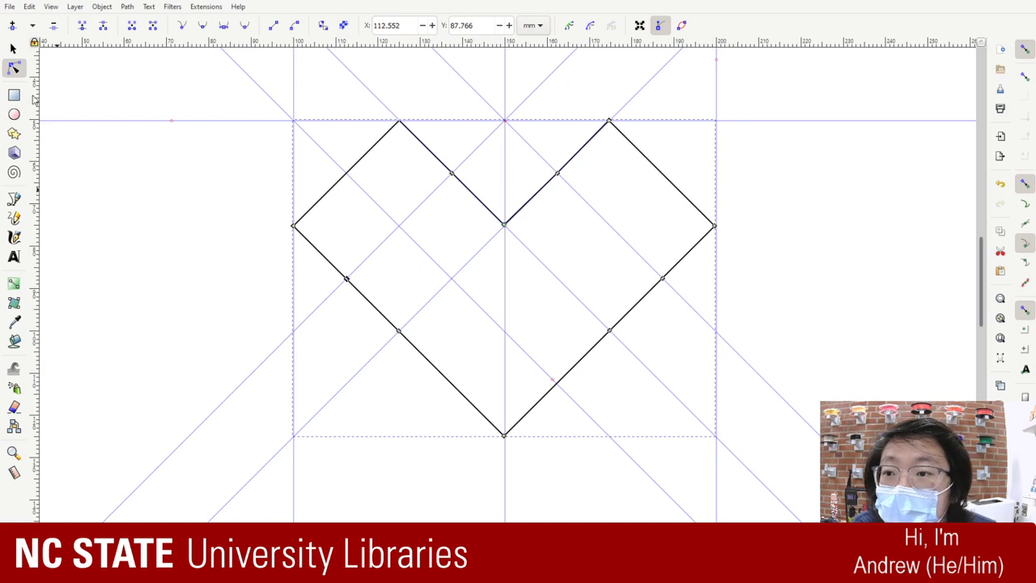
# - Place a vertical guide through the heart's lower-left added node, then deselect the path
pyautogui.moveTo(34, 87); pyautogui.dragTo(346, 135)
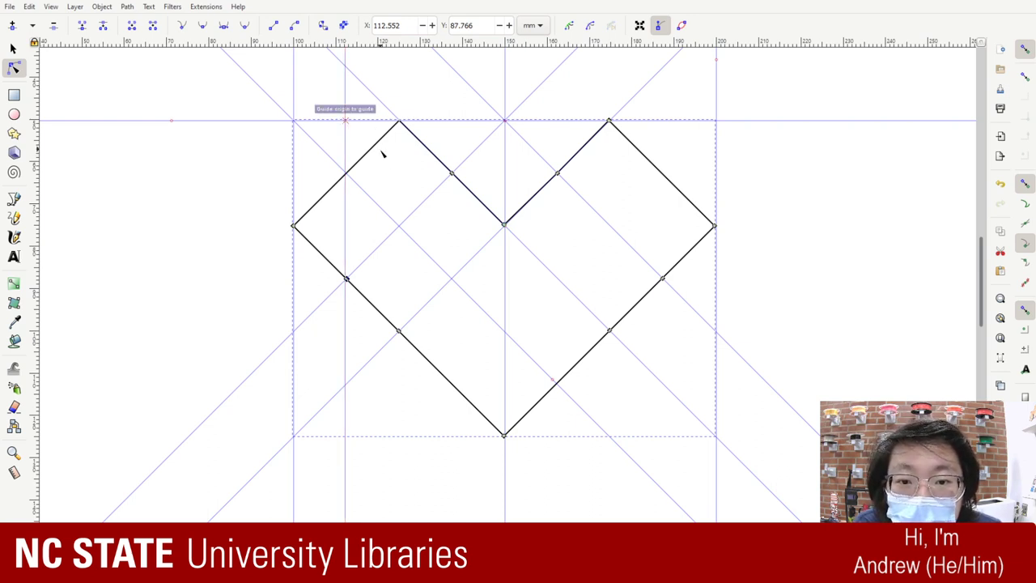
pyautogui.click(366, 194)
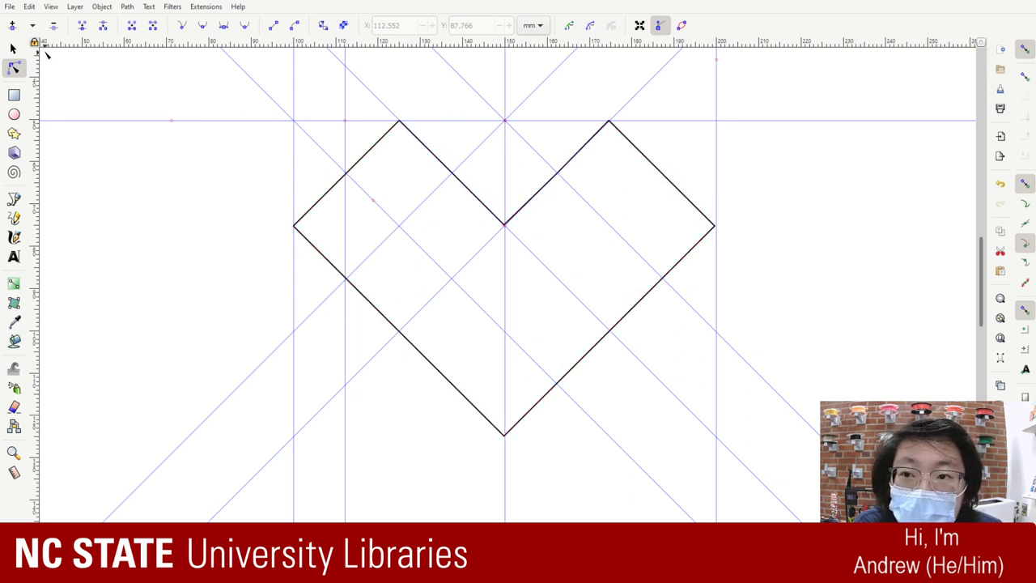
# - Add a diagonal guide across the heart's right side and a vertical guide through its lower-right node
pyautogui.moveTo(37, 45); pyautogui.dragTo(576, 259)
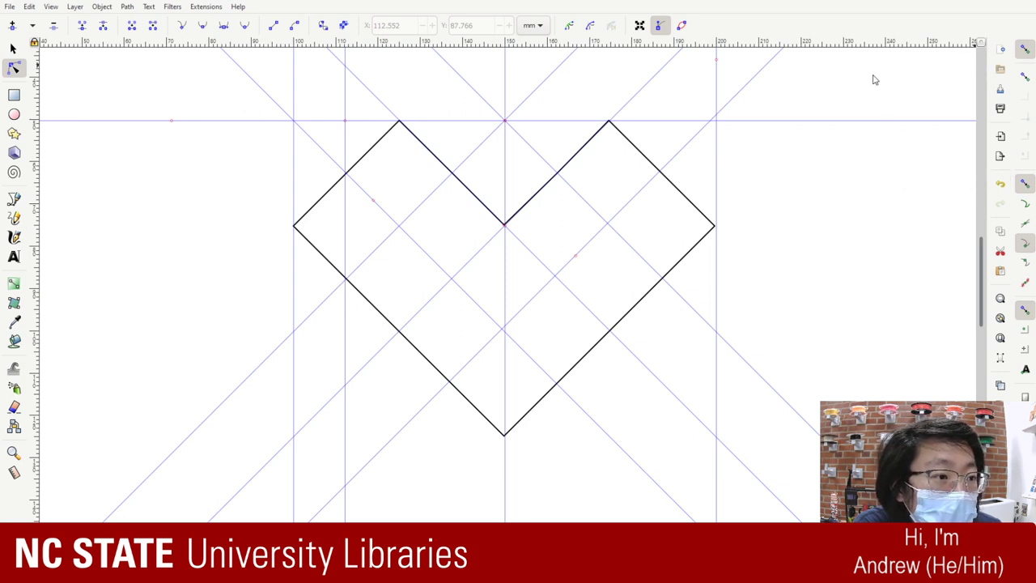
pyautogui.moveTo(34, 139); pyautogui.dragTo(664, 232)
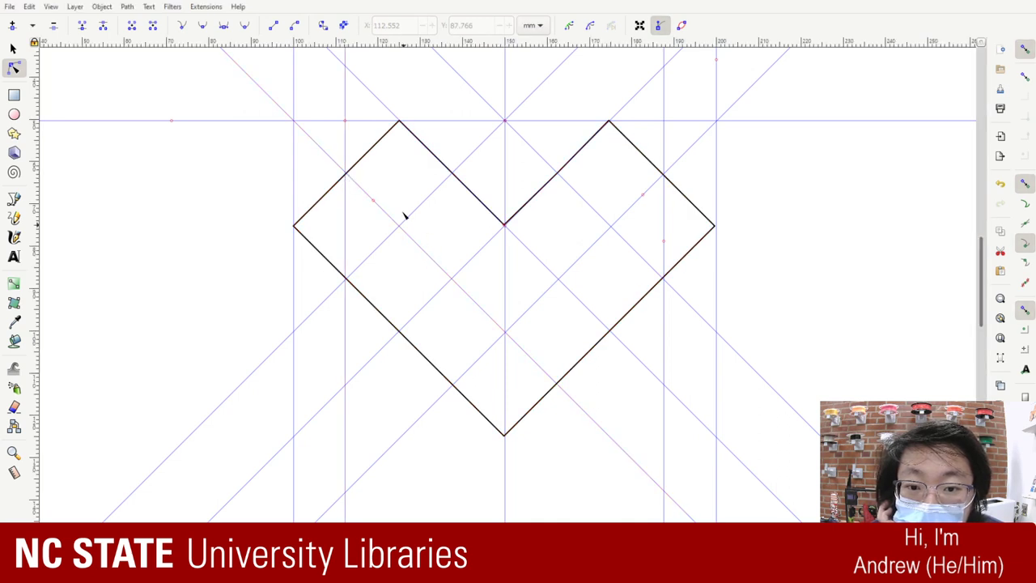
pyautogui.click(350, 174)
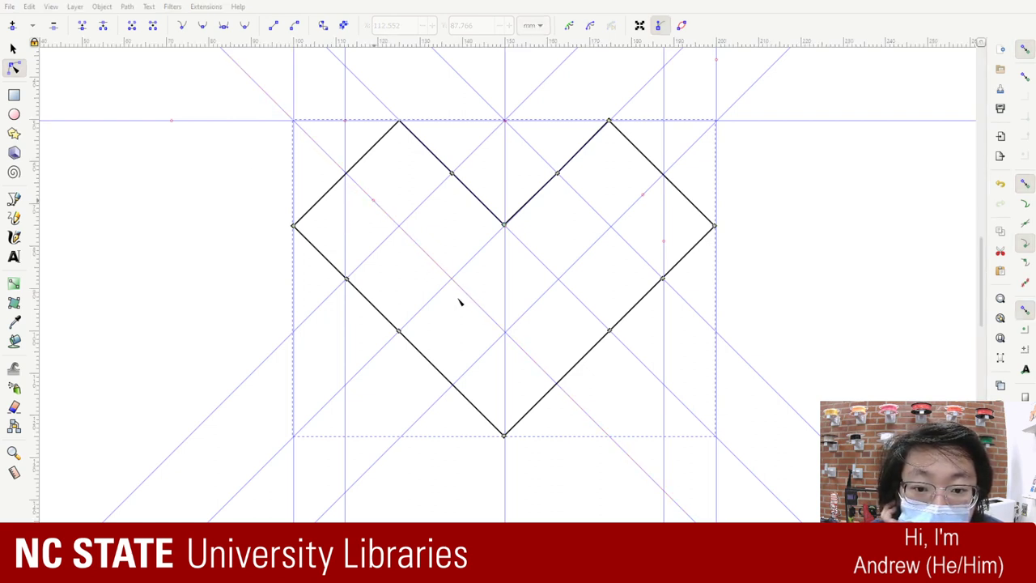
# - Deselect the heart and delete the vertical guide running through its right lobe
pyautogui.click(346, 137)
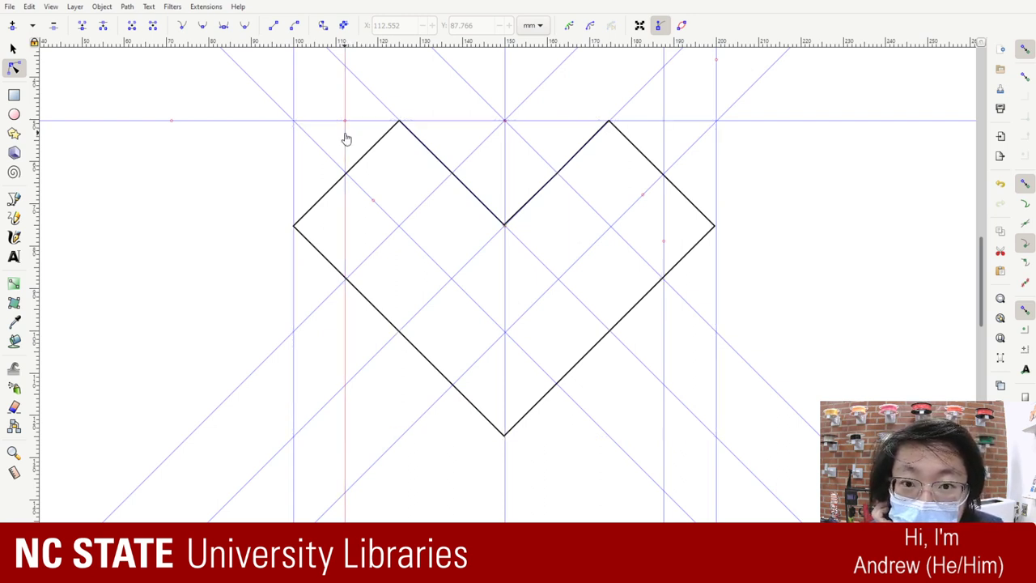
pyautogui.click(13, 49)
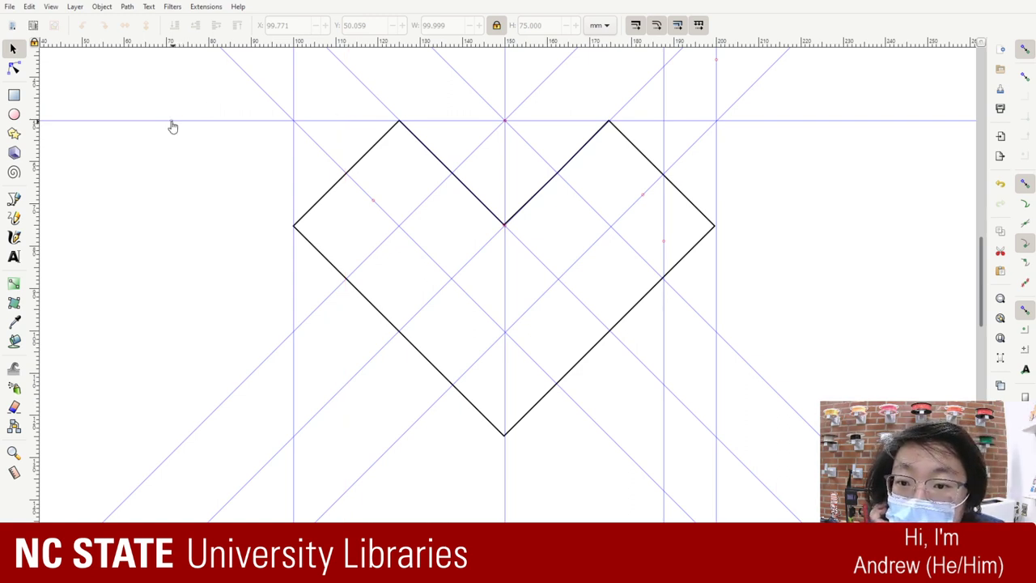
pyautogui.click(14, 68)
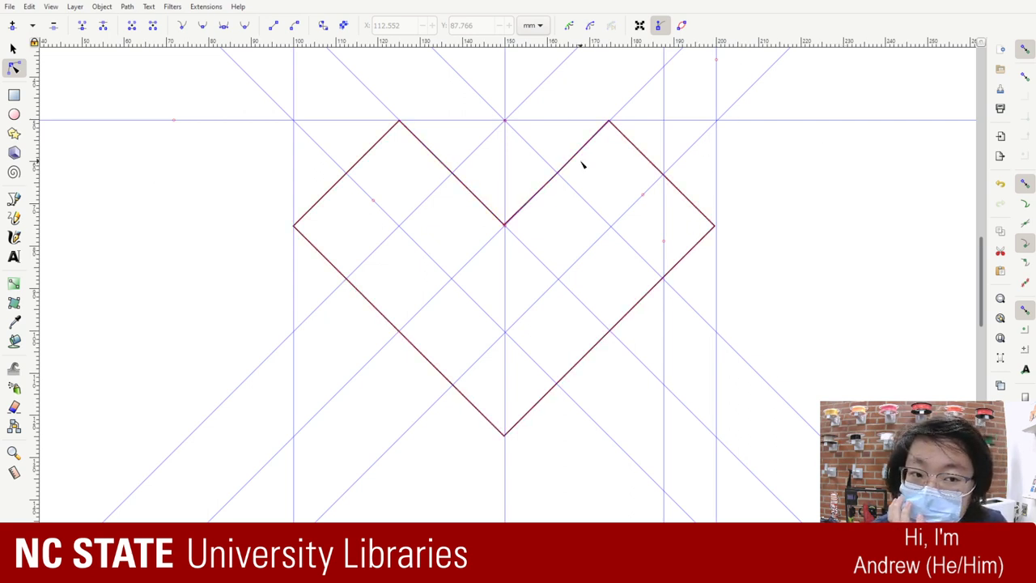
pyautogui.click(12, 48)
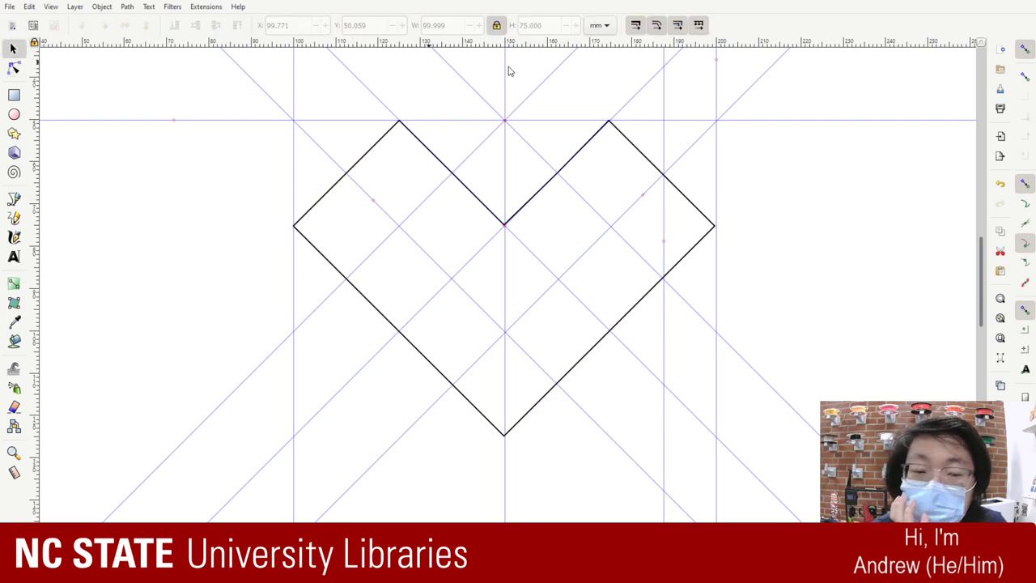
pyautogui.press('Escape')
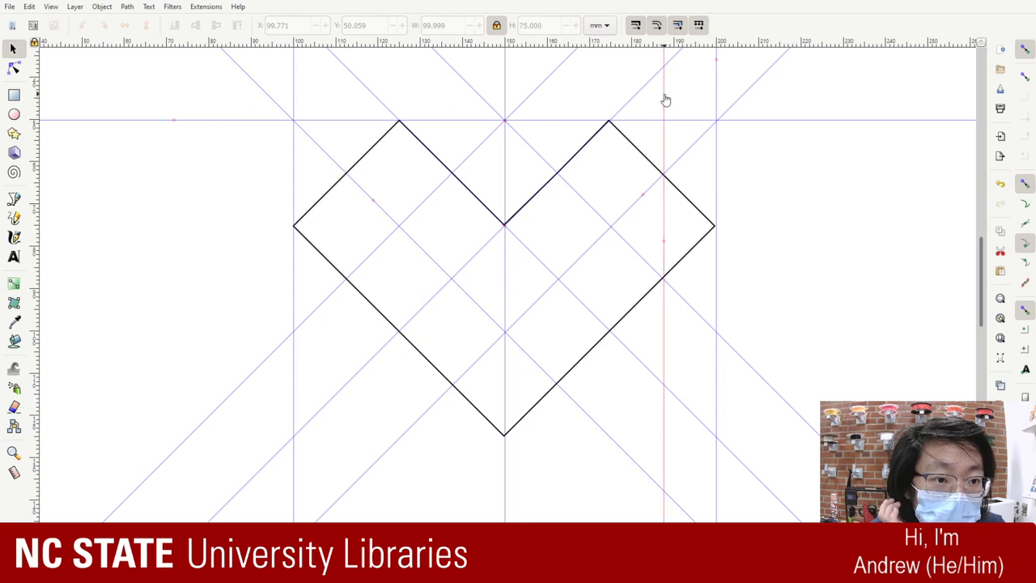
pyautogui.press('Delete')
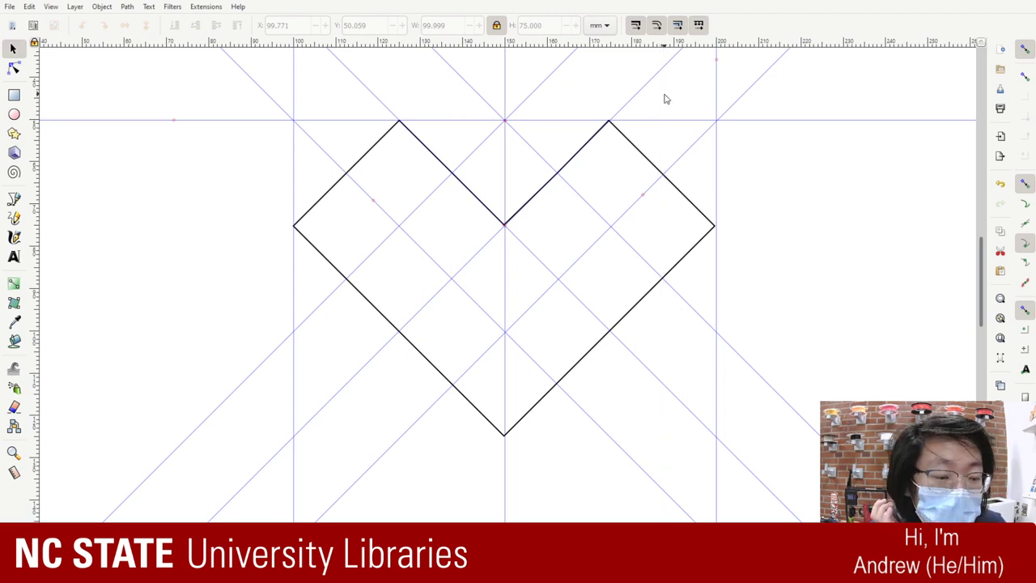
pyautogui.click(13, 70)
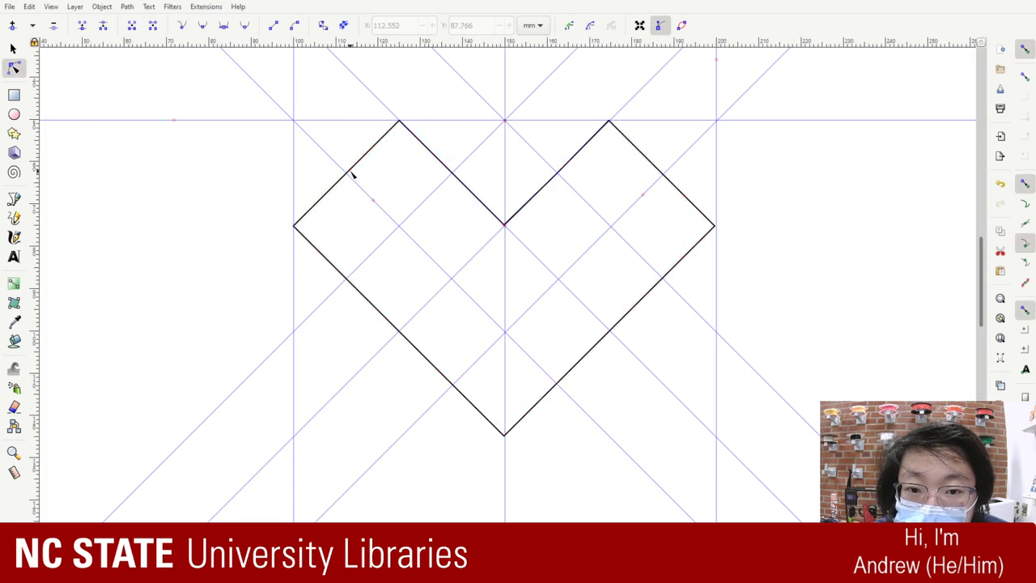
# - Add a node on the heart's upper-right edge and snap it onto the diagonal guide crossing
pyautogui.click(349, 174)
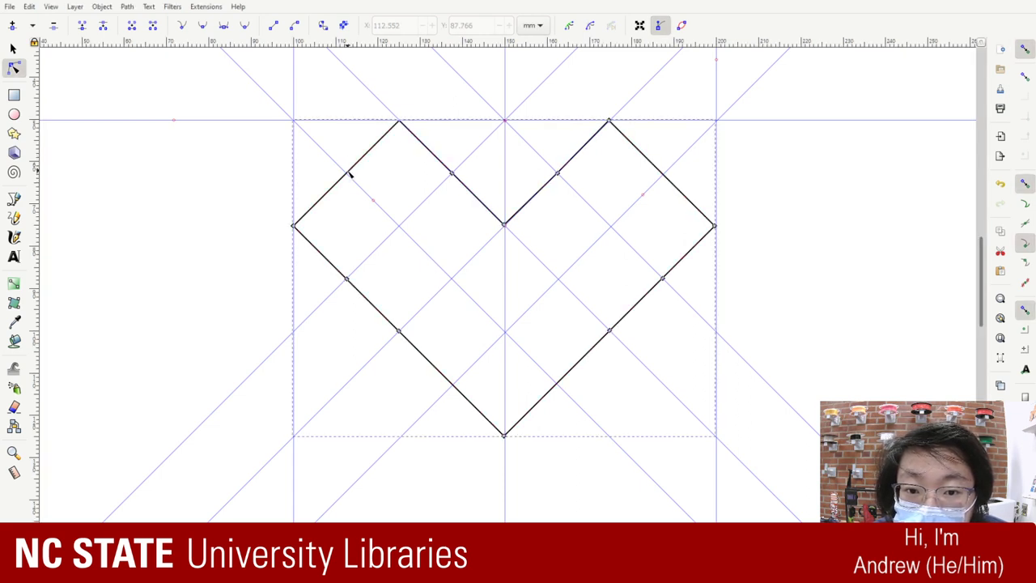
pyautogui.click(350, 175)
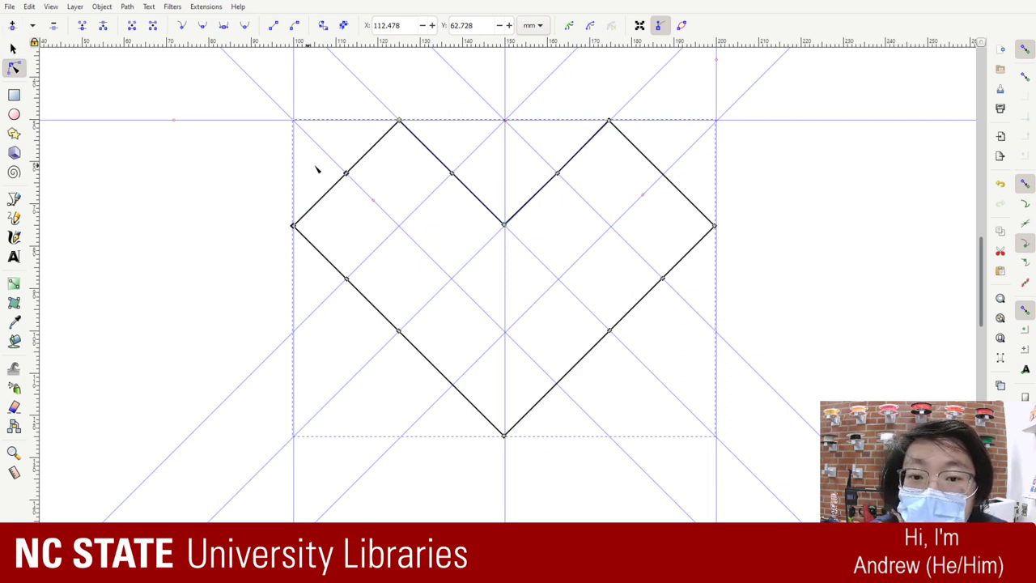
pyautogui.doubleClick(677, 188)
pyautogui.moveTo(677, 188); pyautogui.dragTo(663, 174)
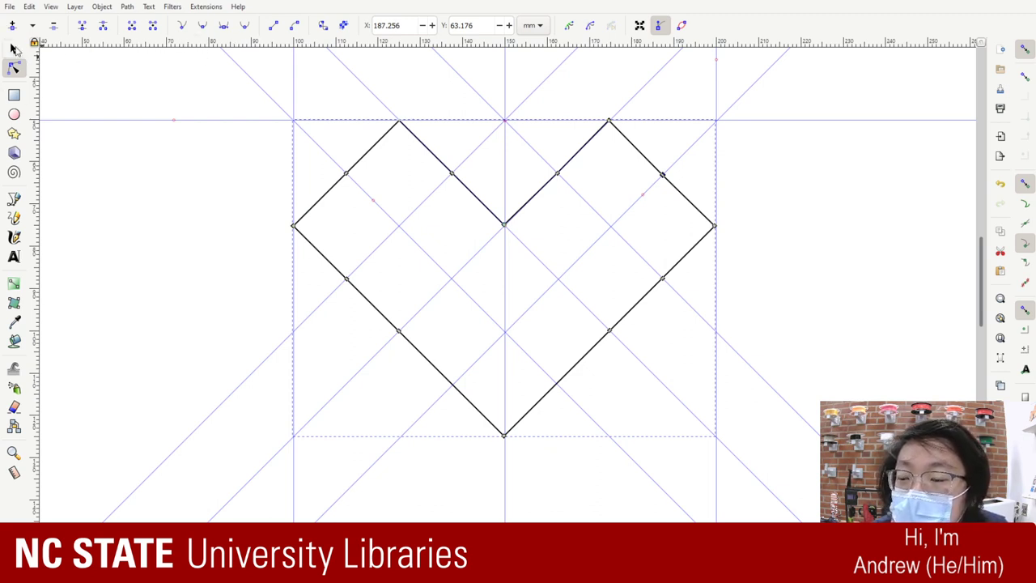
pyautogui.click(13, 199)
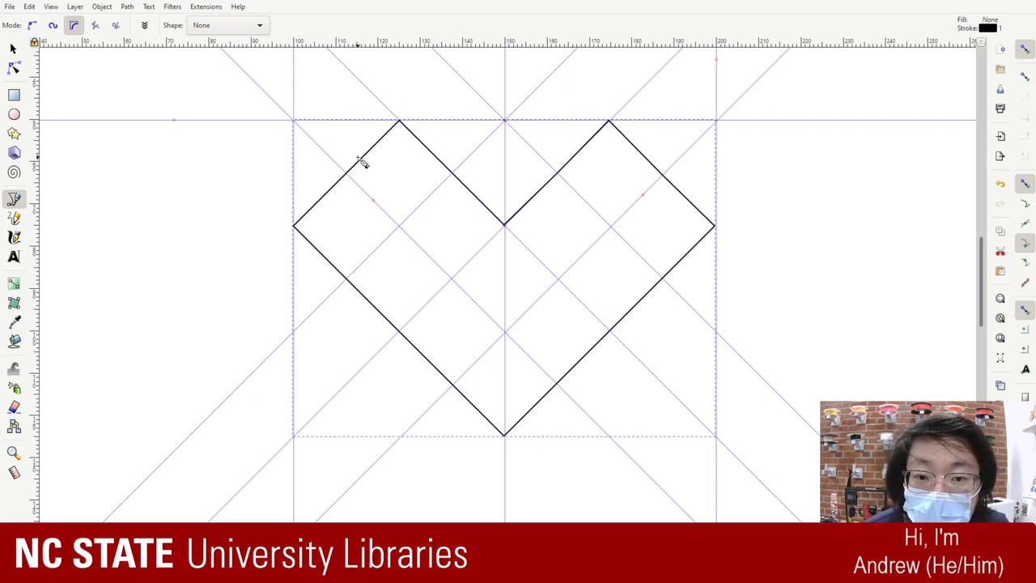
# - Deselect the heart and drag one diagonal guide down-left, away from the heart
pyautogui.press('s')
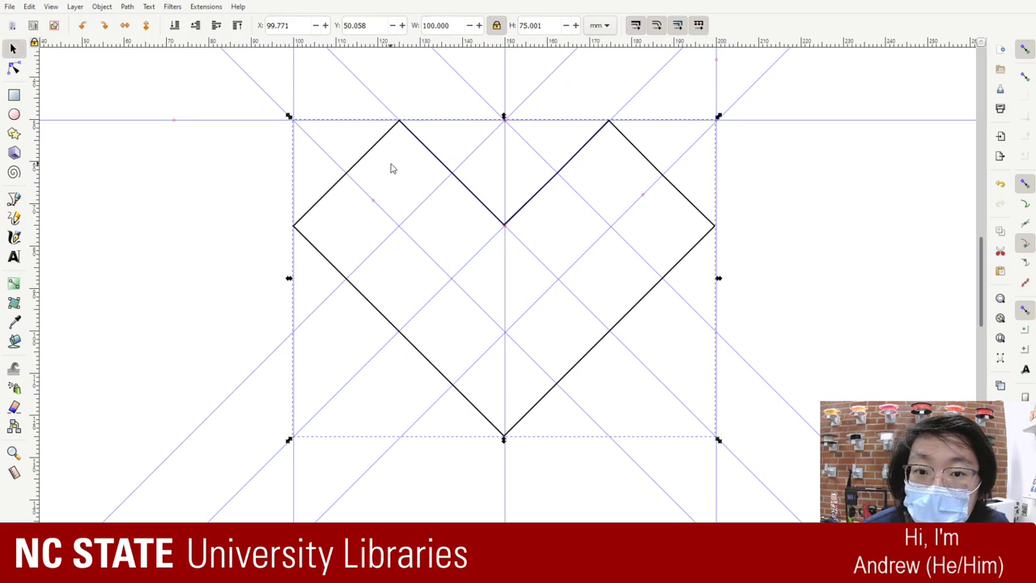
pyautogui.click(366, 167)
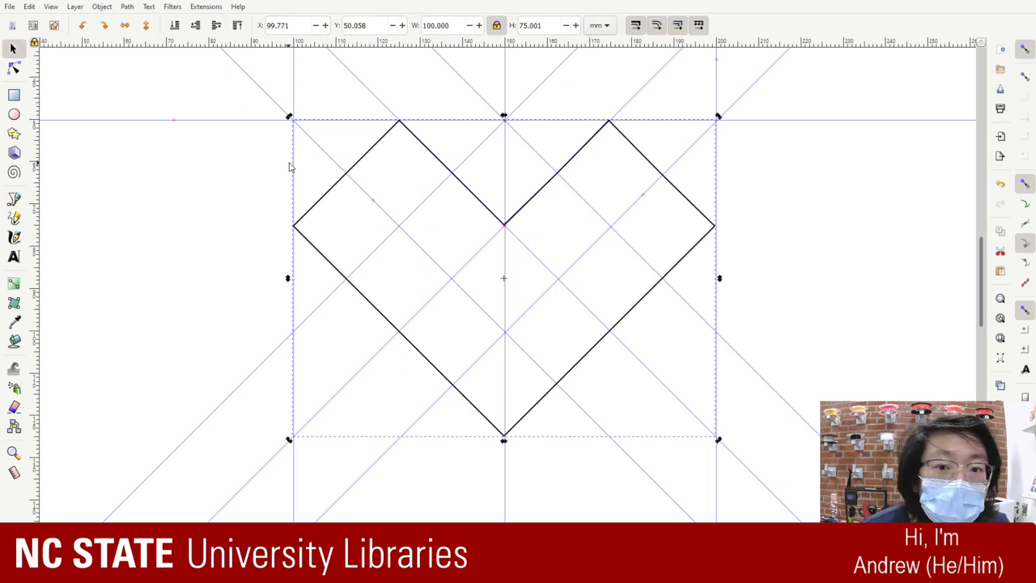
pyautogui.click(316, 153)
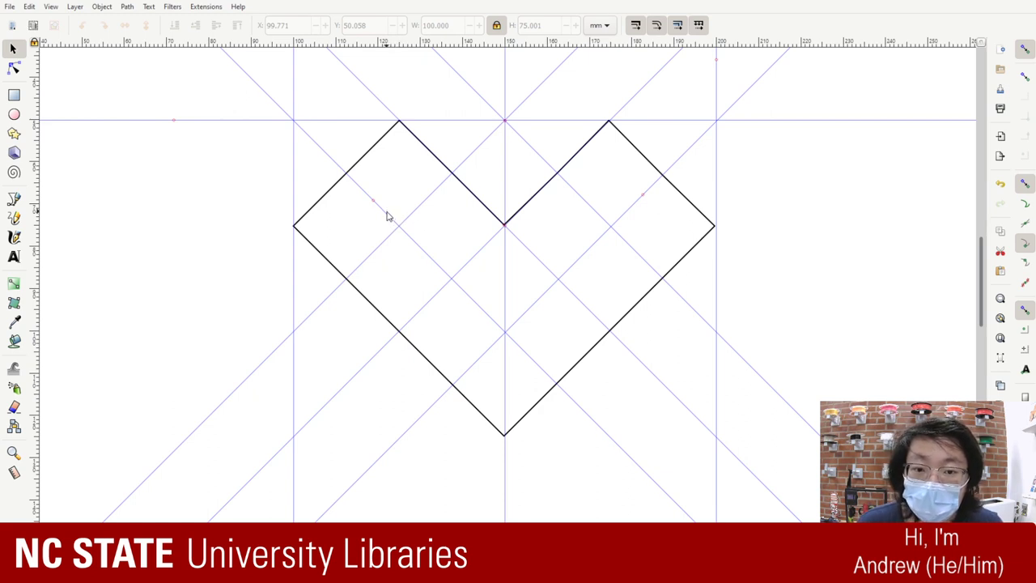
pyautogui.moveTo(387, 216); pyautogui.dragTo(208, 330)
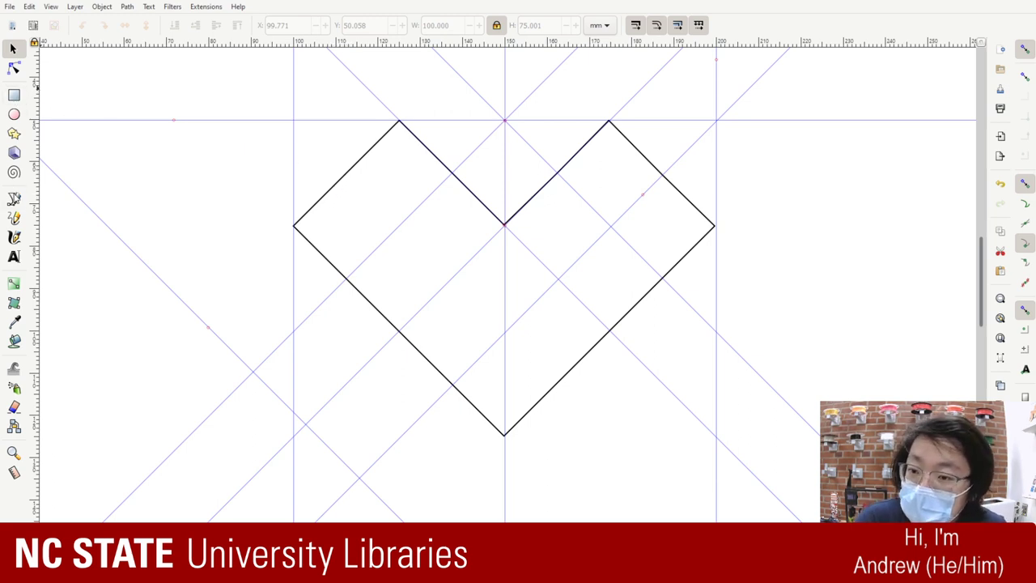
# - Cancel a started pen path, then select the heart for node editing
pyautogui.click(14, 198)
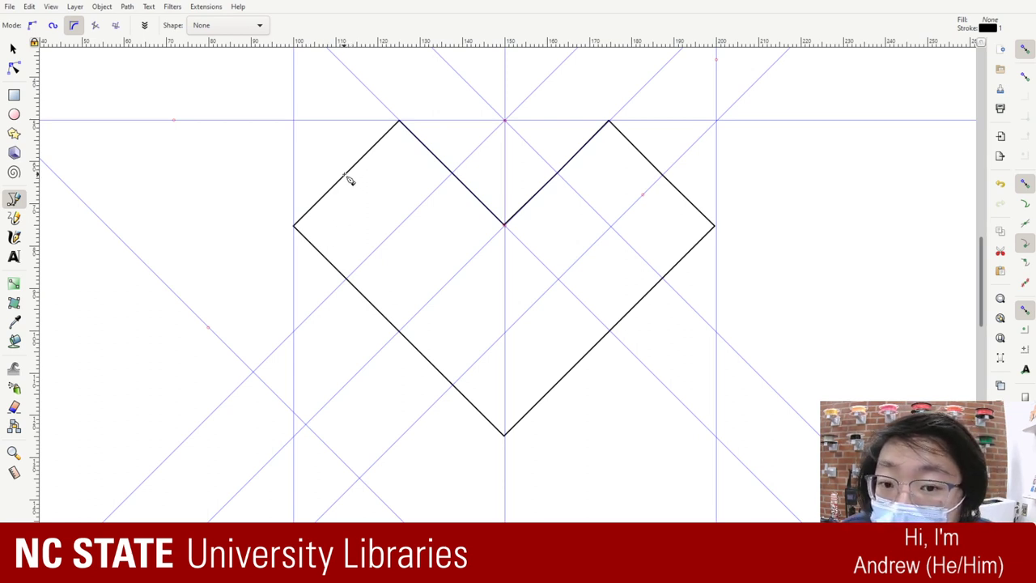
pyautogui.moveTo(344, 175); pyautogui.dragTo(453, 297)
pyautogui.press('Escape')
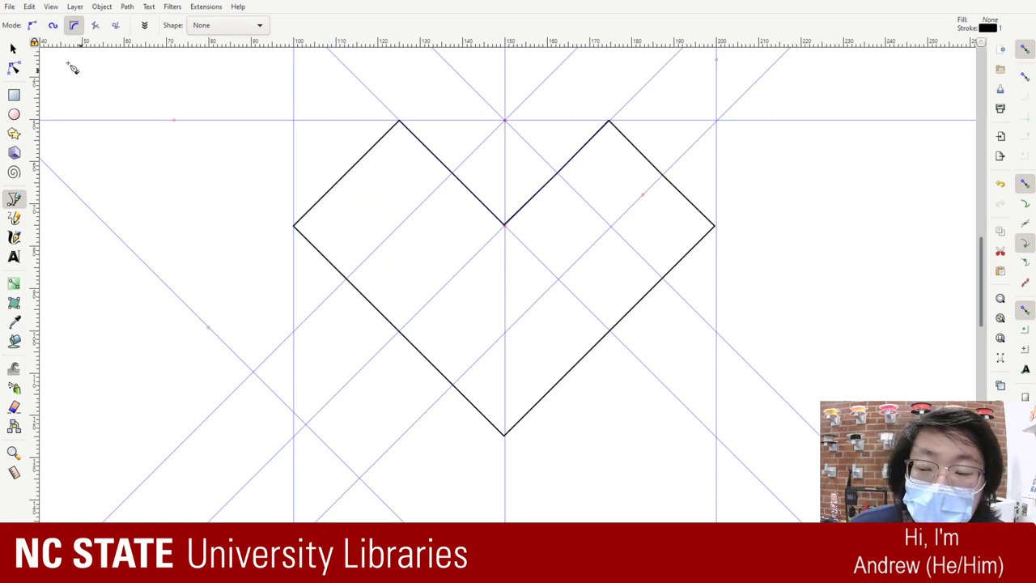
pyautogui.click(13, 48)
pyautogui.click(348, 174)
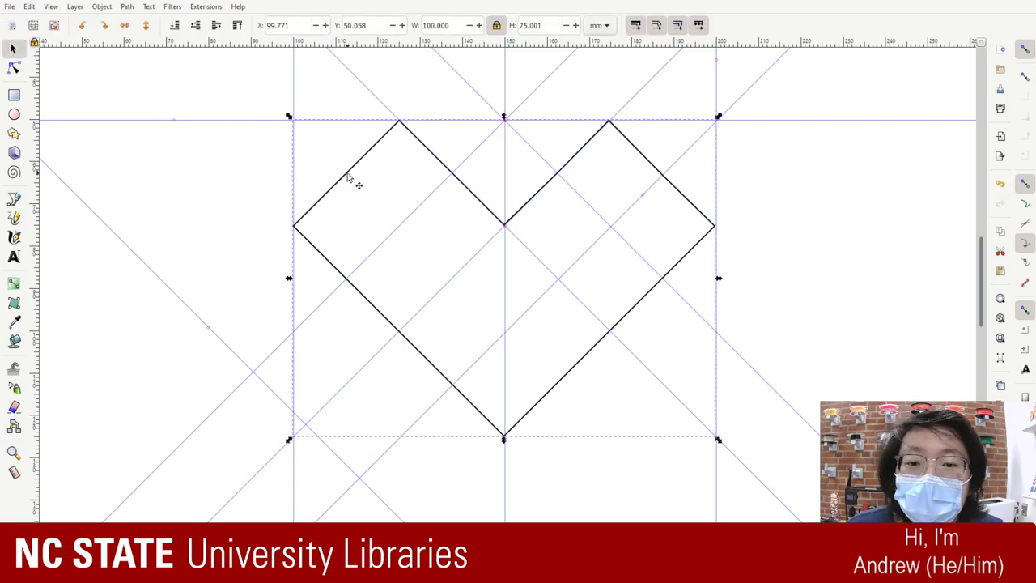
pyautogui.click(14, 69)
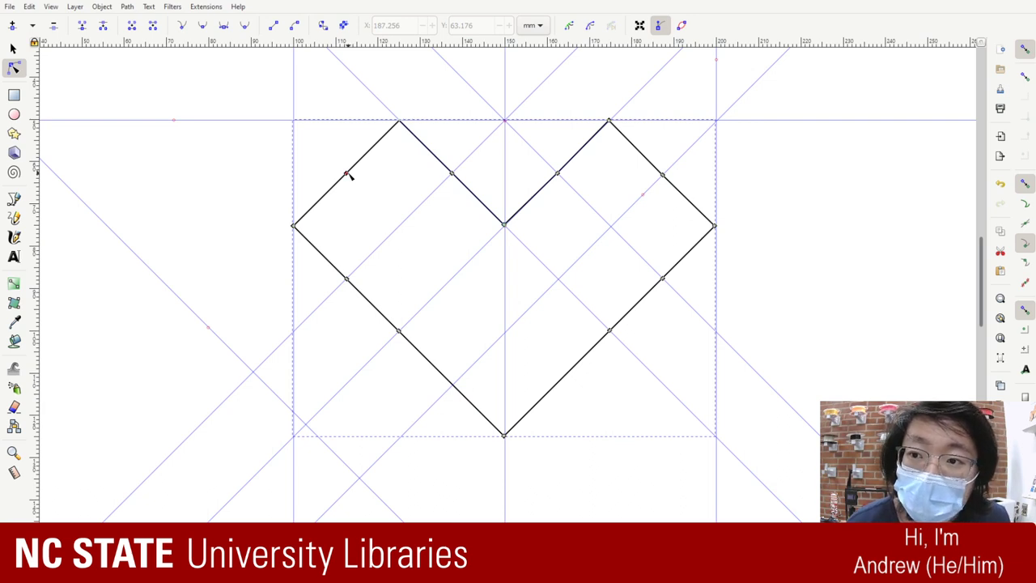
# - Undo an accidental upper-left node drag and move the diagonal guide down-left again
pyautogui.moveTo(348, 175); pyautogui.dragTo(393, 239)
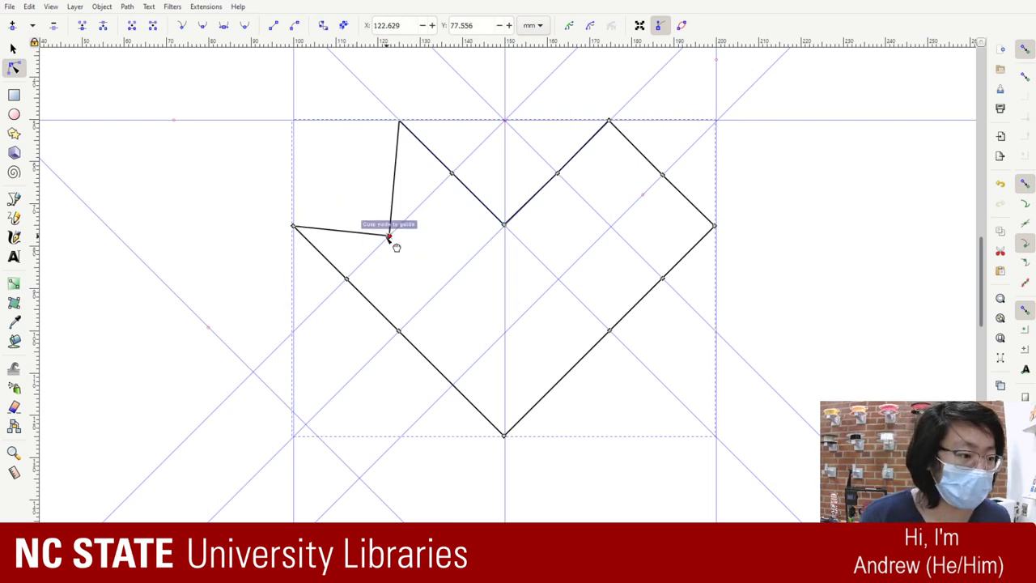
pyautogui.hotkey('ctrl', 'z')
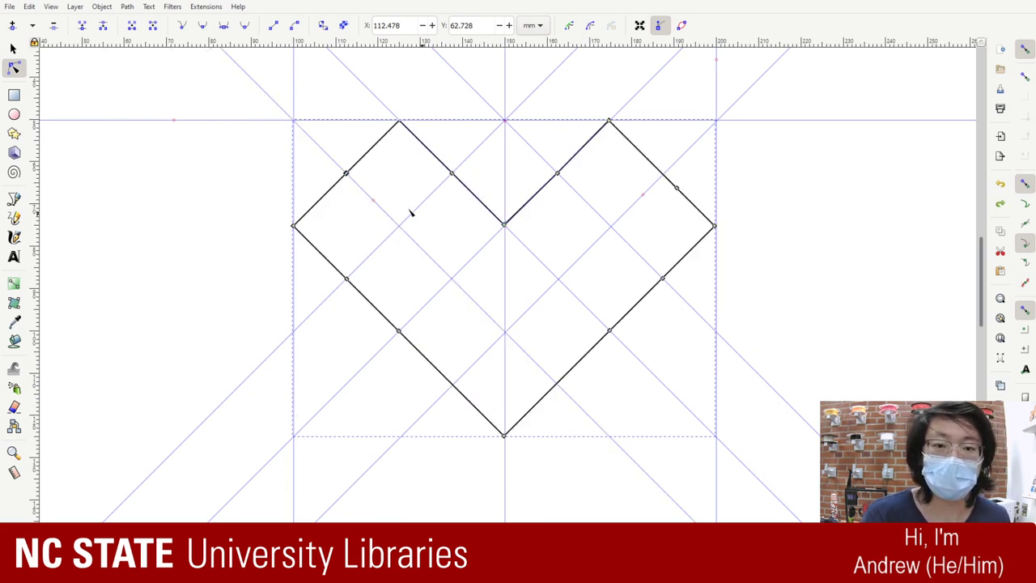
pyautogui.moveTo(383, 213); pyautogui.dragTo(204, 309)
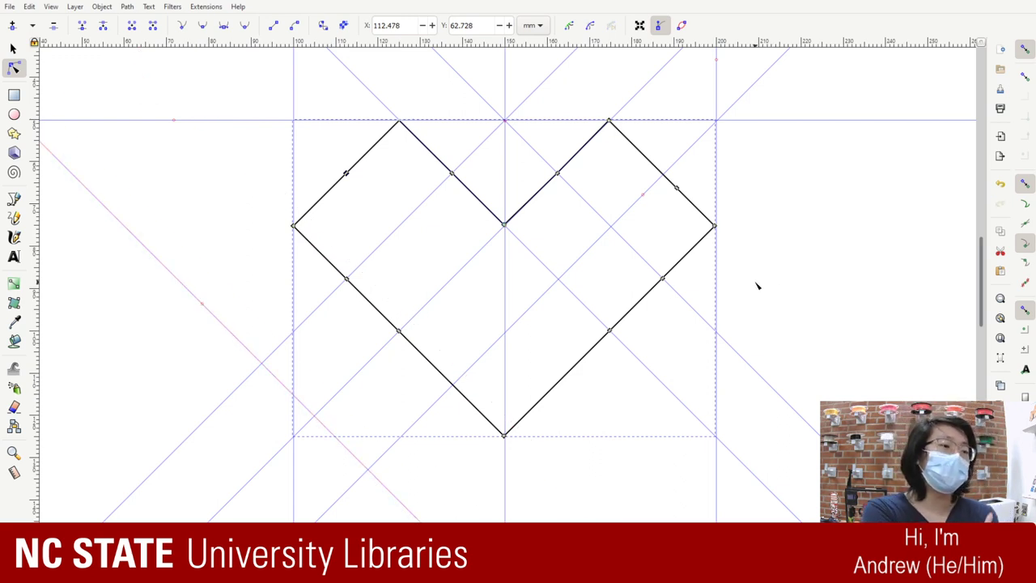
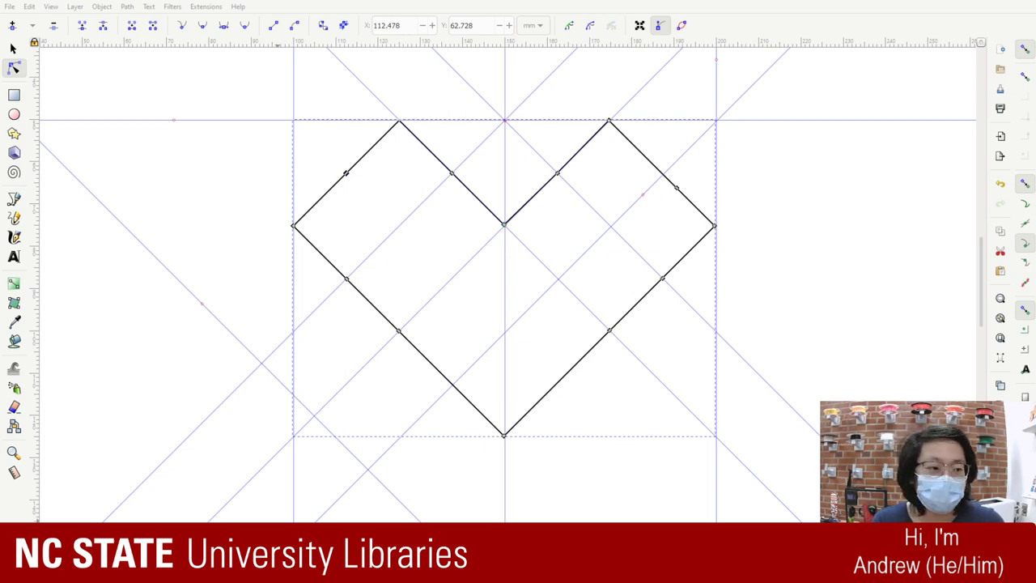
# - Add two nodes where the diagonal guides cross the heart's lower-left and lower-right edges
pyautogui.hotkey('alt', 'Tab')
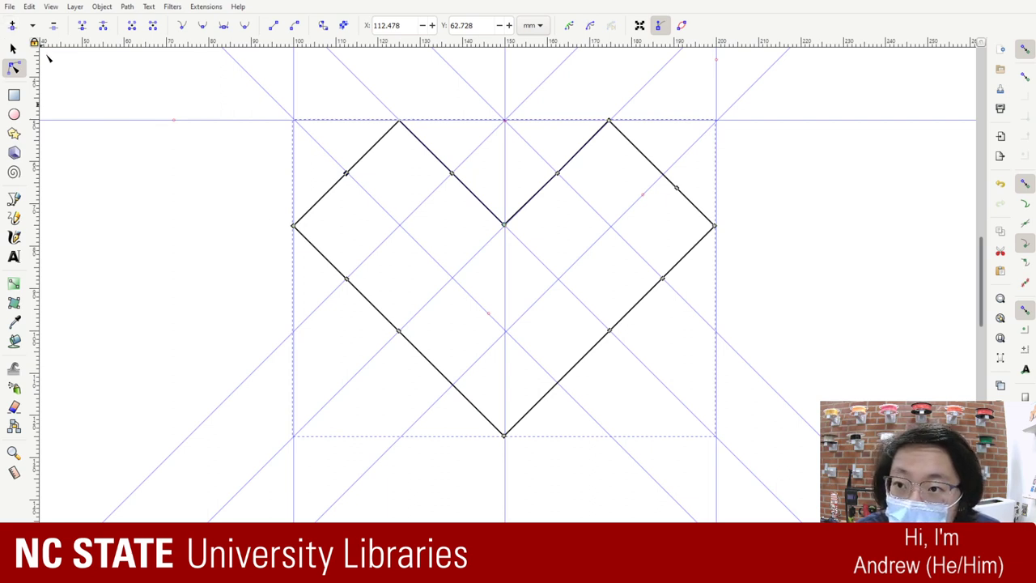
pyautogui.doubleClick(557, 383)
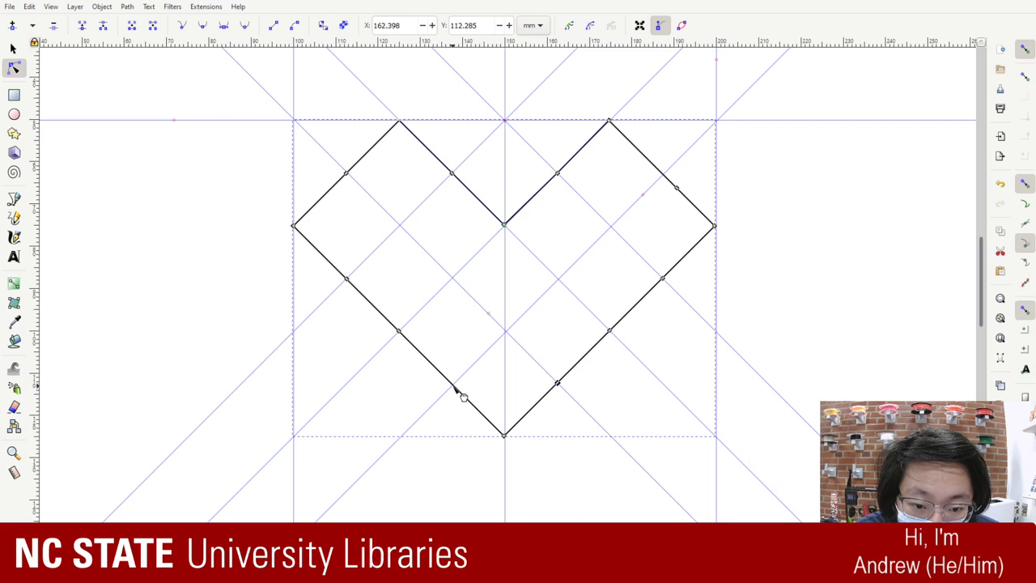
pyautogui.doubleClick(457, 390)
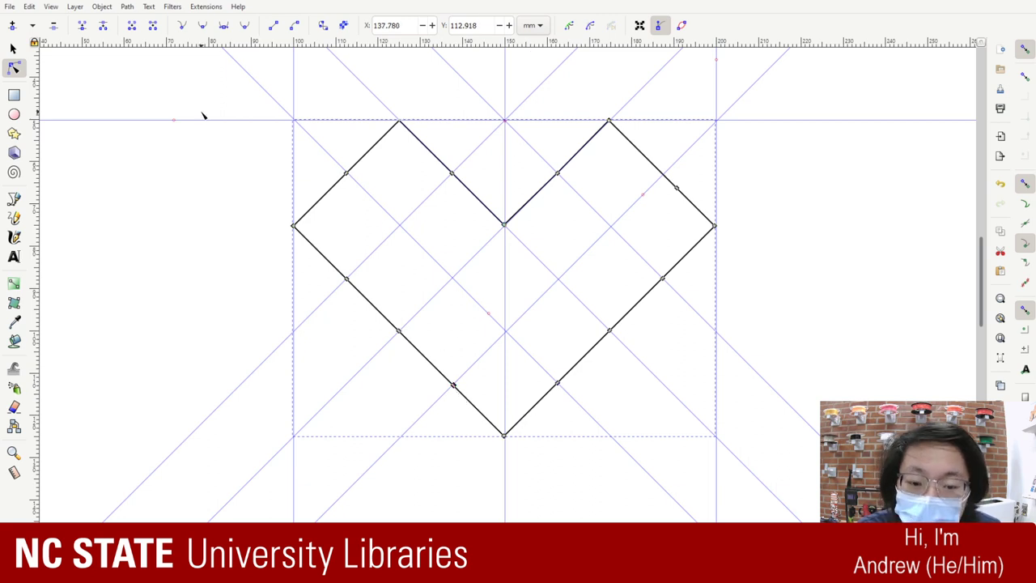
pyautogui.click(13, 49)
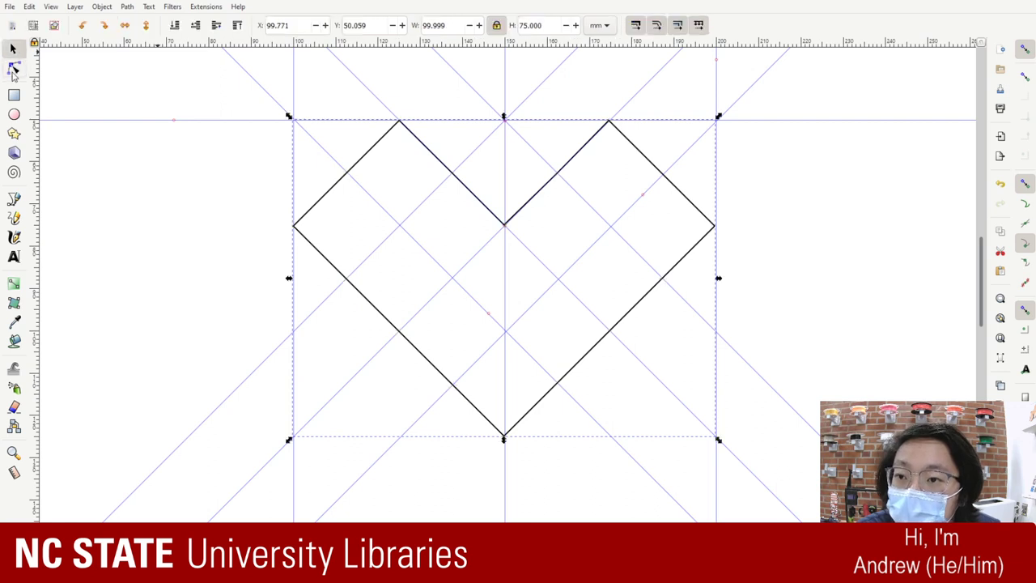
pyautogui.click(13, 70)
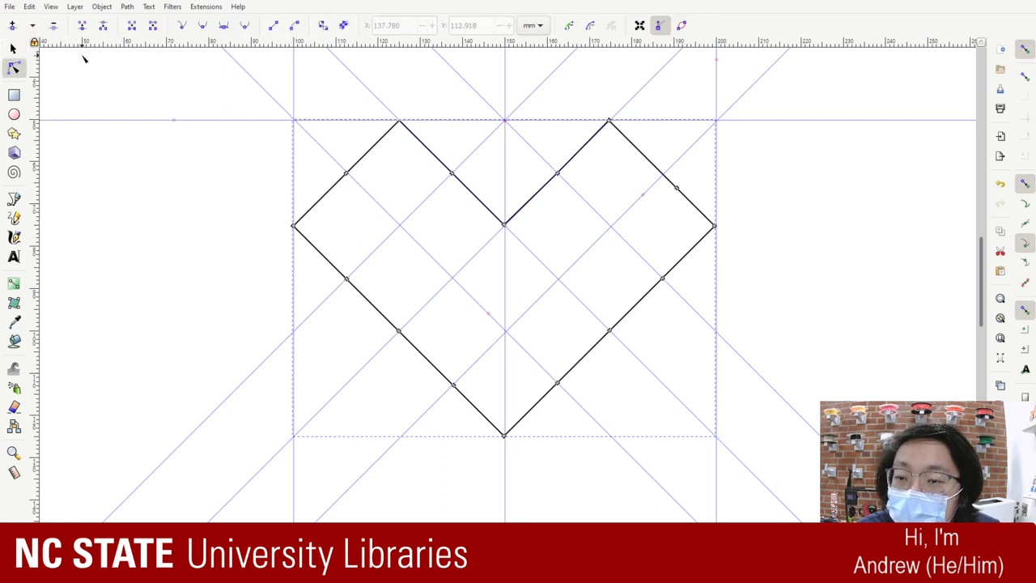
pyautogui.click(14, 201)
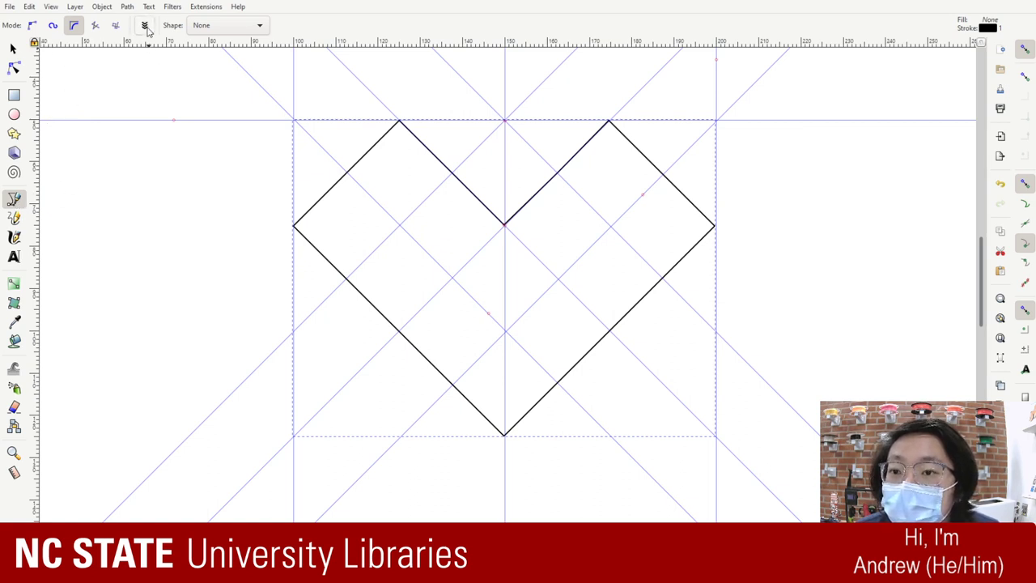
# - Show the page grid over the heart canvas, then hide it again
pyautogui.click(13, 49)
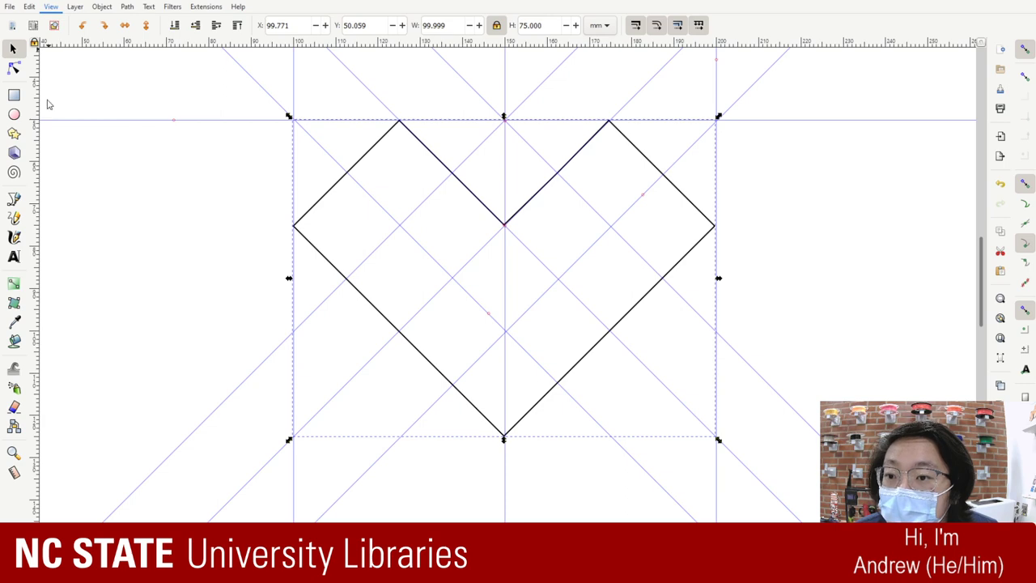
pyautogui.press('#')
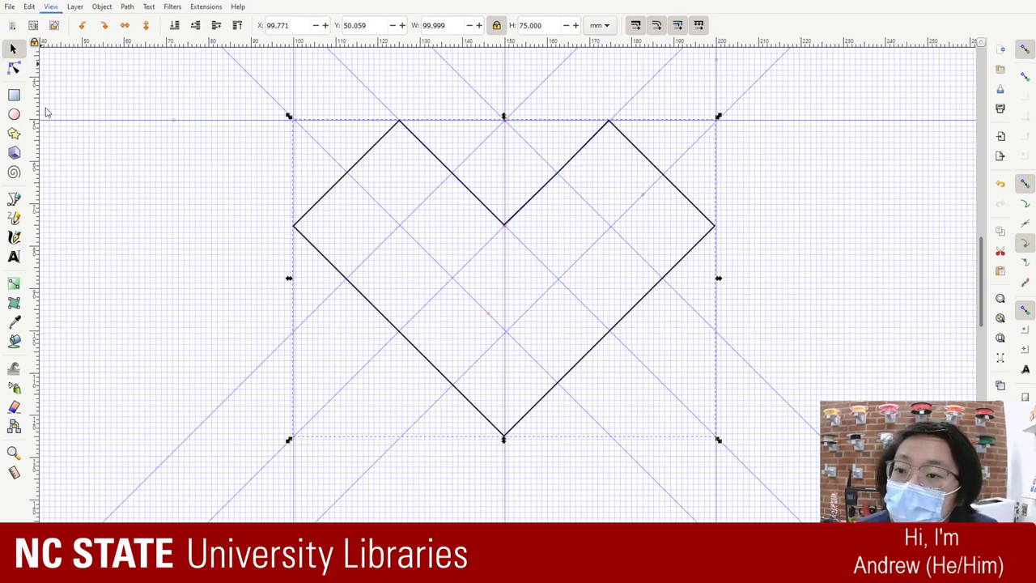
pyautogui.press('#')
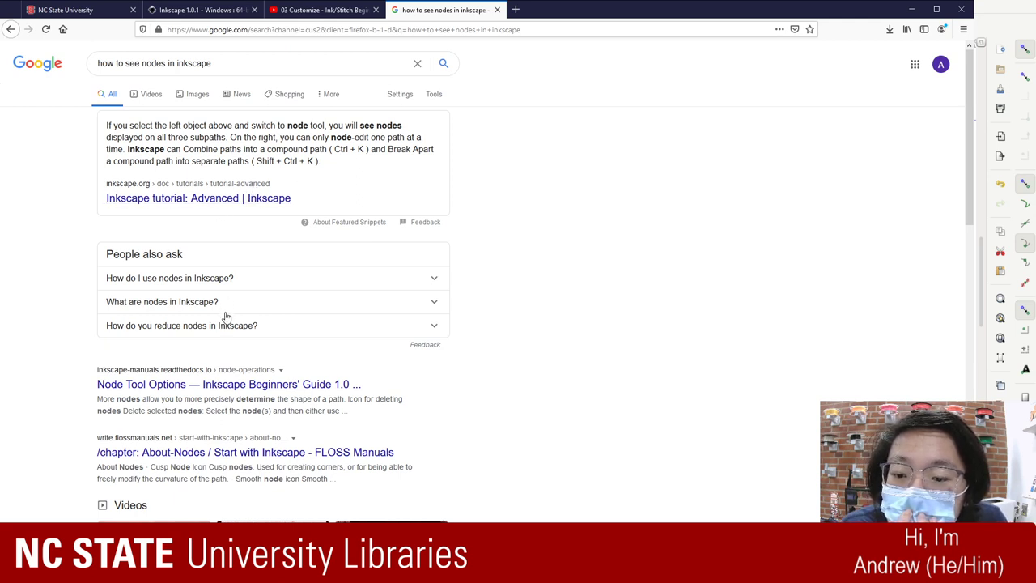
# - Read the Node Tool Options manual page in Firefox, then return to Inkscape
pyautogui.scroll(-3, 227, 316)
pyautogui.click(224, 226)
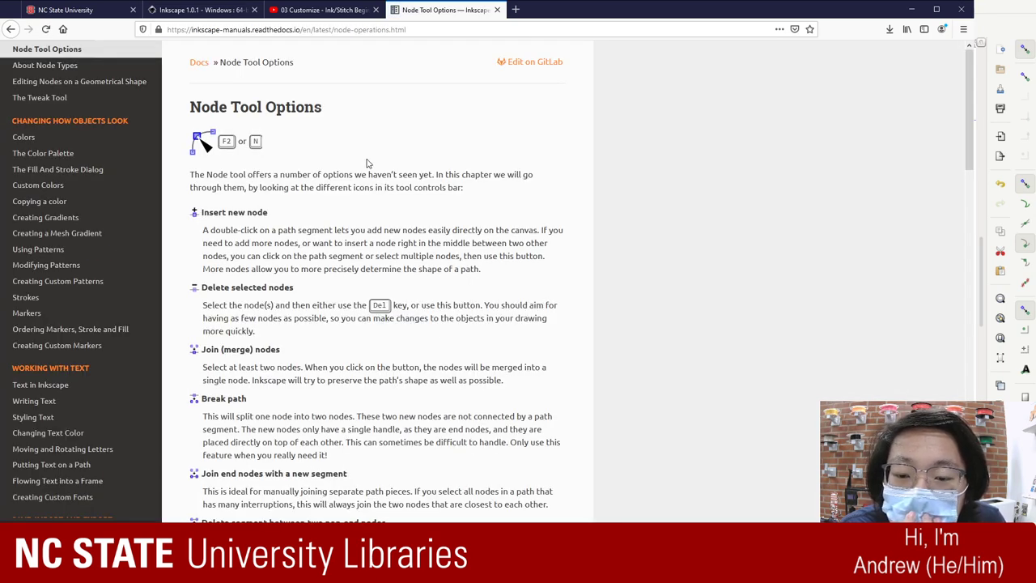
pyautogui.scroll(-5, 366, 164)
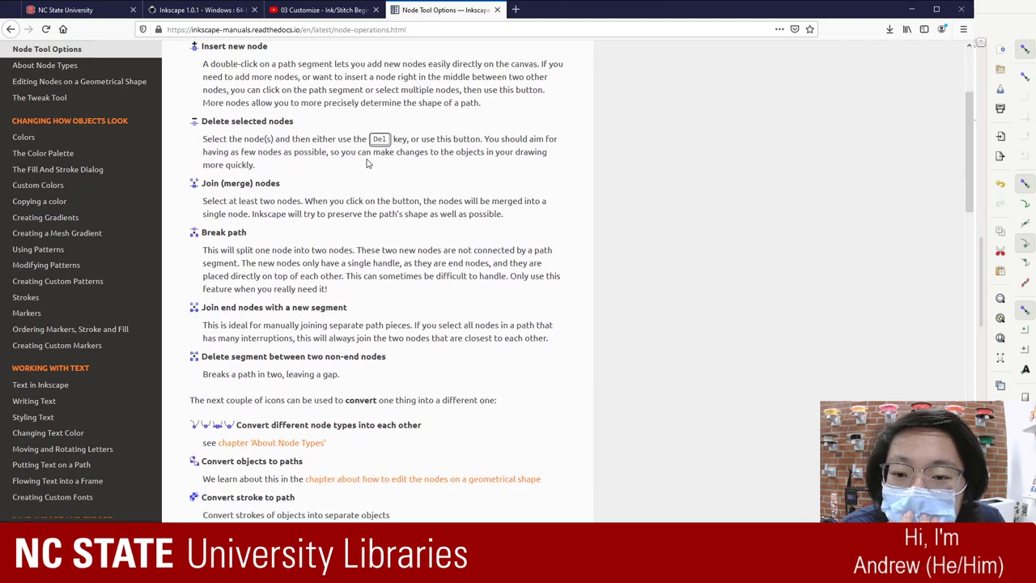
pyautogui.scroll(-6, 367, 162)
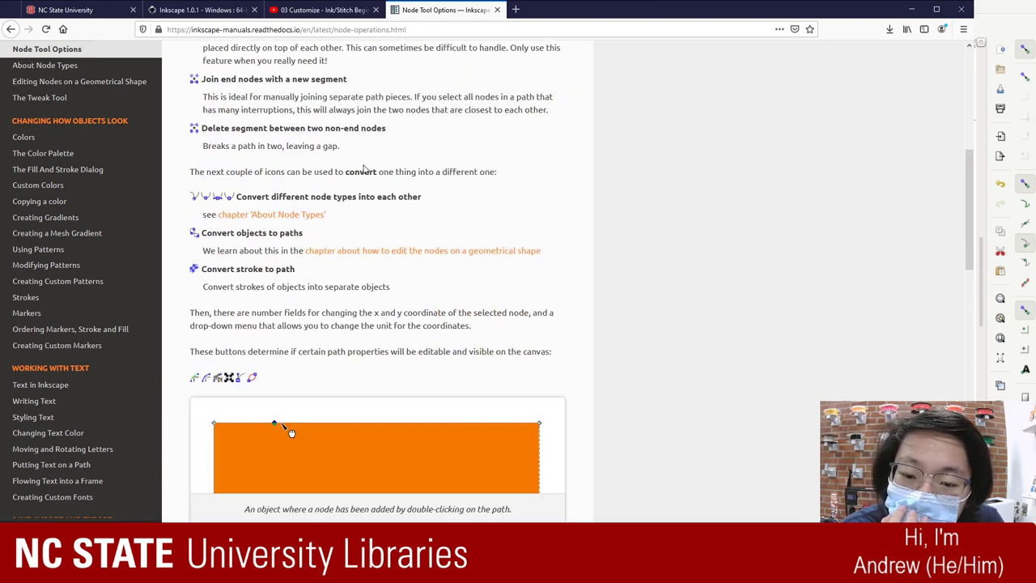
pyautogui.scroll(9, 364, 166)
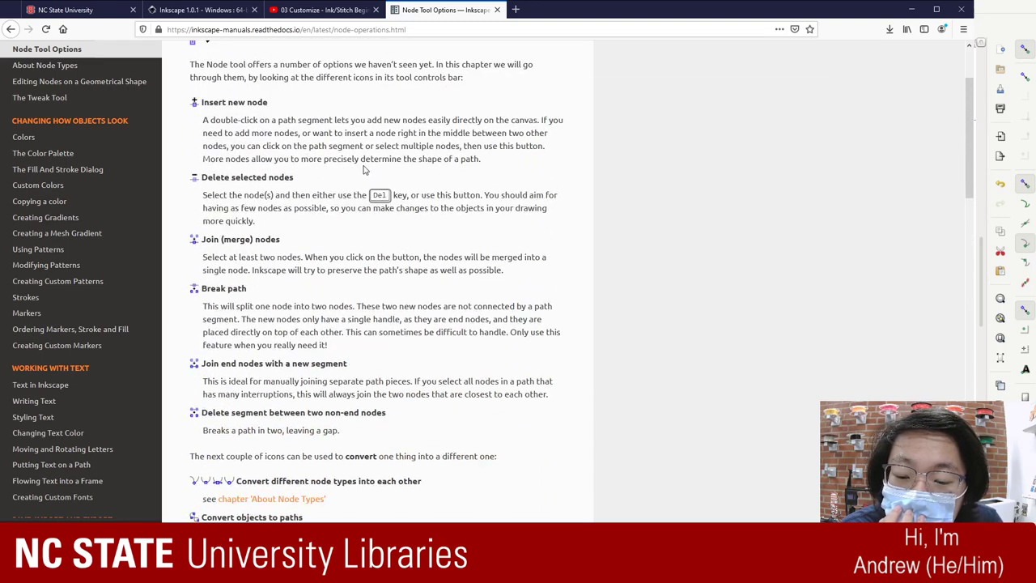
pyautogui.scroll(-15, 371, 263)
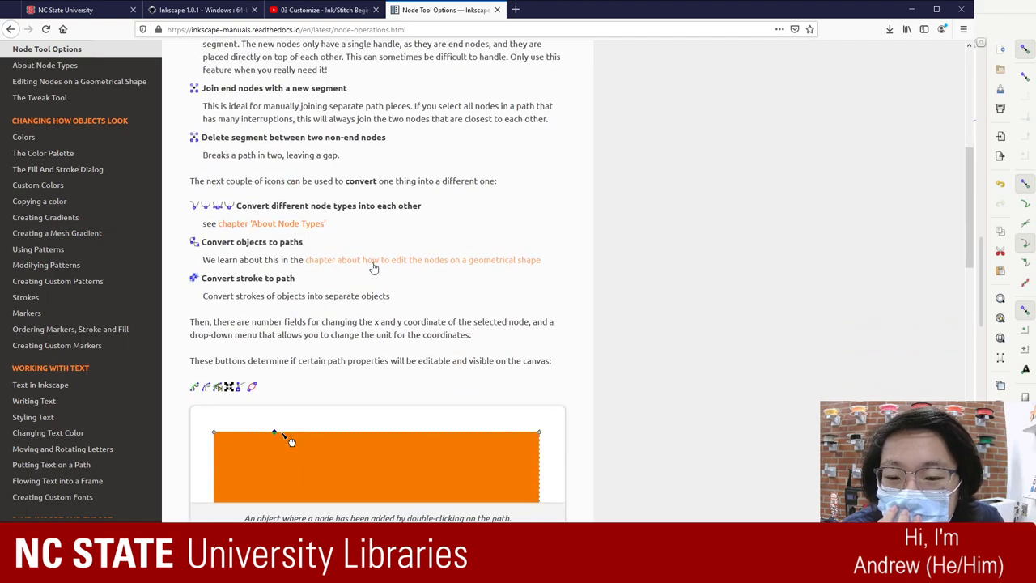
pyautogui.scroll(-7, 371, 267)
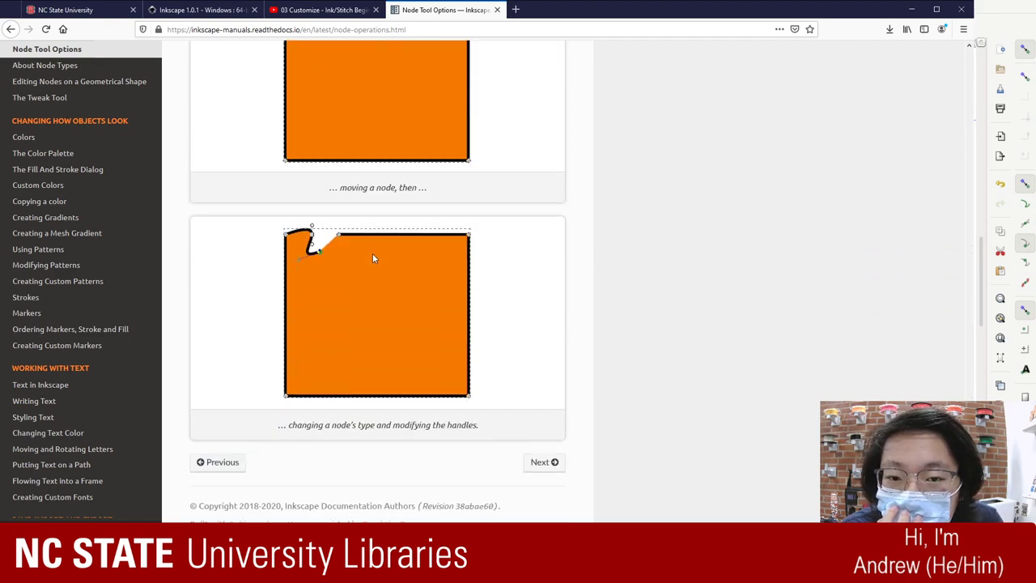
pyautogui.scroll(20, 373, 251)
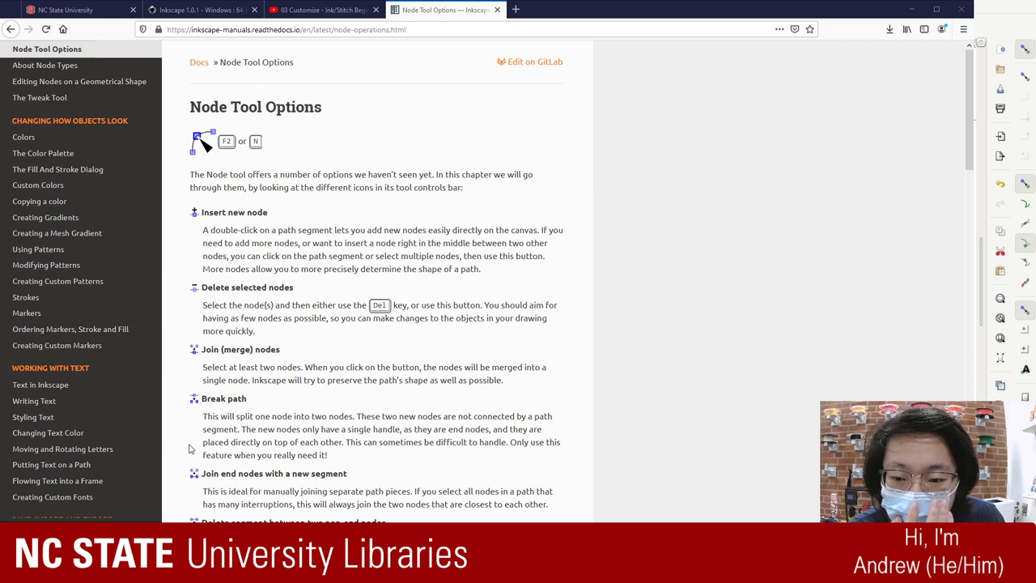
pyautogui.moveTo(191, 448); pyautogui.dragTo(335, 429)
pyautogui.click(386, 281)
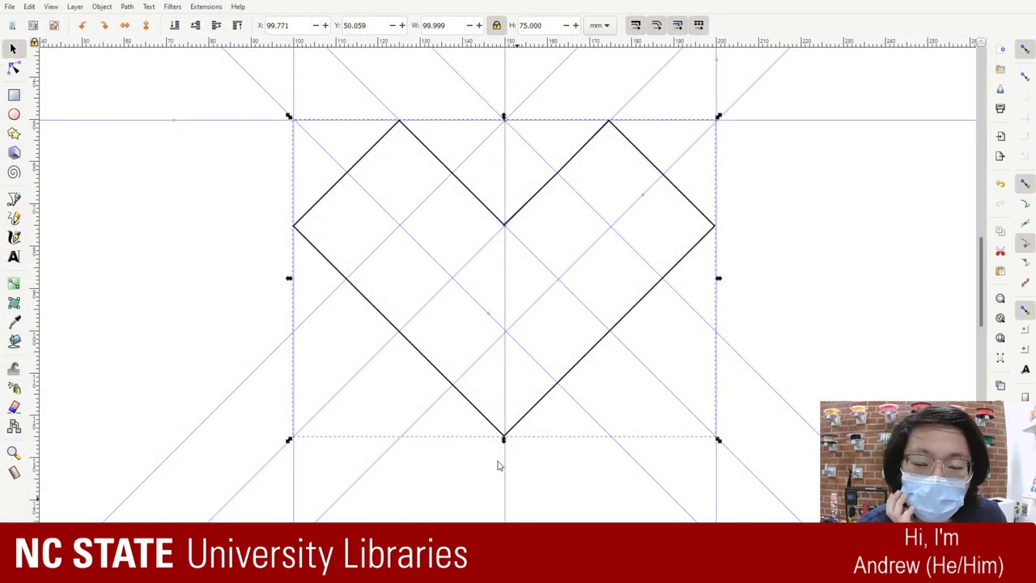
# - Draw a straight diagonal line from the heart's upper-left edge node to its lower-right edge node
pyautogui.click(16, 69)
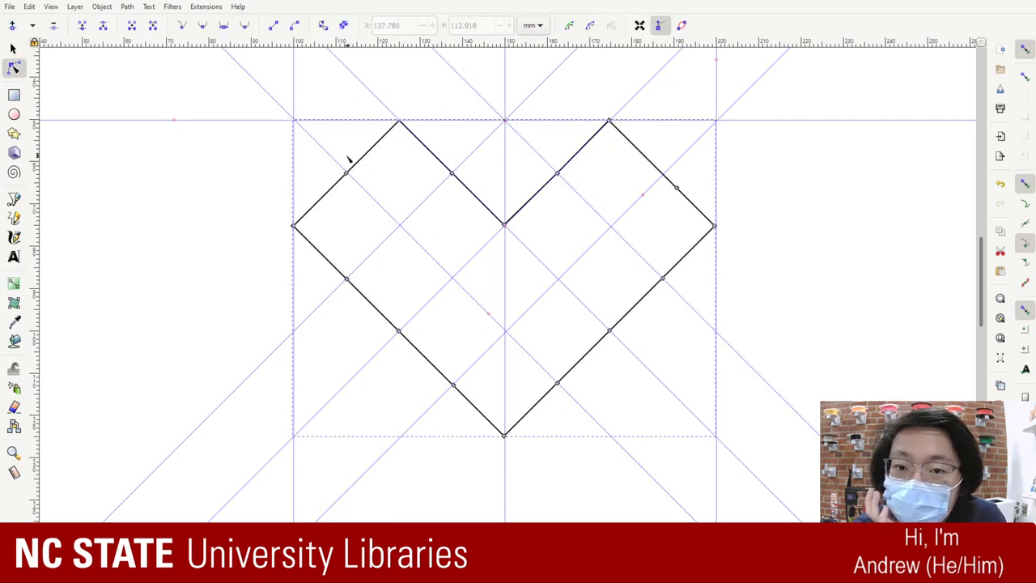
pyautogui.click(14, 198)
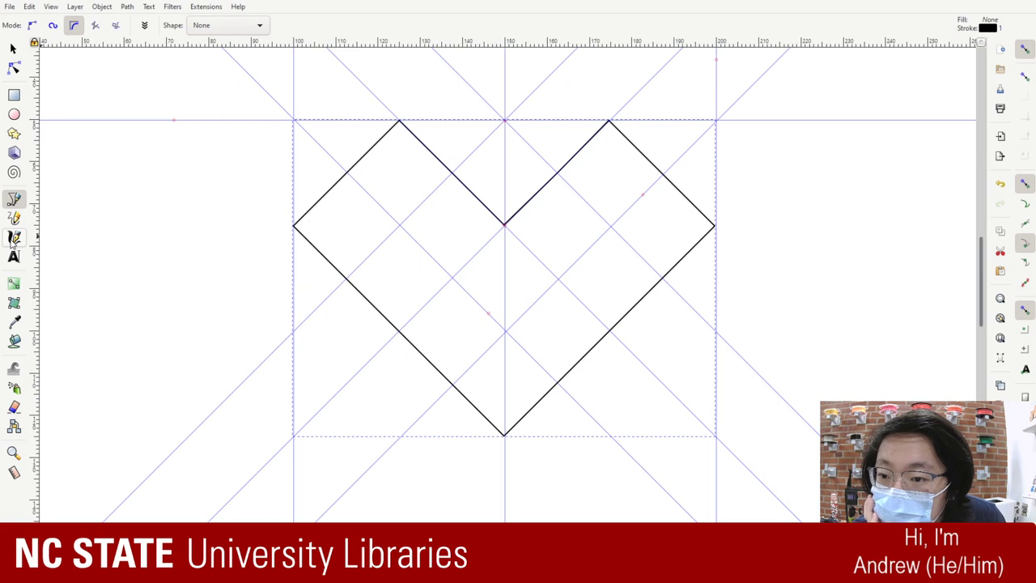
pyautogui.click(347, 172)
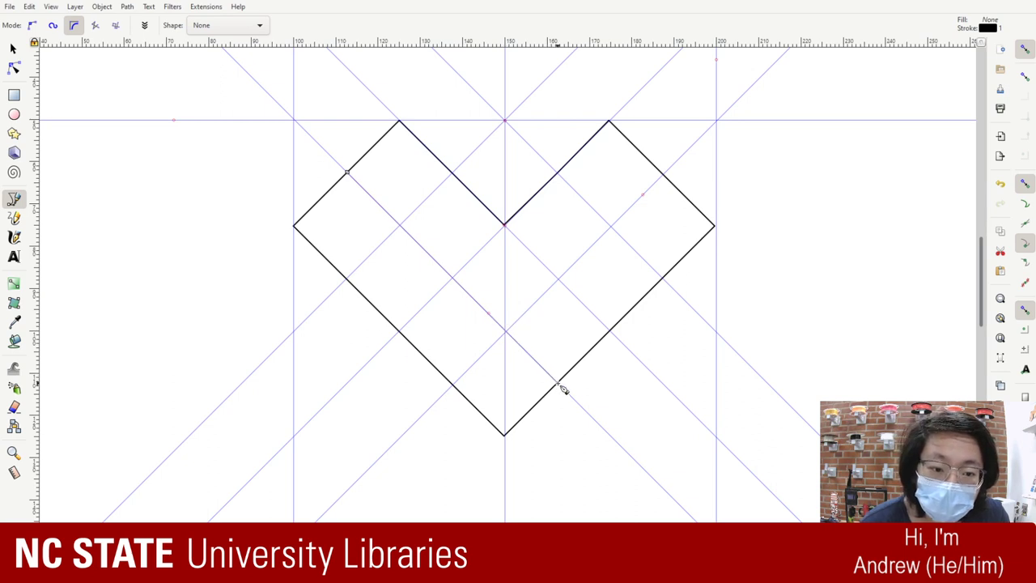
pyautogui.moveTo(556, 383); pyautogui.dragTo(349, 176)
pyautogui.press('Return')
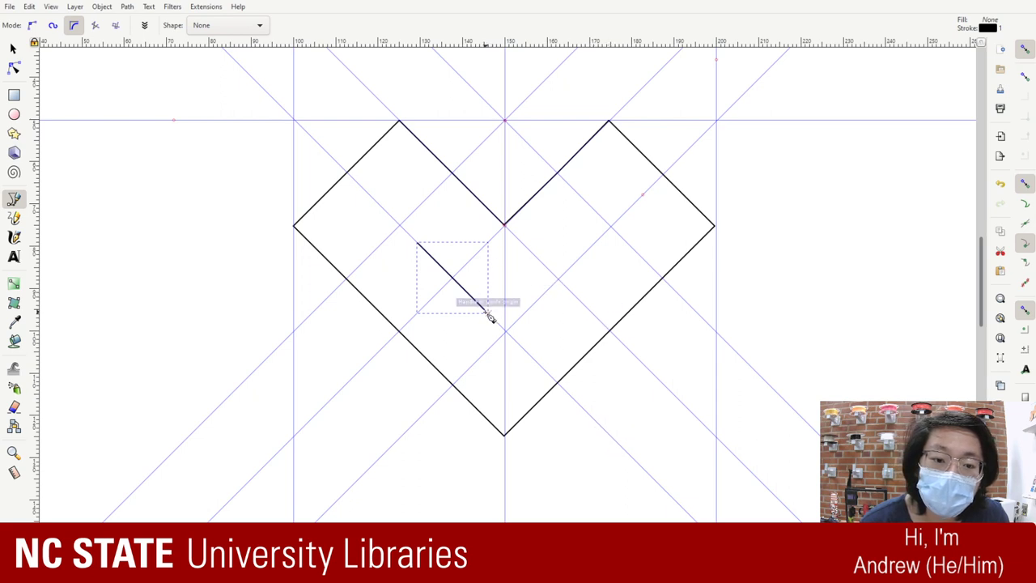
pyautogui.hotkey('ctrl', 'z')
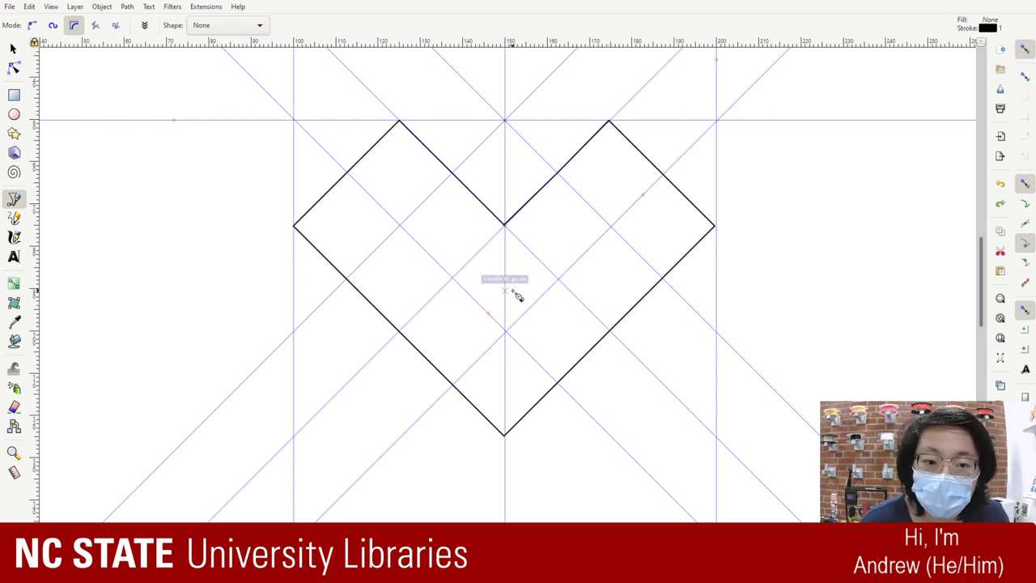
pyautogui.click(348, 173)
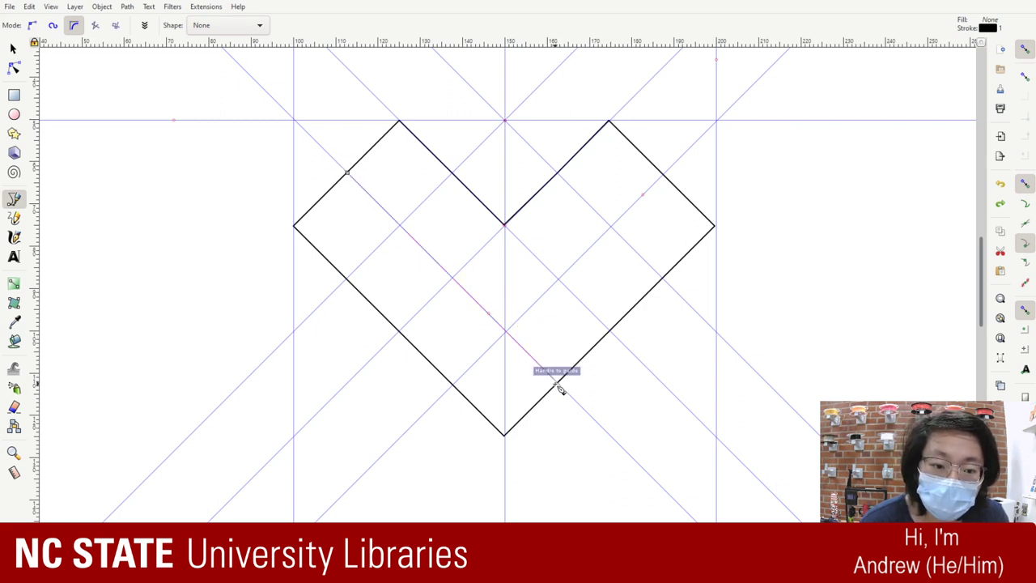
pyautogui.click(559, 384)
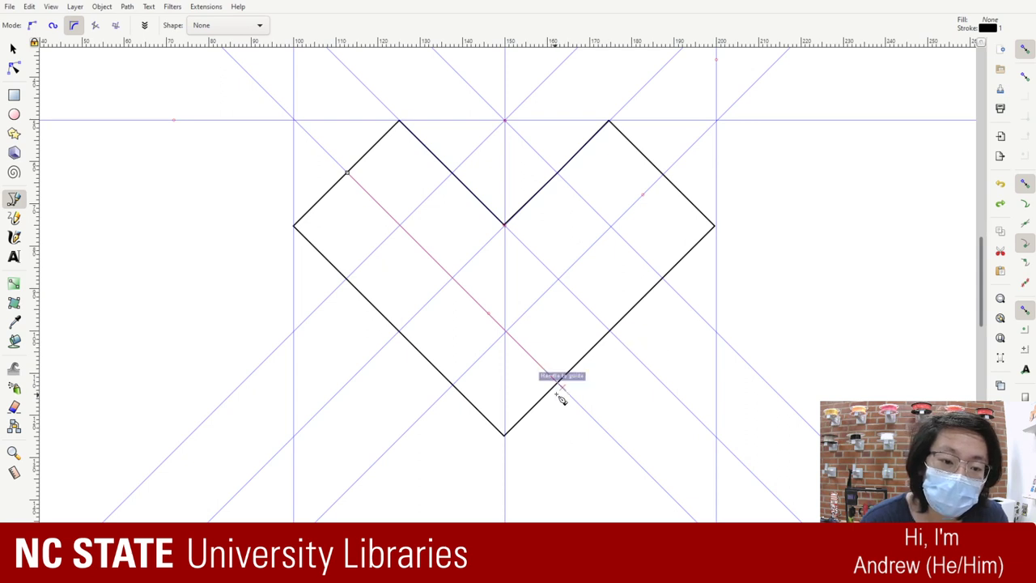
pyautogui.press('Return')
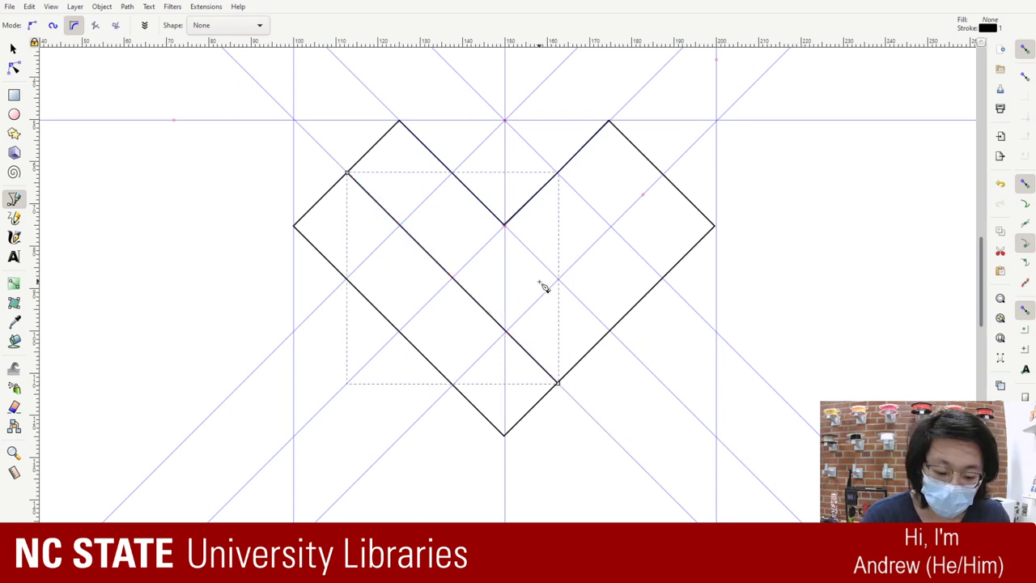
# - Paste a copy of the diagonal, rotate it 90°, and snap it onto the upper-right and lower-left nodes
pyautogui.click(840, 264)
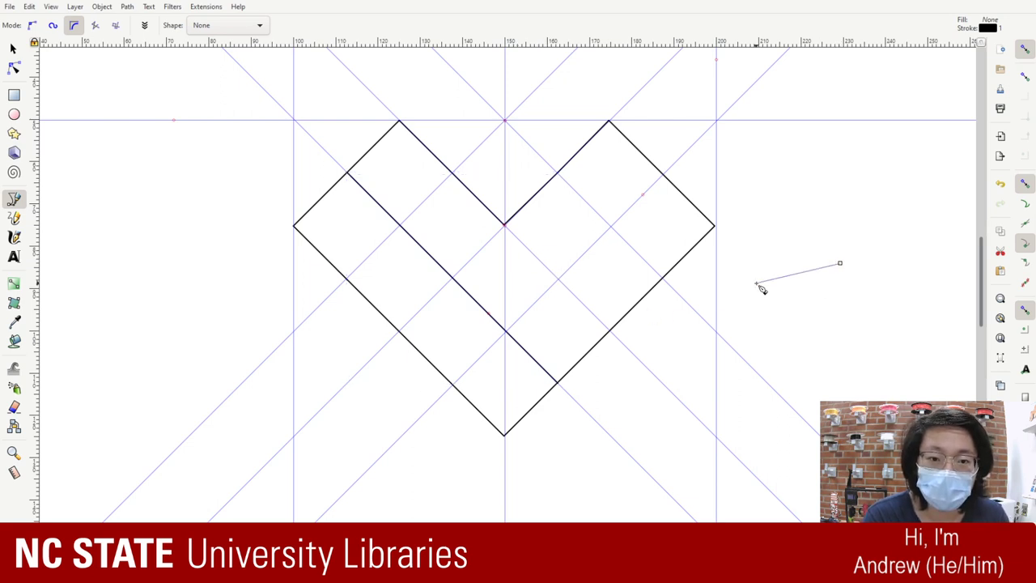
pyautogui.hotkey('ctrl', 'v')
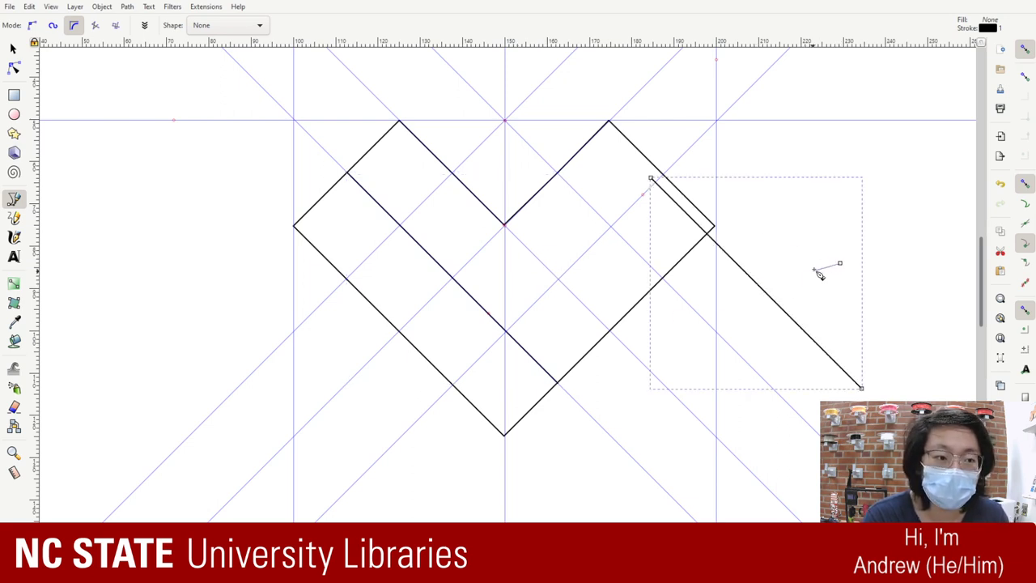
pyautogui.click(14, 50)
pyautogui.moveTo(764, 293); pyautogui.dragTo(787, 243)
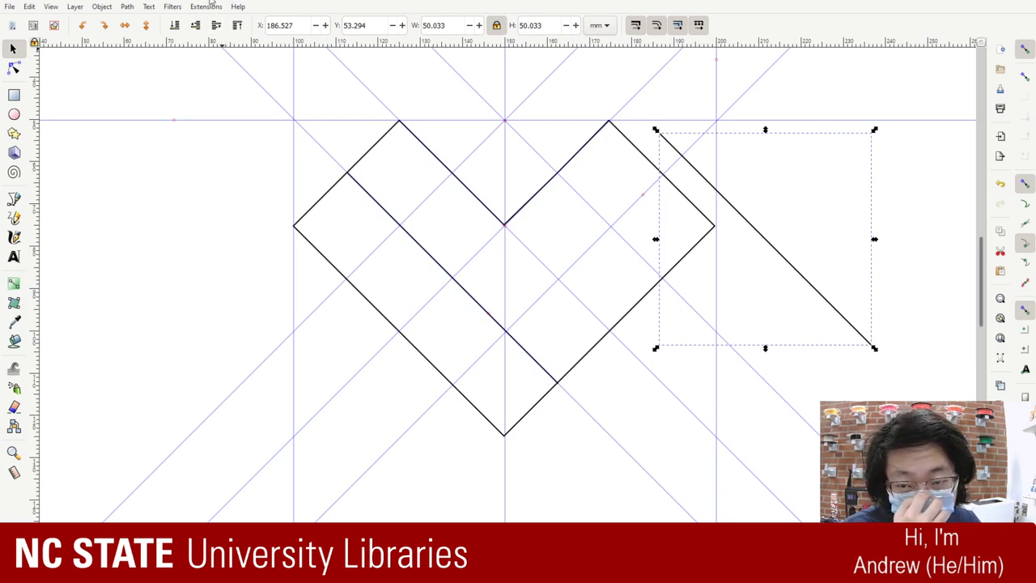
pyautogui.click(103, 26)
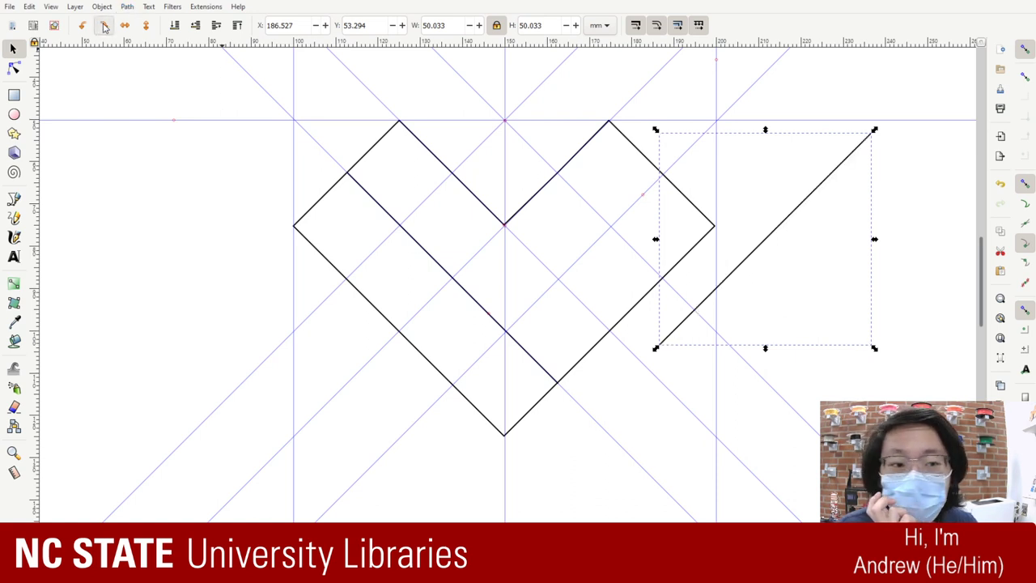
pyautogui.click(778, 238)
pyautogui.click(749, 265)
pyautogui.moveTo(752, 267); pyautogui.dragTo(530, 308)
pyautogui.click(833, 303)
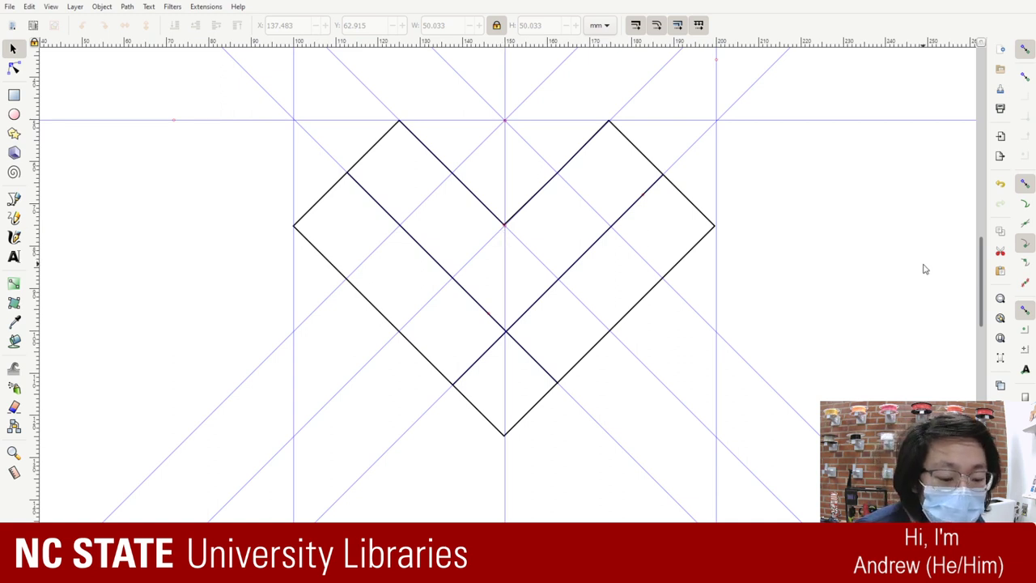
# - Paste a copy of the diagonal and shrink it to 25 by 25 mm
pyautogui.hotkey('ctrl', 'v')
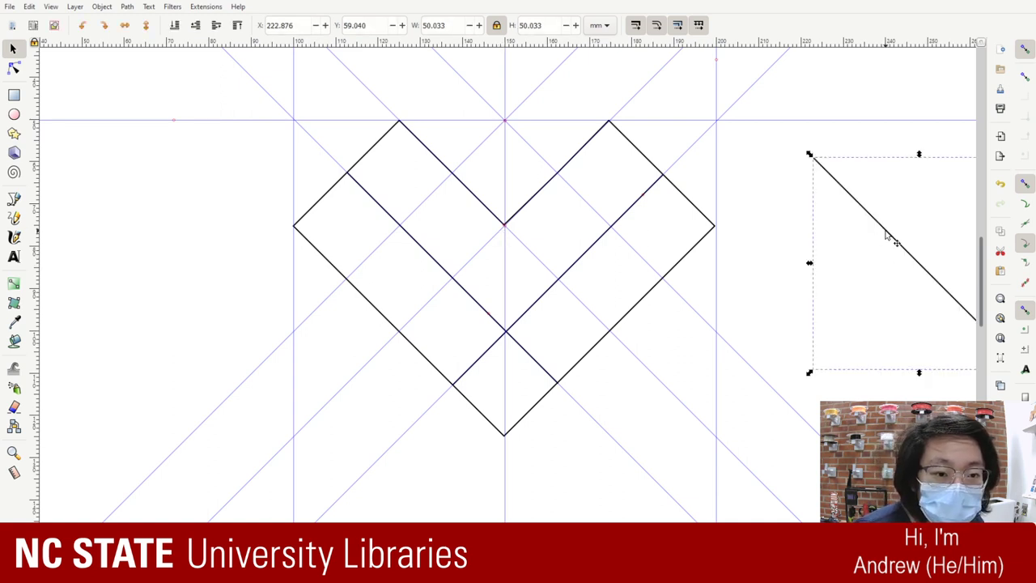
pyautogui.moveTo(885, 232); pyautogui.dragTo(387, 275)
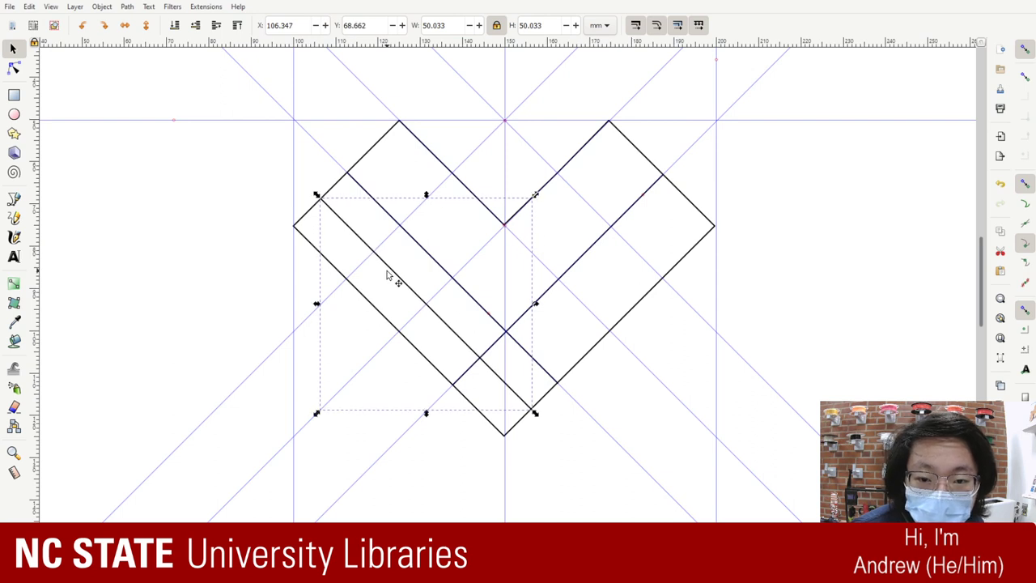
pyautogui.click(1024, 349)
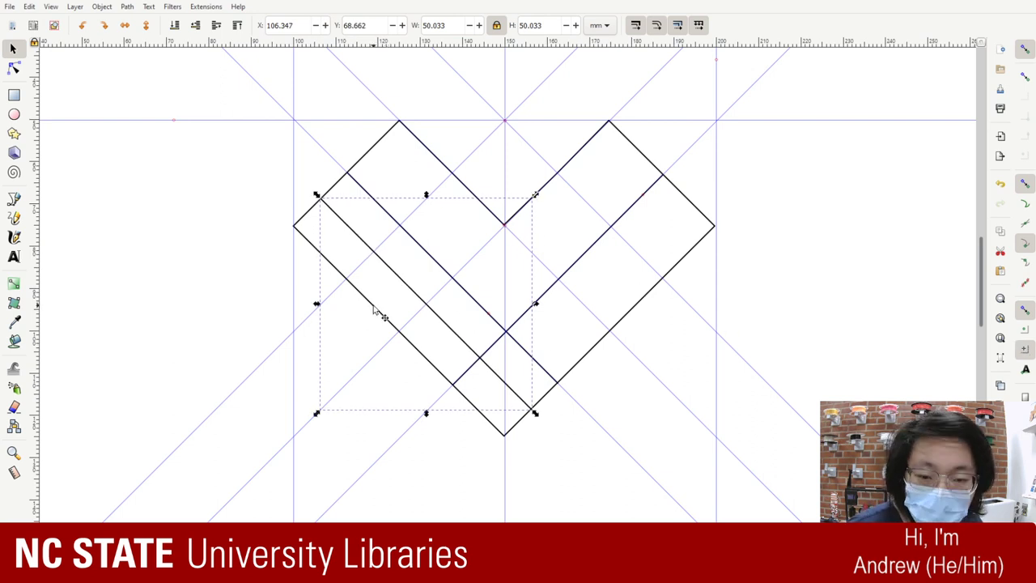
pyautogui.hotkey('ctrl', 'z')
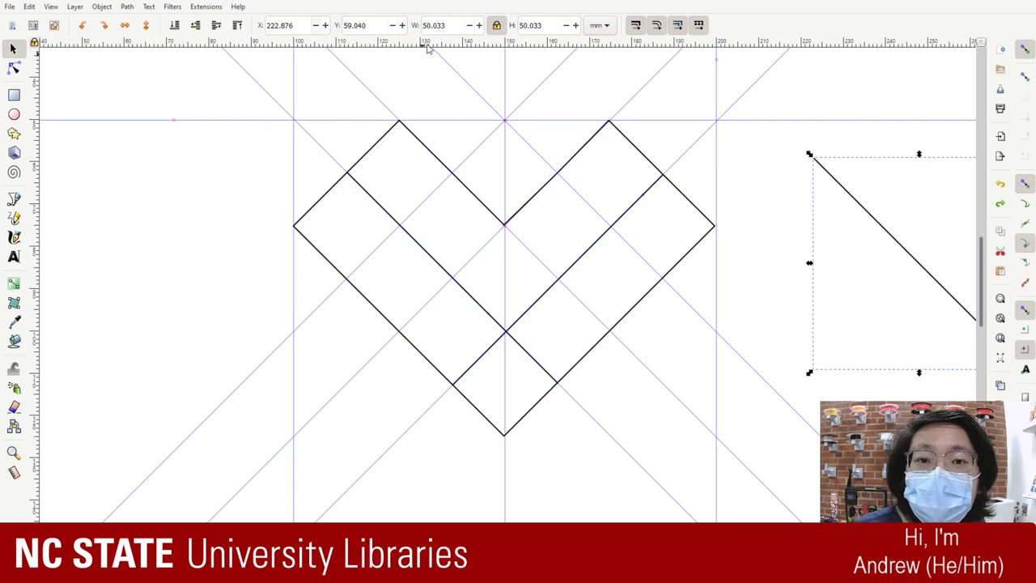
pyautogui.click(449, 25)
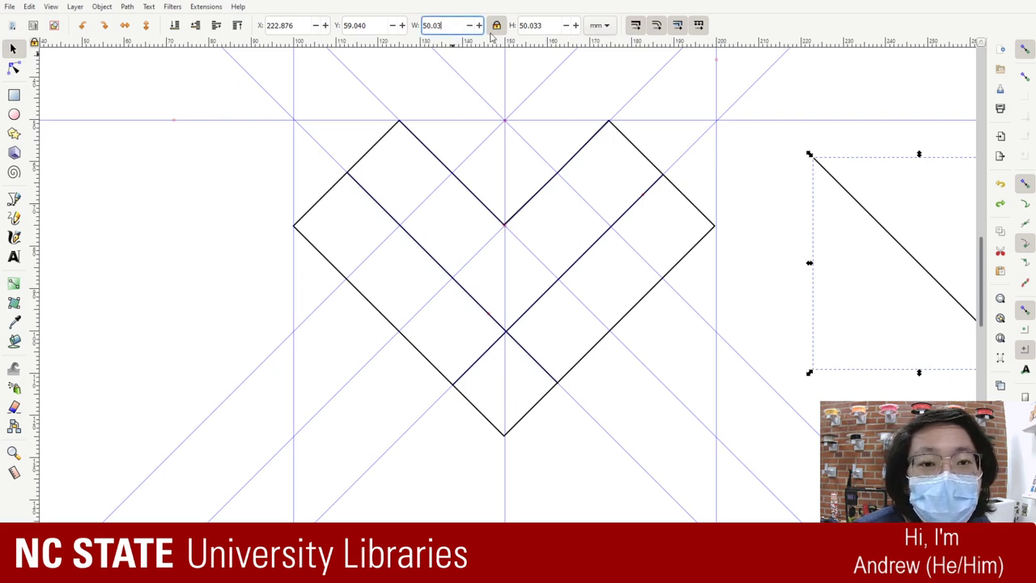
pyautogui.write('25')
pyautogui.press('Return')
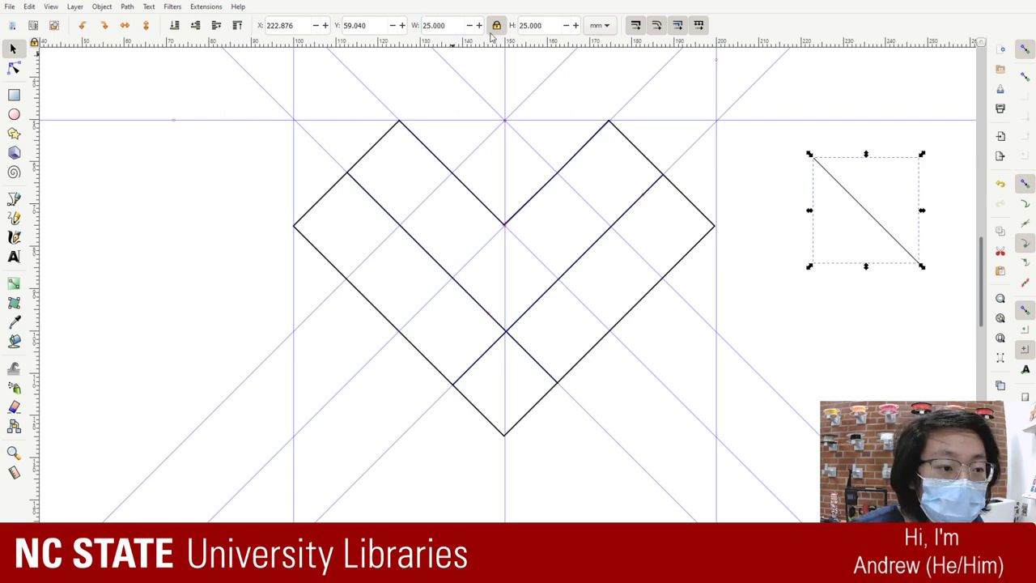
# - Snap 25 mm diagonal segments at guide intersections in the heart's right lobe and centre
pyautogui.moveTo(885, 229); pyautogui.dragTo(620, 240)
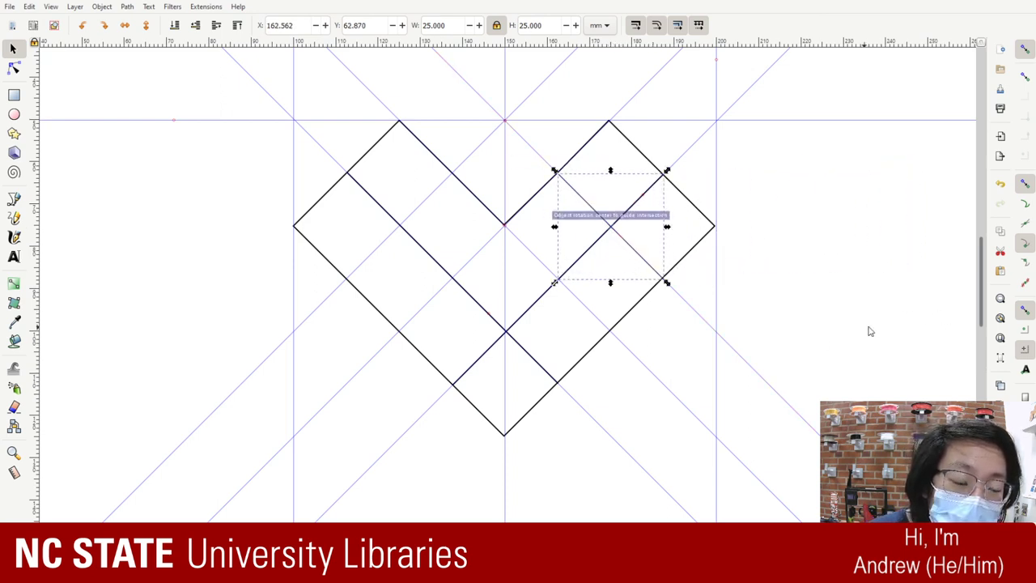
pyautogui.click(861, 293)
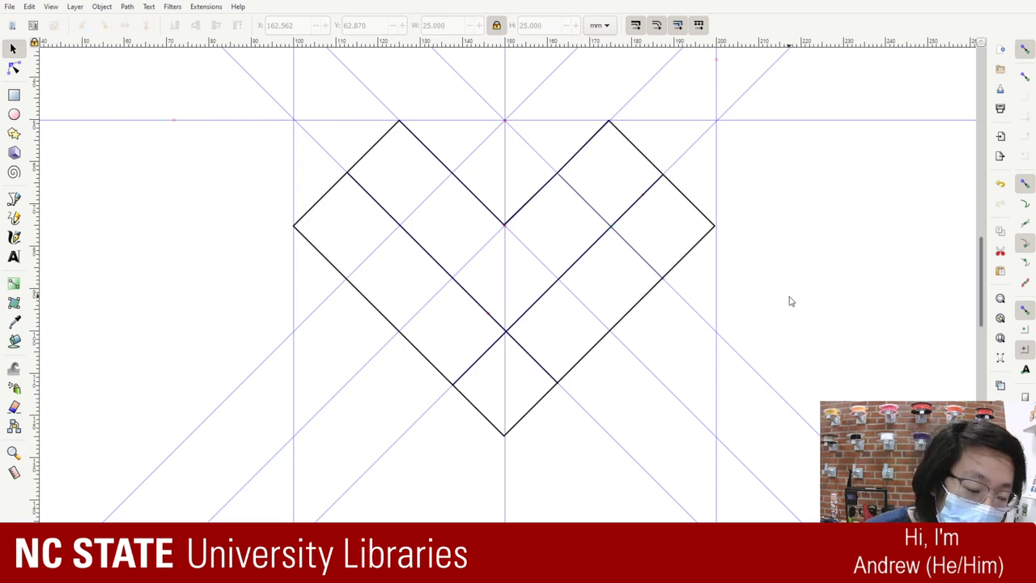
pyautogui.hotkey('ctrl', 'v')
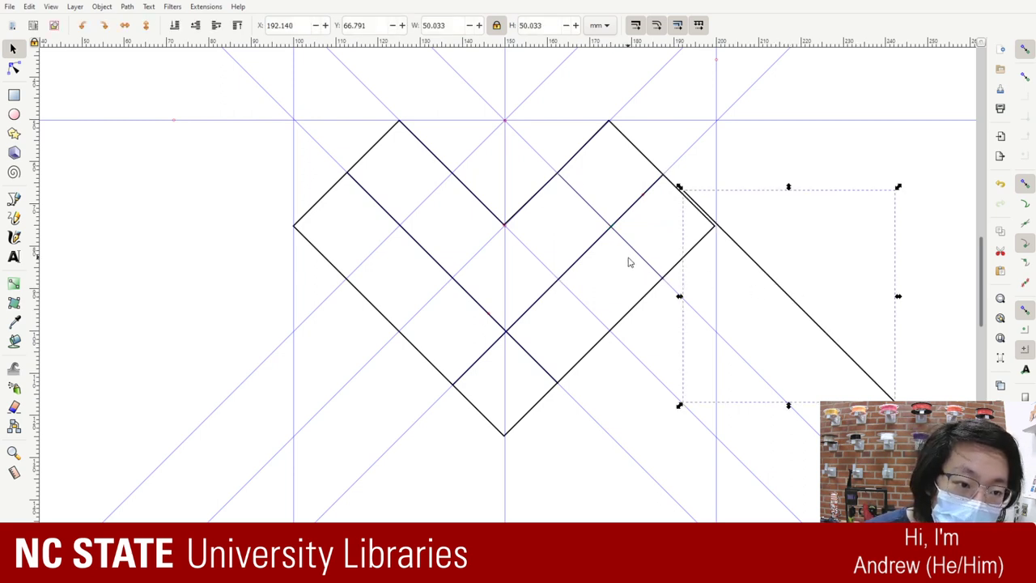
pyautogui.hotkey('ctrl', 'z')
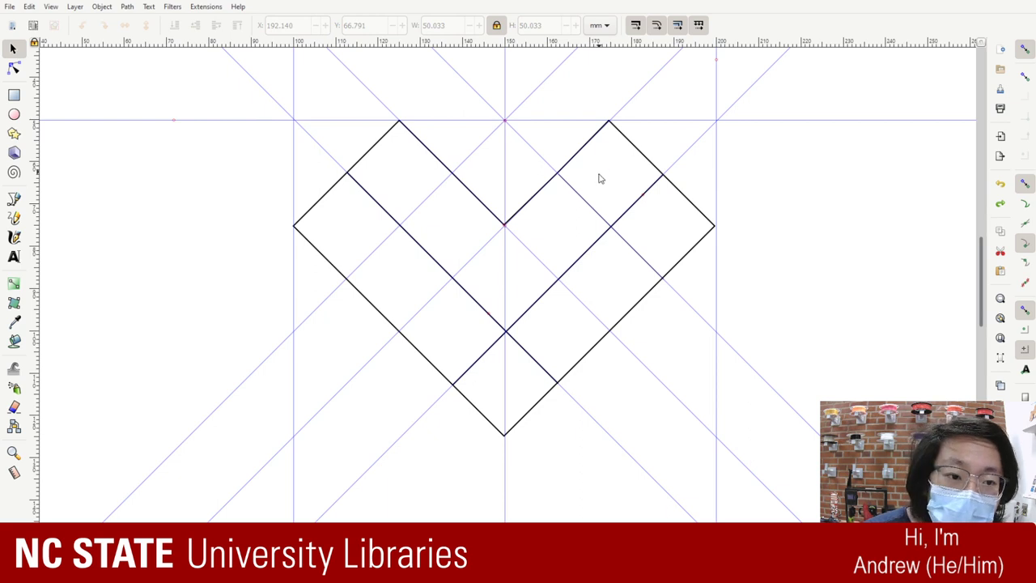
pyautogui.click(635, 250)
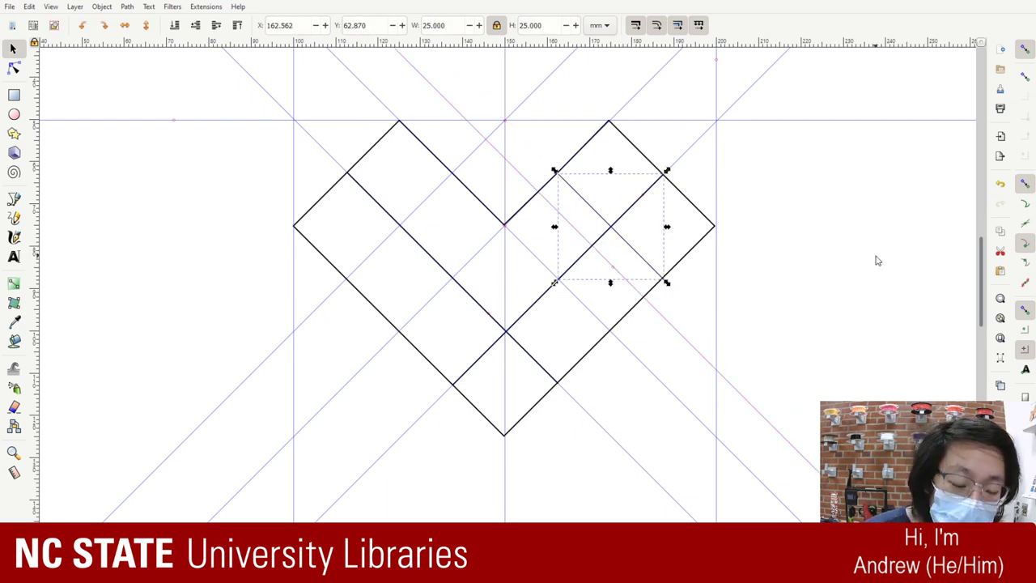
pyautogui.hotkey('ctrl', 'z')
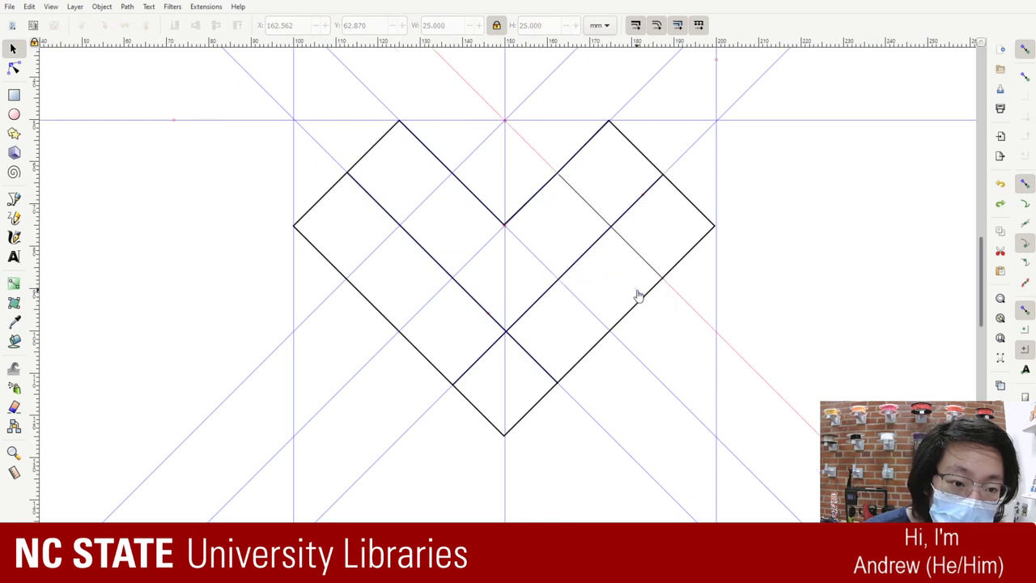
pyautogui.hotkey('ctrl', 'v')
pyautogui.moveTo(839, 297); pyautogui.dragTo(554, 278)
pyautogui.click(654, 387)
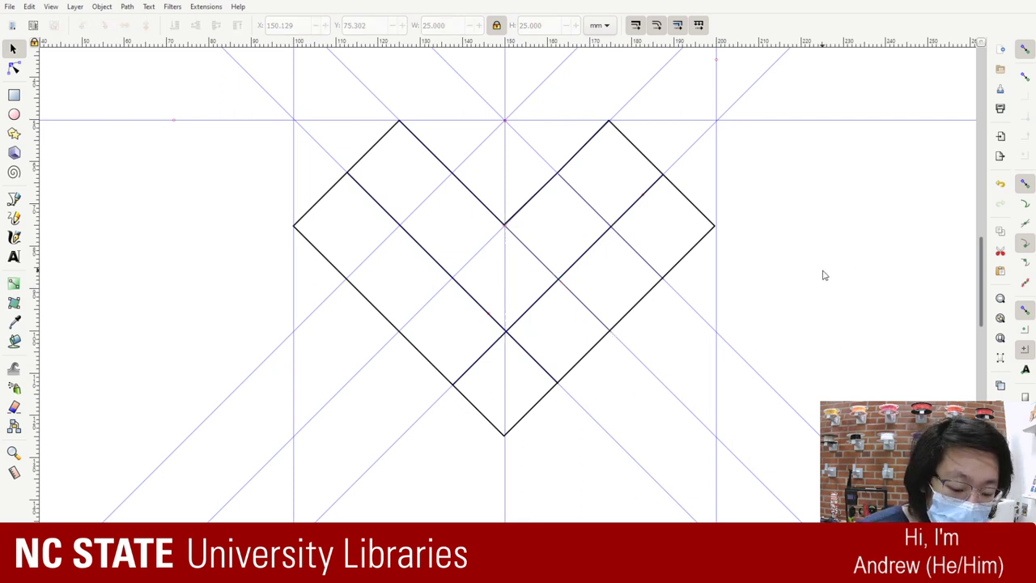
# - Paste another short segment, rotate it 90°, and move it toward the upper-left lobe
pyautogui.hotkey('ctrl', 'v')
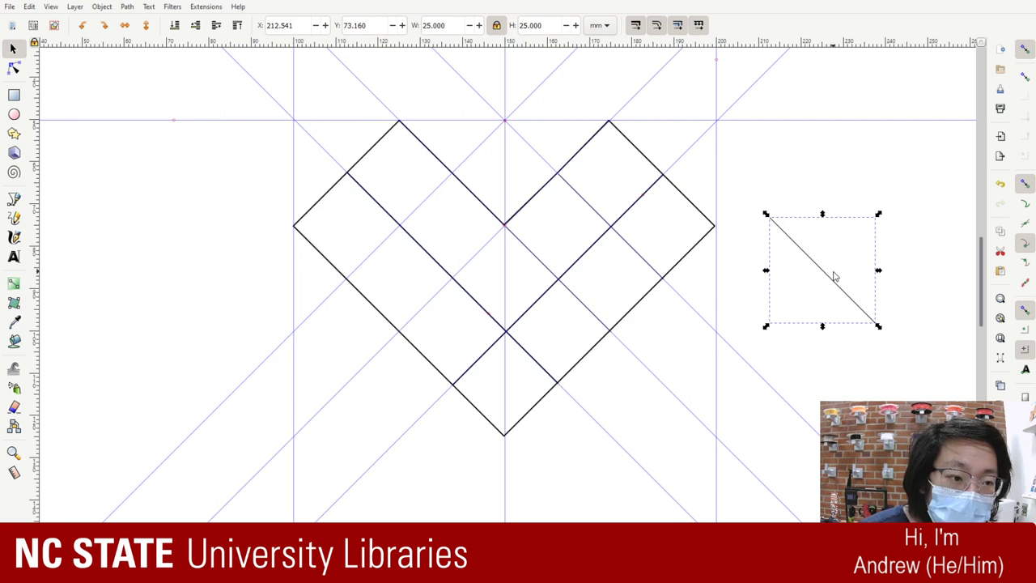
pyautogui.click(104, 25)
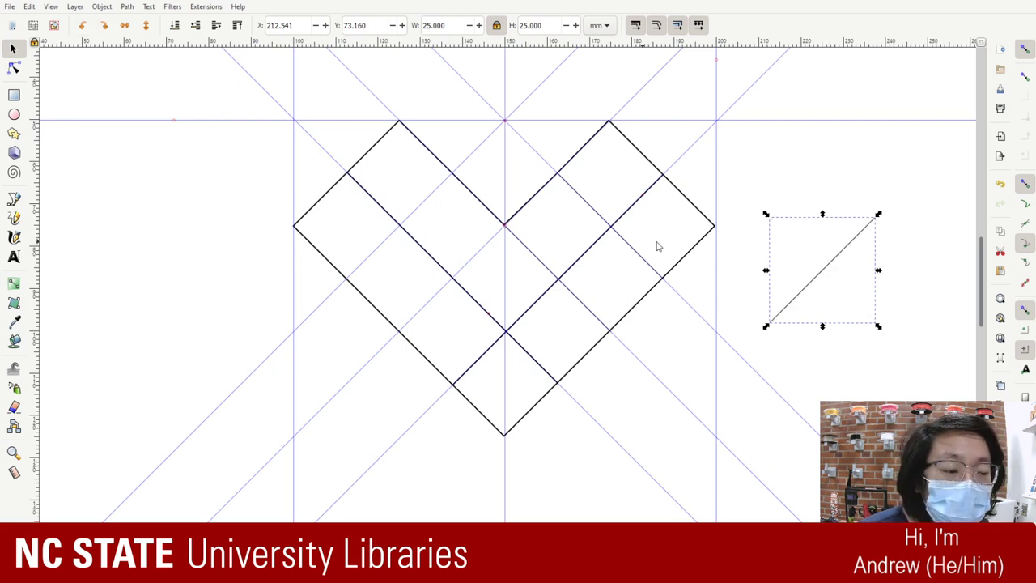
pyautogui.moveTo(827, 260); pyautogui.dragTo(402, 232)
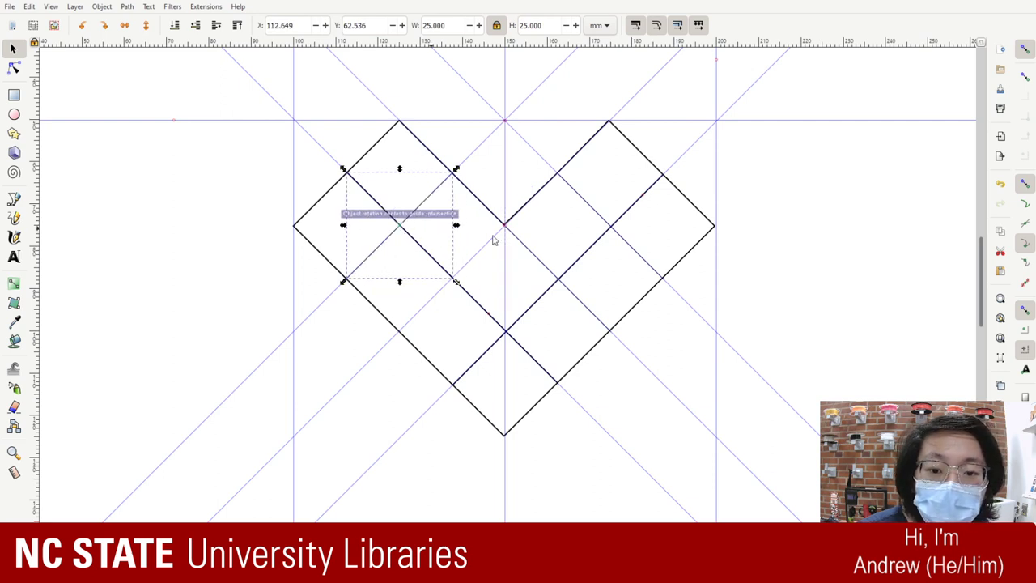
pyautogui.click(801, 278)
pyautogui.hotkey('ctrl', 'z')
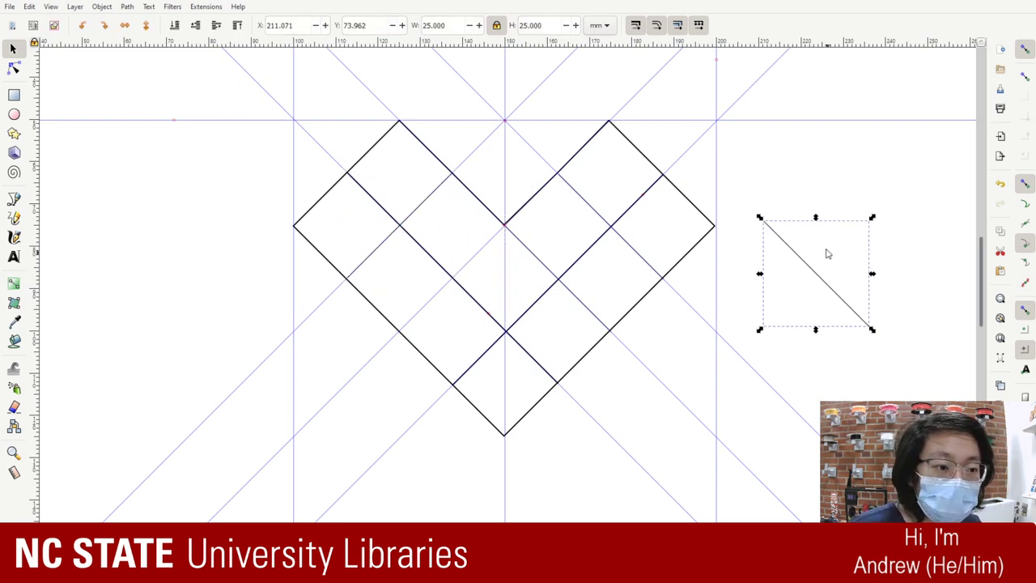
pyautogui.click(103, 25)
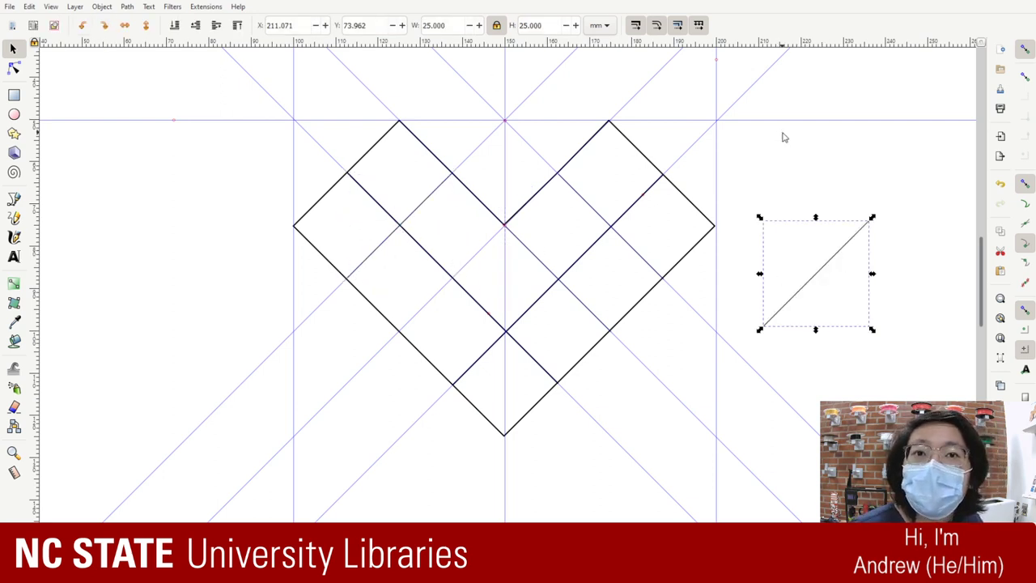
pyautogui.moveTo(821, 280); pyautogui.dragTo(448, 275)
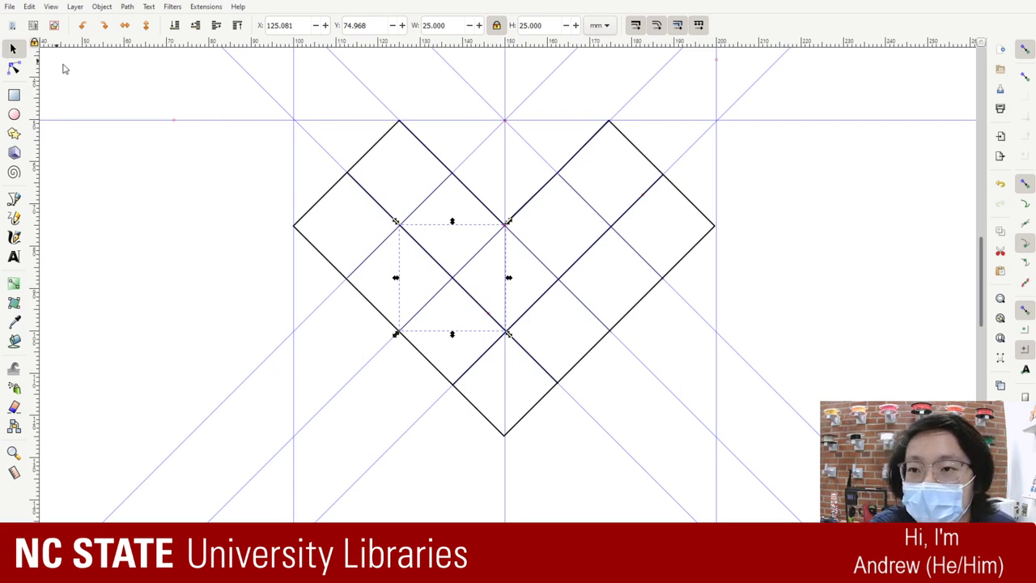
# - Rubber-band select every piece of the heart lattice
pyautogui.moveTo(186, 89); pyautogui.dragTo(968, 478)
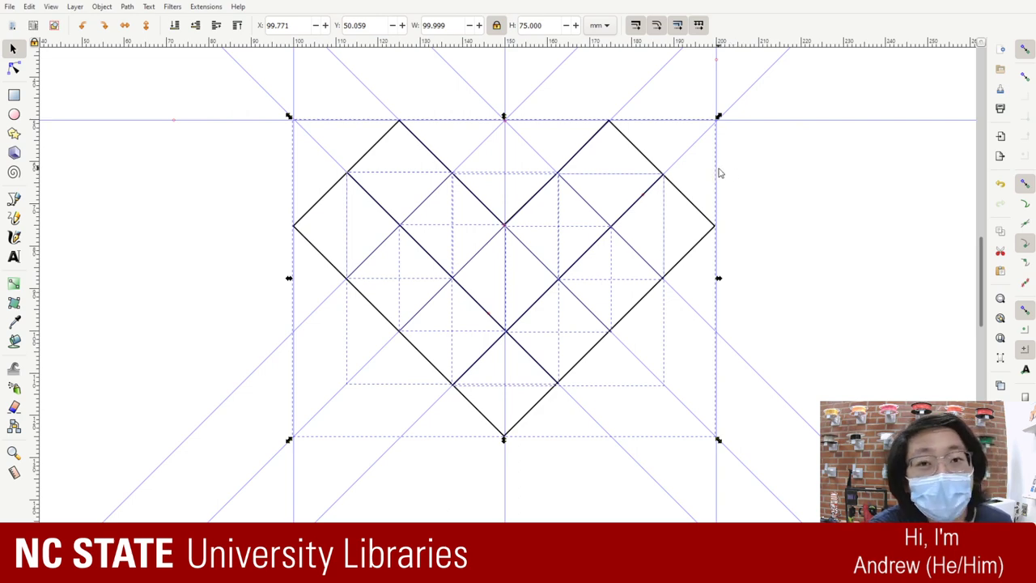
pyautogui.click(497, 25)
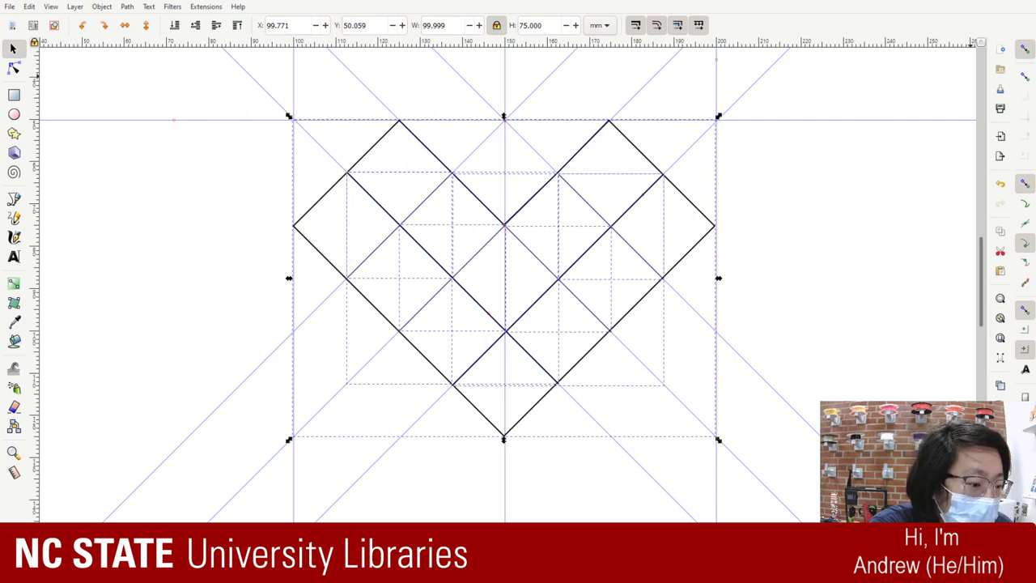
pyautogui.click(1001, 387)
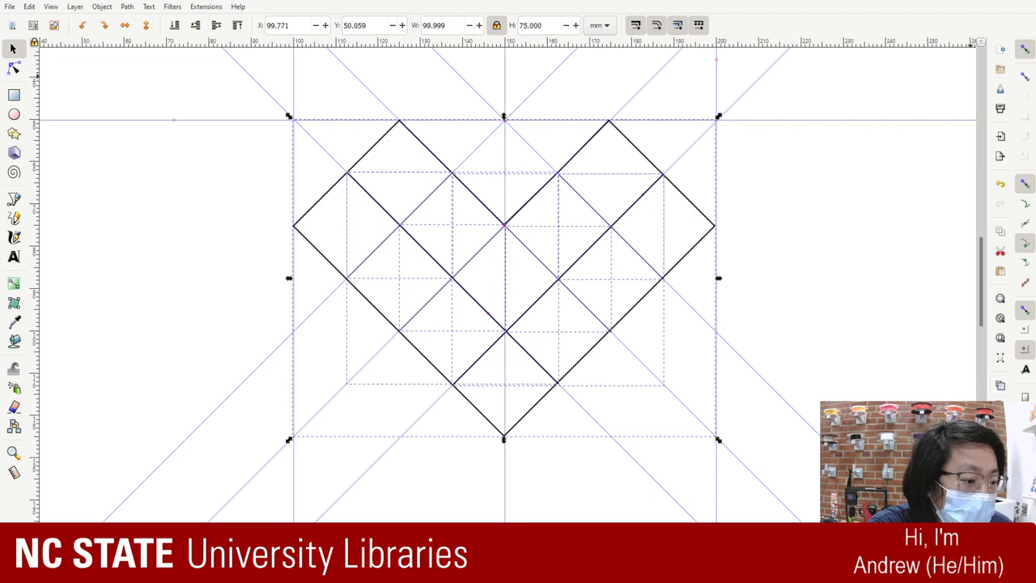
# - In Fill and Stroke, keep the lattice's flat black stroke and set its fill to No paint
pyautogui.hotkey('ctrl', 'shift', 'f')
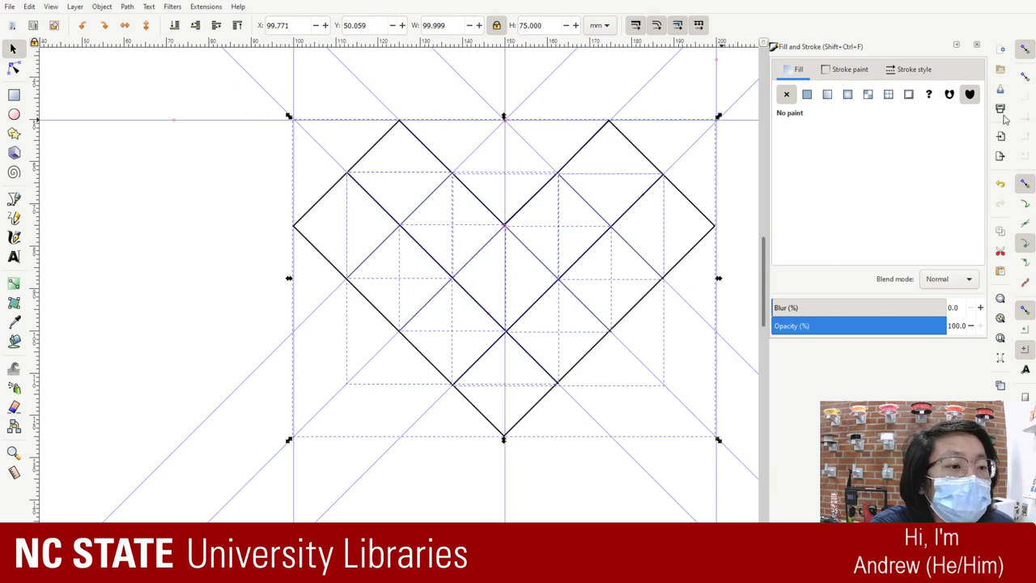
pyautogui.click(857, 72)
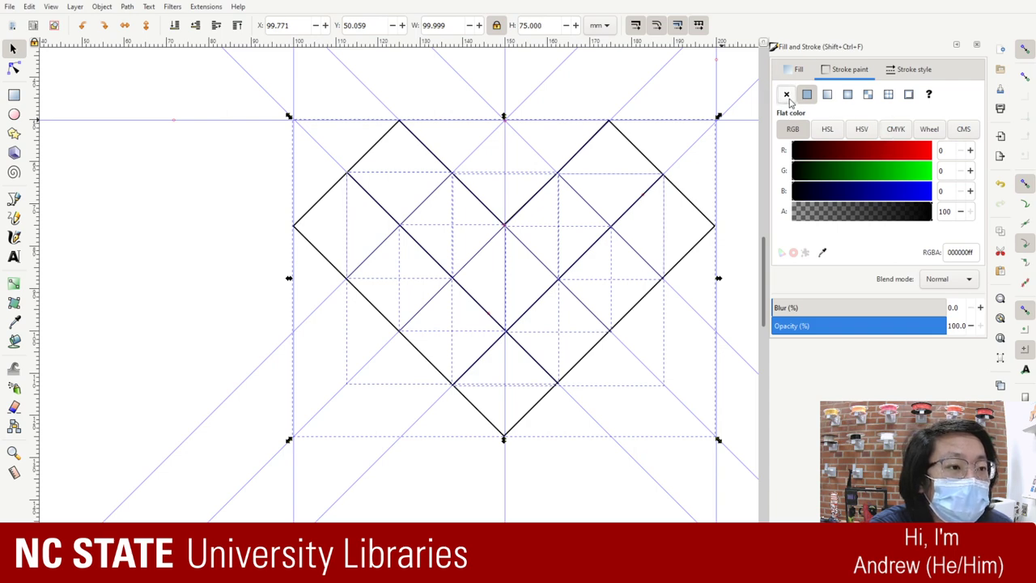
pyautogui.click(787, 96)
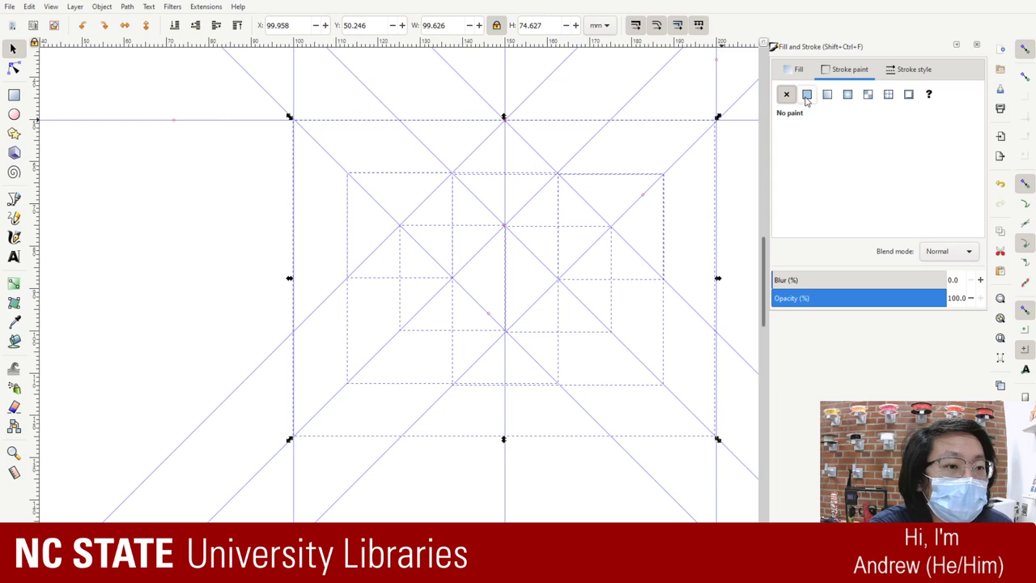
pyautogui.click(807, 95)
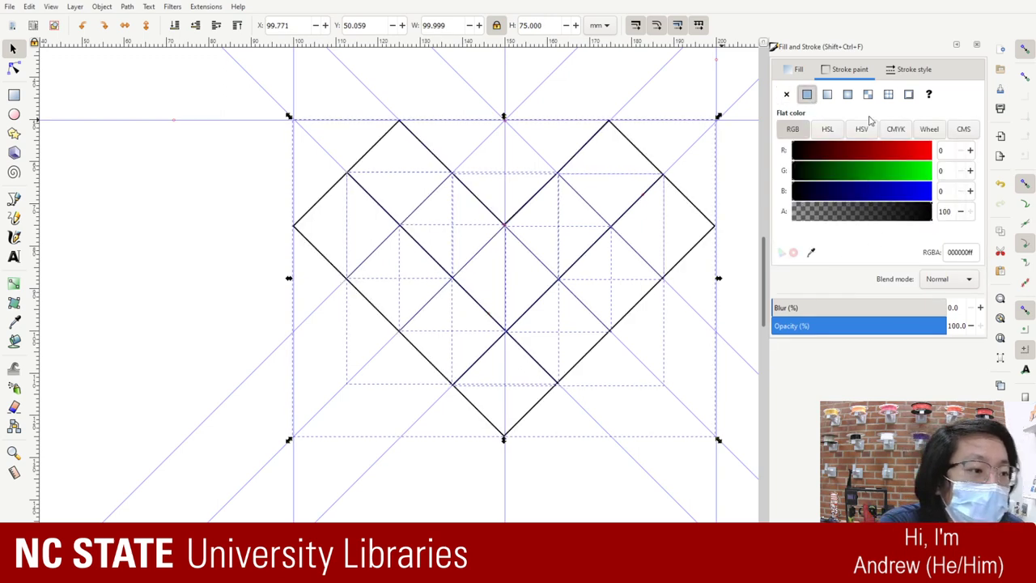
pyautogui.click(914, 71)
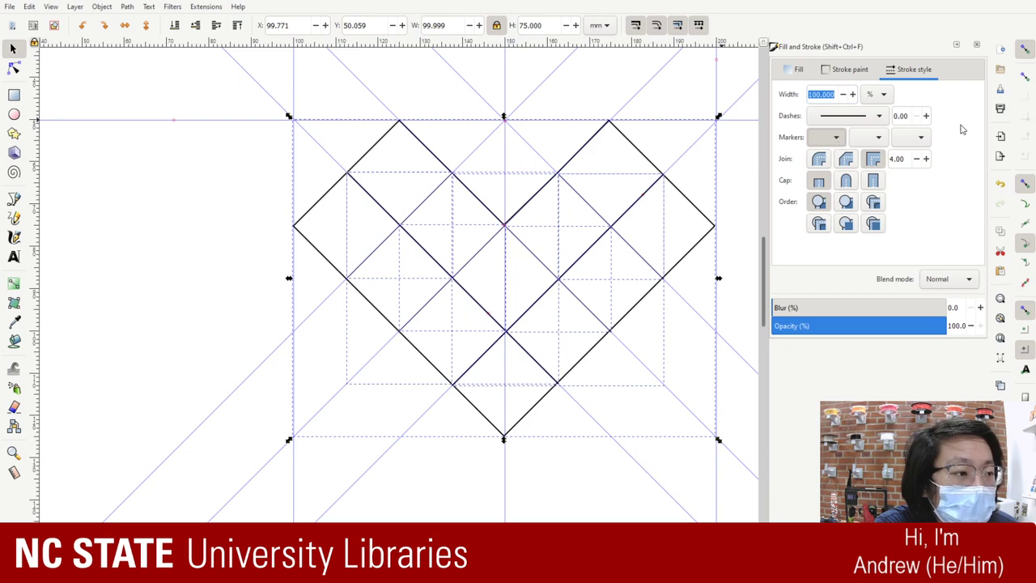
pyautogui.click(796, 70)
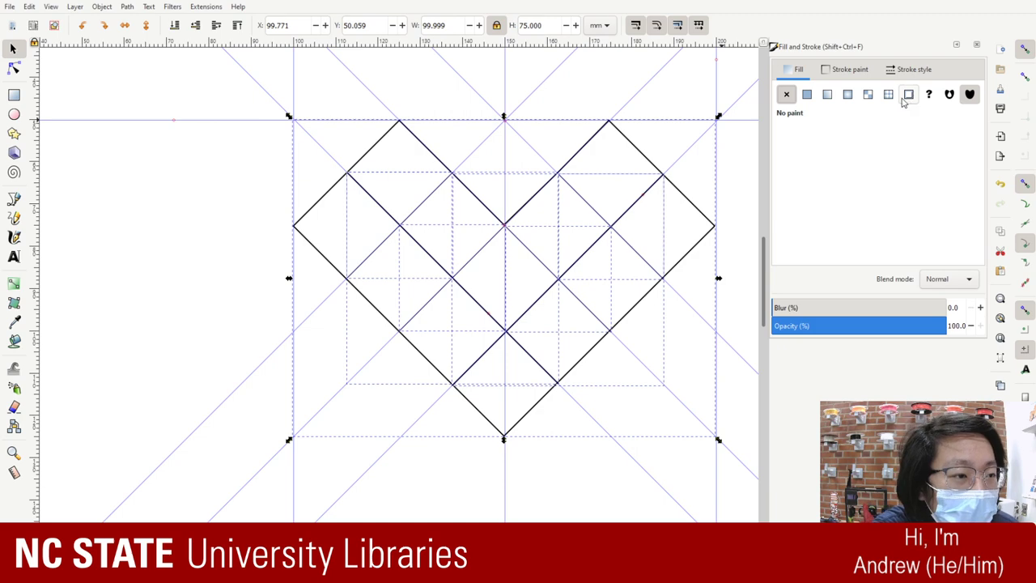
pyautogui.click(807, 94)
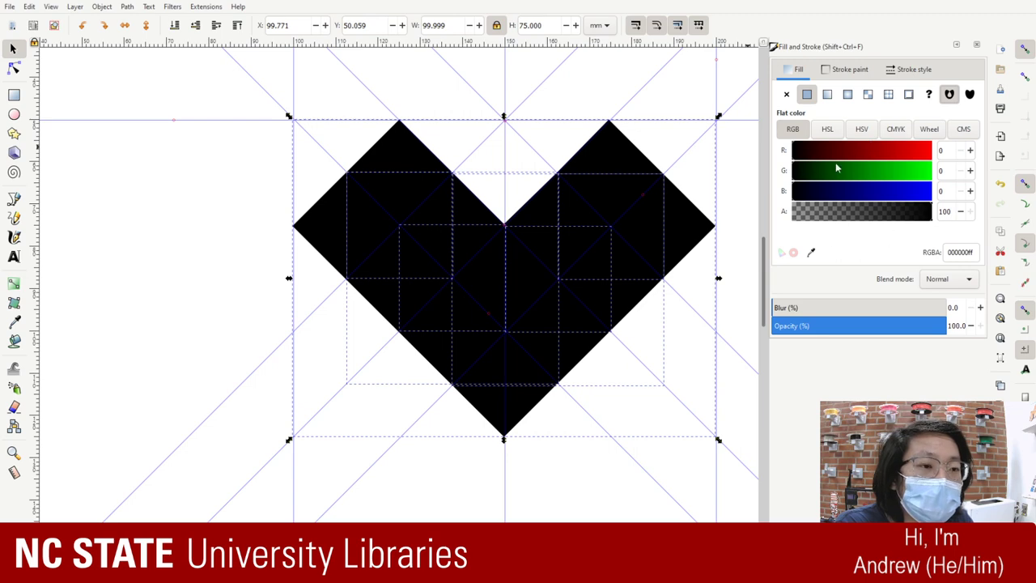
pyautogui.click(786, 94)
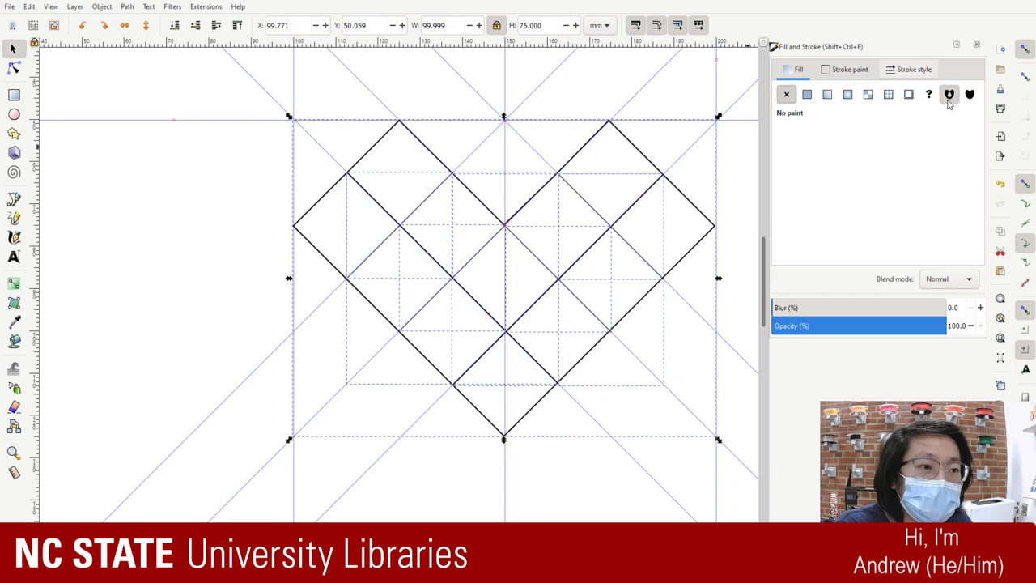
pyautogui.click(834, 71)
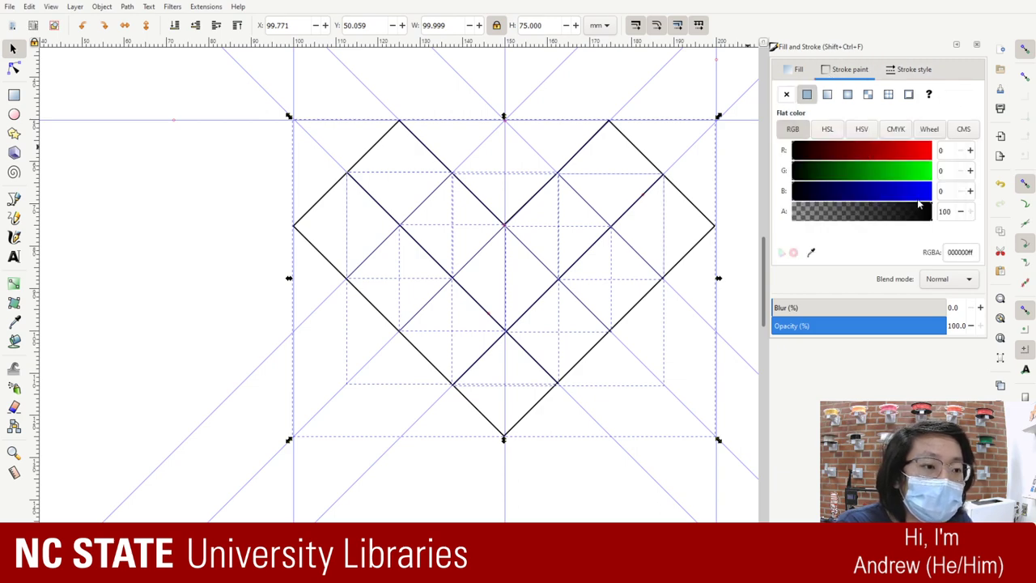
# - Set the lattice's stroke width to 0.2 mm, then change it to 3 mm
pyautogui.click(892, 71)
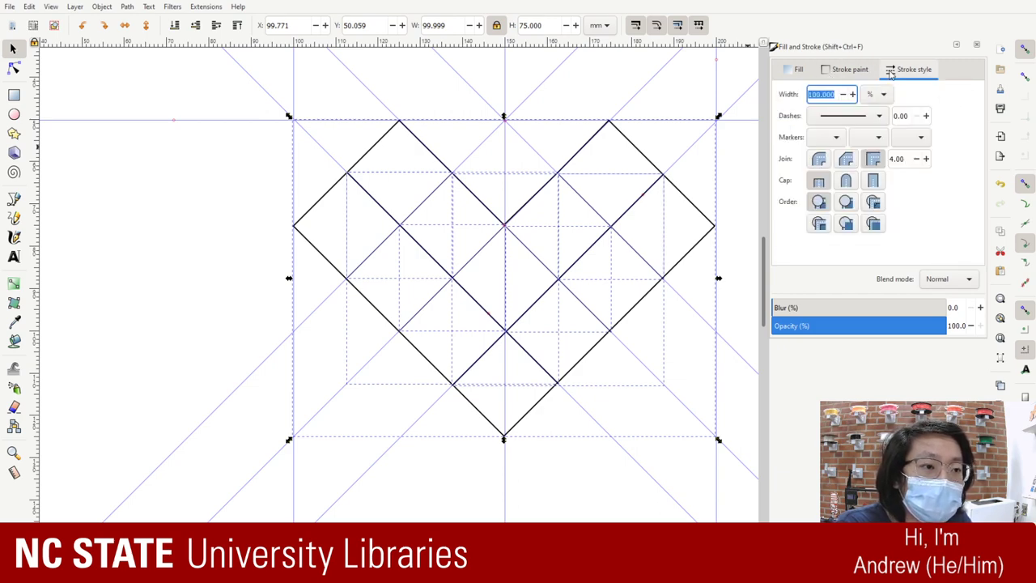
pyautogui.write('0.2')
pyautogui.press('Return')
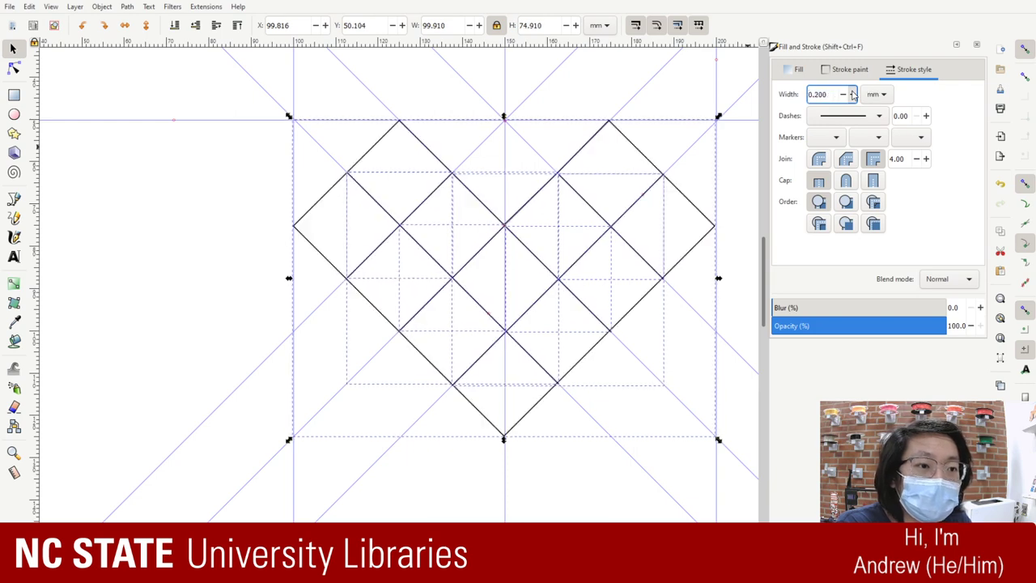
pyautogui.write('3')
pyautogui.press('Return')
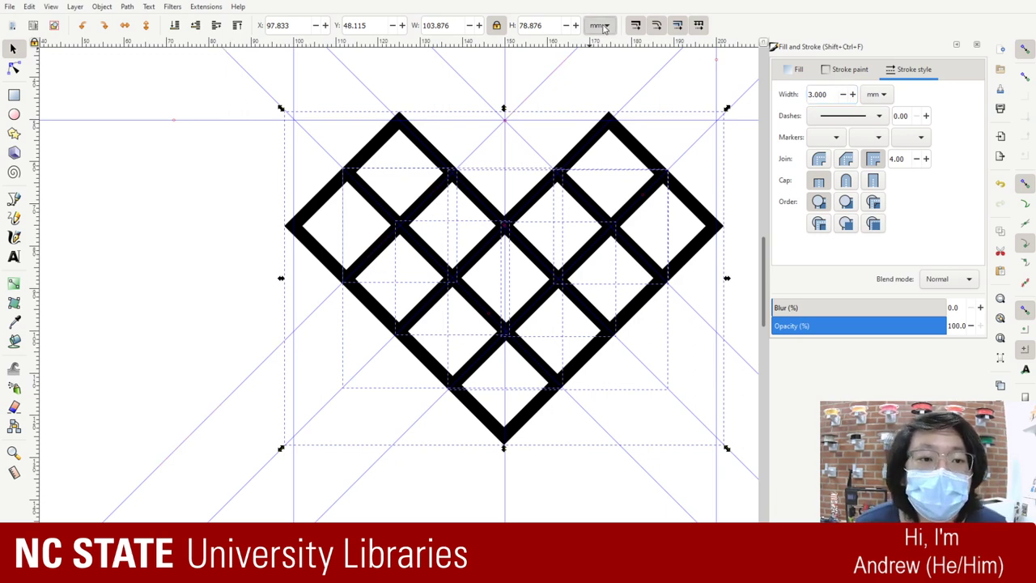
pyautogui.scroll(-2, 600, 20)
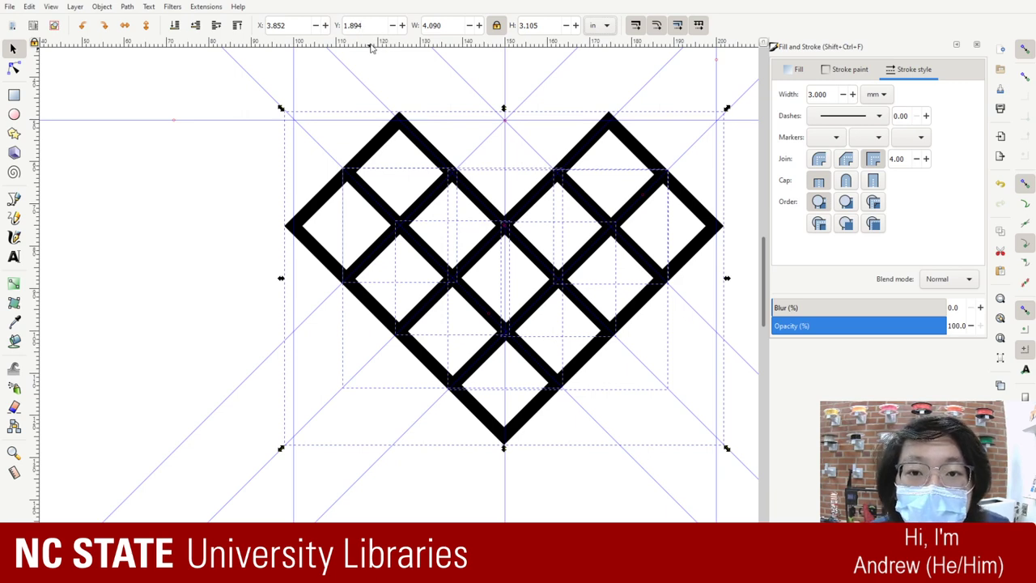
pyautogui.click(454, 25)
pyautogui.press('BackSpace')
pyautogui.press('BackSpace')
pyautogui.press('BackSpace')
pyautogui.press('BackSpace')
pyautogui.press('BackSpace')
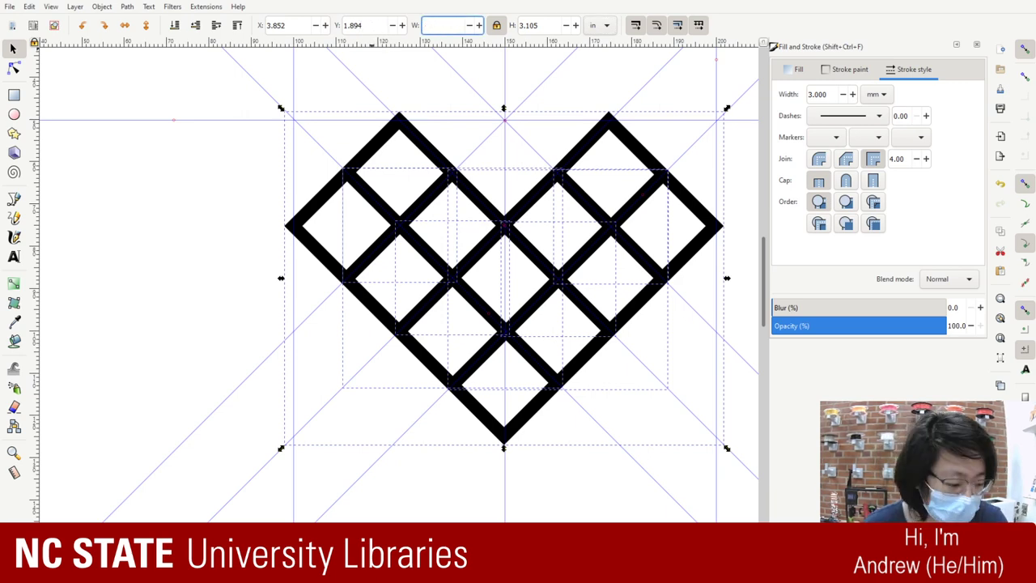
pyautogui.write('3.750')
pyautogui.press('Return')
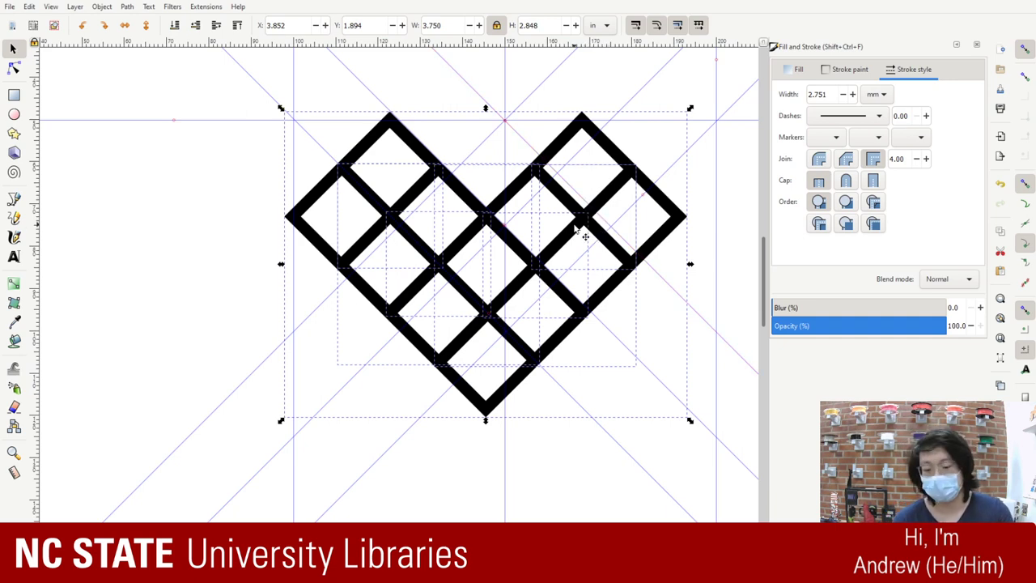
pyautogui.hotkey('ctrl', 'z')
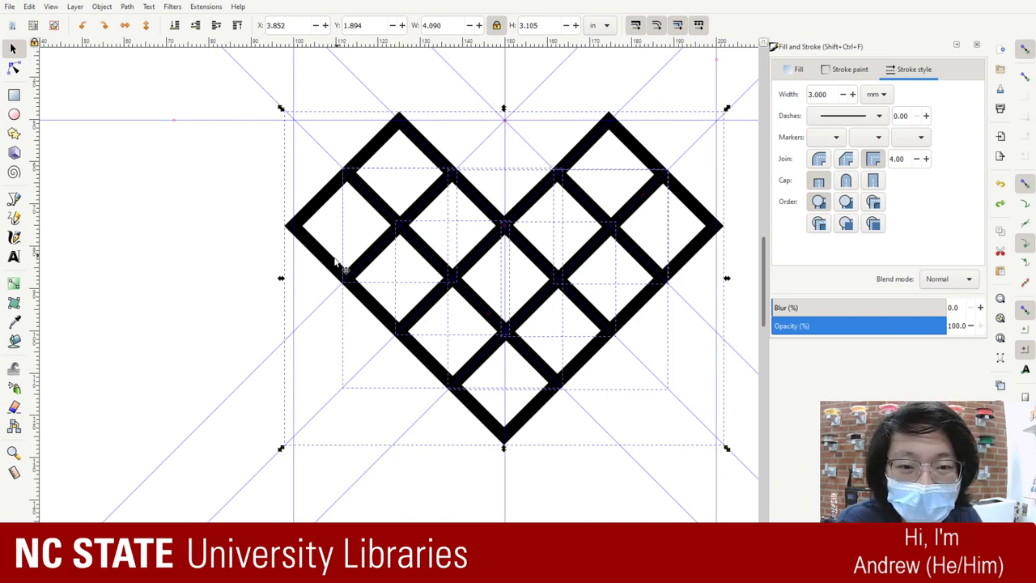
pyautogui.click(496, 170)
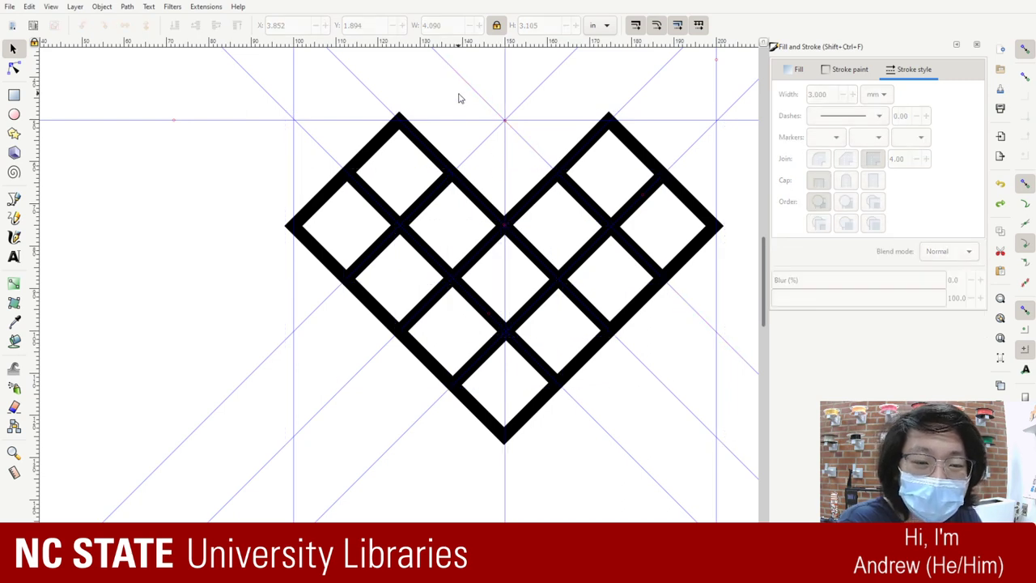
# - Delete the horizontal guide across the heart's top and one diagonal guide
pyautogui.moveTo(458, 95); pyautogui.dragTo(541, 162)
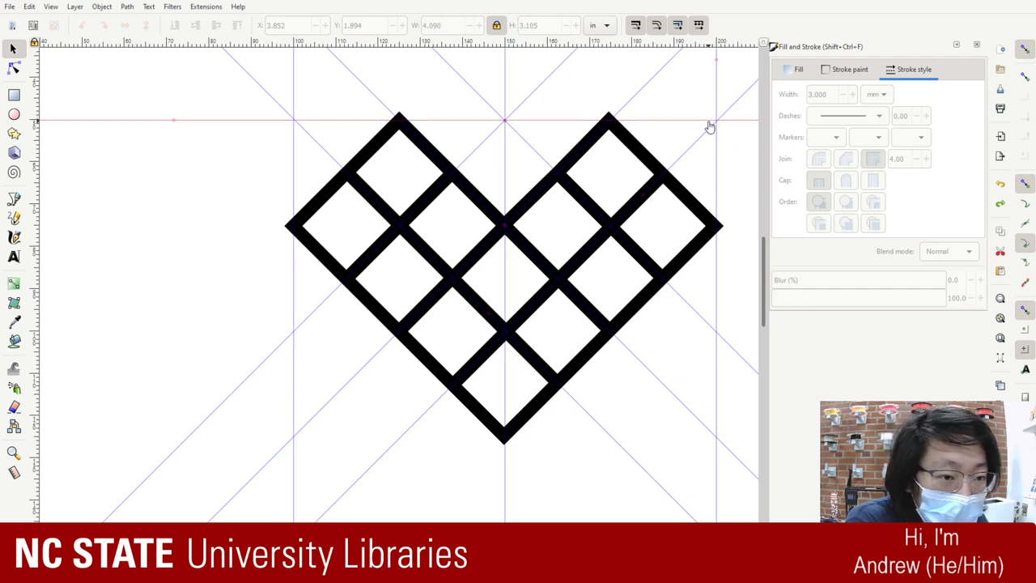
pyautogui.press('Delete')
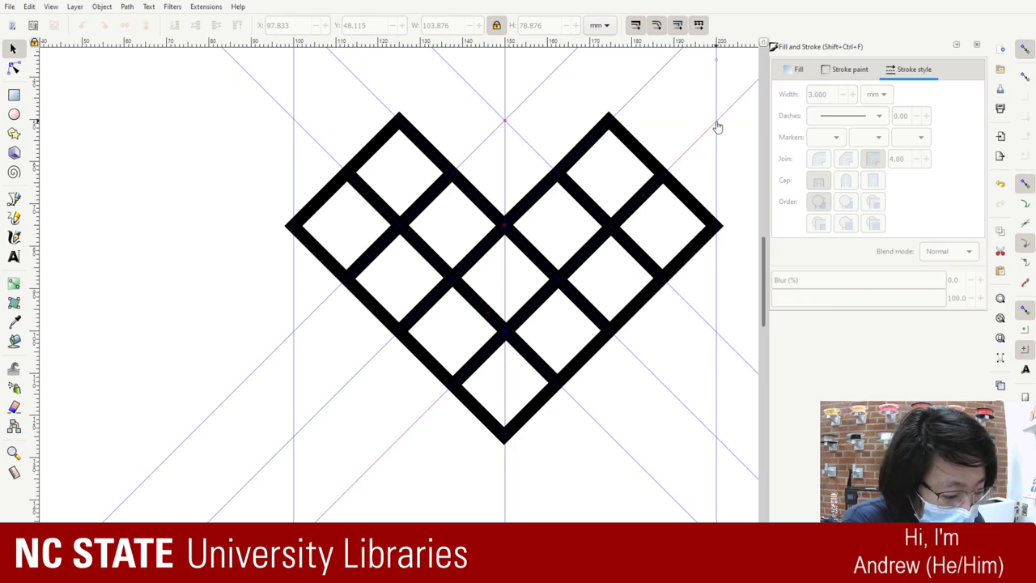
pyautogui.press('Delete')
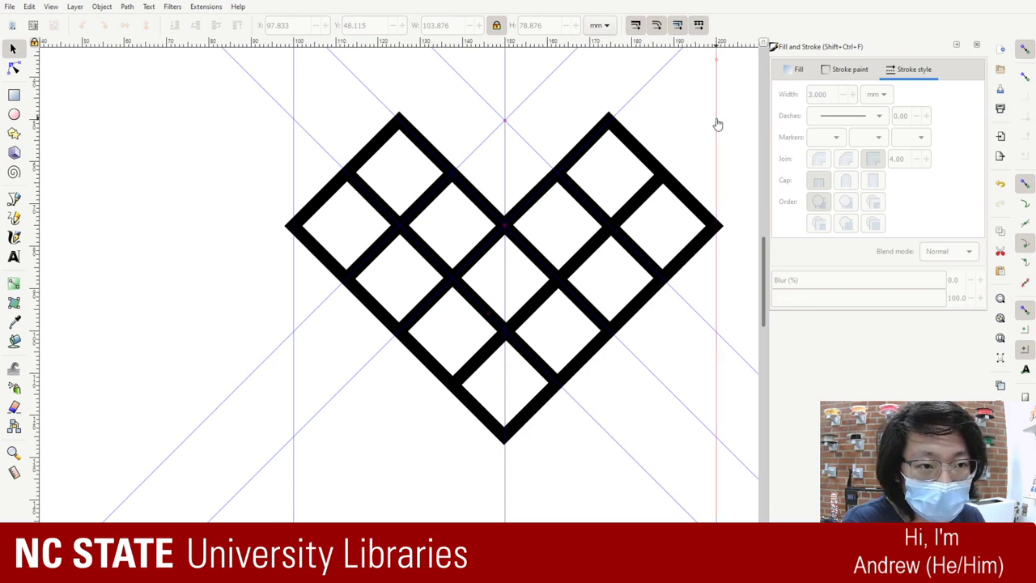
# - Delete the vertical guides left, right and through the centre of the heart, plus the diagonal guides
pyautogui.press('Delete')
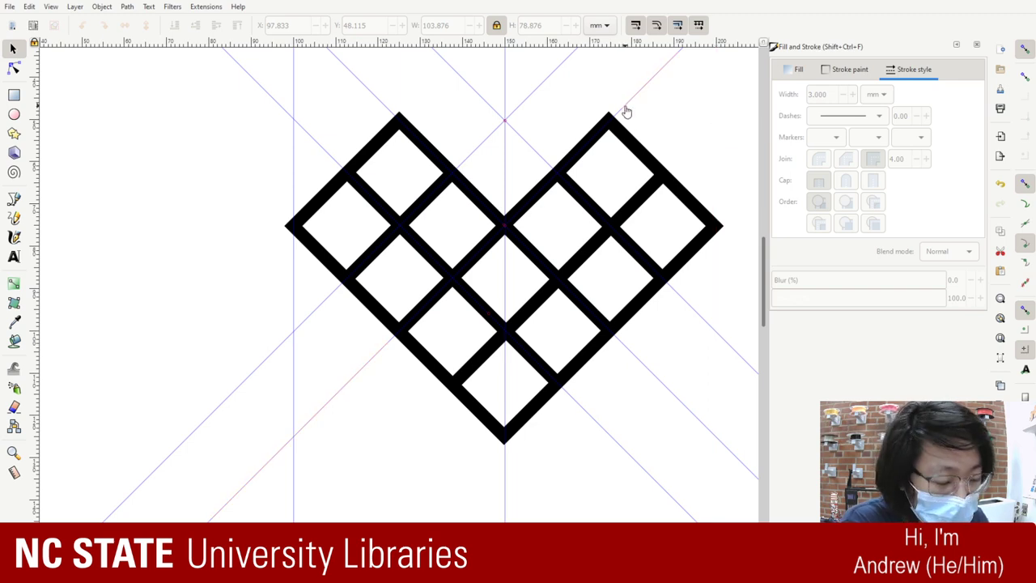
pyautogui.press('Delete')
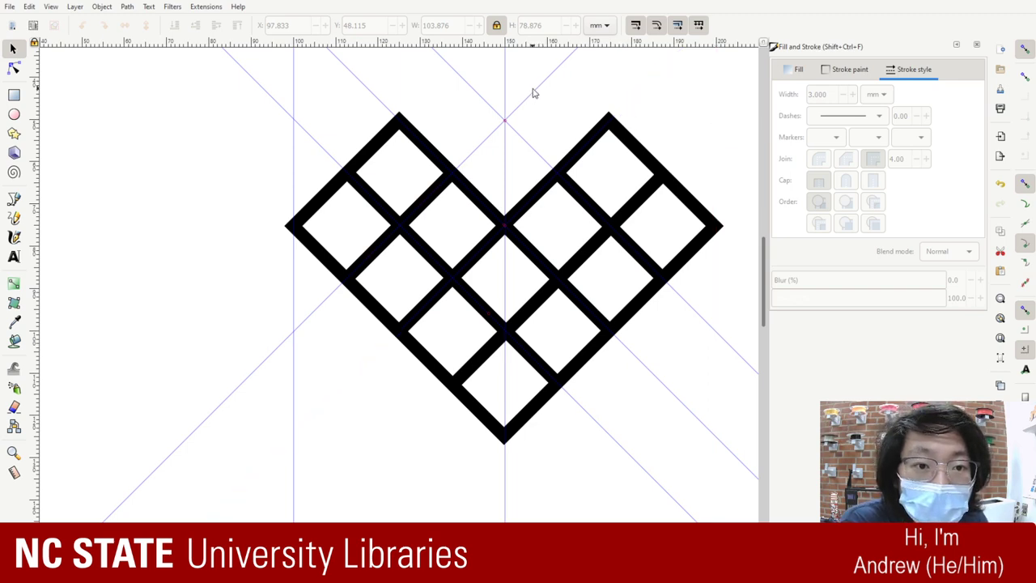
pyautogui.scroll(1, 532, 93)
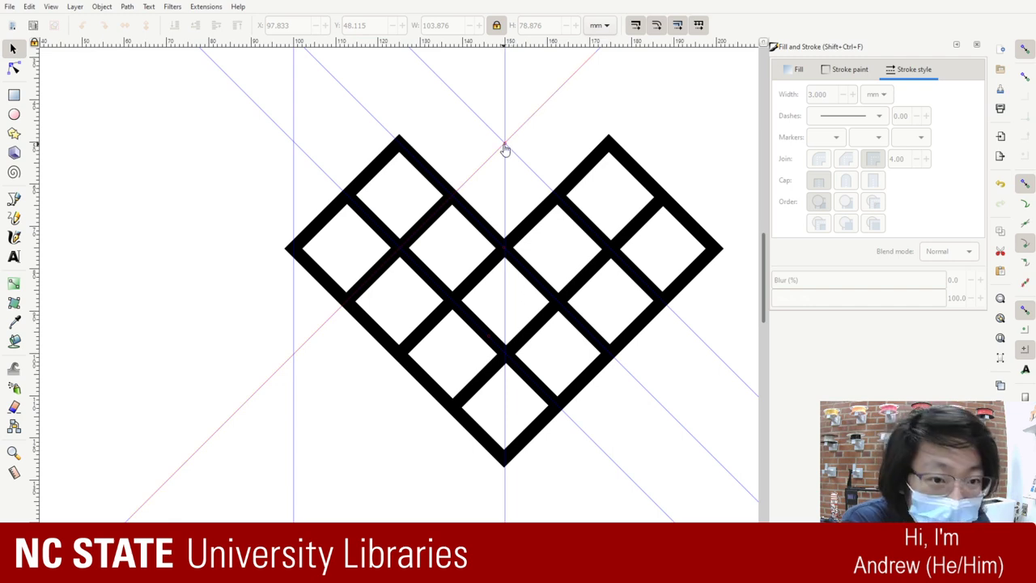
pyautogui.press('Delete')
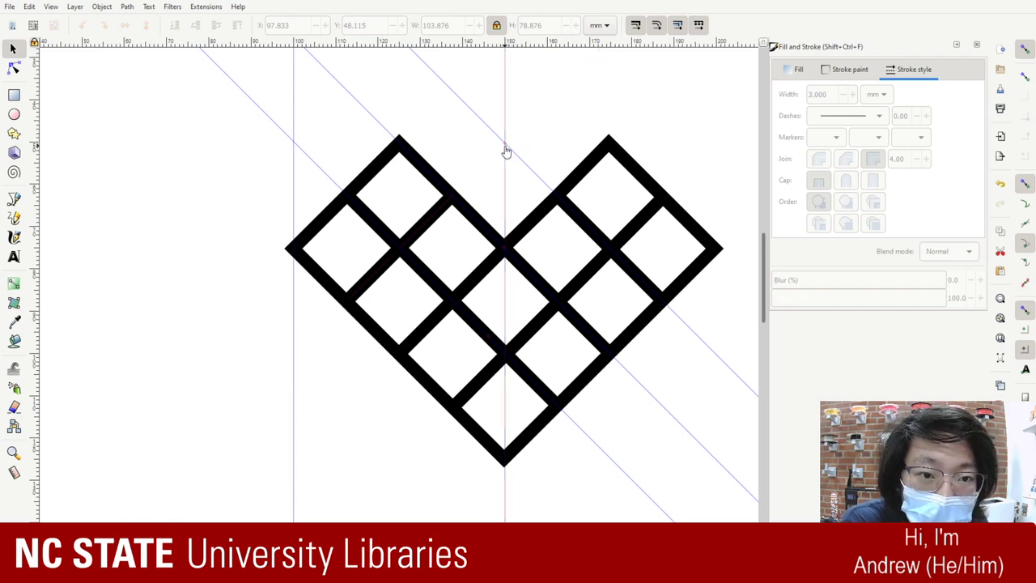
pyautogui.press('Delete')
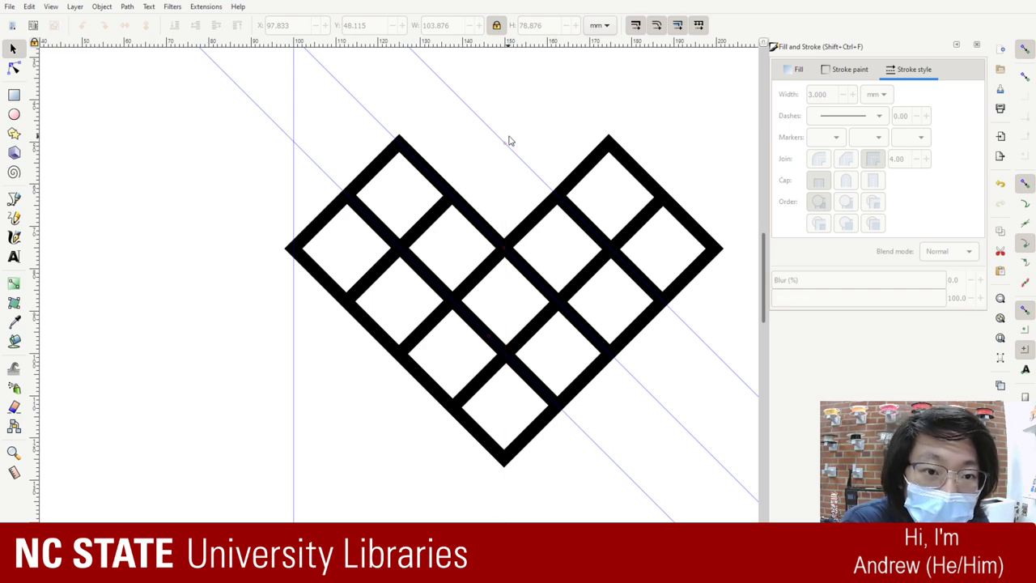
pyautogui.press('Delete')
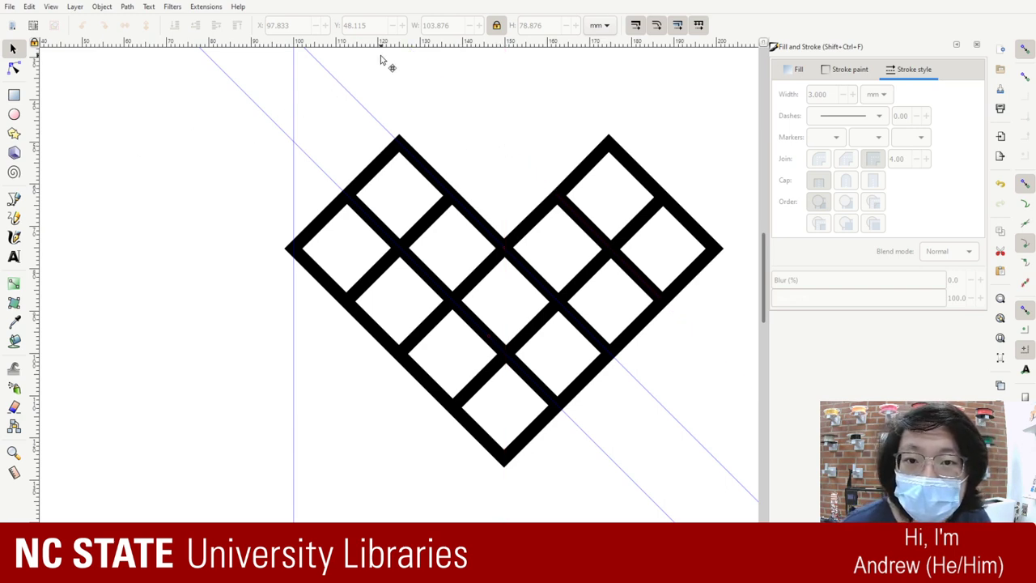
pyautogui.moveTo(137, 128); pyautogui.dragTo(492, 80)
pyautogui.moveTo(179, 153); pyautogui.dragTo(336, 68)
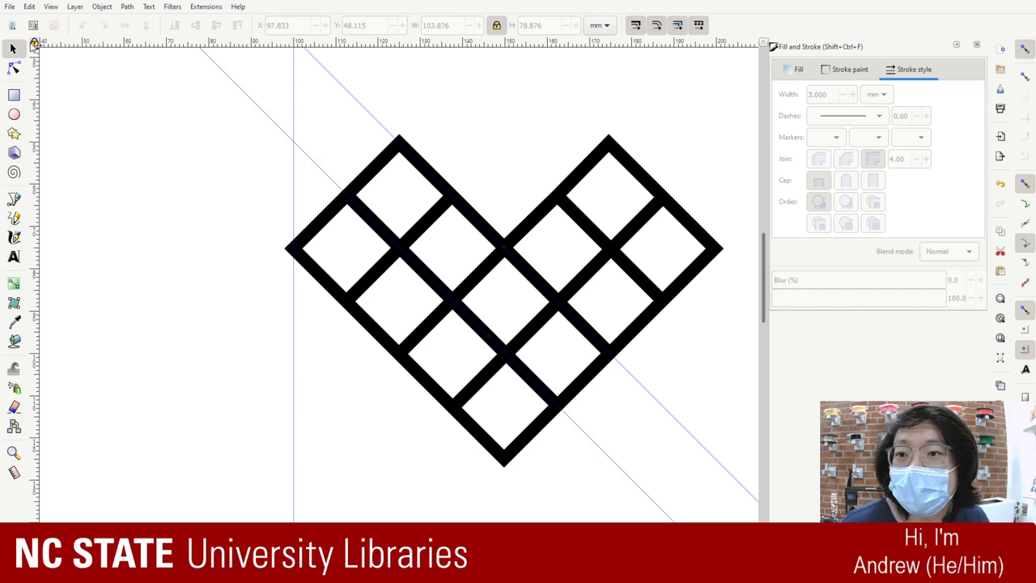
pyautogui.moveTo(208, 146); pyautogui.dragTo(392, 71)
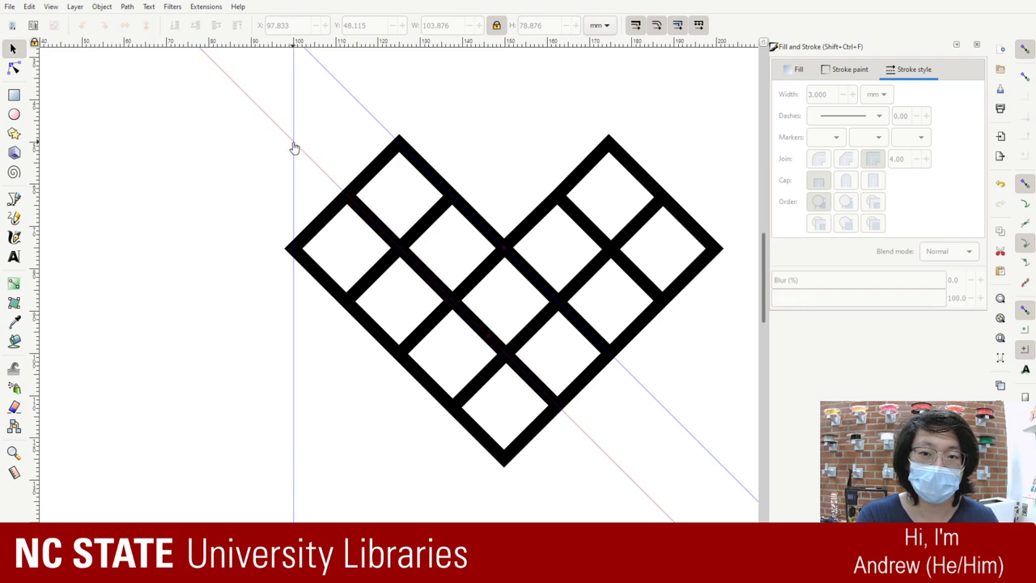
pyautogui.press('Delete')
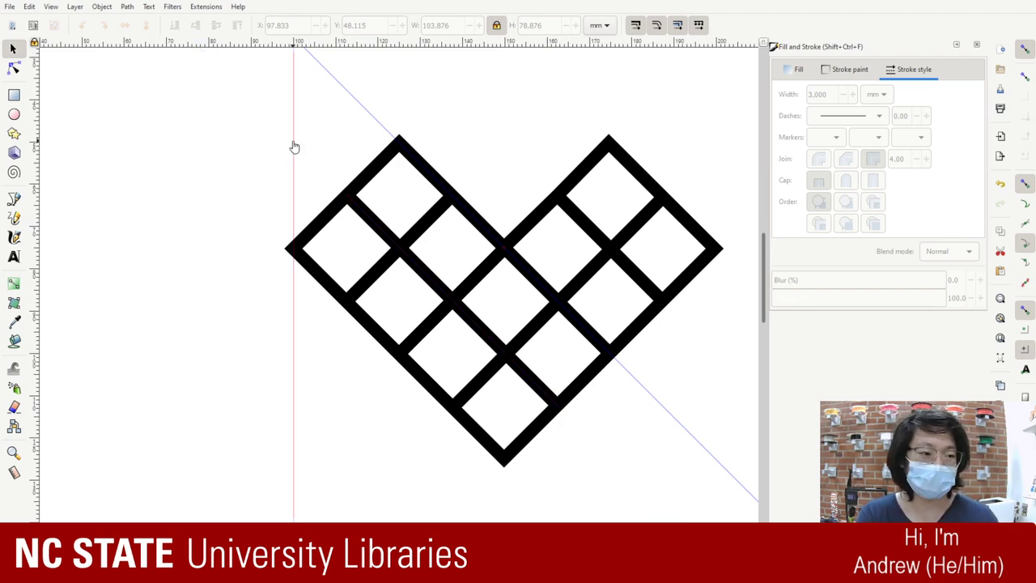
pyautogui.press('Delete')
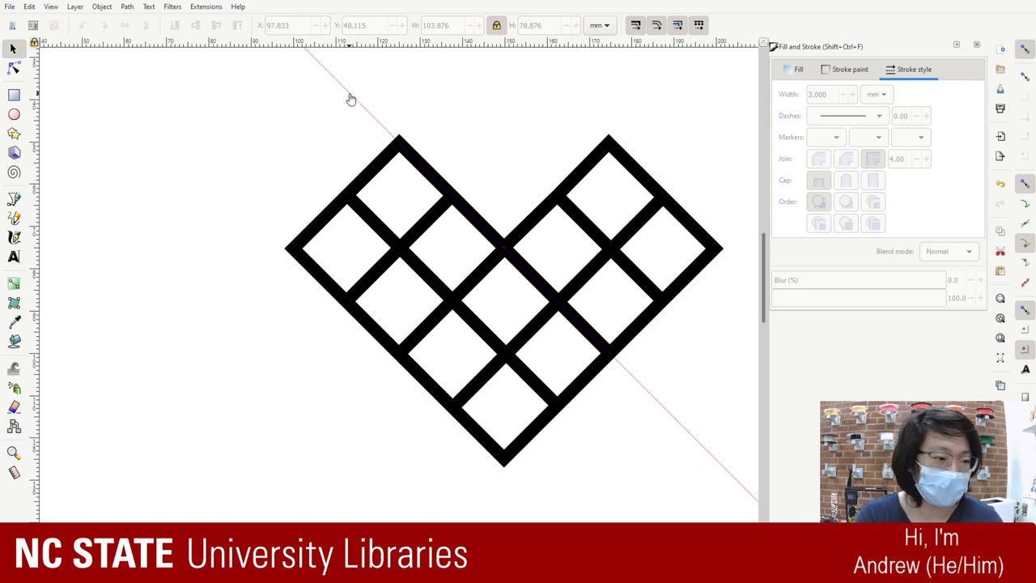
pyautogui.press('Delete')
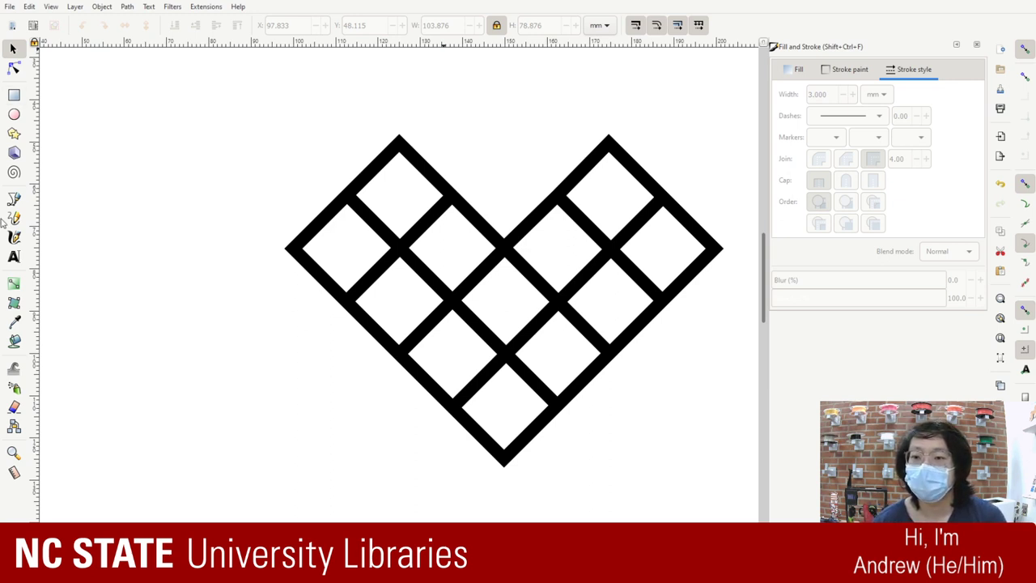
# - Draw a text frame left of the heart with line spacing reduced to 0.75
pyautogui.click(17, 258)
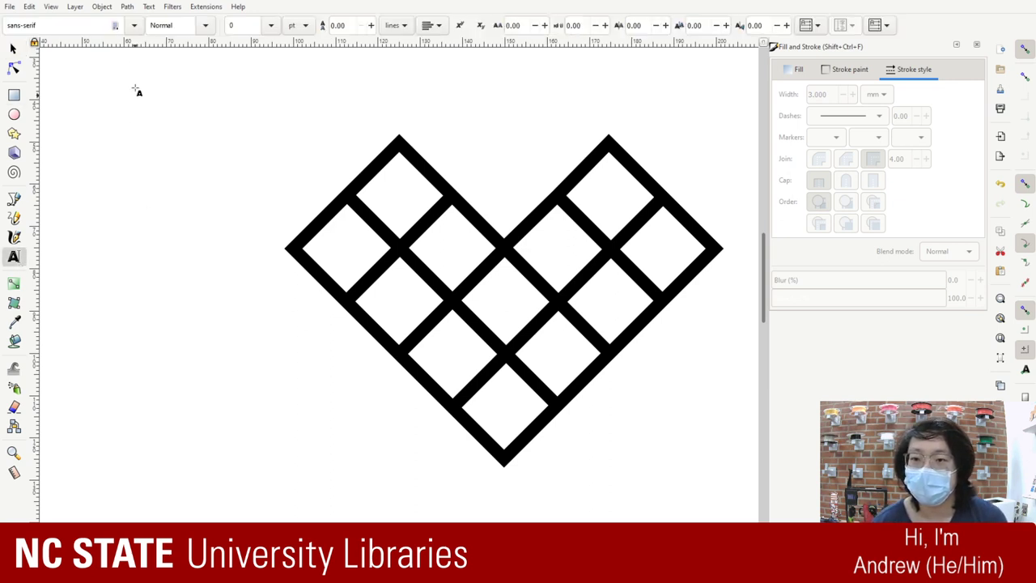
pyautogui.moveTo(102, 97); pyautogui.dragTo(227, 210)
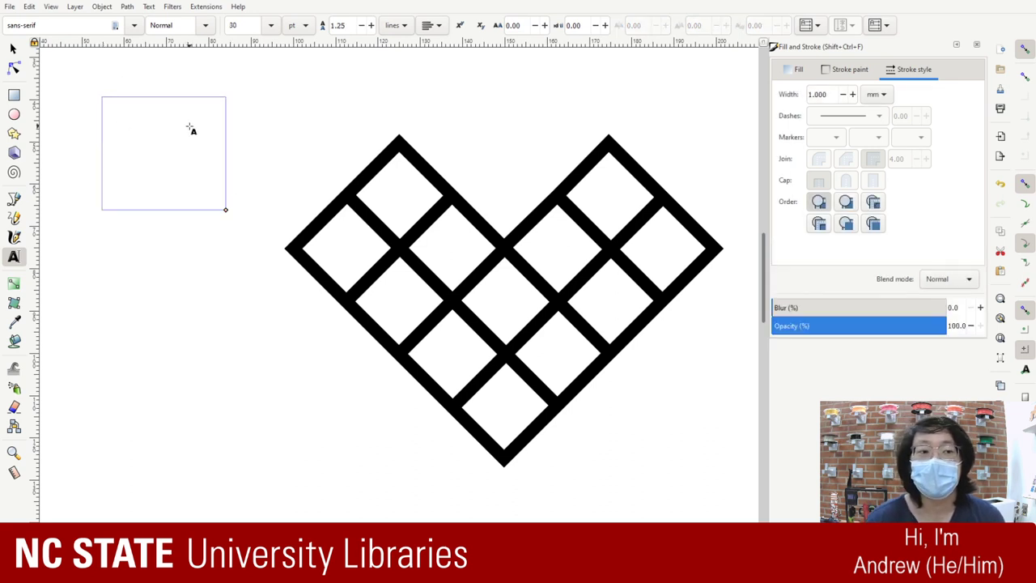
pyautogui.click(362, 26)
pyautogui.click(363, 27)
pyautogui.click(363, 27)
pyautogui.click(363, 27)
pyautogui.click(363, 27)
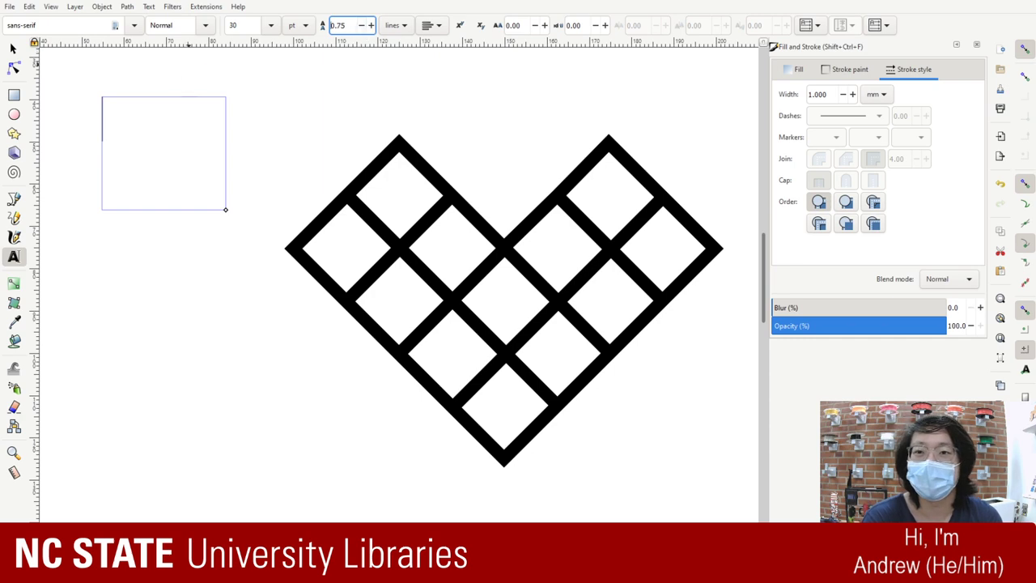
pyautogui.moveTo(227, 210); pyautogui.dragTo(340, 463)
# - Type 'Pros' and 'Simpler' on separate lines, with a new line started below
pyautogui.write('Pros')
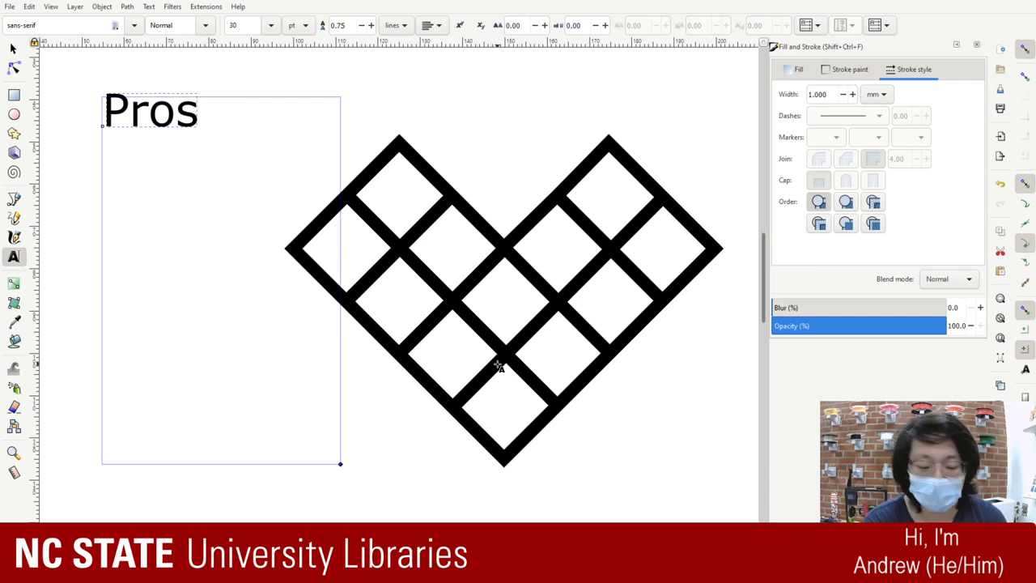
pyautogui.press('Return')
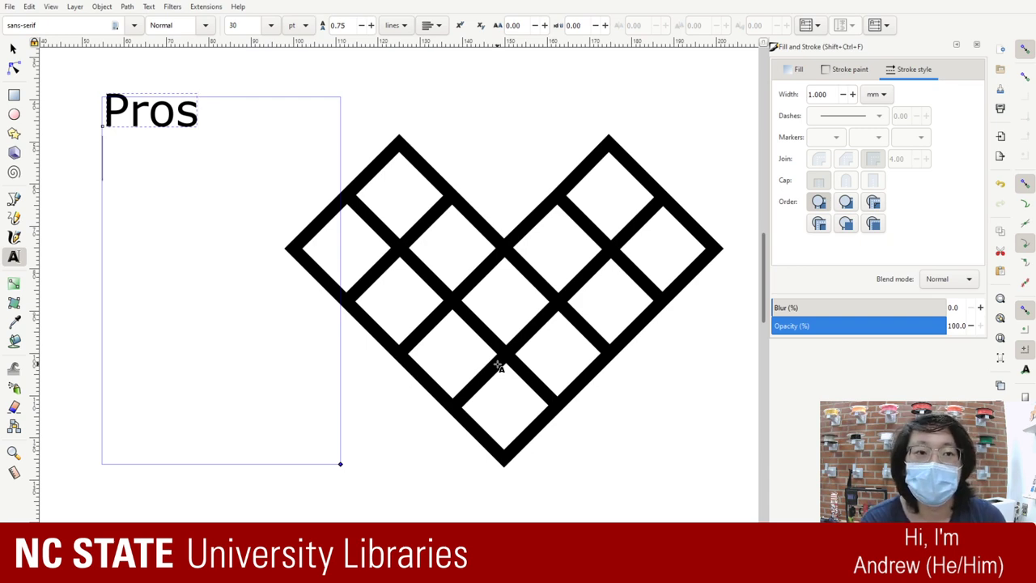
pyautogui.press('Escape')
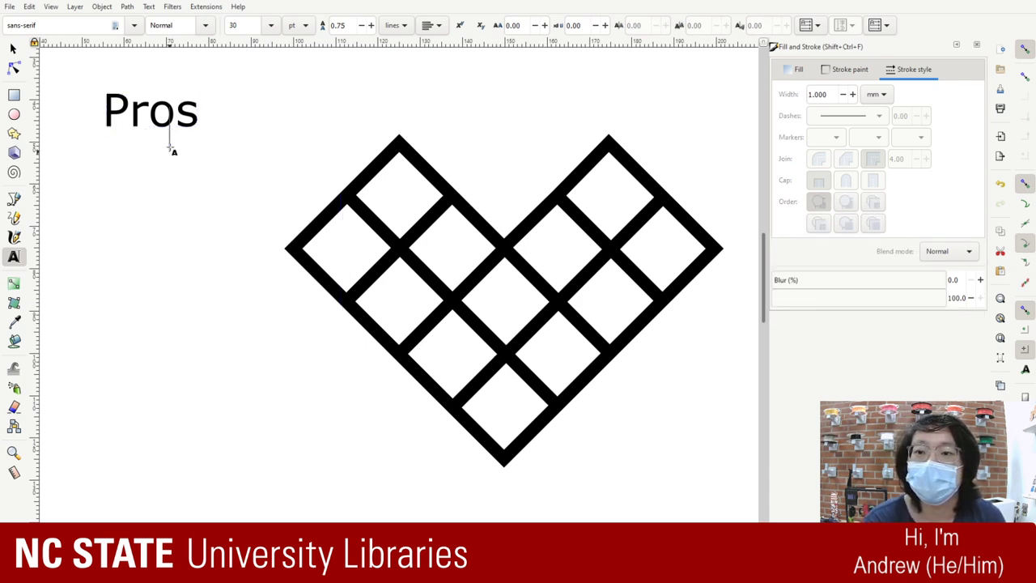
pyautogui.click(175, 117)
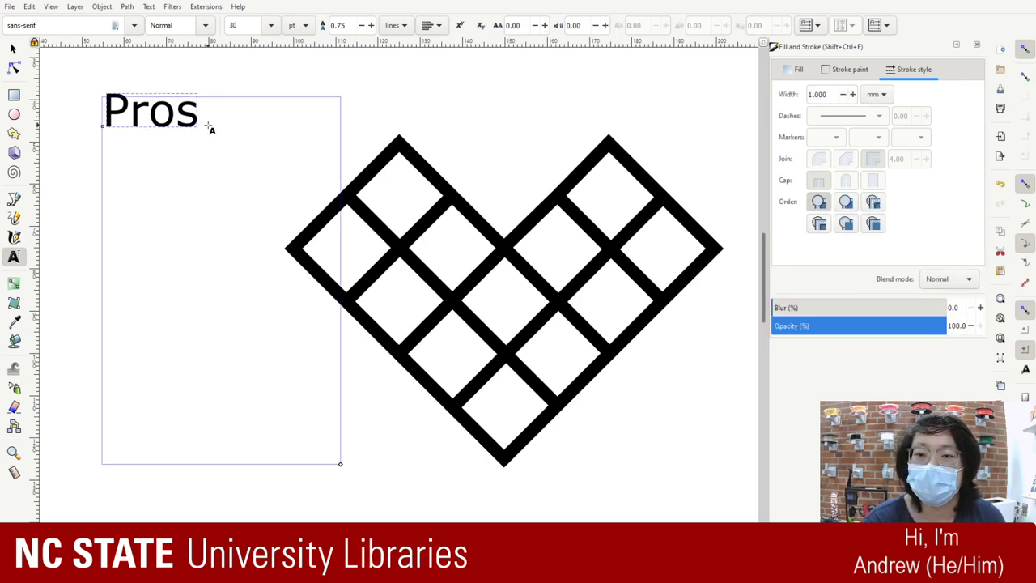
pyautogui.press('Return')
pyautogui.press('Return')
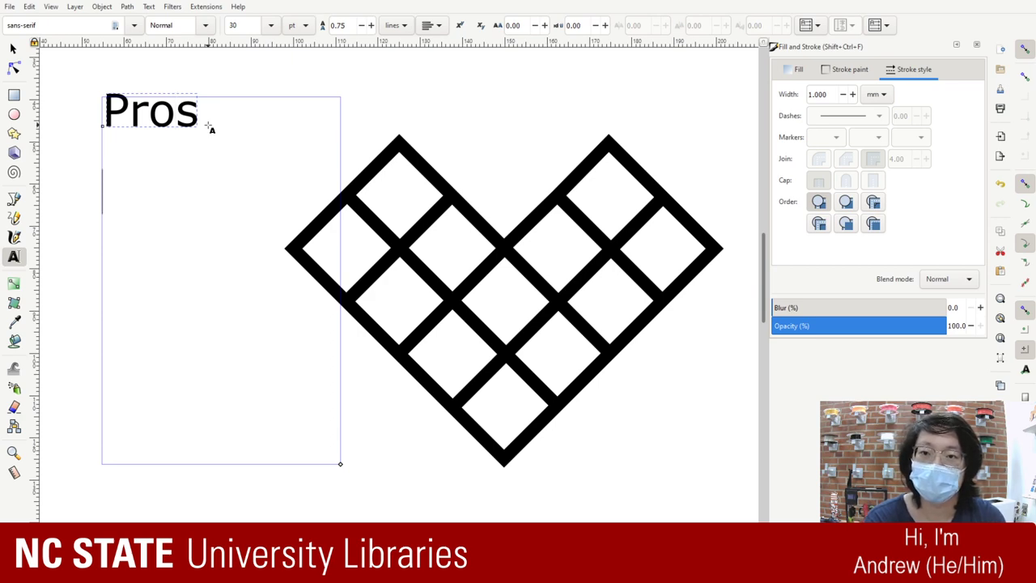
pyautogui.press('BackSpace')
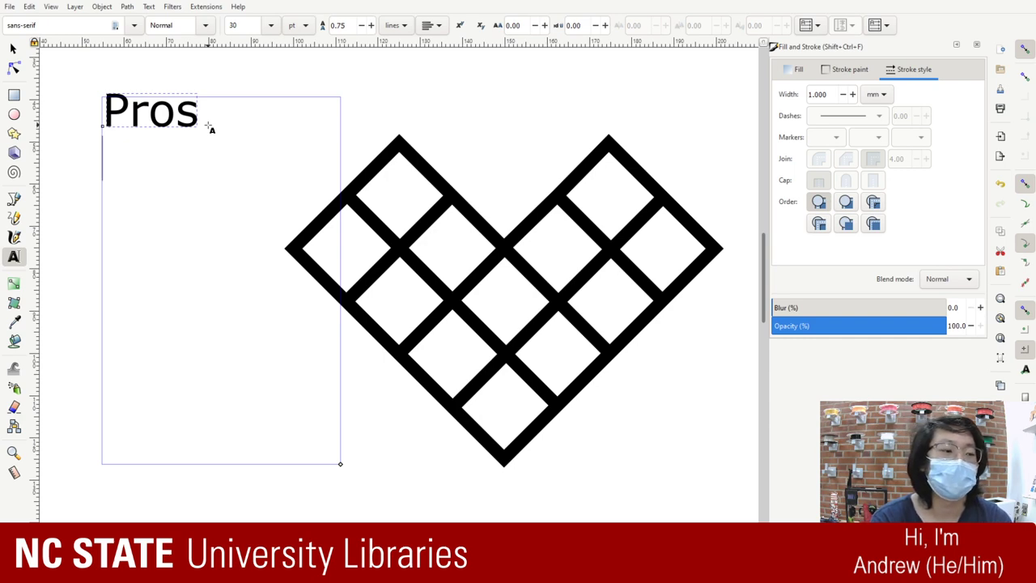
pyautogui.write("it'll")
pyautogui.press('BackSpace')
pyautogui.press('BackSpace')
pyautogui.press('BackSpace')
pyautogui.press('BackSpace')
pyautogui.press('BackSpace')
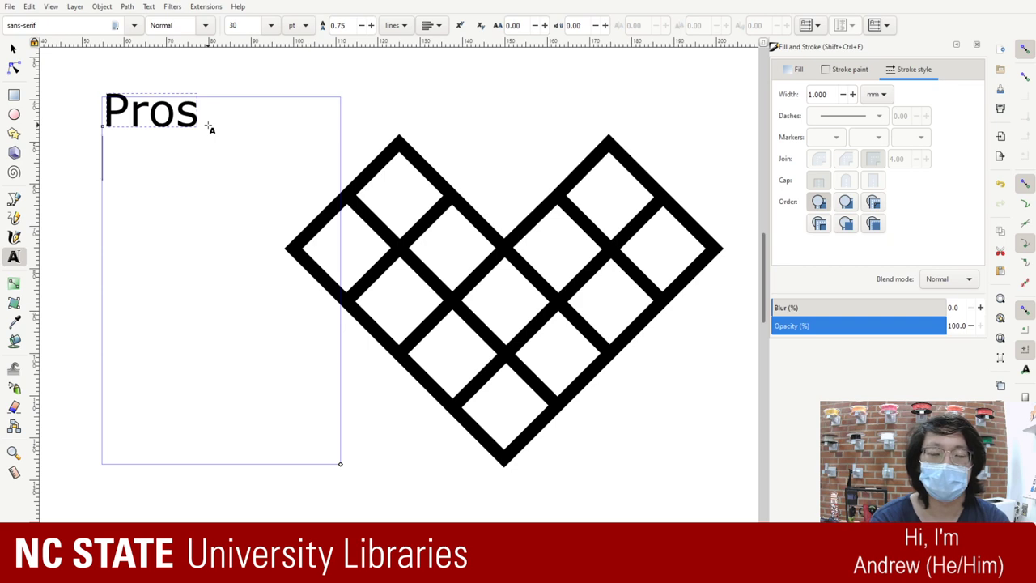
pyautogui.write('Simpler')
pyautogui.press('Return')
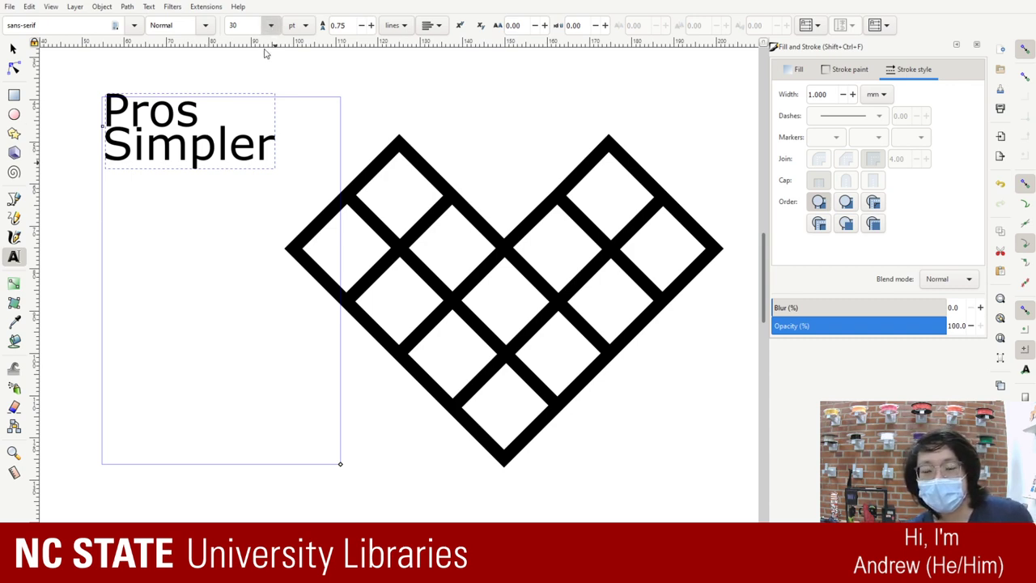
# - Apply 12 pt and add the lines Easier, Less Work, More Efficient, then begin 'Because'
pyautogui.hotkey('ctrl', 'z')
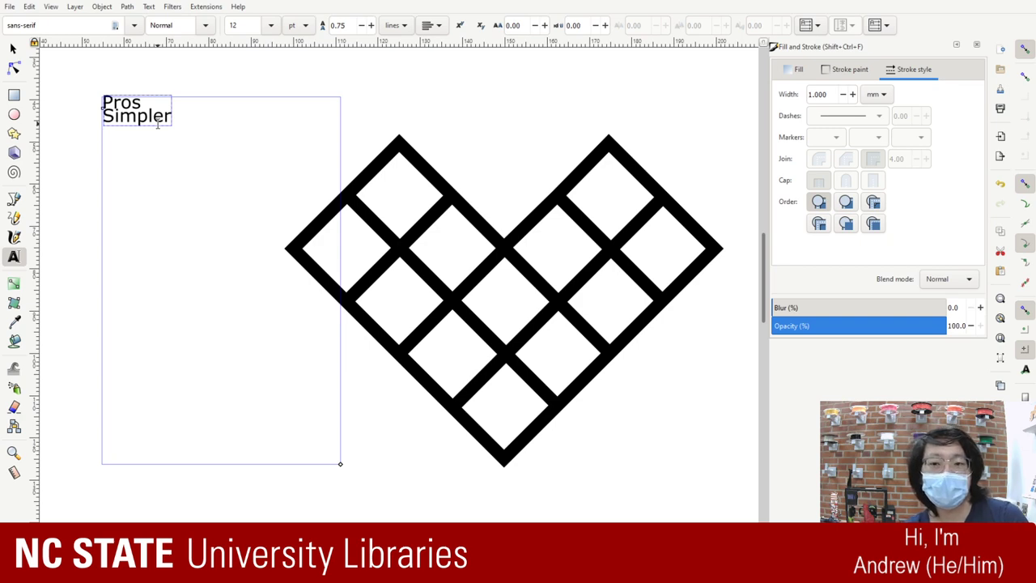
pyautogui.write('Easier')
pyautogui.press('Return')
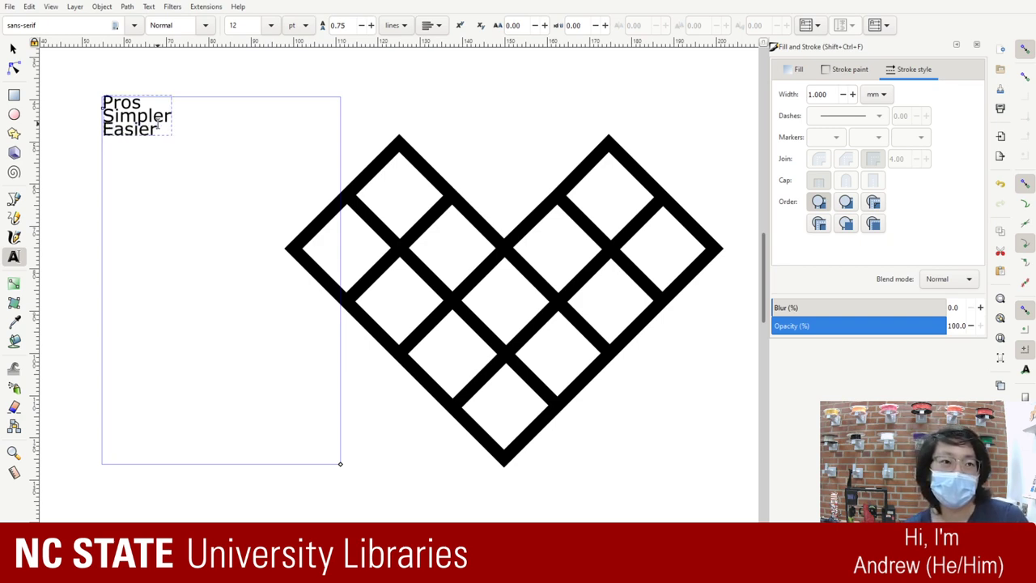
pyautogui.write('Less Work')
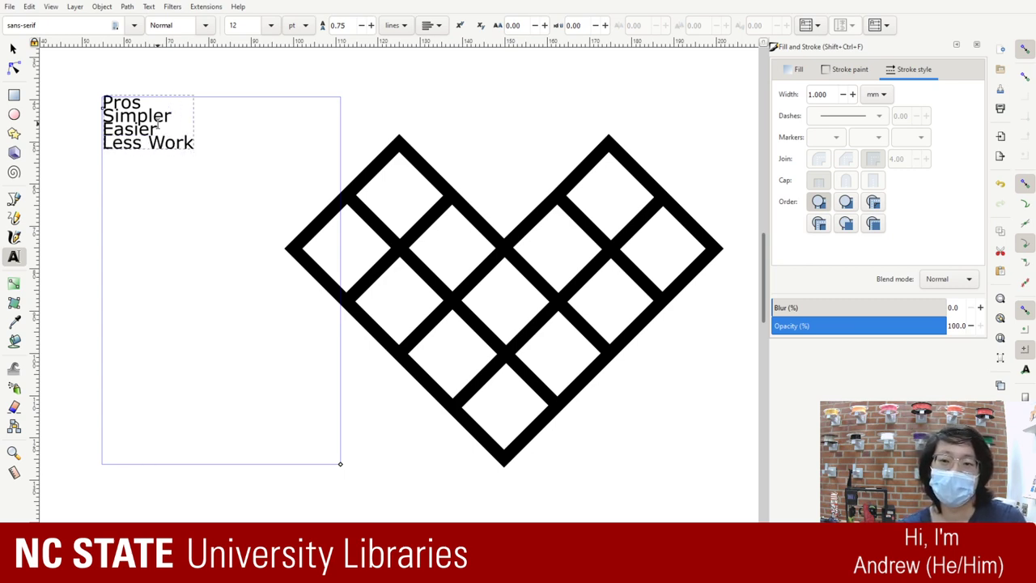
pyautogui.press('Return')
pyautogui.write('More ')
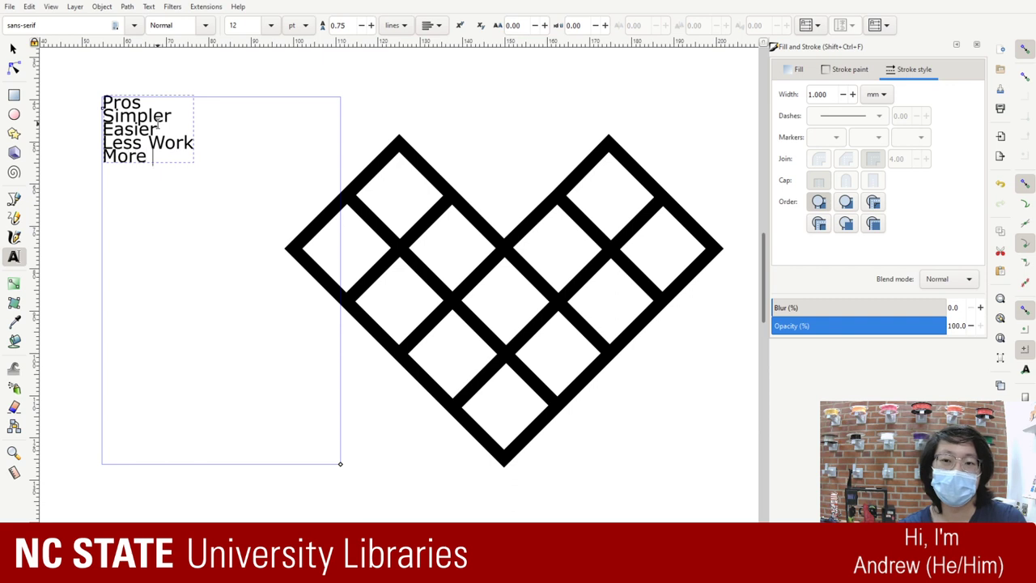
pyautogui.write('eff')
pyautogui.press('BackSpace')
pyautogui.press('BackSpace')
pyautogui.press('BackSpace')
pyautogui.write('Ef')
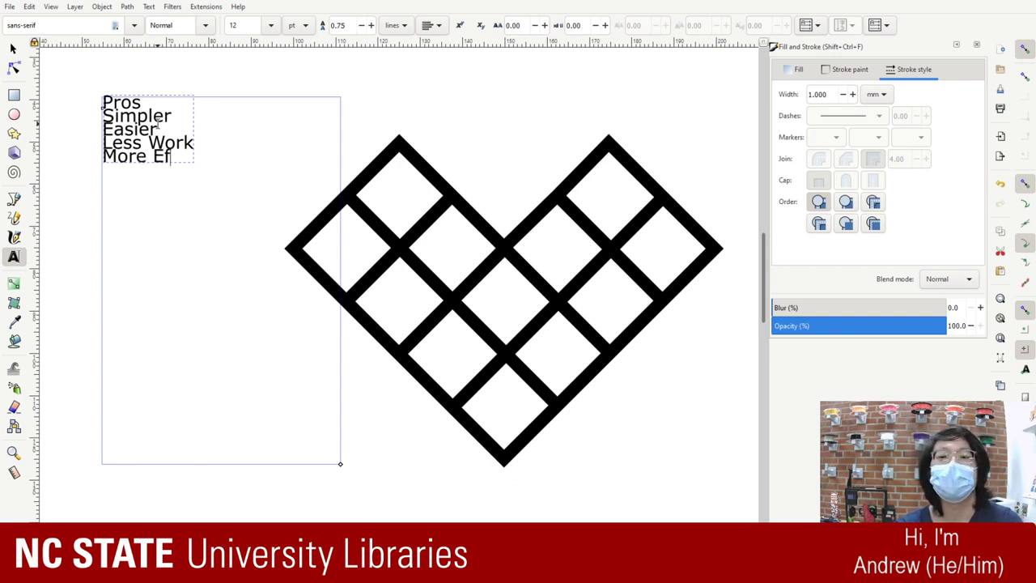
pyautogui.write('ficient')
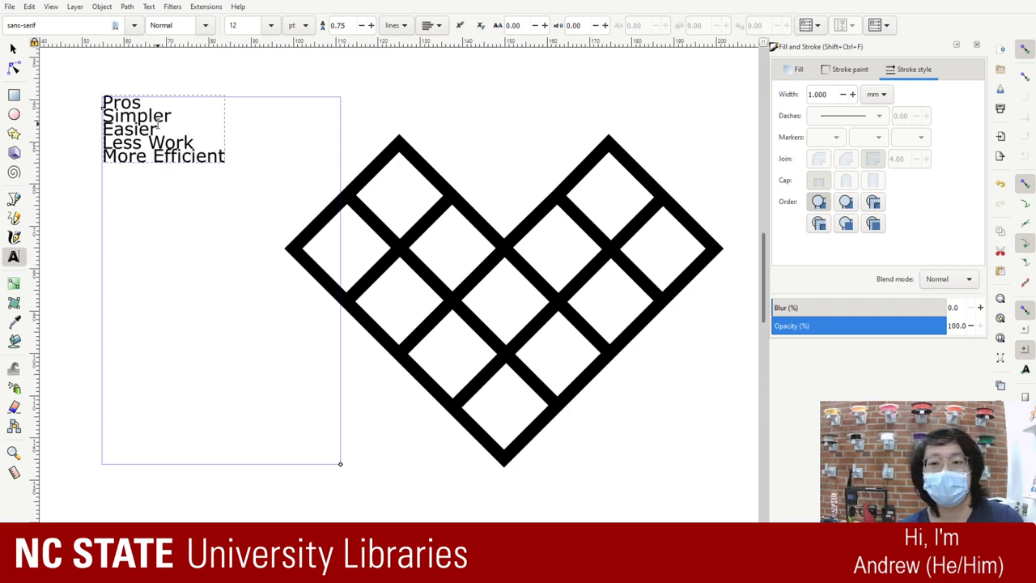
pyautogui.press('Return')
pyautogui.write('Bec')
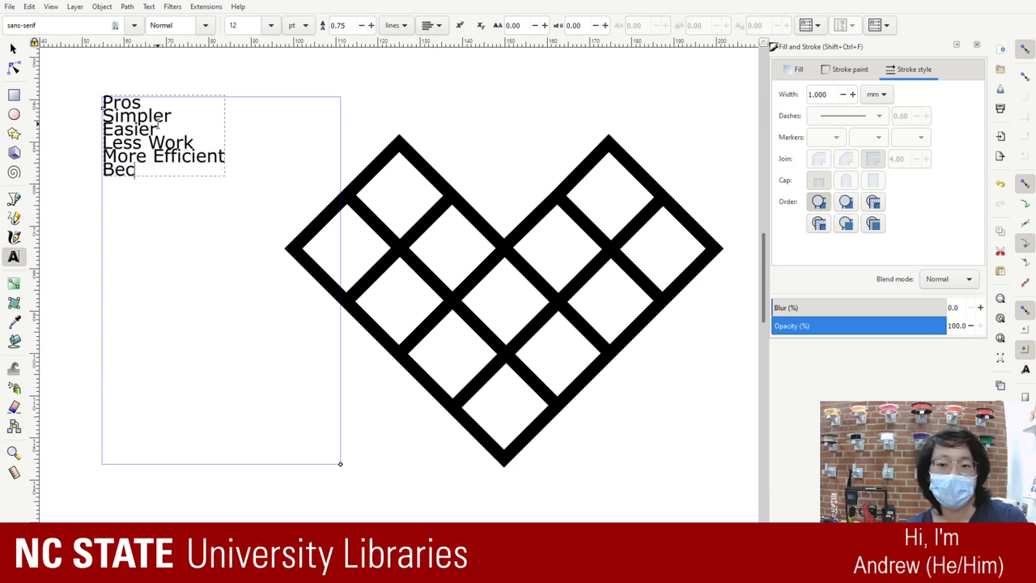
pyautogui.write('ause')
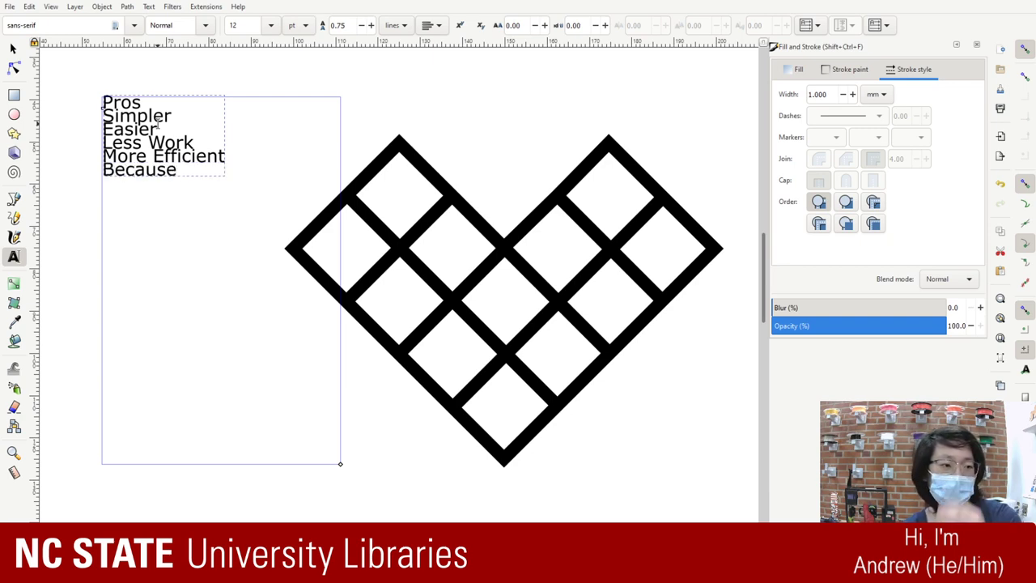
# - Replace the 'Because there is a' line with 'Less risk of tearing/holes' and start a new line
pyautogui.write('there is a')
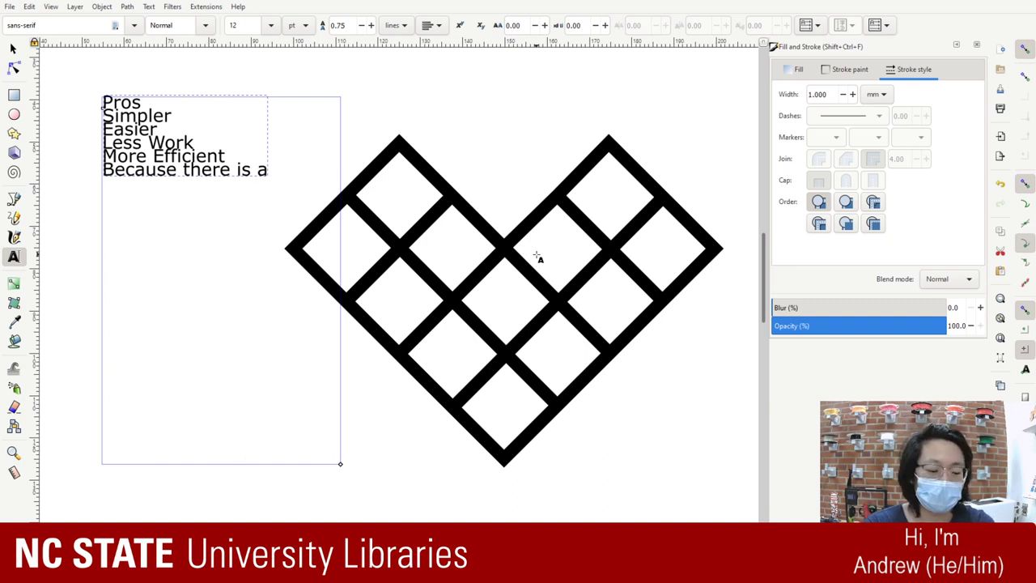
pyautogui.press('BackSpace')
pyautogui.press('BackSpace')
pyautogui.press('BackSpace')
pyautogui.press('BackSpace')
pyautogui.press('BackSpace')
pyautogui.press('BackSpace')
pyautogui.press('BackSpace')
pyautogui.press('BackSpace')
pyautogui.press('BackSpace')
pyautogui.press('BackSpace')
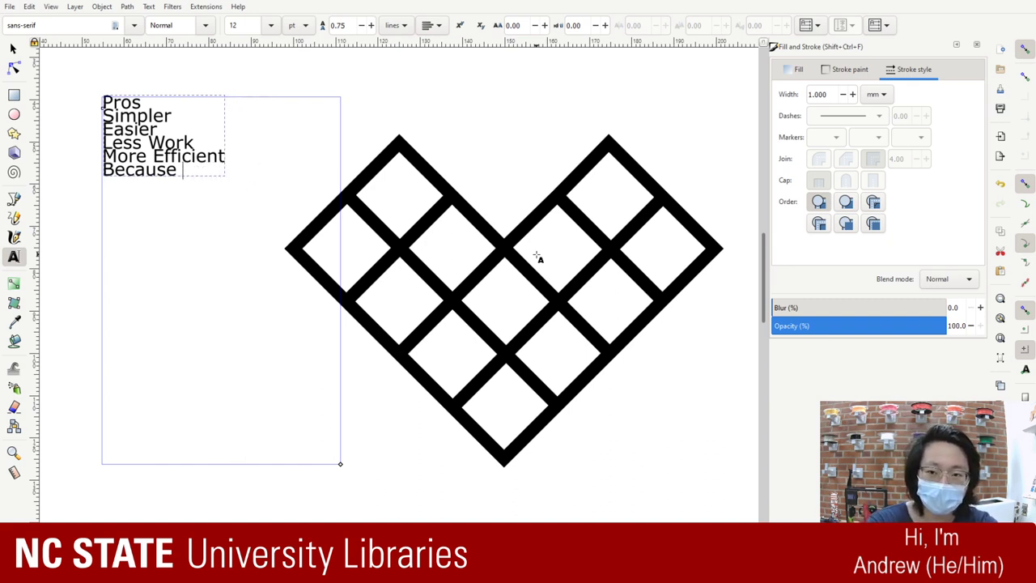
pyautogui.press('BackSpace')
pyautogui.press('BackSpace')
pyautogui.press('BackSpace')
pyautogui.press('BackSpace')
pyautogui.press('BackSpace')
pyautogui.press('BackSpace')
pyautogui.press('BackSpace')
pyautogui.press('BackSpace')
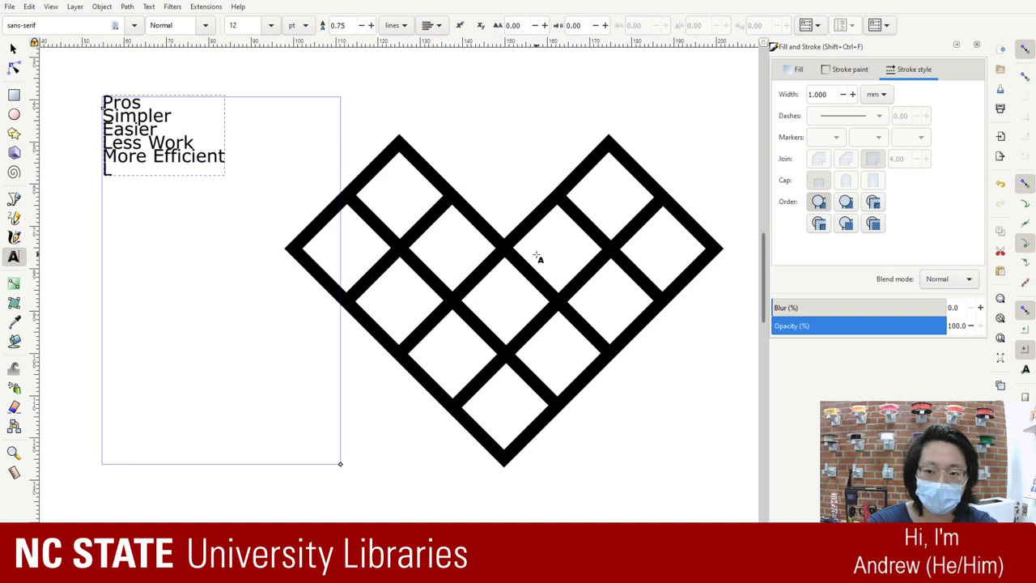
pyautogui.write('Less risk of ')
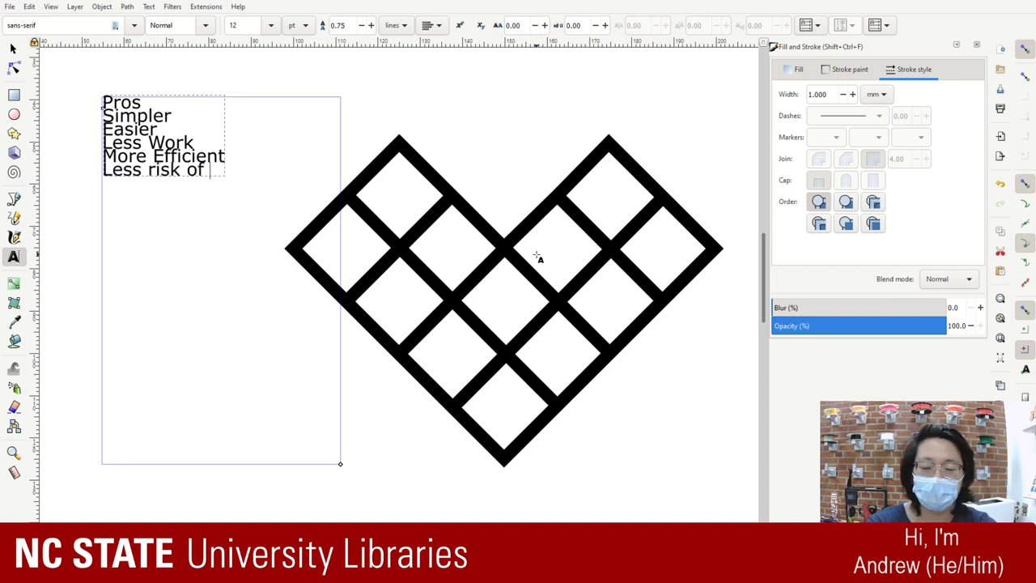
pyautogui.write('te')
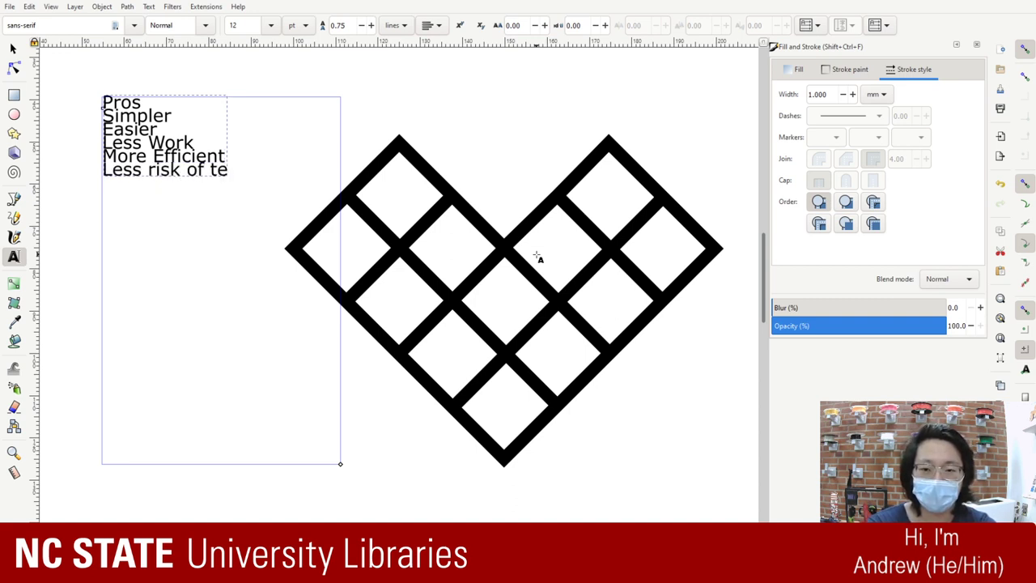
pyautogui.write('aring.')
pyautogui.press('BackSpace')
pyautogui.write('/')
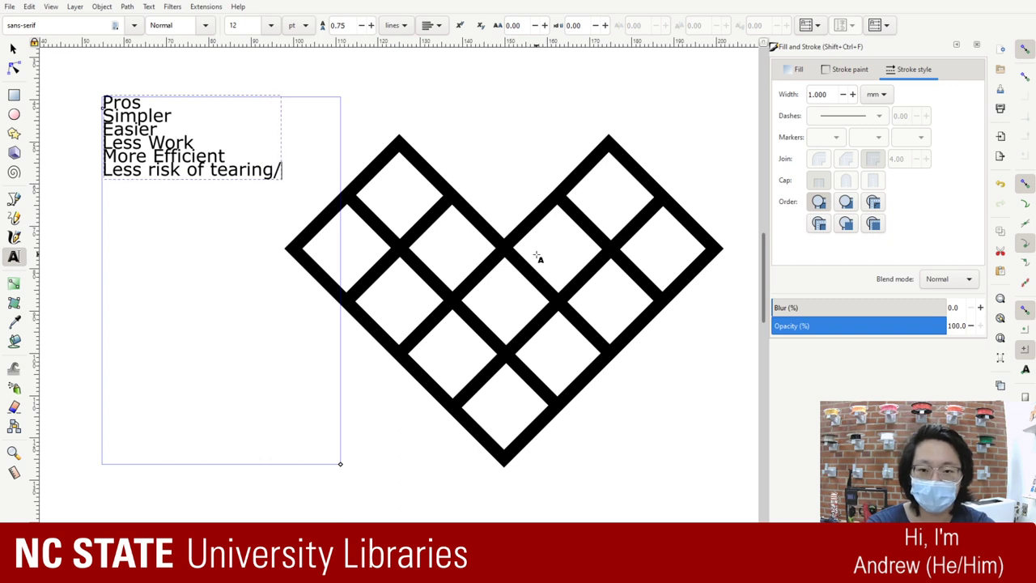
pyautogui.write('holes')
pyautogui.press('Return')
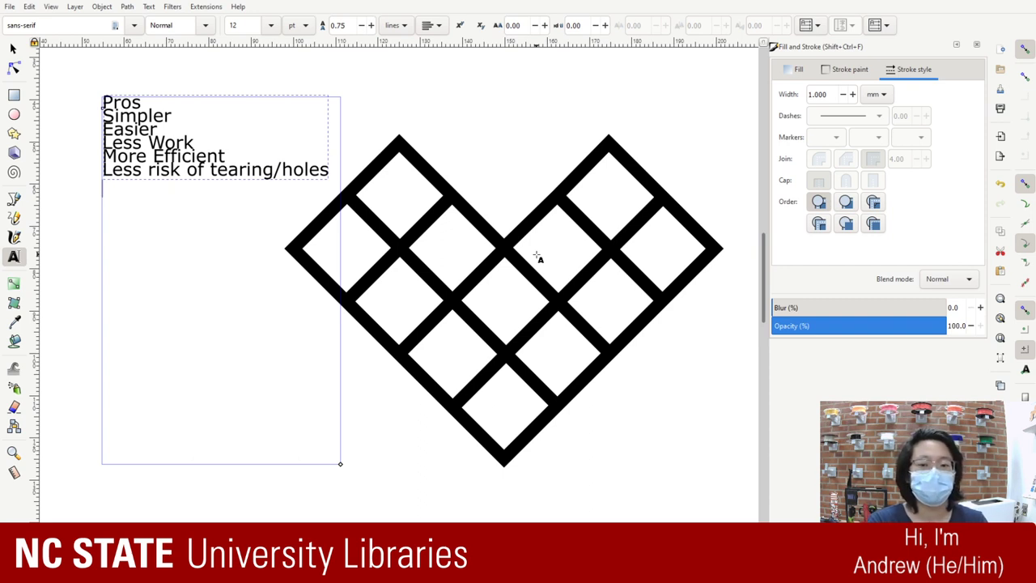
# - Add the line 'Probably less margins' to the pros list and start another line
pyautogui.click(322, 162)
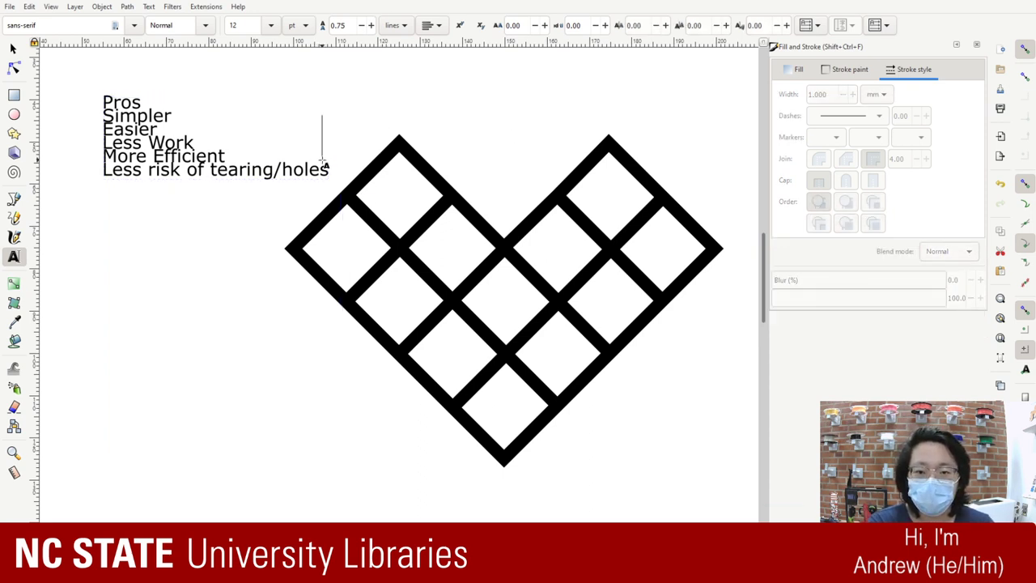
pyautogui.click(325, 168)
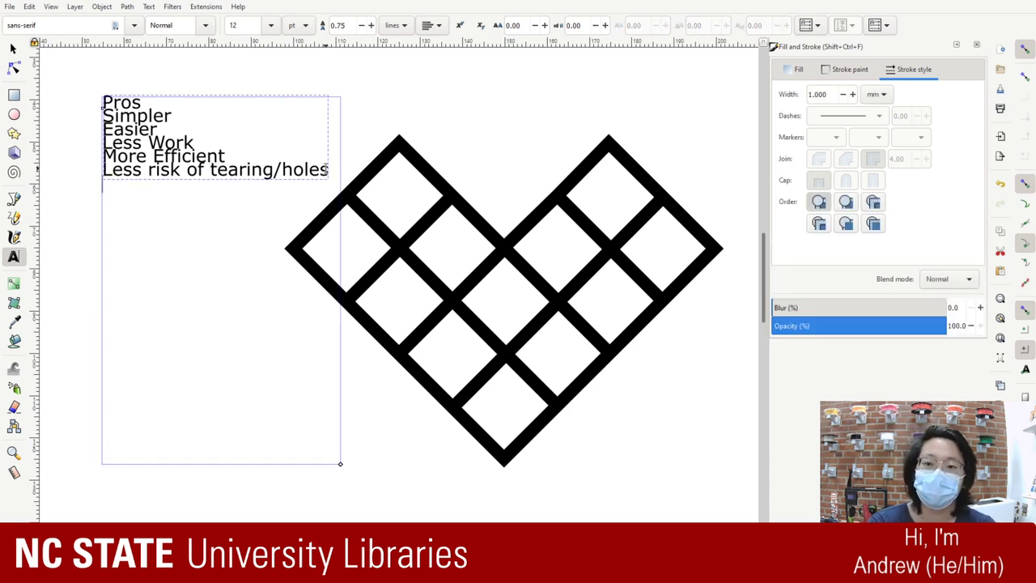
pyautogui.write('No')
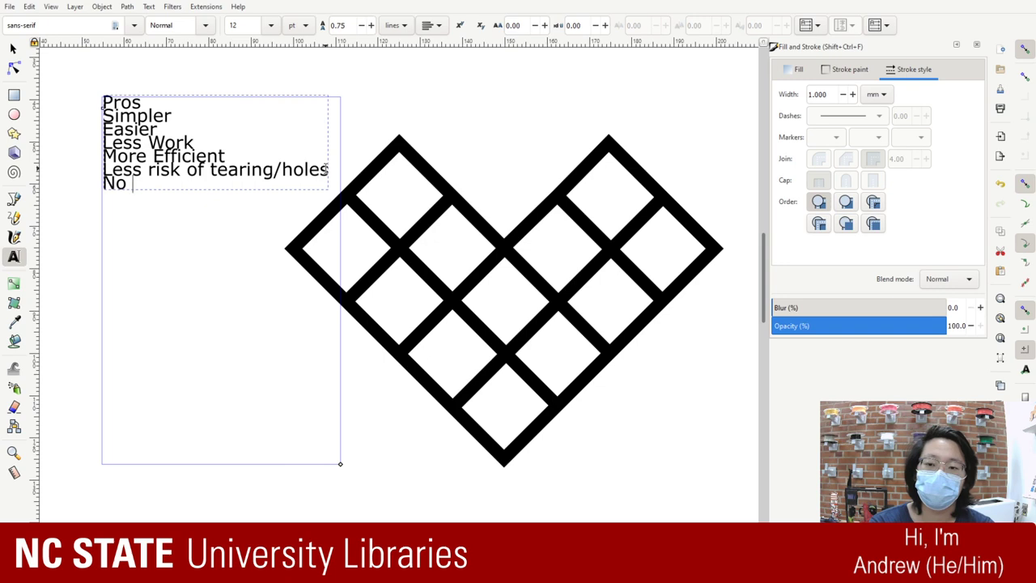
pyautogui.press('BackSpace')
pyautogui.press('BackSpace')
pyautogui.press('BackSpace')
pyautogui.write('Pr')
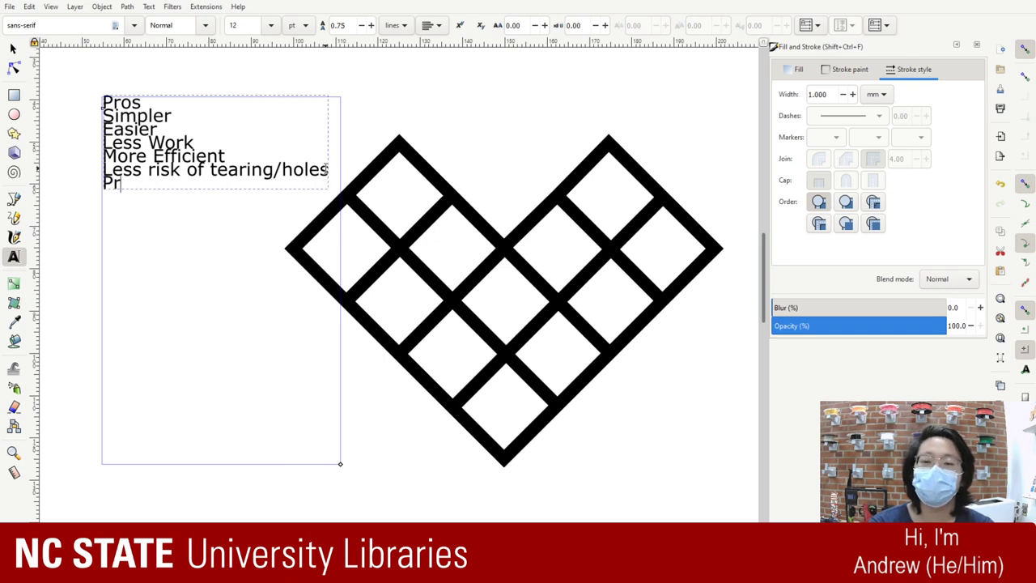
pyautogui.write('obably less')
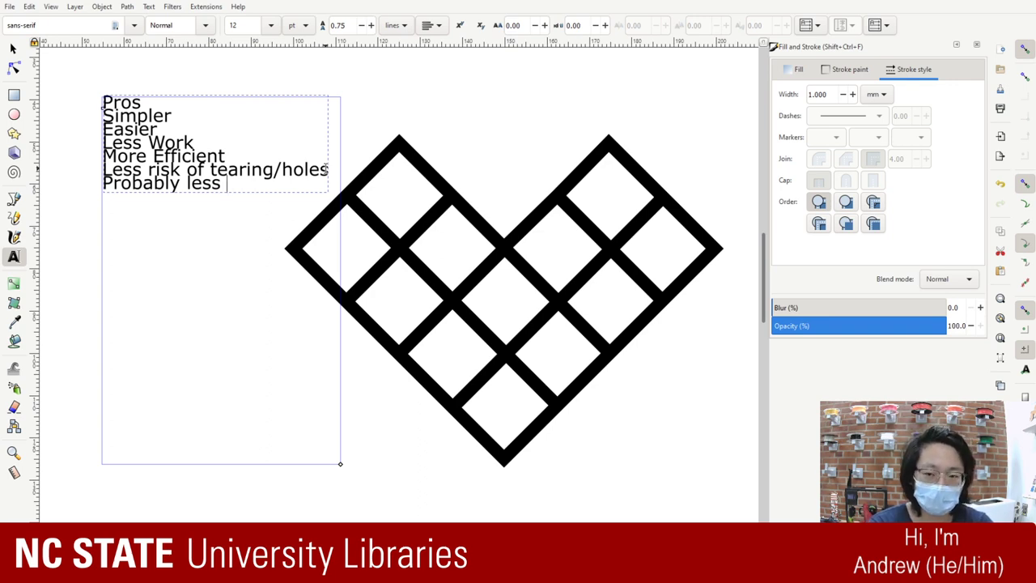
pyautogui.write('margins')
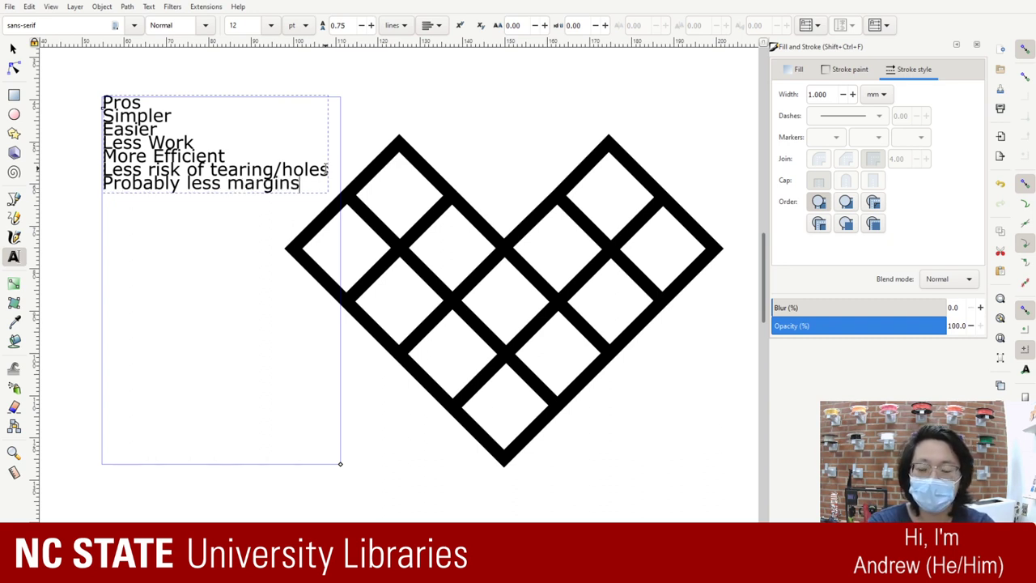
pyautogui.press('Return')
pyautogui.write('p')
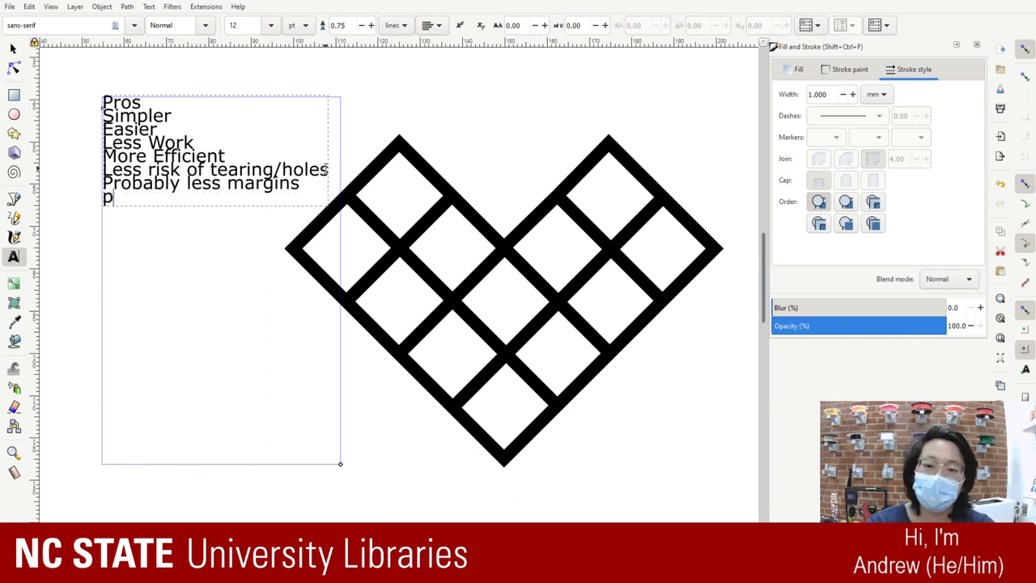
pyautogui.write('robab')
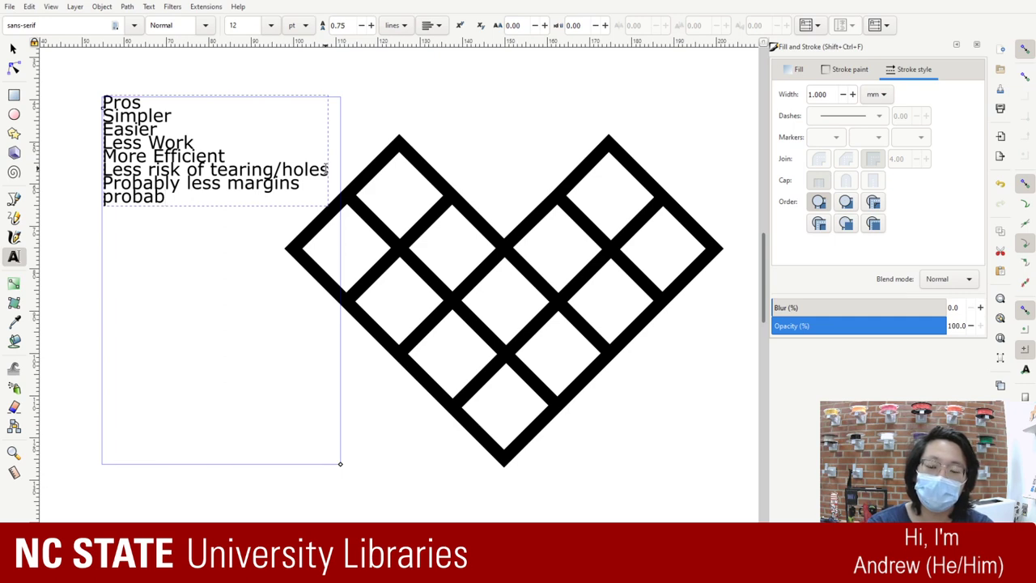
pyautogui.press('BackSpace')
pyautogui.press('BackSpace')
pyautogui.press('BackSpace')
pyautogui.press('BackSpace')
pyautogui.press('BackSpace')
pyautogui.press('BackSpace')
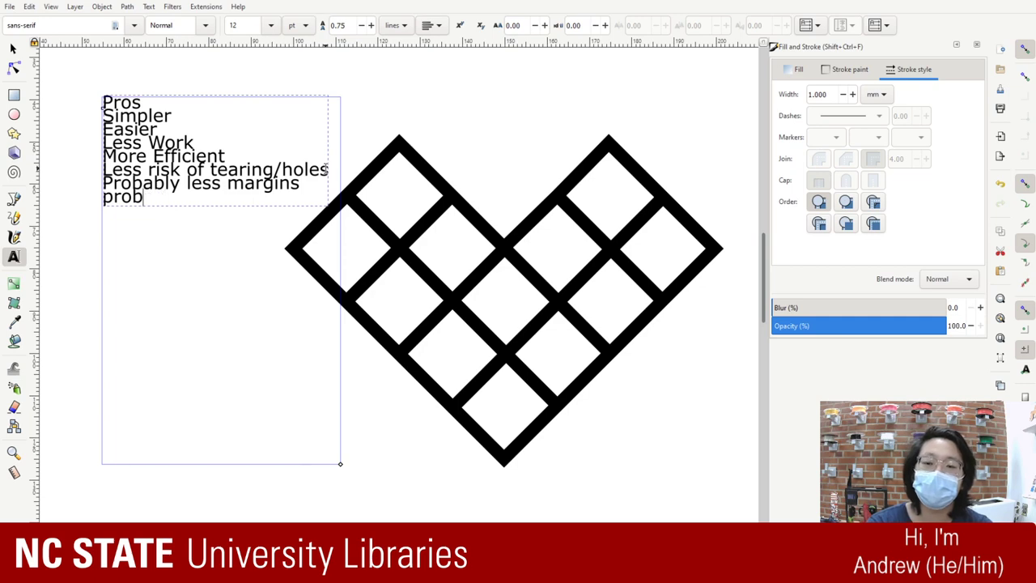
# - Enter 'shorter' on the empty last line of the pros list
pyautogui.write('shorter')
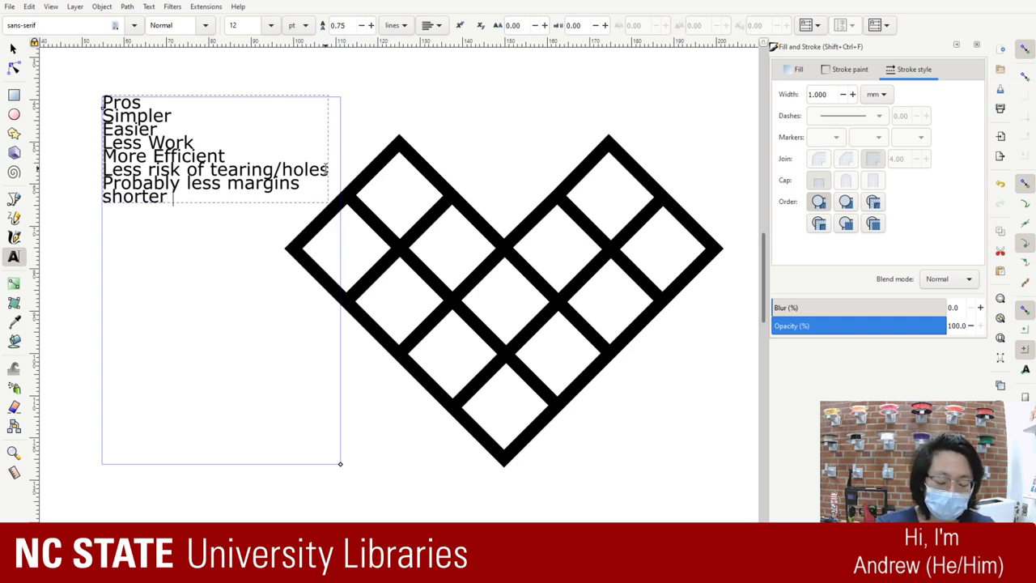
# - Extend the last line to read 'shorter time frame'
pyautogui.write('time frame')
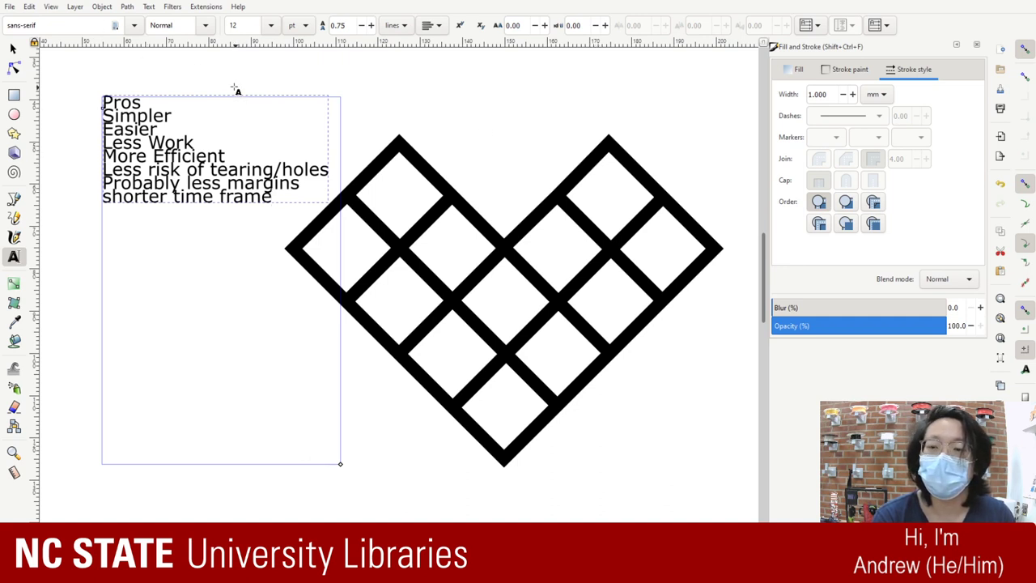
pyautogui.click(13, 49)
pyautogui.click(460, 204)
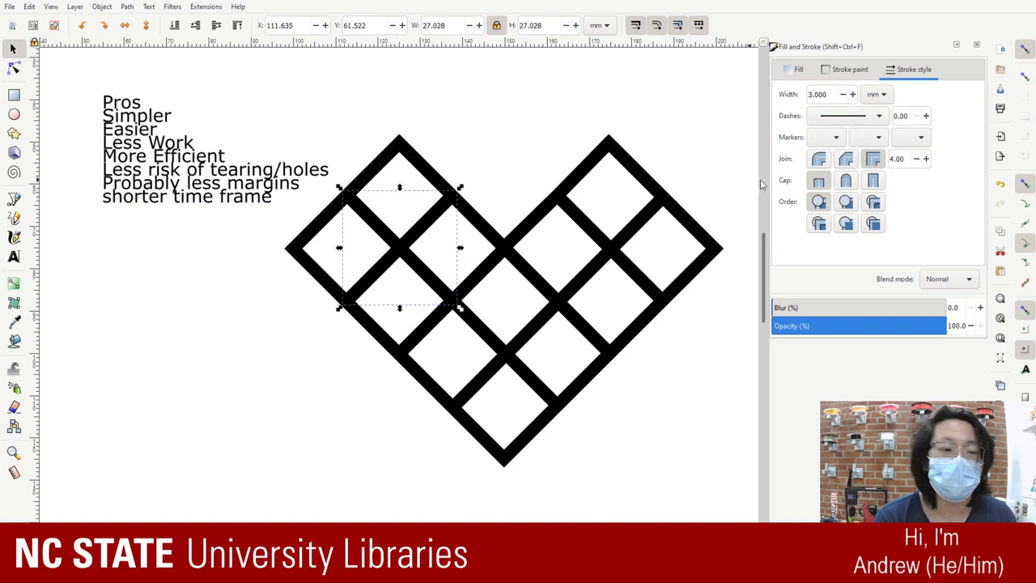
pyautogui.click(499, 156)
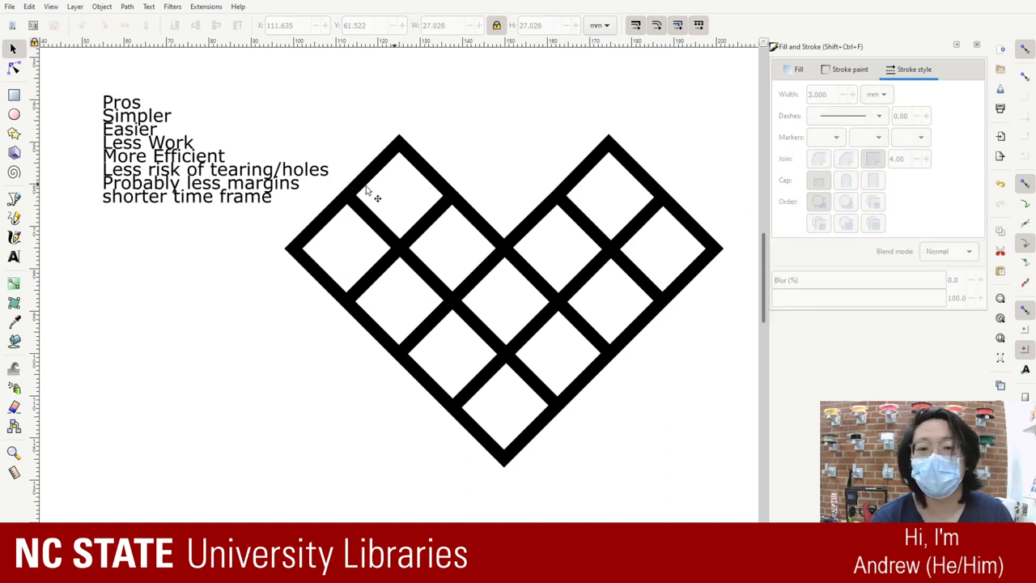
pyautogui.click(450, 221)
pyautogui.click(16, 68)
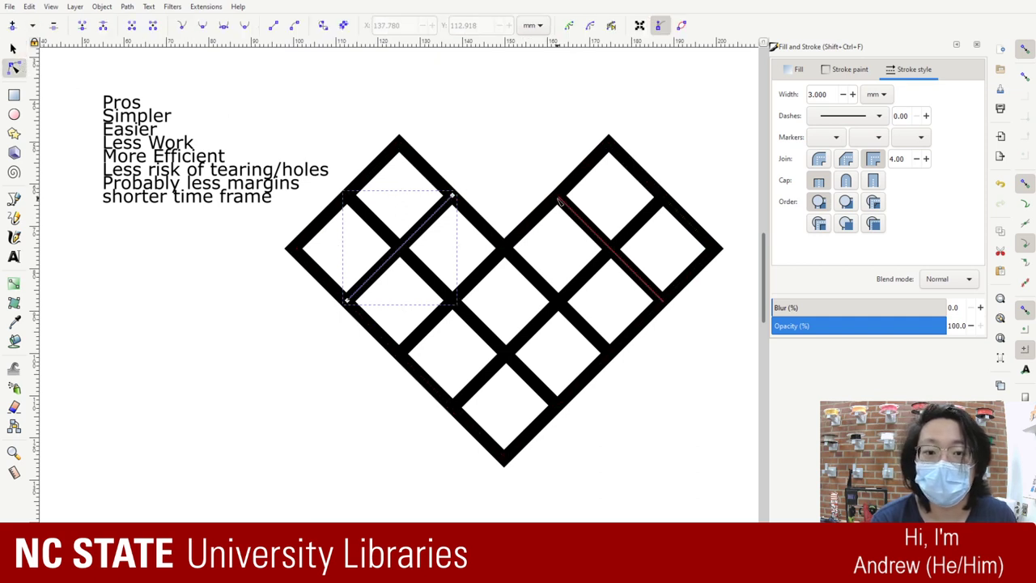
pyautogui.click(433, 213)
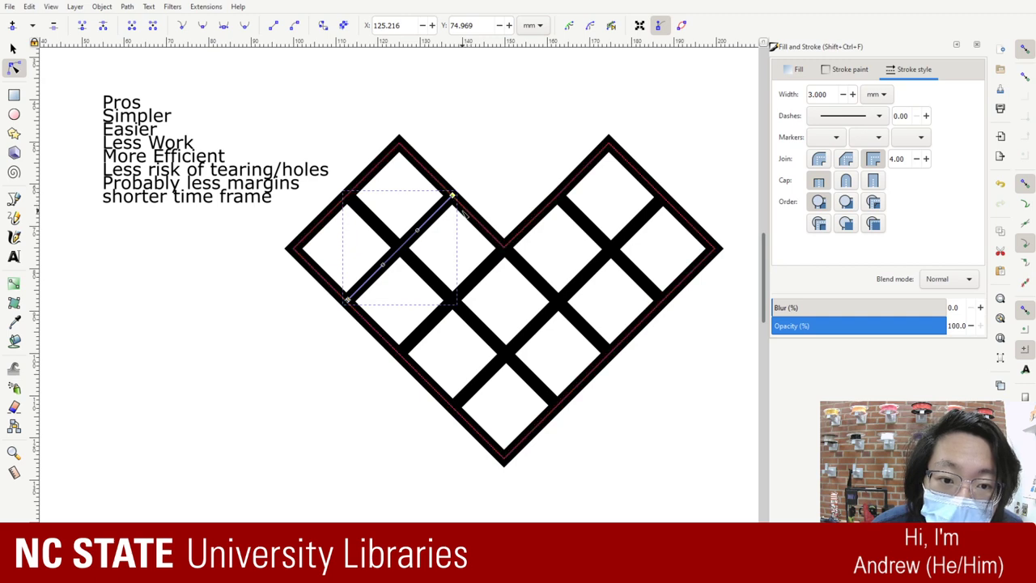
pyautogui.click(466, 213)
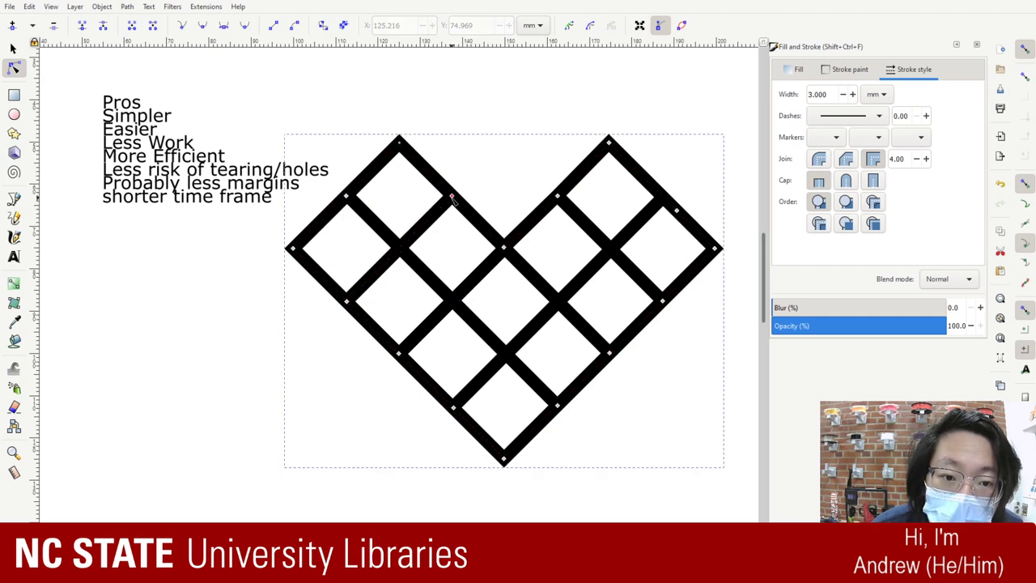
pyautogui.click(451, 196)
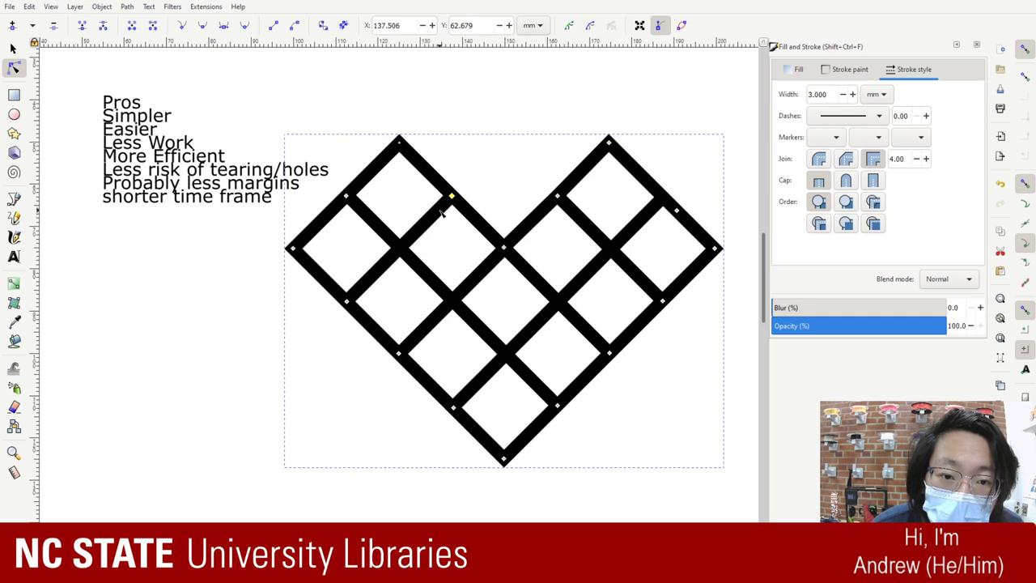
pyautogui.click(409, 258)
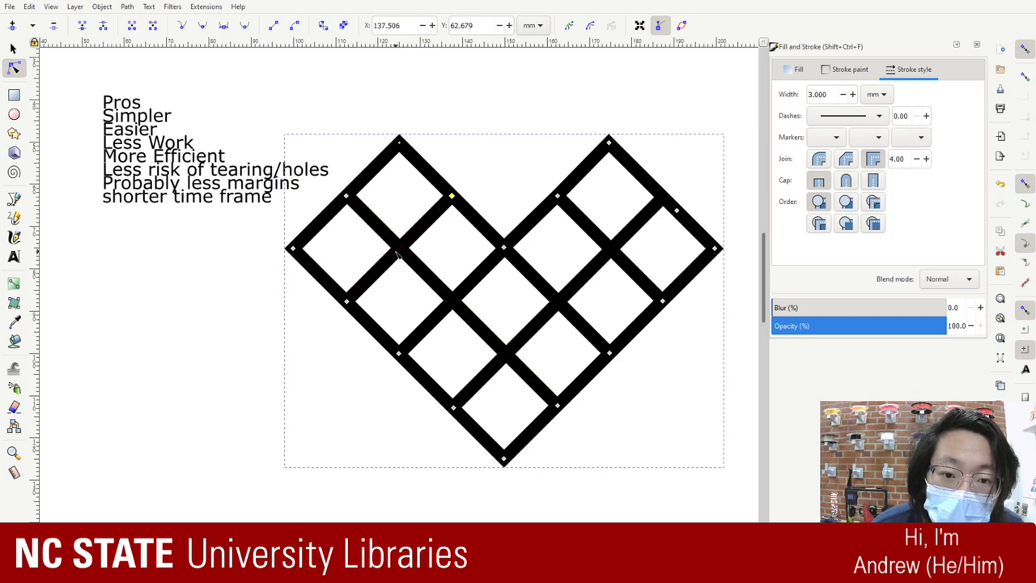
pyautogui.press('Escape')
pyautogui.click(452, 197)
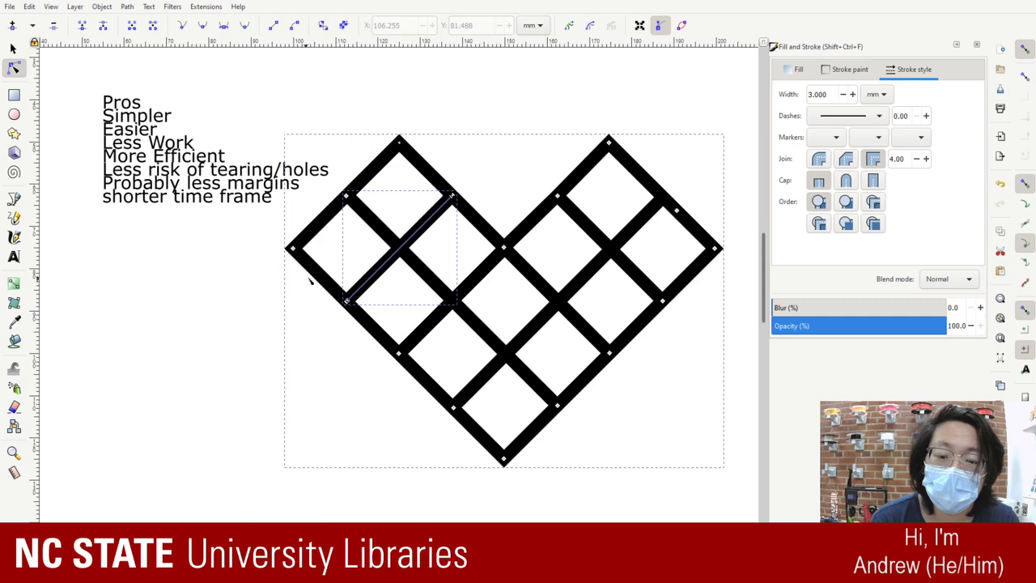
pyautogui.click(13, 48)
pyautogui.click(248, 117)
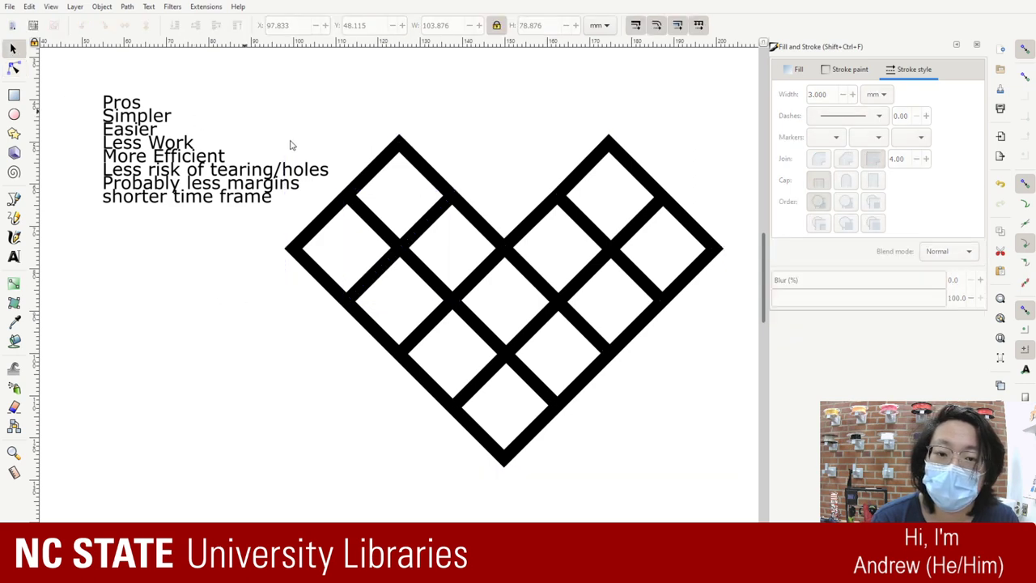
pyautogui.click(429, 243)
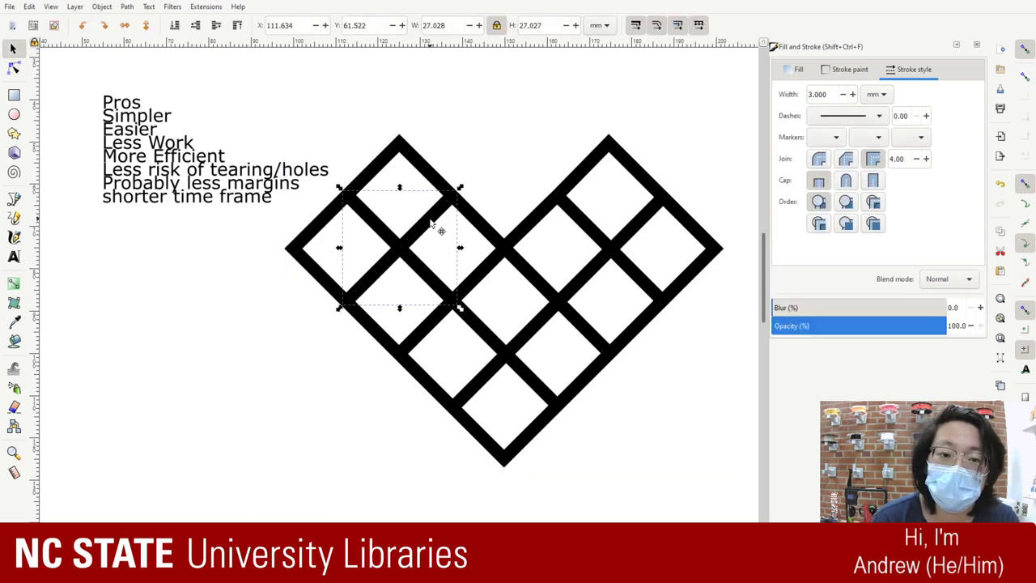
pyautogui.moveTo(441, 229)
pyautogui.mouseDown()
pyautogui.moveTo(413, 223)
pyautogui.moveTo(430, 199)
pyautogui.moveTo(459, 204)
pyautogui.moveTo(506, 145)
pyautogui.moveTo(539, 134)
pyautogui.mouseUp()
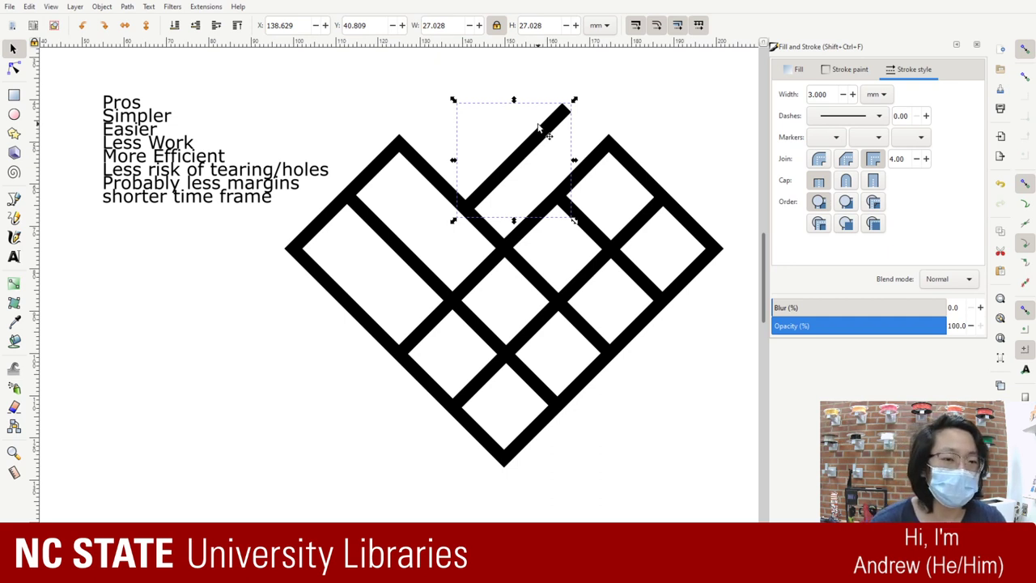
pyautogui.moveTo(547, 139)
pyautogui.mouseDown()
pyautogui.moveTo(477, 168)
pyautogui.moveTo(423, 217)
pyautogui.moveTo(440, 223)
pyautogui.mouseUp()
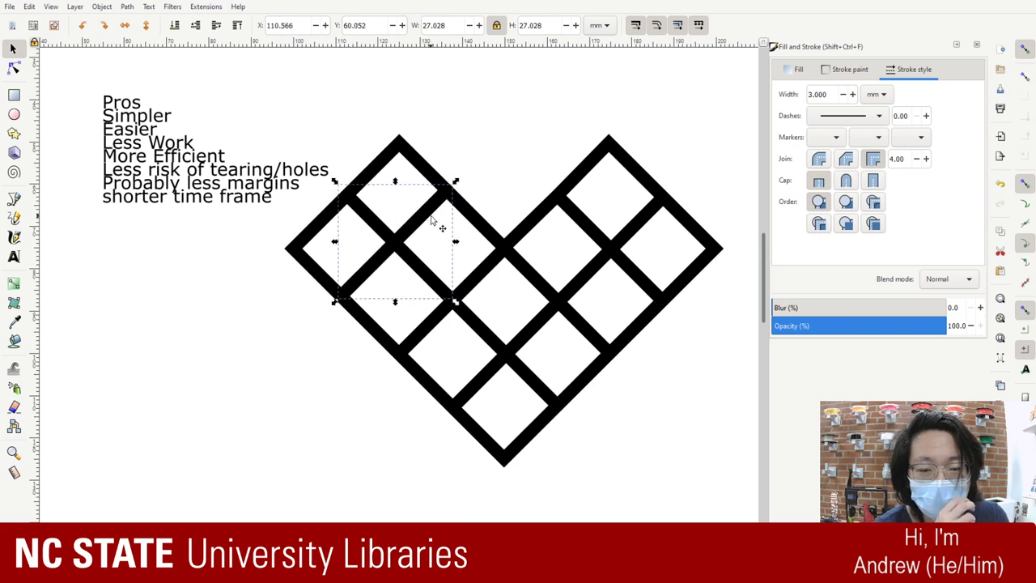
pyautogui.hotkey('ctrl', 'z')
pyautogui.hotkey('ctrl', 'shift', 'z')
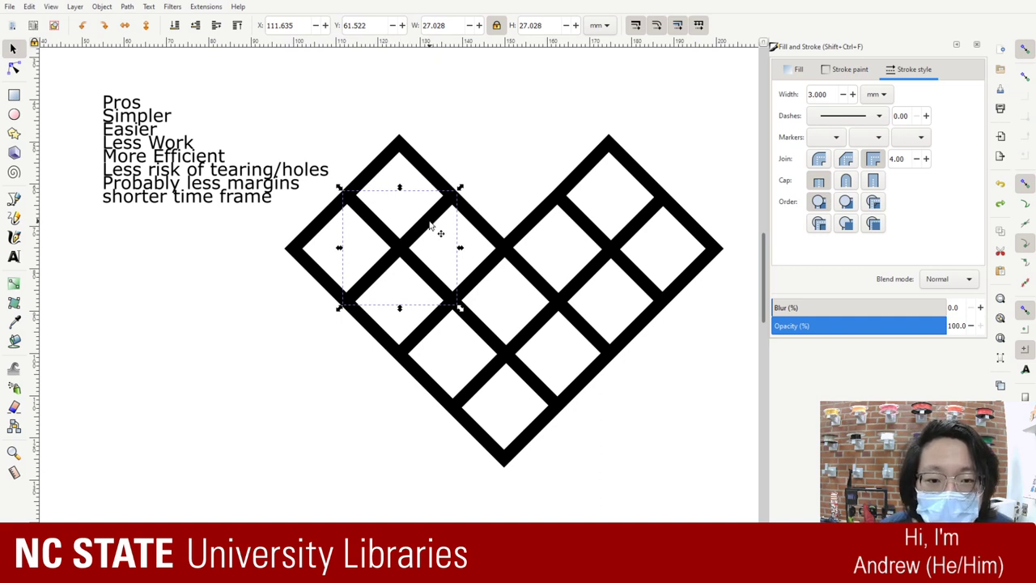
# - Nudge the upper-left lattice bar down and left to X 109.497, Y 62.858 mm
pyautogui.moveTo(430, 225)
pyautogui.mouseDown()
pyautogui.moveTo(426, 236)
pyautogui.moveTo(420, 229)
pyautogui.mouseUp()
pyautogui.click(14, 68)
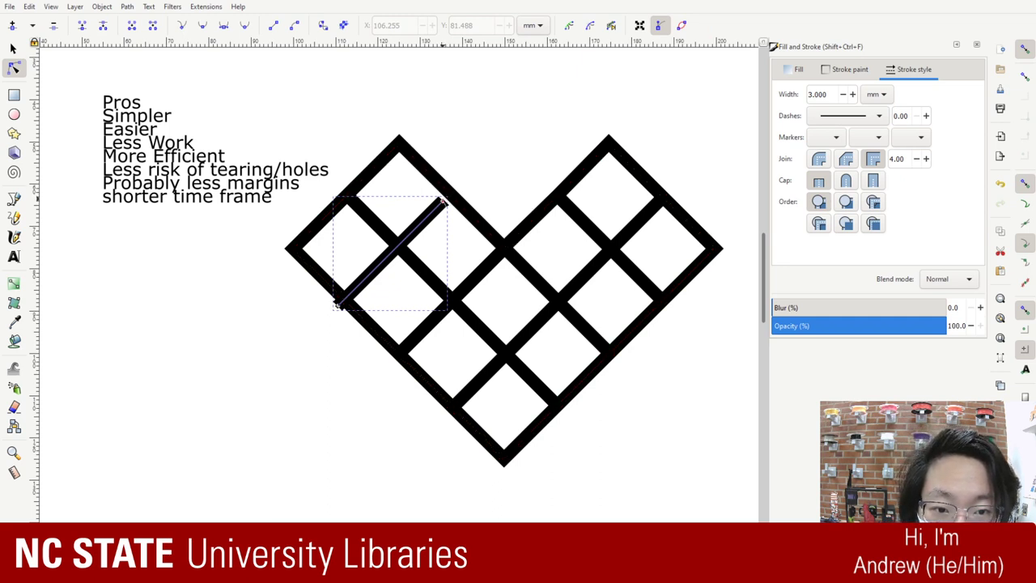
pyautogui.click(444, 201)
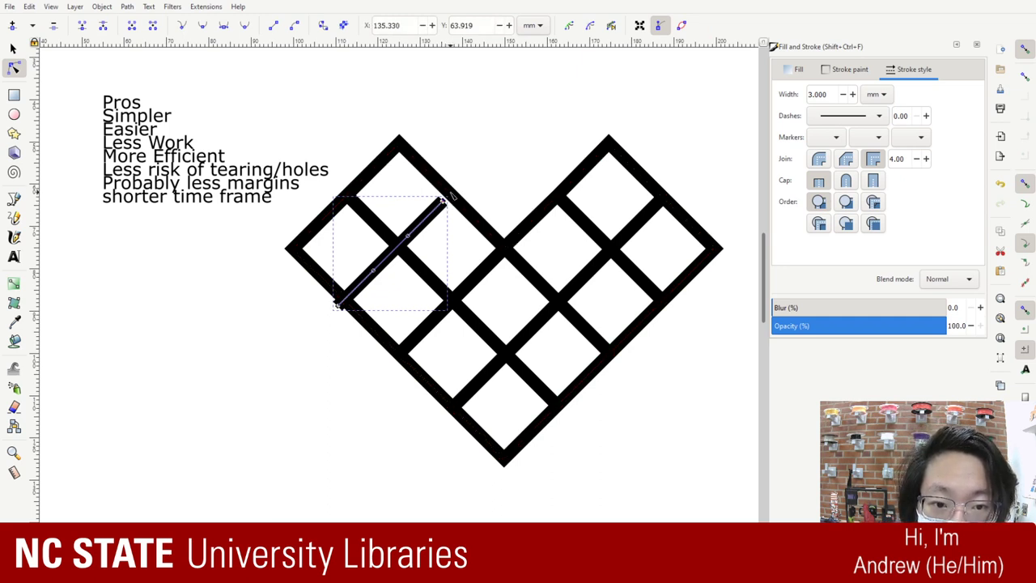
pyautogui.keyDown('shift'); pyautogui.click(452, 196); pyautogui.keyUp('shift')
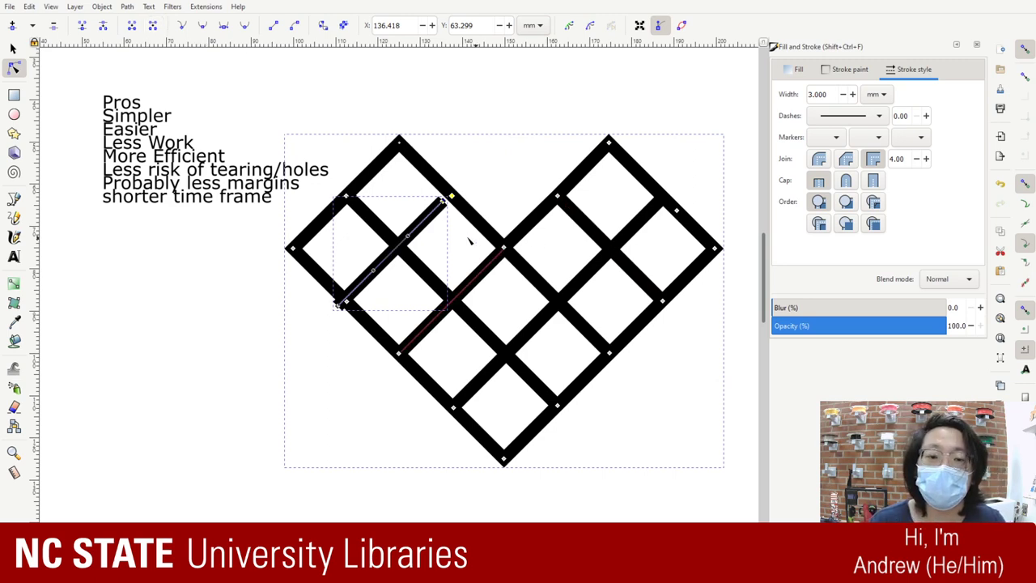
# - Move the upper-left diagonal bar out of the heart to the lower left
pyautogui.click(13, 49)
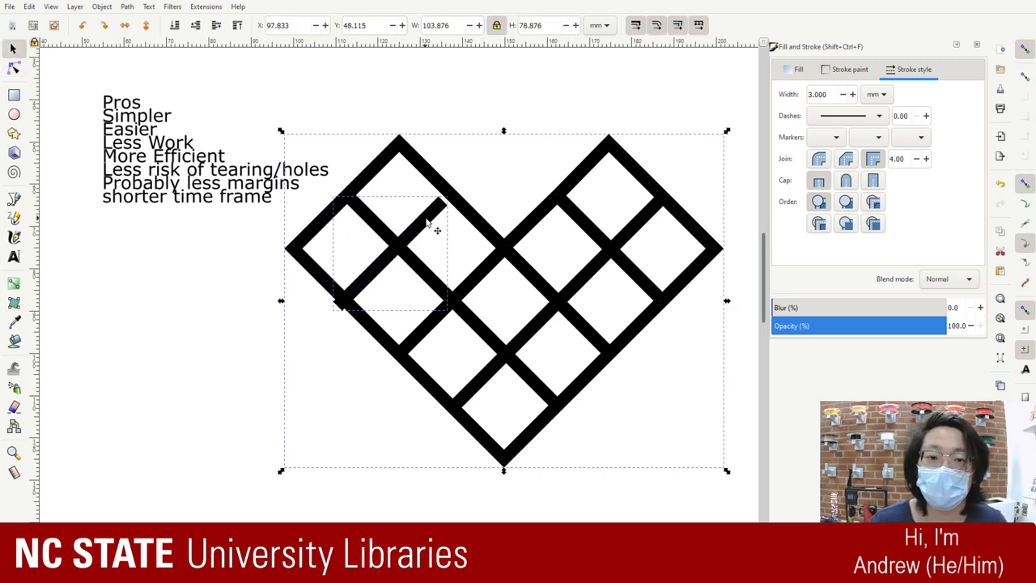
pyautogui.moveTo(438, 227)
pyautogui.mouseDown()
pyautogui.moveTo(474, 226)
pyautogui.moveTo(413, 119)
pyautogui.moveTo(405, 76)
pyautogui.moveTo(478, 81)
pyautogui.mouseUp()
pyautogui.moveTo(525, 124); pyautogui.dragTo(494, 188)
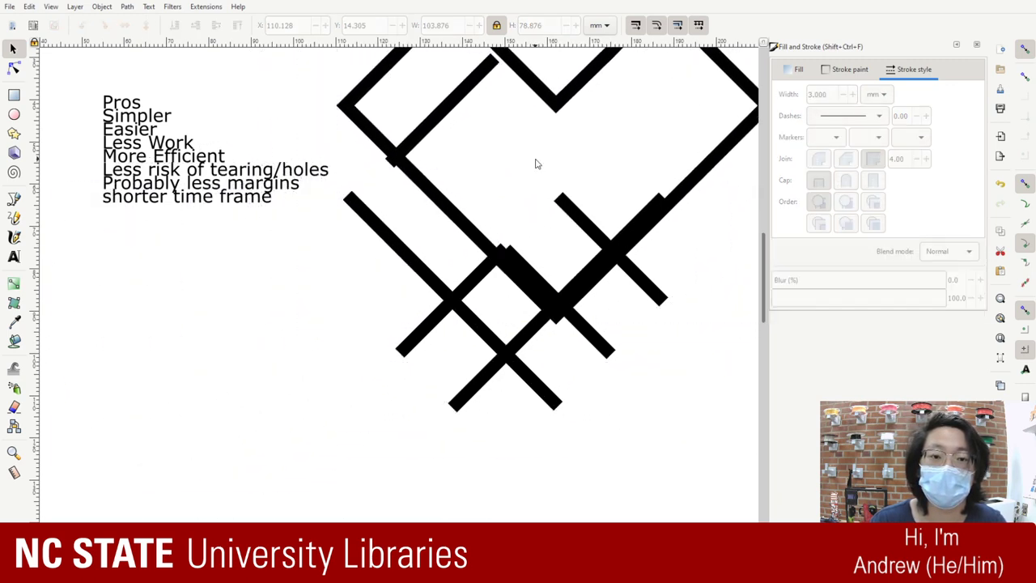
pyautogui.click(420, 198)
pyautogui.moveTo(420, 198)
pyautogui.mouseDown()
pyautogui.moveTo(405, 188)
pyautogui.moveTo(440, 221)
pyautogui.moveTo(369, 181)
pyautogui.moveTo(426, 176)
pyautogui.moveTo(403, 324)
pyautogui.moveTo(478, 287)
pyautogui.mouseUp()
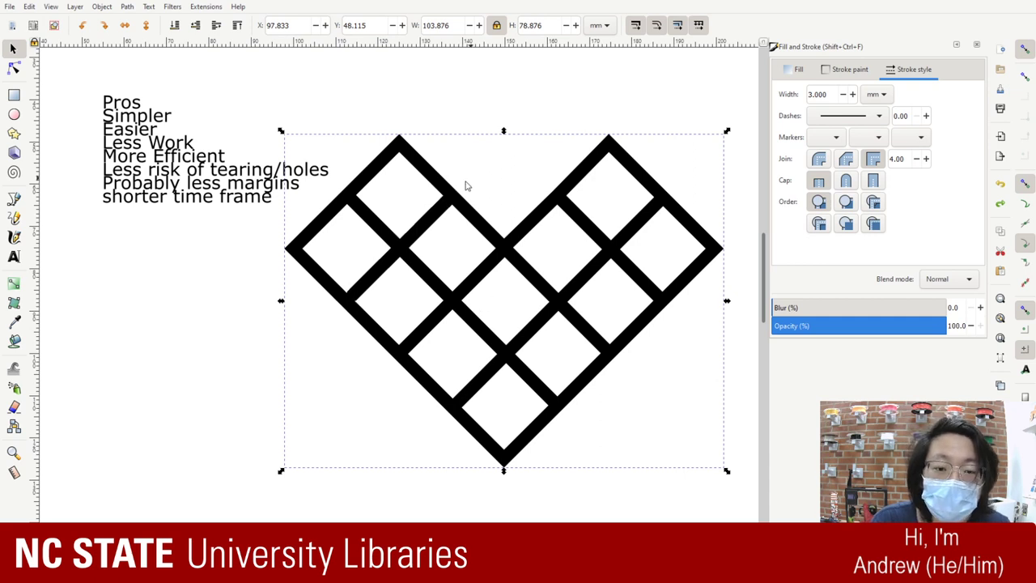
pyautogui.click(440, 231)
pyautogui.moveTo(422, 217); pyautogui.dragTo(203, 365)
# - In node editing, select the two outline nodes where the bar was attached
pyautogui.click(349, 306)
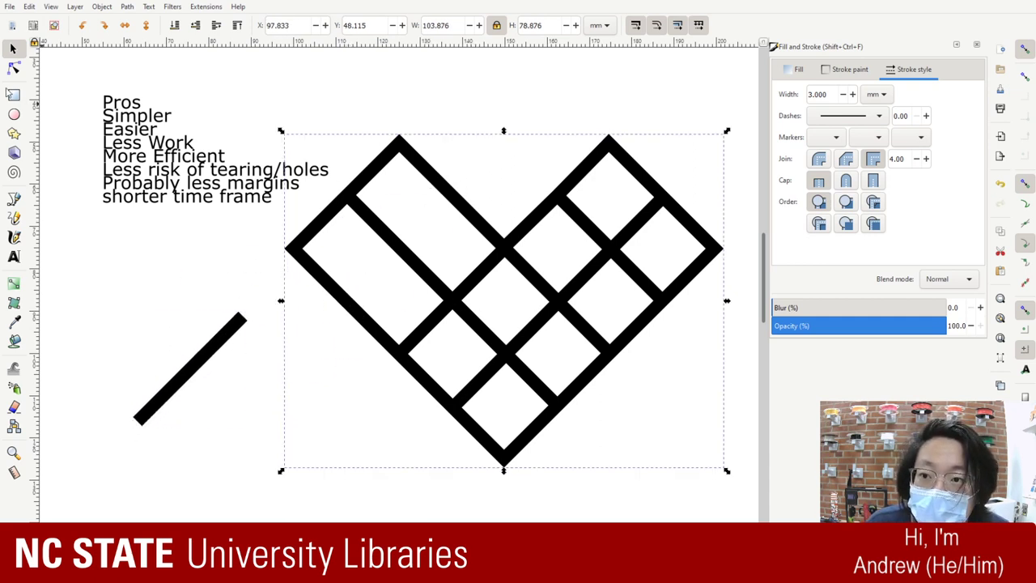
pyautogui.press('n')
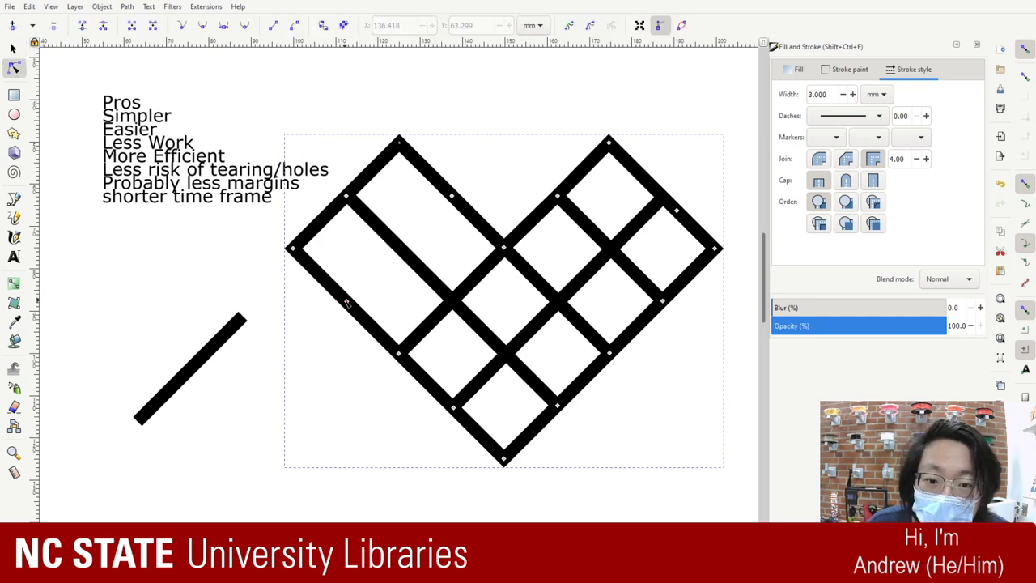
pyautogui.click(346, 301)
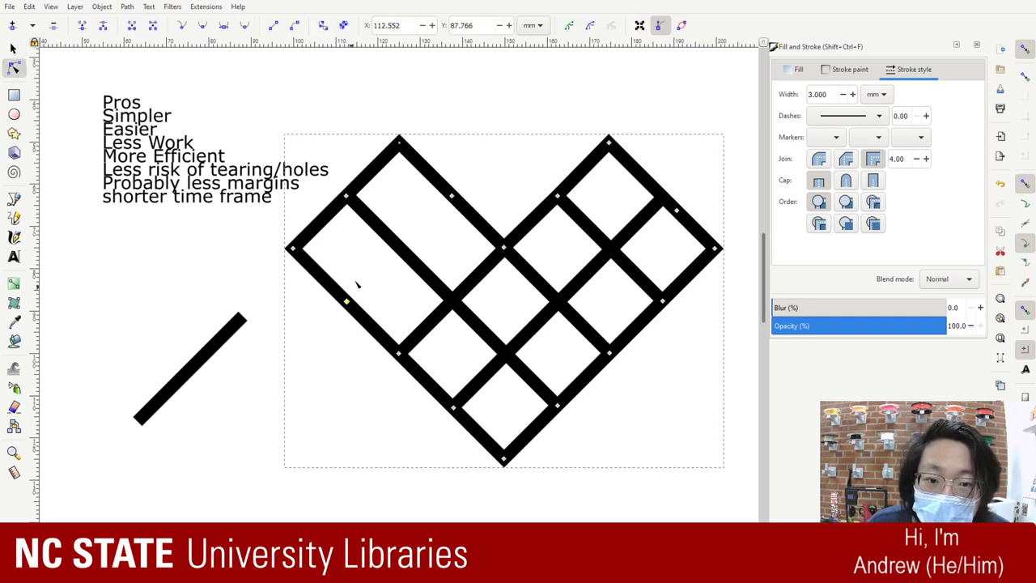
pyautogui.keyDown('shift'); pyautogui.click(457, 203); pyautogui.keyUp('shift')
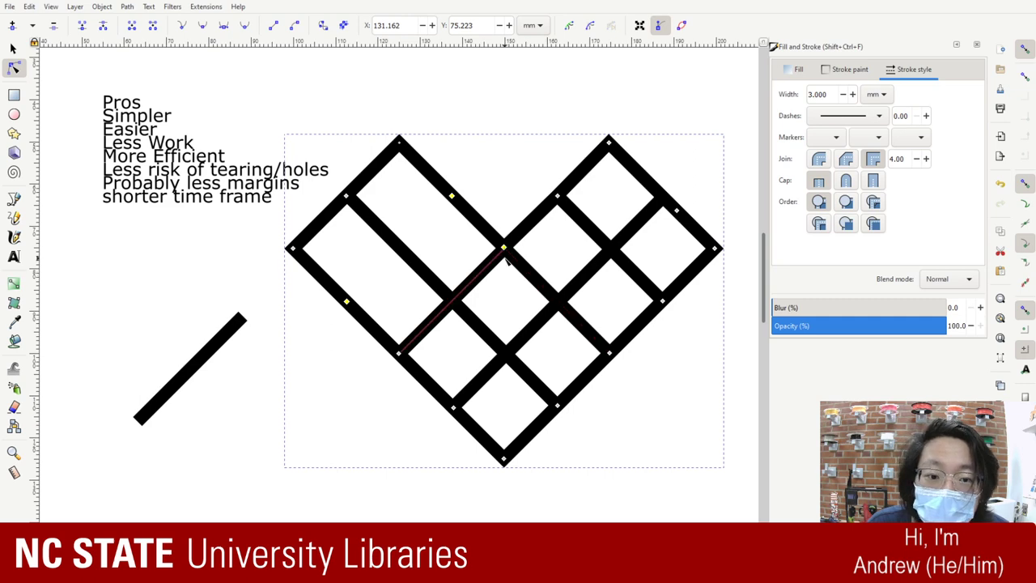
pyautogui.keyDown('shift'); pyautogui.click(504, 247); pyautogui.keyUp('shift')
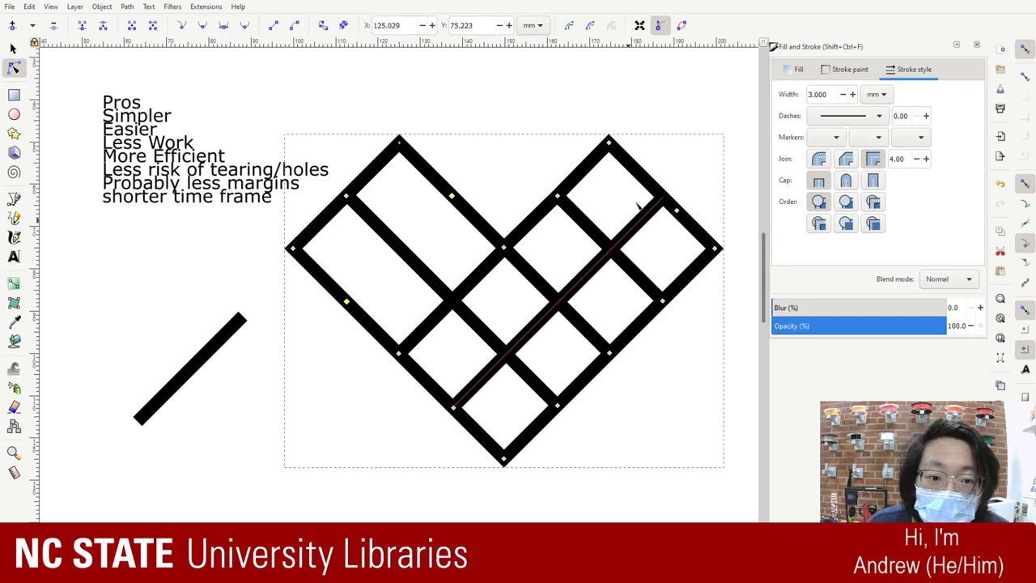
# - Break the outline at the two selected nodes and test dragging the loose bar's end
pyautogui.click(133, 27)
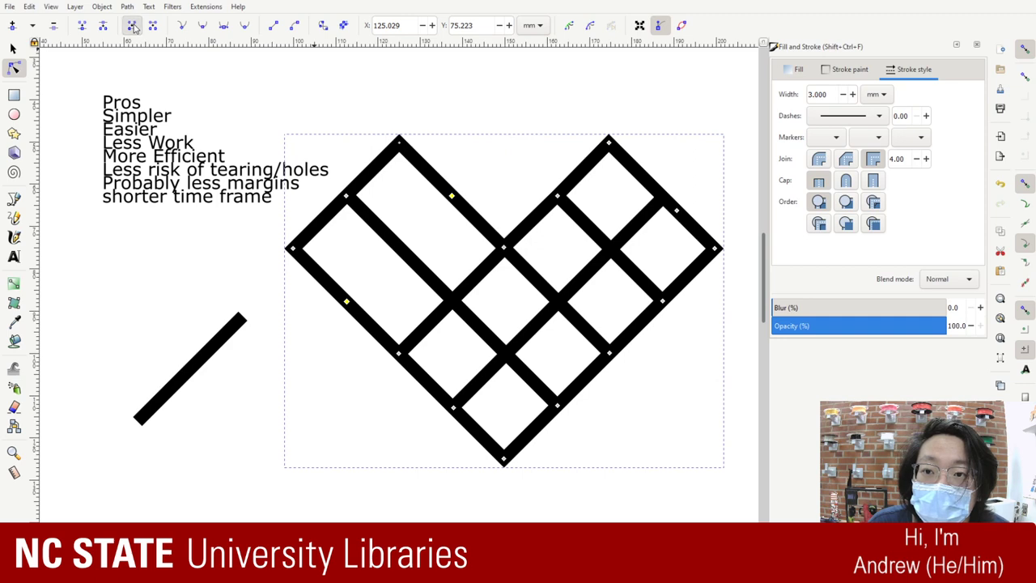
pyautogui.click(231, 330)
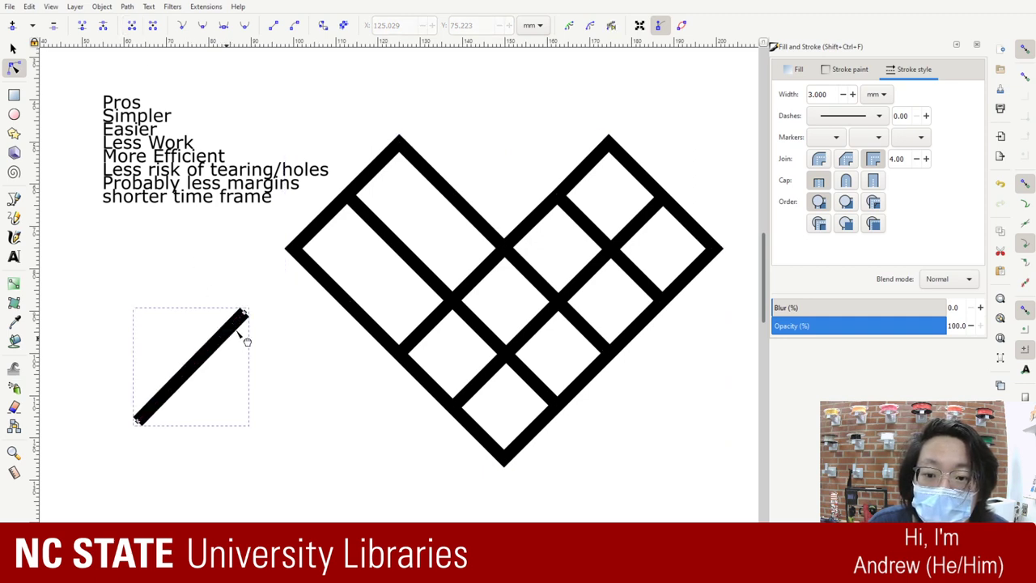
pyautogui.moveTo(239, 333)
pyautogui.mouseDown()
pyautogui.moveTo(394, 264)
pyautogui.moveTo(244, 321)
pyautogui.moveTo(294, 323)
pyautogui.moveTo(231, 352)
pyautogui.mouseUp()
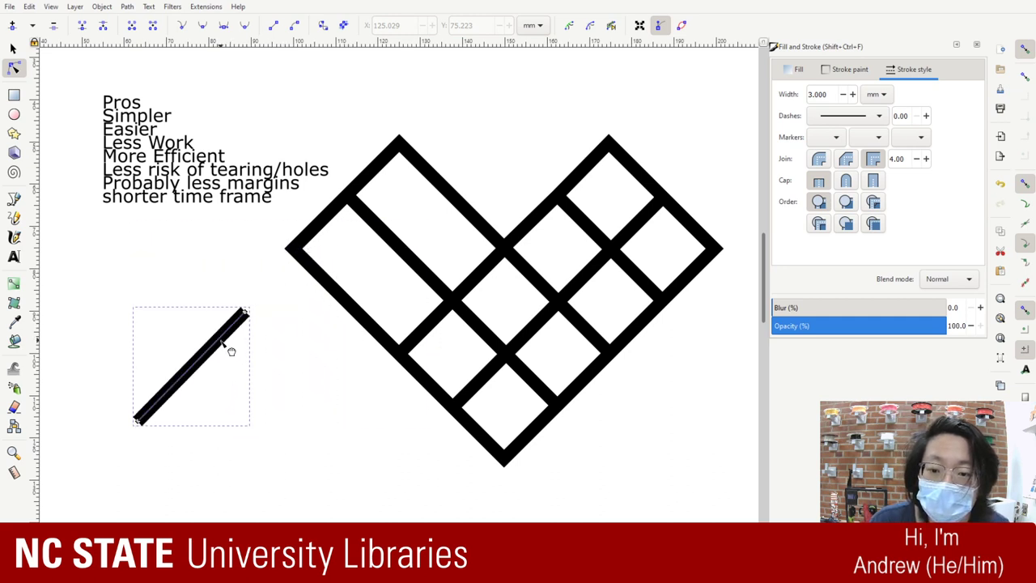
pyautogui.hotkey('ctrl', 'z')
# - Try moving the whole bar, then undo until it sits back inside the heart
pyautogui.moveTo(316, 476); pyautogui.dragTo(107, 264)
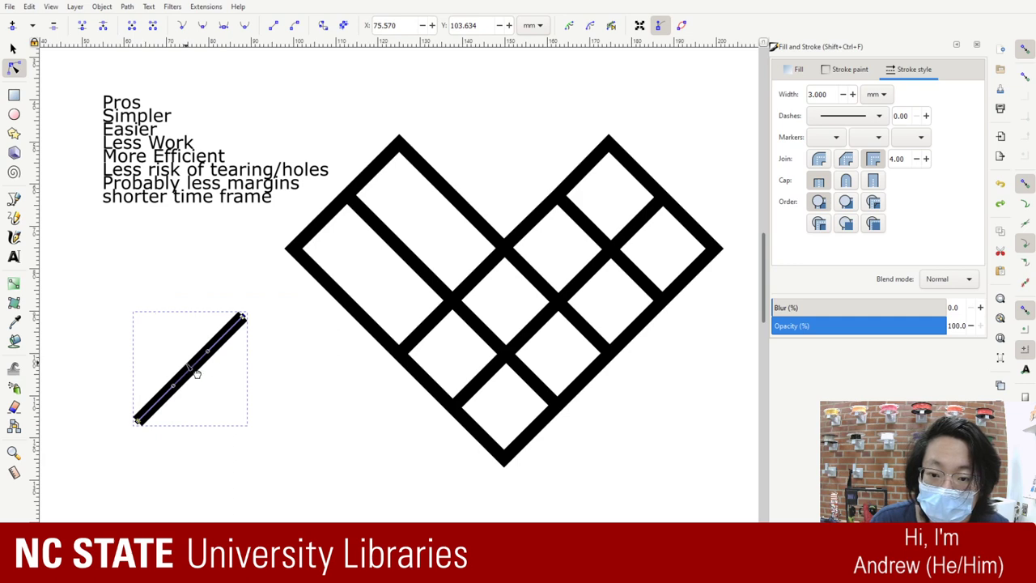
pyautogui.moveTo(199, 377); pyautogui.dragTo(233, 360)
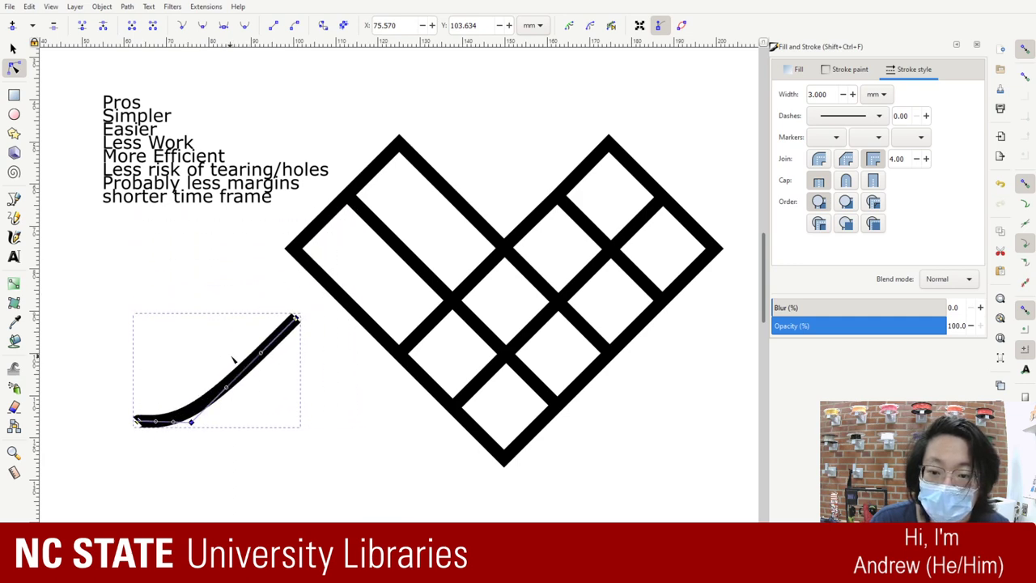
pyautogui.hotkey('ctrl', 'z')
pyautogui.click(339, 427)
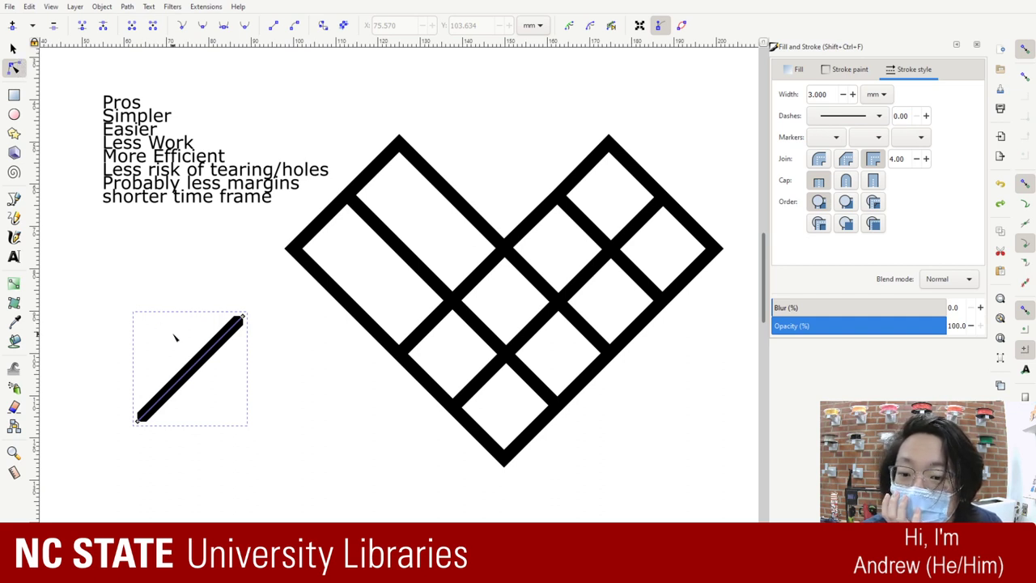
pyautogui.hotkey('ctrl', 'z')
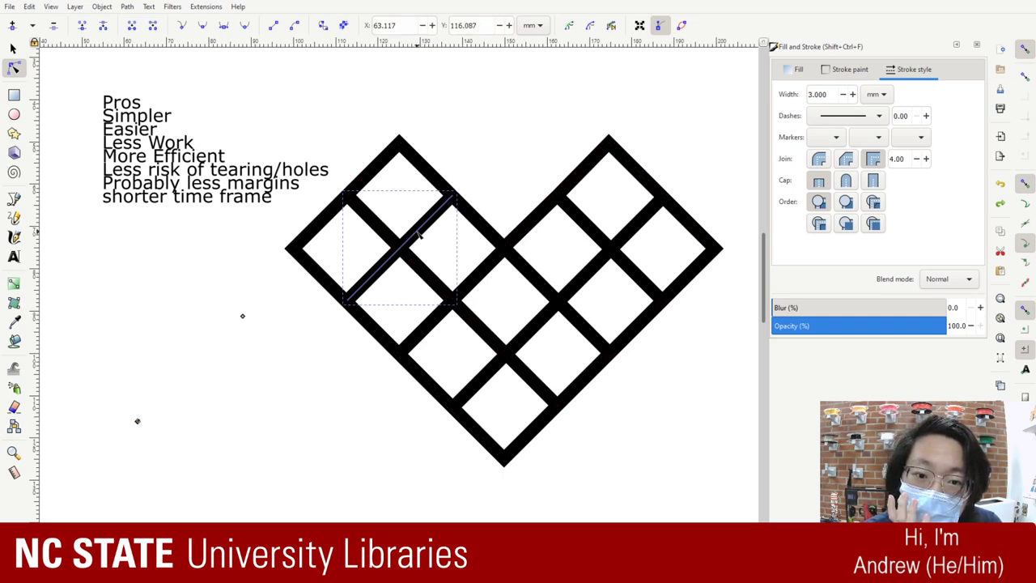
# - Move the loose diagonal bar out beside the pros list and select its nodes
pyautogui.moveTo(418, 233); pyautogui.dragTo(300, 277)
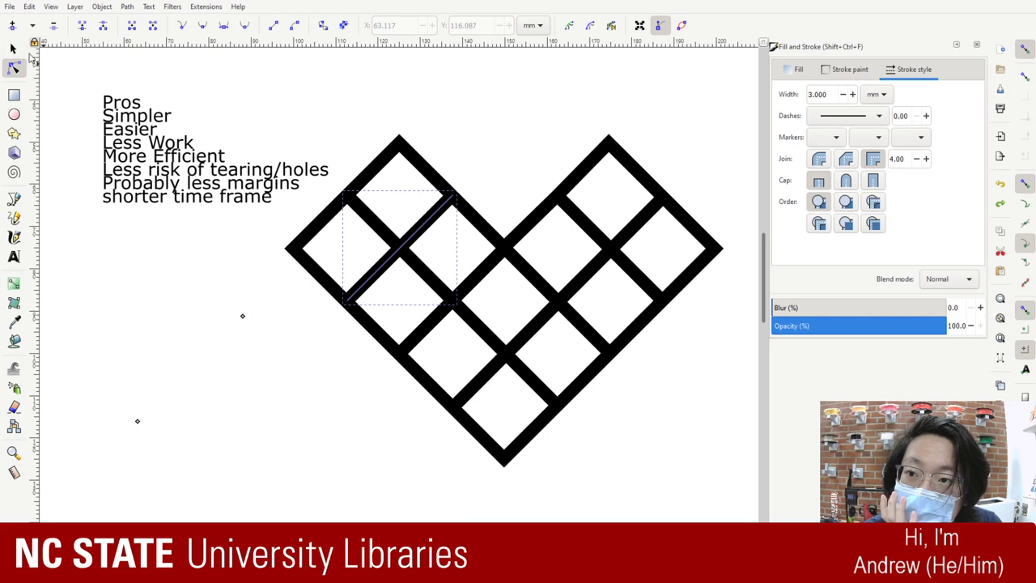
pyautogui.click(12, 48)
pyautogui.moveTo(439, 231); pyautogui.dragTo(199, 263)
pyautogui.doubleClick(189, 252)
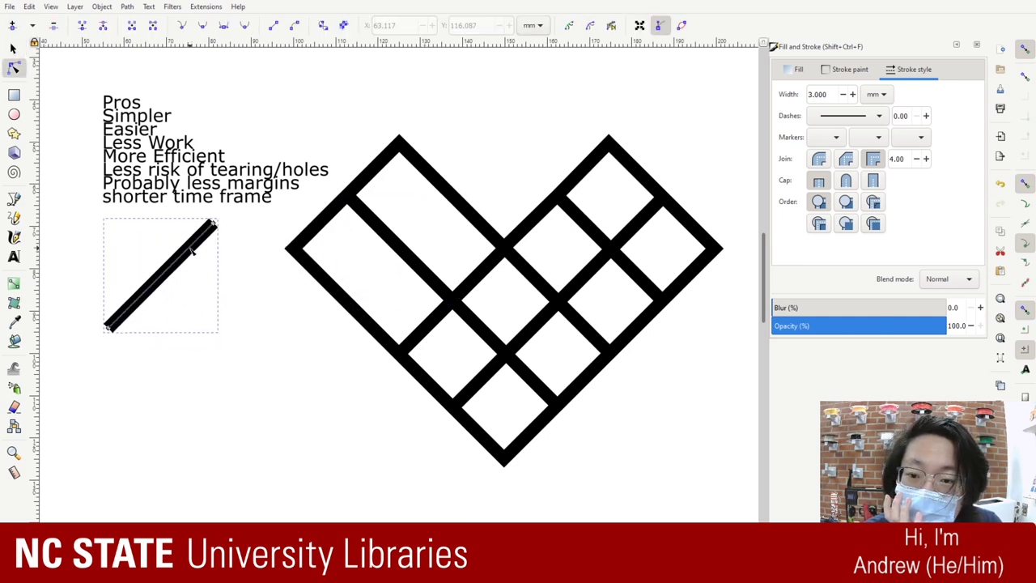
pyautogui.click(244, 437)
pyautogui.moveTo(305, 466); pyautogui.dragTo(94, 302)
pyautogui.moveTo(255, 303); pyautogui.dragTo(68, 468)
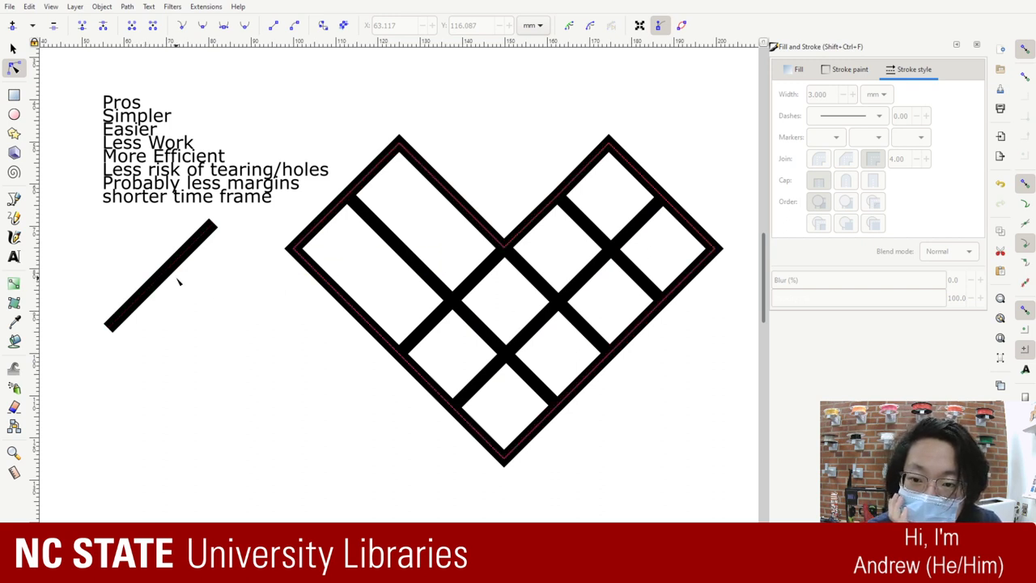
# - Try a shallower angle on the diagonal line, undo it, and move the line into the heart's upper-left cell
pyautogui.click(178, 269)
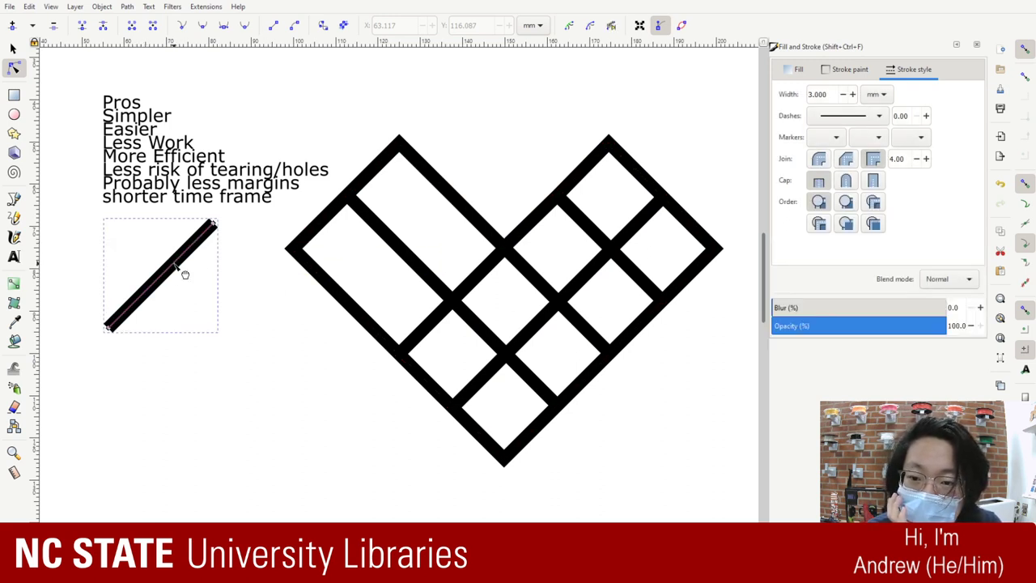
pyautogui.moveTo(177, 268); pyautogui.dragTo(231, 257)
pyautogui.hotkey('ctrl', 'z')
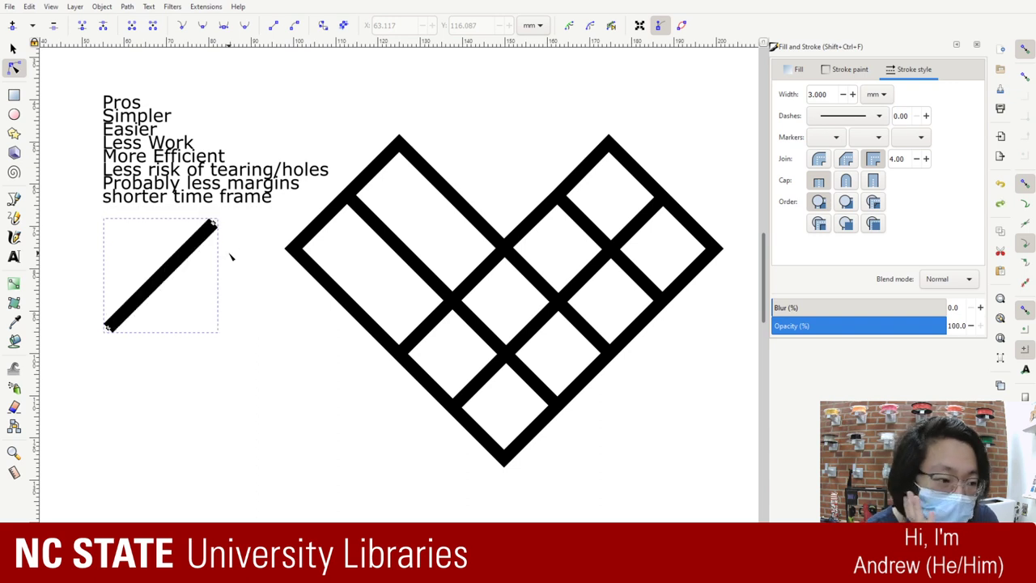
pyautogui.click(14, 48)
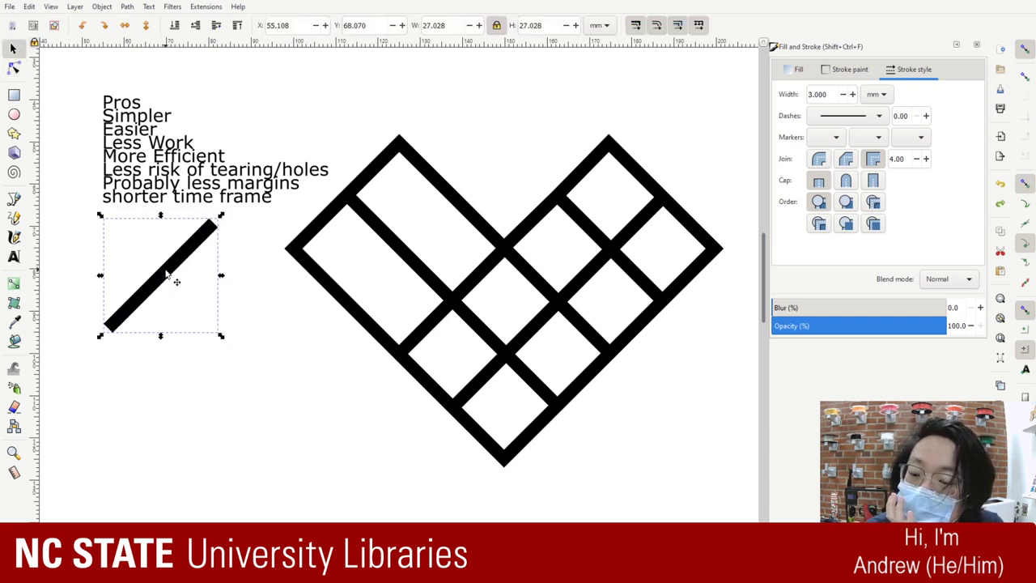
pyautogui.moveTo(174, 275); pyautogui.dragTo(408, 251)
pyautogui.hotkey('ctrl', 'z')
pyautogui.hotkey('ctrl', 'z')
pyautogui.hotkey('ctrl', 'shift', 'z')
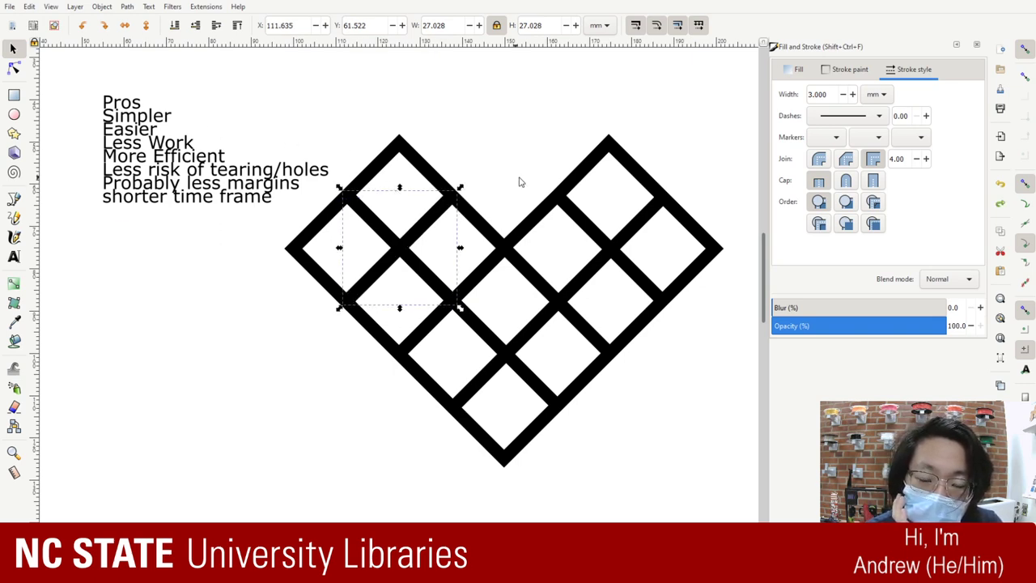
# - Select the whole heart and switch to node editing with N
pyautogui.click(497, 208)
pyautogui.click(482, 233)
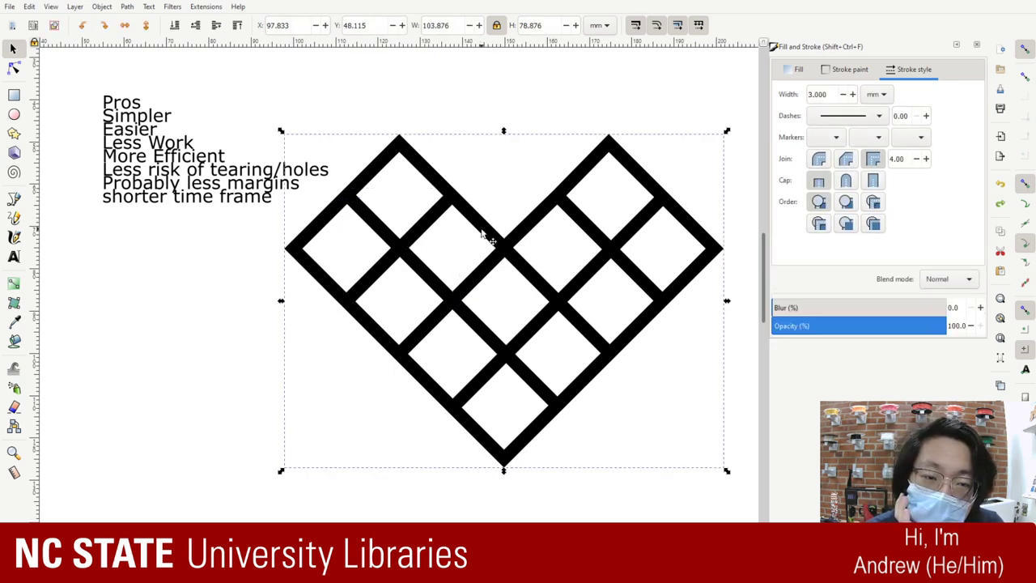
pyautogui.press('n')
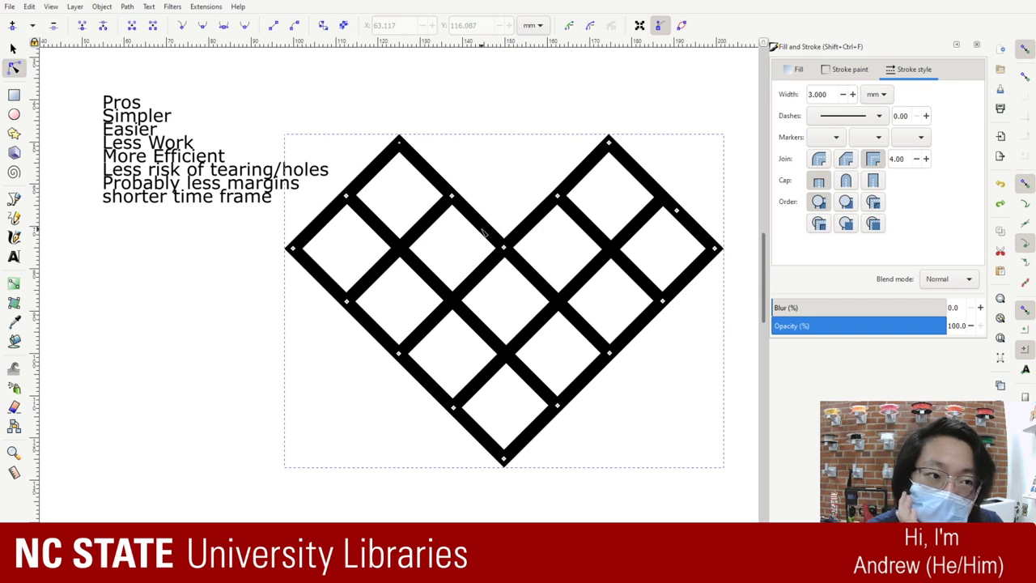
pyautogui.click(683, 26)
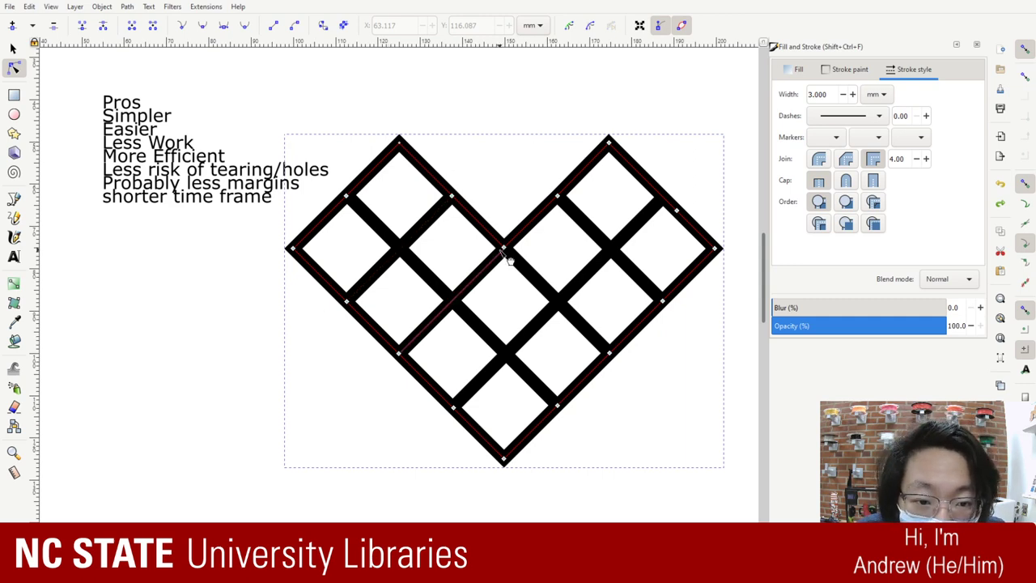
pyautogui.click(400, 357)
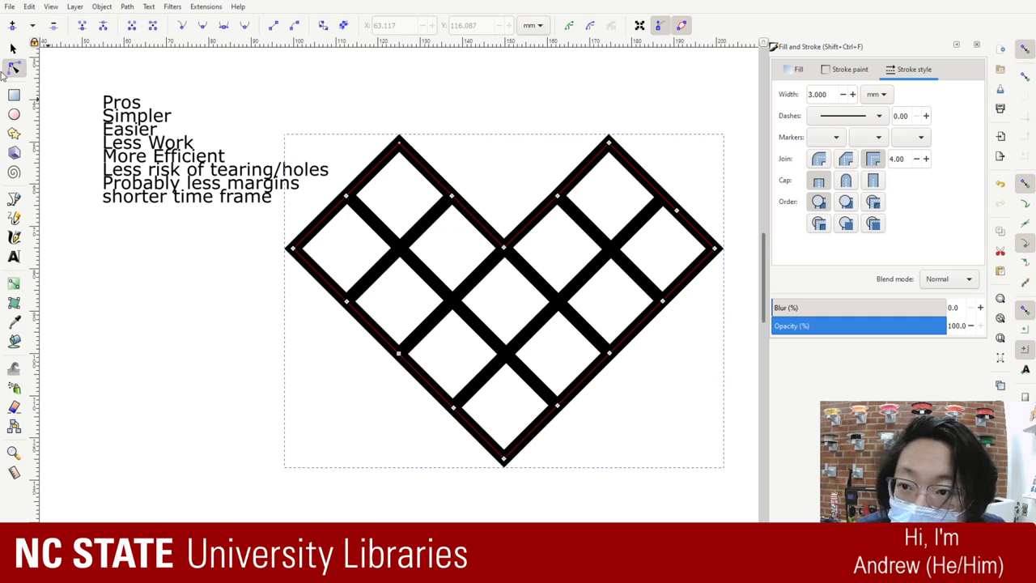
pyautogui.click(407, 346)
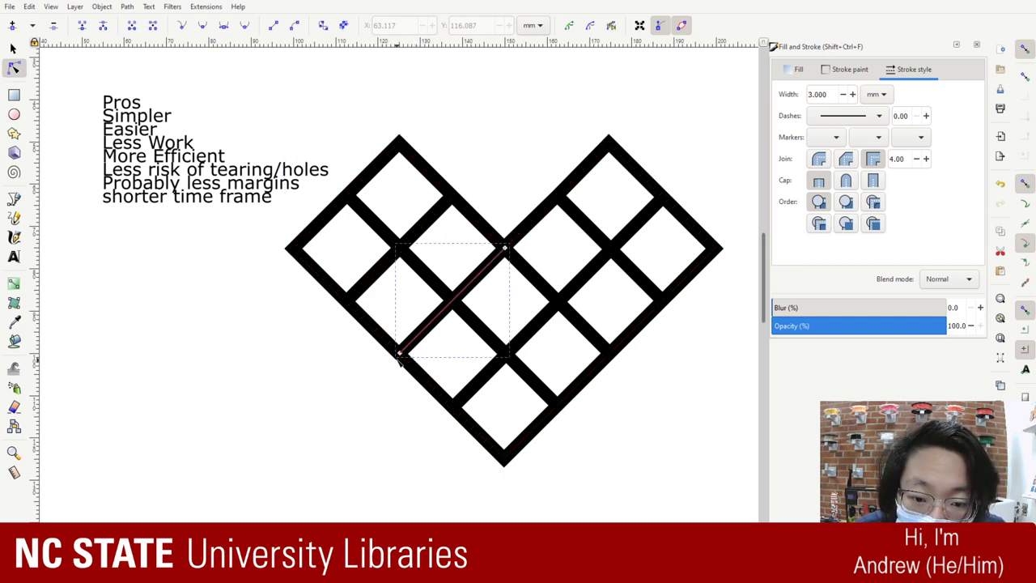
pyautogui.click(399, 356)
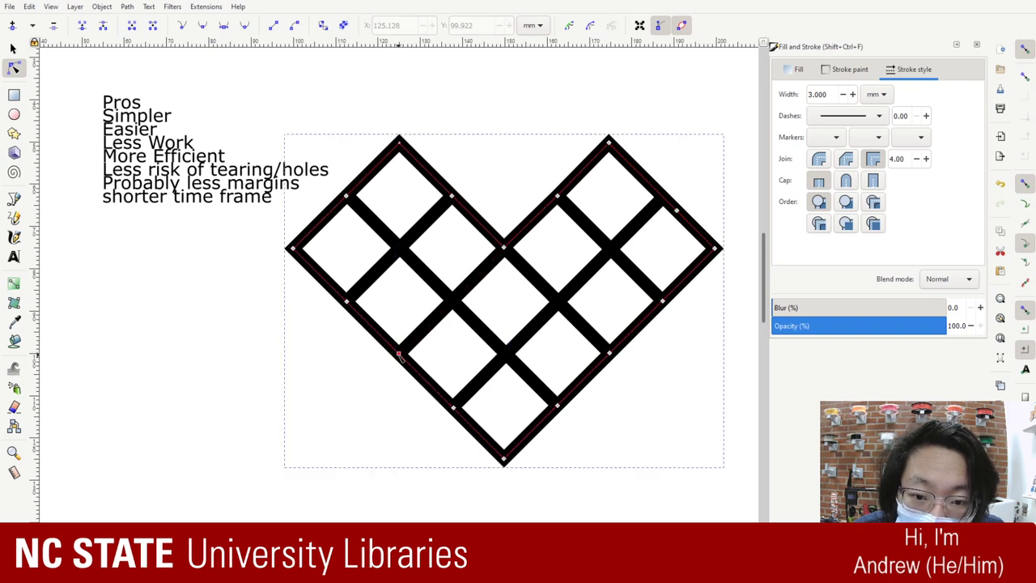
pyautogui.click(400, 354)
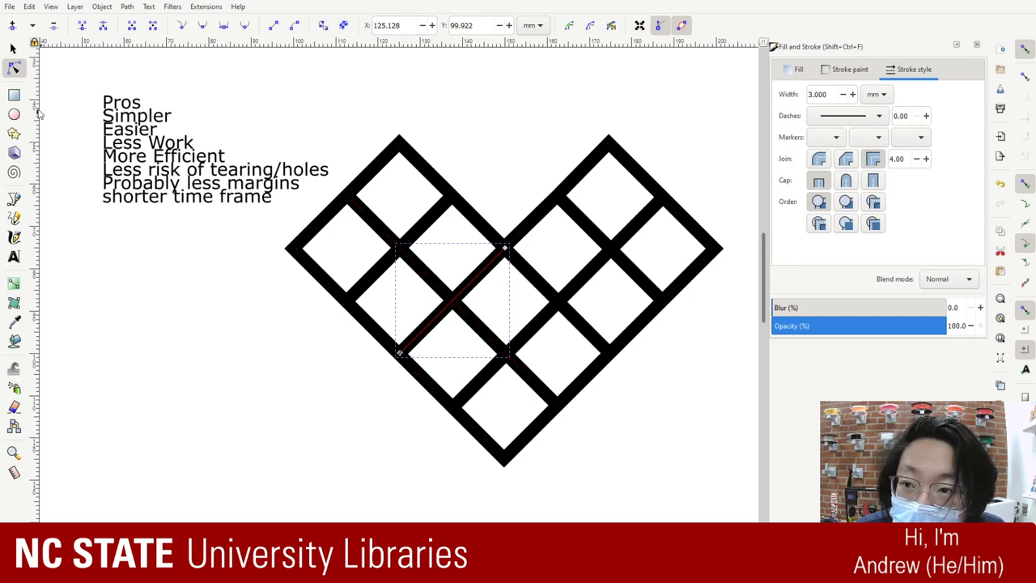
pyautogui.click(13, 48)
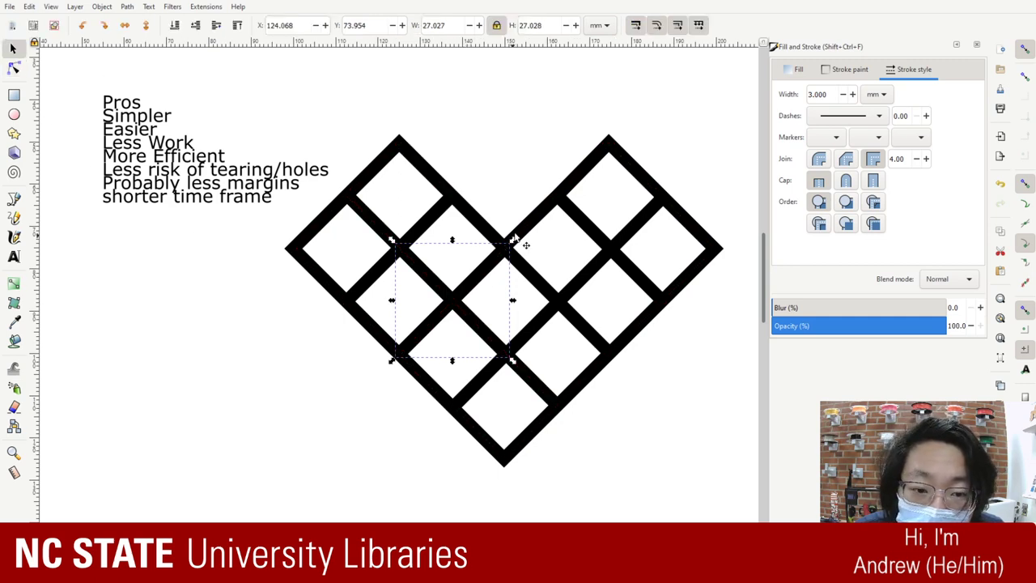
# - Move the heart outline off the inner grid and join the middle X lines at their shared top node
pyautogui.moveTo(534, 227); pyautogui.dragTo(133, 380)
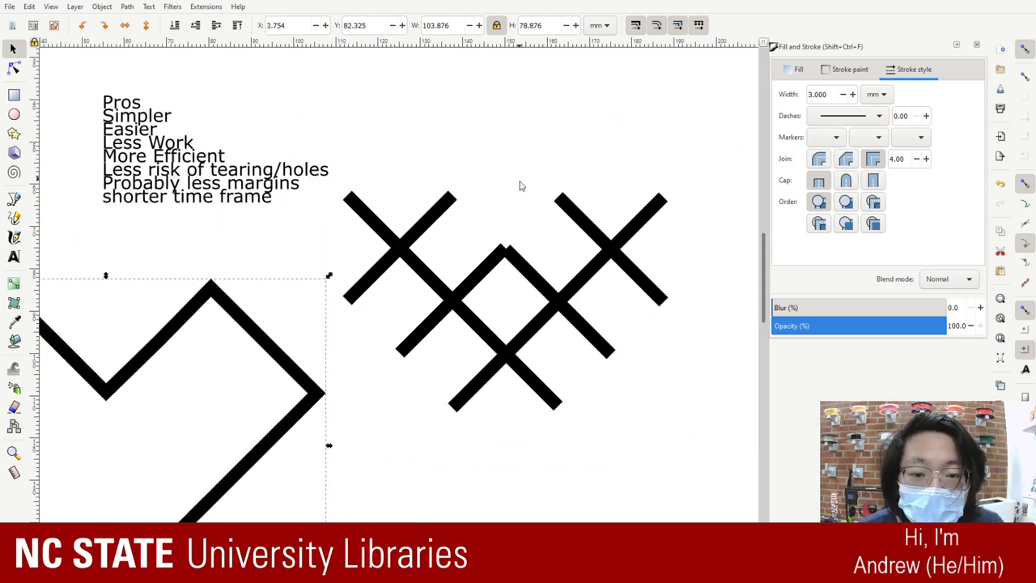
pyautogui.click(508, 258)
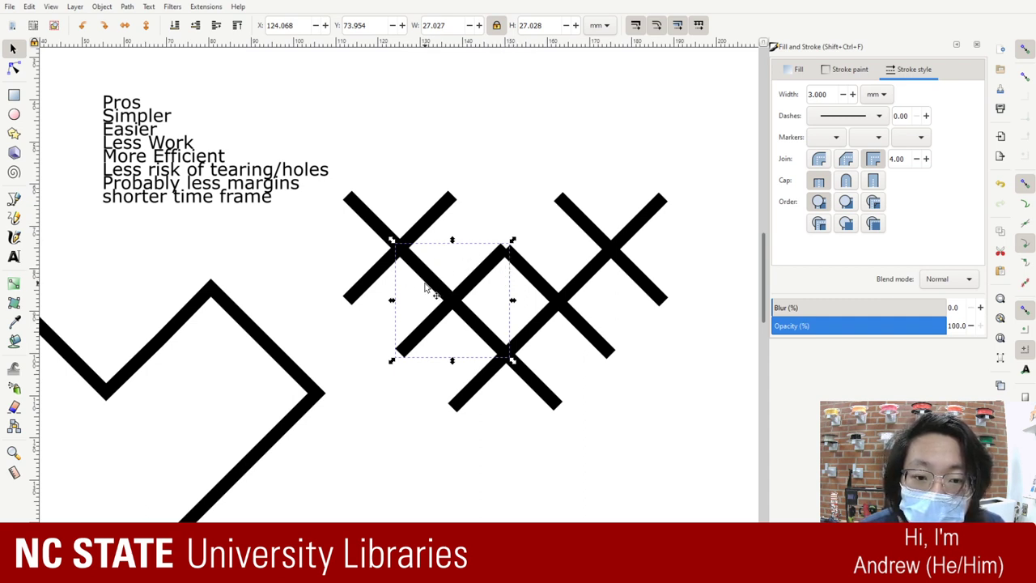
pyautogui.click(13, 70)
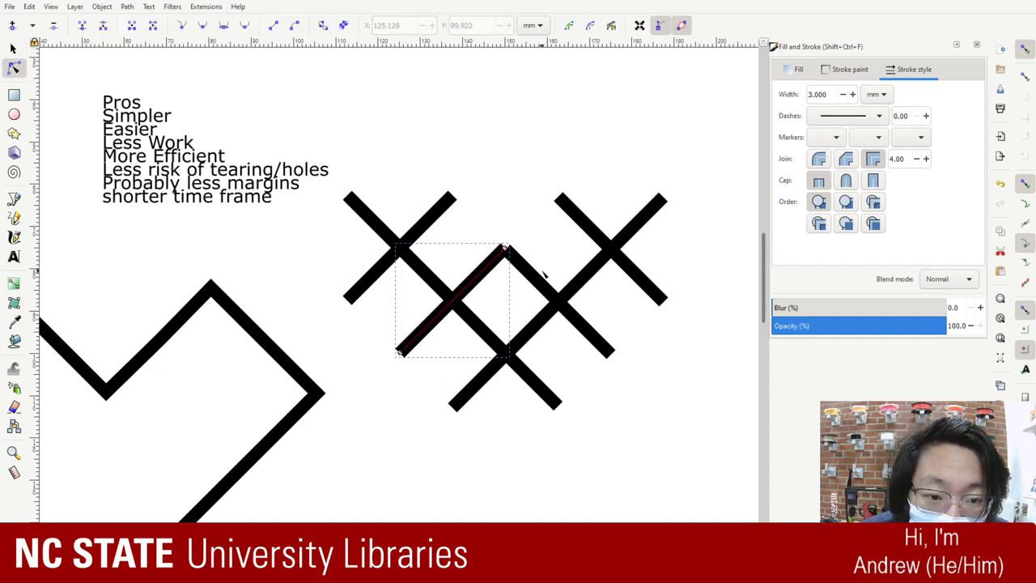
pyautogui.click(526, 270)
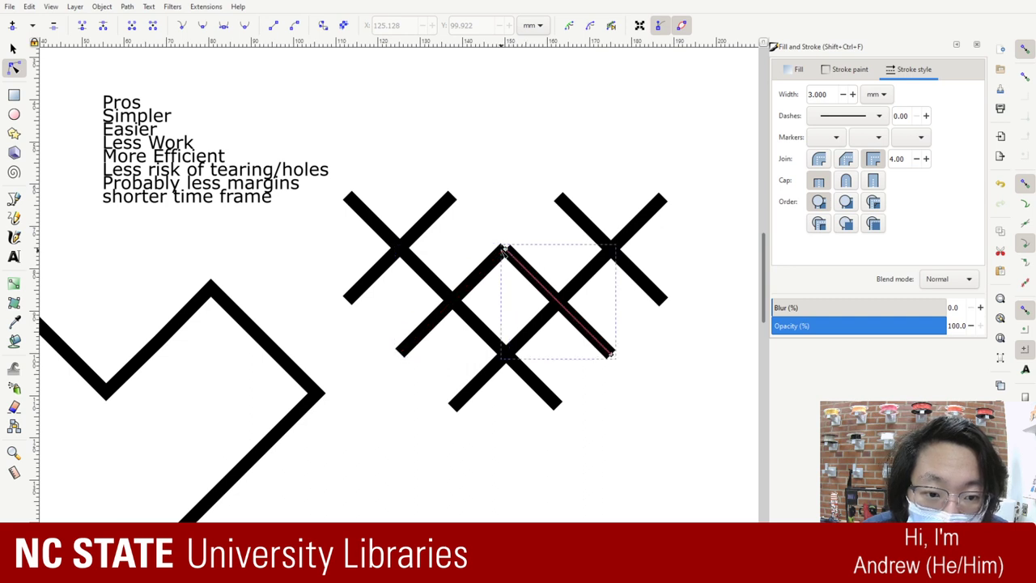
pyautogui.click(504, 250)
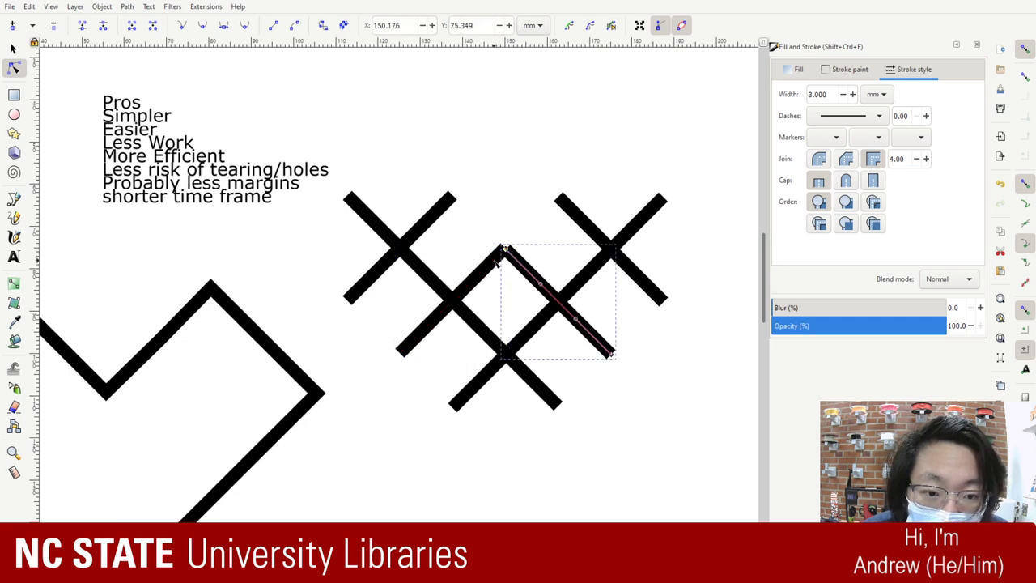
pyautogui.keyDown('shift'); pyautogui.click(496, 272); pyautogui.keyUp('shift')
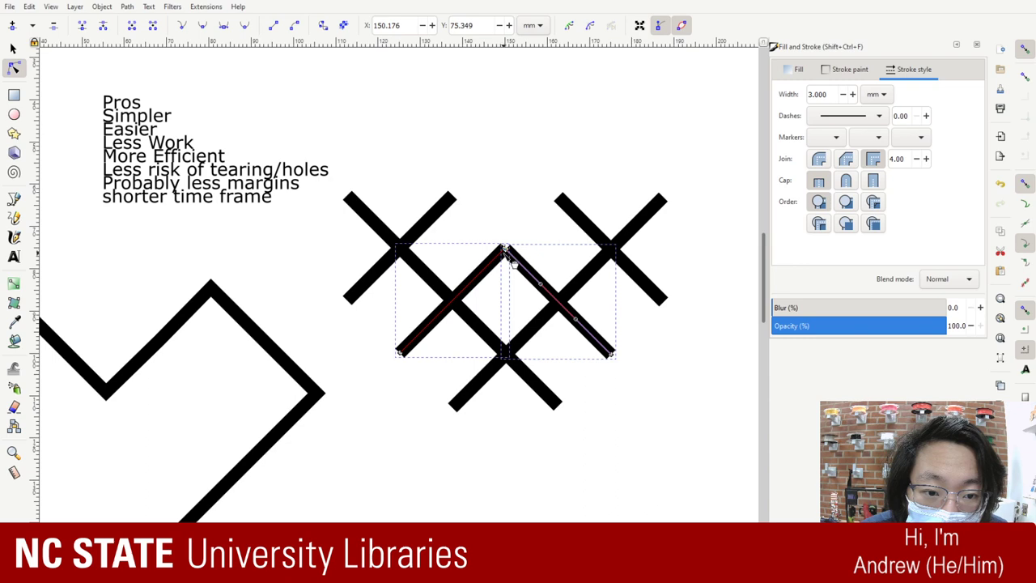
pyautogui.click(505, 250)
pyautogui.moveTo(505, 250); pyautogui.dragTo(505, 251)
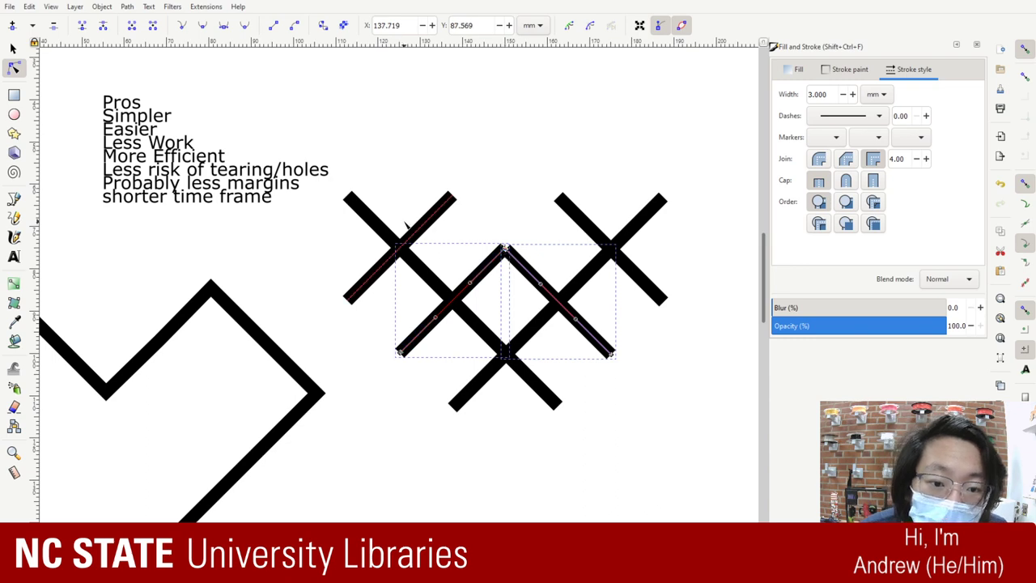
pyautogui.click(84, 29)
pyautogui.click(508, 202)
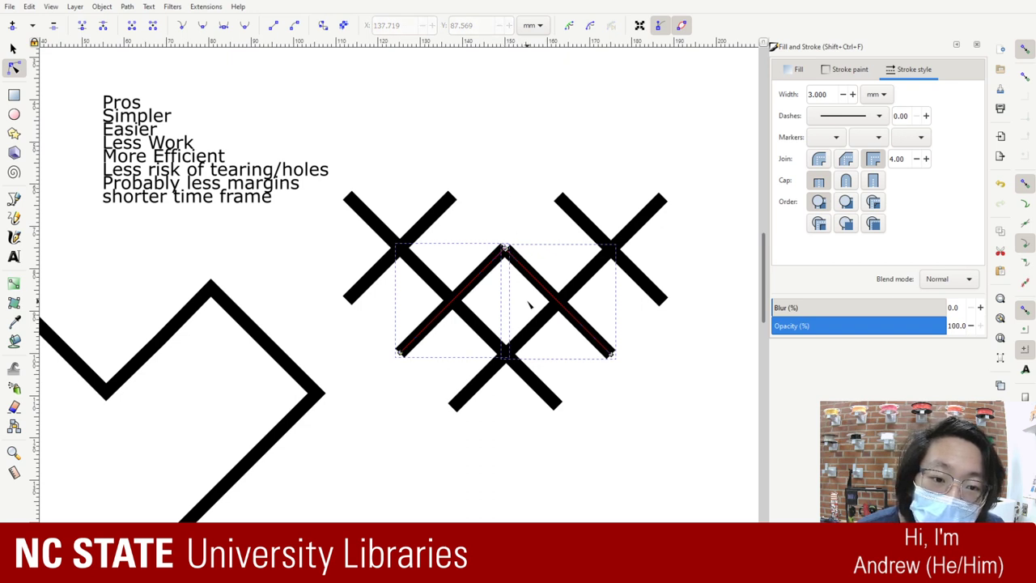
# - Move the outline back over the crosses to reform the heart
pyautogui.click(13, 48)
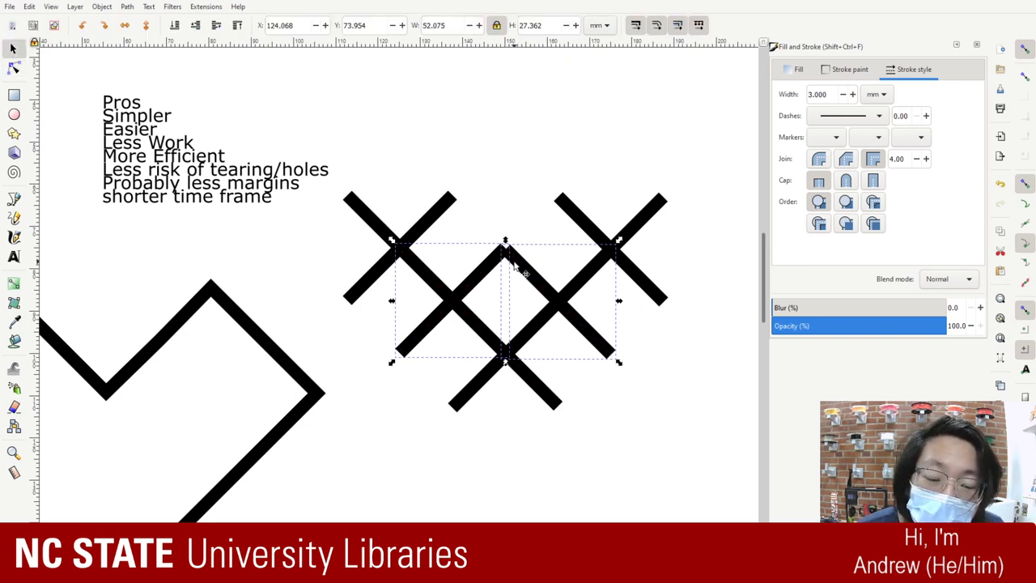
pyautogui.moveTo(513, 262); pyautogui.dragTo(522, 167)
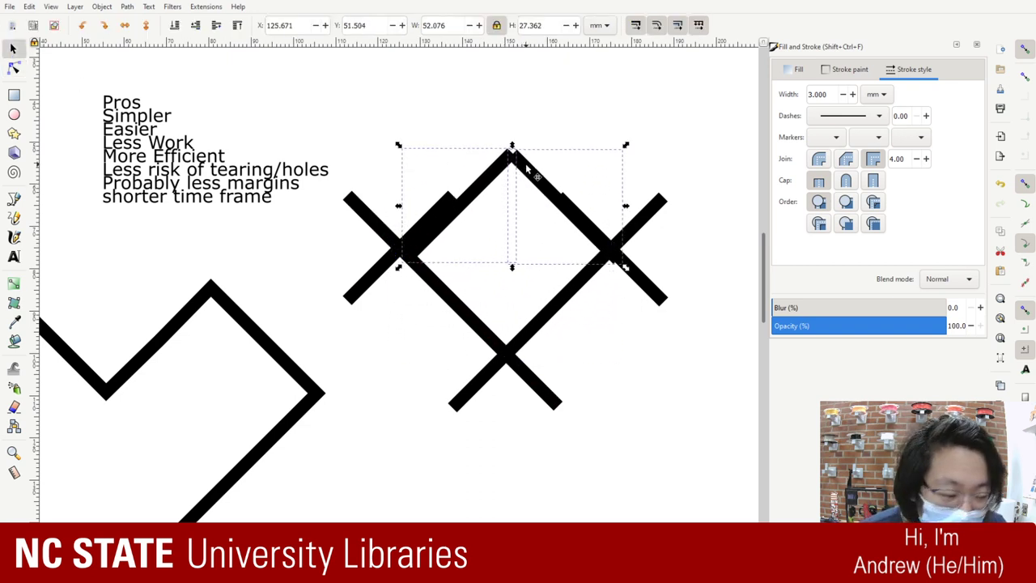
pyautogui.hotkey('ctrl', 'z')
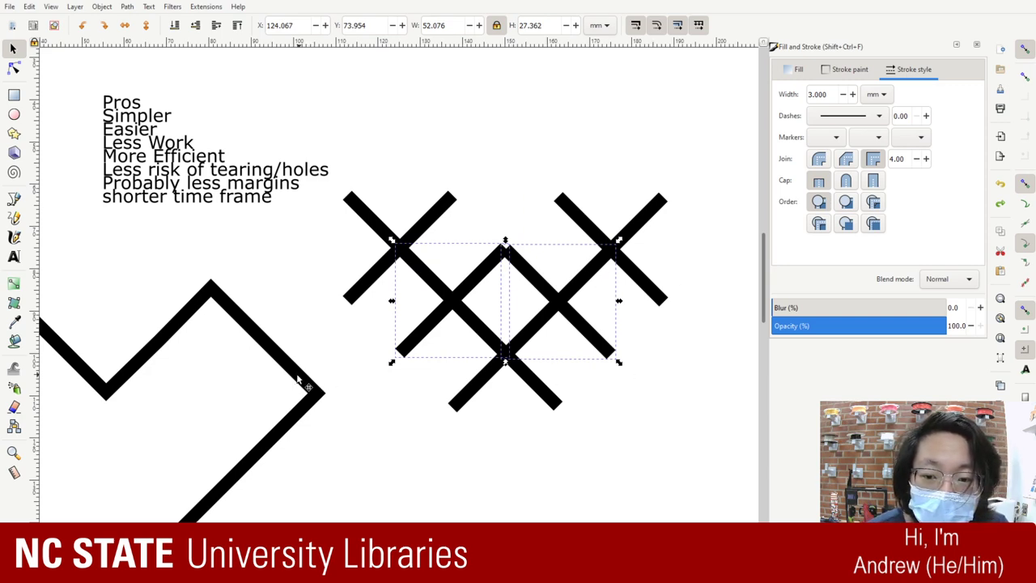
pyautogui.moveTo(298, 376); pyautogui.dragTo(690, 220)
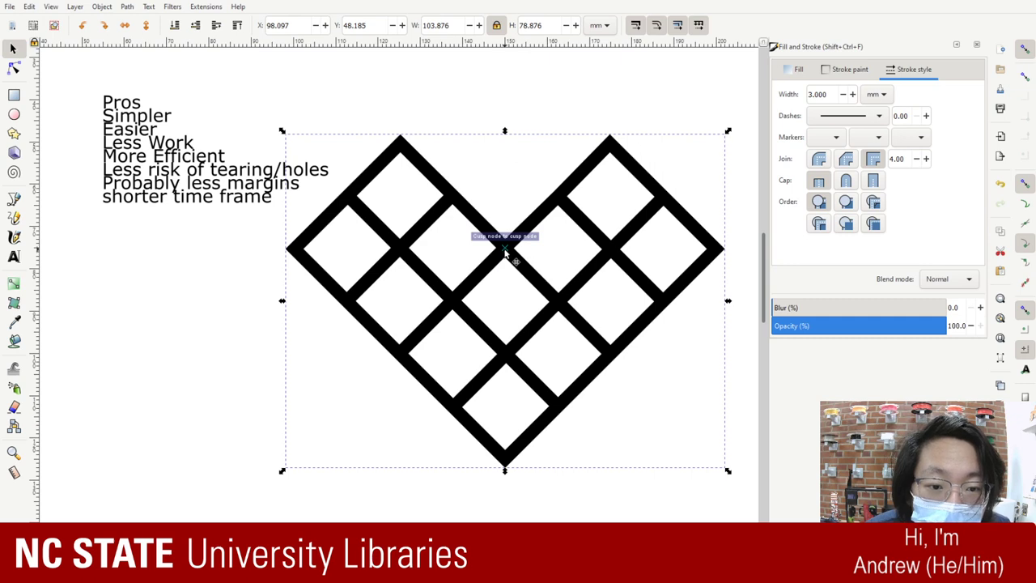
# - Realign the heart outline onto the grid lines and select one small diamond square
pyautogui.click(527, 270)
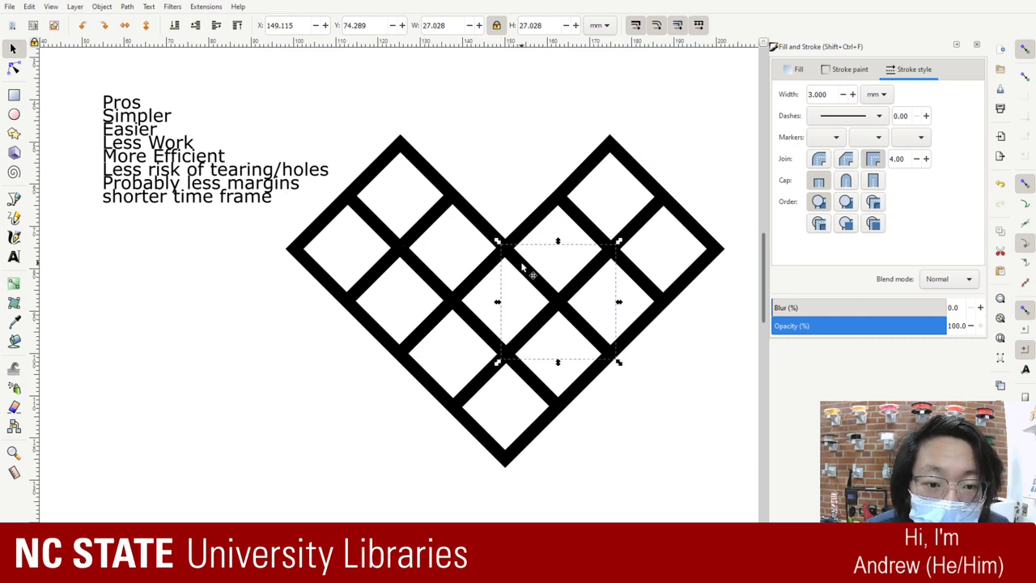
pyautogui.click(487, 262)
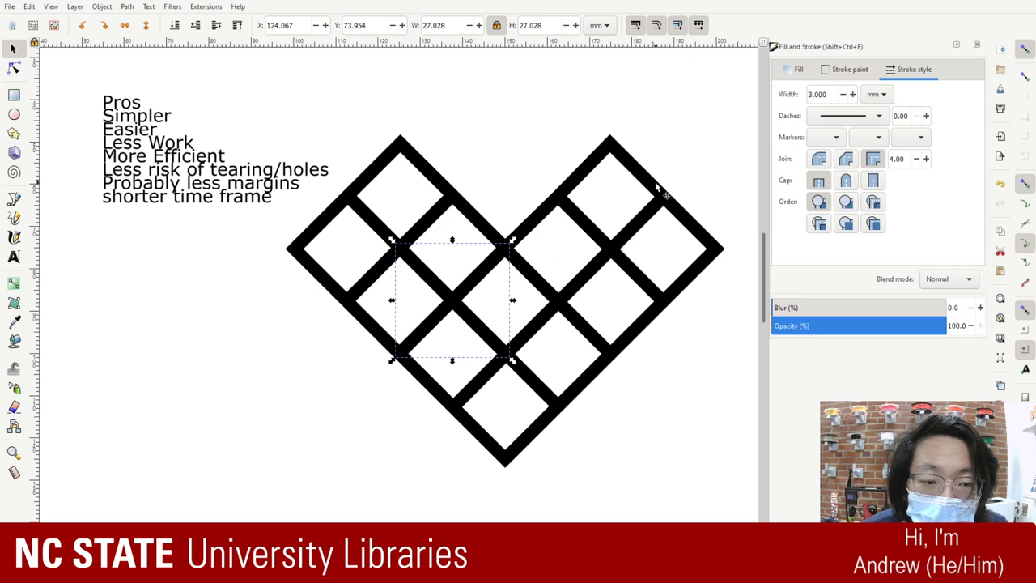
pyautogui.hotkey('ctrl', 'z')
pyautogui.hotkey('ctrl', 'z')
pyautogui.hotkey('ctrl', 'z')
pyautogui.hotkey('ctrl', 'z')
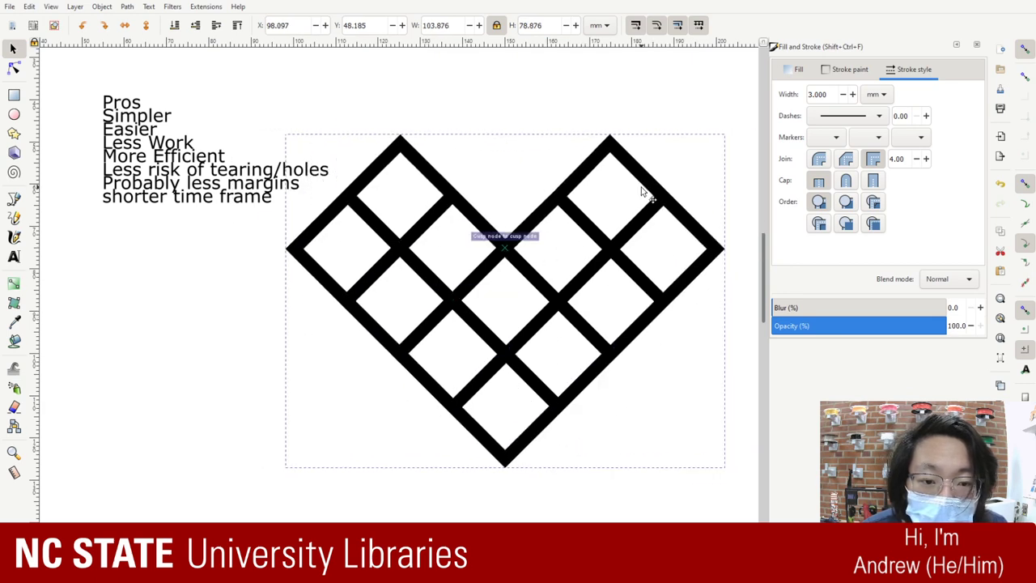
pyautogui.hotkey('ctrl', 'z')
pyautogui.hotkey('ctrl', 'z')
pyautogui.hotkey('ctrl', 'z')
pyautogui.hotkey('ctrl', 'z')
pyautogui.hotkey('ctrl', 'z')
pyautogui.hotkey('ctrl', 'z')
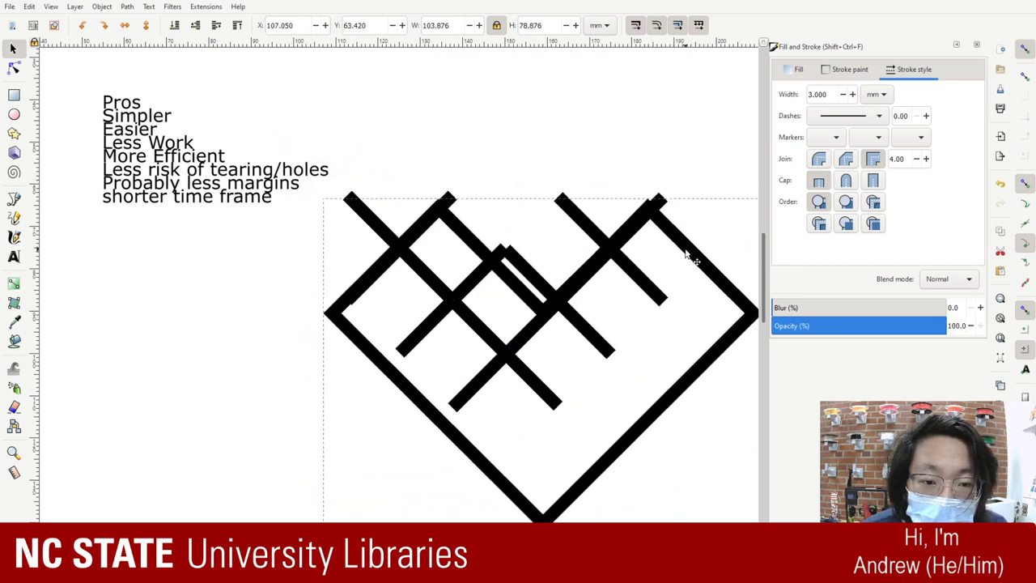
pyautogui.moveTo(648, 204)
pyautogui.mouseDown()
pyautogui.moveTo(647, 178)
pyautogui.moveTo(650, 199)
pyautogui.mouseUp()
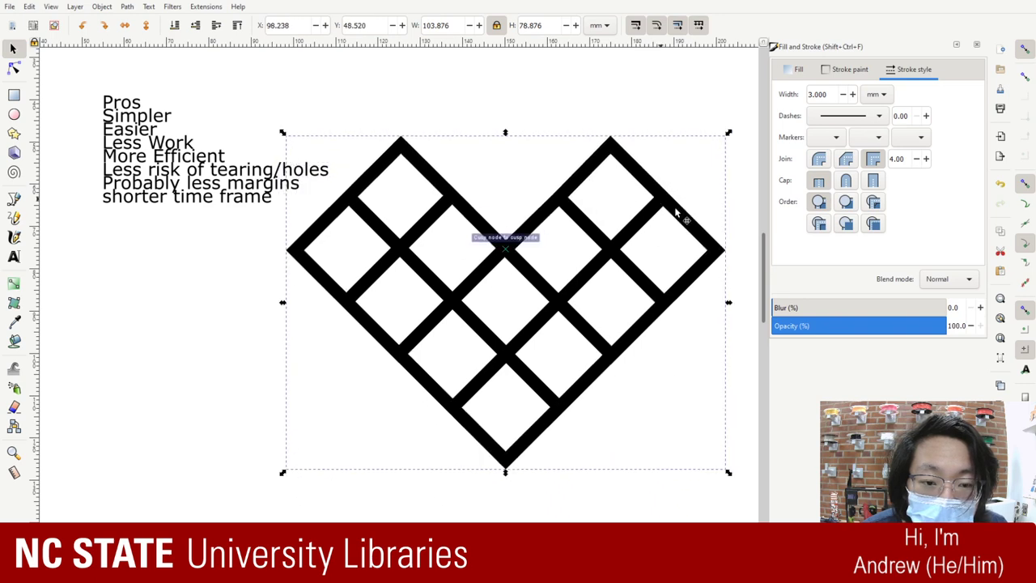
pyautogui.moveTo(621, 357); pyautogui.dragTo(621, 355)
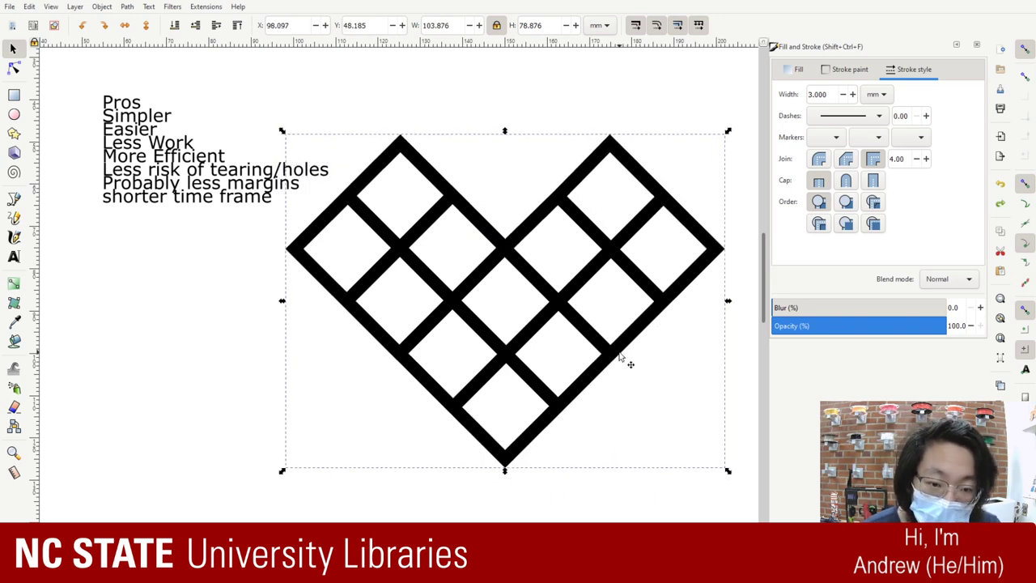
pyautogui.hotkey('ctrl', 'z')
pyautogui.hotkey('ctrl', 'z')
pyautogui.hotkey('ctrl', 'z')
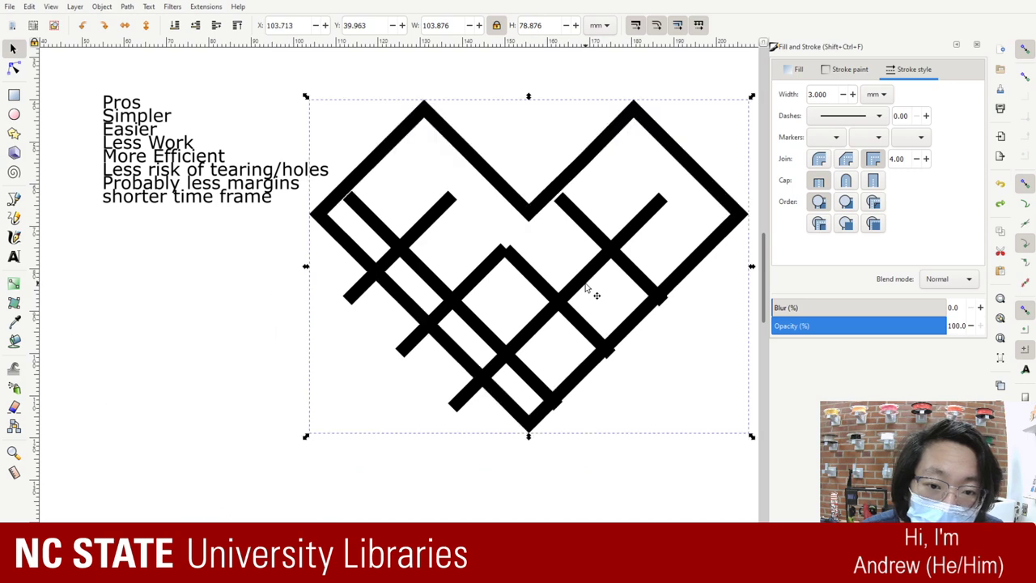
pyautogui.click(484, 275)
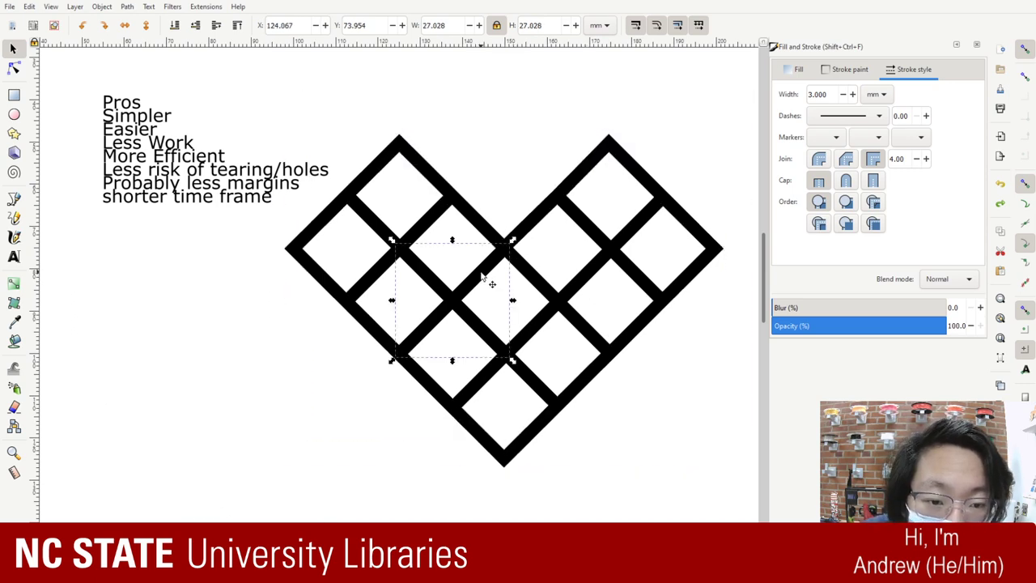
# - Join both central diagonal strokes' top nodes to the heart outline at the top-centre notch
pyautogui.click(14, 68)
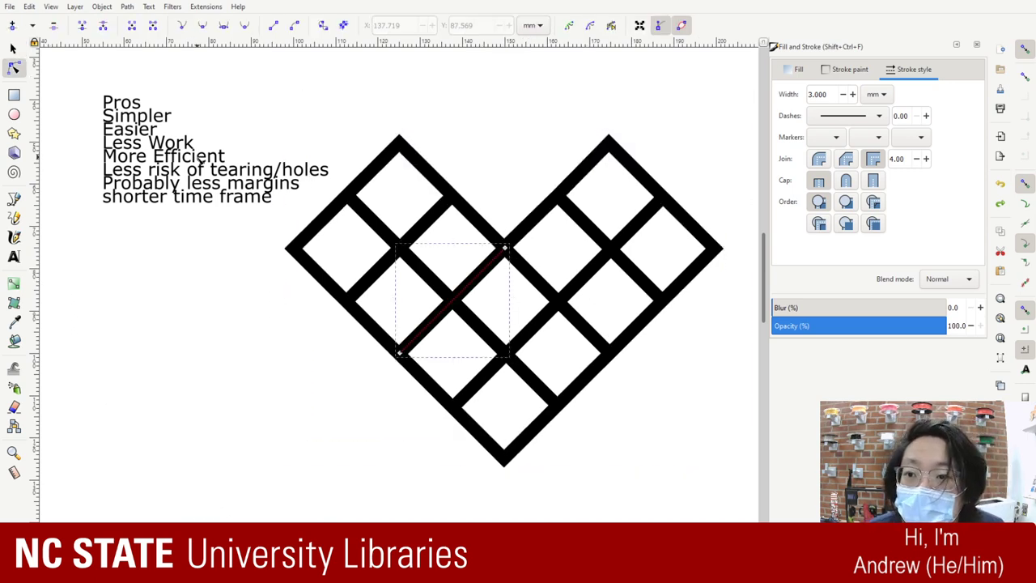
pyautogui.keyDown('shift'); pyautogui.click(499, 242); pyautogui.keyUp('shift')
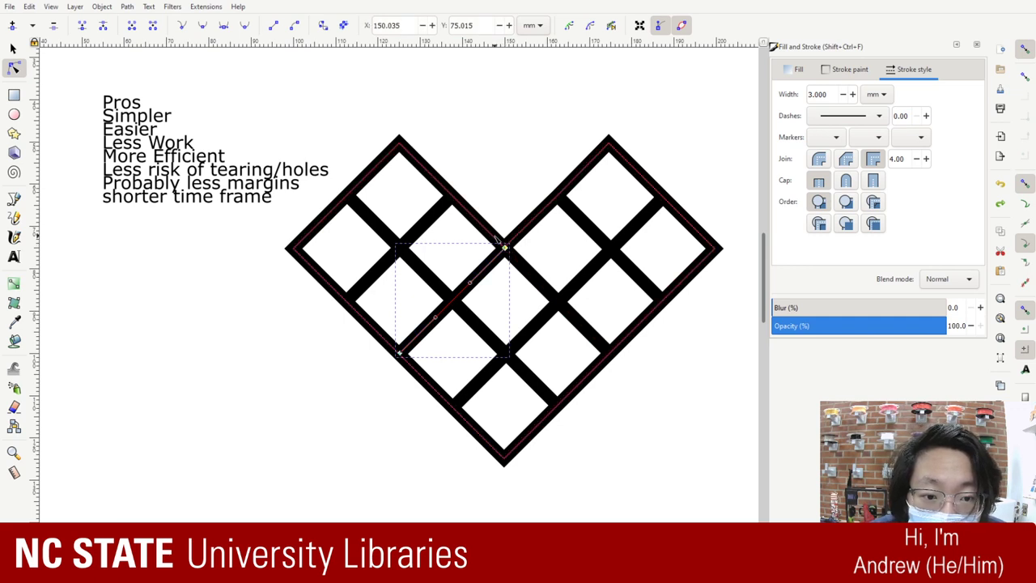
pyautogui.click(503, 249)
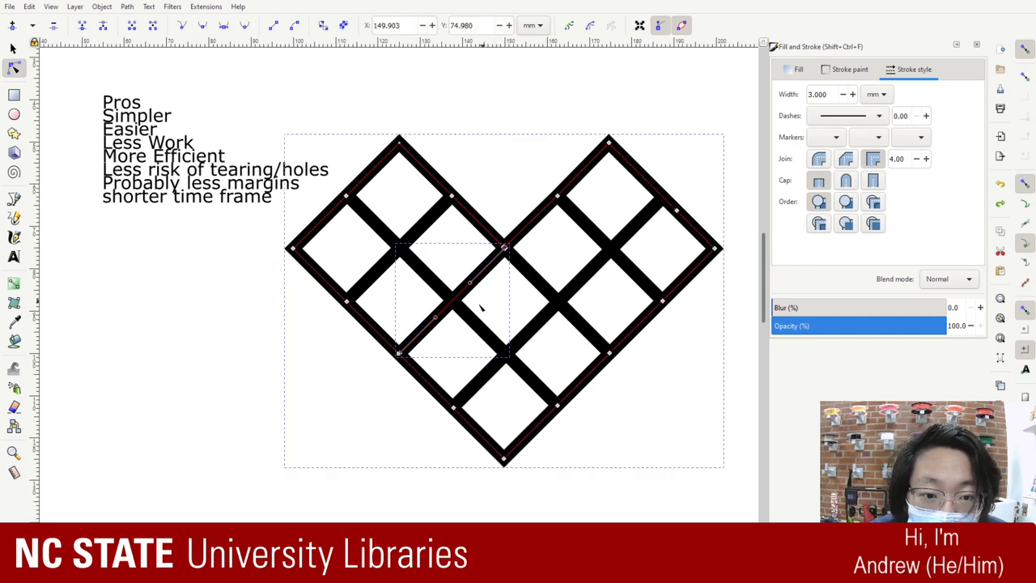
pyautogui.click(85, 27)
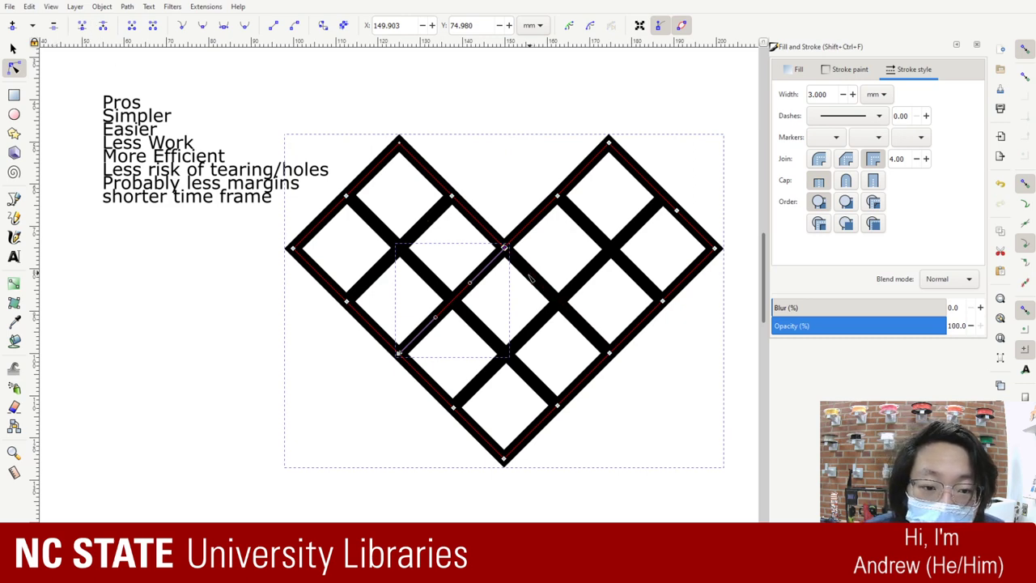
pyautogui.click(529, 277)
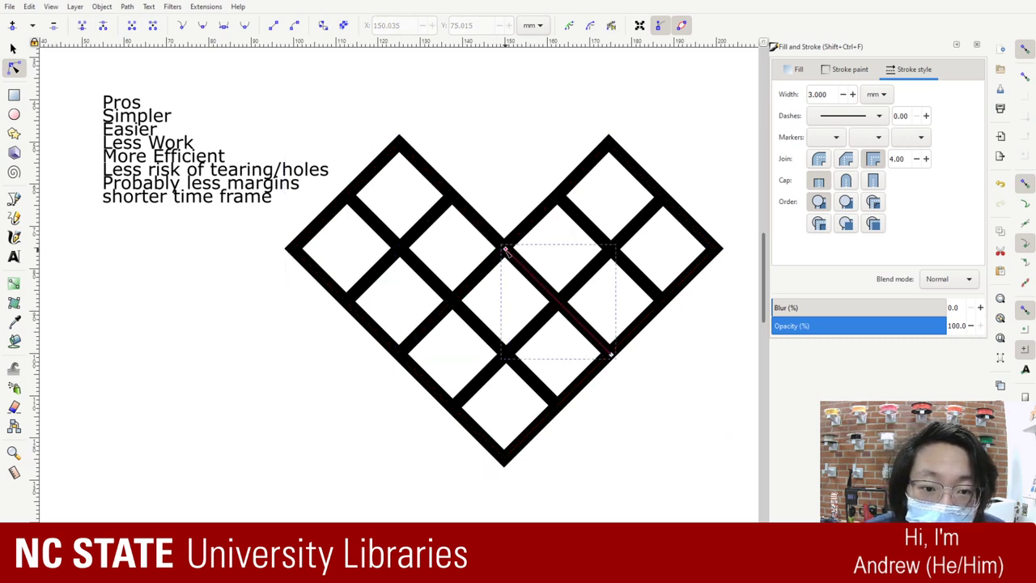
pyautogui.click(503, 245)
pyautogui.keyDown('shift'); pyautogui.click(504, 245); pyautogui.keyUp('shift')
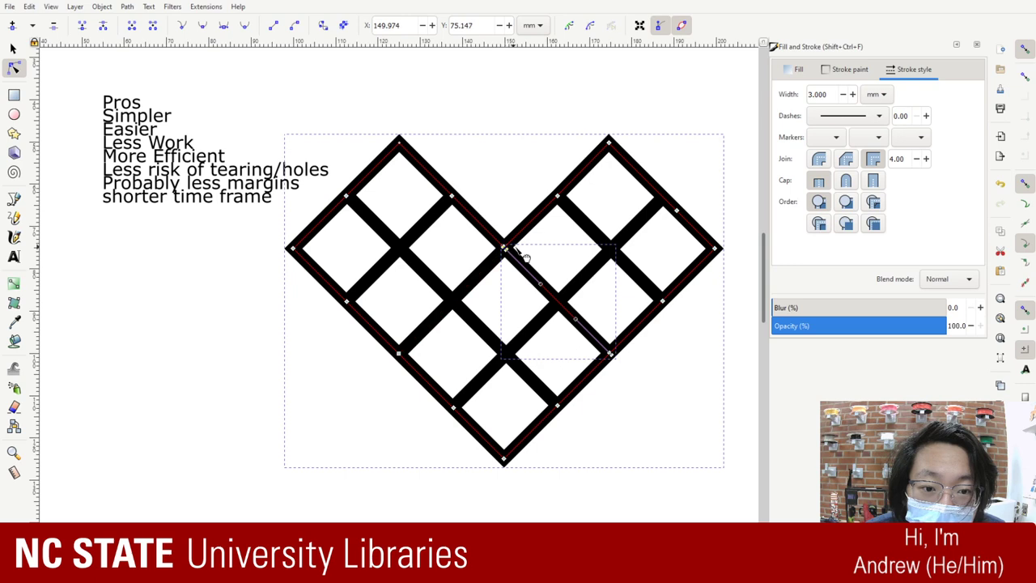
pyautogui.click(84, 28)
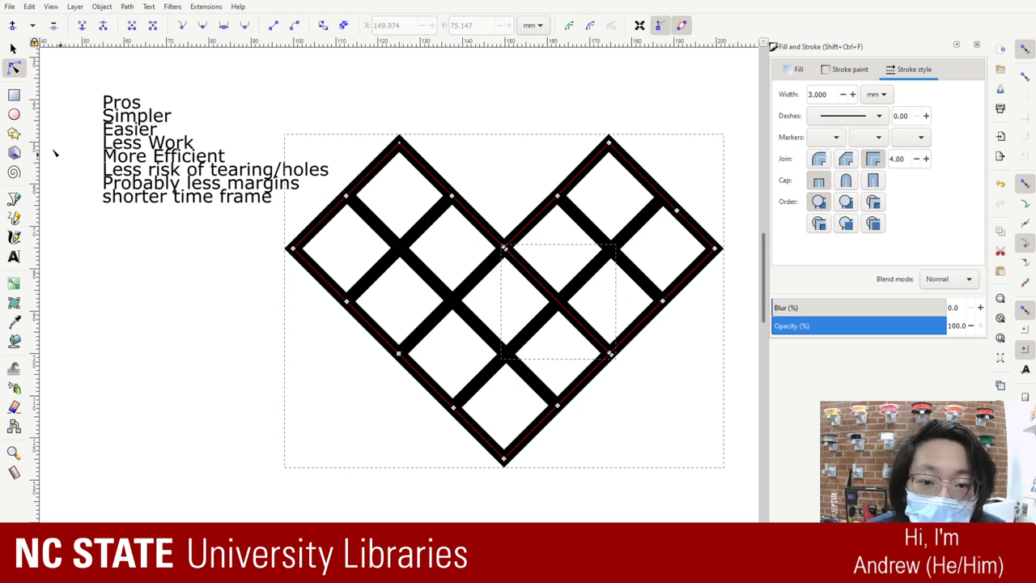
pyautogui.click(13, 49)
# - Confirm a lattice stroke is separate, then move the heart outline down-left to X 26.472, Y 107.850 mm
pyautogui.click(522, 206)
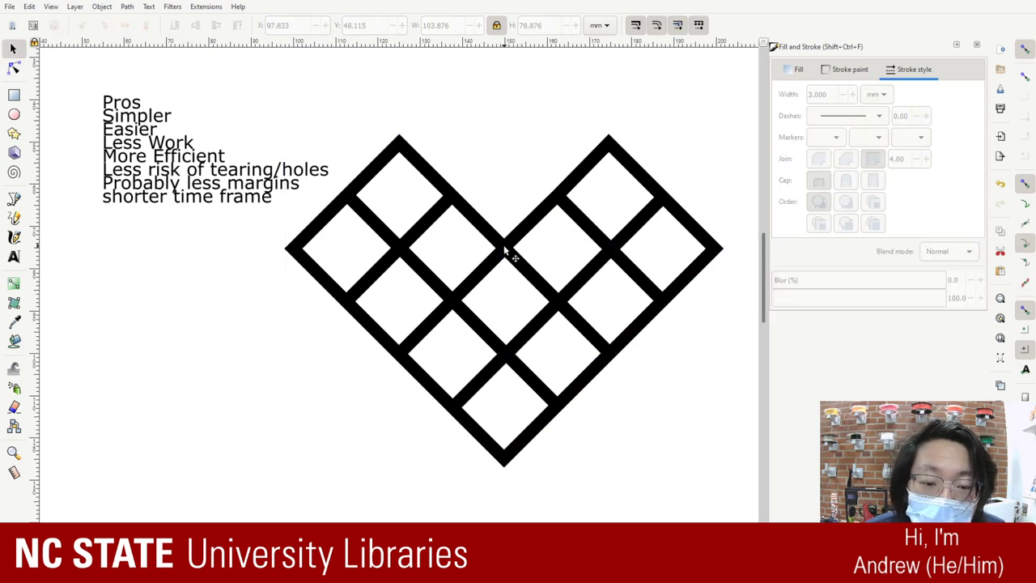
pyautogui.moveTo(503, 244)
pyautogui.mouseDown()
pyautogui.moveTo(502, 196)
pyautogui.moveTo(481, 241)
pyautogui.moveTo(494, 263)
pyautogui.moveTo(501, 195)
pyautogui.moveTo(506, 269)
pyautogui.mouseUp()
pyautogui.moveTo(496, 224); pyautogui.dragTo(474, 177)
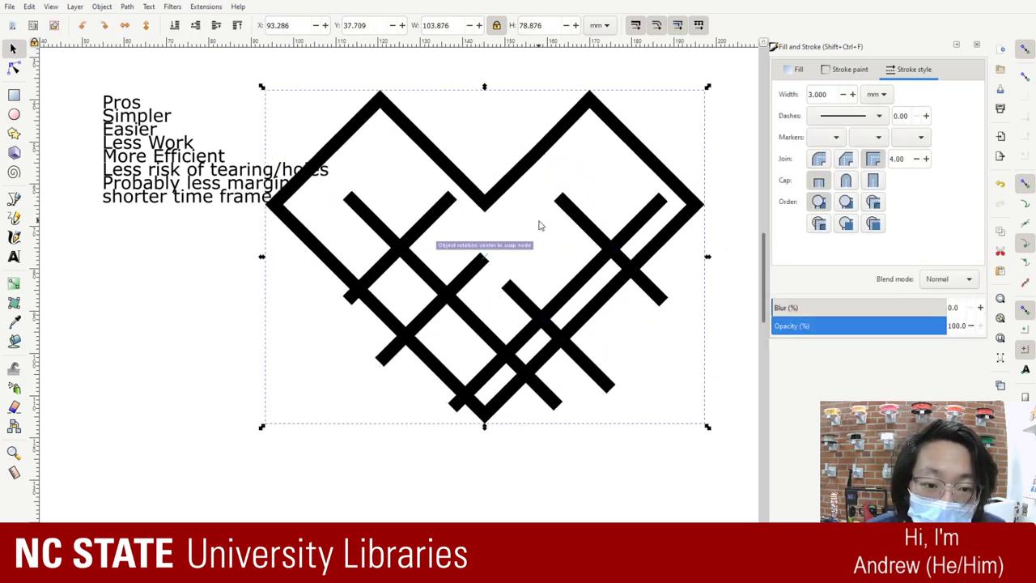
pyautogui.hotkey('ctrl', 'z')
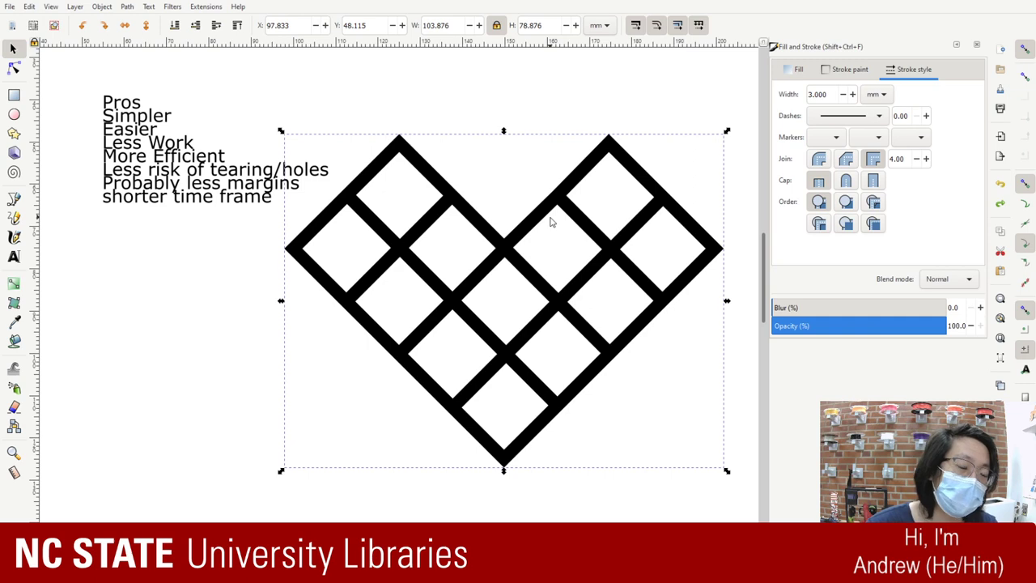
pyautogui.moveTo(530, 212)
pyautogui.mouseDown()
pyautogui.moveTo(172, 324)
pyautogui.moveTo(210, 441)
pyautogui.mouseUp()
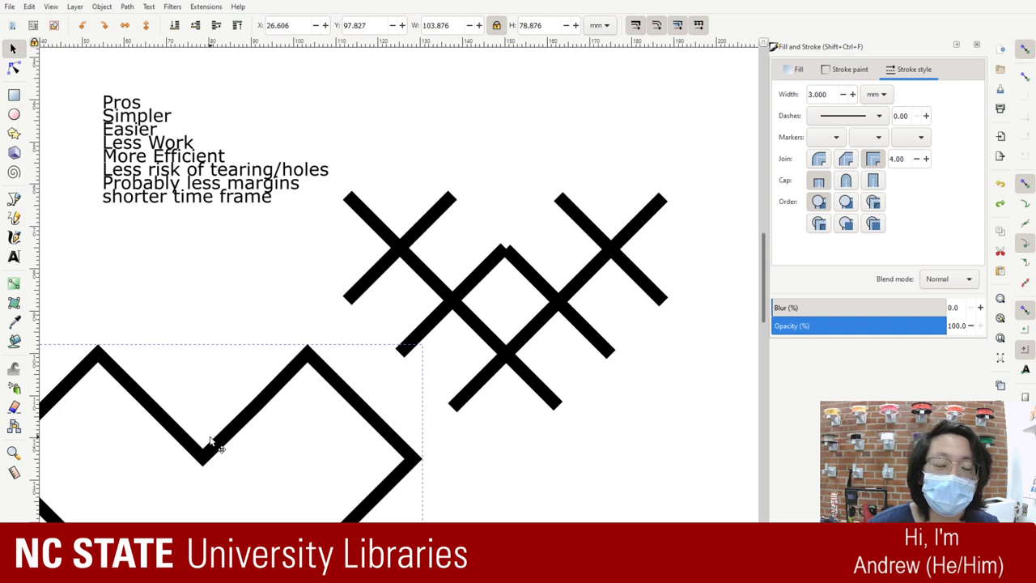
pyautogui.moveTo(210, 441); pyautogui.dragTo(213, 486)
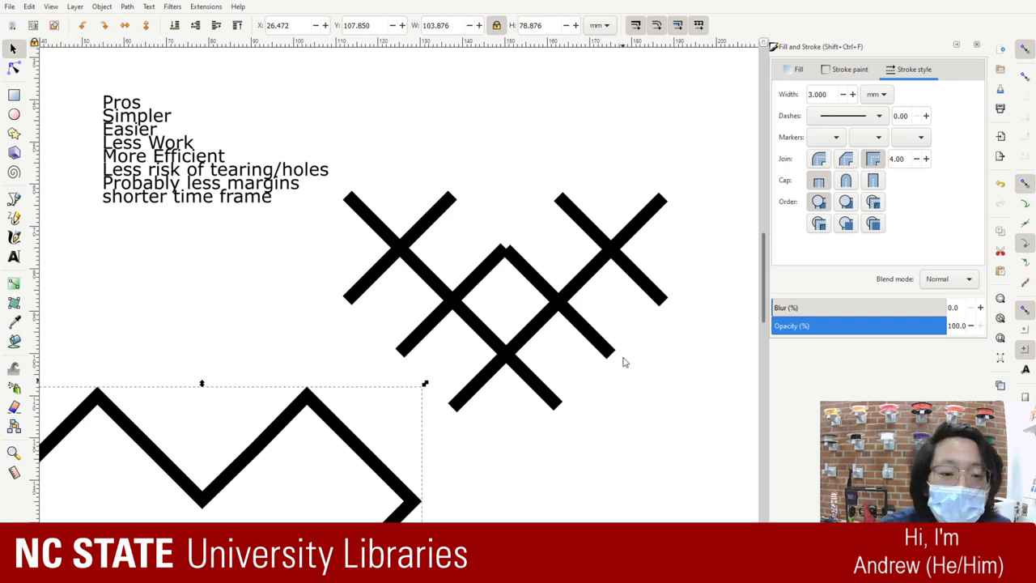
# - Select the middle X piece's segments, try joining their top nodes, and undo it
pyautogui.click(539, 275)
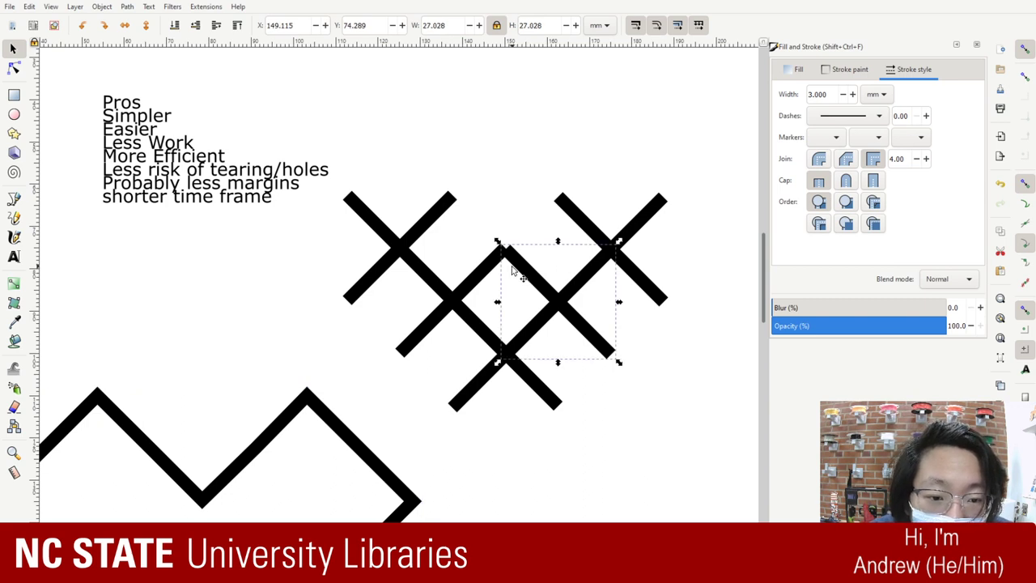
pyautogui.click(523, 271)
pyautogui.doubleClick(518, 263)
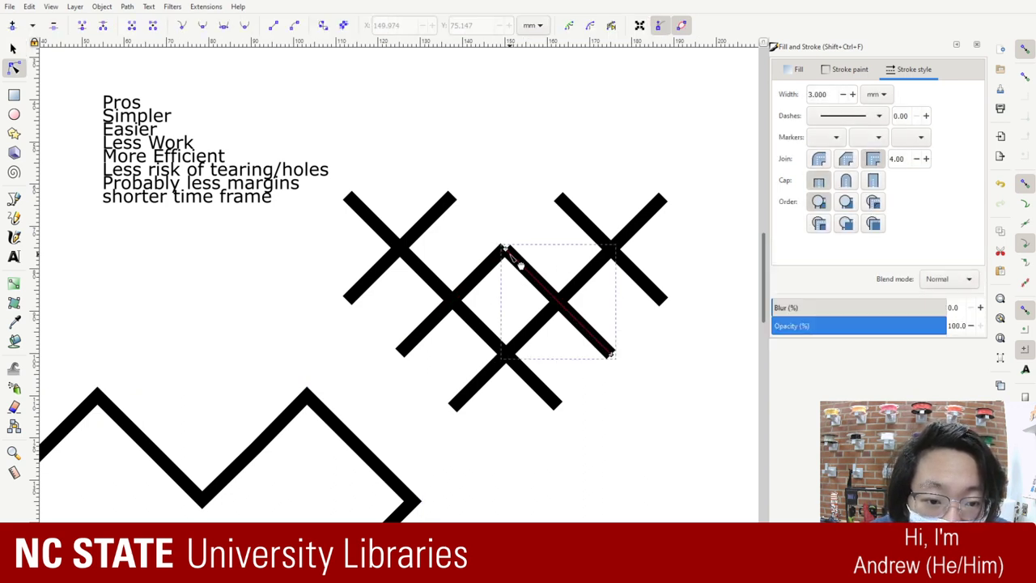
pyautogui.keyDown('shift'); pyautogui.click(502, 250); pyautogui.keyUp('shift')
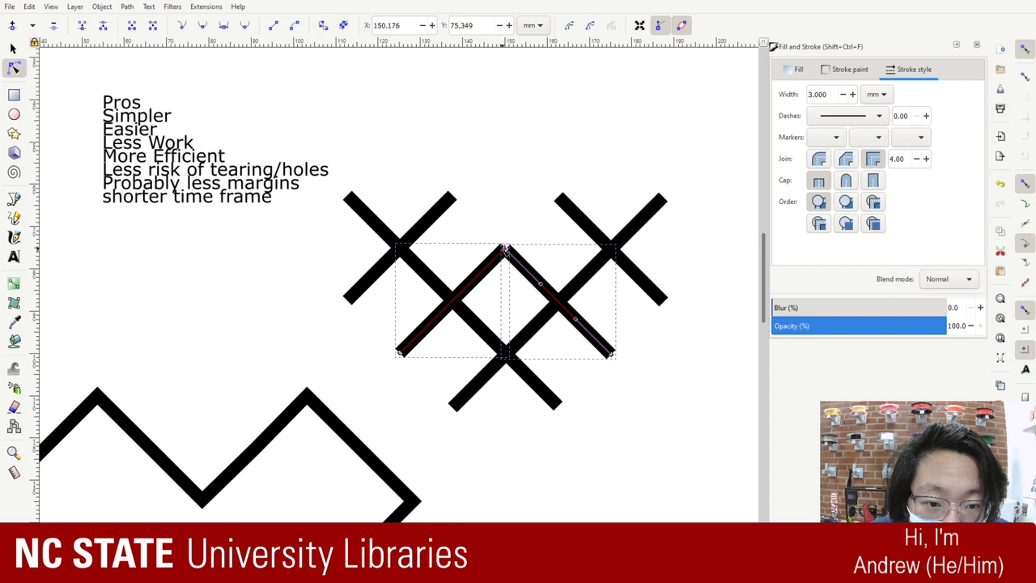
pyautogui.click(82, 25)
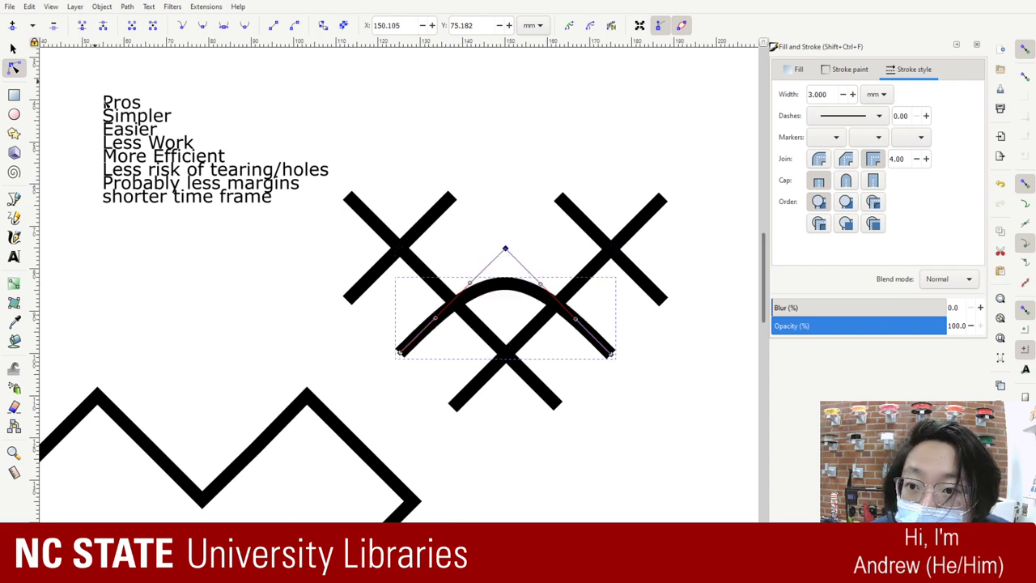
pyautogui.hotkey('ctrl', 'z')
pyautogui.click(103, 25)
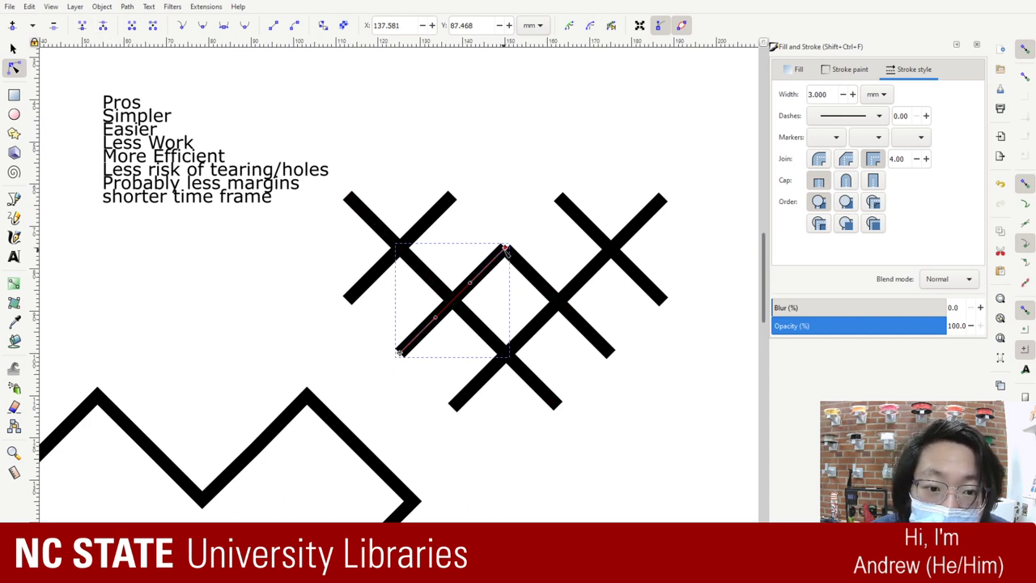
# - Select both central diagonal strokes and join their top nodes into one smooth arch
pyautogui.press('Escape')
pyautogui.click(509, 253)
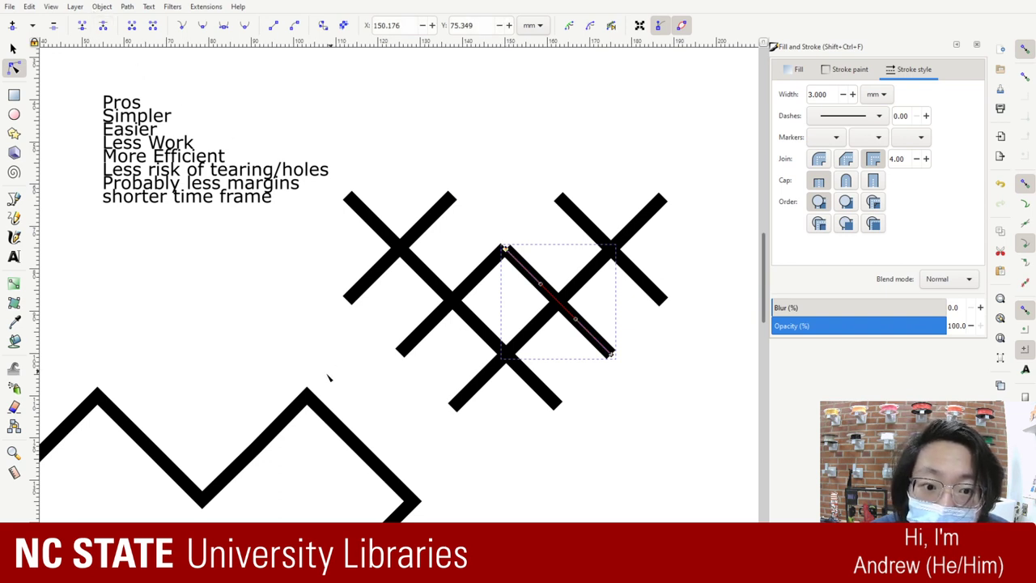
pyautogui.press('Escape')
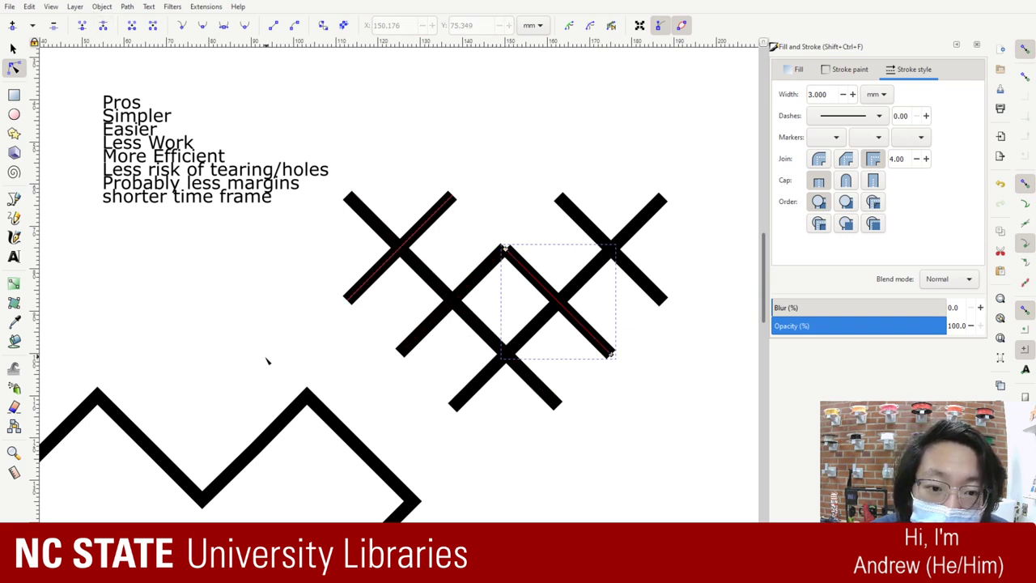
pyautogui.press('Escape')
pyautogui.moveTo(478, 276); pyautogui.dragTo(502, 212)
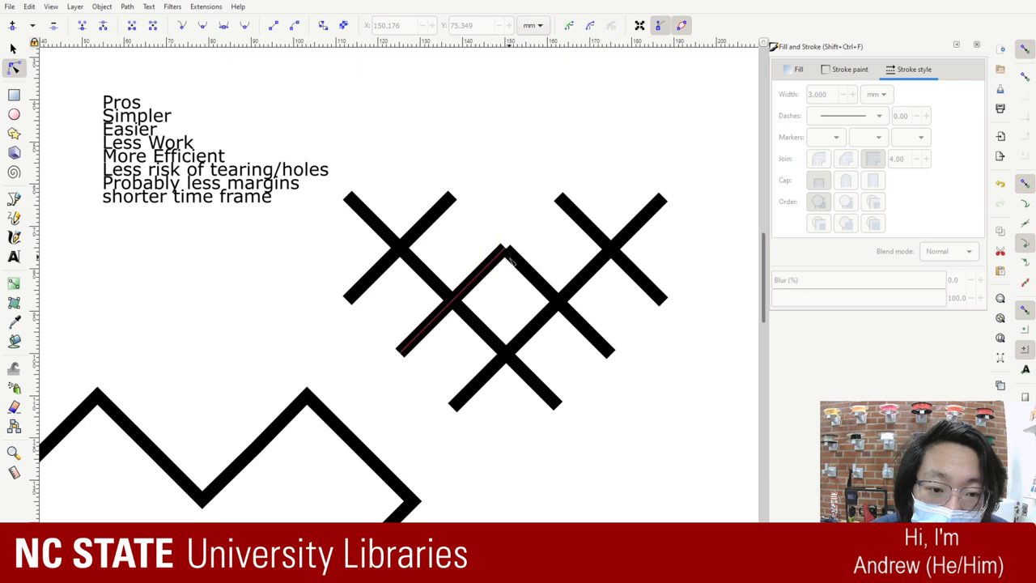
pyautogui.click(510, 258)
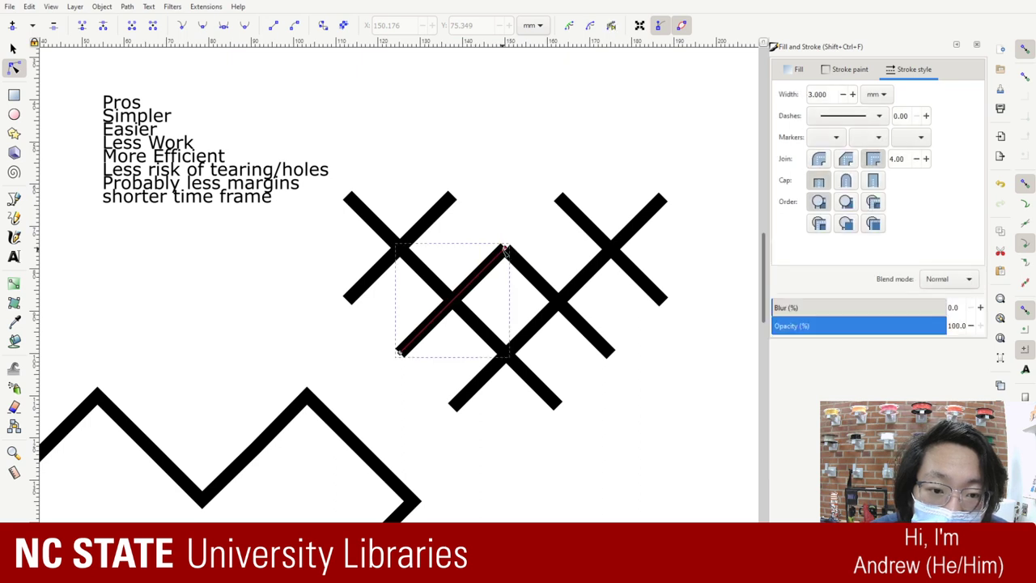
pyautogui.click(510, 249)
pyautogui.click(501, 254)
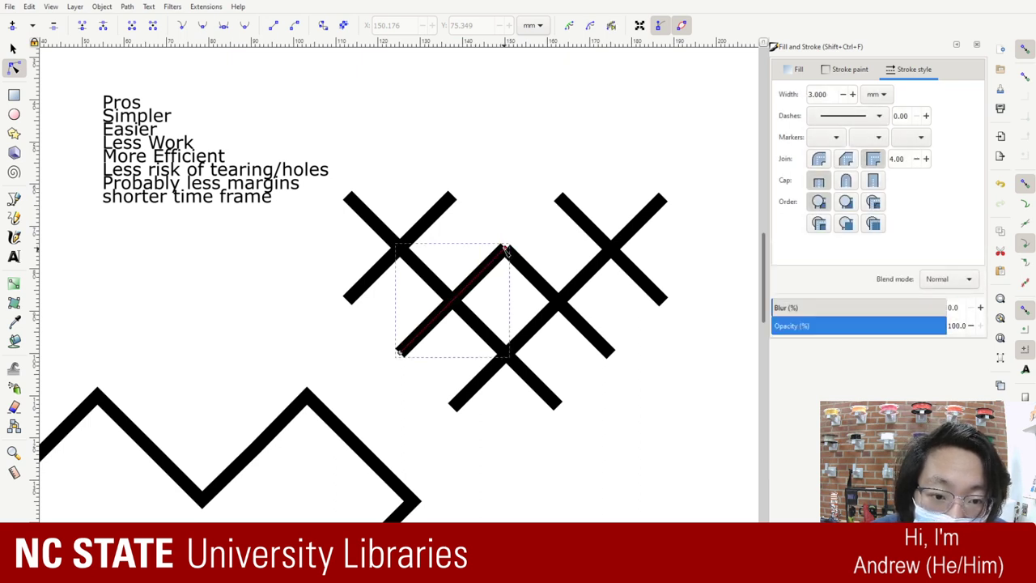
pyautogui.keyDown('shift'); pyautogui.click(506, 253); pyautogui.keyUp('shift')
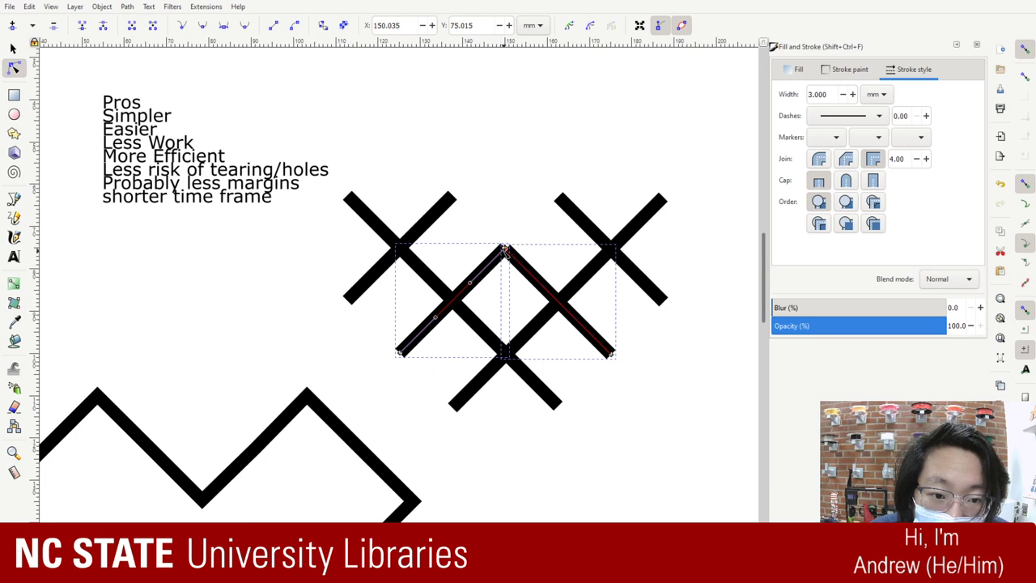
pyautogui.keyDown('shift'); pyautogui.click(506, 249); pyautogui.keyUp('shift')
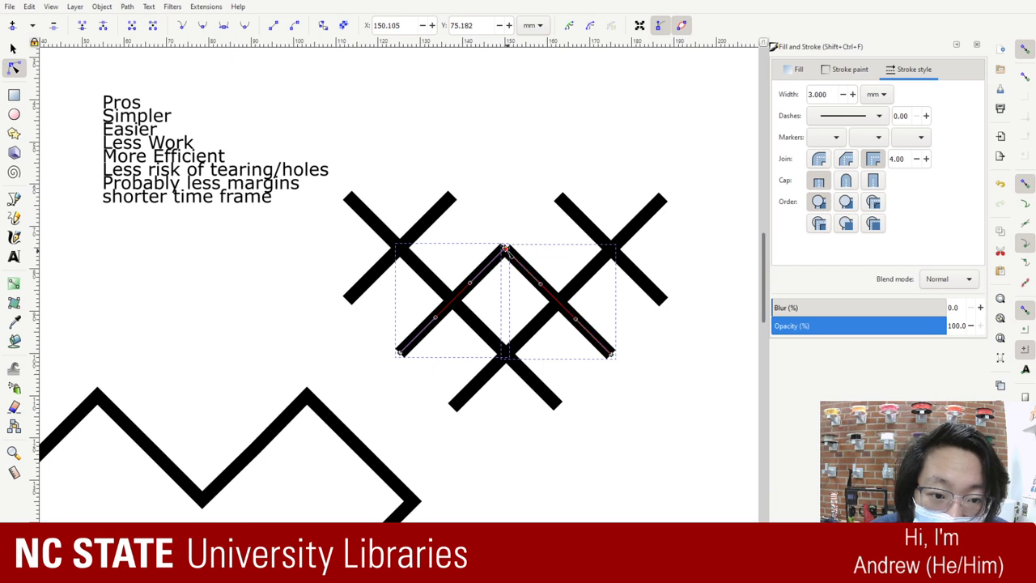
pyautogui.click(81, 27)
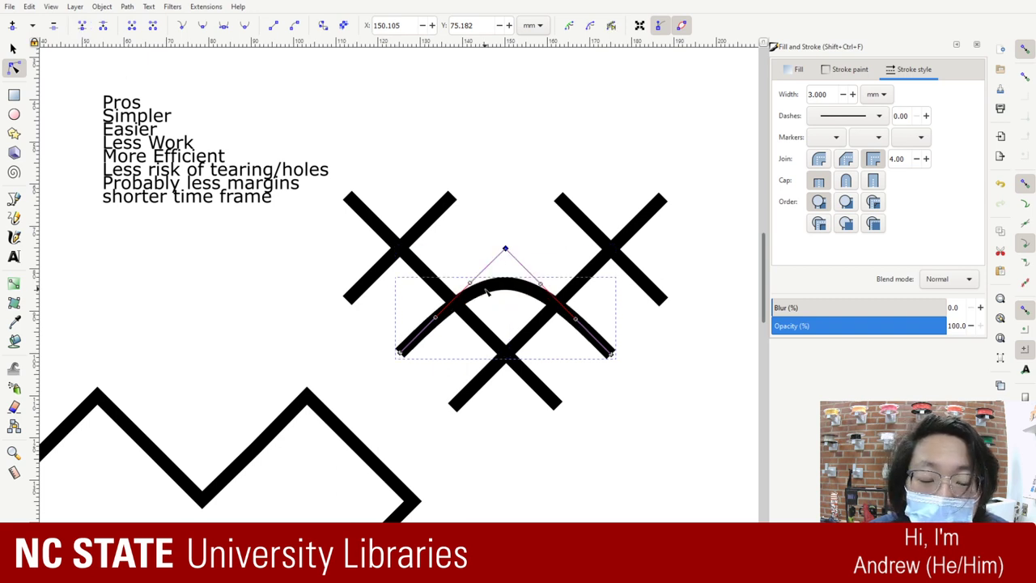
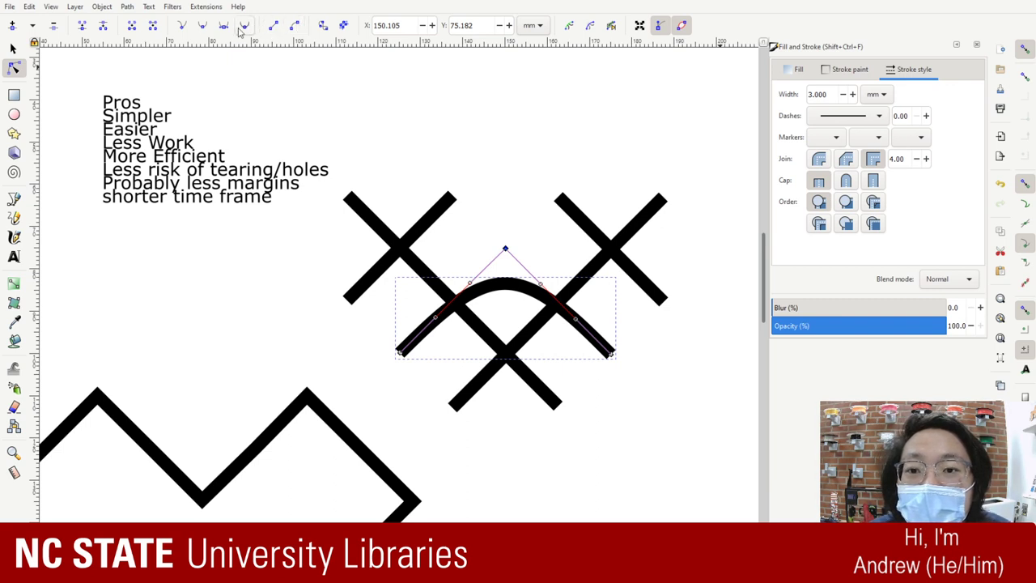
# - Straighten the curved piece in the lattice into a line segment
pyautogui.click(184, 27)
pyautogui.scroll(-6, 330, 393)
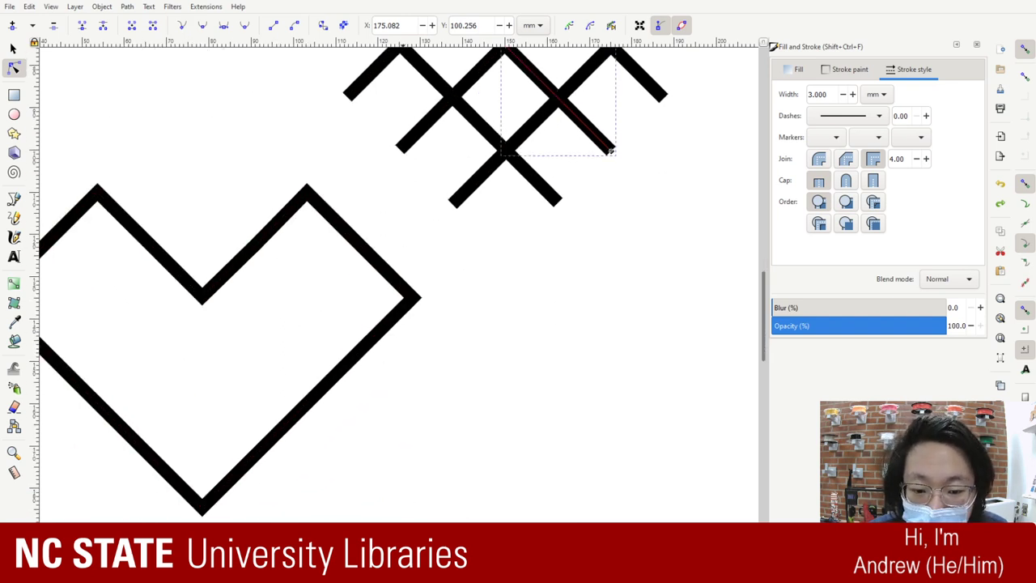
pyautogui.hscroll(-9, 611, 150)
# - Select nodes on the heart's lower-left edge, then undo a trial node change
pyautogui.click(510, 304)
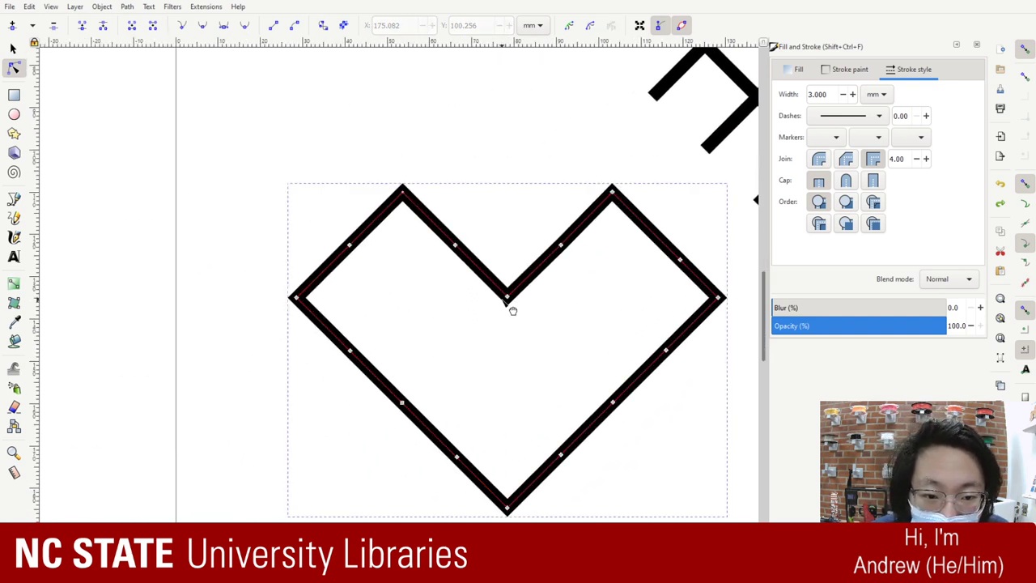
pyautogui.click(507, 298)
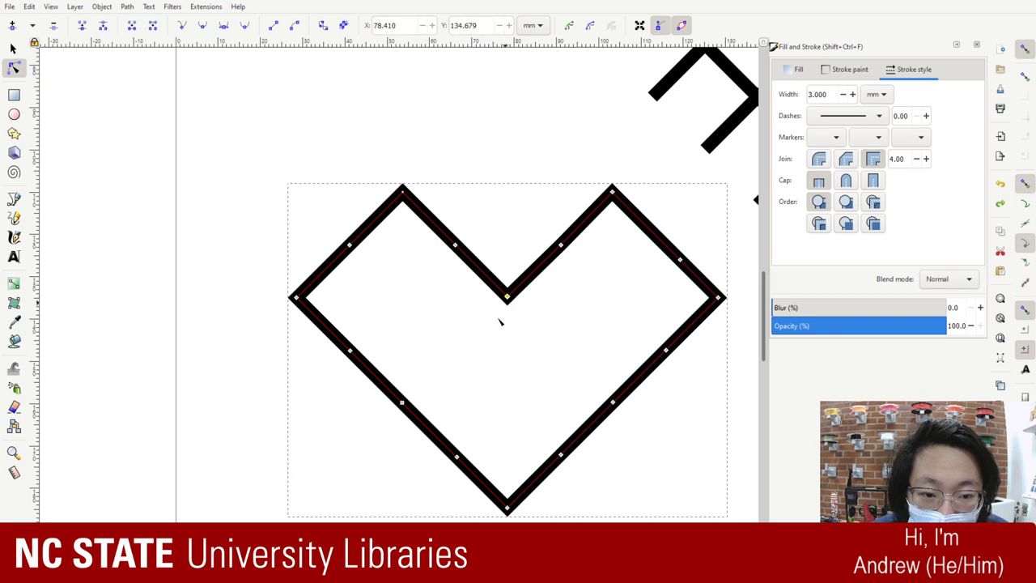
pyautogui.click(402, 403)
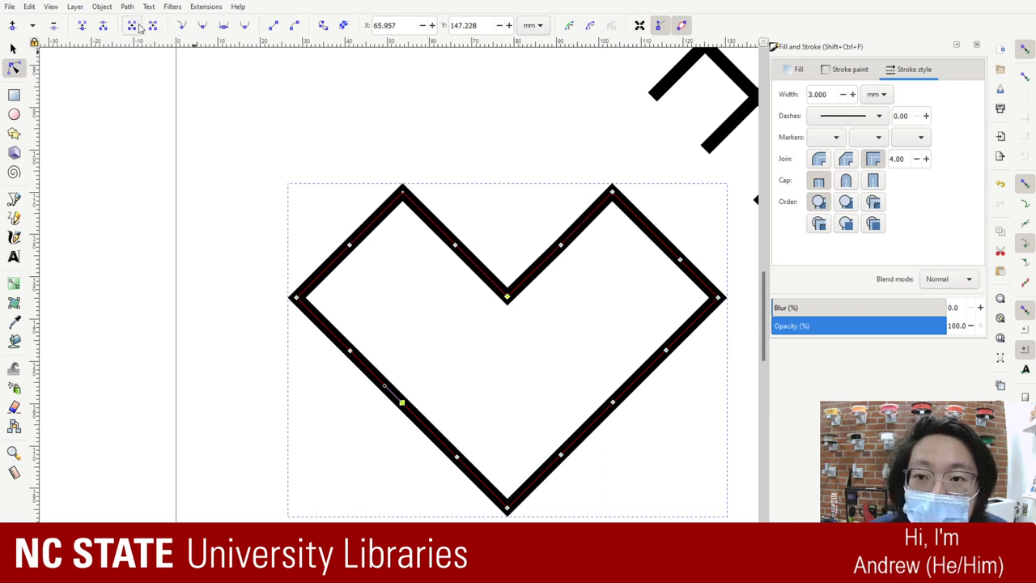
pyautogui.click(107, 27)
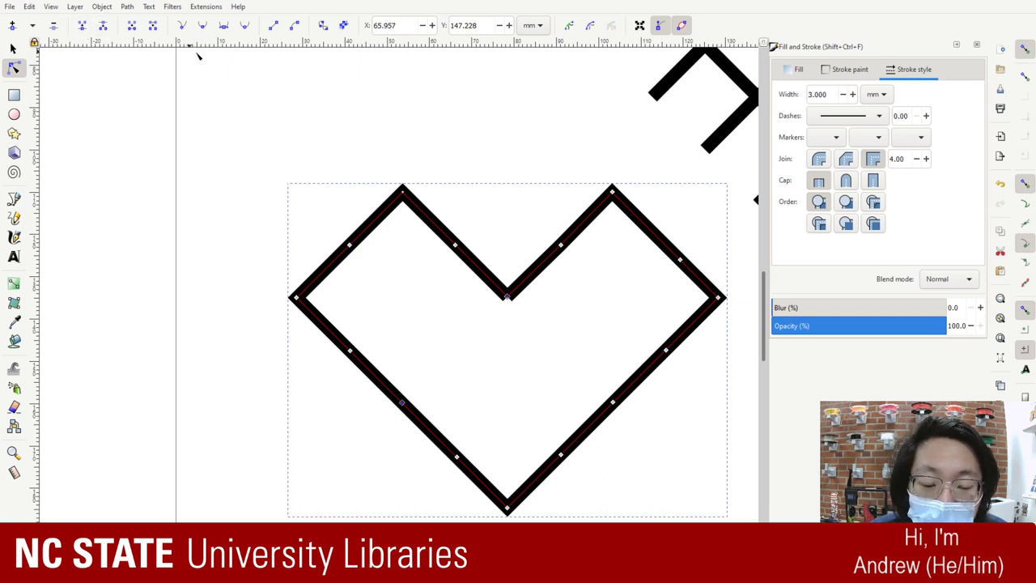
pyautogui.hotkey('ctrl', 'z')
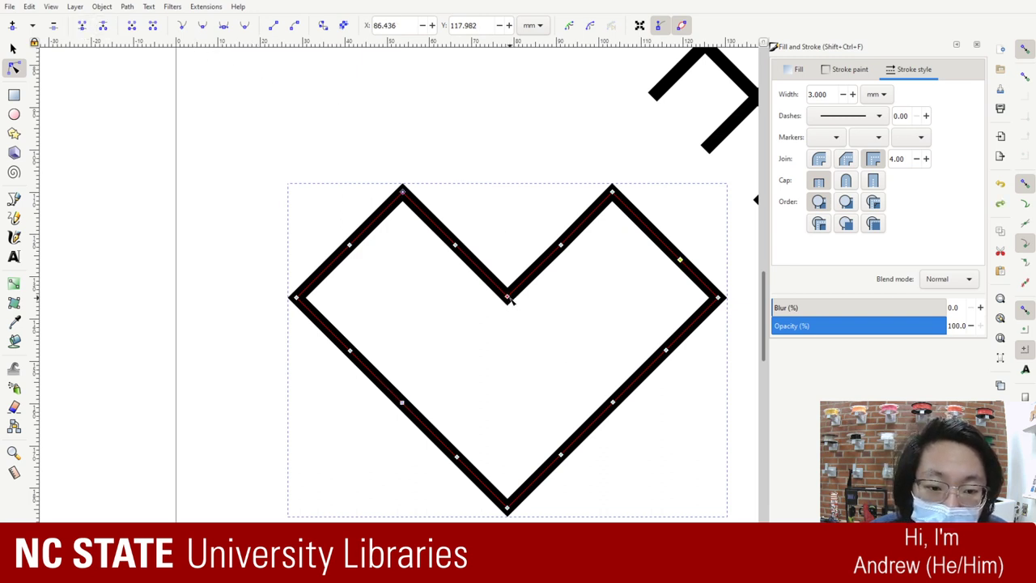
# - Break the heart outline at its two left-lobe nodes, inner and outer edge
pyautogui.click(455, 245)
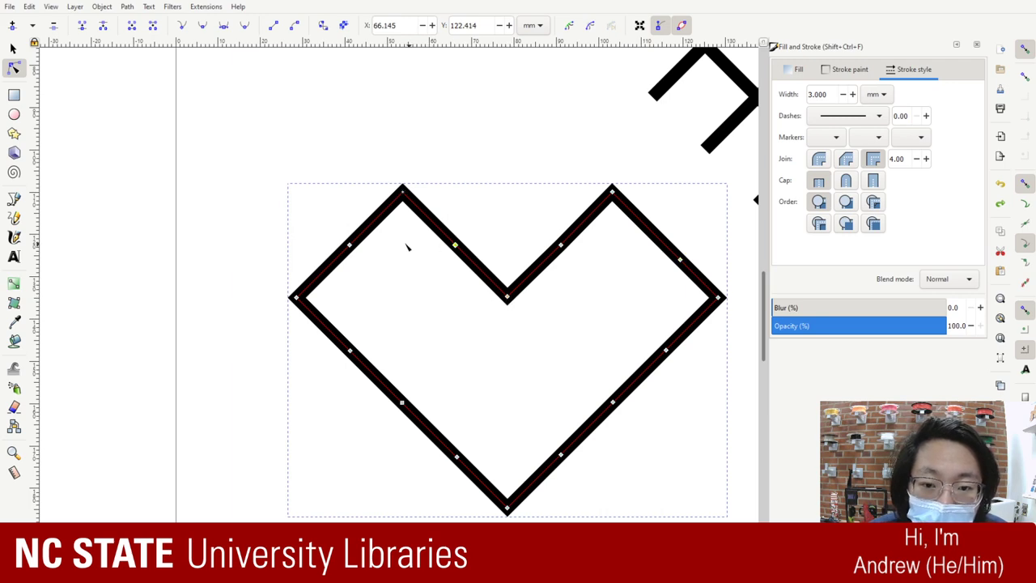
pyautogui.click(349, 244)
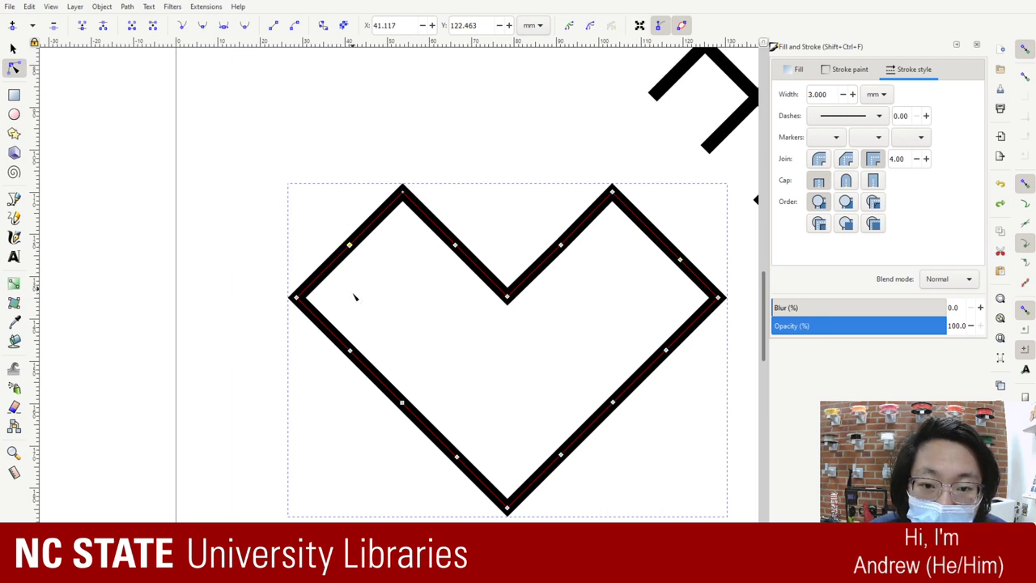
pyautogui.keyDown('shift'); pyautogui.click(456, 245); pyautogui.keyUp('shift')
pyautogui.keyDown('shift'); pyautogui.click(455, 245); pyautogui.keyUp('shift')
pyautogui.keyDown('shift'); pyautogui.click(456, 246); pyautogui.keyUp('shift')
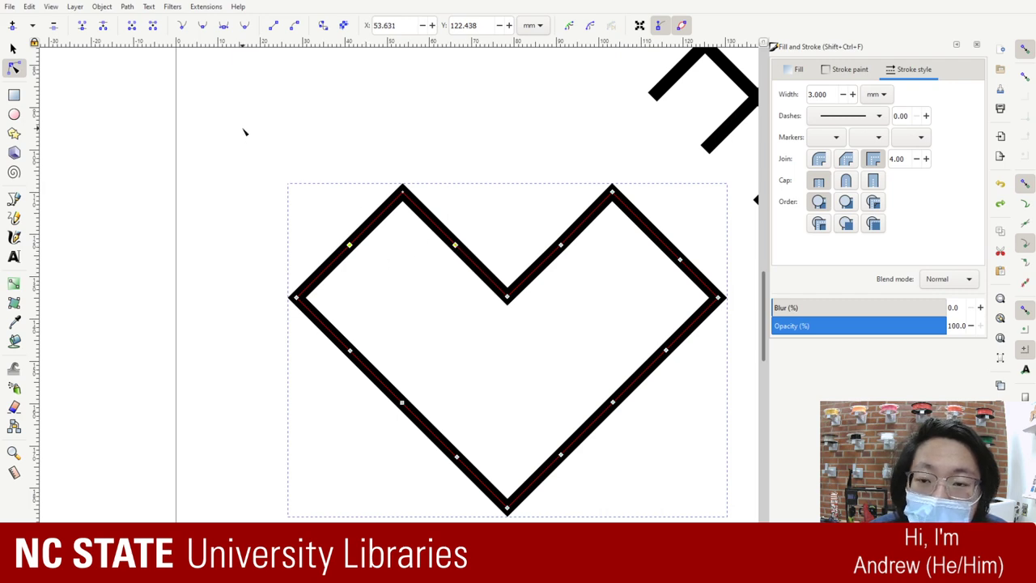
pyautogui.click(186, 30)
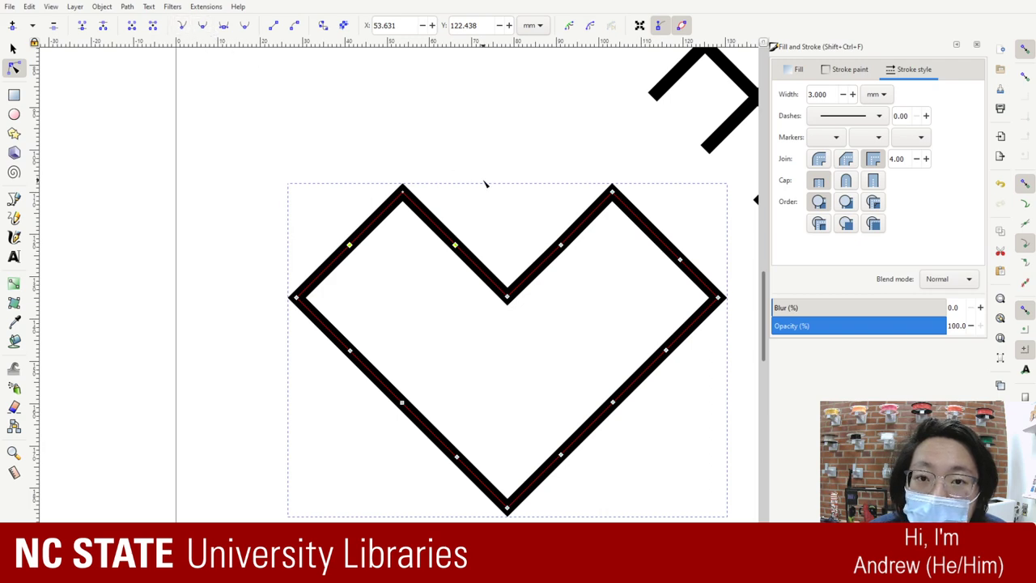
pyautogui.press('z')
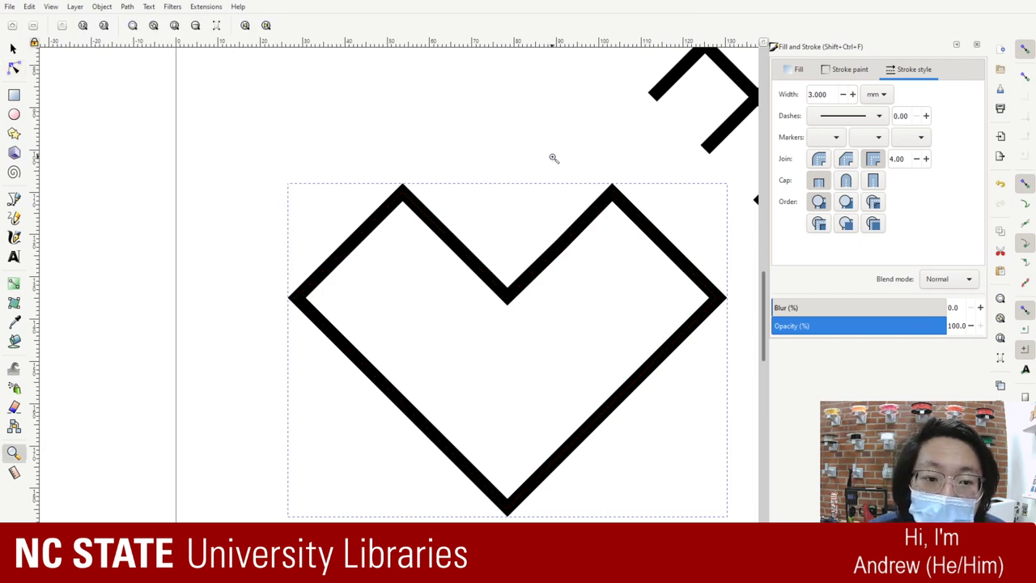
pyautogui.moveTo(553, 158); pyautogui.dragTo(381, 167)
pyautogui.scroll(-1, 365, 289)
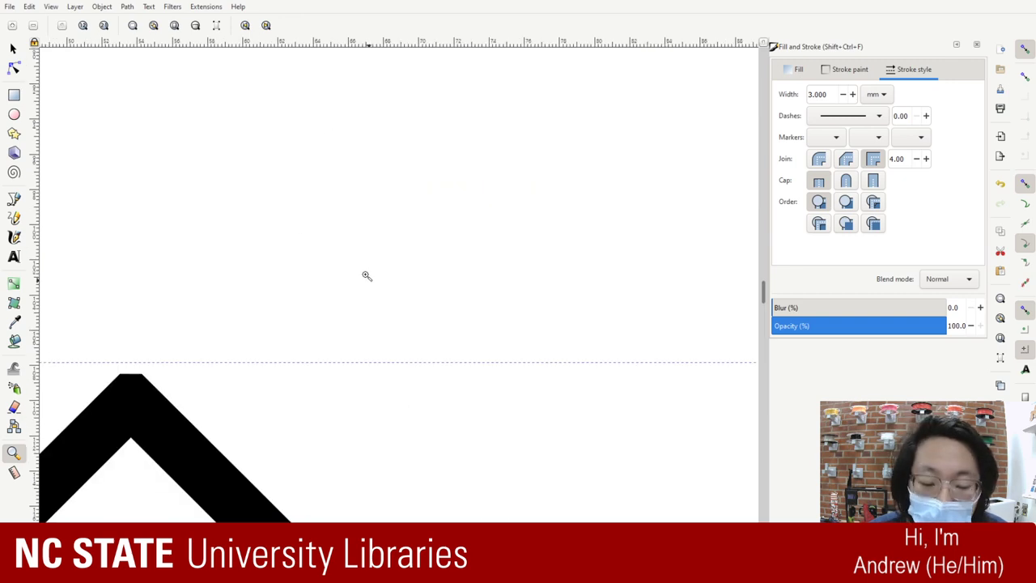
pyautogui.keyDown('shift'); pyautogui.click(365, 275); pyautogui.keyUp('shift')
pyautogui.keyDown('shift'); pyautogui.click(365, 275); pyautogui.keyUp('shift')
pyautogui.keyDown('shift'); pyautogui.click(365, 275); pyautogui.keyUp('shift')
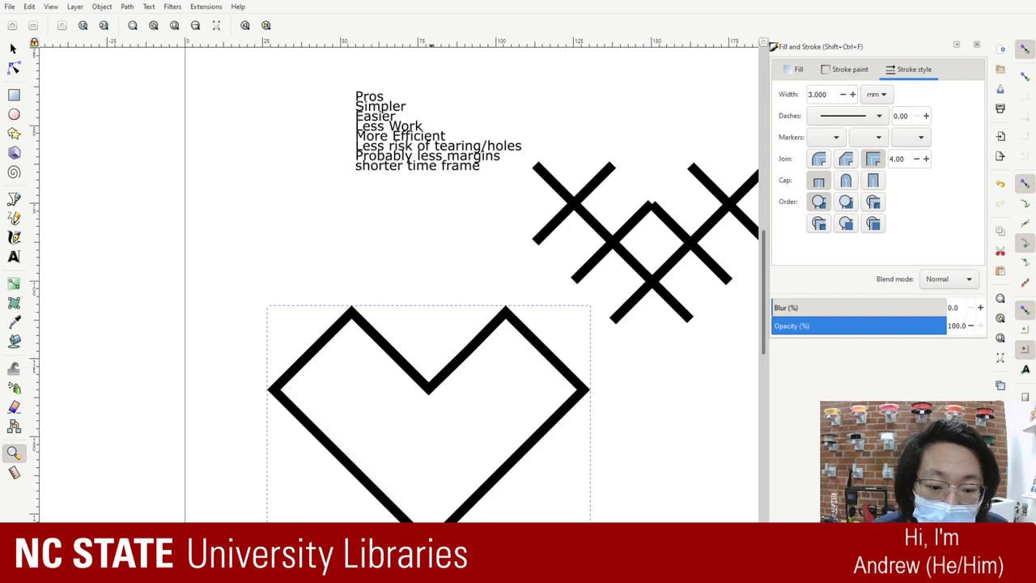
pyautogui.hscroll(10, 397, 279)
pyautogui.hscroll(-3, 397, 279)
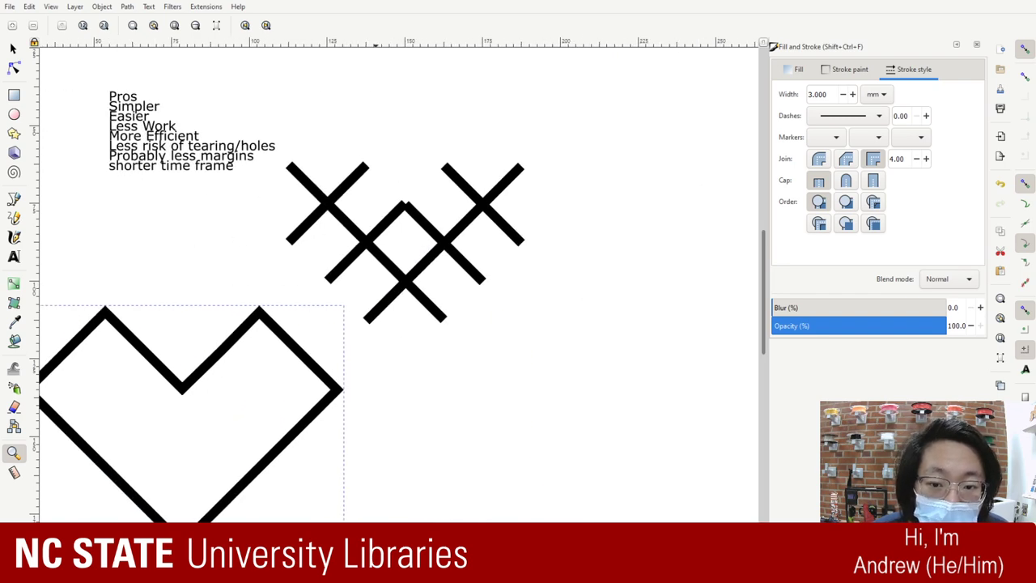
pyautogui.press('+')
pyautogui.press('+')
pyautogui.press('+')
pyautogui.press('+')
pyautogui.press('+')
pyautogui.press('+')
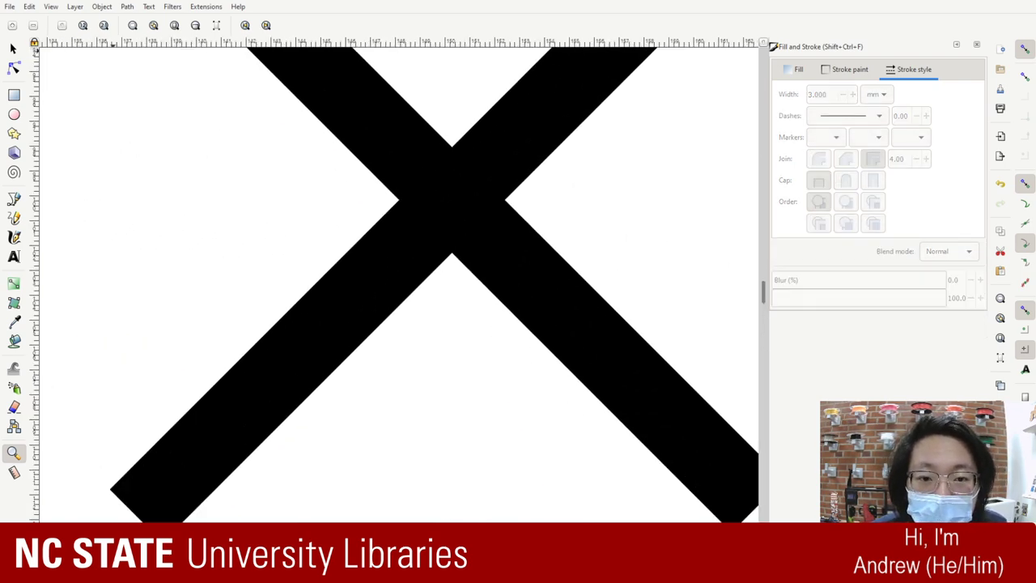
pyautogui.hscroll(10, 409, 348)
pyautogui.scroll(7, 409, 348)
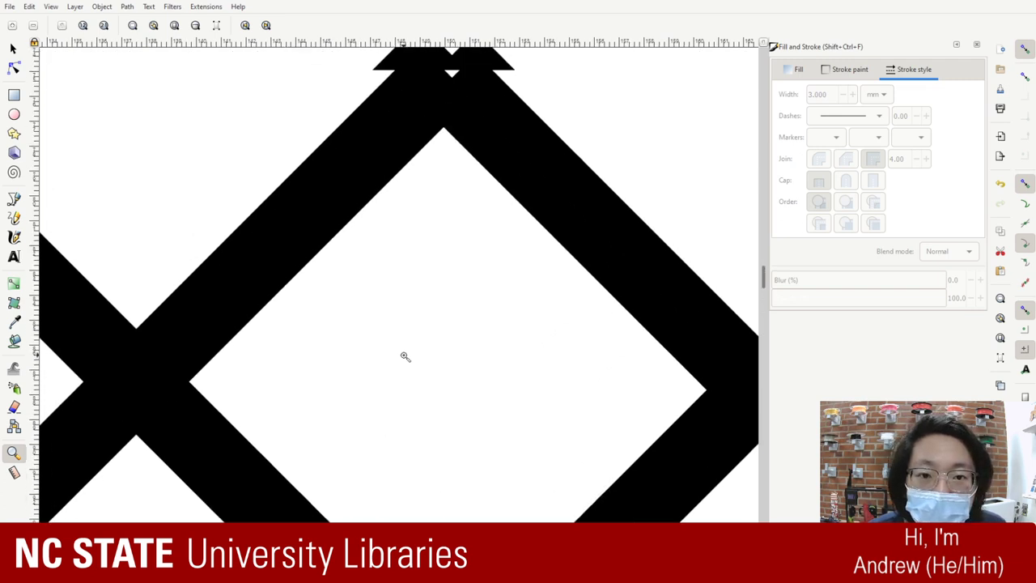
pyautogui.click(376, 202)
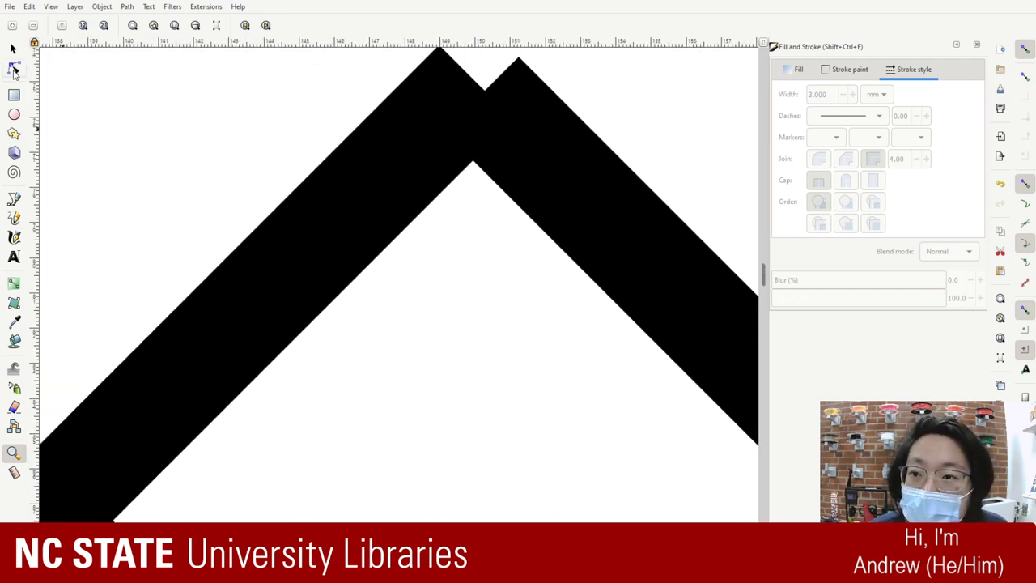
pyautogui.click(13, 70)
pyautogui.click(455, 113)
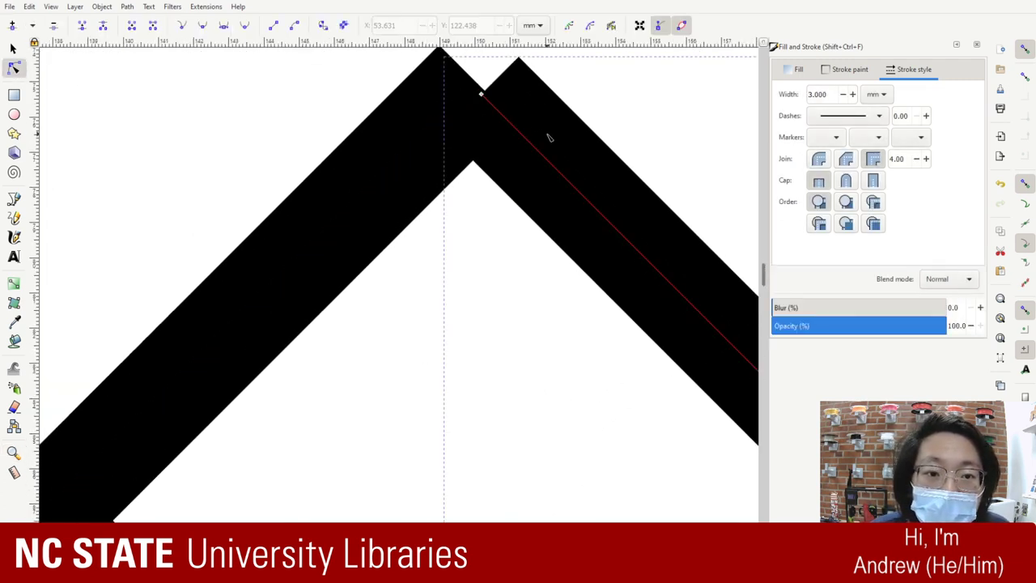
# - Merge the lattice's two apex nodes into one single peak
pyautogui.click(480, 92)
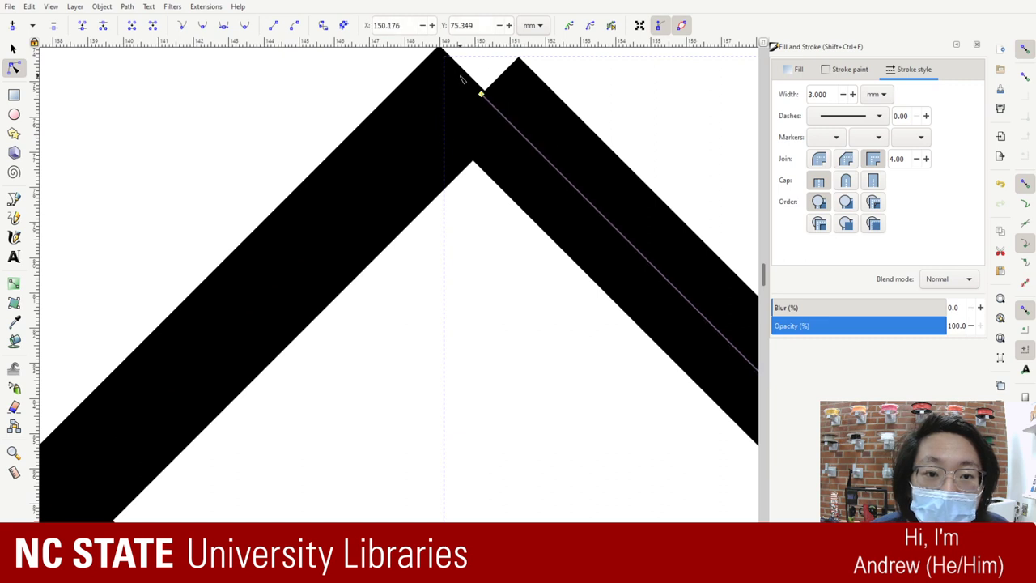
pyautogui.click(476, 83)
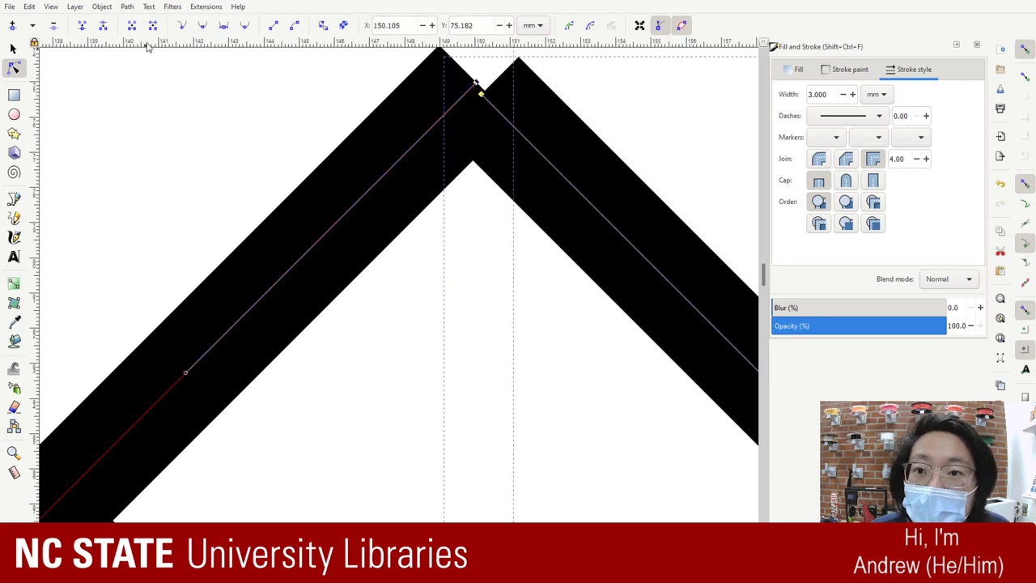
pyautogui.click(183, 30)
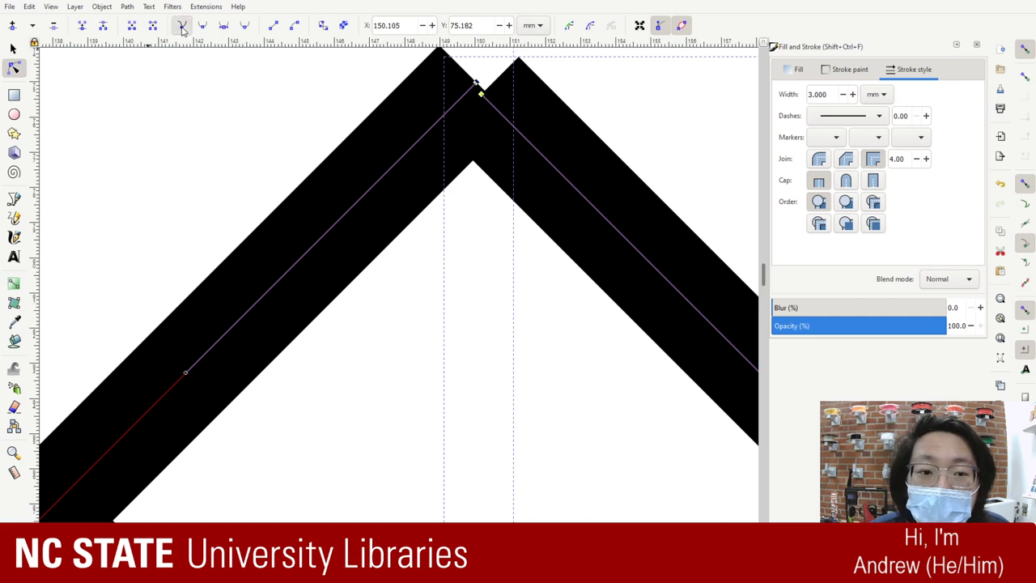
pyautogui.click(81, 28)
# - Pan out over the drawing and deselect the lattice pattern
pyautogui.scroll(-5, 457, 148)
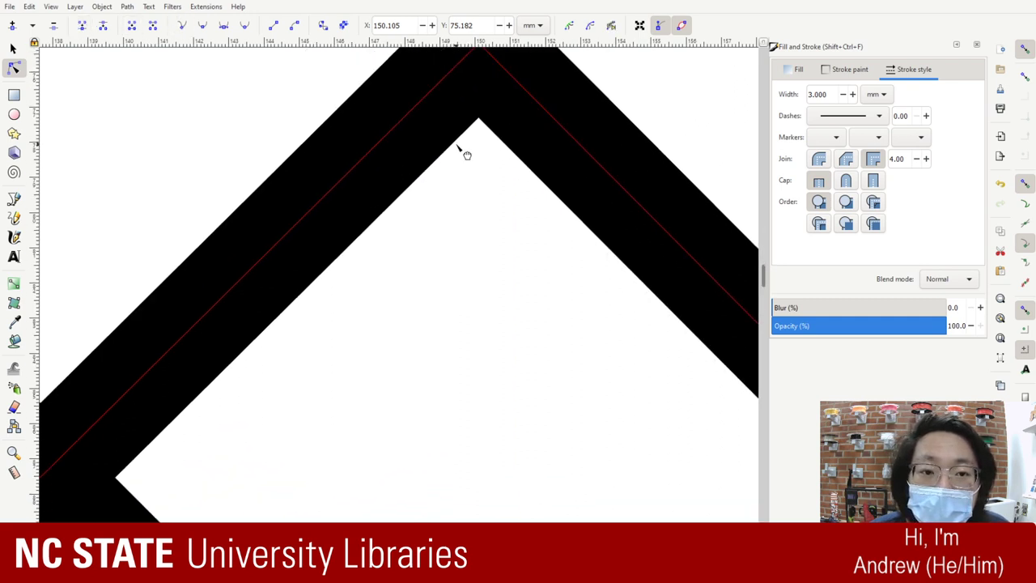
pyautogui.scroll(-10, 458, 147)
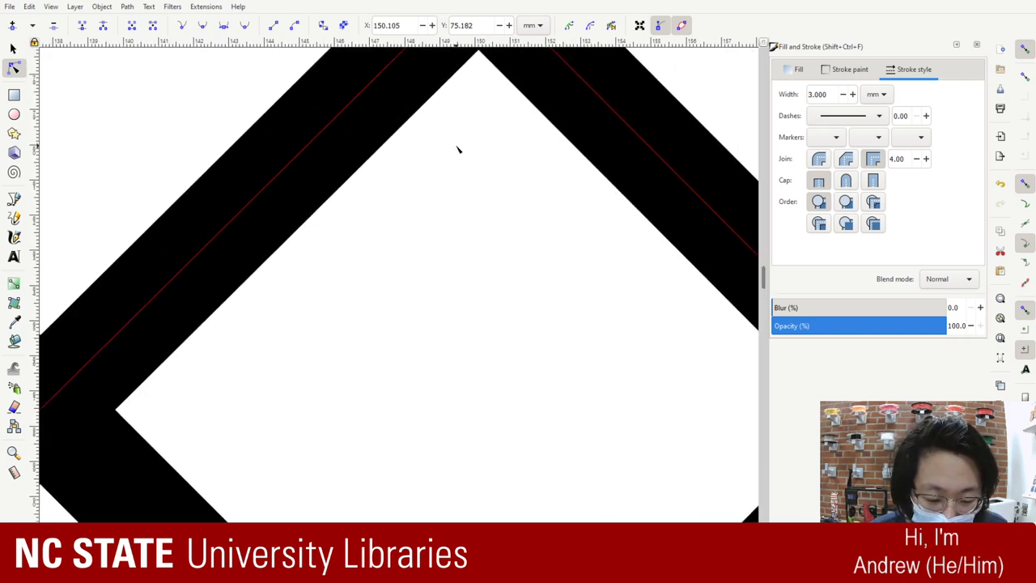
pyautogui.scroll(-5, 457, 148)
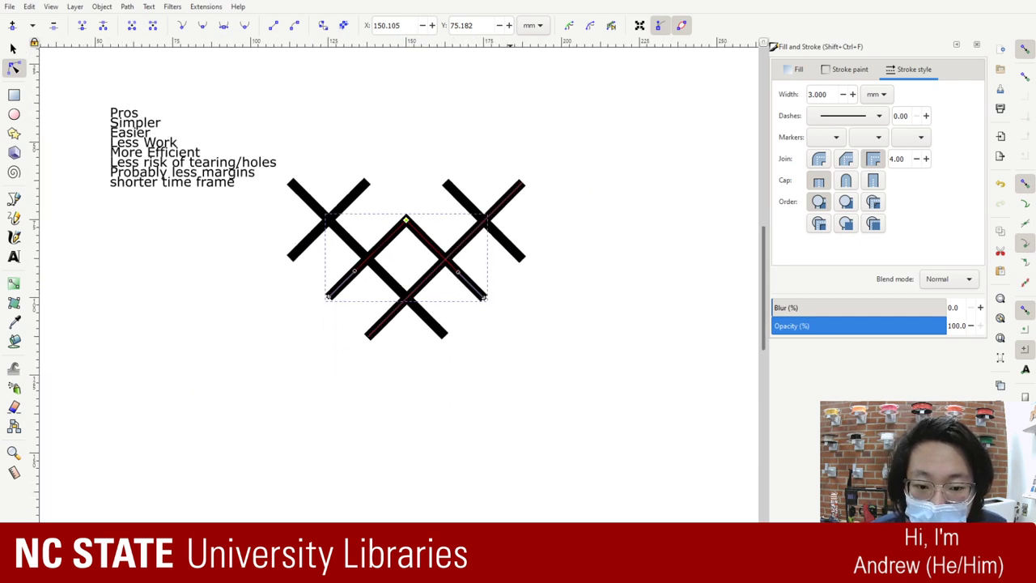
pyautogui.hscroll(-8, 458, 147)
pyautogui.scroll(-1, 458, 147)
pyautogui.hscroll(2, 459, 412)
pyautogui.scroll(-5, 459, 412)
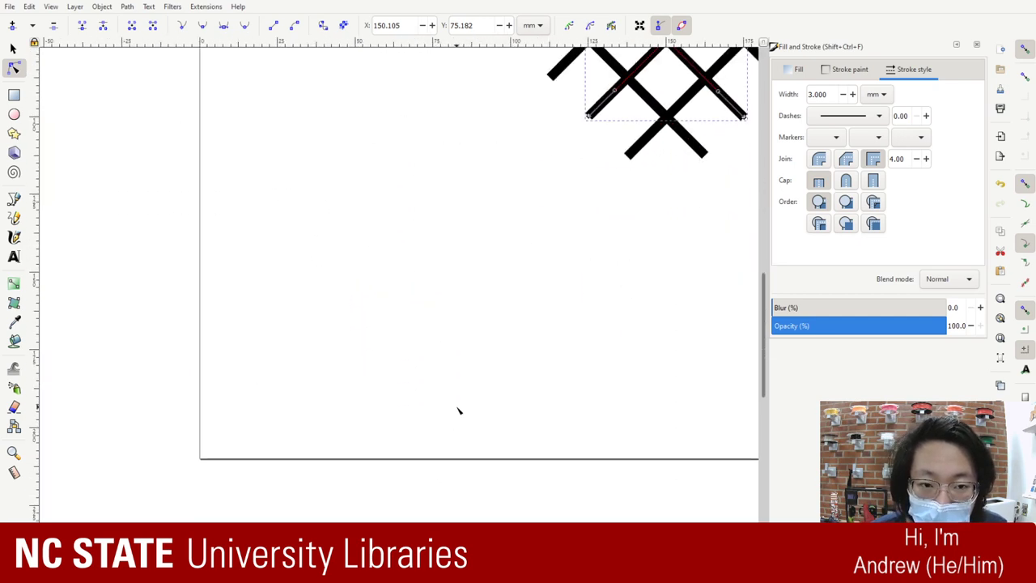
pyautogui.click(444, 310)
pyautogui.scroll(4, 458, 305)
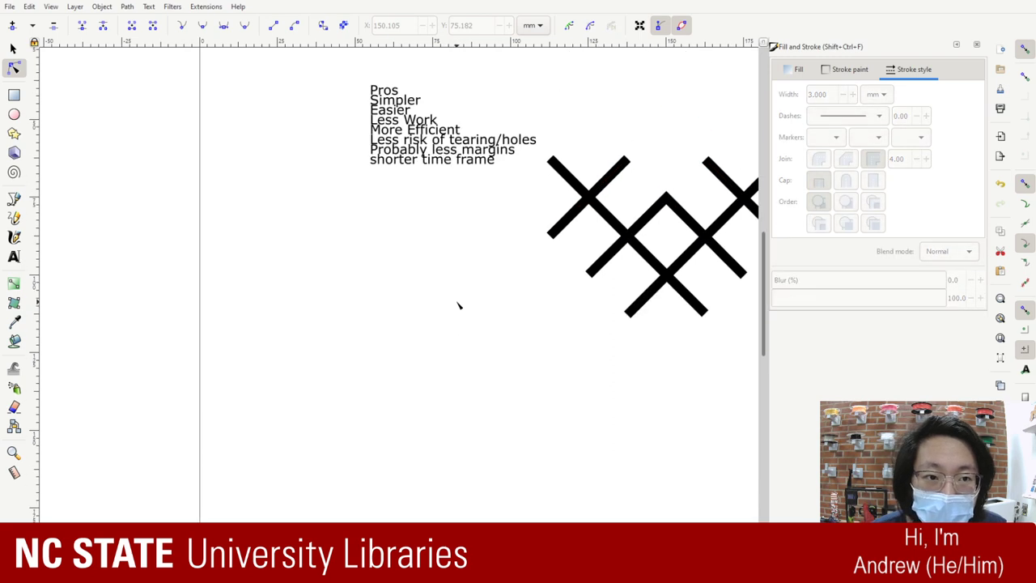
pyautogui.hscroll(12, 326, 505)
pyautogui.hscroll(-20, 325, 504)
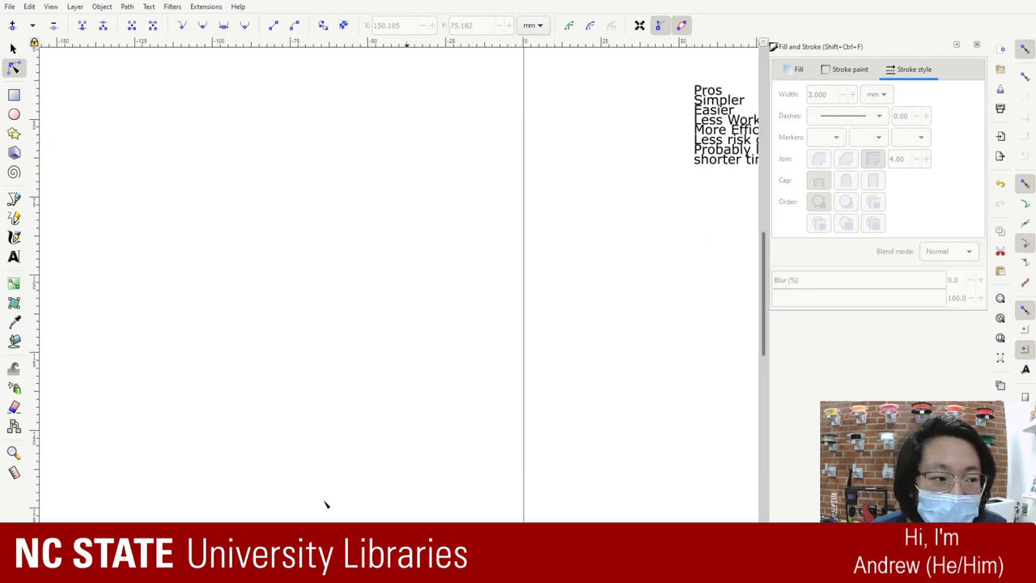
pyautogui.hscroll(16, 479, 511)
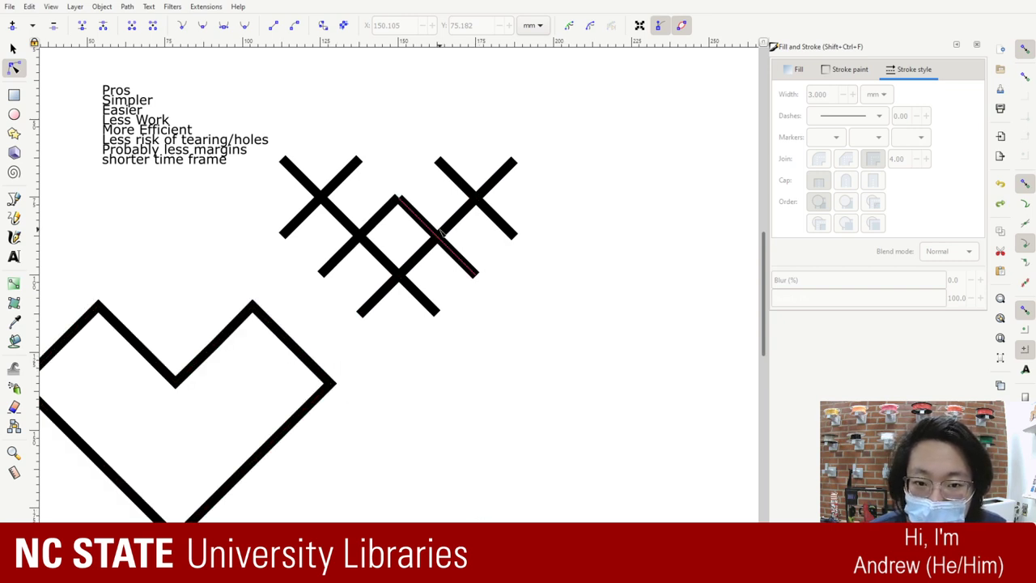
# - Join the two diagonal strokes' top end nodes and make the apex a sharp corner
pyautogui.scroll(2, 400, 210)
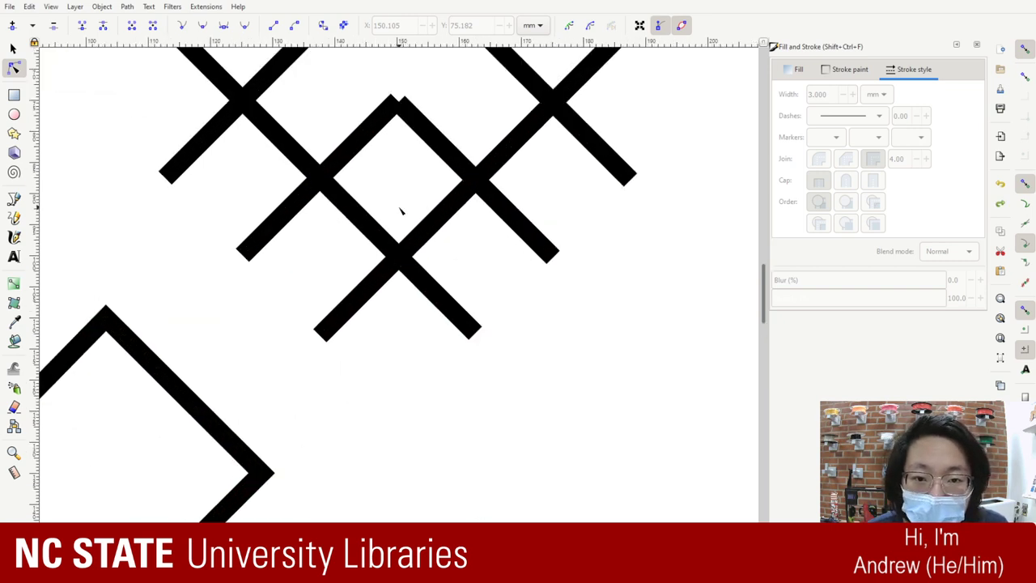
pyautogui.scroll(5, 401, 210)
pyautogui.click(412, 128)
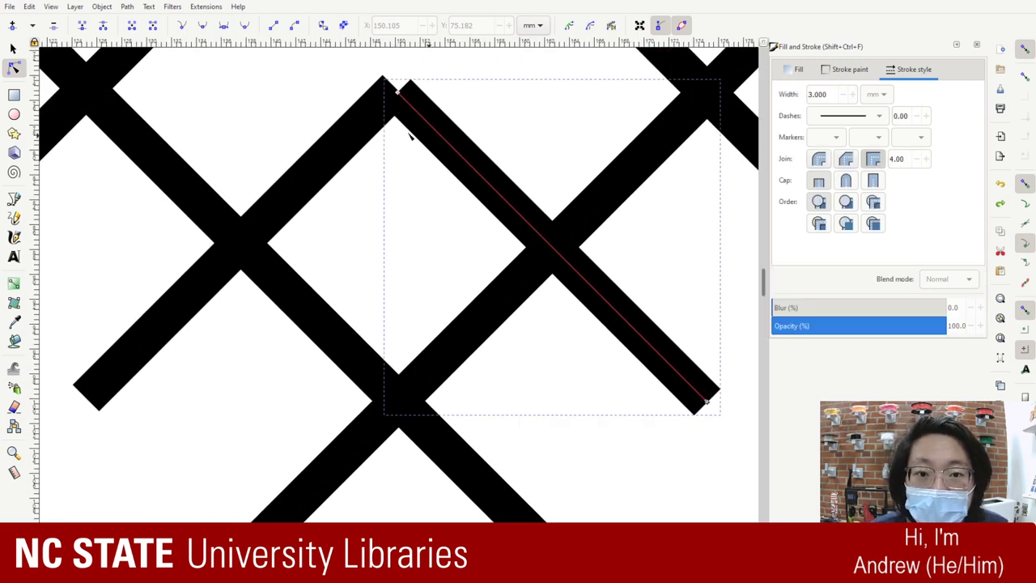
pyautogui.click(368, 112)
pyautogui.keyDown('shift'); pyautogui.click(413, 109); pyautogui.keyUp('shift')
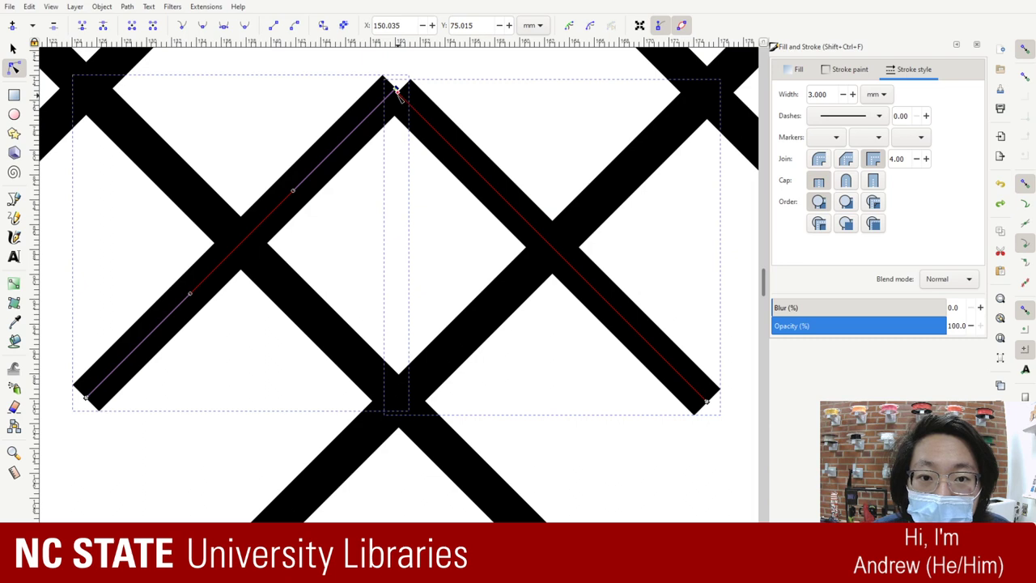
pyautogui.click(397, 92)
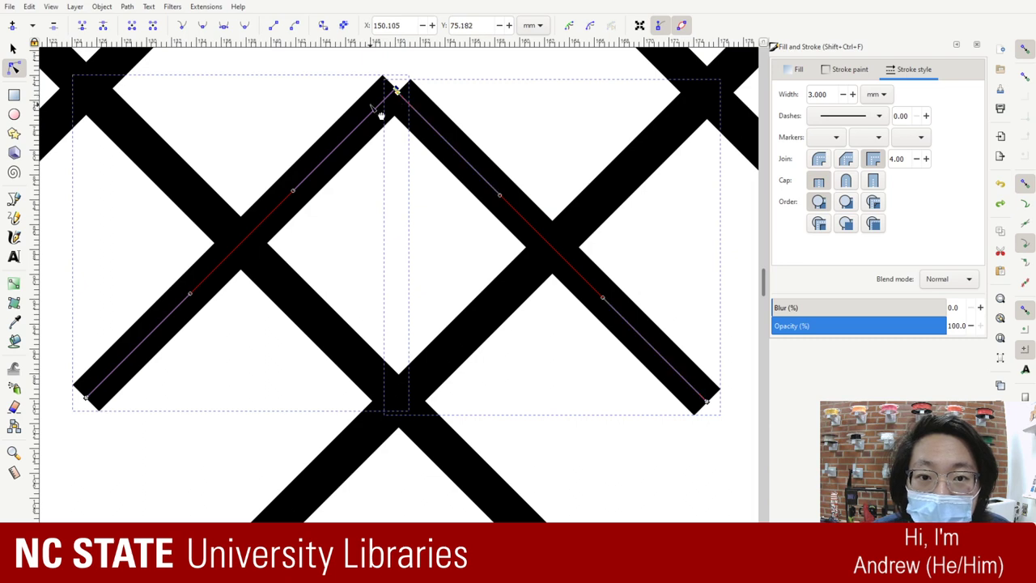
pyautogui.click(83, 25)
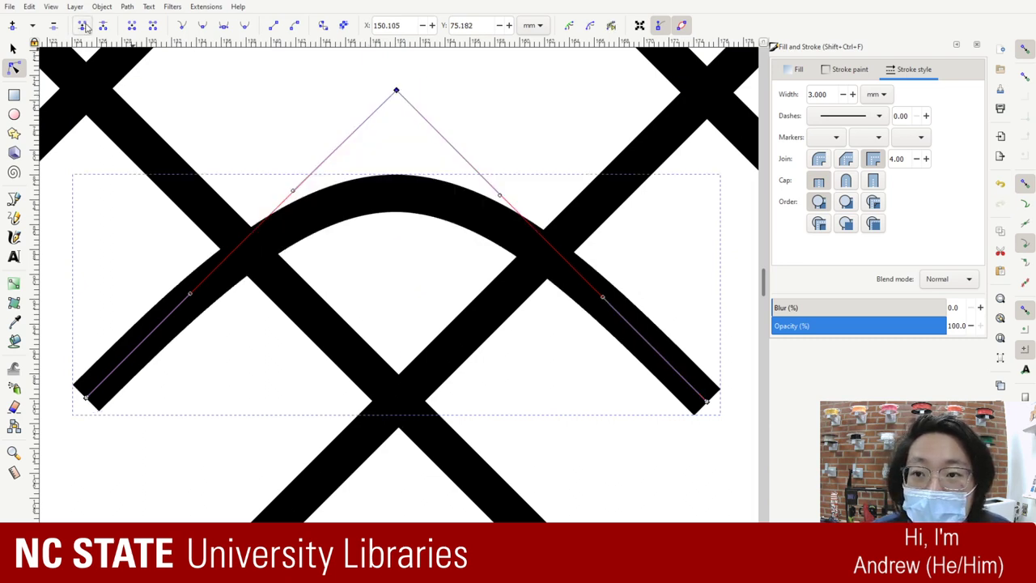
pyautogui.click(186, 27)
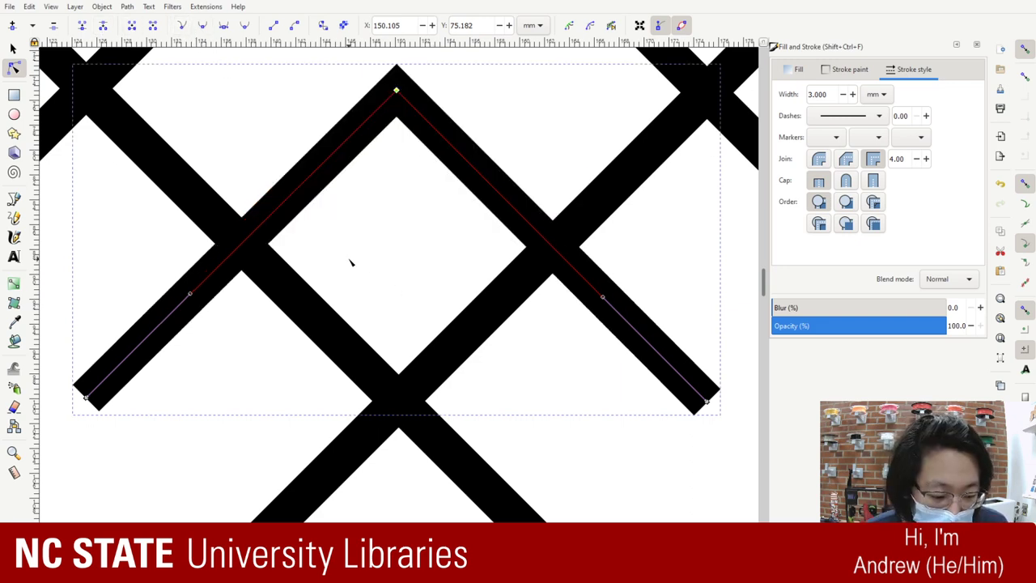
pyautogui.press('-')
pyautogui.press('-')
pyautogui.press('-')
pyautogui.press('-')
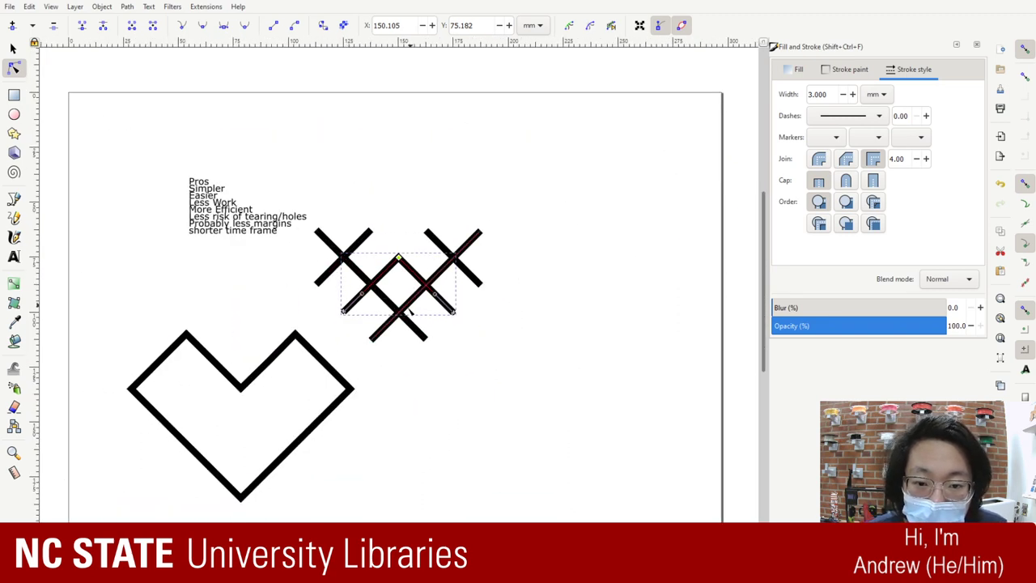
# - Move the plain heart outline onto the crossed strokes, undoing a stray change
pyautogui.moveTo(316, 354); pyautogui.dragTo(385, 324)
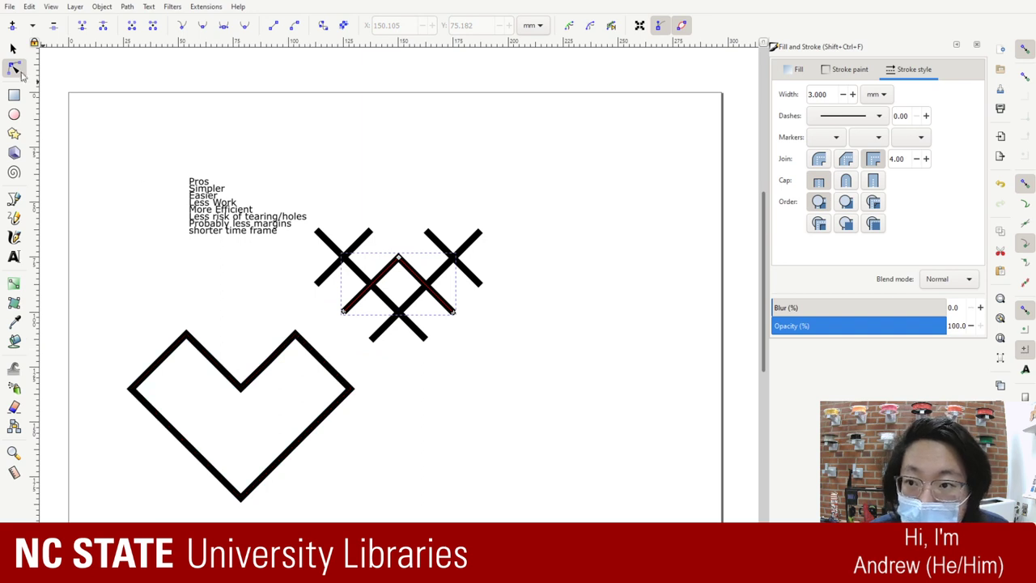
pyautogui.click(20, 48)
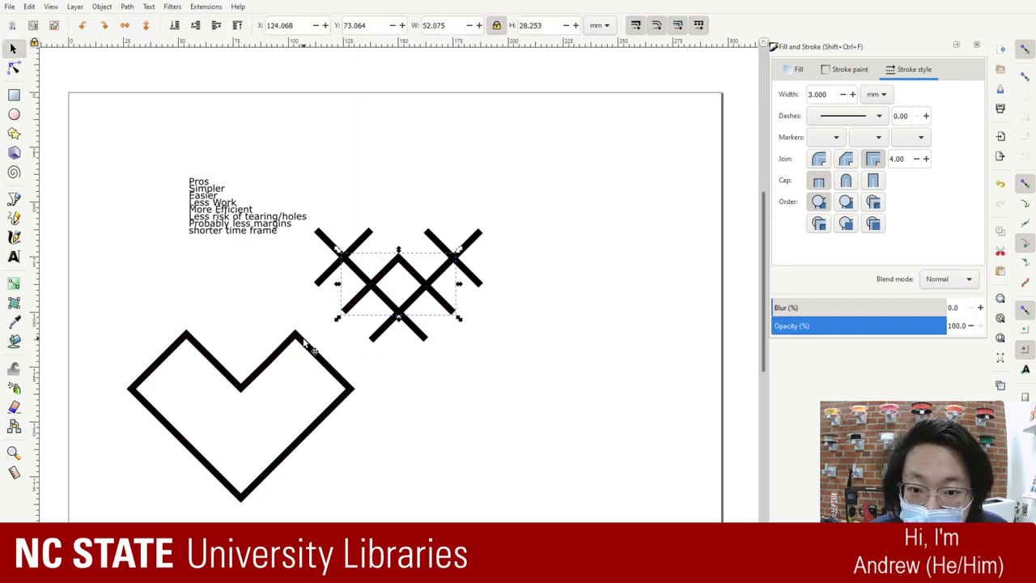
pyautogui.moveTo(304, 344); pyautogui.dragTo(476, 205)
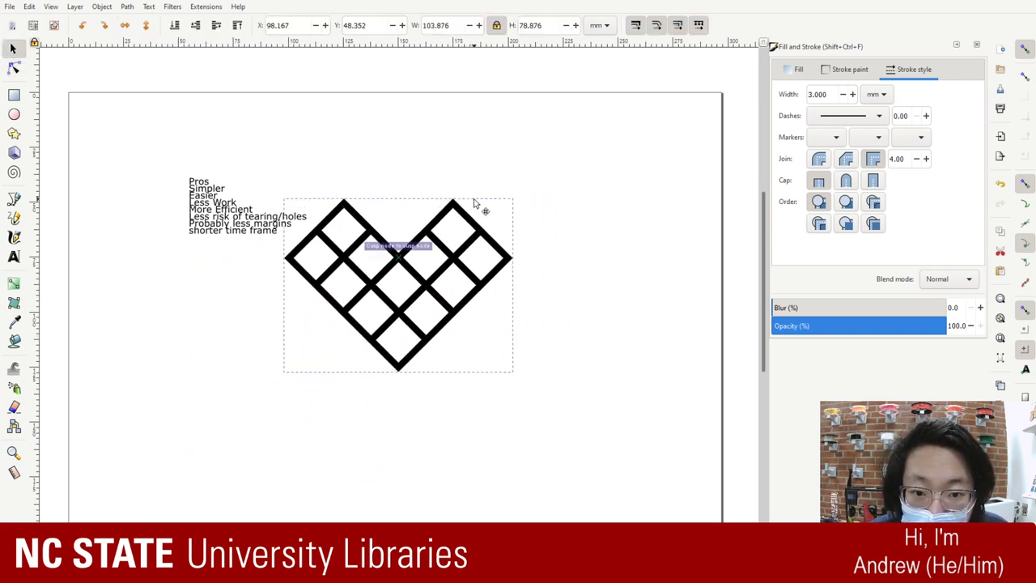
pyautogui.press('+')
pyautogui.press('+')
pyautogui.press('+')
pyautogui.press('+')
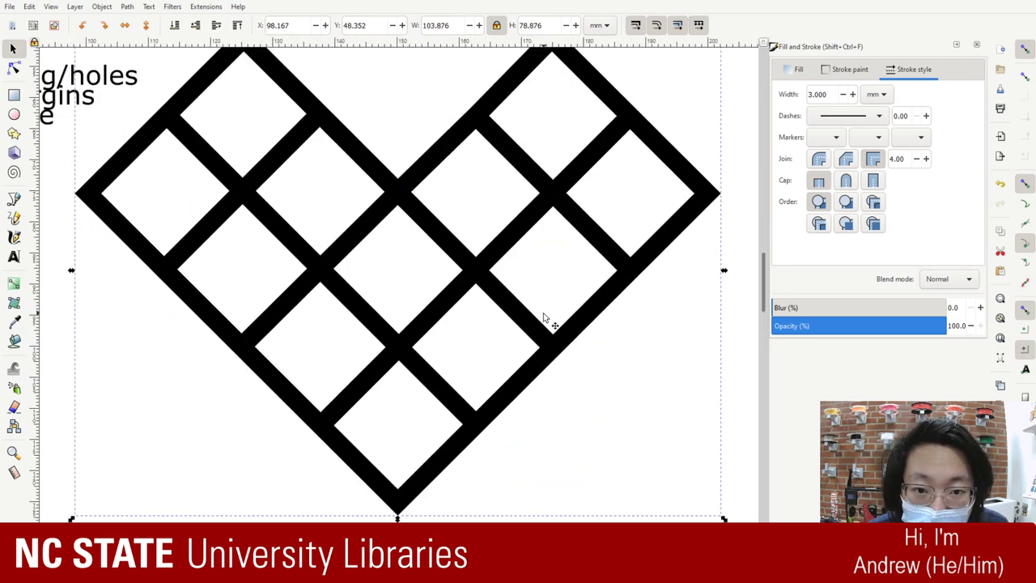
pyautogui.press('Escape')
pyautogui.scroll(5, 440, 182)
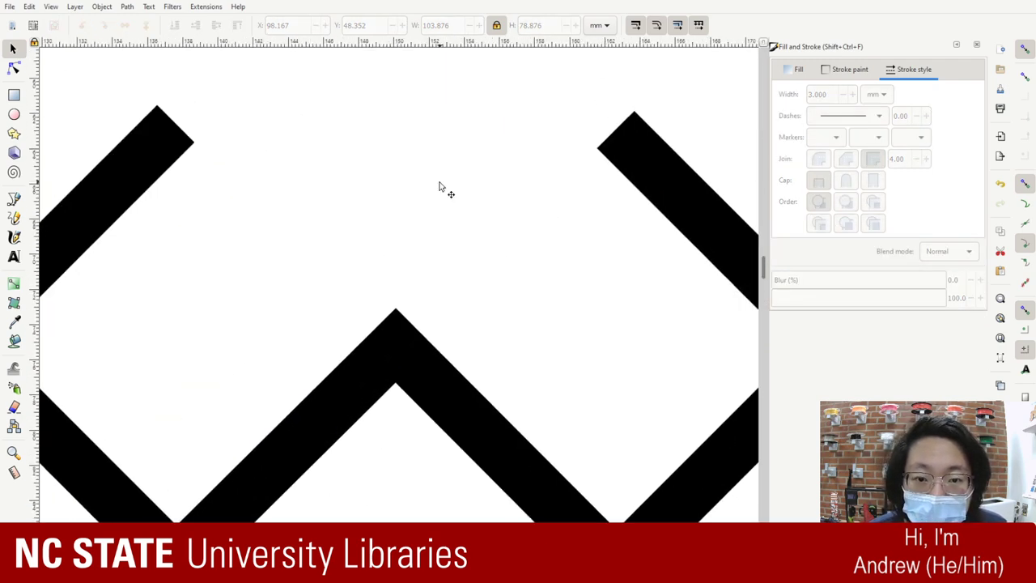
pyautogui.press('-')
pyautogui.press('-')
pyautogui.press('-')
pyautogui.press('-')
pyautogui.press('-')
pyautogui.press('-')
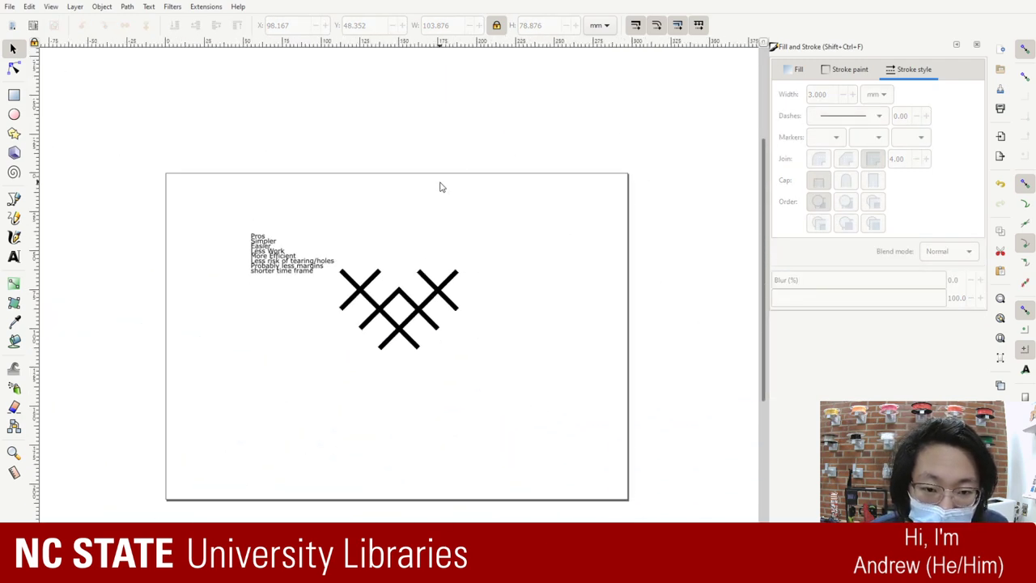
pyautogui.hotkey('ctrl', 'z')
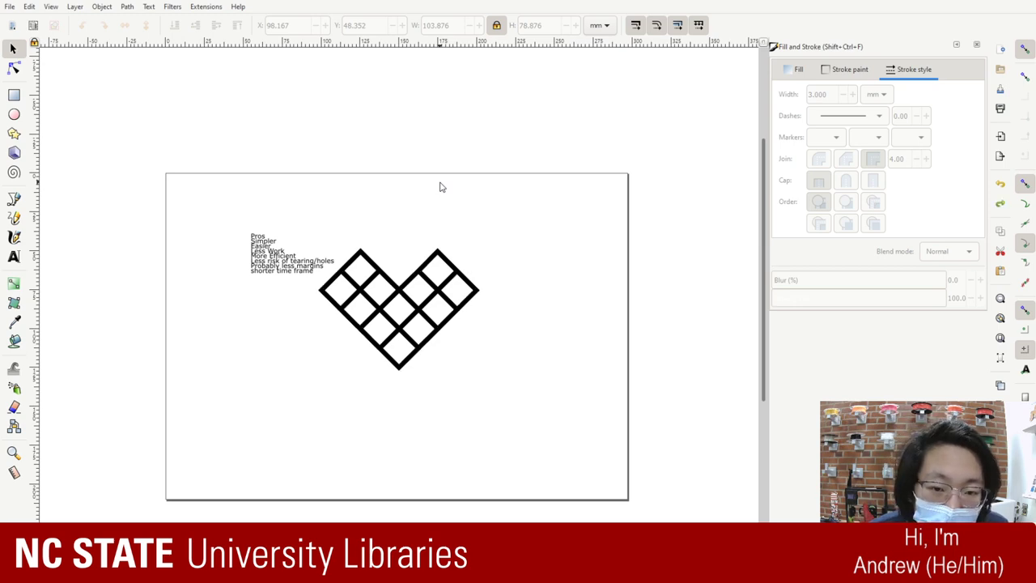
# - Zoom to one crossing and pick the cross shape for node editing
pyautogui.press('+')
pyautogui.press('+')
pyautogui.press('+')
pyautogui.press('+')
pyautogui.press('+')
pyautogui.press('+')
pyautogui.press('+')
pyautogui.press('+')
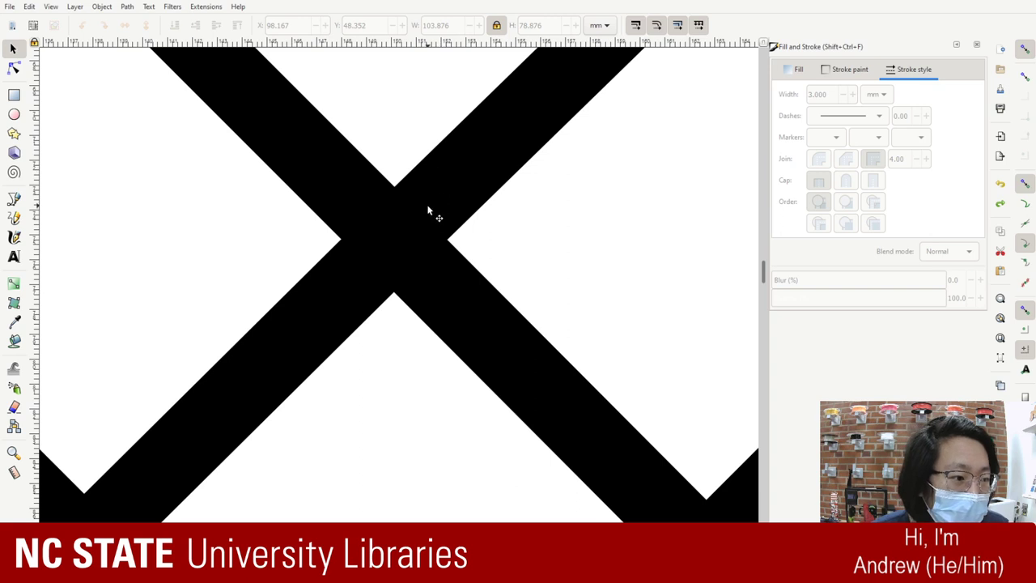
pyautogui.click(406, 232)
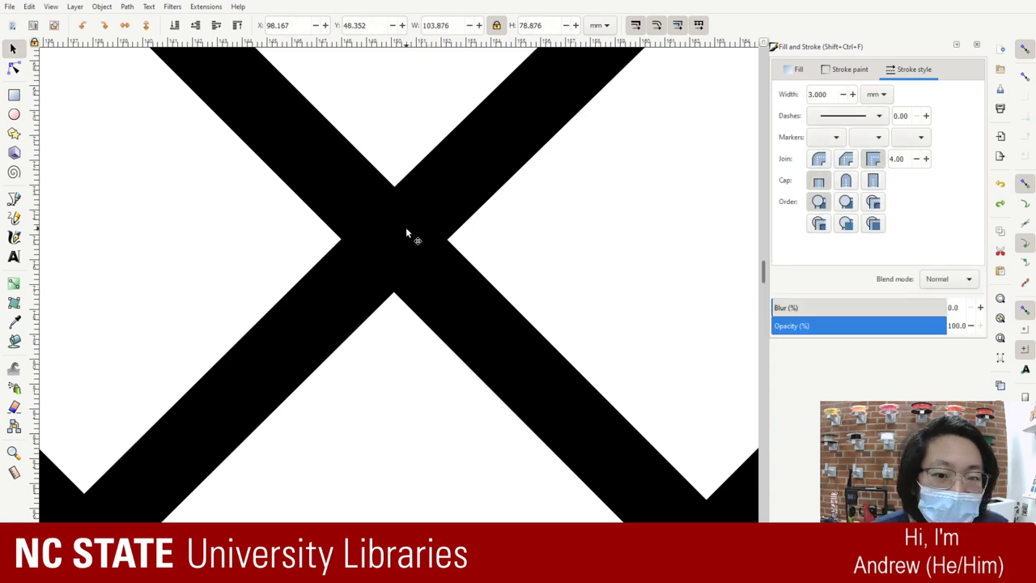
pyautogui.click(14, 69)
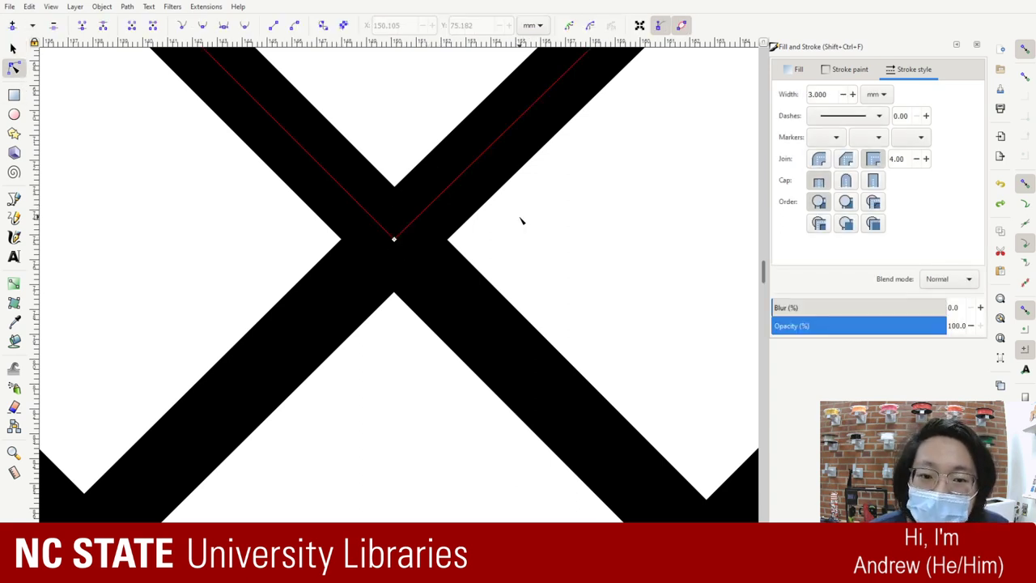
pyautogui.click(394, 240)
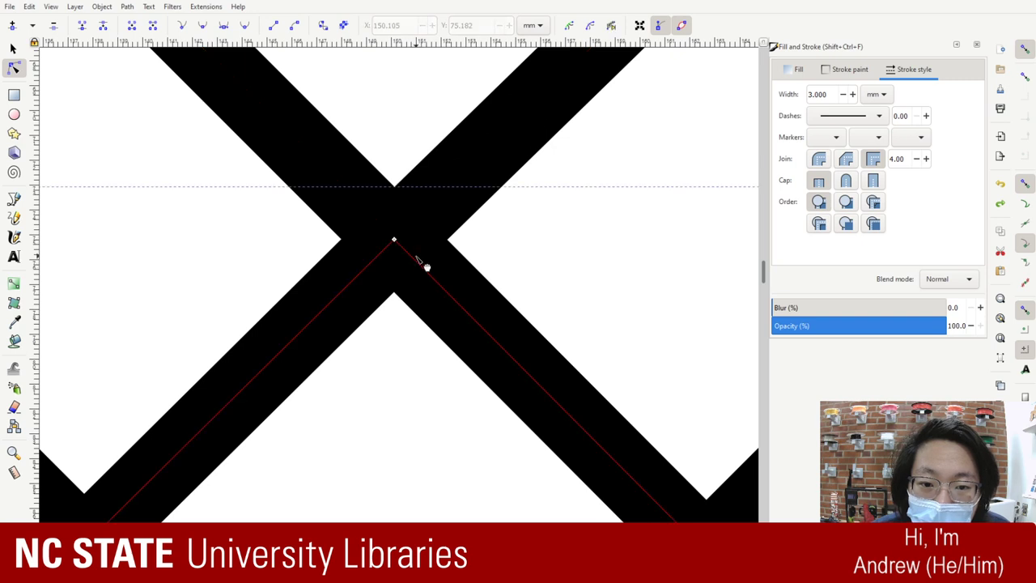
pyautogui.press('Escape')
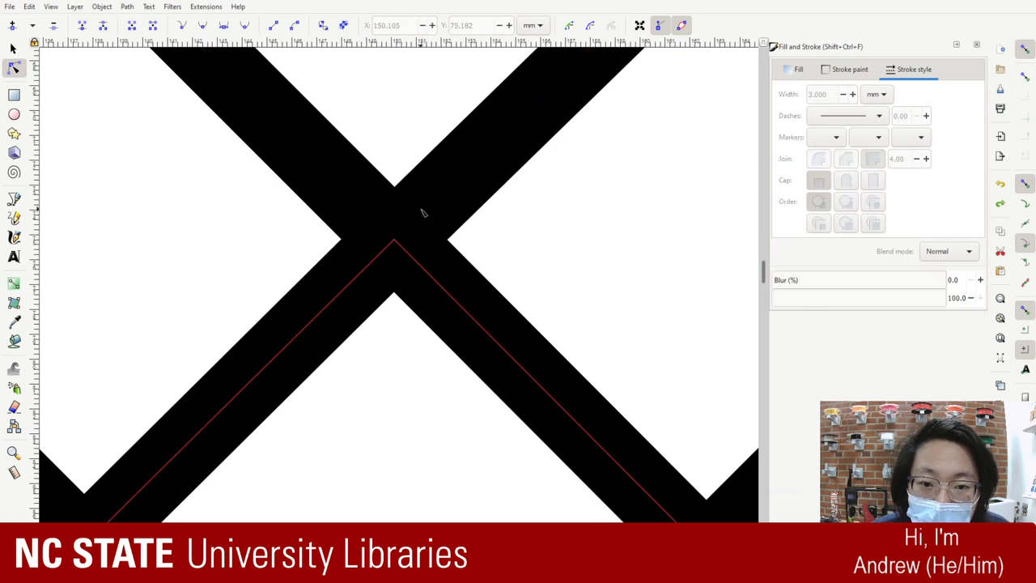
pyautogui.click(395, 239)
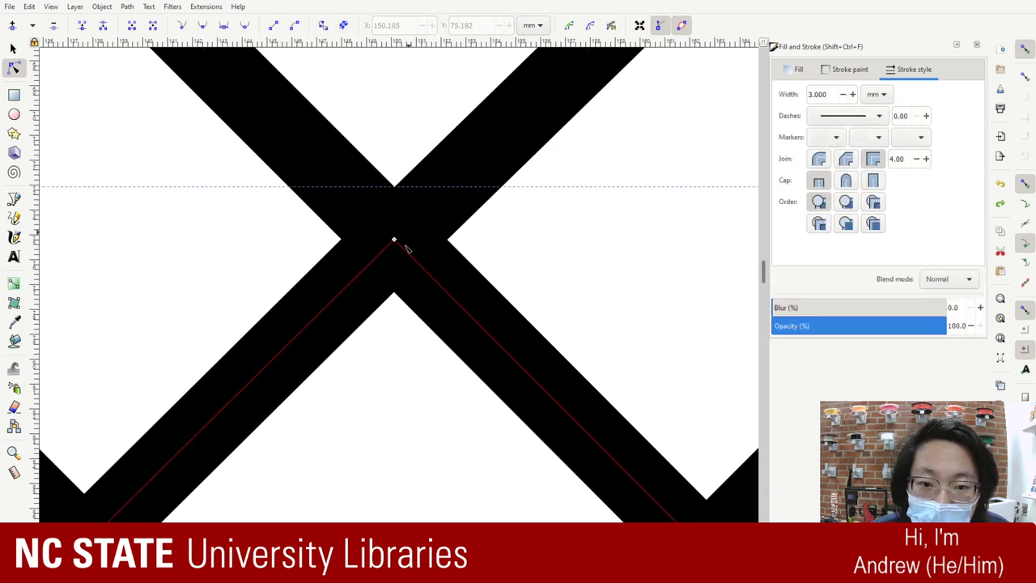
pyautogui.click(395, 240)
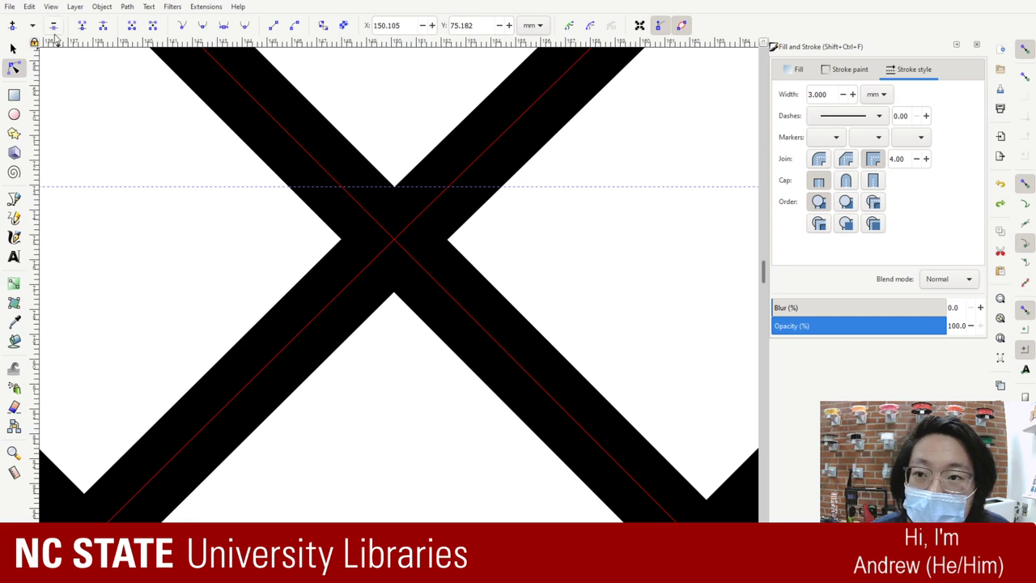
pyautogui.click(259, 261)
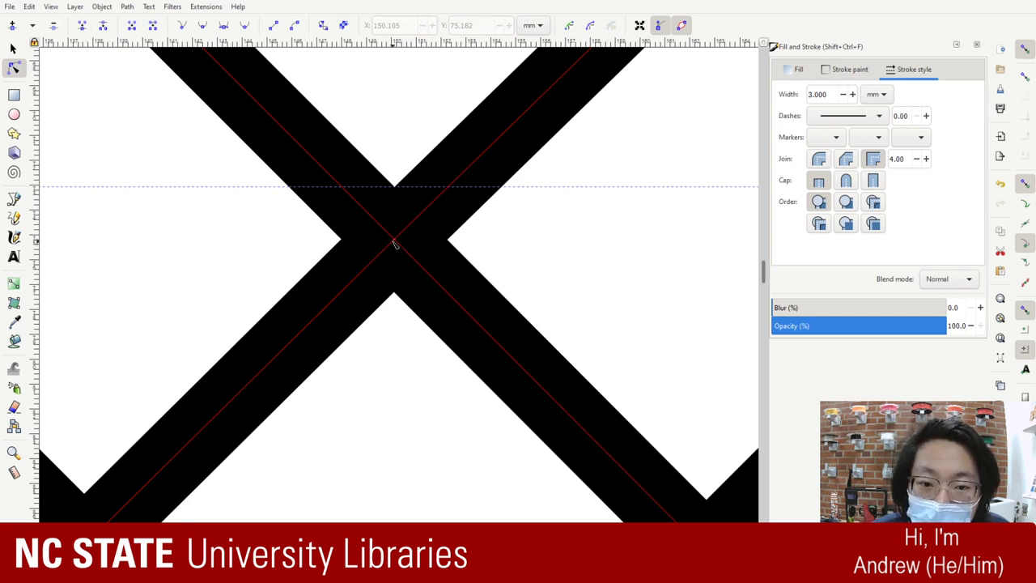
pyautogui.click(13, 51)
pyautogui.moveTo(411, 253); pyautogui.dragTo(279, 226)
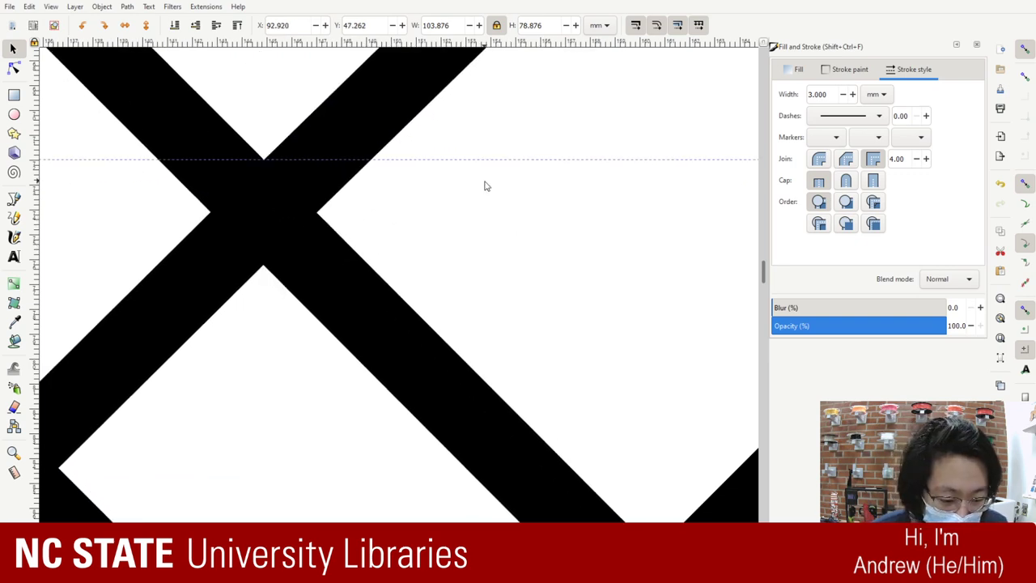
pyautogui.keyDown('ctrl'); pyautogui.scroll(-5, 485, 186); pyautogui.keyUp('ctrl')
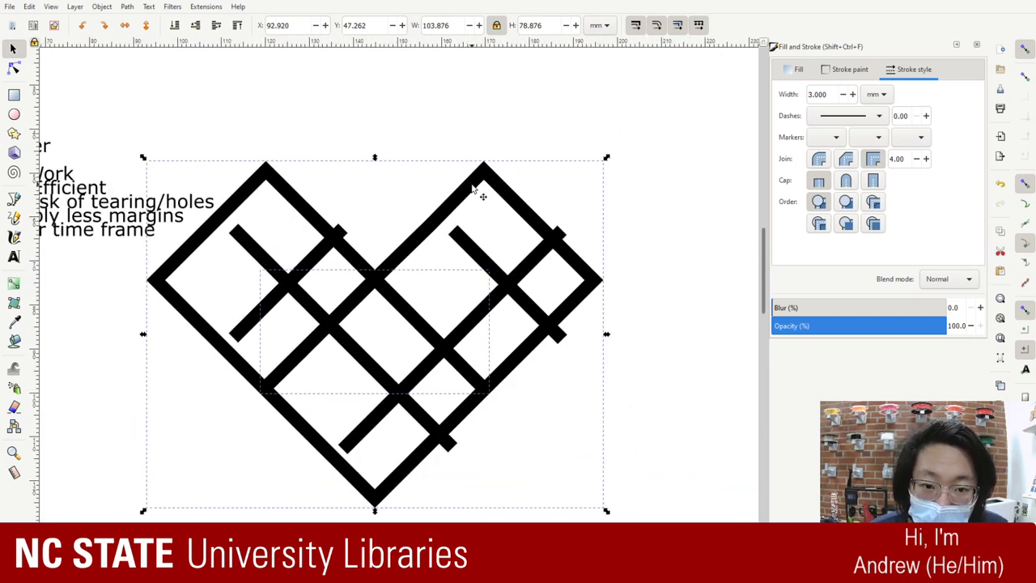
pyautogui.moveTo(480, 192); pyautogui.dragTo(623, 59)
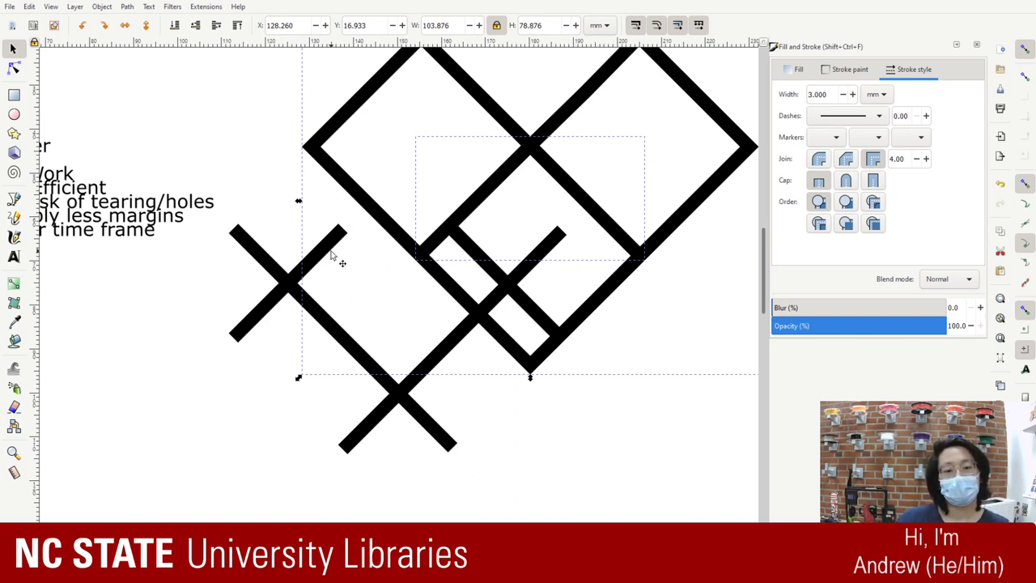
pyautogui.moveTo(324, 263)
pyautogui.mouseDown()
pyautogui.moveTo(200, 408)
pyautogui.moveTo(283, 288)
pyautogui.moveTo(324, 263)
pyautogui.mouseUp()
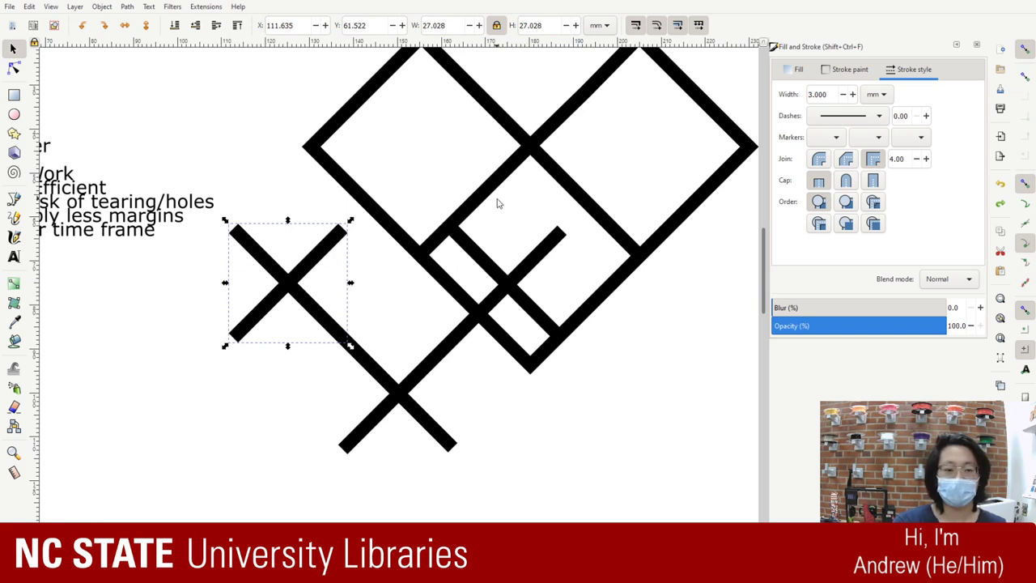
pyautogui.scroll(3, 497, 201)
pyautogui.moveTo(531, 224); pyautogui.dragTo(527, 253)
pyautogui.click(676, 353)
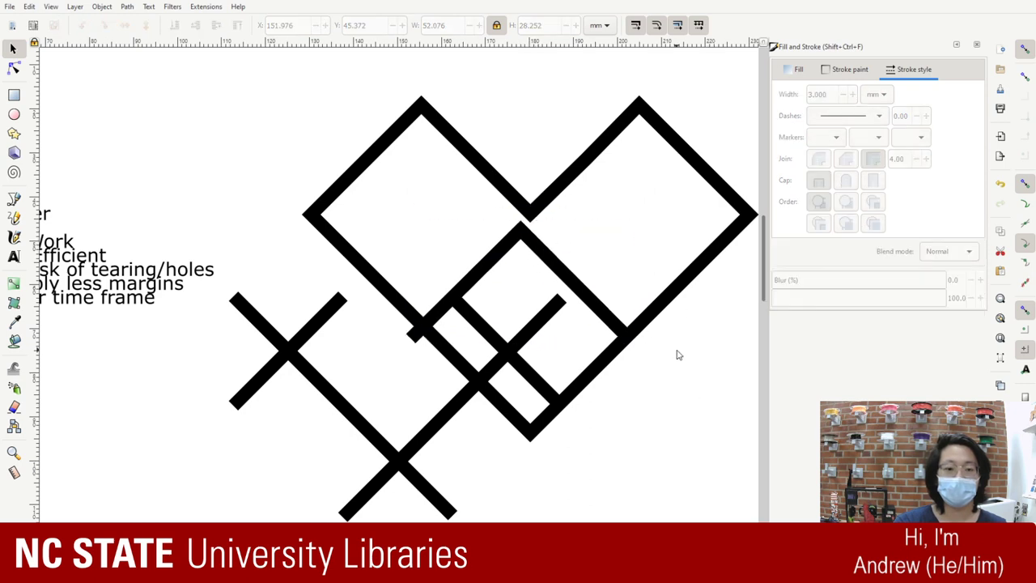
pyautogui.hotkey('ctrl', 'z')
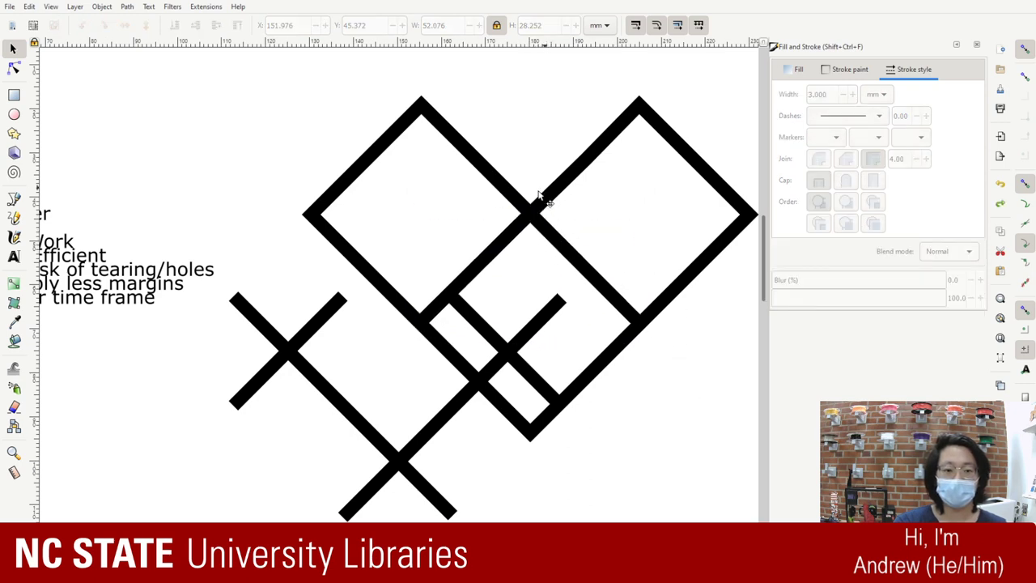
pyautogui.hotkey('ctrl', 'z')
pyautogui.moveTo(601, 212); pyautogui.dragTo(421, 358)
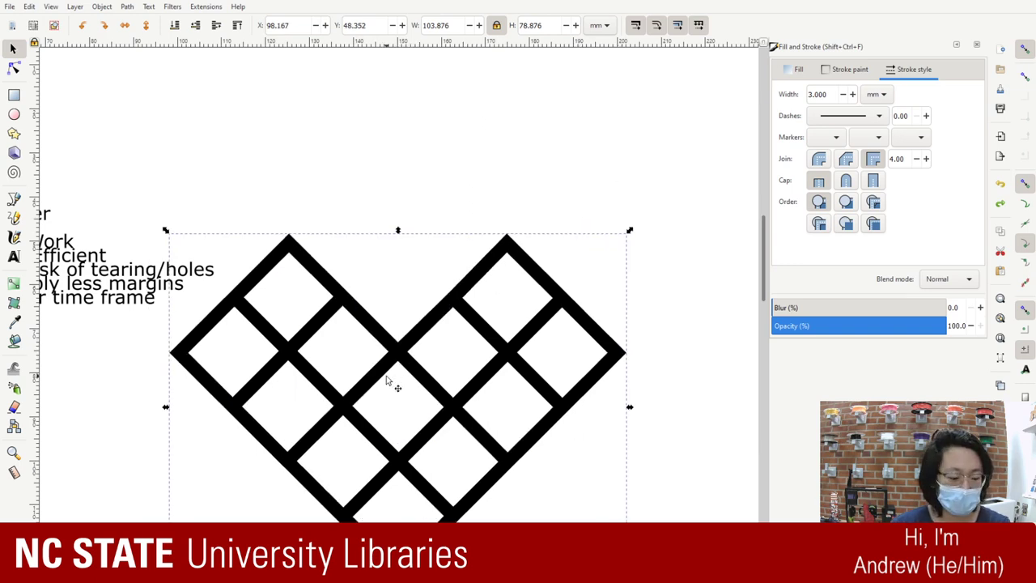
pyautogui.press('+')
pyautogui.press('+')
pyautogui.press('+')
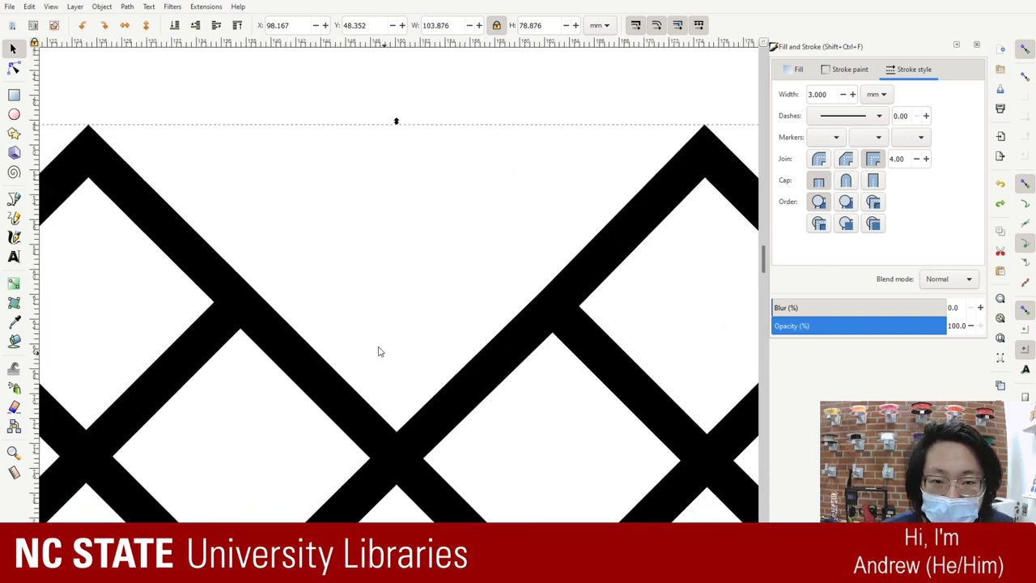
# - Show the grid's chevron piece nodes, then clear the node selection
pyautogui.scroll(-4, 385, 348)
pyautogui.click(394, 341)
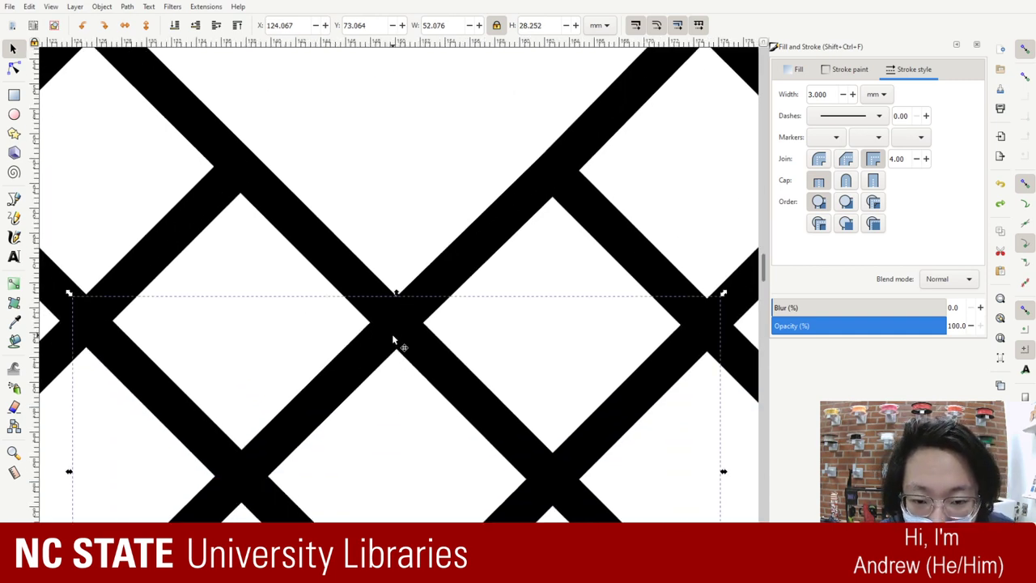
pyautogui.click(13, 68)
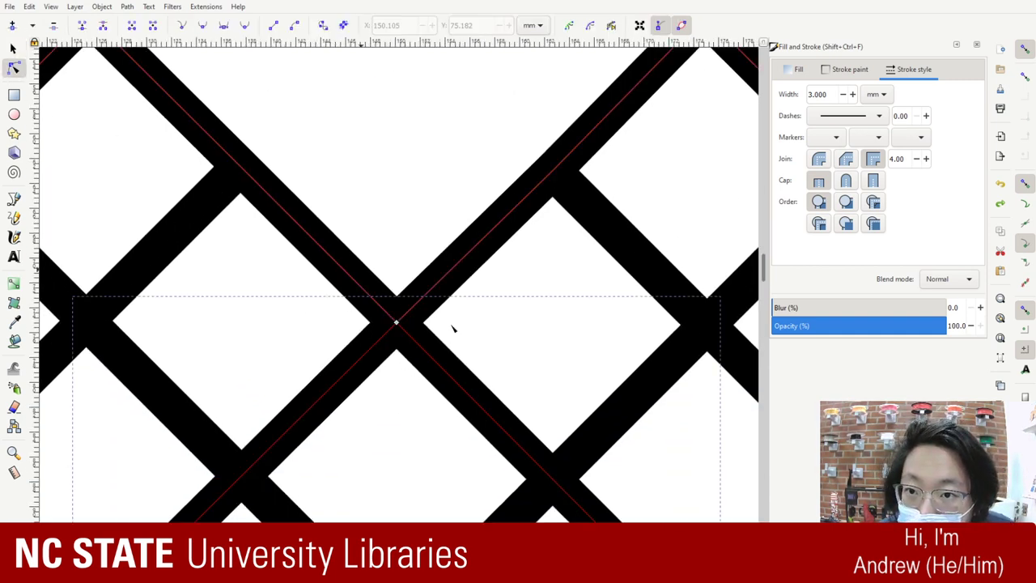
pyautogui.click(397, 324)
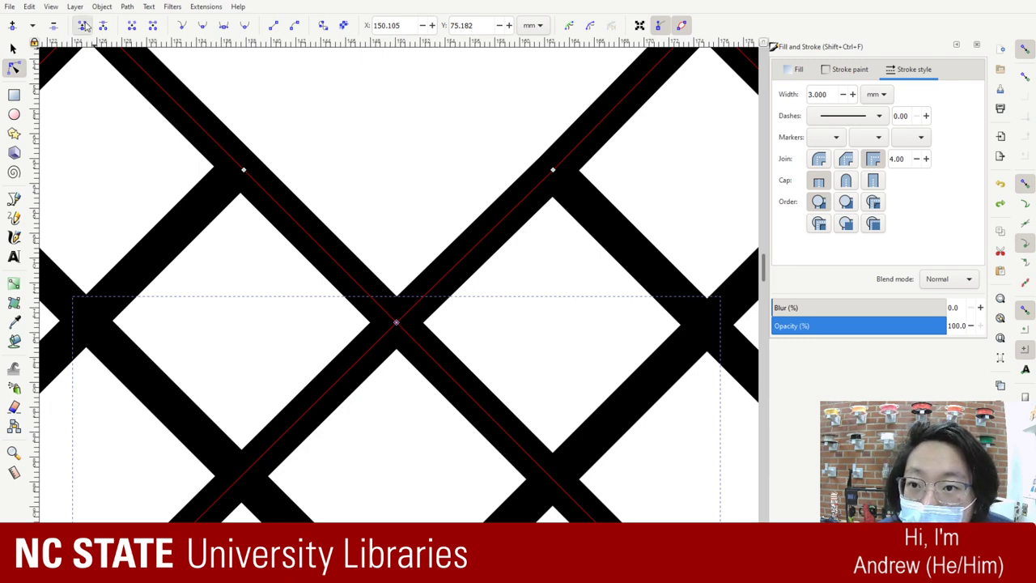
pyautogui.click(430, 186)
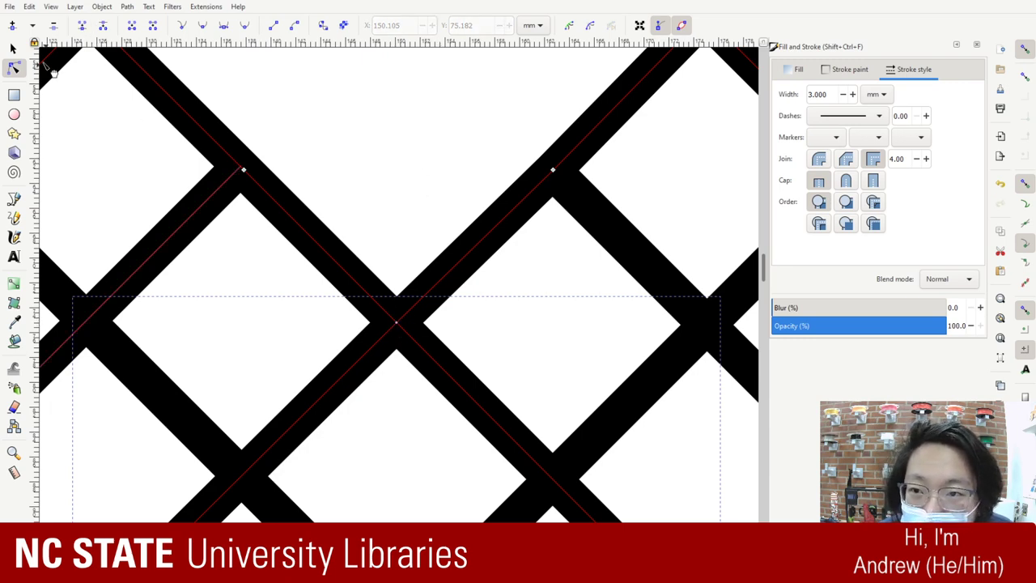
# - Nudge the inner stripe group slightly upward inside the heart outline
pyautogui.click(13, 52)
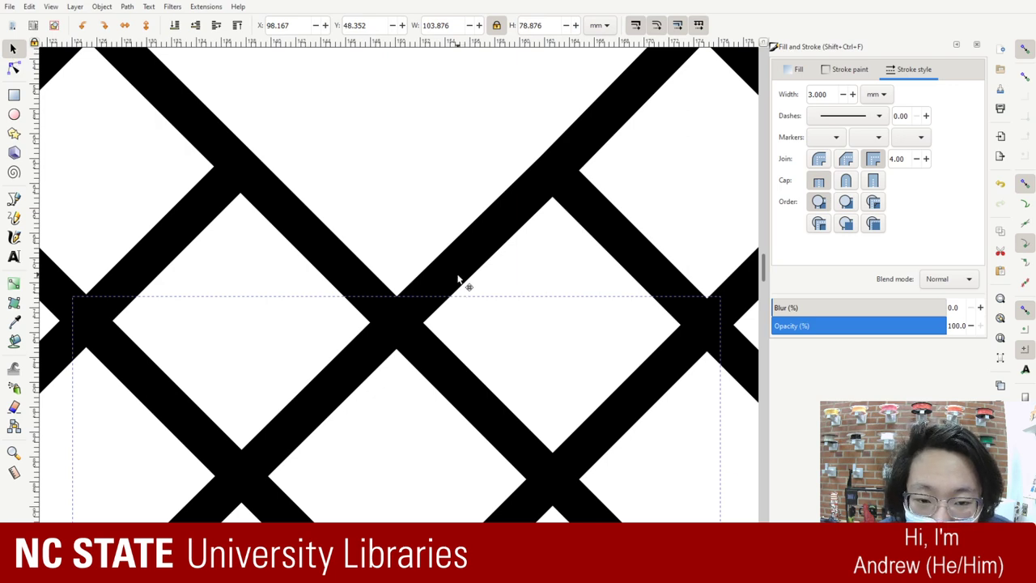
pyautogui.moveTo(461, 281); pyautogui.dragTo(458, 333)
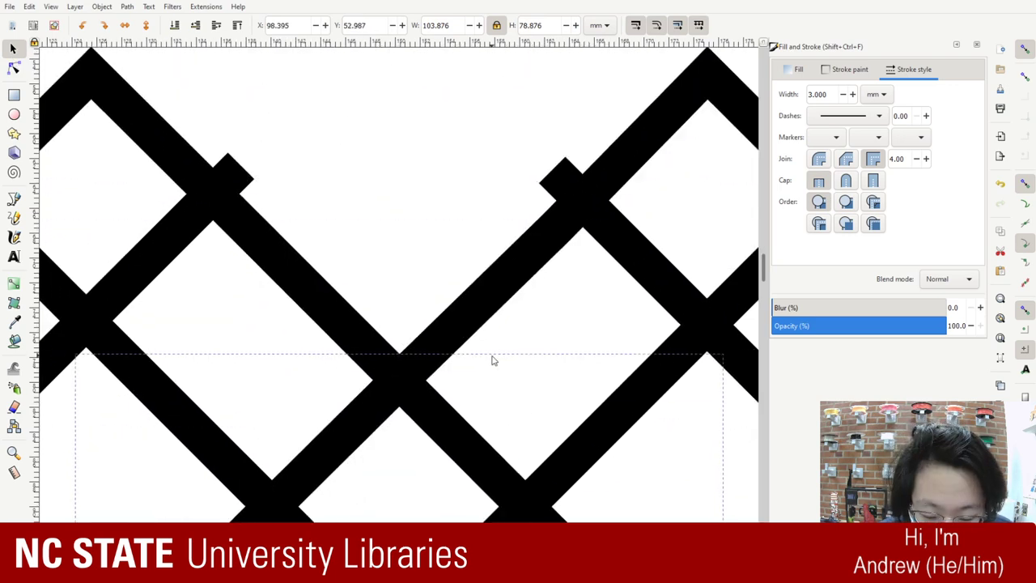
pyautogui.hotkey('ctrl', 'z')
pyautogui.press('Escape')
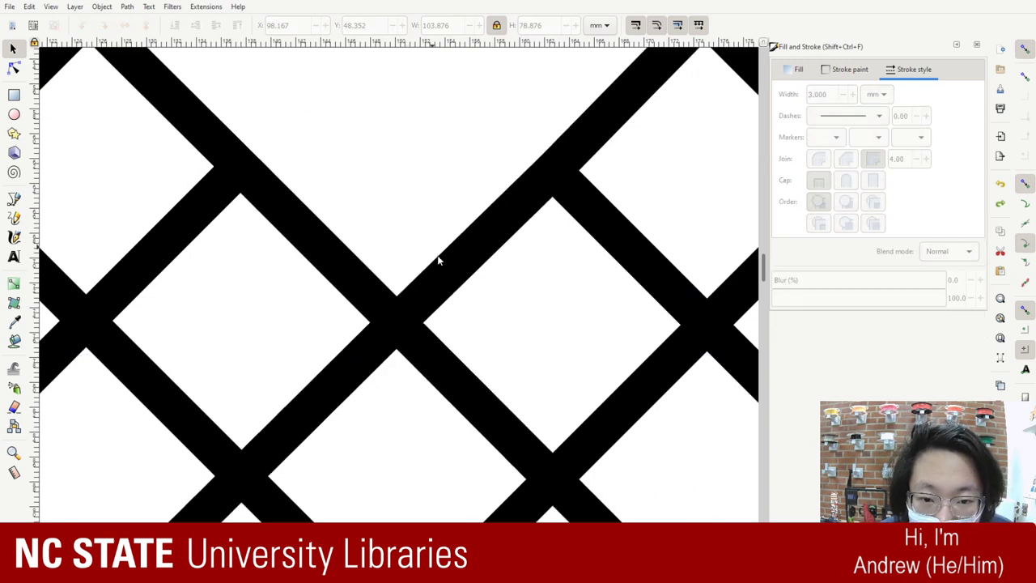
pyautogui.click(430, 300)
pyautogui.moveTo(430, 301); pyautogui.dragTo(430, 241)
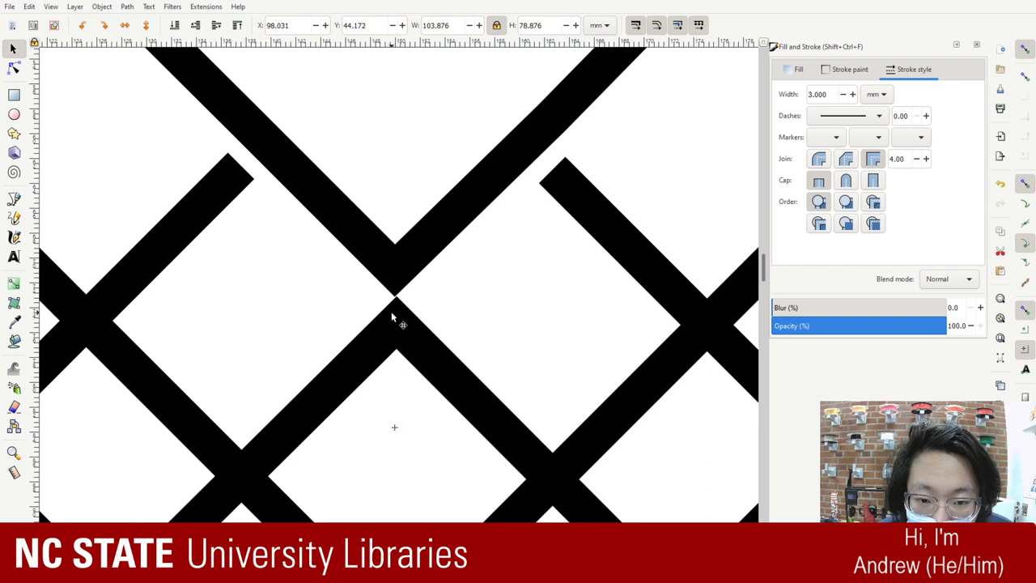
# - Select the heart's bottom notch node and the lower crossing path's top node
pyautogui.click(14, 68)
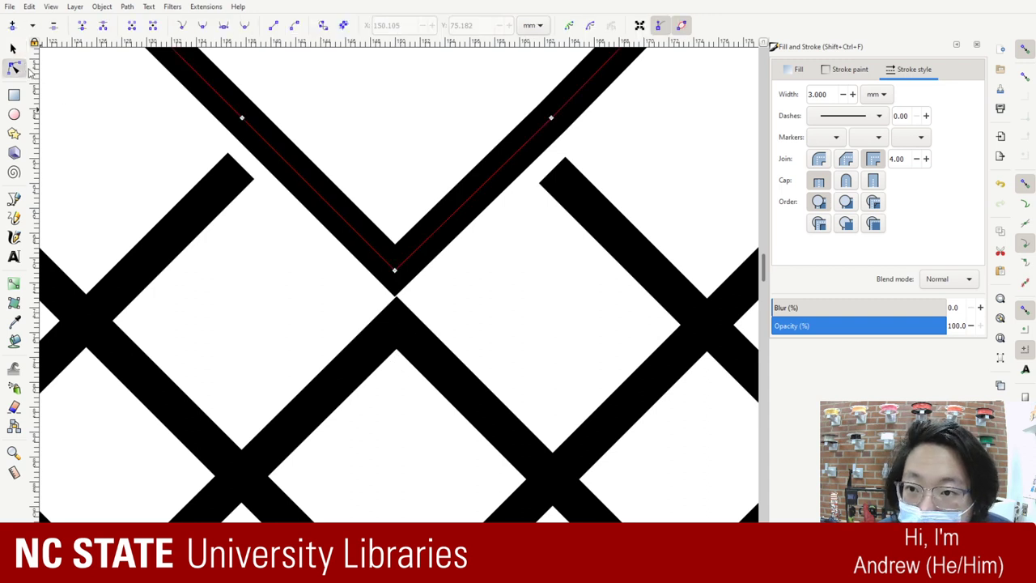
pyautogui.click(395, 270)
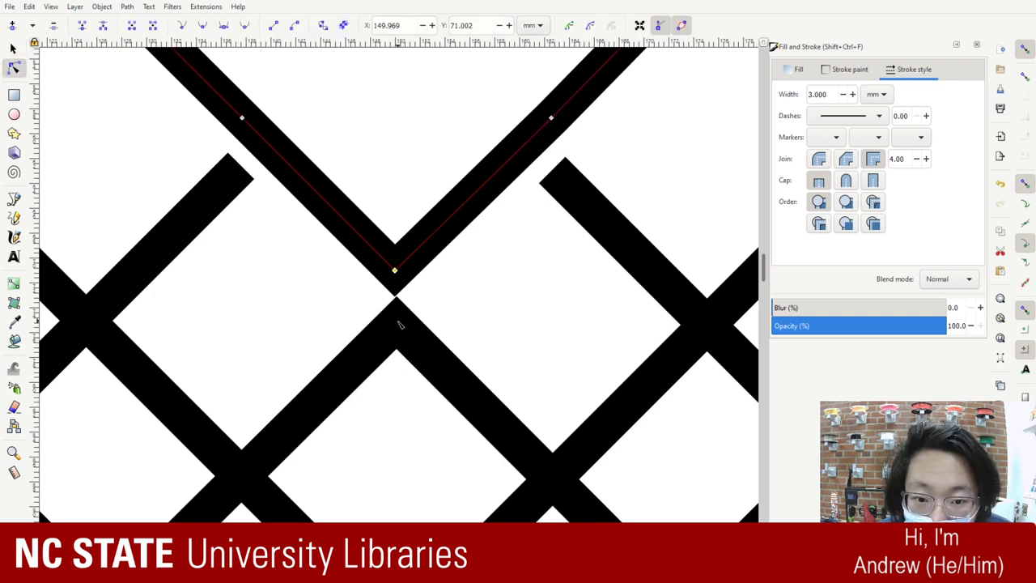
pyautogui.keyDown('shift'); pyautogui.click(387, 327); pyautogui.keyUp('shift')
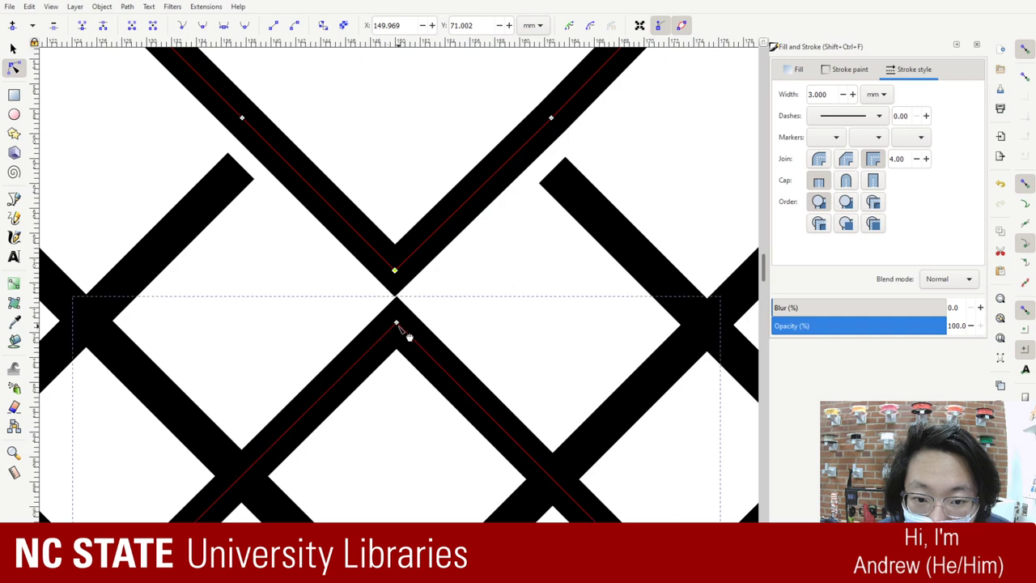
pyautogui.keyDown('shift'); pyautogui.click(397, 323); pyautogui.keyUp('shift')
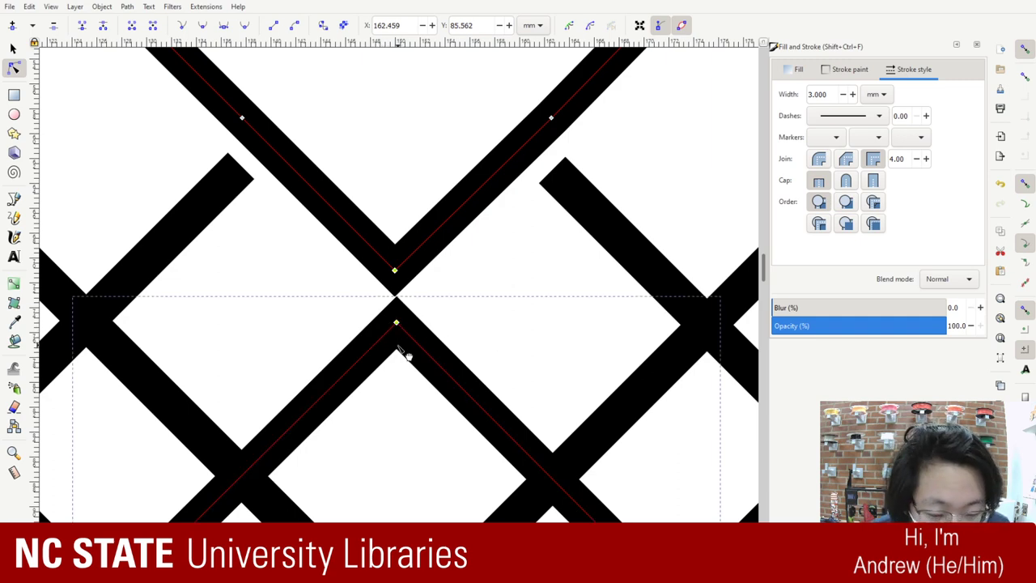
pyautogui.press('-')
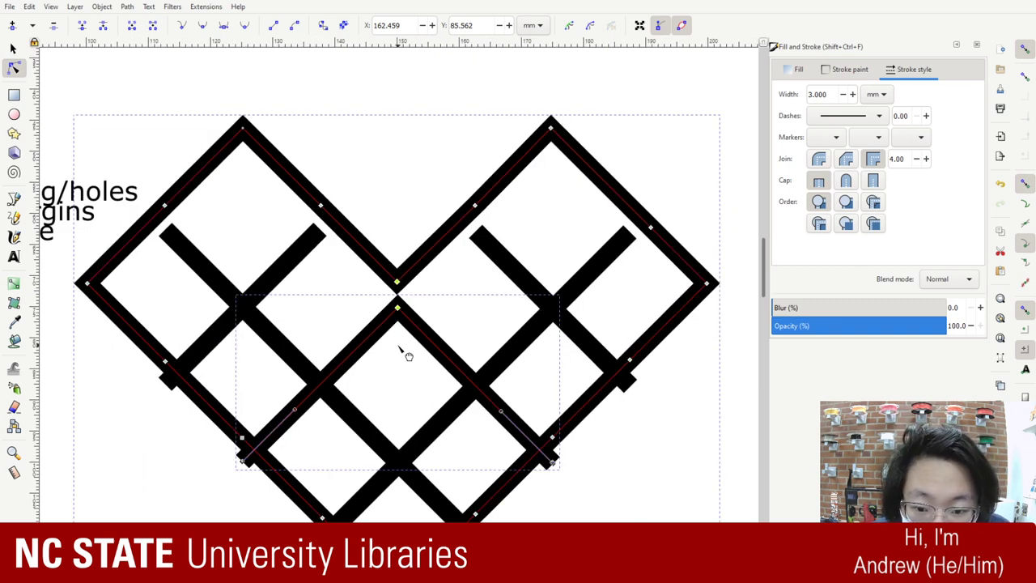
# - Try joining the notch nodes twice, then undo back to the original lattice and stripe position
pyautogui.click(84, 26)
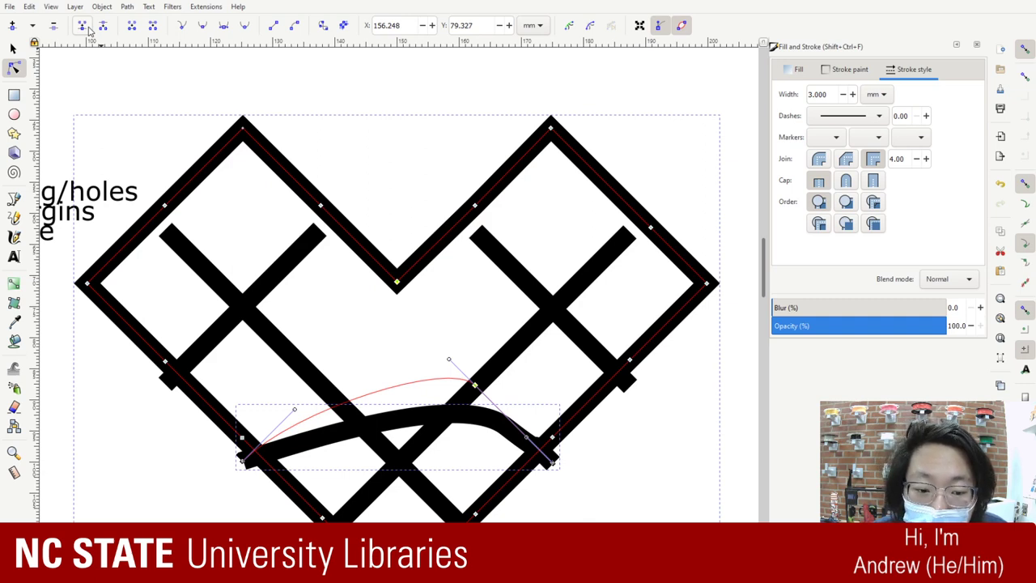
pyautogui.hotkey('ctrl', 'z')
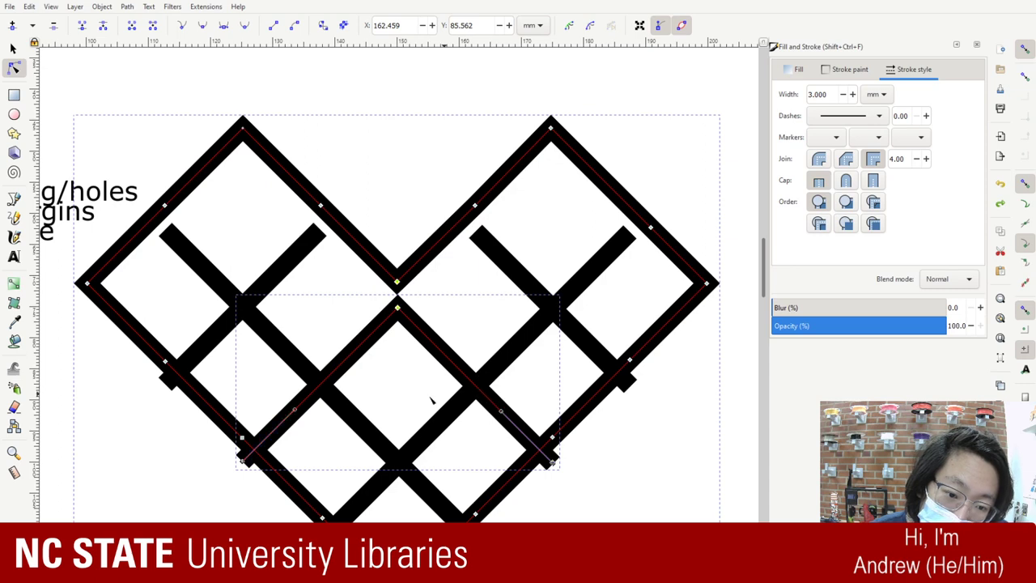
pyautogui.click(396, 307)
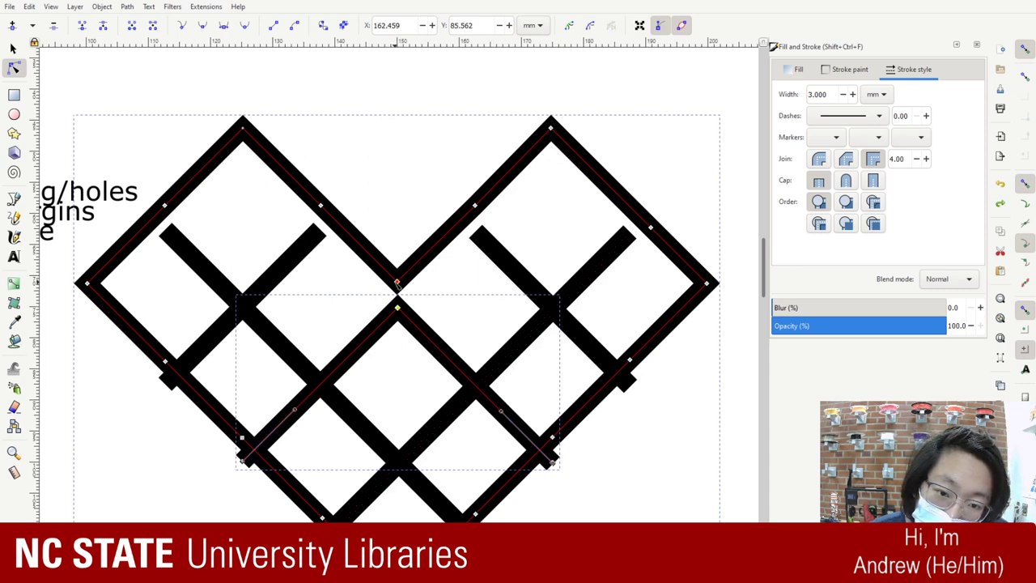
pyautogui.click(82, 25)
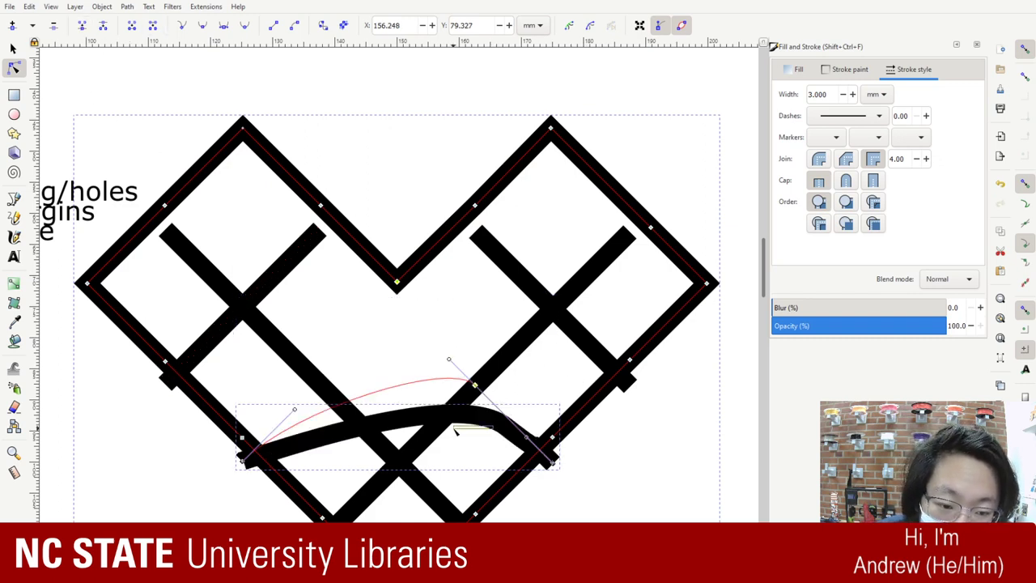
pyautogui.press('Escape')
pyautogui.hotkey('ctrl', 'z')
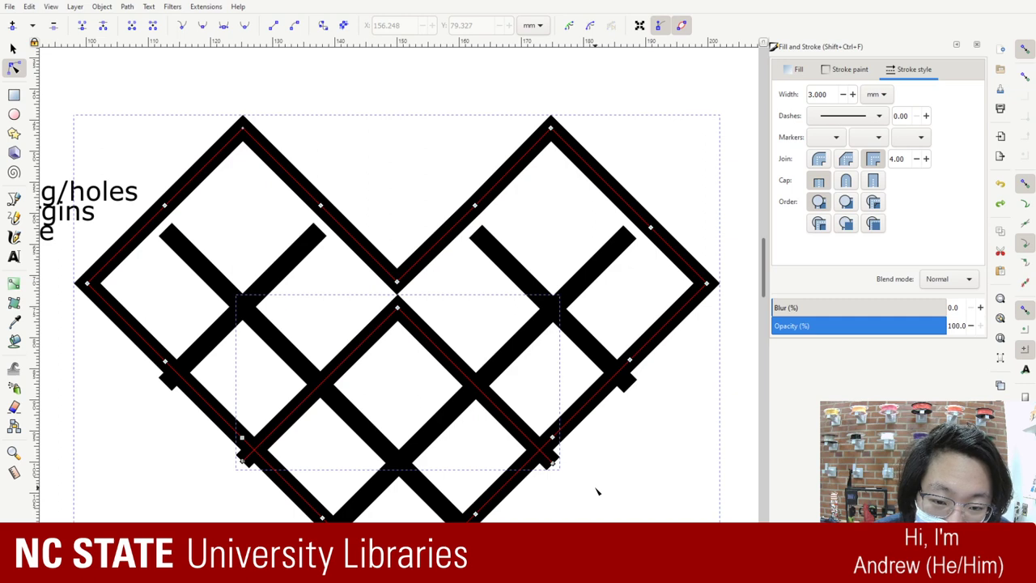
pyautogui.hotkey('ctrl', 'z')
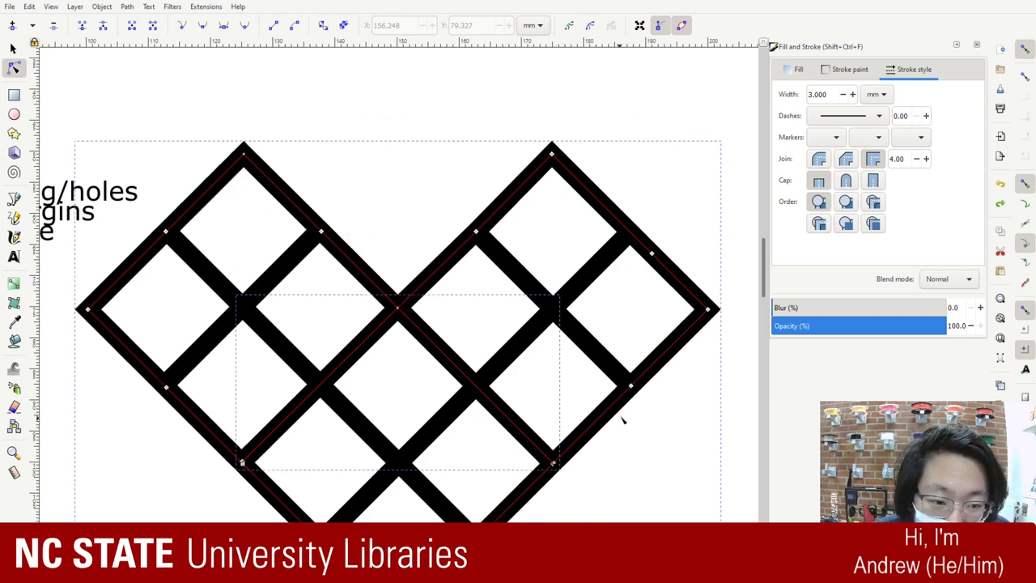
pyautogui.click(576, 262)
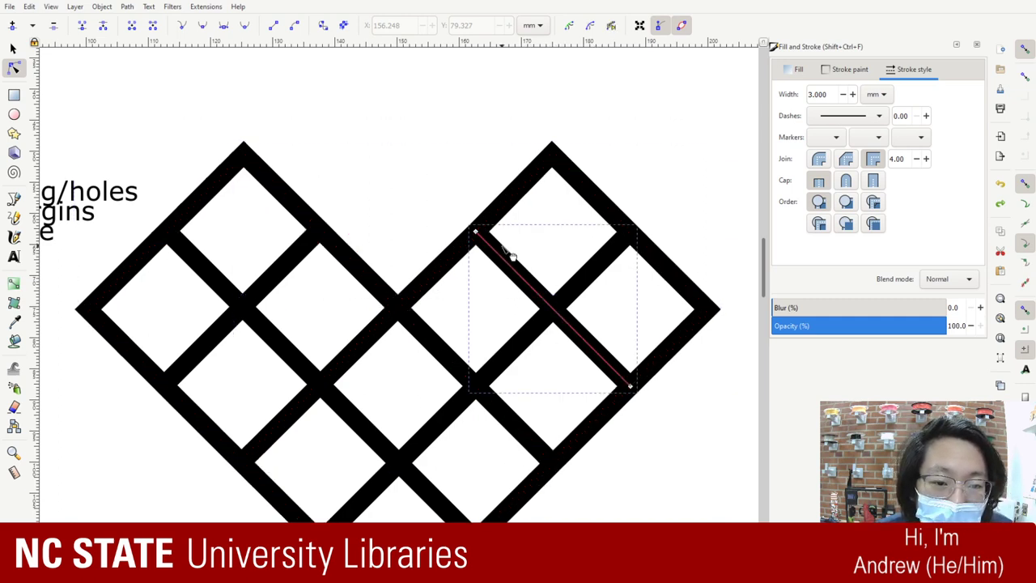
# - Join the diagonal segment's end node with the outer lattice path at the crossing
pyautogui.click(475, 231)
pyautogui.keyDown('shift'); pyautogui.click(476, 229); pyautogui.keyUp('shift')
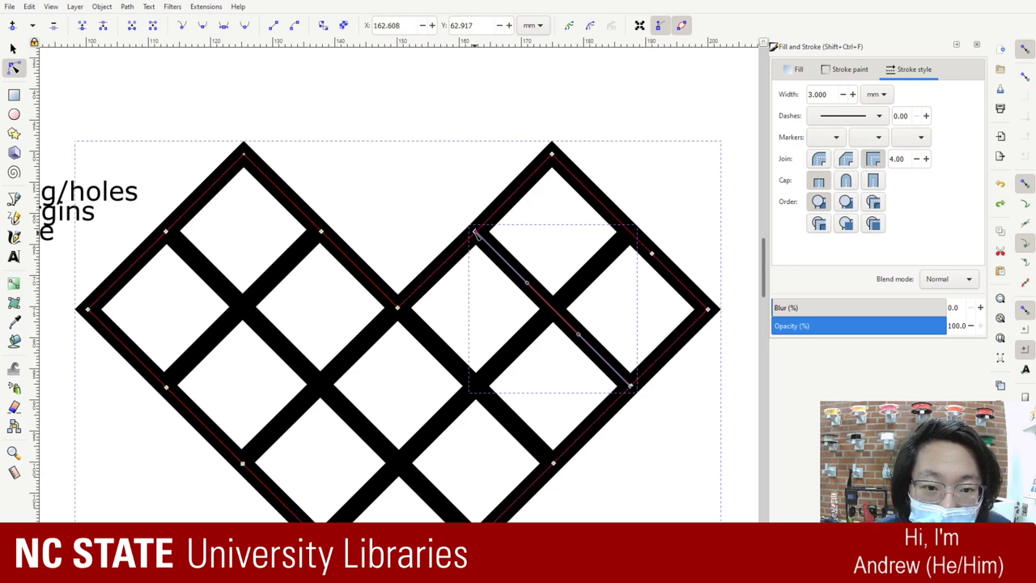
pyautogui.press('+')
pyautogui.press('+')
pyautogui.press('+')
pyautogui.press('+')
pyautogui.press('+')
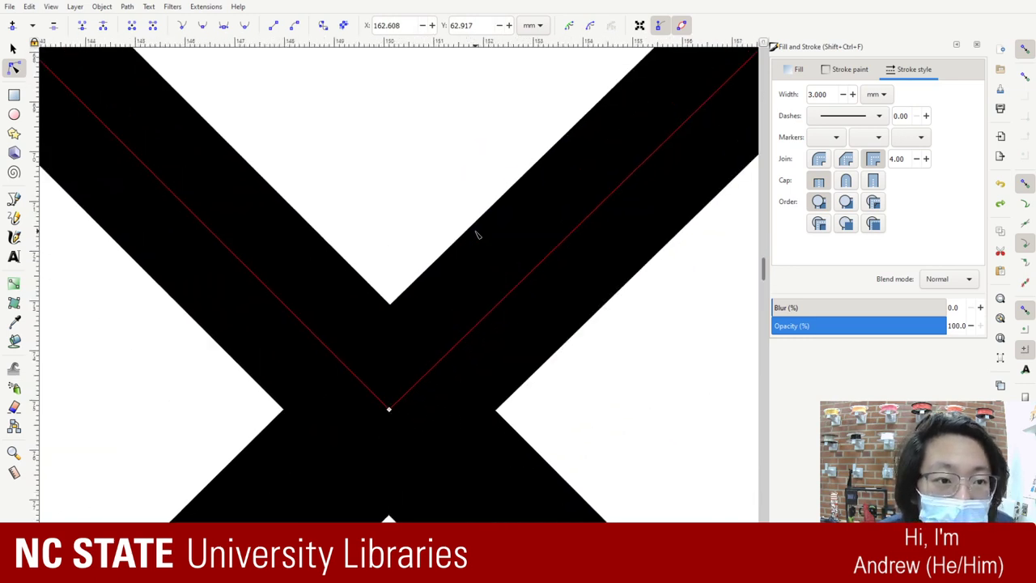
pyautogui.hscroll(15, 387, 390)
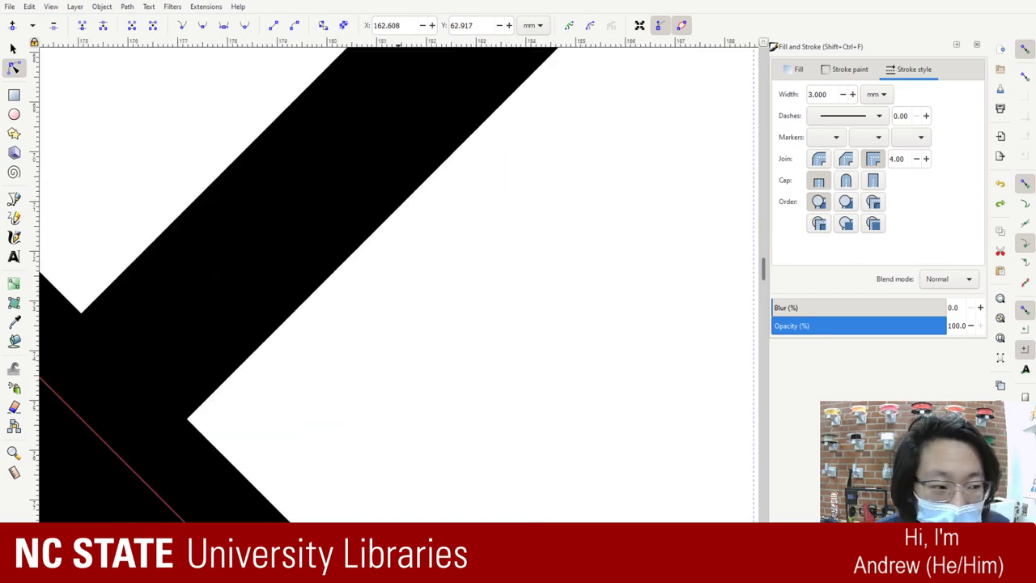
pyautogui.hscroll(3, 387, 391)
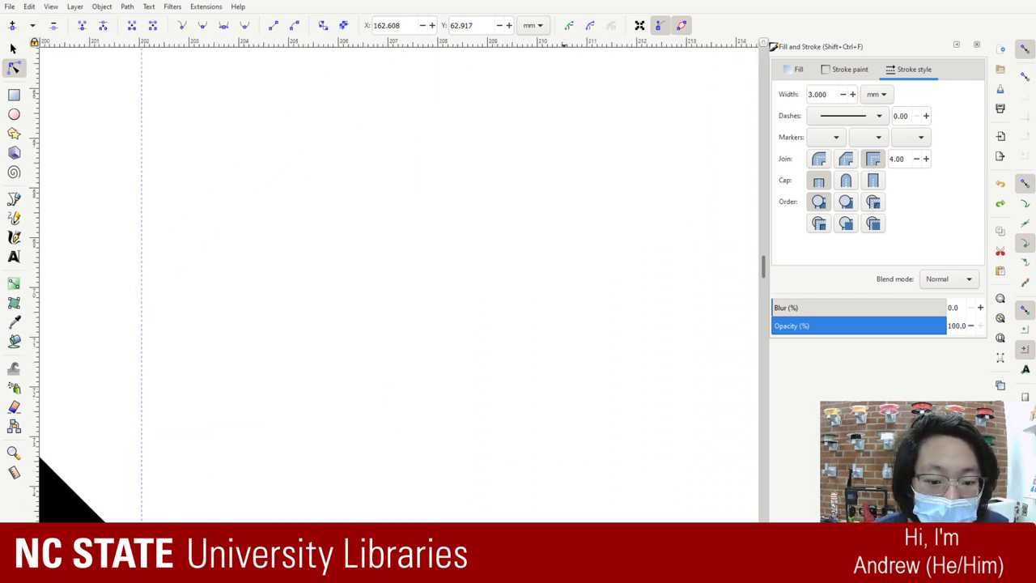
pyautogui.hscroll(-10, 397, 284)
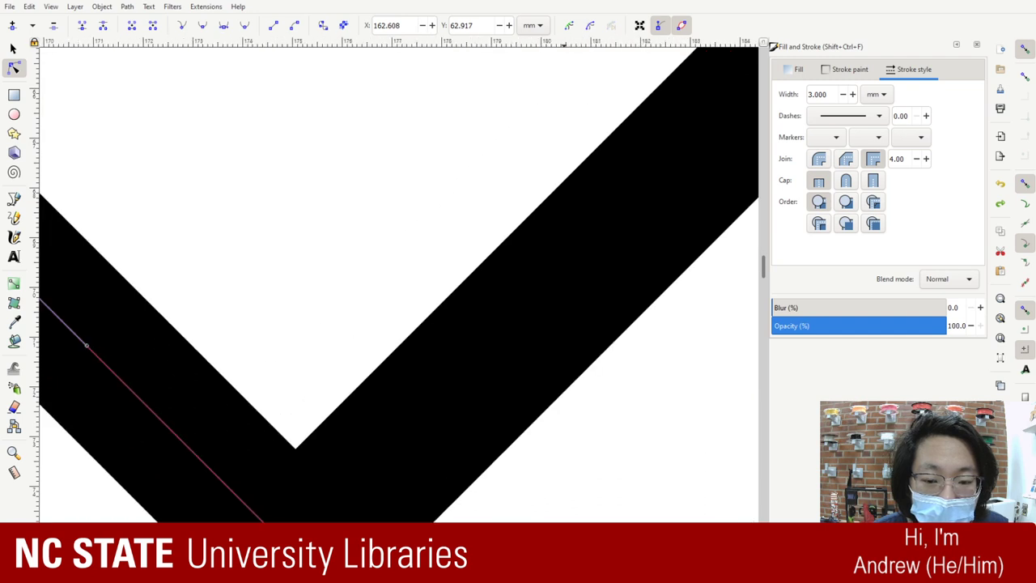
pyautogui.scroll(3, 429, 464)
pyautogui.scroll(-4, 440, 469)
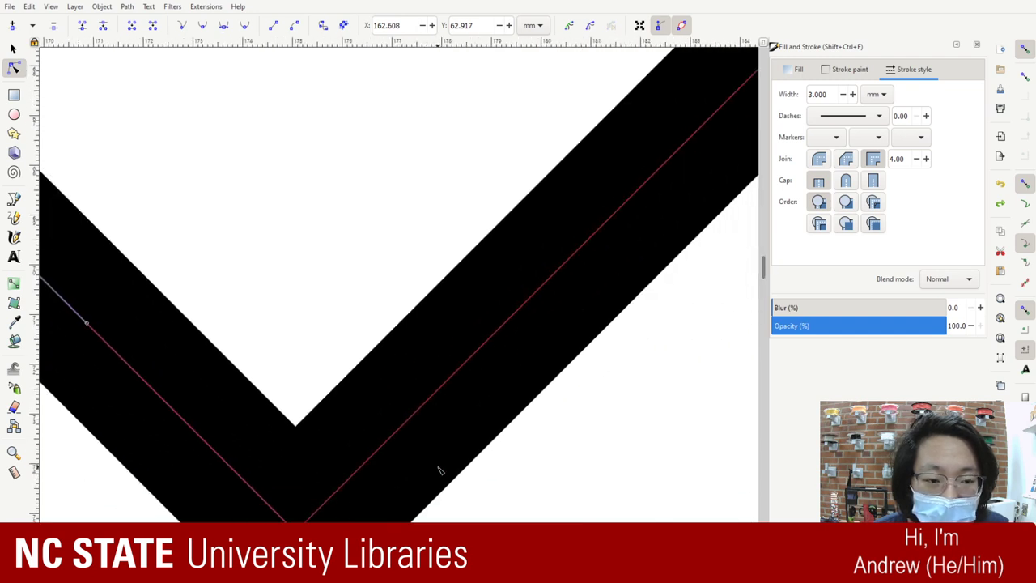
pyautogui.scroll(6, 335, 366)
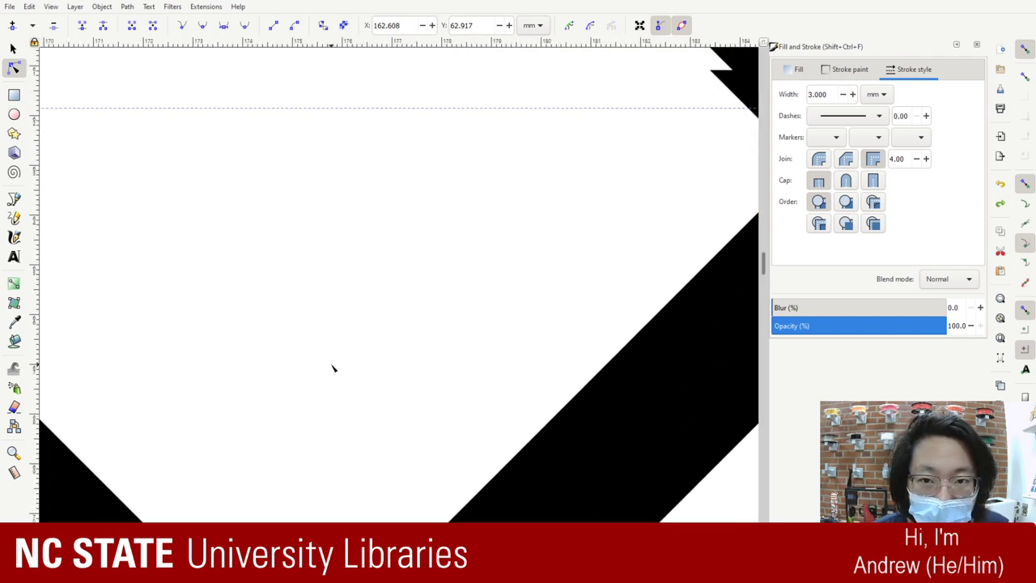
pyautogui.hscroll(-10, 354, 296)
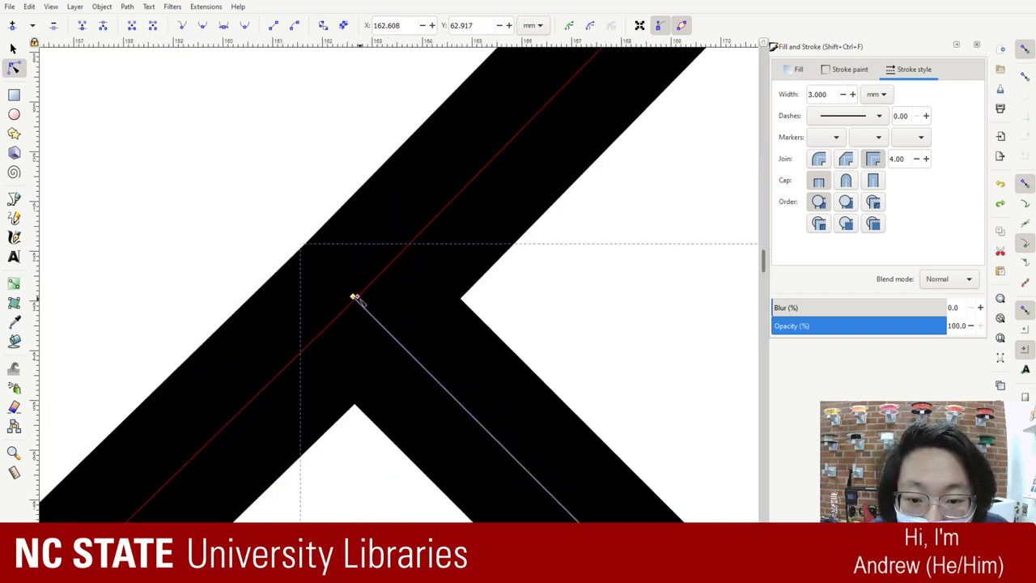
pyautogui.click(83, 27)
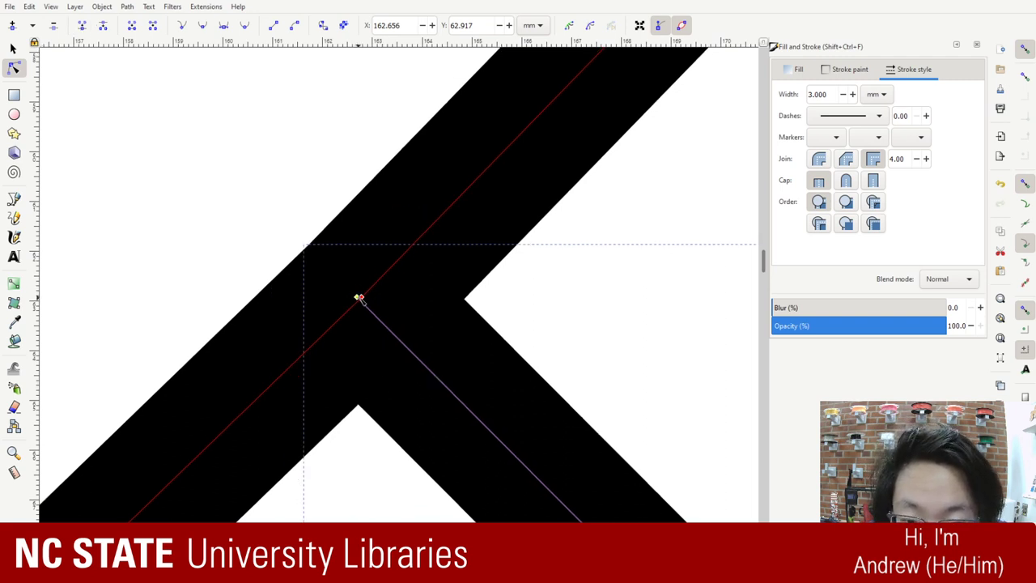
# - Undo an accidental reshape of the segment leaving the joined node
pyautogui.scroll(-1, 359, 296)
pyautogui.hscroll(1, 386, 302)
pyautogui.scroll(1, 433, 341)
pyautogui.hscroll(-2, 433, 341)
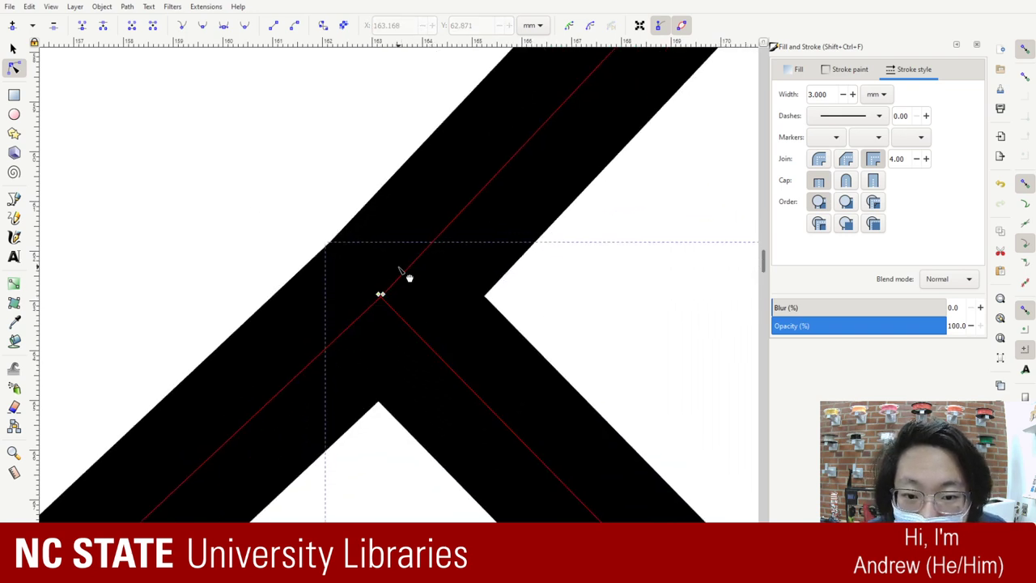
pyautogui.moveTo(409, 277); pyautogui.dragTo(529, 389)
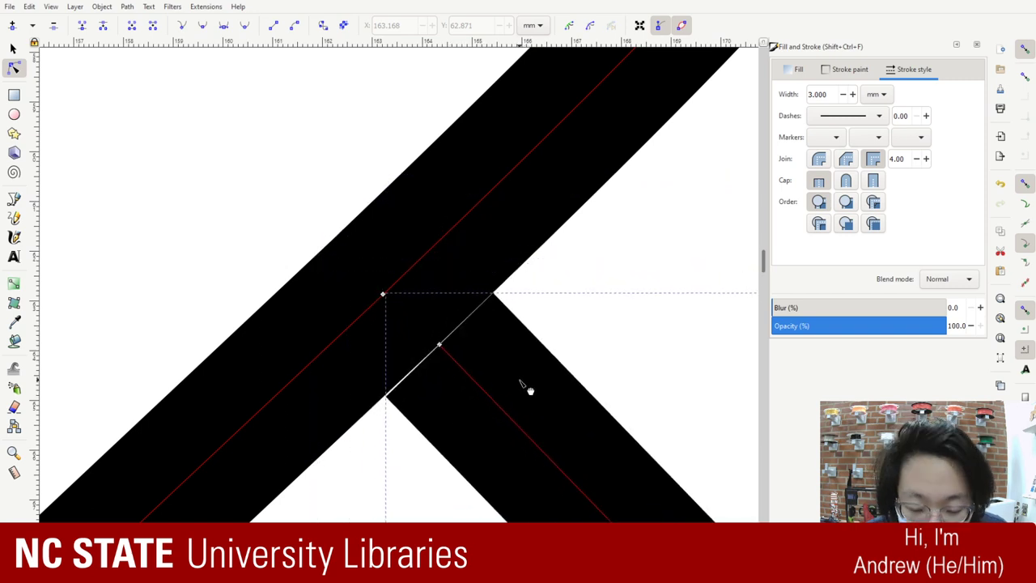
pyautogui.hotkey('ctrl', 'z')
pyautogui.hotkey('ctrl', 'z')
pyautogui.hotkey('ctrl', 'z')
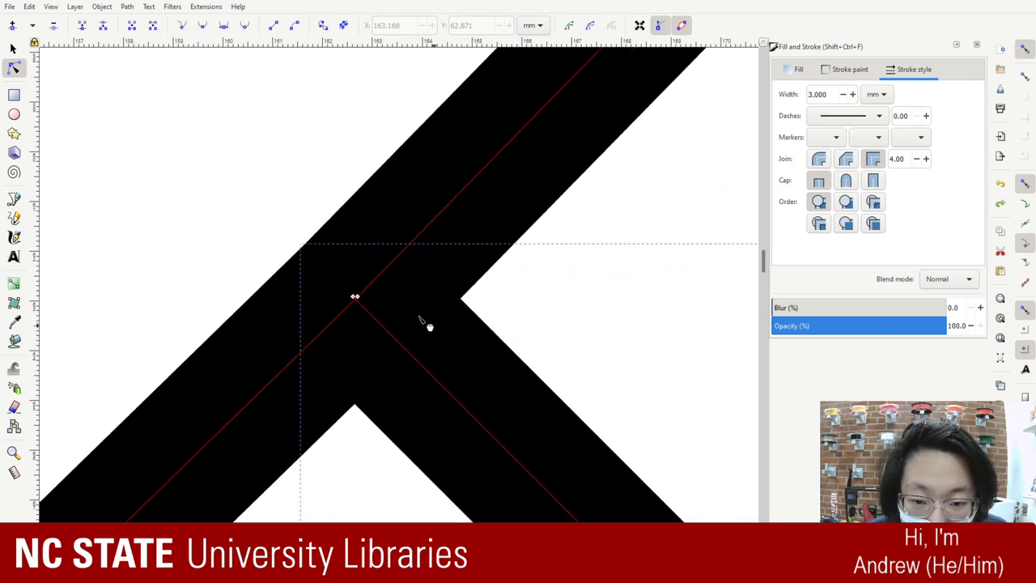
# - Make the down-right stroke from the junction node a straight line segment
pyautogui.click(355, 297)
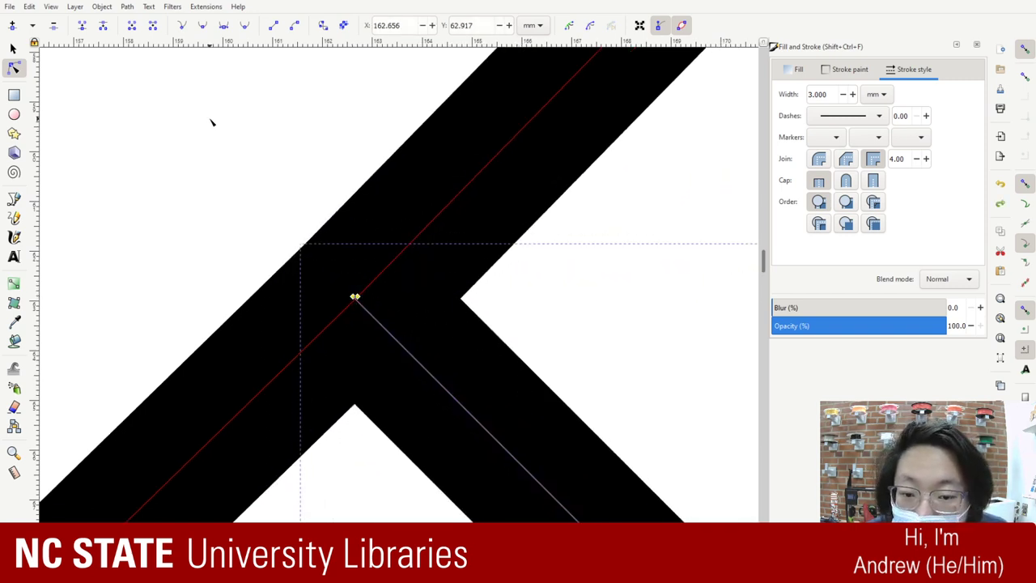
pyautogui.click(87, 31)
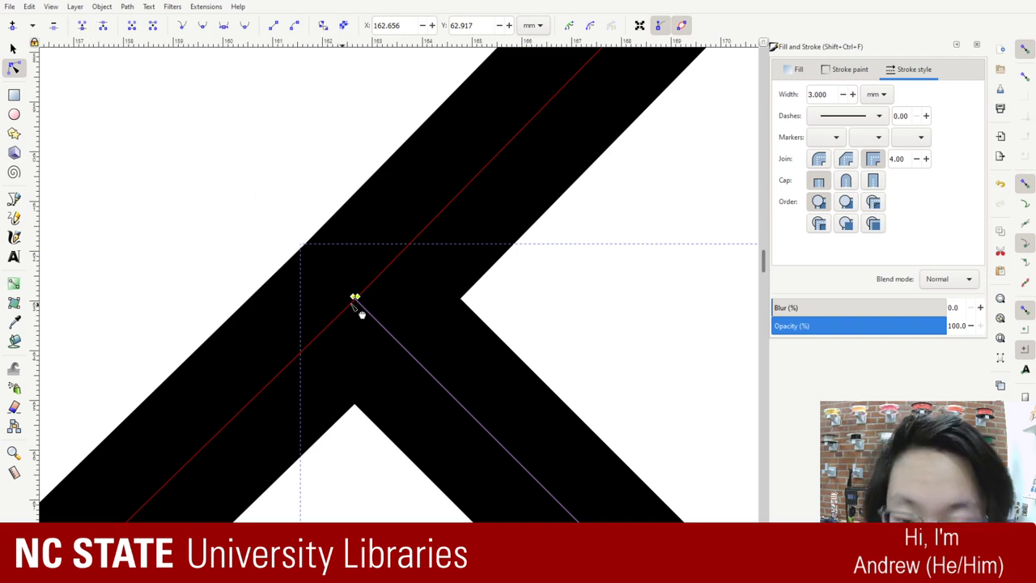
pyautogui.click(183, 28)
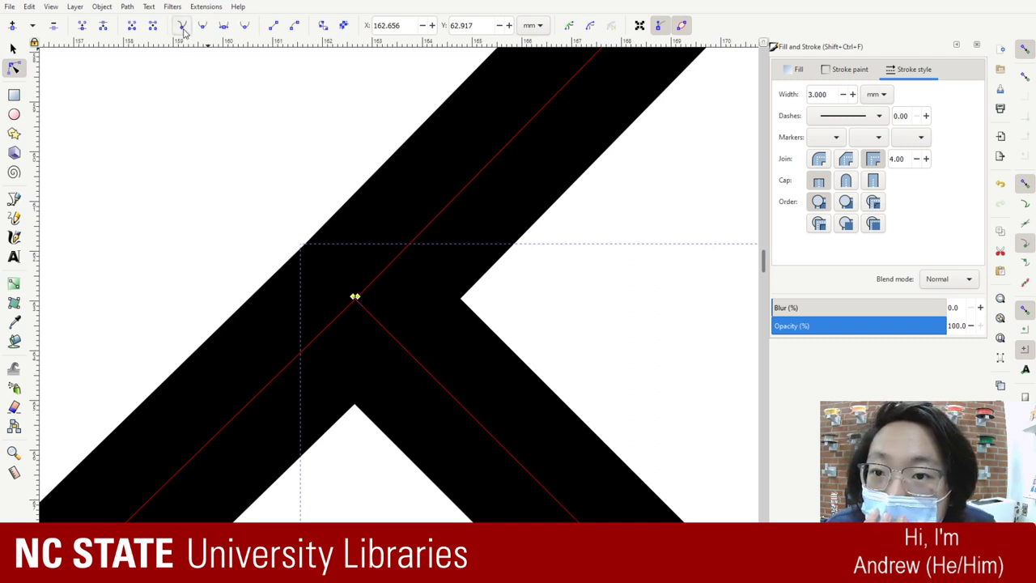
pyautogui.moveTo(509, 390)
pyautogui.mouseDown()
pyautogui.moveTo(583, 370)
pyautogui.moveTo(537, 416)
pyautogui.moveTo(456, 355)
pyautogui.moveTo(513, 403)
pyautogui.moveTo(505, 392)
pyautogui.mouseUp()
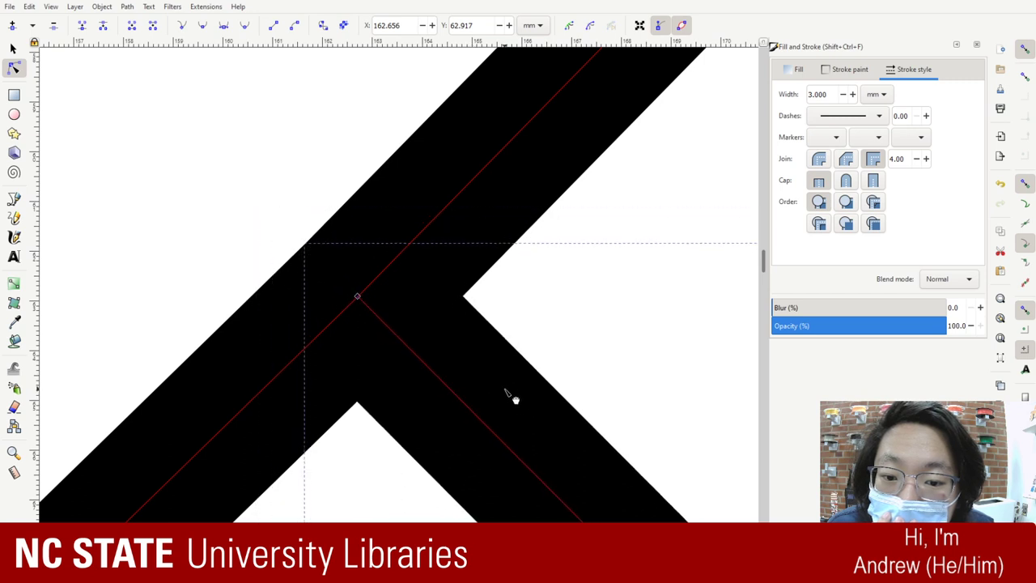
pyautogui.click(357, 296)
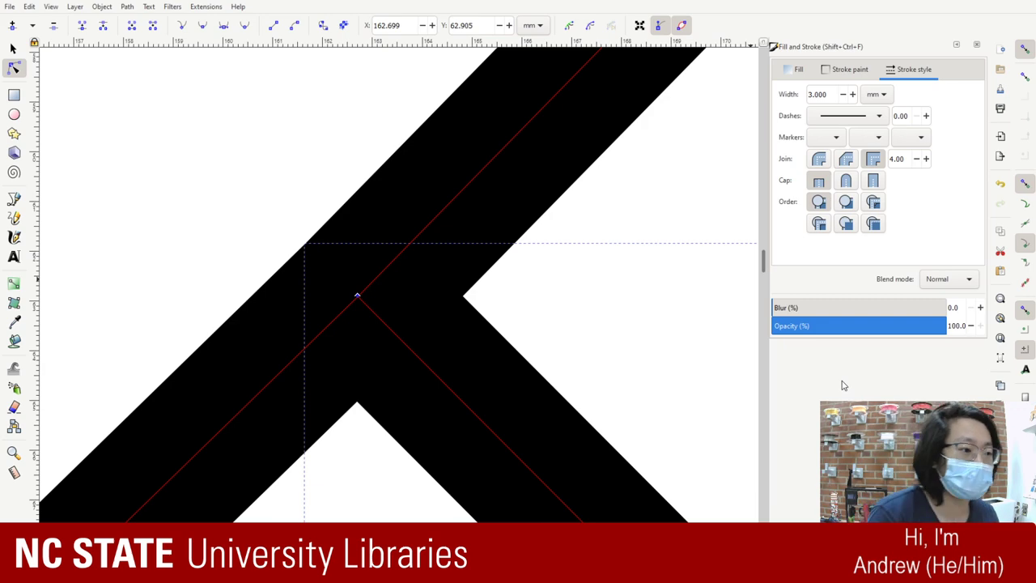
# - Zoom out to the full nine-cell lattice heart and deselect the node
pyautogui.press('-')
pyautogui.press('-')
pyautogui.press('-')
pyautogui.press('-')
pyautogui.press('-')
pyautogui.press('-')
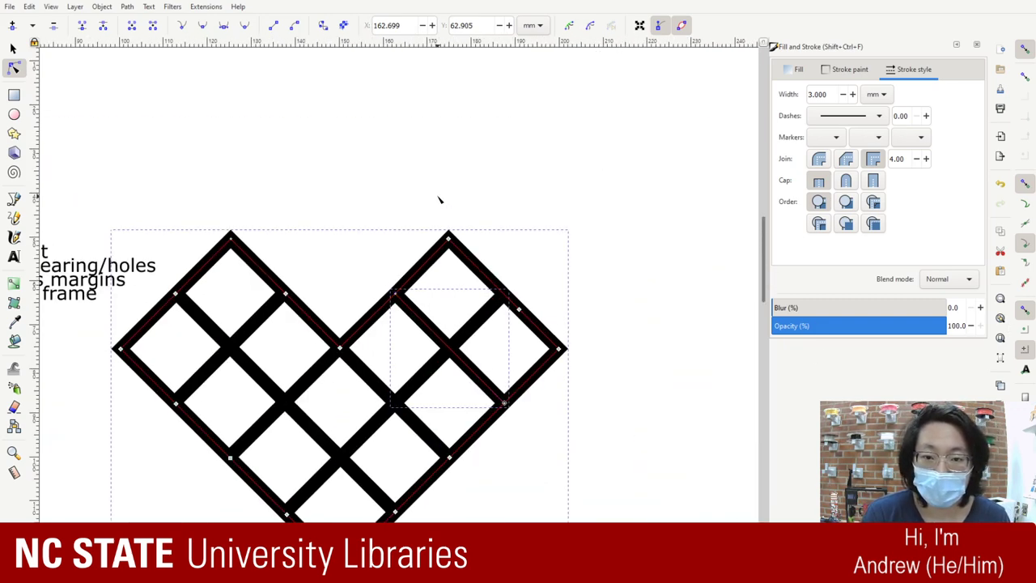
pyautogui.click(451, 280)
pyautogui.scroll(-3, 451, 279)
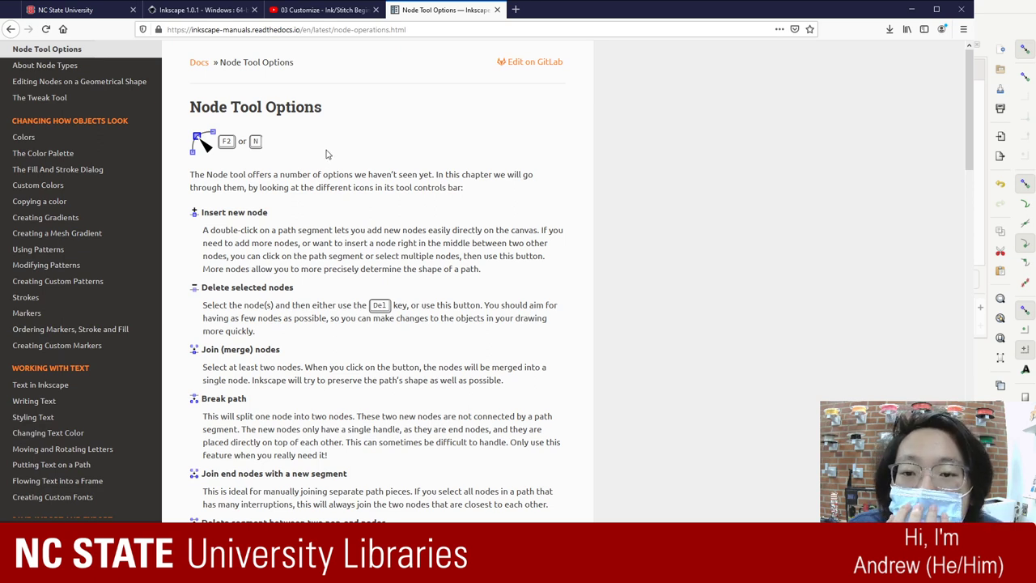
# - Read the manual's Join nodes and Convert stroke to path entries, then return to Inkscape
pyautogui.scroll(-3, 327, 154)
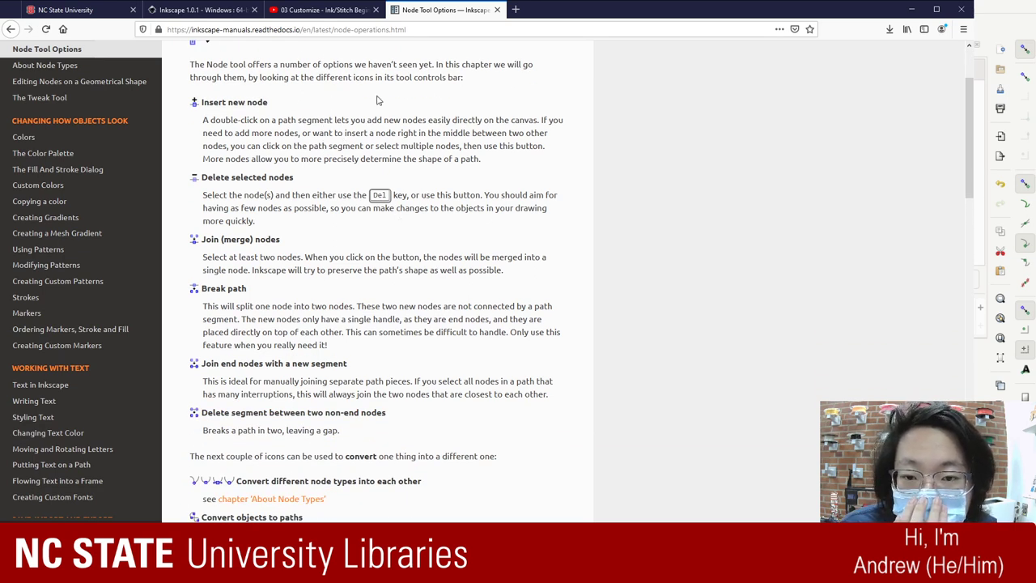
pyautogui.scroll(-3, 478, 187)
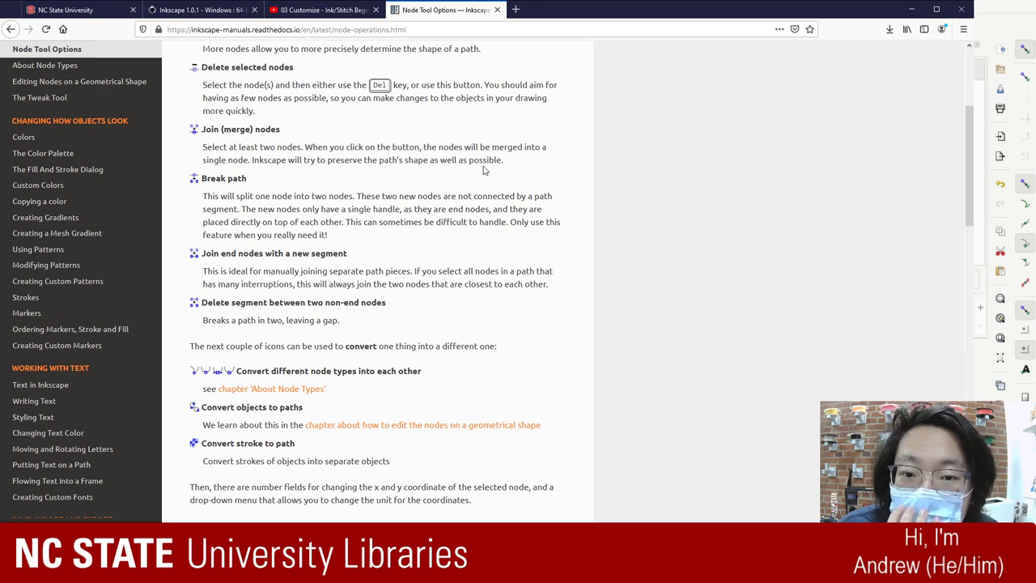
pyautogui.moveTo(512, 160); pyautogui.dragTo(204, 147)
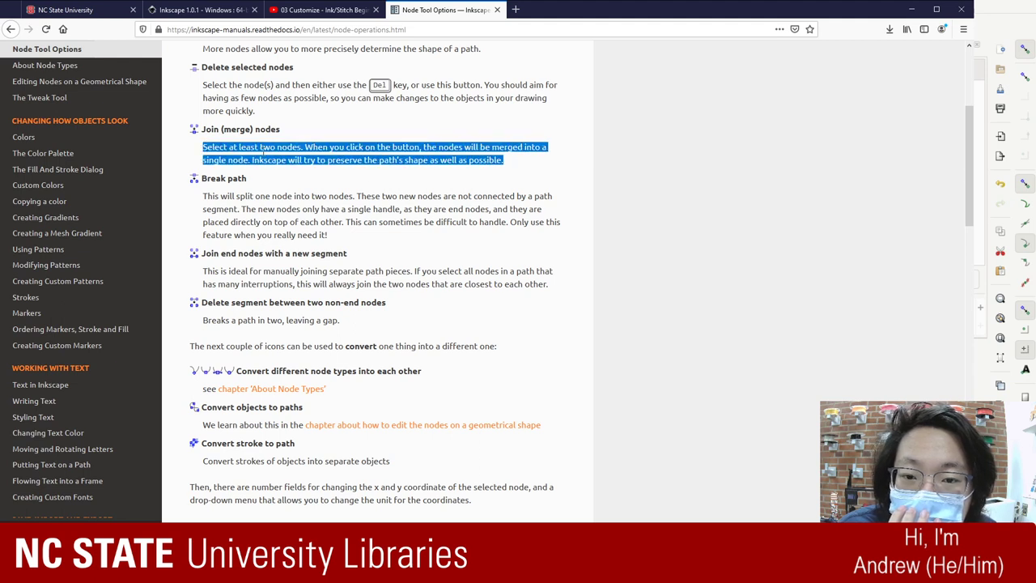
pyautogui.click(578, 212)
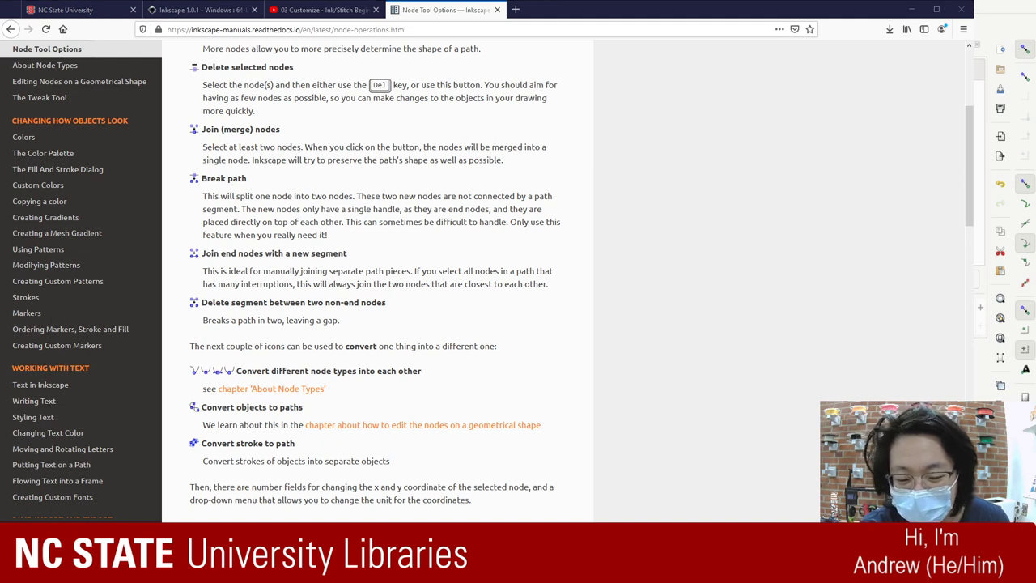
pyautogui.tripleClick(209, 447)
pyautogui.click(208, 447)
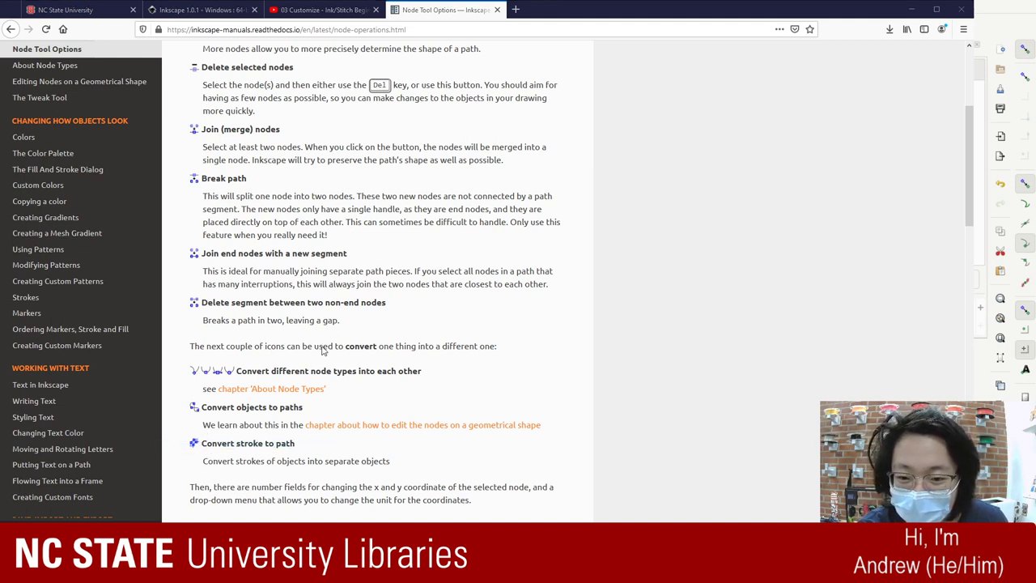
pyautogui.hotkey('alt', 'Tab')
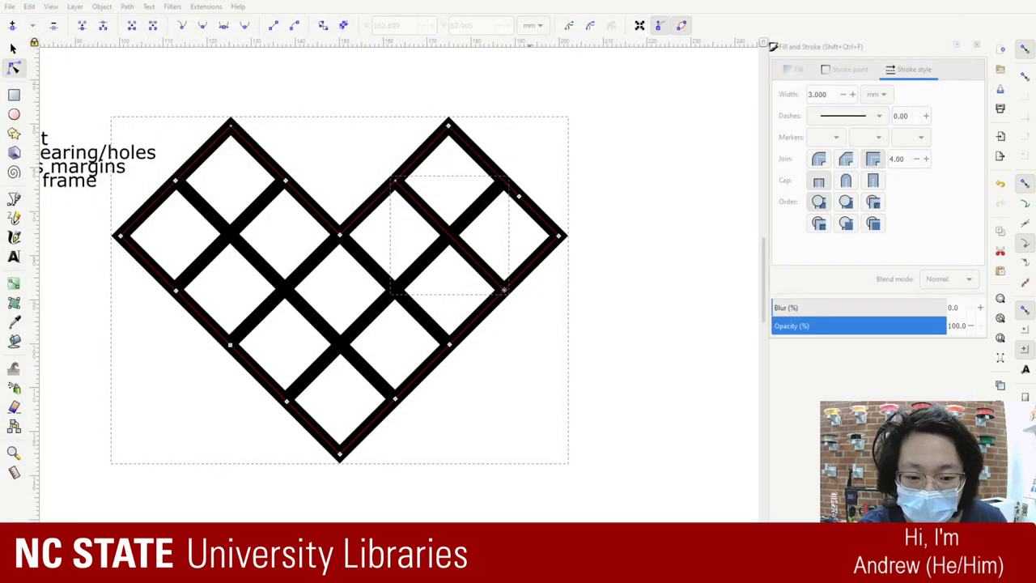
# - Select the node where the heart's top lobes meet and zoom in close
pyautogui.click(396, 183)
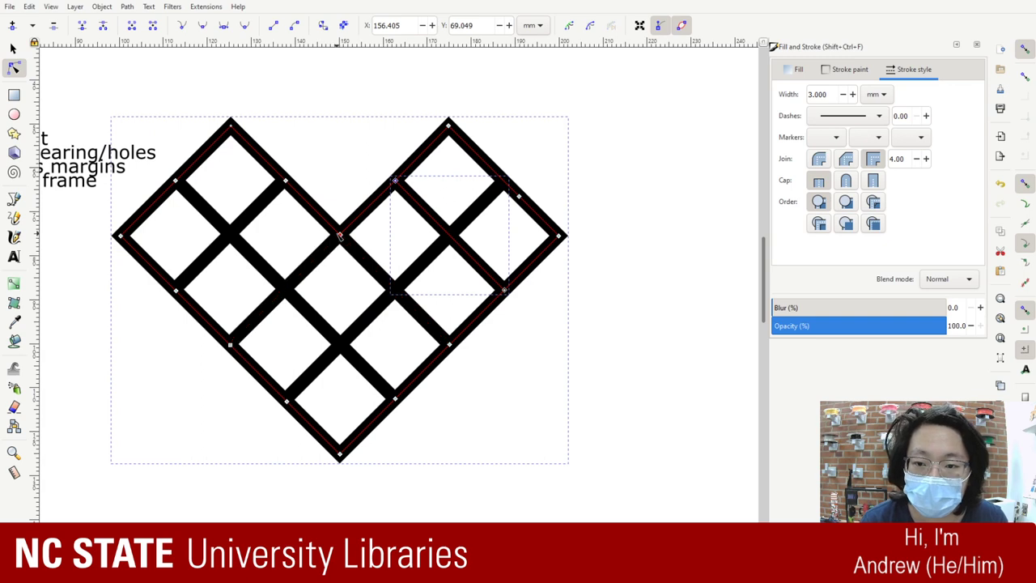
pyautogui.click(340, 237)
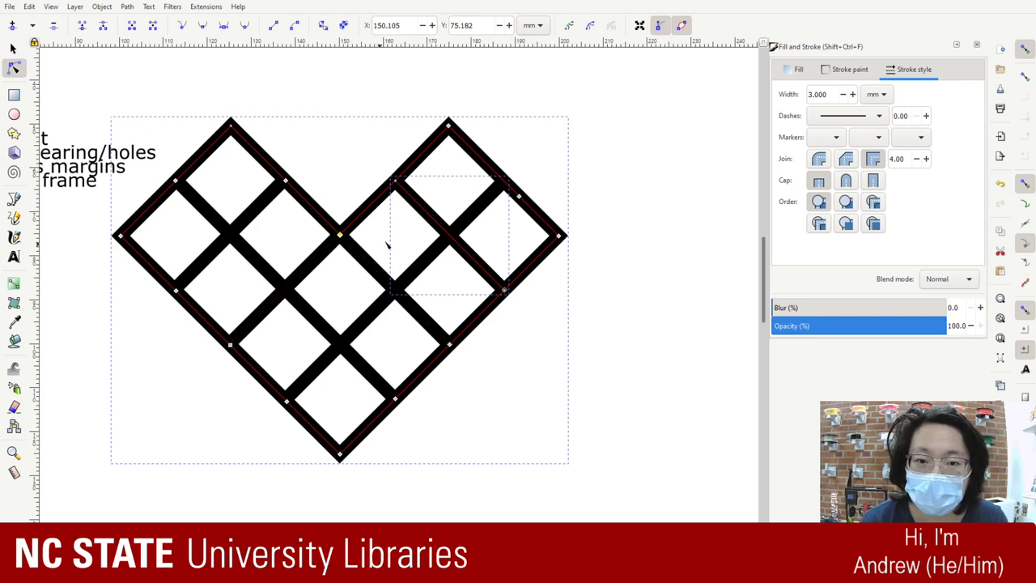
pyautogui.scroll(2, 335, 254)
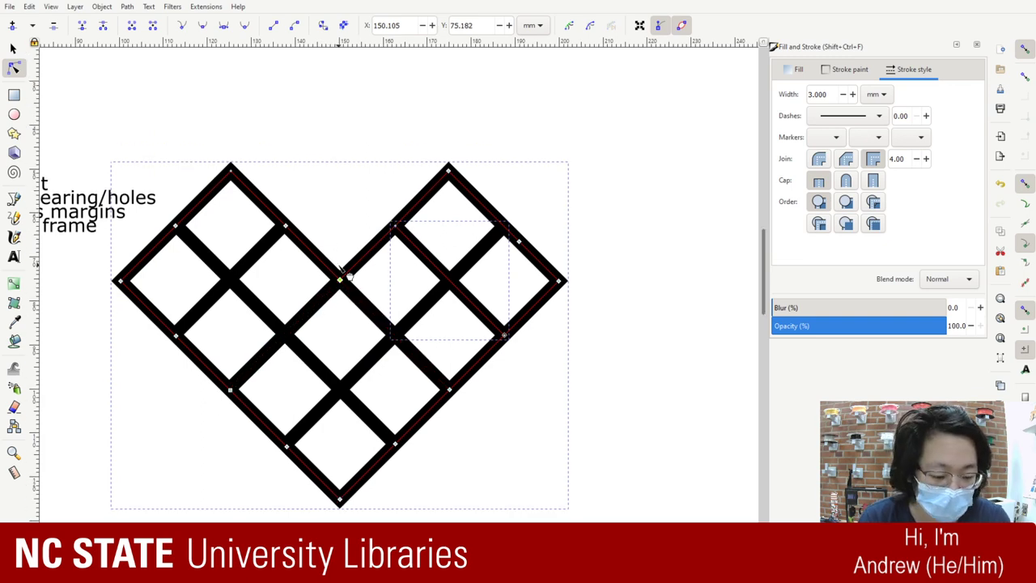
pyautogui.scroll(6, 342, 268)
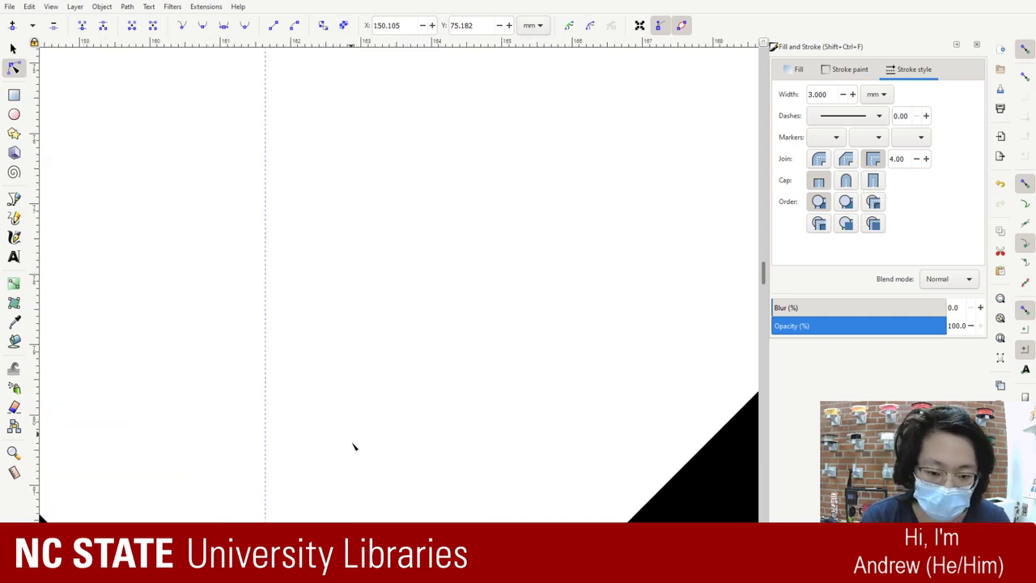
pyautogui.scroll(-3, 40, 518)
pyautogui.hscroll(-2, 469, 407)
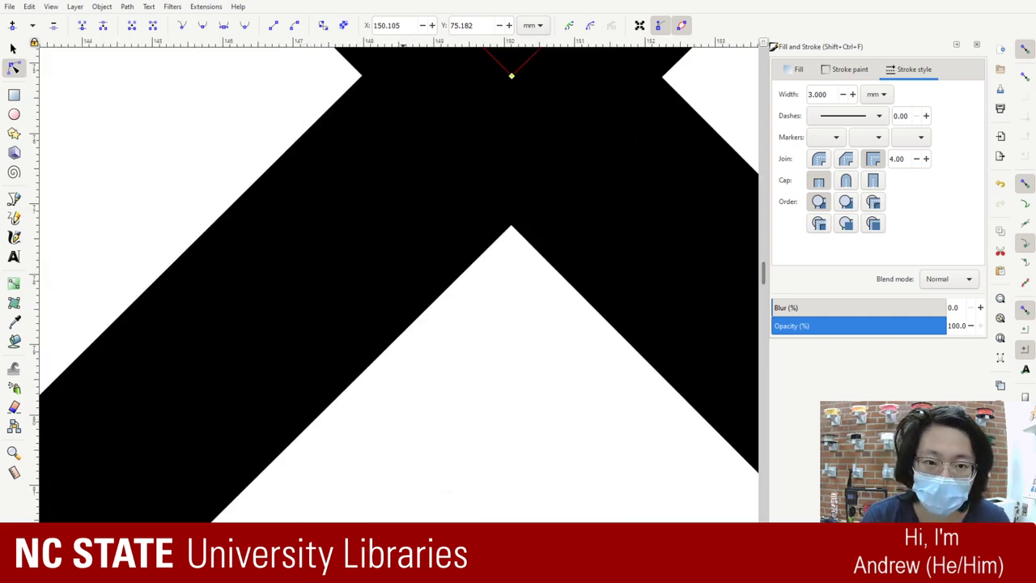
pyautogui.scroll(1, 469, 407)
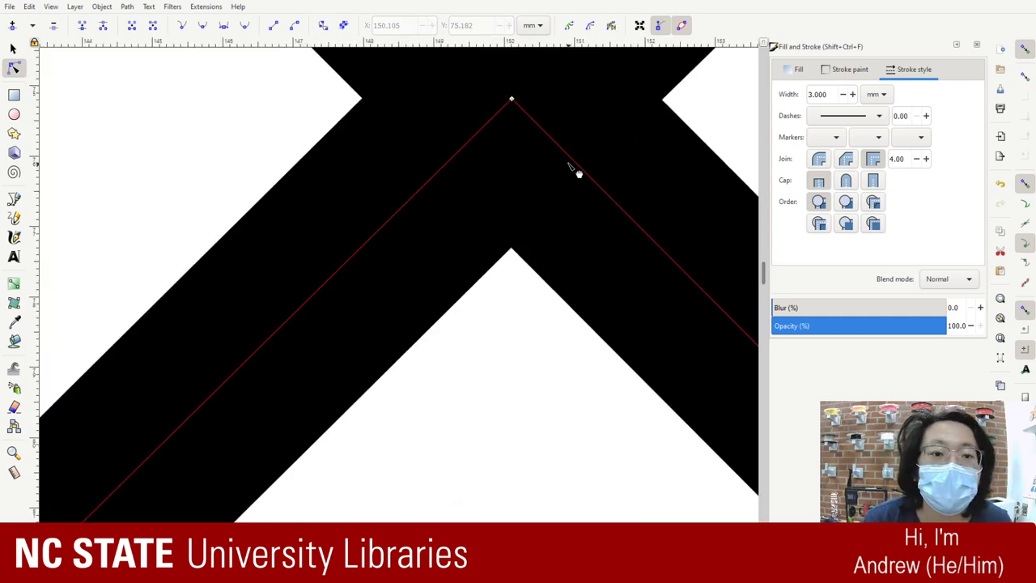
pyautogui.scroll(2, 534, 154)
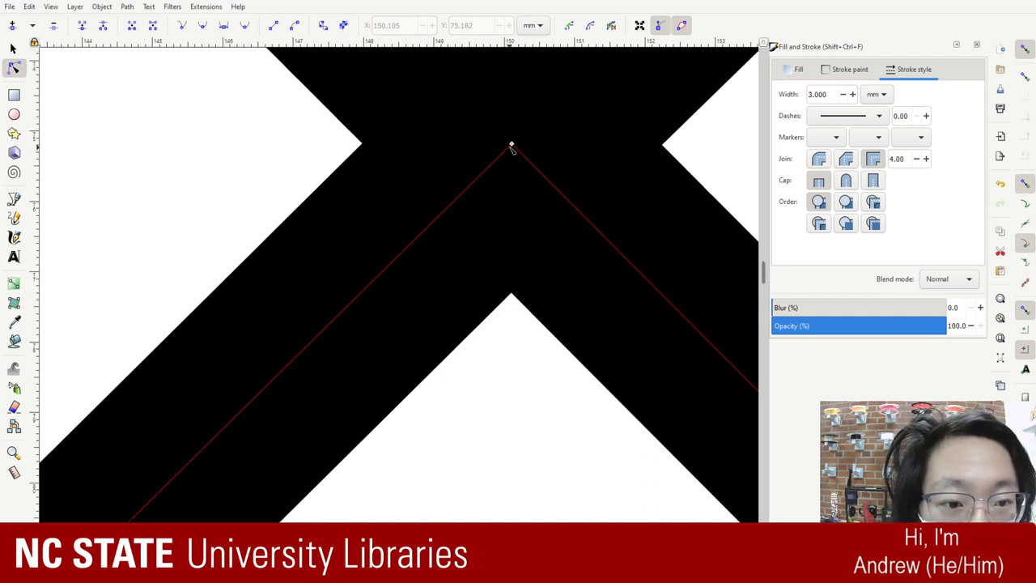
# - Pick the V-shaped path's top node and open the upper chevron path for editing
pyautogui.click(511, 144)
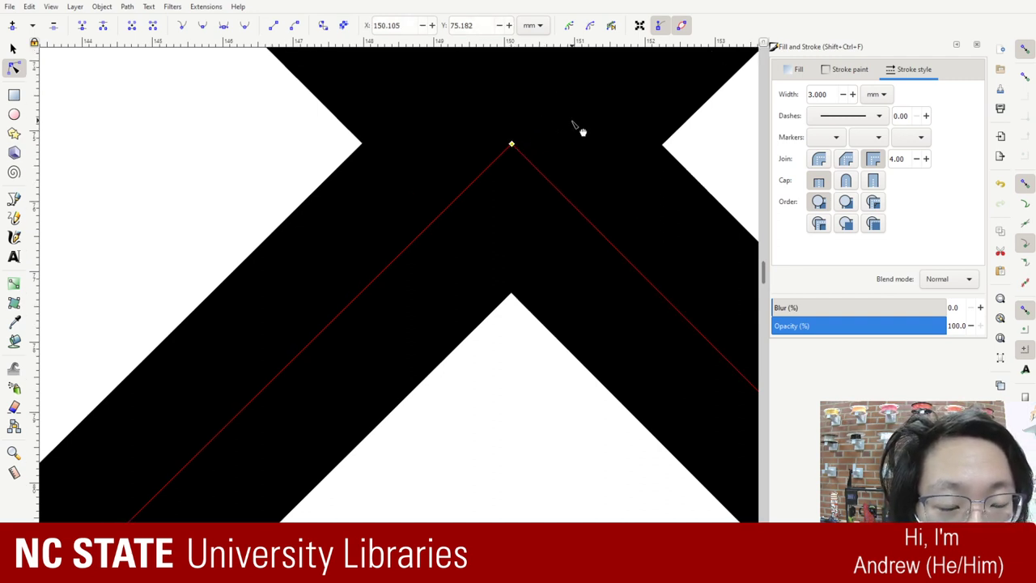
pyautogui.hscroll(-1, 580, 146)
pyautogui.hscroll(-1, 580, 152)
pyautogui.hscroll(3, 580, 153)
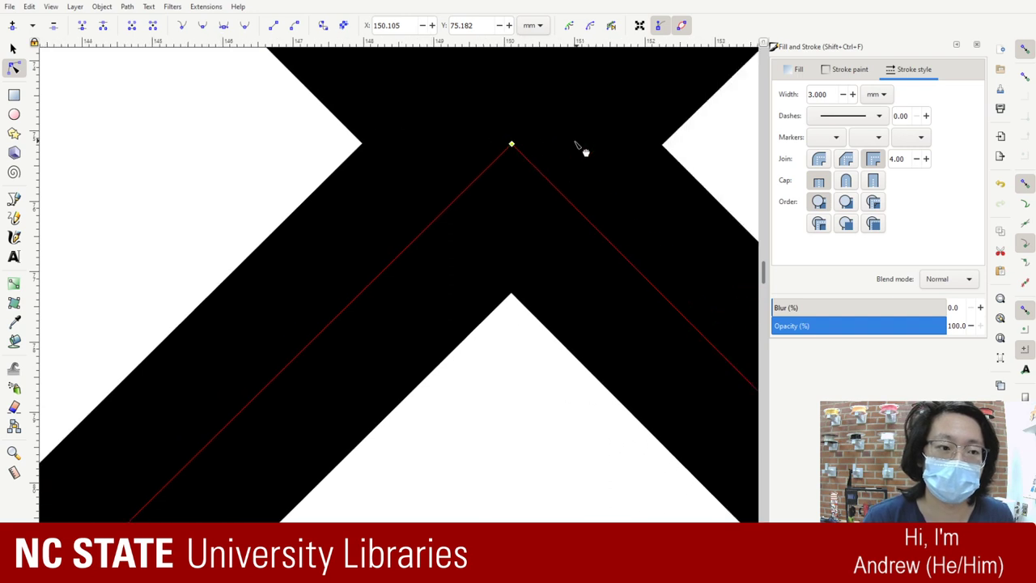
pyautogui.scroll(3, 580, 154)
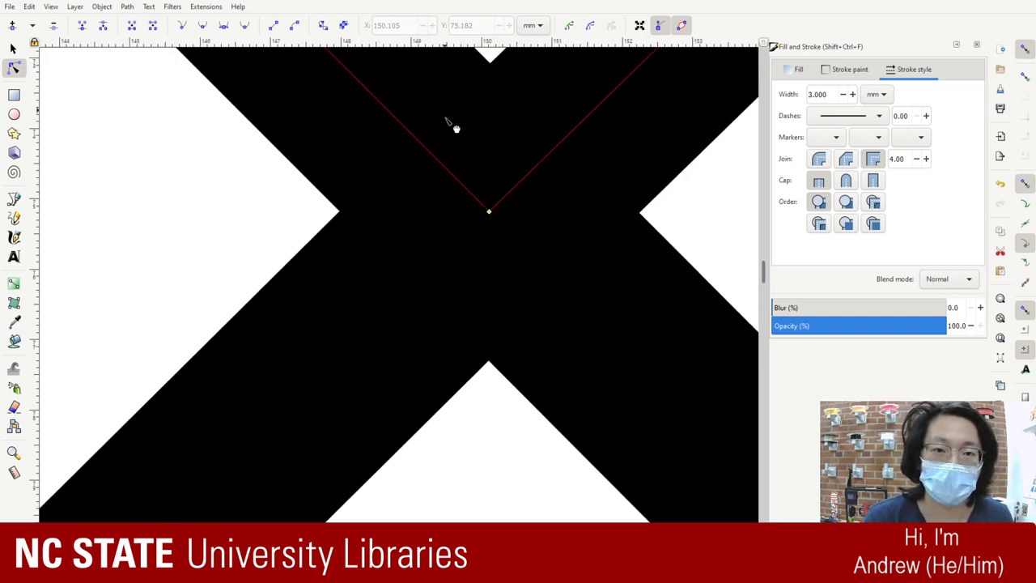
pyautogui.click(489, 213)
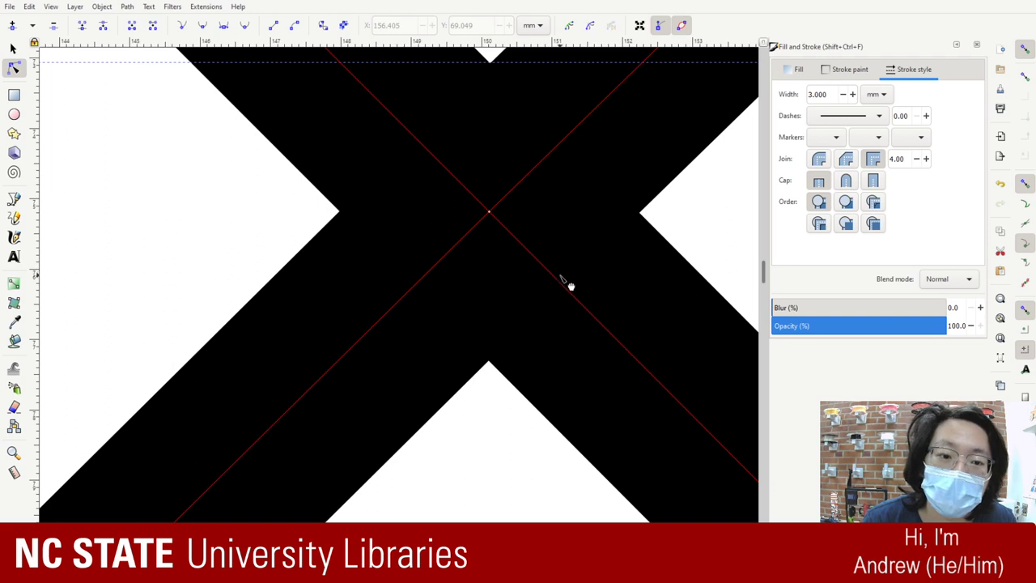
# - Pull the lower X segment apart and try joining the two centre nodes, undoing a stray move
pyautogui.moveTo(569, 282)
pyautogui.mouseDown()
pyautogui.moveTo(481, 296)
pyautogui.moveTo(485, 306)
pyautogui.moveTo(590, 299)
pyautogui.moveTo(575, 310)
pyautogui.moveTo(578, 294)
pyautogui.moveTo(567, 292)
pyautogui.mouseUp()
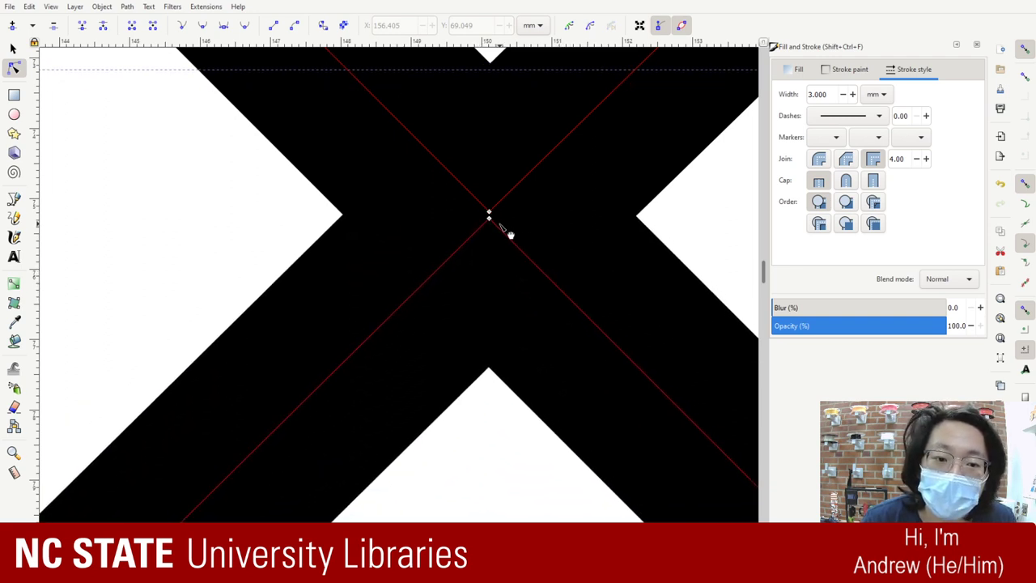
pyautogui.click(489, 214)
pyautogui.click(489, 216)
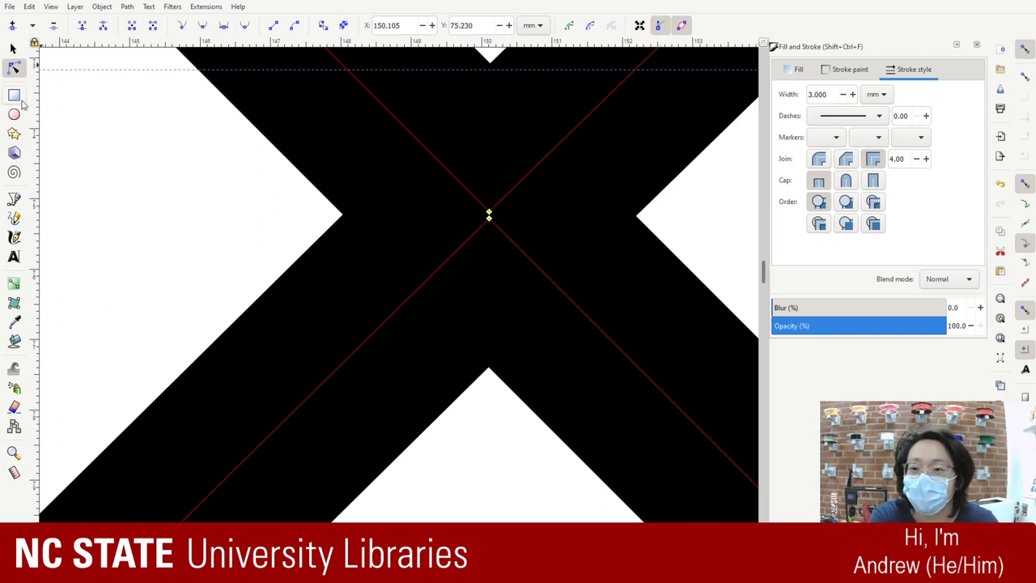
pyautogui.click(91, 27)
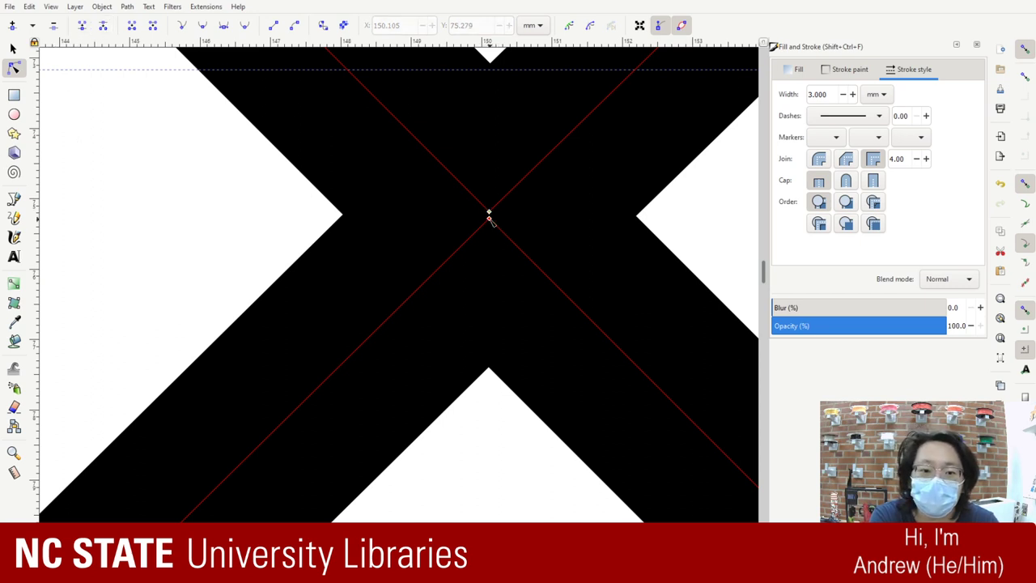
pyautogui.moveTo(490, 217); pyautogui.dragTo(490, 213)
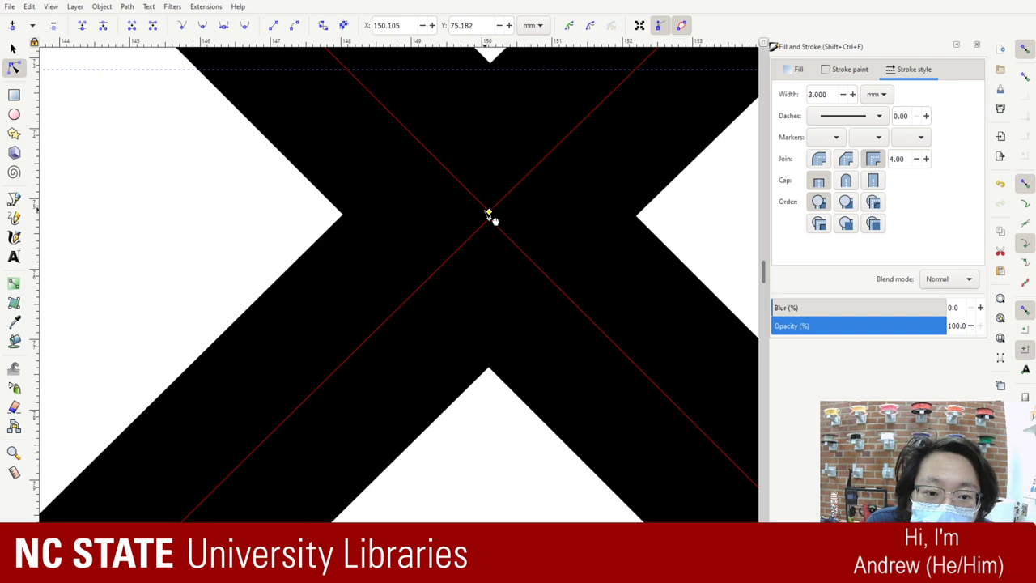
pyautogui.moveTo(489, 214); pyautogui.dragTo(451, 211)
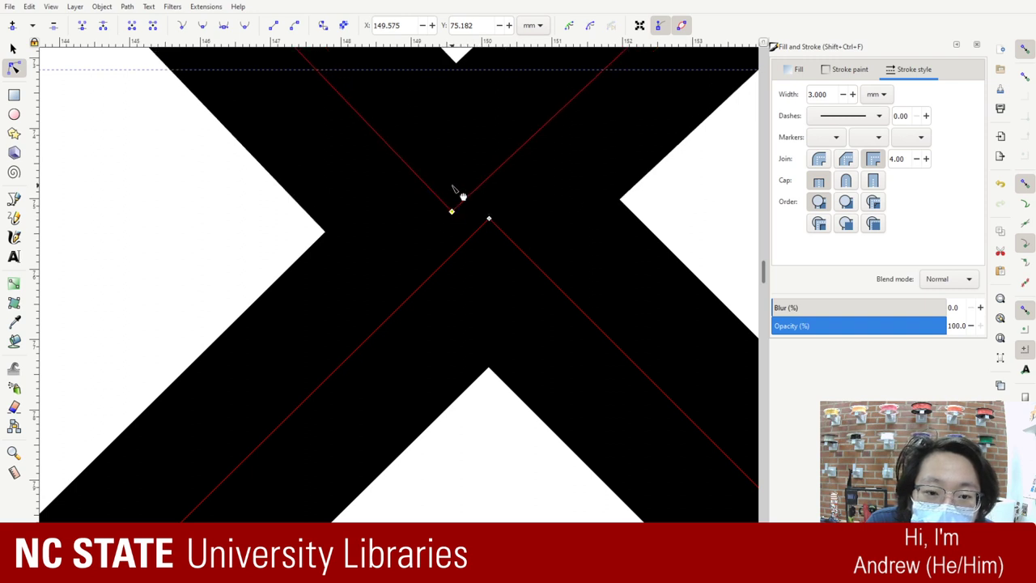
pyautogui.hotkey('ctrl', 'z')
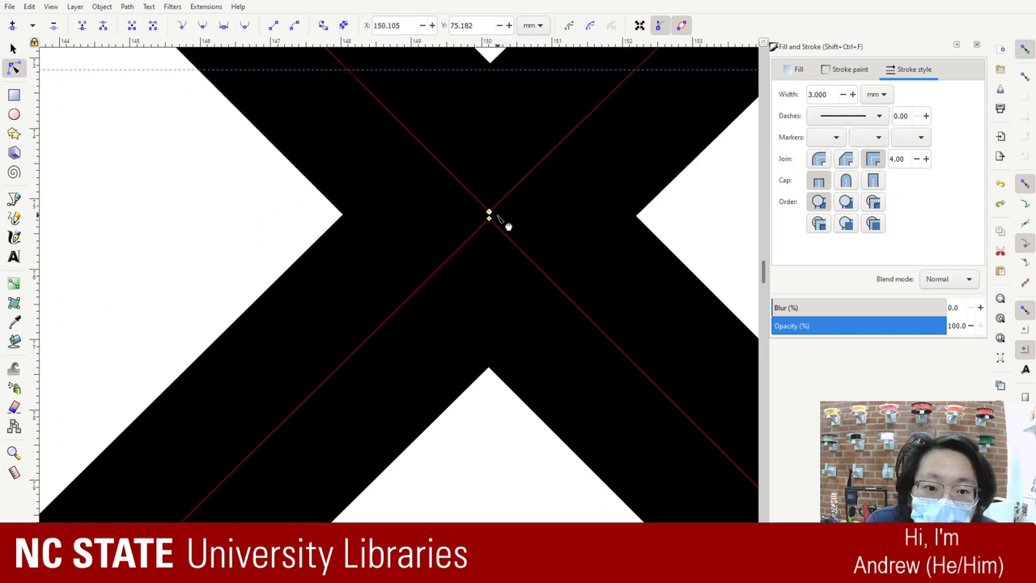
# - Nudge the X's centre node up onto its neighbour, then select it and step to the adjacent node
pyautogui.click(489, 214)
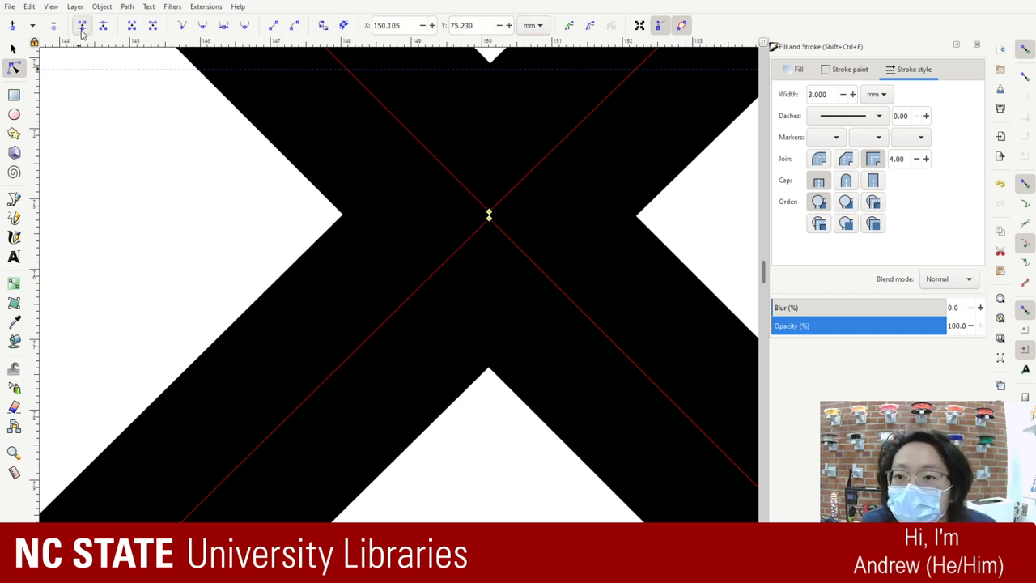
pyautogui.moveTo(532, 257); pyautogui.dragTo(532, 252)
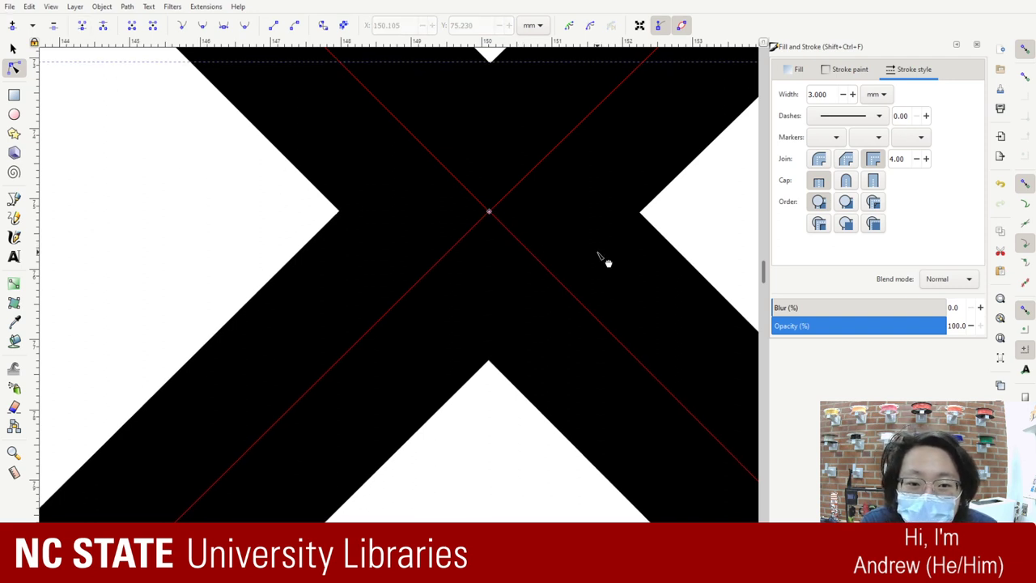
pyautogui.moveTo(597, 253)
pyautogui.mouseDown()
pyautogui.moveTo(546, 283)
pyautogui.moveTo(598, 254)
pyautogui.moveTo(596, 266)
pyautogui.mouseUp()
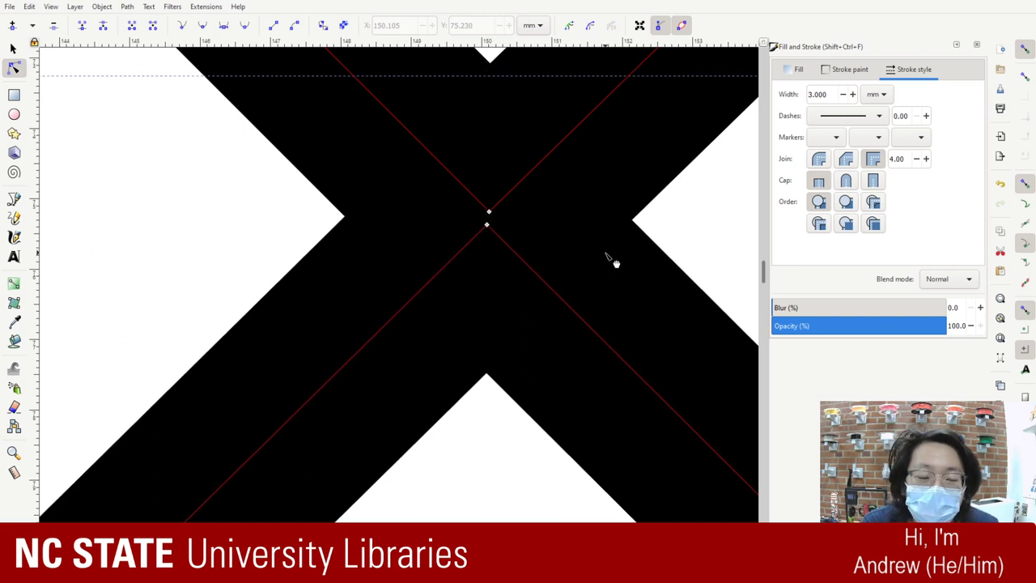
pyautogui.scroll(-1, 746, 237)
pyautogui.scroll(1, 729, 243)
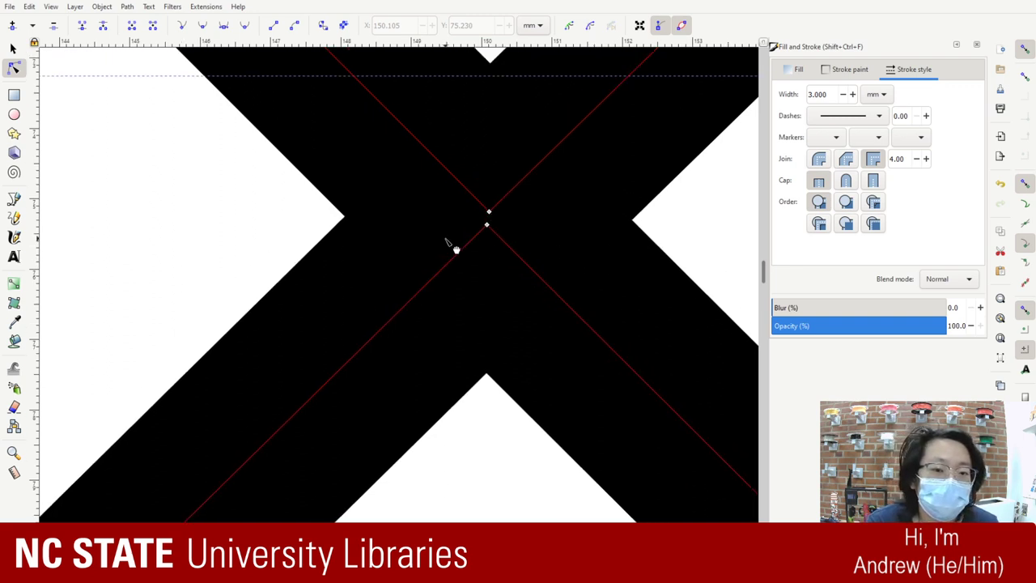
pyautogui.click(536, 267)
pyautogui.press('Tab')
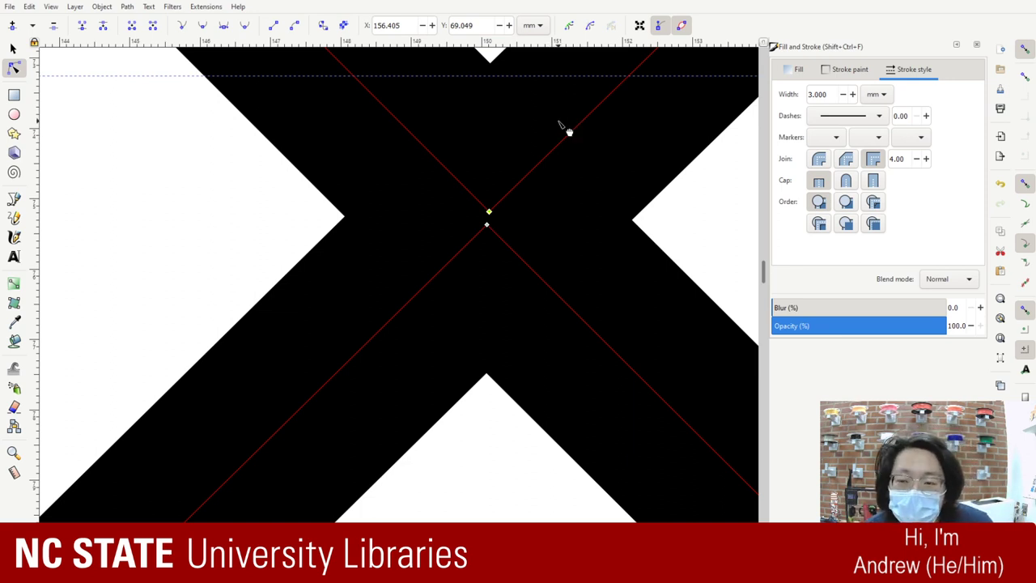
# - Break the path at the X's centre node and drag the lower end onto its neighbour
pyautogui.scroll(1, 569, 132)
pyautogui.scroll(10, 569, 132)
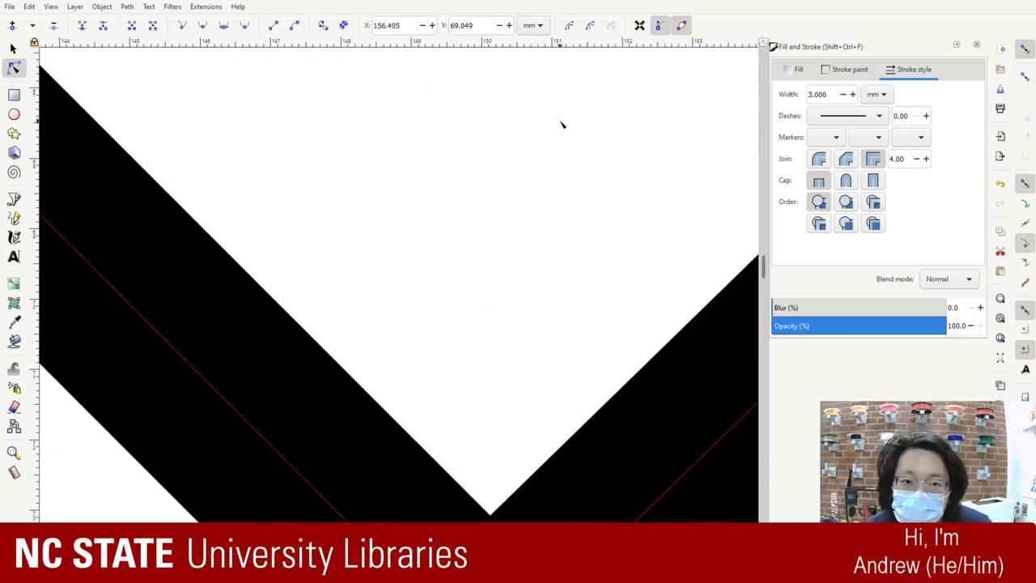
pyautogui.scroll(-5, 567, 124)
pyautogui.scroll(-4, 566, 124)
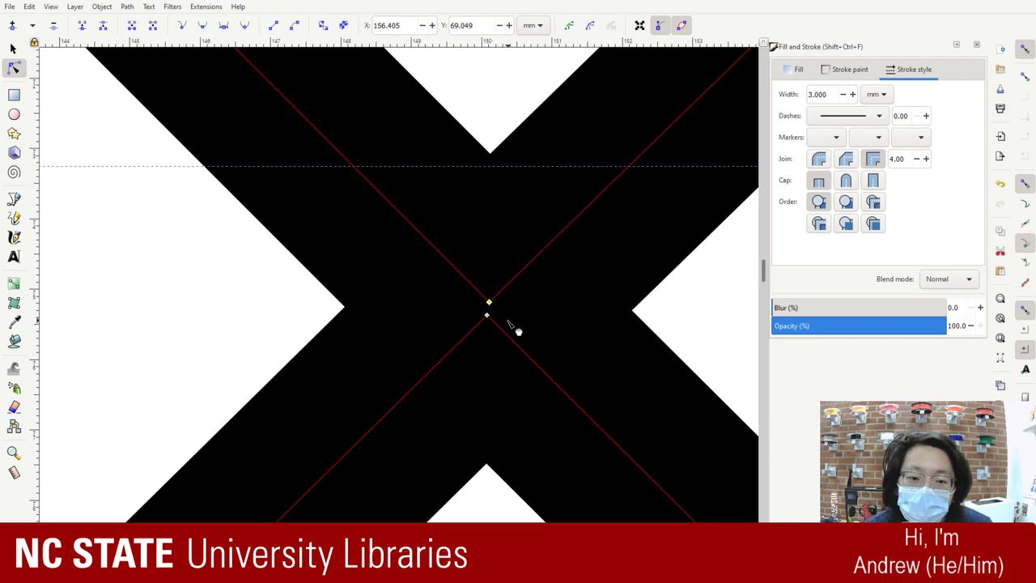
pyautogui.click(489, 303)
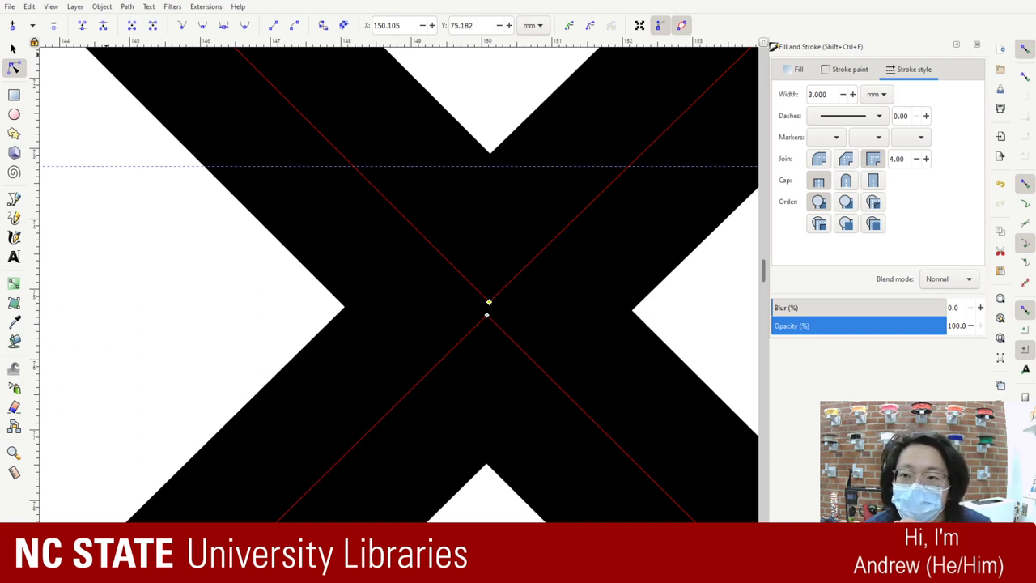
pyautogui.click(104, 26)
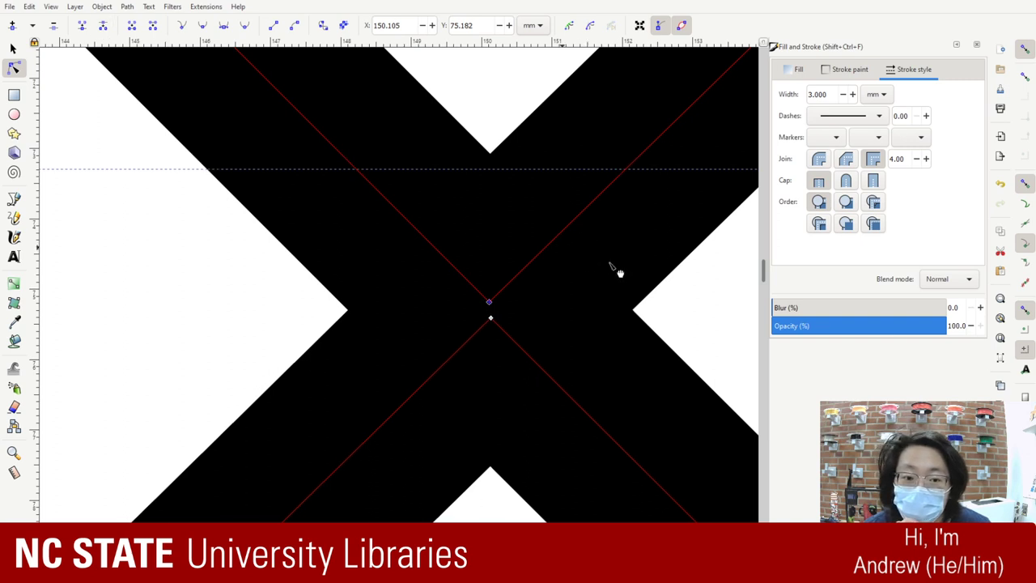
pyautogui.moveTo(492, 301)
pyautogui.mouseDown()
pyautogui.moveTo(508, 312)
pyautogui.moveTo(473, 296)
pyautogui.mouseUp()
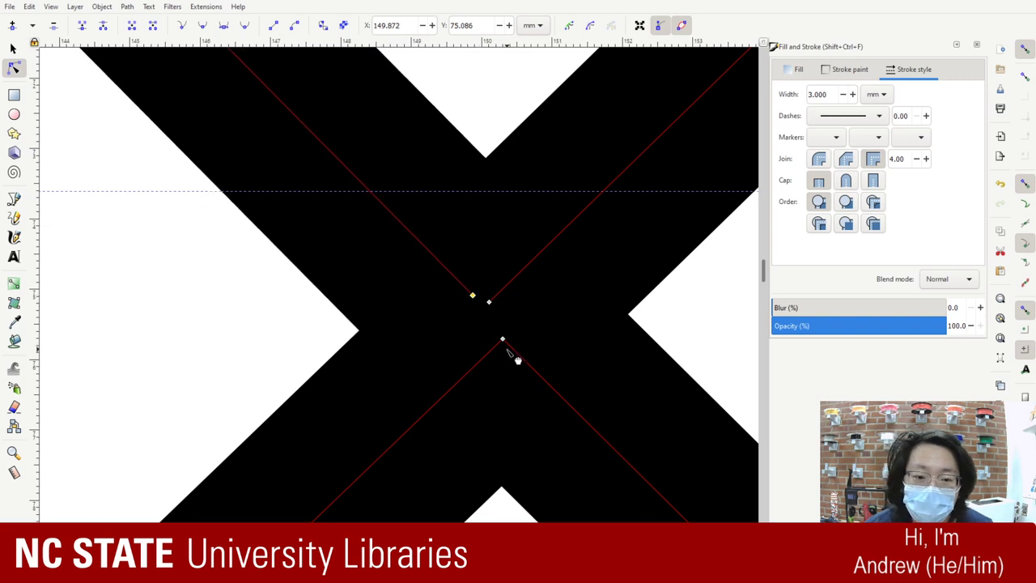
pyautogui.moveTo(502, 340); pyautogui.dragTo(489, 305)
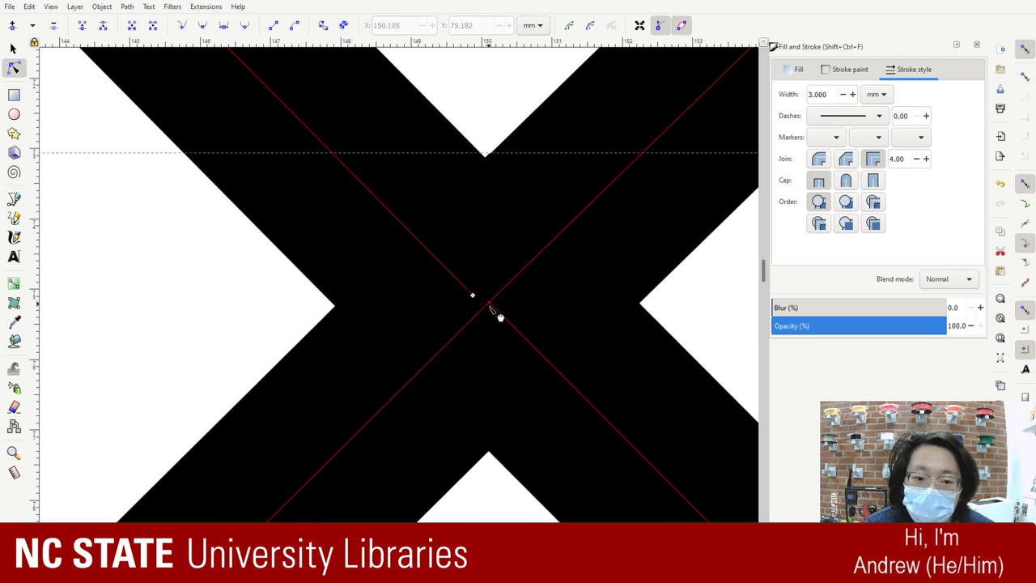
pyautogui.click(490, 304)
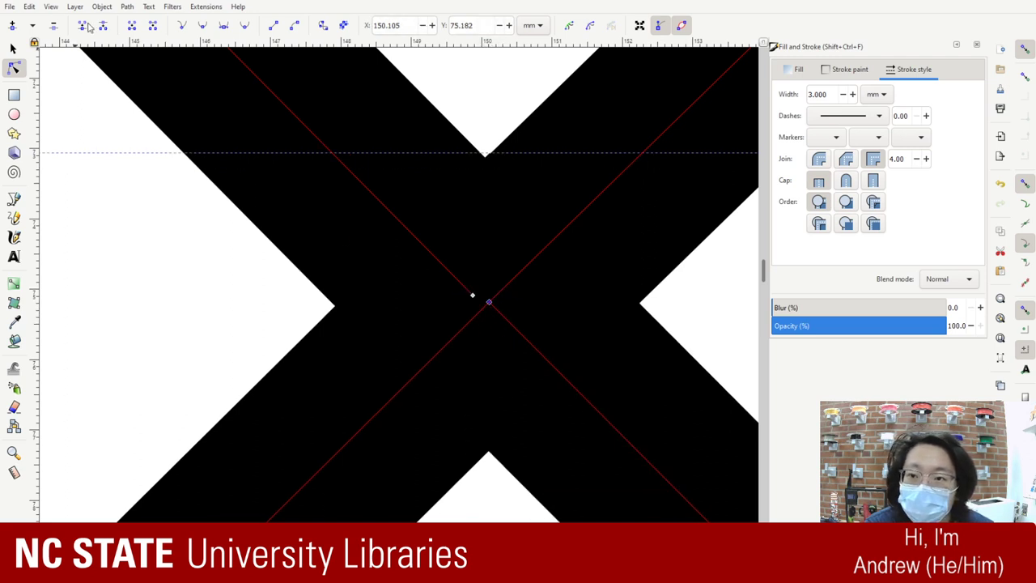
pyautogui.press('Escape')
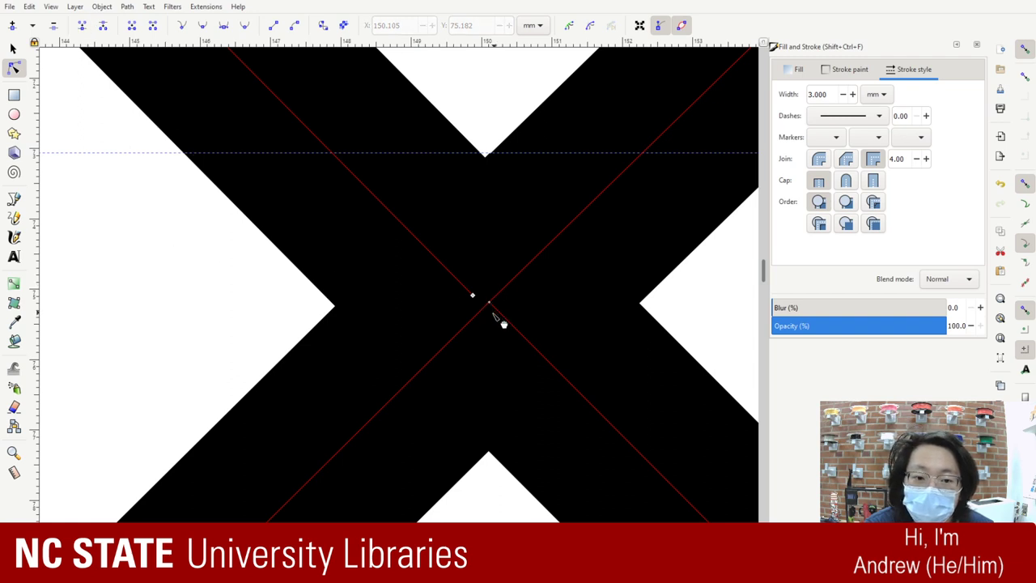
pyautogui.moveTo(513, 320)
pyautogui.mouseDown()
pyautogui.moveTo(484, 350)
pyautogui.moveTo(494, 327)
pyautogui.moveTo(516, 337)
pyautogui.mouseUp()
# - Select the upper piece's two end nodes at the centre and join them into one node
pyautogui.click(122, 137)
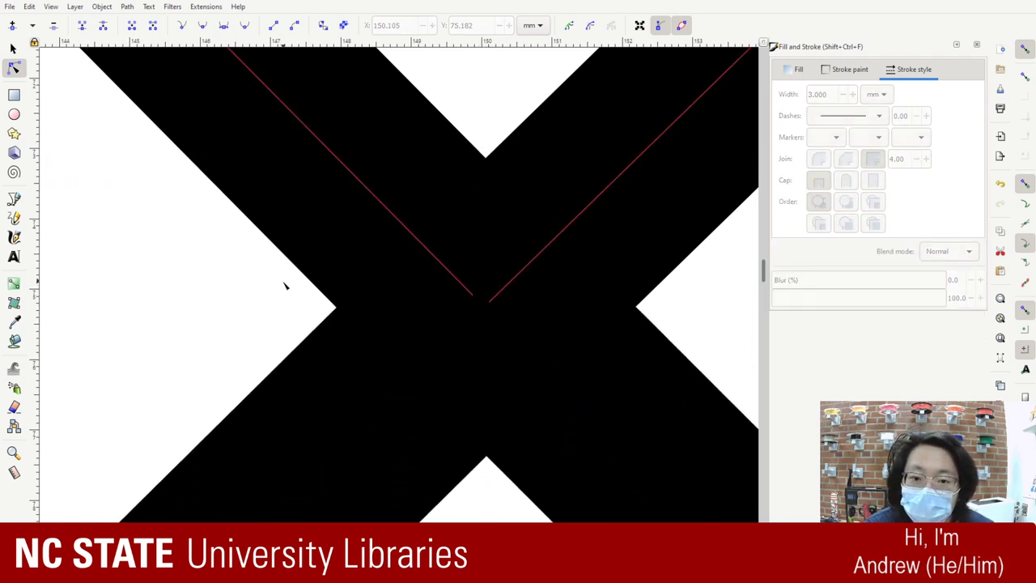
pyautogui.moveTo(296, 324); pyautogui.dragTo(603, 269)
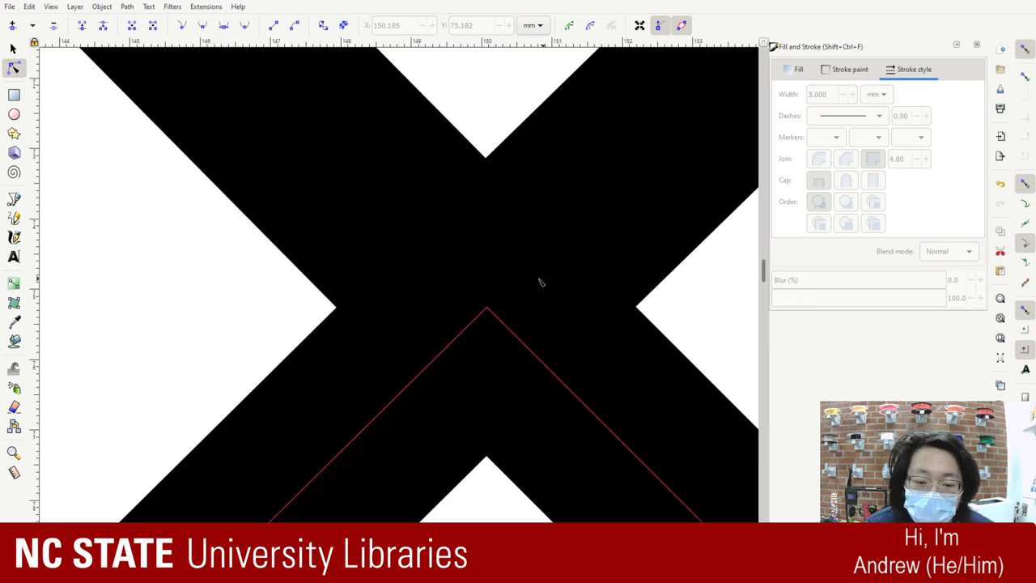
pyautogui.click(513, 284)
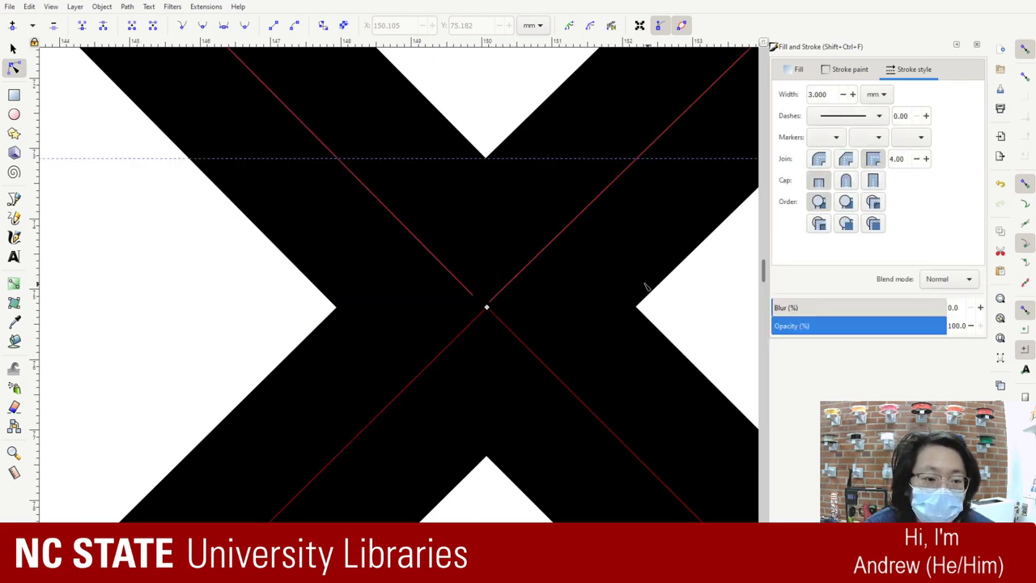
pyautogui.click(504, 298)
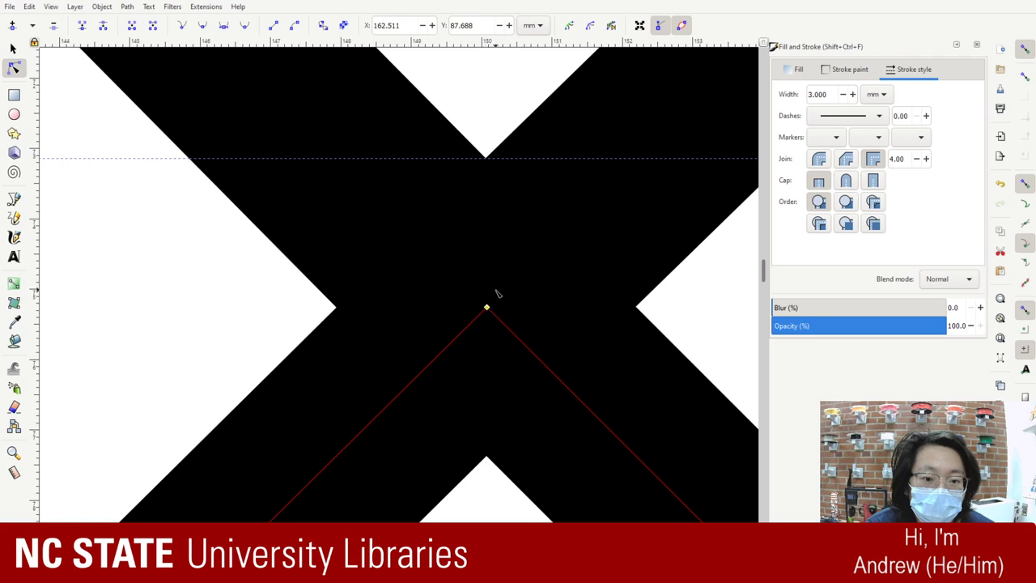
pyautogui.click(402, 196)
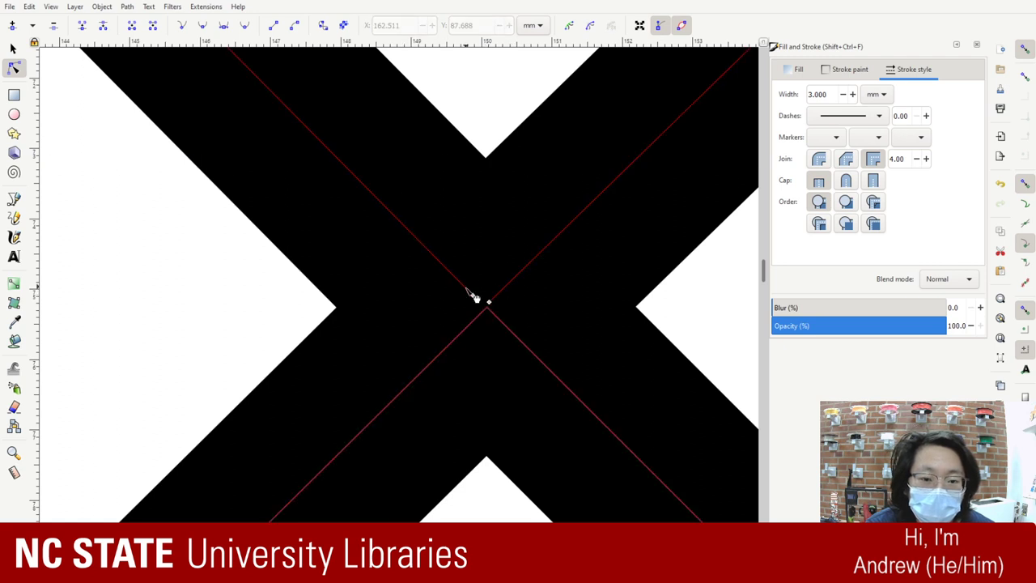
pyautogui.click(473, 294)
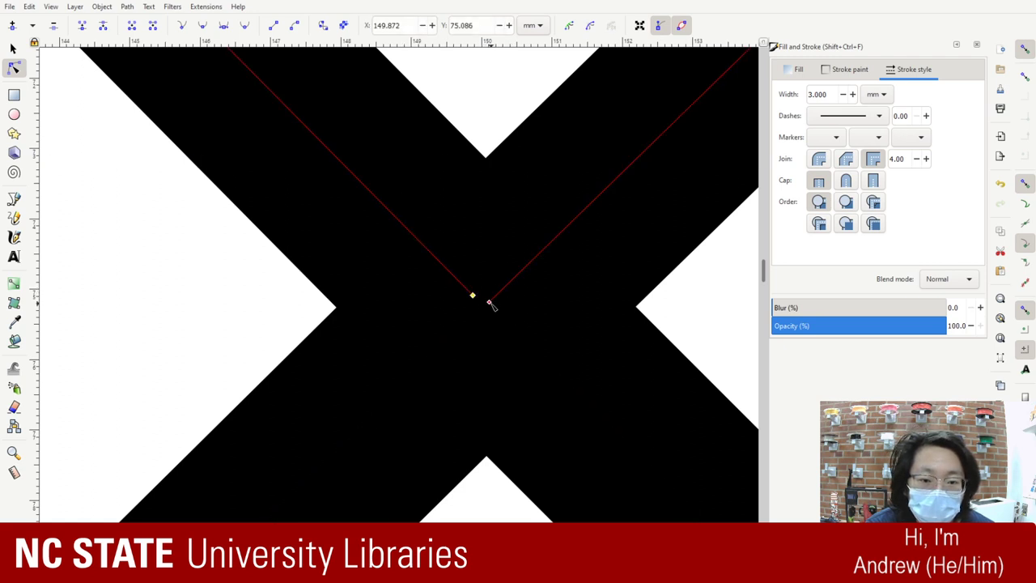
pyautogui.keyDown('shift'); pyautogui.click(489, 302); pyautogui.keyUp('shift')
pyautogui.click(82, 25)
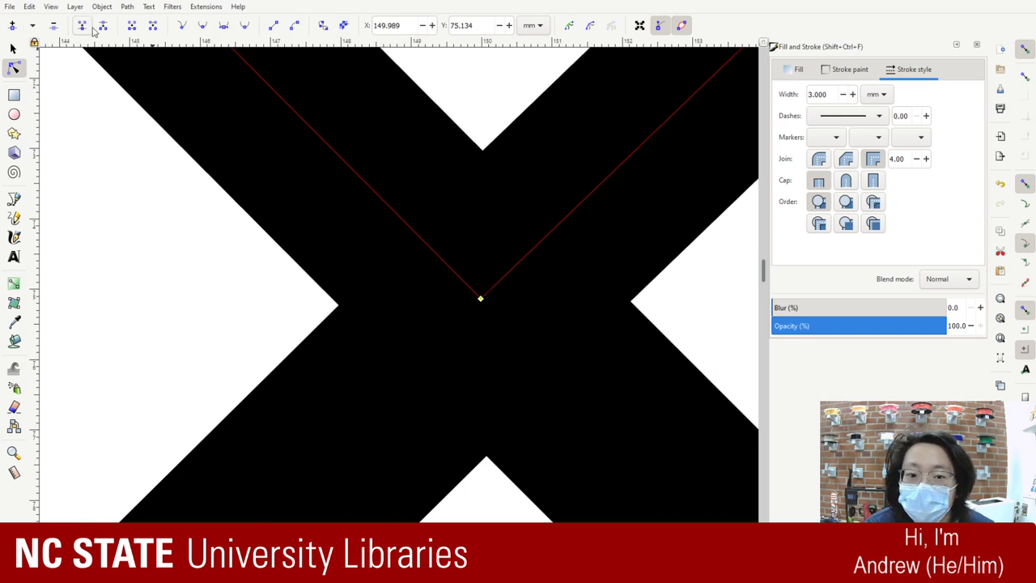
# - Check the joined X path at the centre crossing and zoom out to view the whole heart
pyautogui.moveTo(620, 356); pyautogui.dragTo(548, 428)
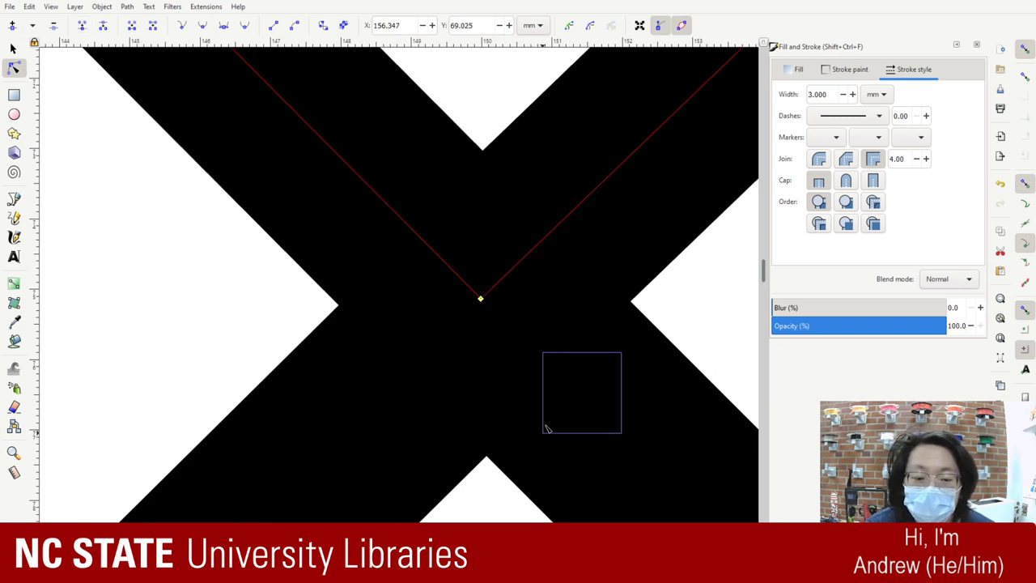
pyautogui.moveTo(434, 389); pyautogui.dragTo(417, 401)
pyautogui.click(384, 361)
pyautogui.moveTo(384, 358); pyautogui.dragTo(386, 401)
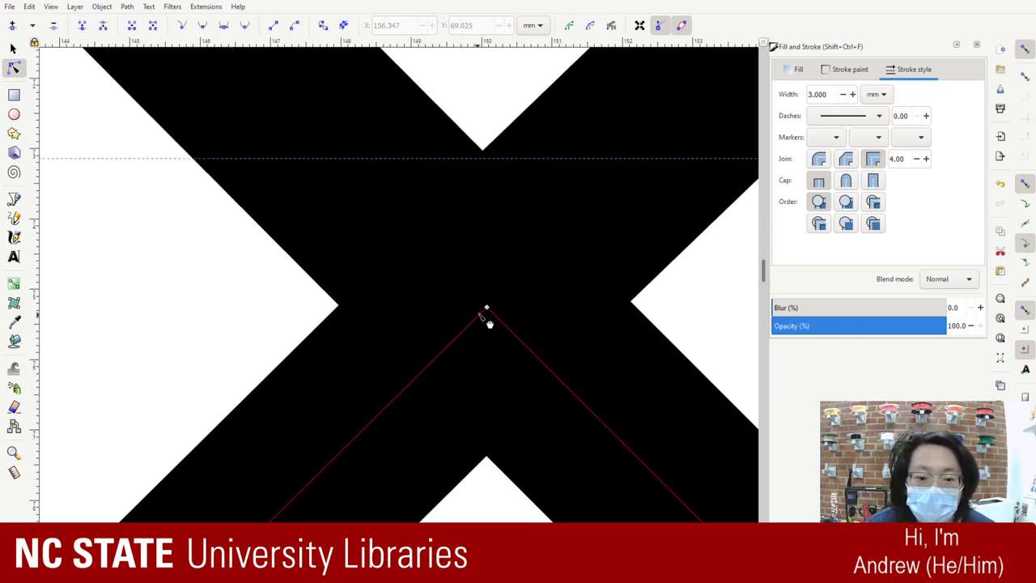
pyautogui.press('Escape')
pyautogui.click(509, 266)
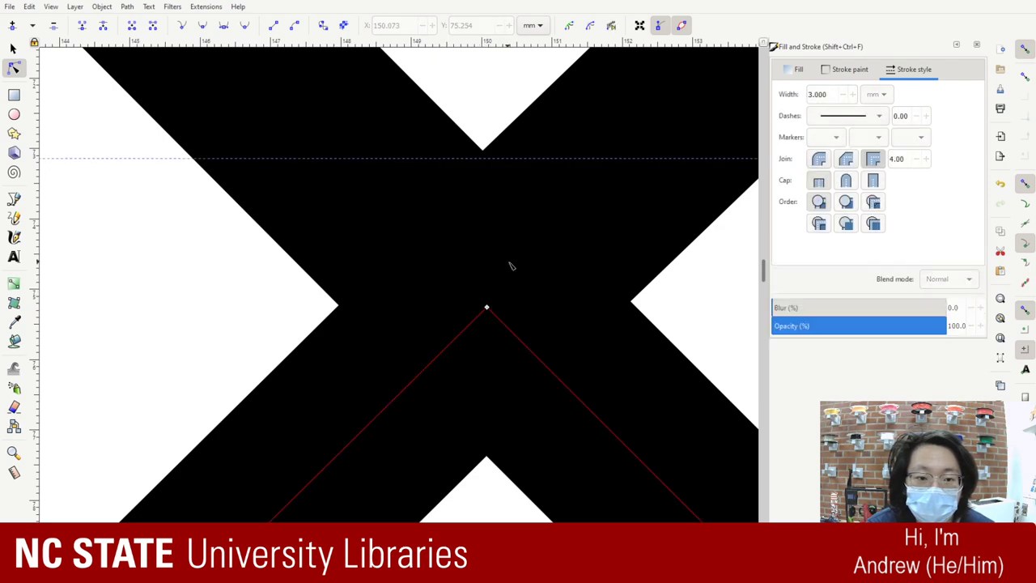
pyautogui.scroll(-10, 602, 317)
pyautogui.scroll(1, 585, 117)
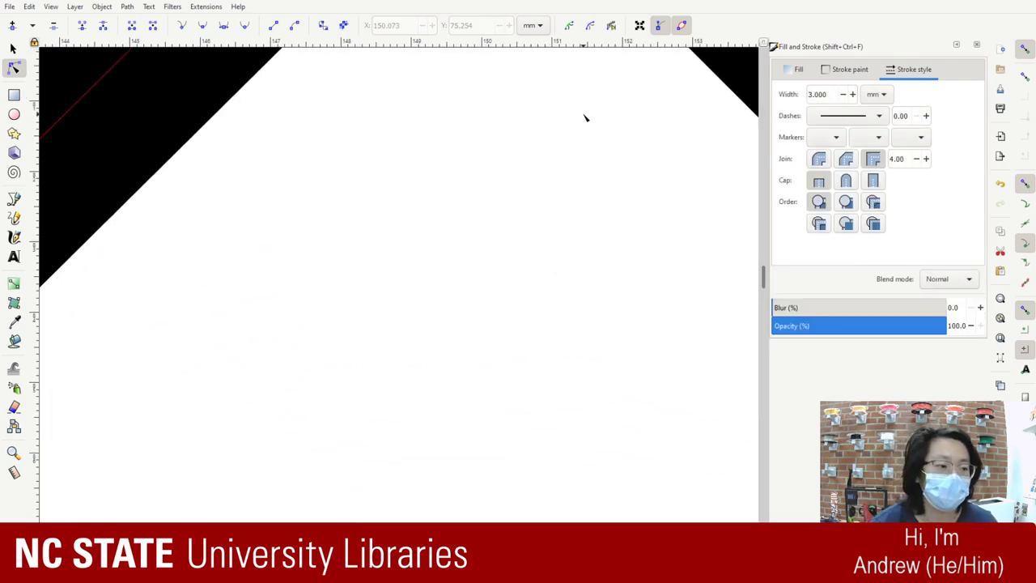
pyautogui.press('-')
pyautogui.press('-')
pyautogui.press('-')
pyautogui.press('-')
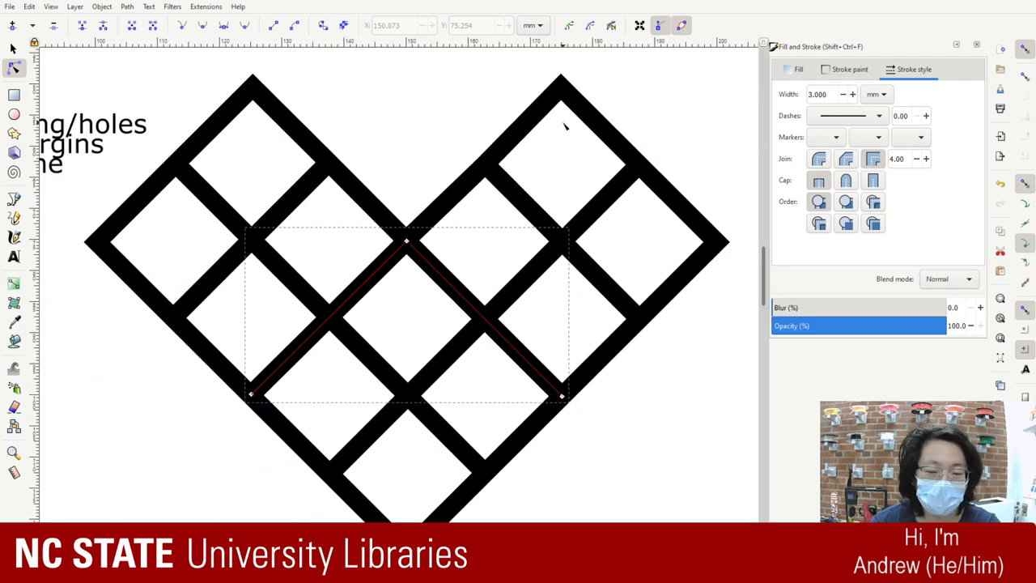
pyautogui.click(664, 359)
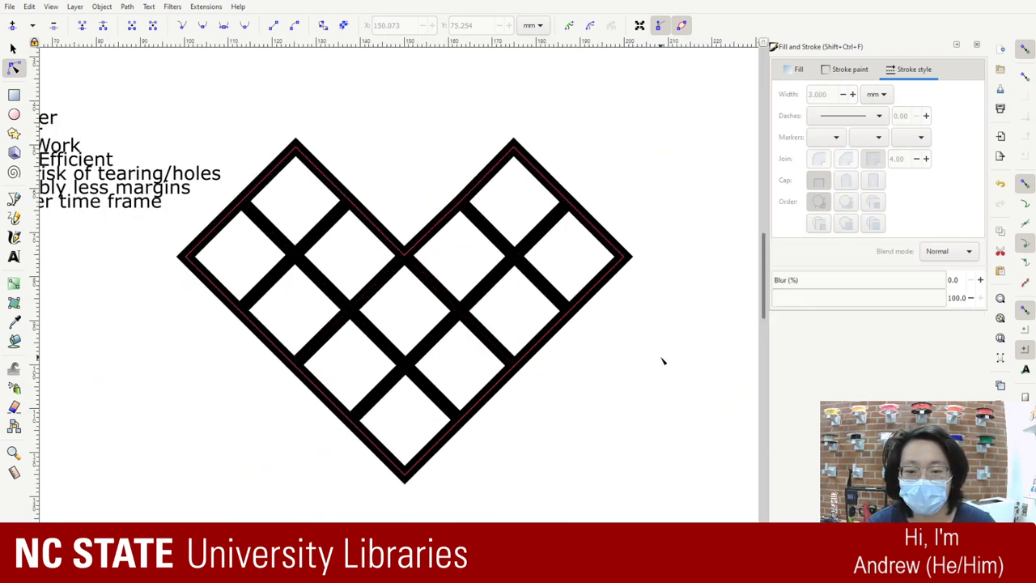
pyautogui.moveTo(648, 466); pyautogui.dragTo(245, 168)
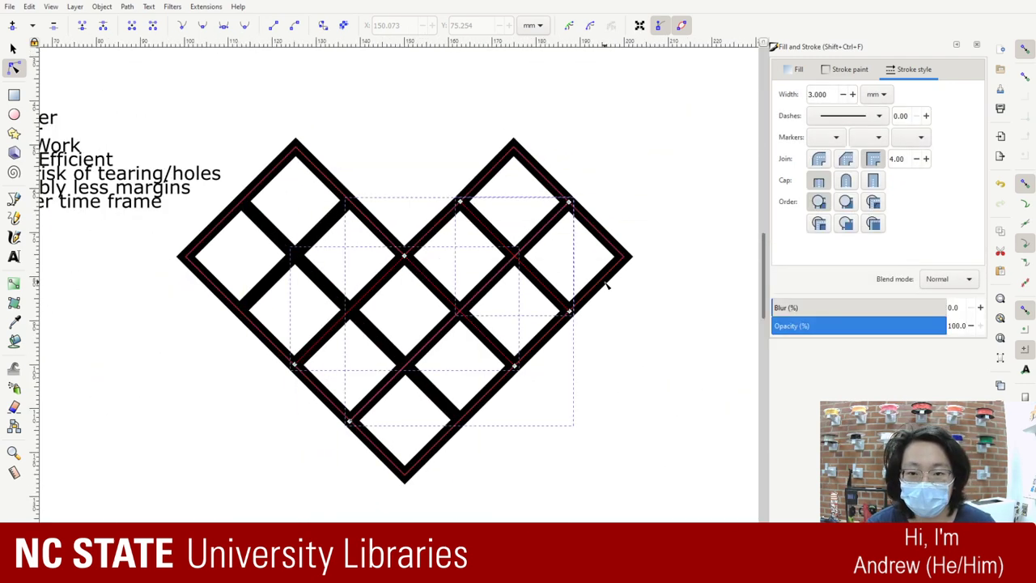
pyautogui.click(653, 433)
pyautogui.moveTo(654, 445); pyautogui.dragTo(203, 143)
pyautogui.click(597, 372)
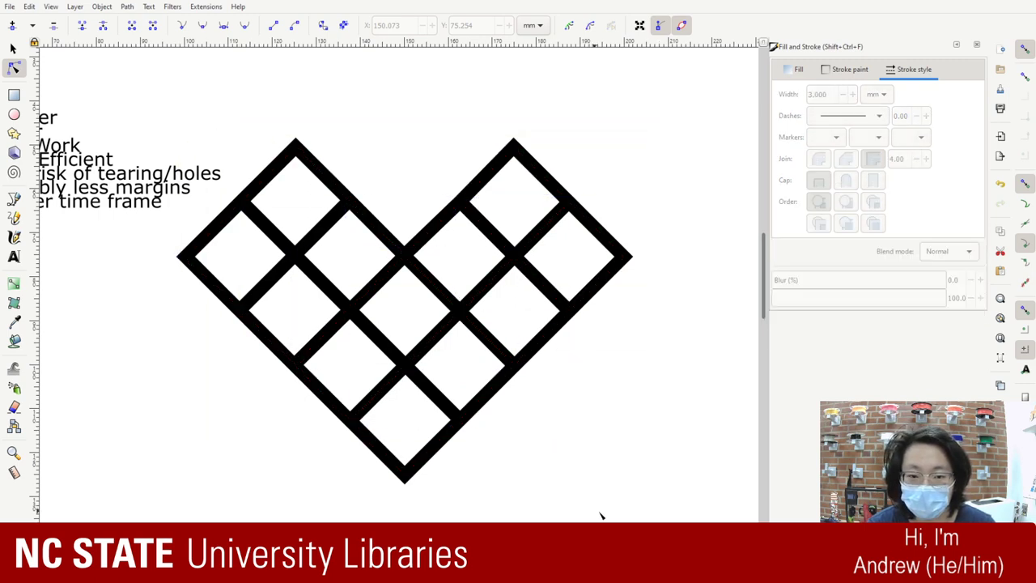
pyautogui.moveTo(656, 489); pyautogui.dragTo(254, 105)
pyautogui.click(753, 521)
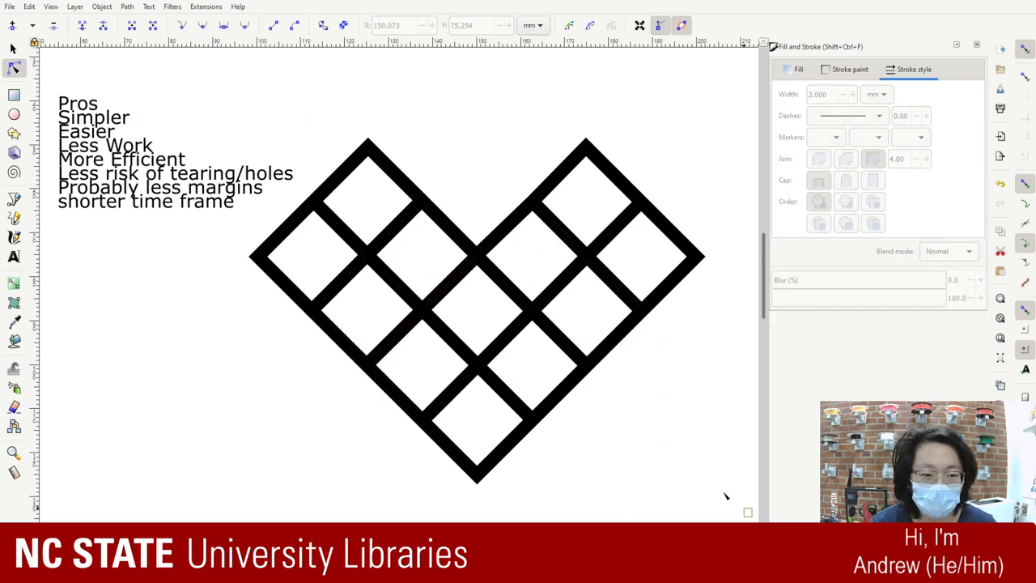
pyautogui.moveTo(752, 513)
pyautogui.mouseDown()
pyautogui.moveTo(186, 63)
pyautogui.moveTo(188, 97)
pyautogui.mouseUp()
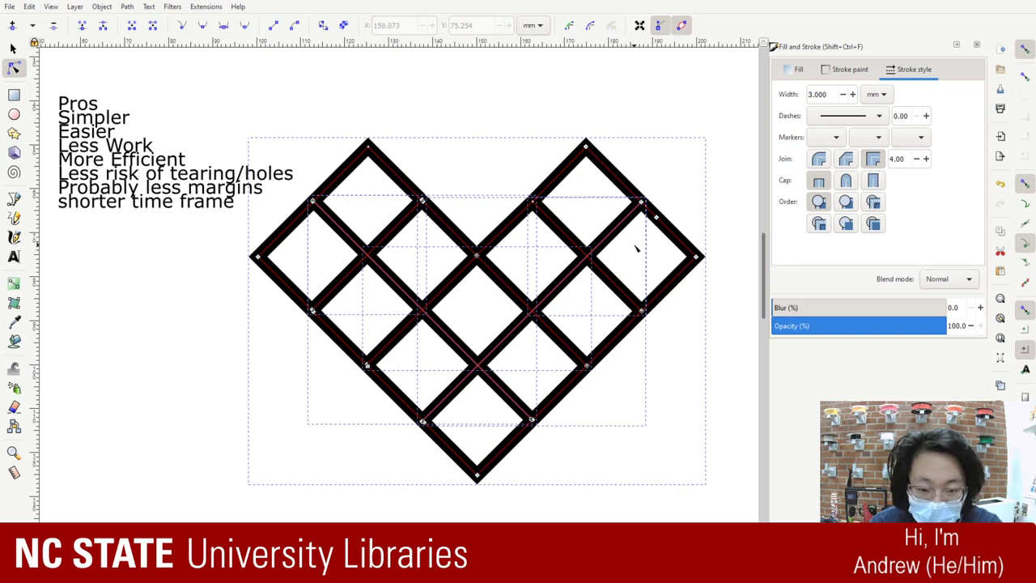
pyautogui.click(637, 249)
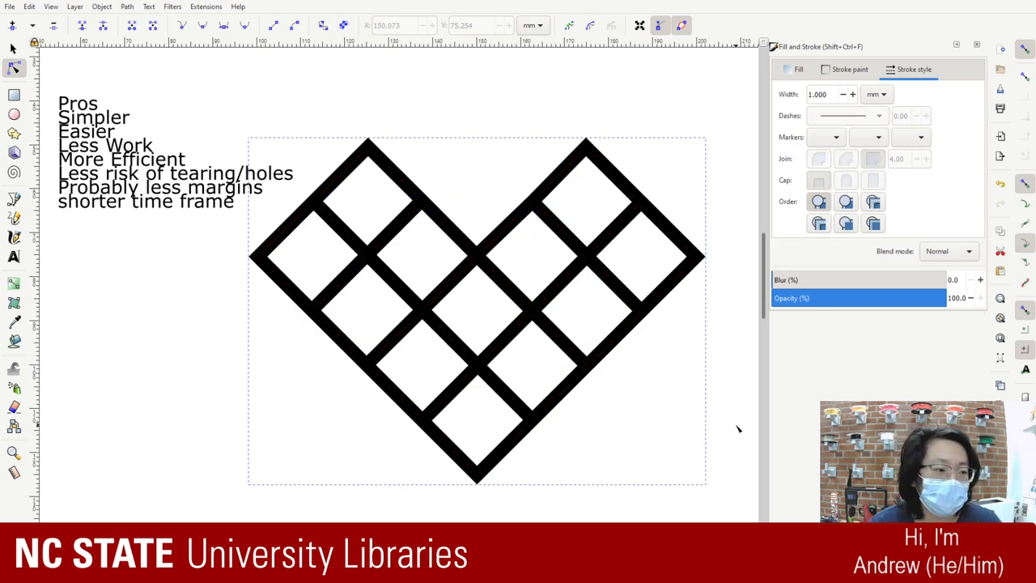
pyautogui.moveTo(579, 257); pyautogui.dragTo(732, 301)
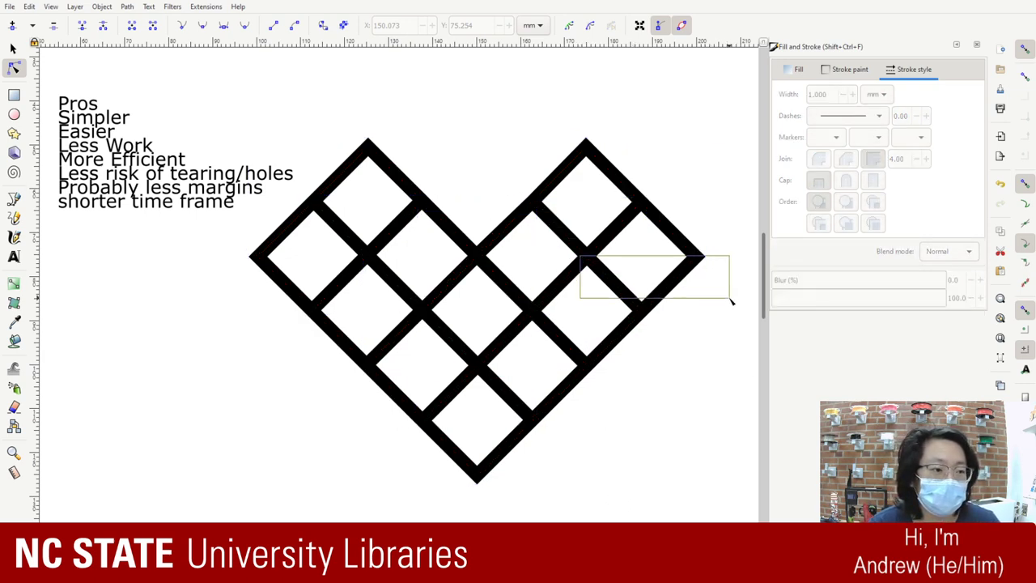
# - Undo the last change and reselect the whole lattice heart as an object
pyautogui.click(14, 50)
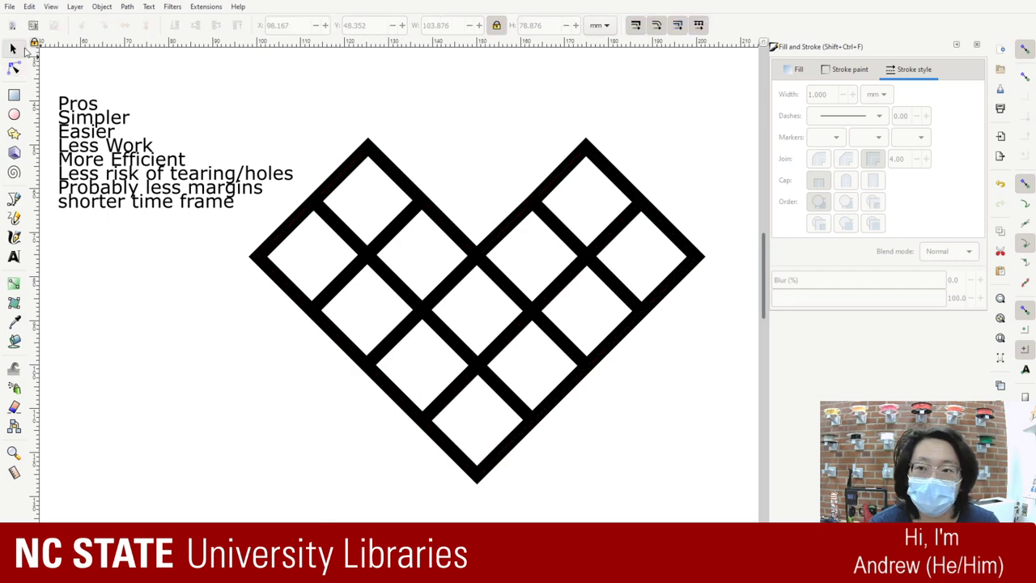
pyautogui.hotkey('ctrl', 'z')
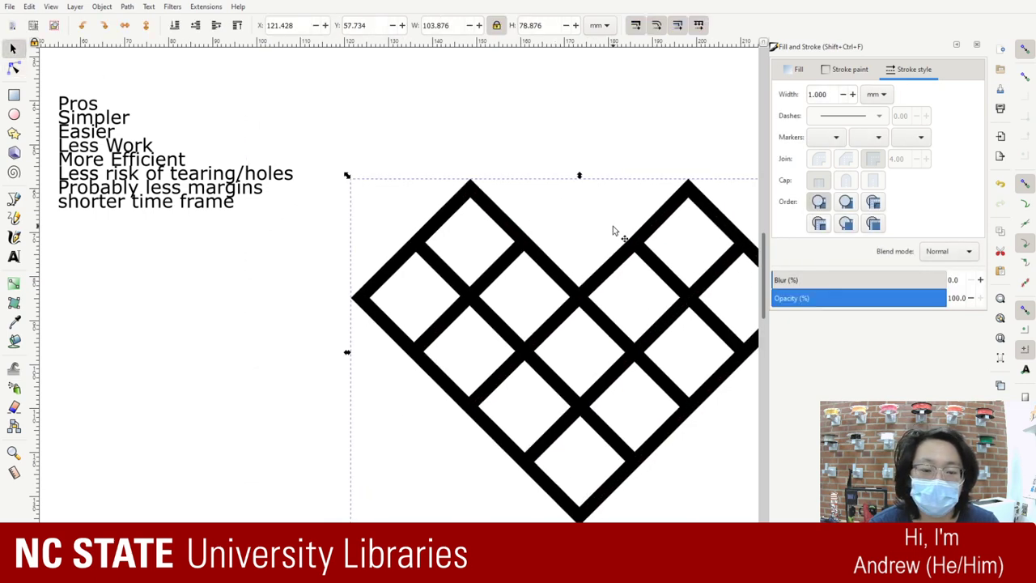
pyautogui.click(589, 98)
pyautogui.click(654, 259)
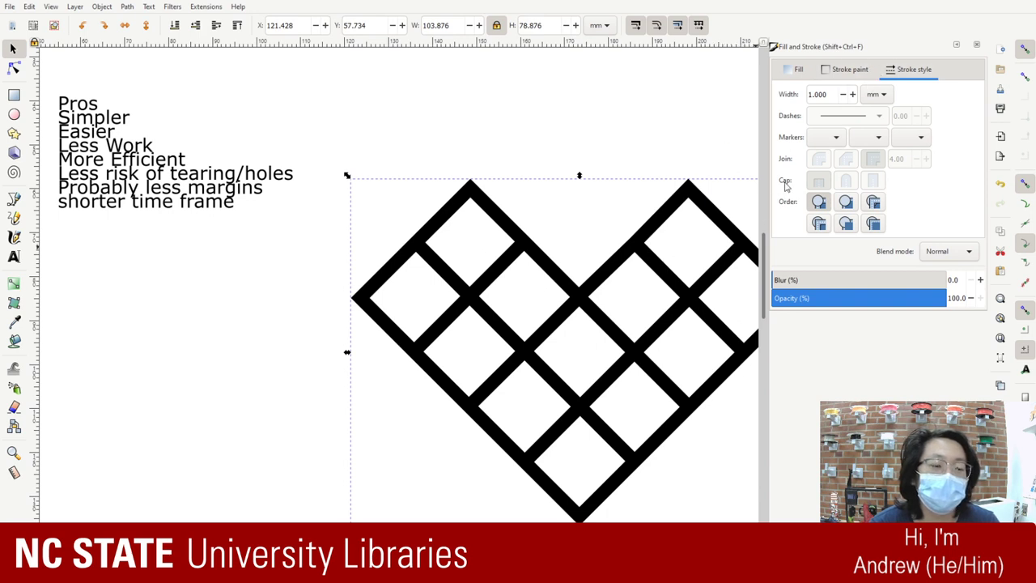
# - Set the lattice heart's stroke width to 3 mm in Fill and Stroke
pyautogui.click(853, 94)
pyautogui.click(854, 94)
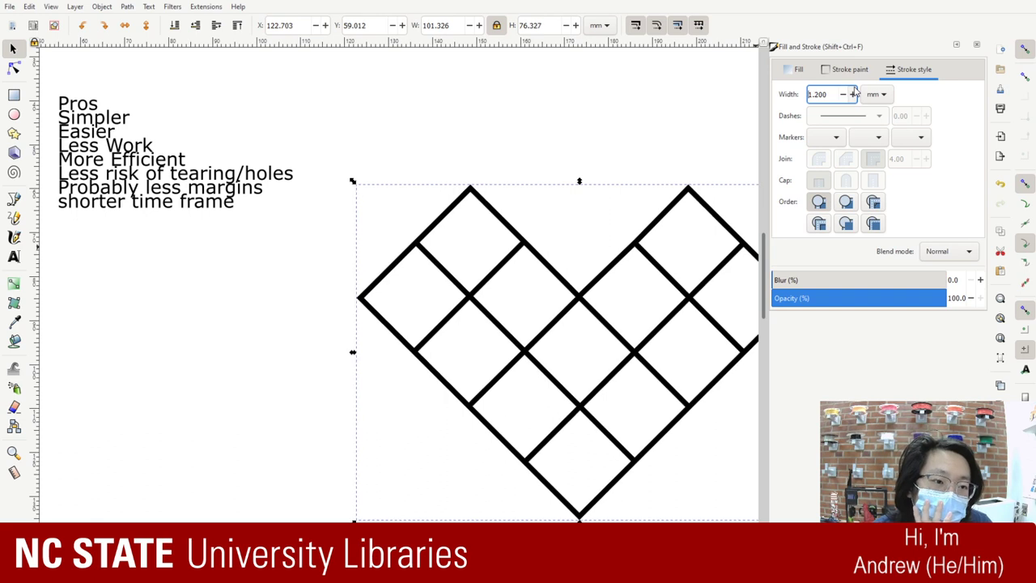
pyautogui.click(853, 94)
pyautogui.click(853, 94)
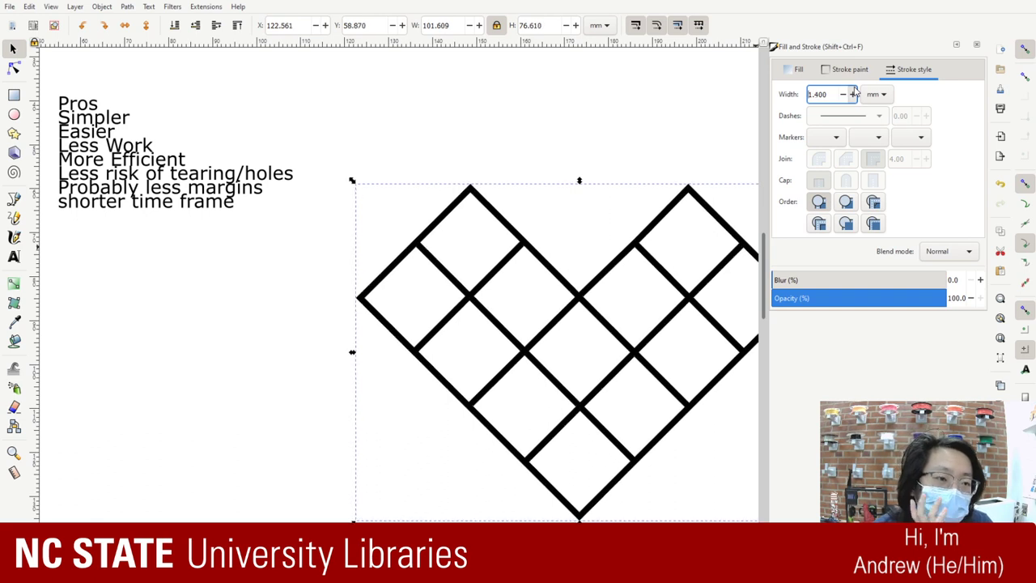
pyautogui.scroll(10, 853, 94)
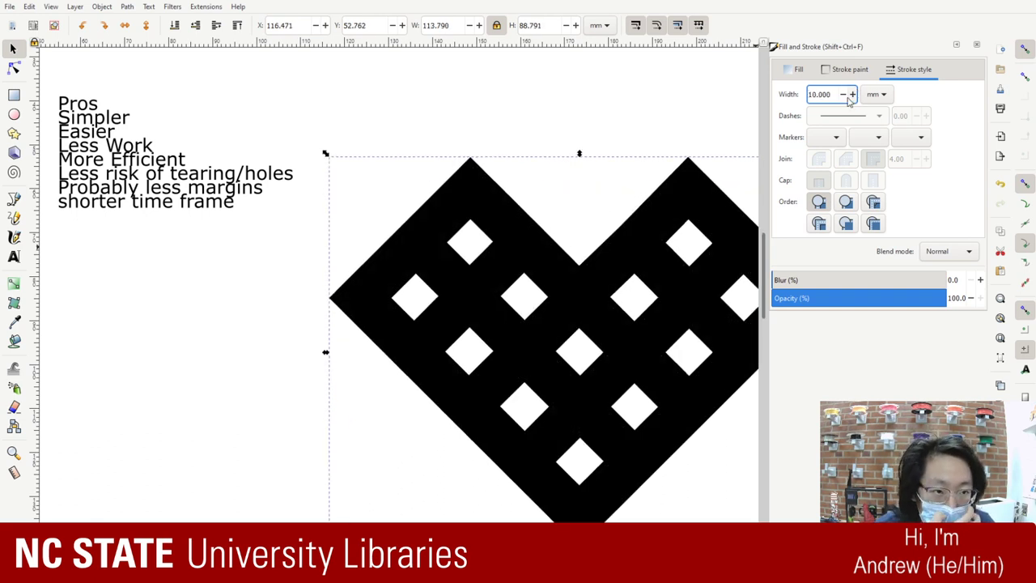
pyautogui.scroll(-2, 847, 98)
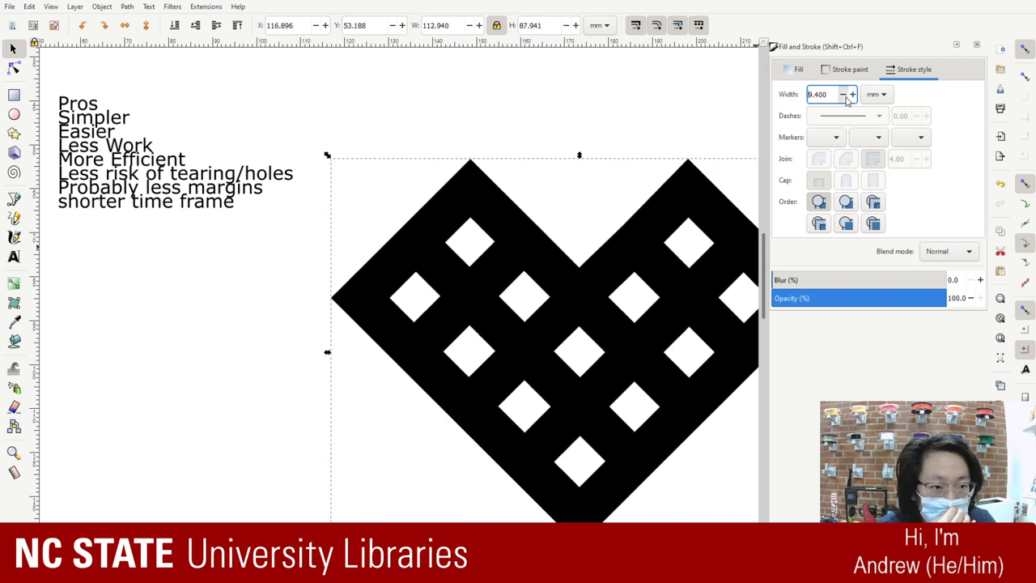
pyautogui.scroll(-6, 847, 98)
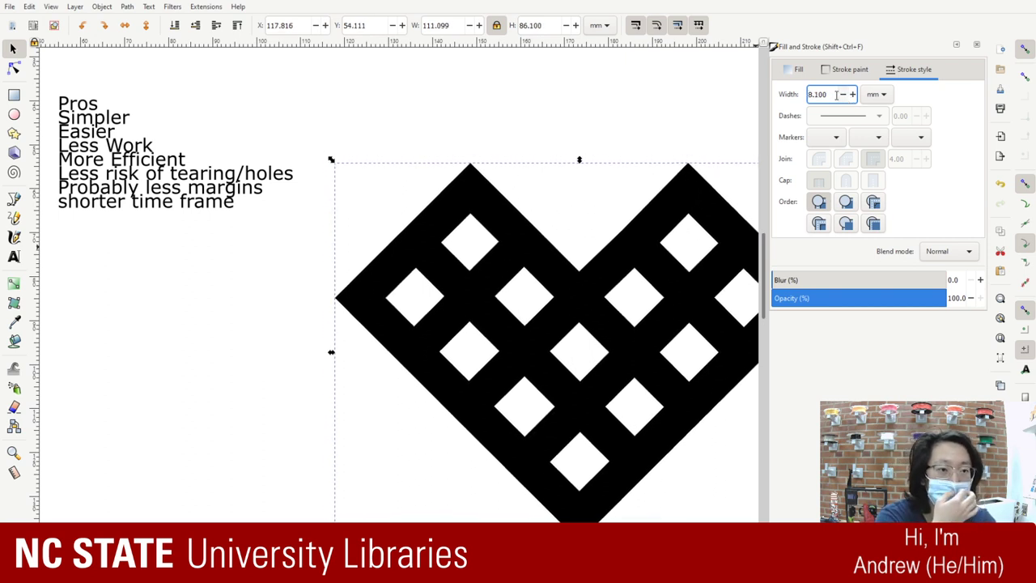
pyautogui.tripleClick(837, 96)
pyautogui.write('3')
pyautogui.press('Return')
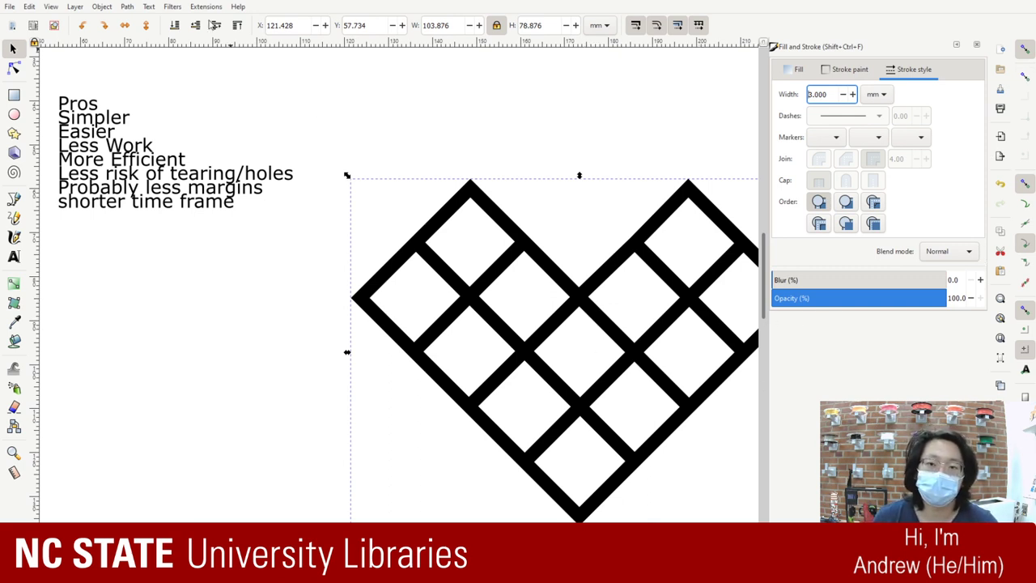
pyautogui.click(227, 216)
pyautogui.click(92, 156)
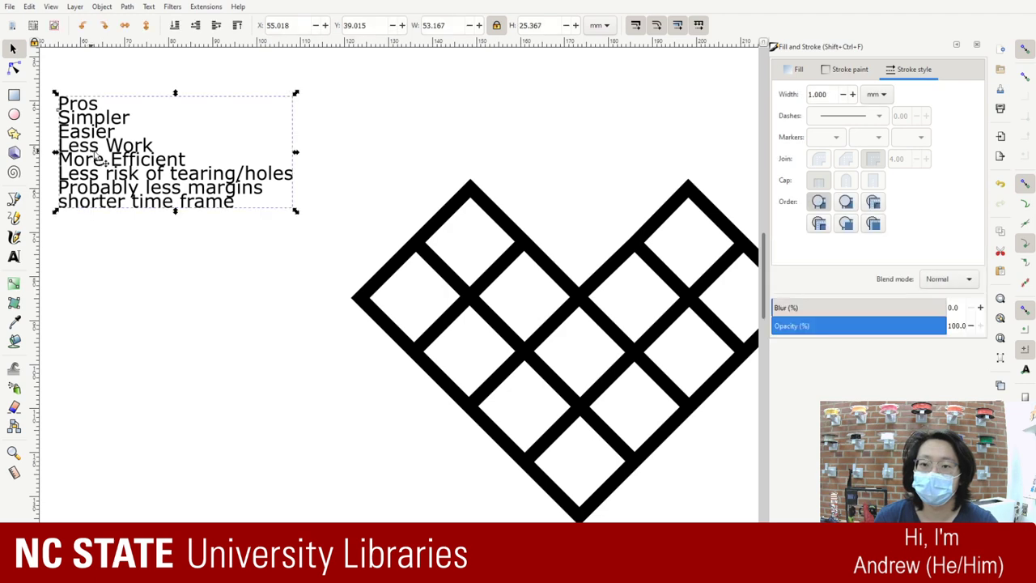
pyautogui.press('Delete')
pyautogui.press('+')
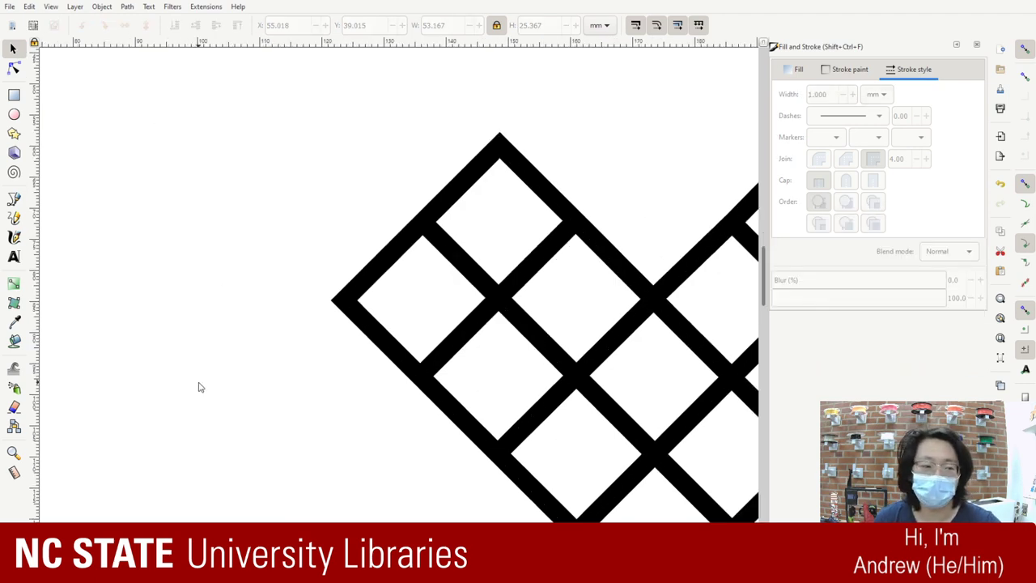
pyautogui.scroll(-2, 419, 386)
pyautogui.scroll(1, 411, 387)
pyautogui.scroll(-2, 411, 387)
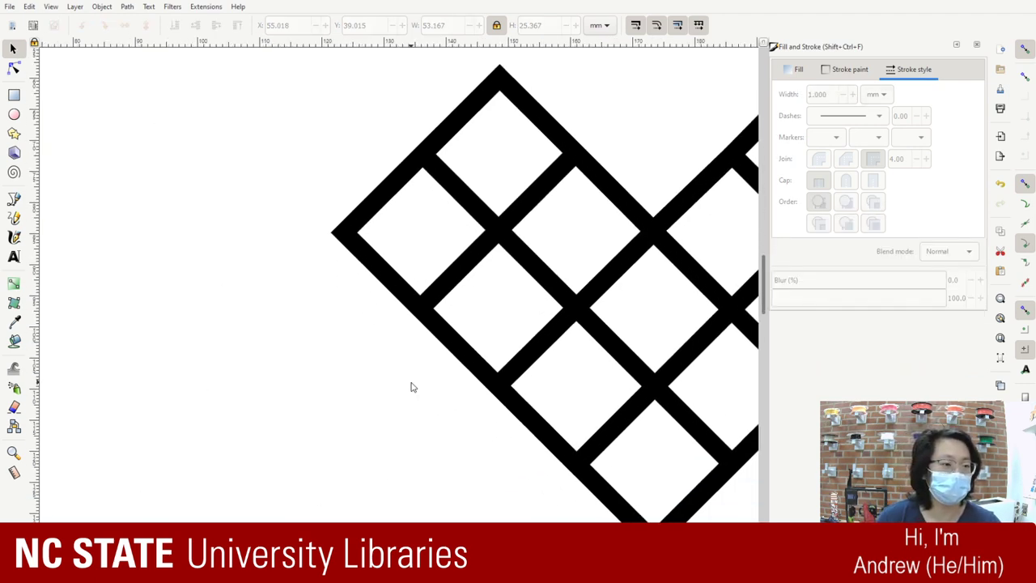
pyautogui.scroll(1, 411, 387)
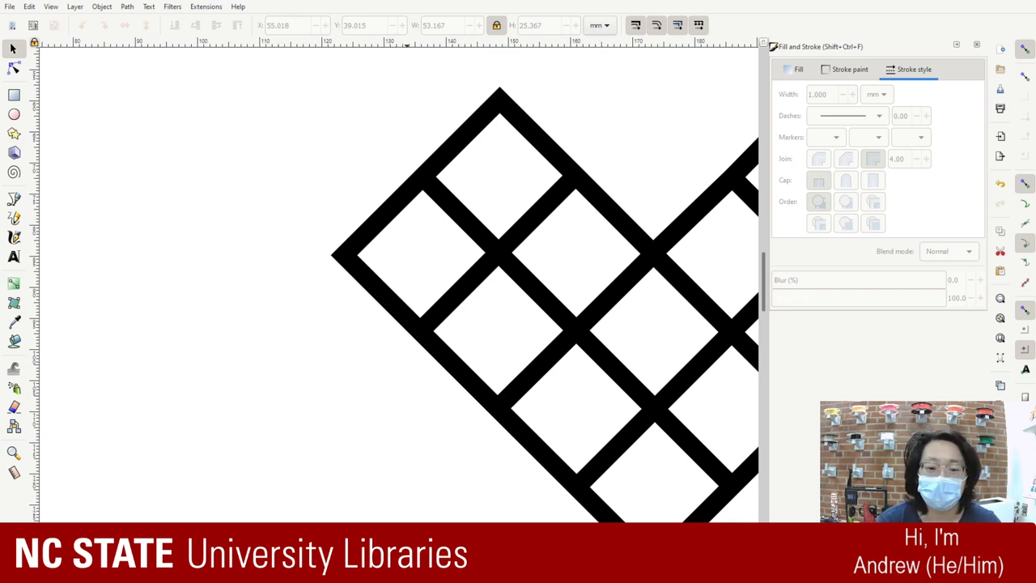
pyautogui.hscroll(10, 480, 490)
pyautogui.hscroll(-4, 481, 490)
pyautogui.scroll(-2, 398, 441)
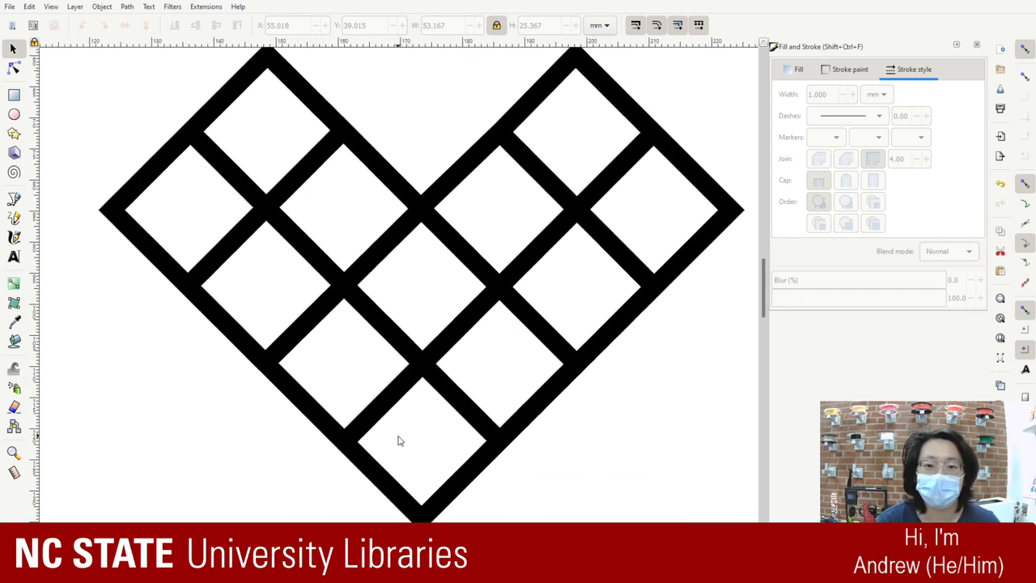
pyautogui.scroll(1, 398, 441)
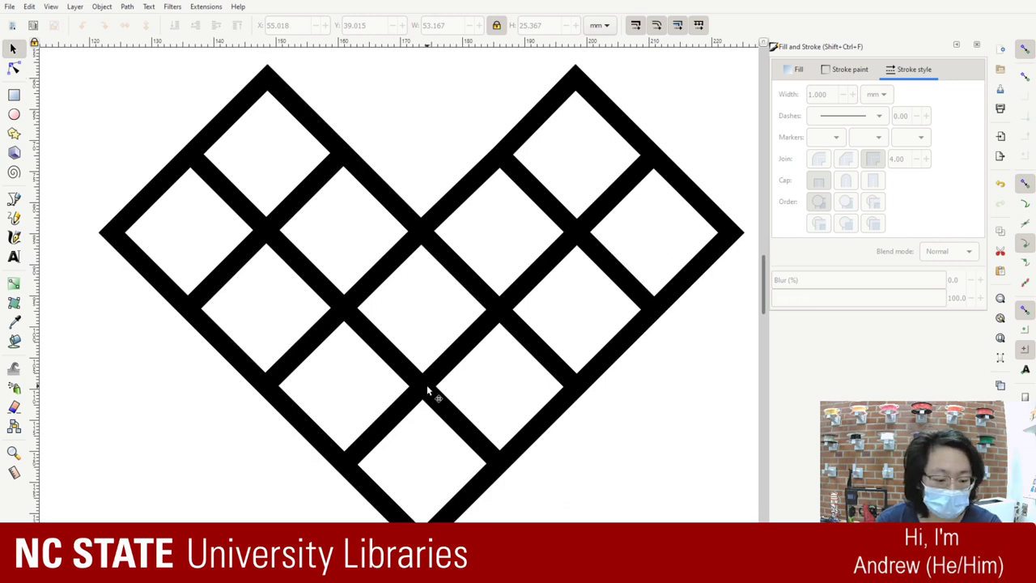
pyautogui.press('-')
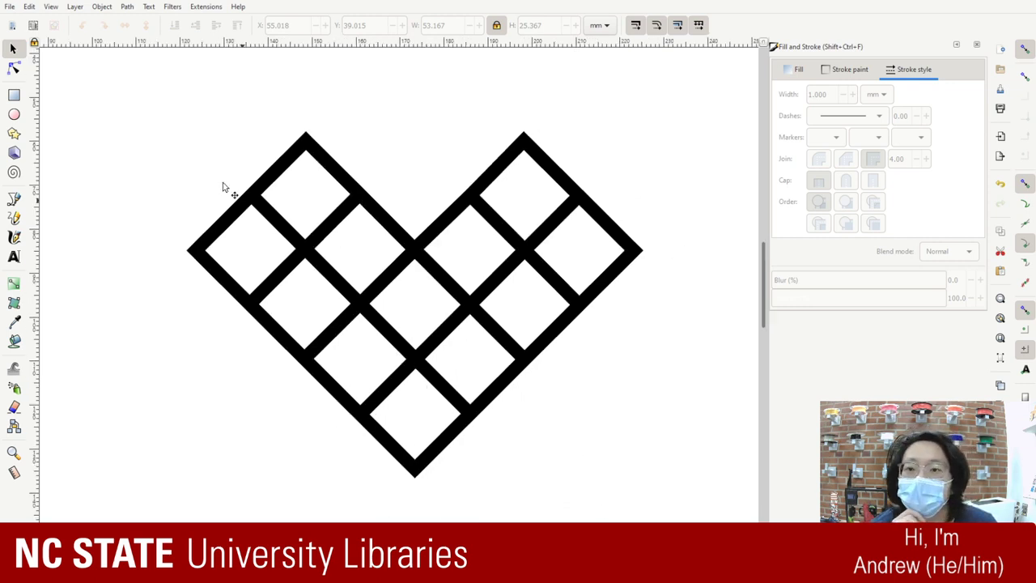
pyautogui.click(210, 8)
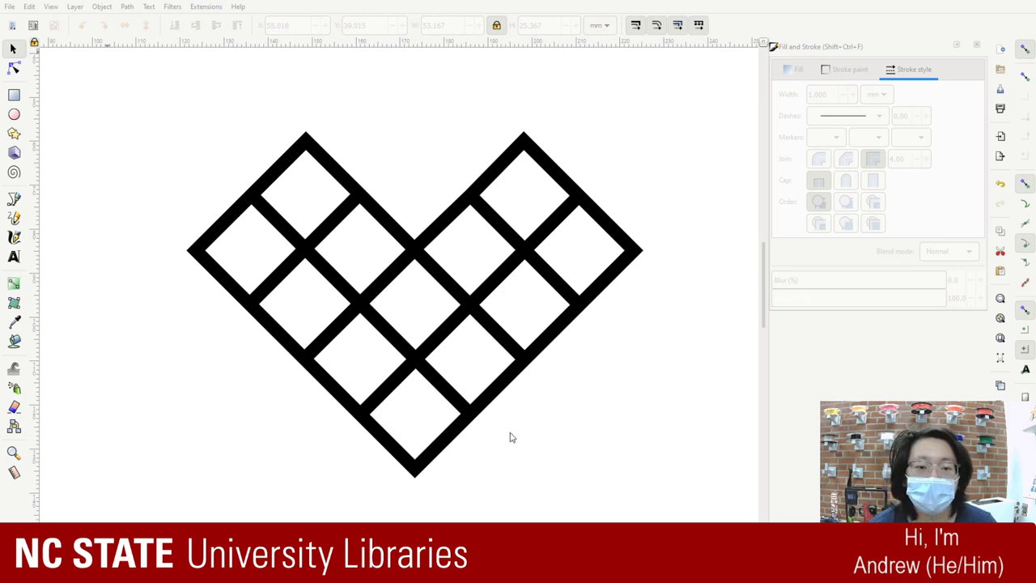
pyautogui.moveTo(713, 493); pyautogui.dragTo(159, 63)
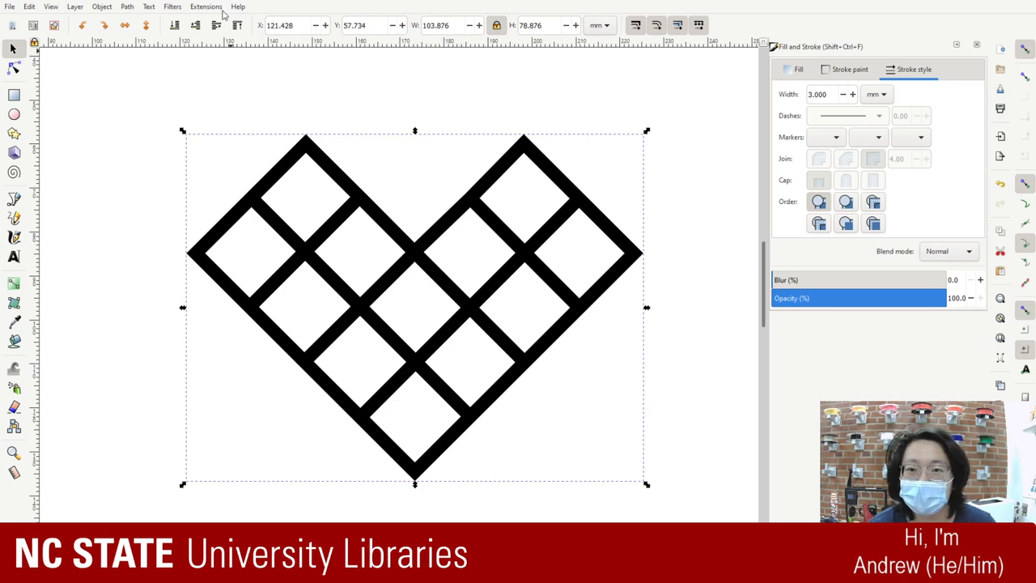
# - Open the Extensions menu to look for the embroidery extension
pyautogui.click(203, 6)
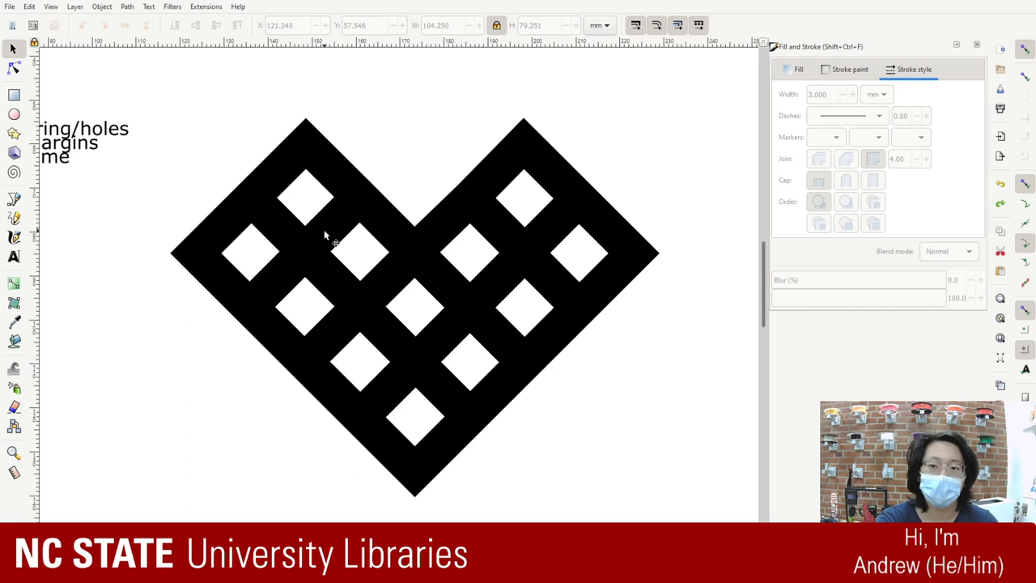
# - Enter 3 in the stroke Width field to restore 3 mm outlines, removing a stray digit
pyautogui.doubleClick(841, 98)
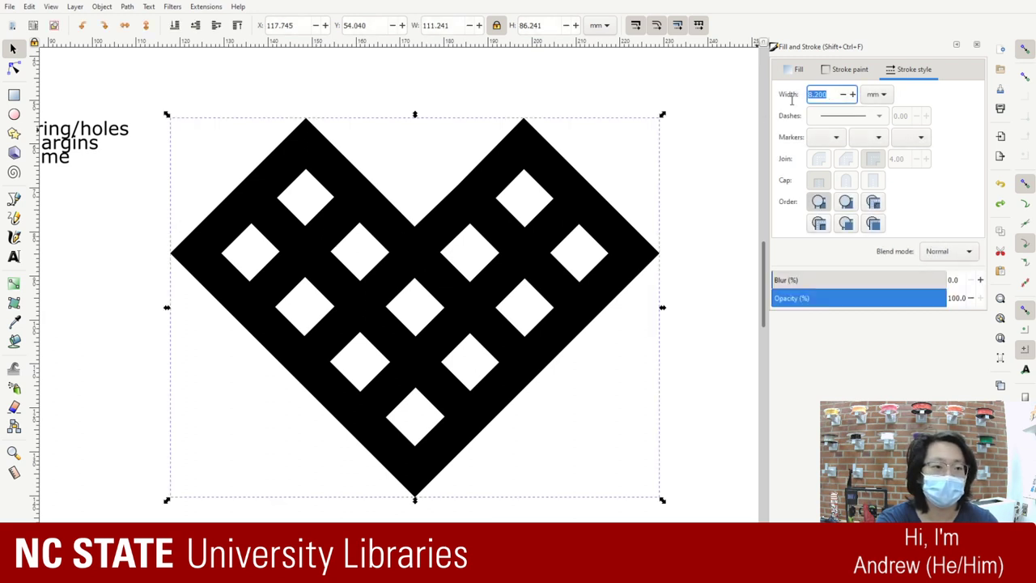
pyautogui.write('3')
pyautogui.press('Return')
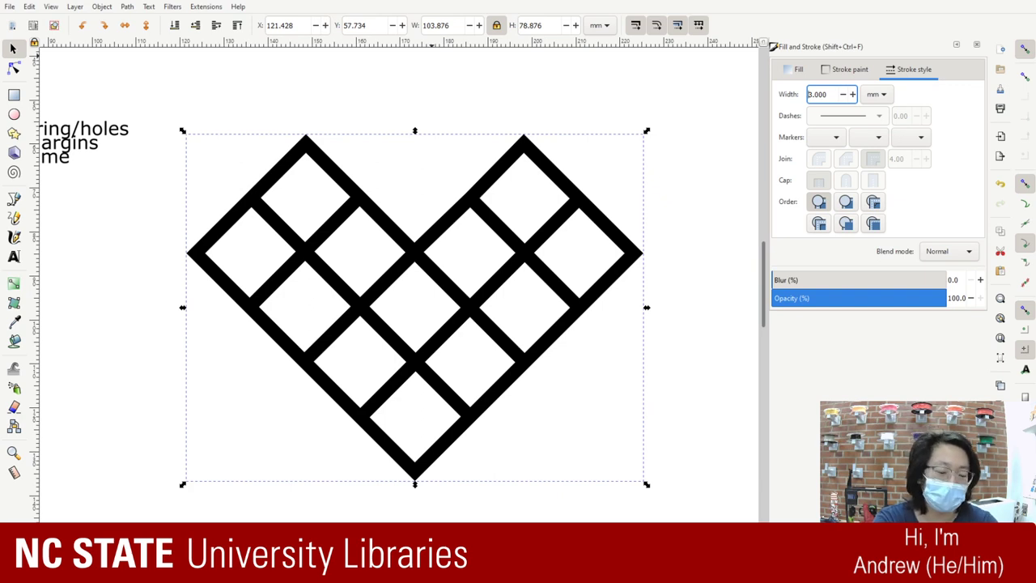
pyautogui.write('1')
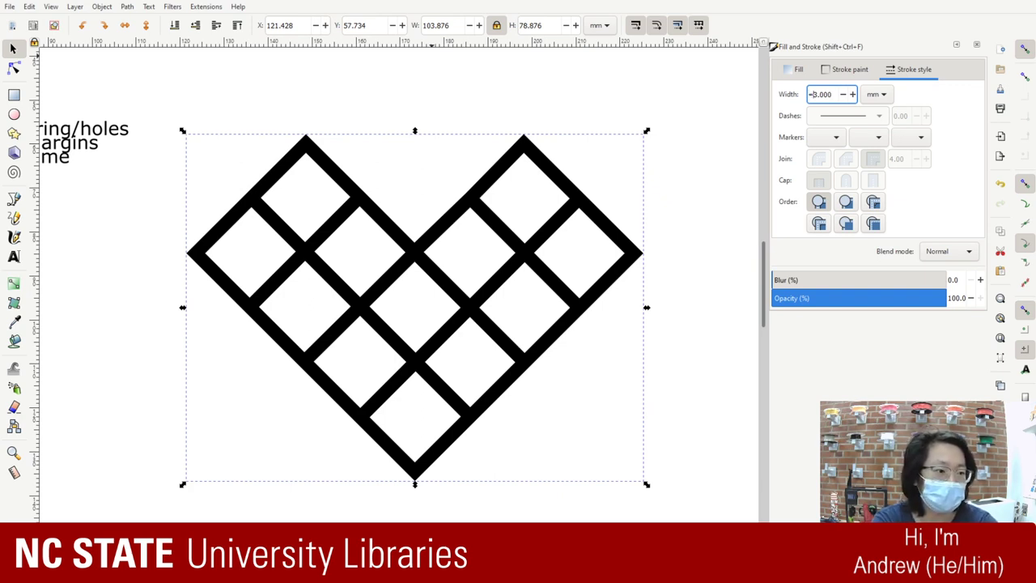
pyautogui.press('BackSpace')
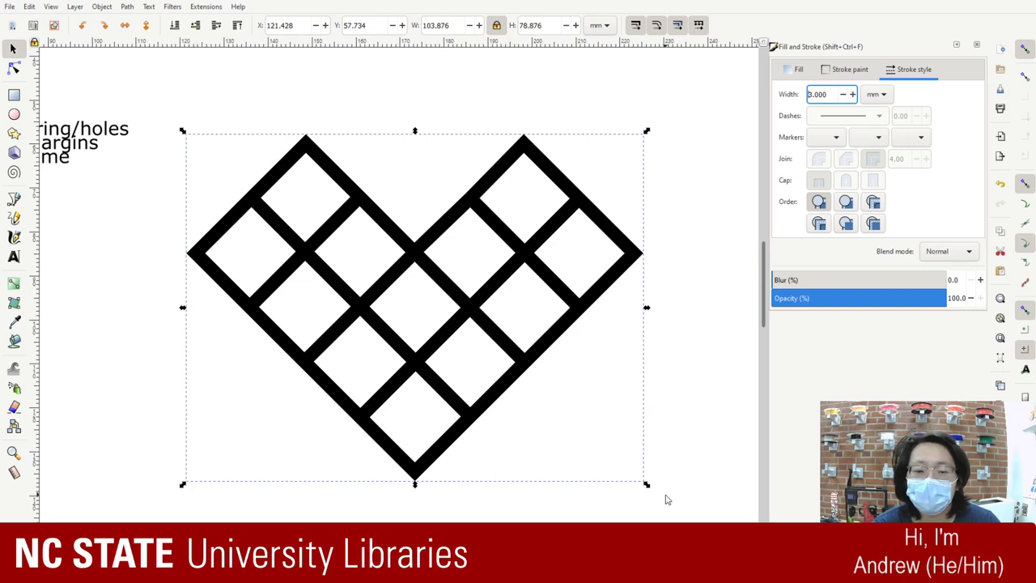
# - Ungroup the lattice heart and pull its outer outline away from the grid lines
pyautogui.hotkey('ctrl', 'shift', 'g')
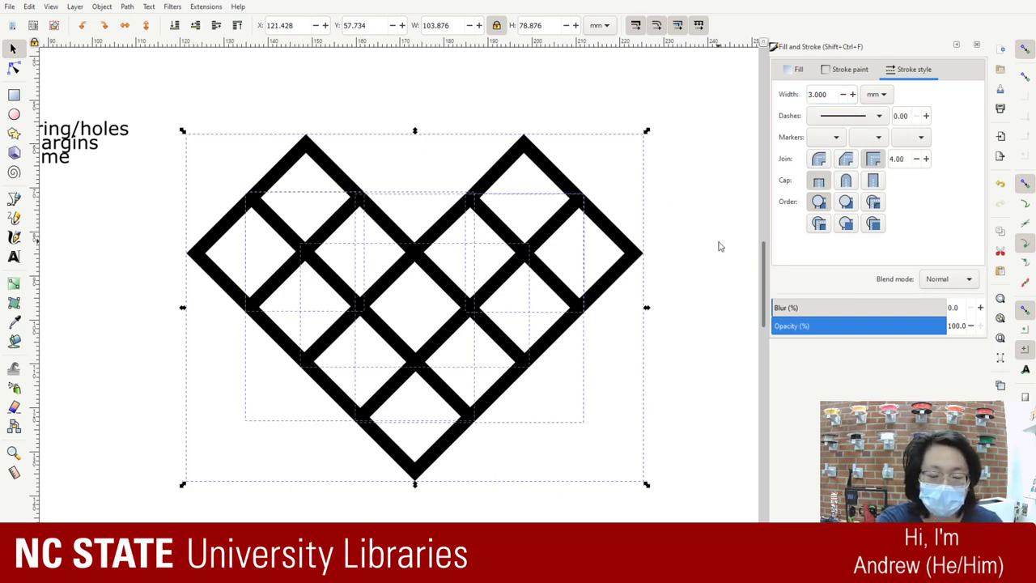
pyautogui.click(647, 407)
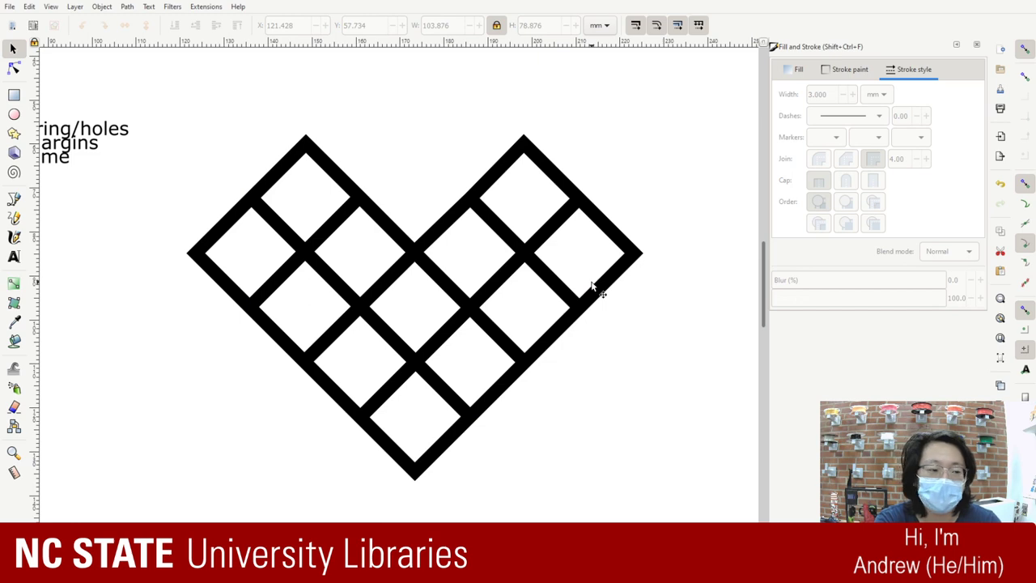
pyautogui.moveTo(597, 254); pyautogui.dragTo(571, 242)
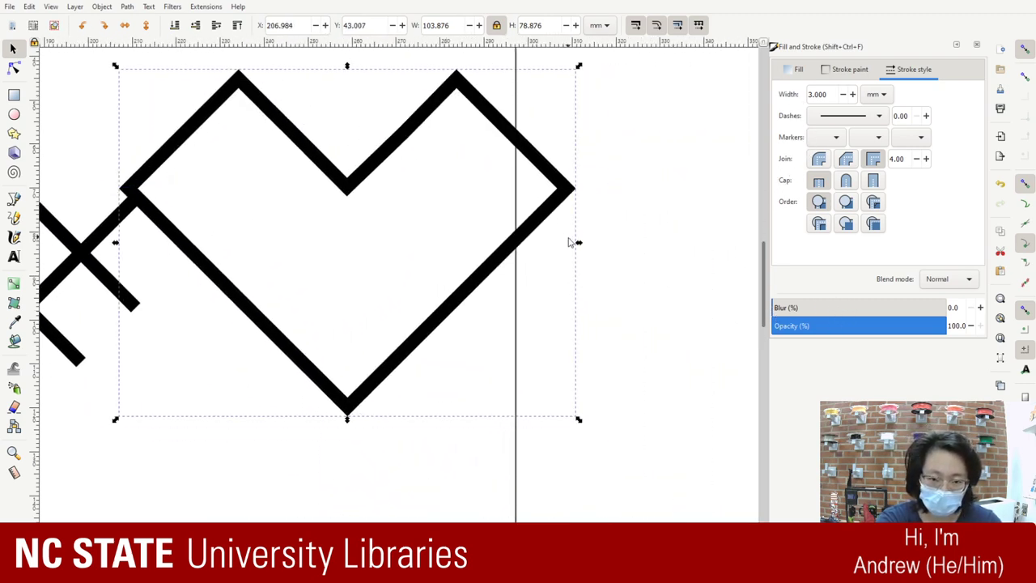
pyautogui.press('-')
pyautogui.press('-')
pyautogui.press('-')
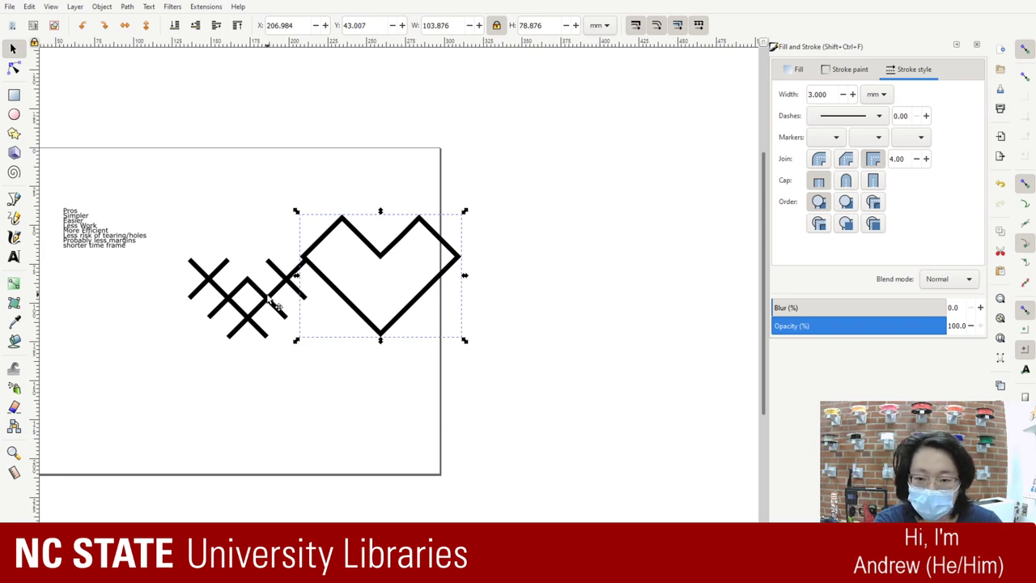
pyautogui.moveTo(275, 306)
pyautogui.mouseDown()
pyautogui.moveTo(225, 305)
pyautogui.moveTo(262, 314)
pyautogui.mouseUp()
pyautogui.hotkey('ctrl', 'z')
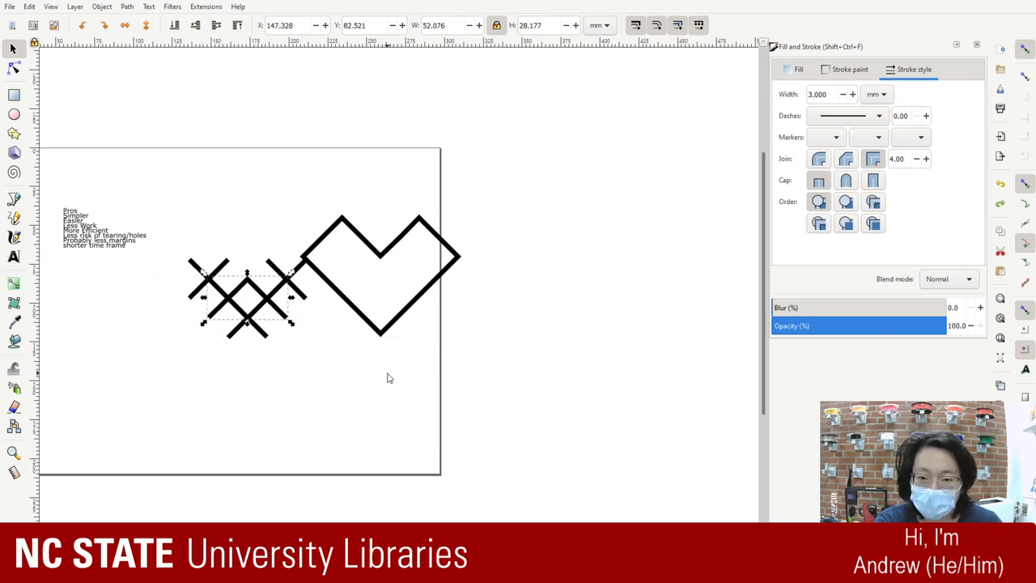
pyautogui.press('Escape')
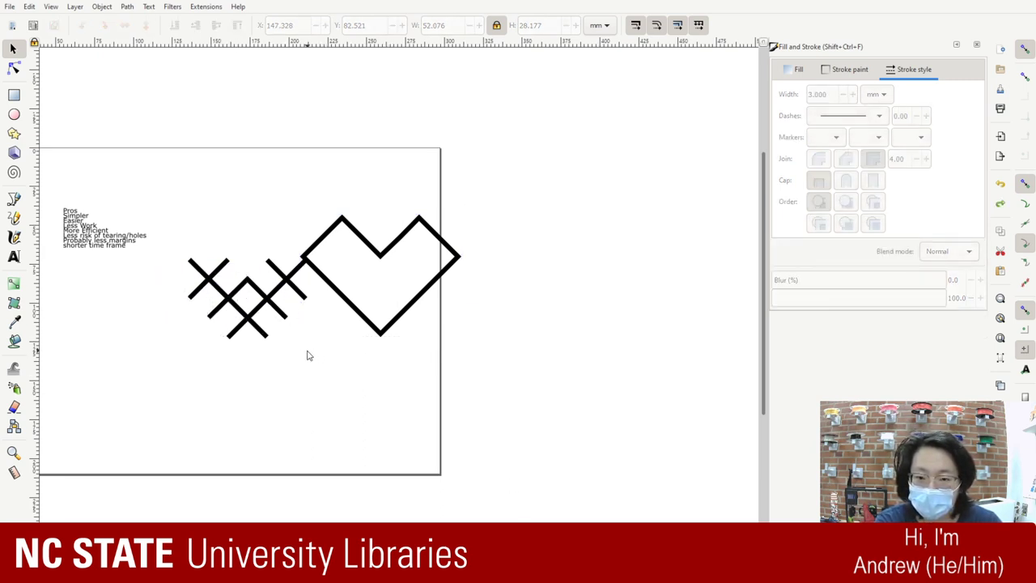
# - Move the plain heart outline lower and paste two copies, placing them upper right and lower left
pyautogui.click(395, 323)
pyautogui.moveTo(395, 323); pyautogui.dragTo(424, 406)
pyautogui.hotkey('ctrl', 'v')
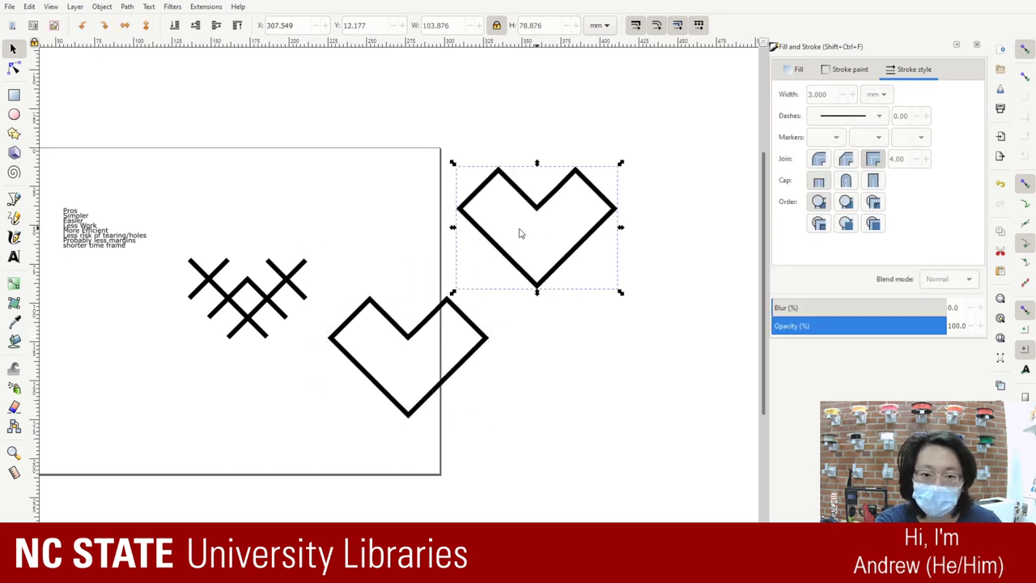
pyautogui.moveTo(603, 186); pyautogui.dragTo(402, 182)
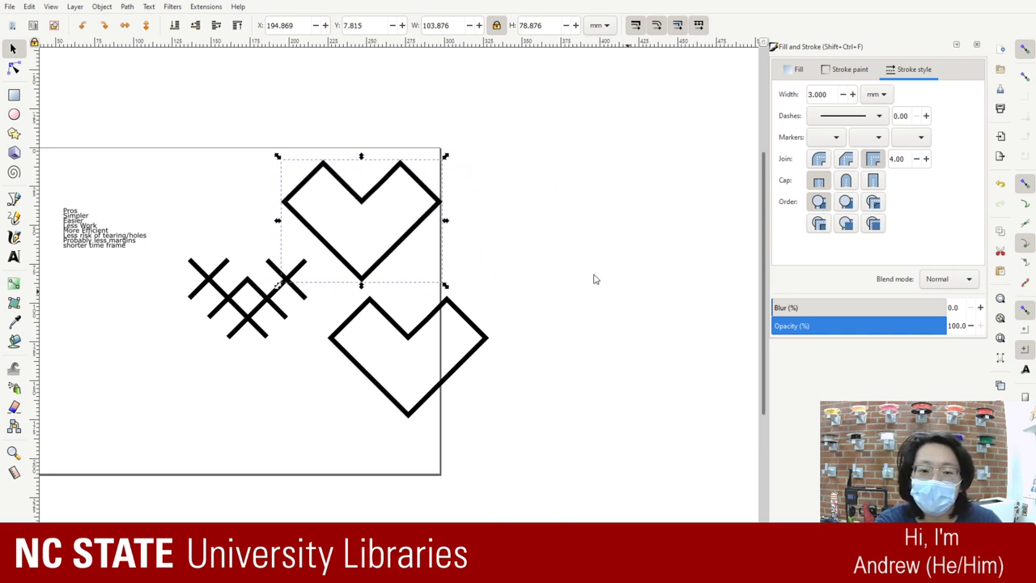
pyautogui.hotkey('ctrl', 'v')
pyautogui.moveTo(630, 273); pyautogui.dragTo(85, 388)
pyautogui.moveTo(368, 378); pyautogui.dragTo(271, 425)
# - Delete the Pros text block from the page
pyautogui.click(143, 253)
pyautogui.moveTo(179, 292); pyautogui.dragTo(37, 121)
pyautogui.press('Delete')
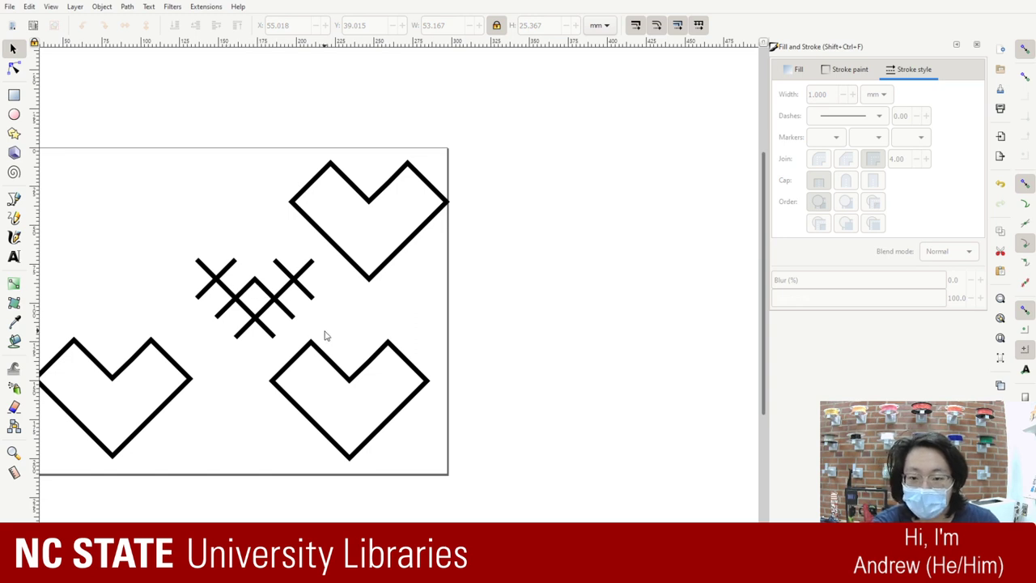
# - Rubber-band select the X-shaped cross pieces to check them, then deselect
pyautogui.moveTo(326, 335); pyautogui.dragTo(166, 261)
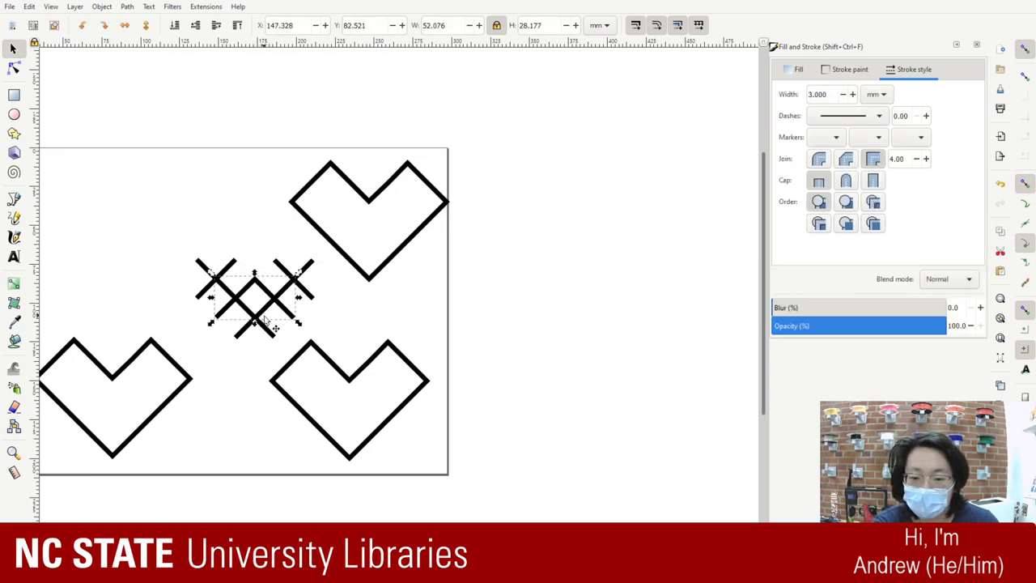
pyautogui.click(293, 346)
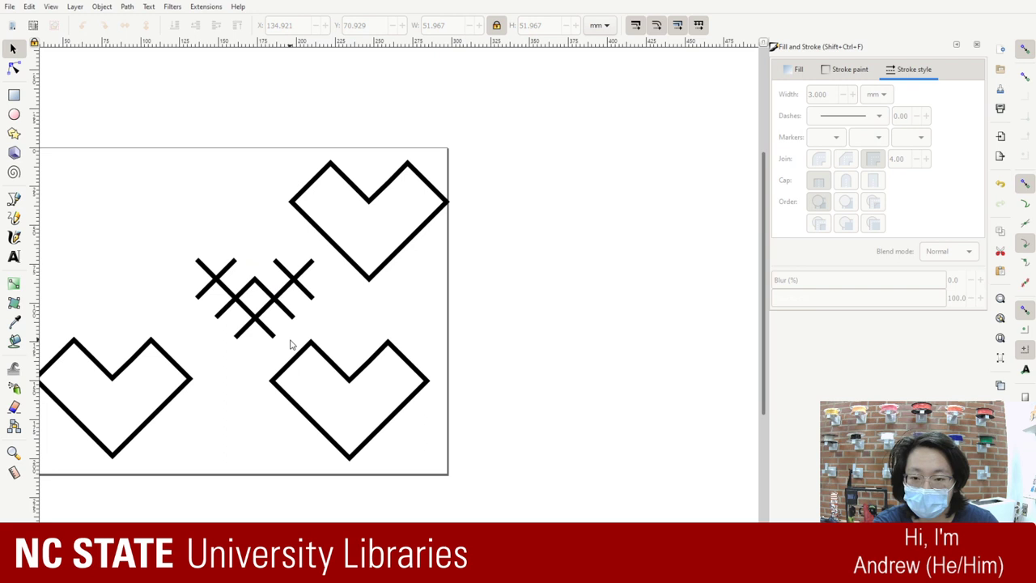
pyautogui.moveTo(292, 344)
pyautogui.mouseDown()
pyautogui.moveTo(182, 223)
pyautogui.moveTo(154, 223)
pyautogui.mouseUp()
pyautogui.click(347, 336)
pyautogui.moveTo(300, 346)
pyautogui.mouseDown()
pyautogui.moveTo(100, 203)
pyautogui.moveTo(393, 389)
pyautogui.moveTo(347, 354)
pyautogui.moveTo(350, 363)
pyautogui.mouseUp()
pyautogui.click(321, 328)
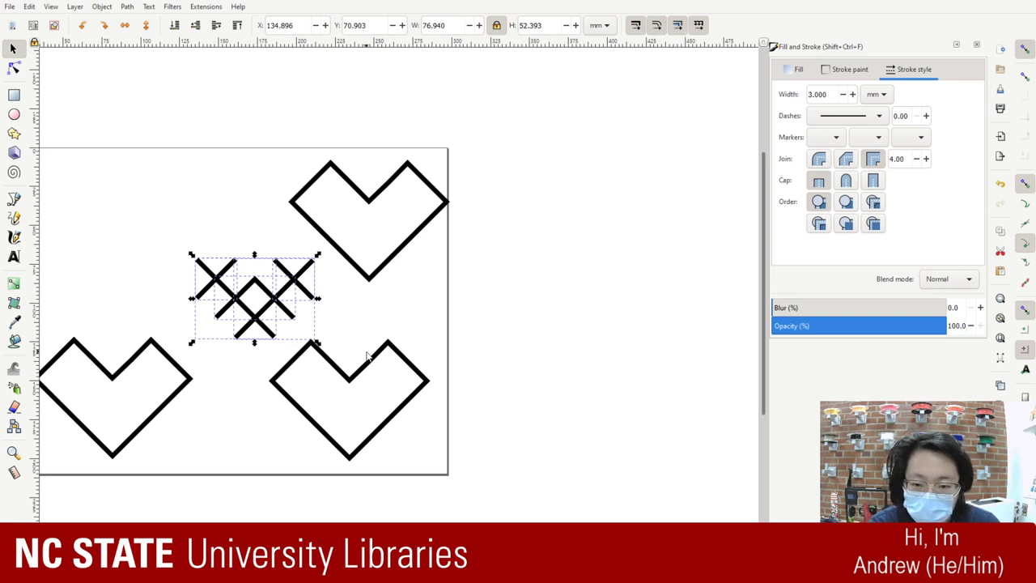
# - Paste a copy of the cross pieces inside the upper-right heart to form the nine-cell lattice
pyautogui.click(144, 213)
pyautogui.hotkey('ctrl', 'v')
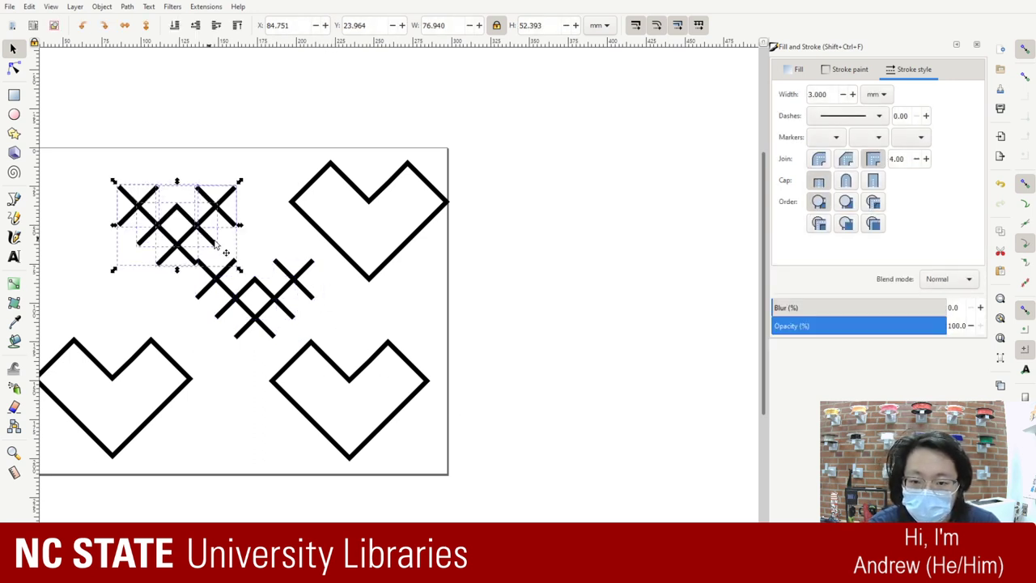
pyautogui.moveTo(211, 235); pyautogui.dragTo(391, 223)
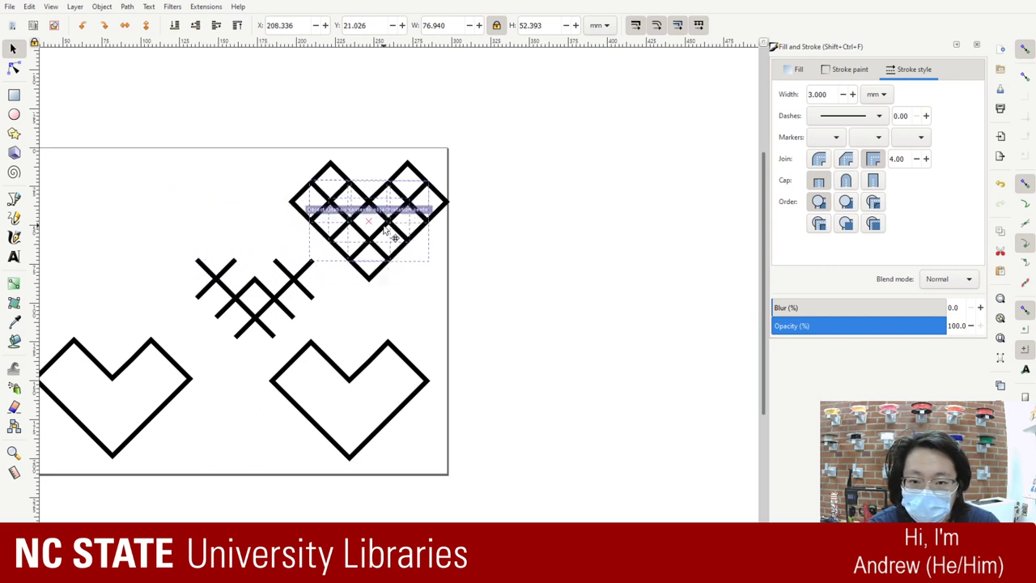
pyautogui.click(267, 299)
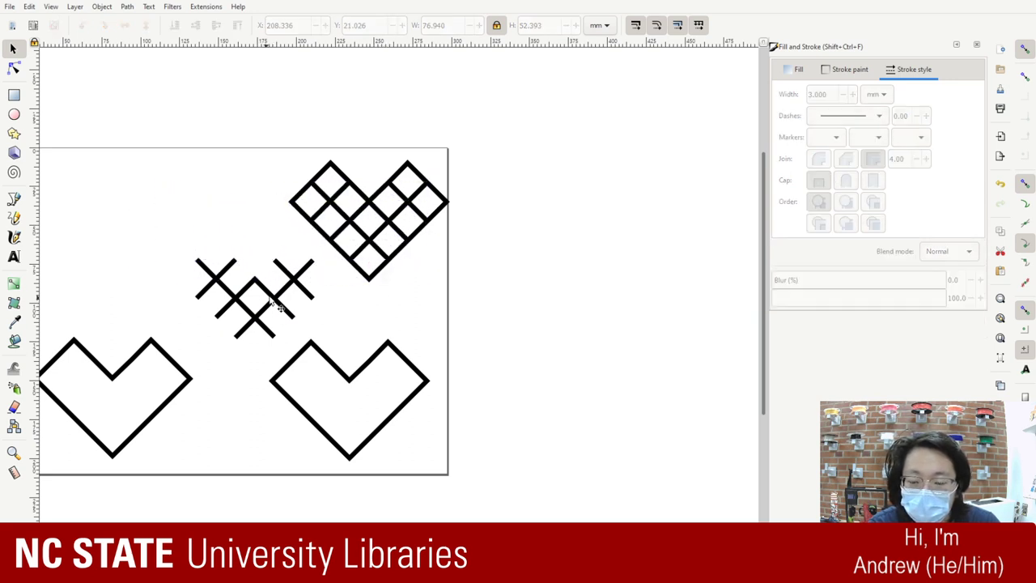
pyautogui.click(251, 257)
pyautogui.click(260, 321)
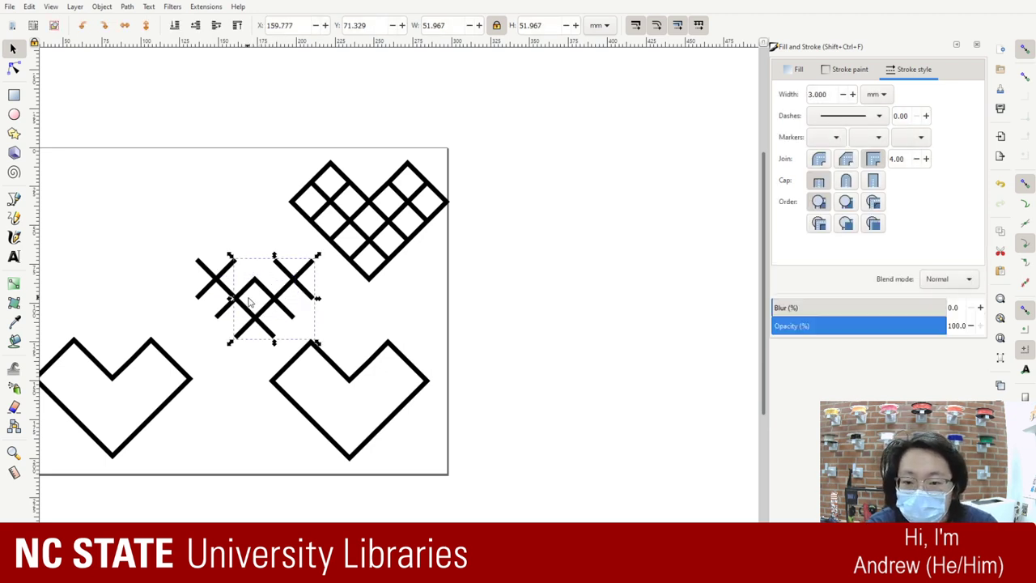
pyautogui.click(217, 198)
# - Set the ^ piece aside and delete the leftover cross pieces
pyautogui.moveTo(258, 279); pyautogui.dragTo(197, 202)
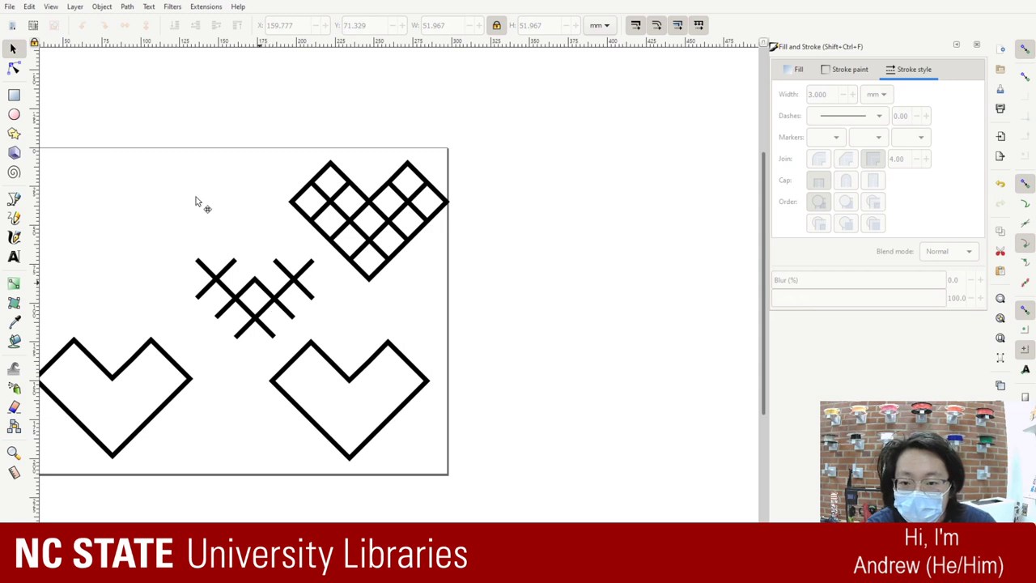
pyautogui.moveTo(302, 328); pyautogui.dragTo(150, 242)
pyautogui.click(359, 344)
pyautogui.moveTo(361, 356); pyautogui.dragTo(137, 248)
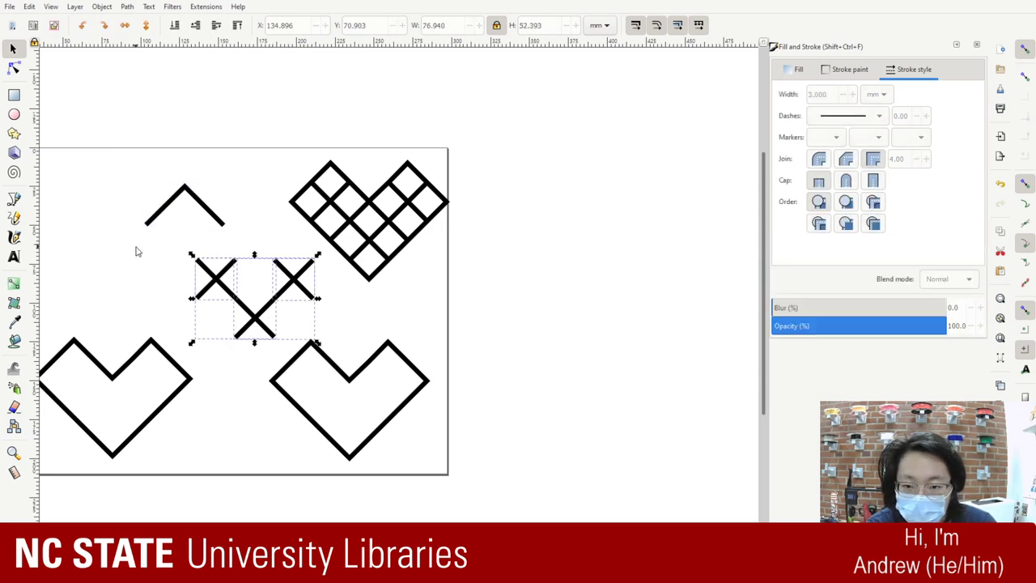
pyautogui.press('Delete')
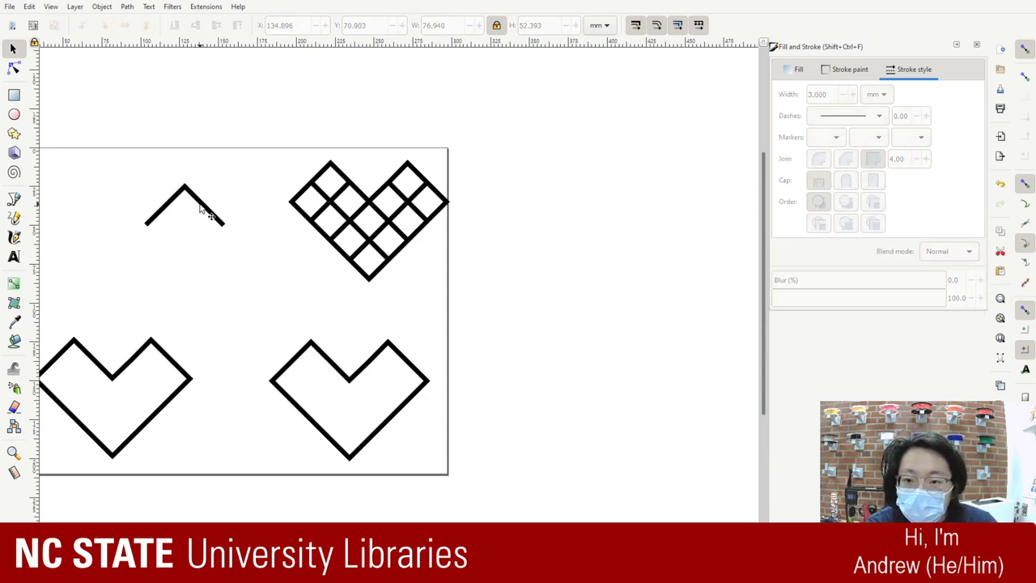
# - Place the ^ piece inside the lower-right heart and move that four-cell heart toward the centre
pyautogui.moveTo(209, 213)
pyautogui.mouseDown()
pyautogui.moveTo(324, 317)
pyautogui.moveTo(362, 399)
pyautogui.mouseUp()
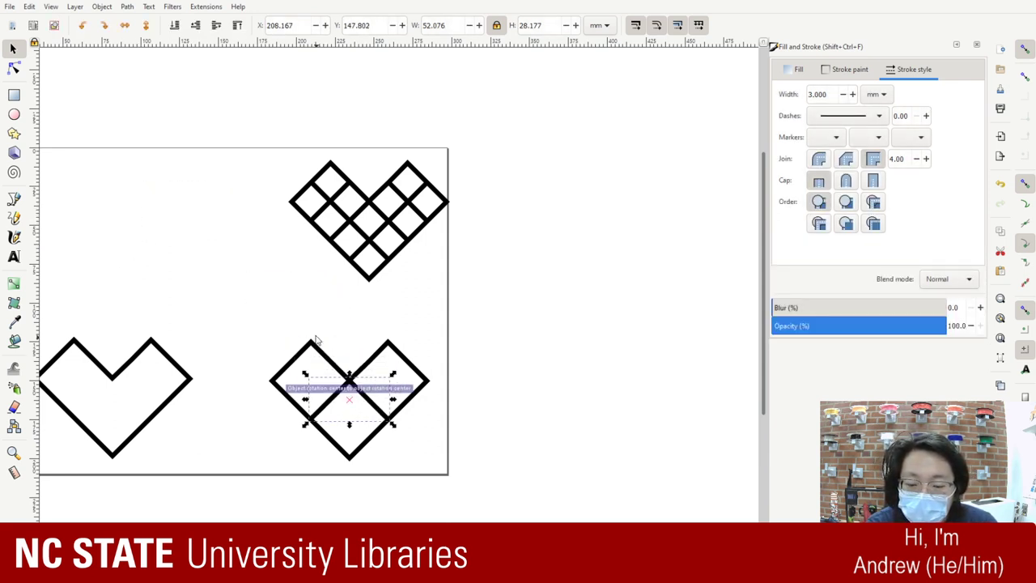
pyautogui.click(303, 321)
pyautogui.moveTo(425, 429); pyautogui.dragTo(256, 324)
pyautogui.click(400, 455)
pyautogui.moveTo(489, 495); pyautogui.dragTo(247, 292)
pyautogui.moveTo(350, 387); pyautogui.dragTo(207, 269)
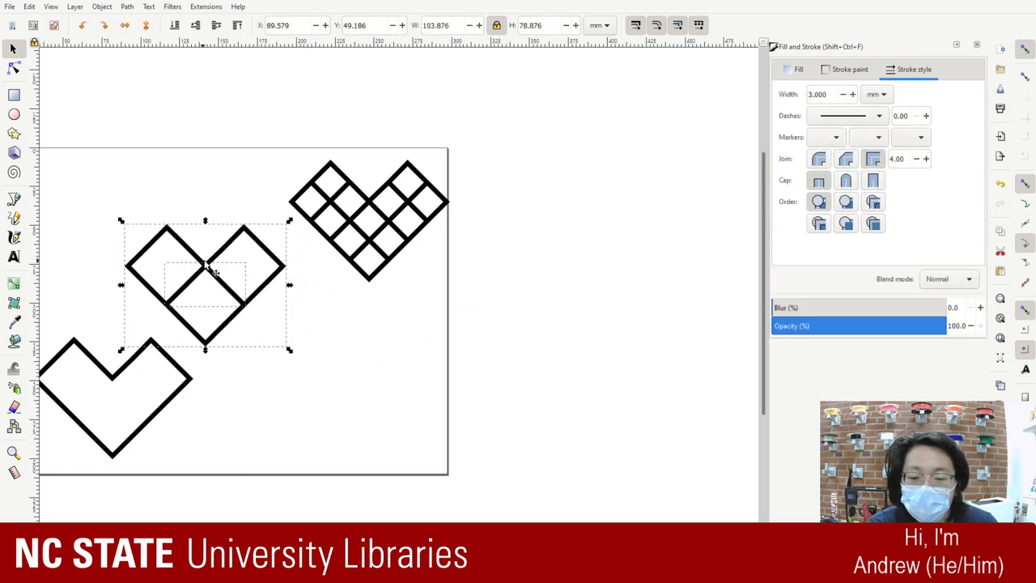
pyautogui.click(331, 375)
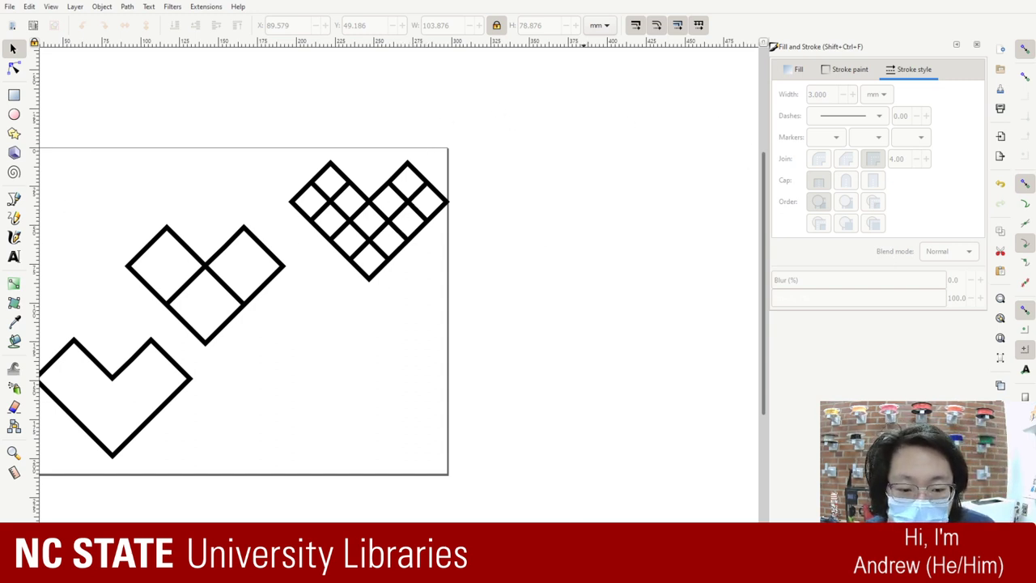
# - Move the plain heart up-left and group the four-cell heart's outline and inner piece
pyautogui.hscroll(-5, 515, 514)
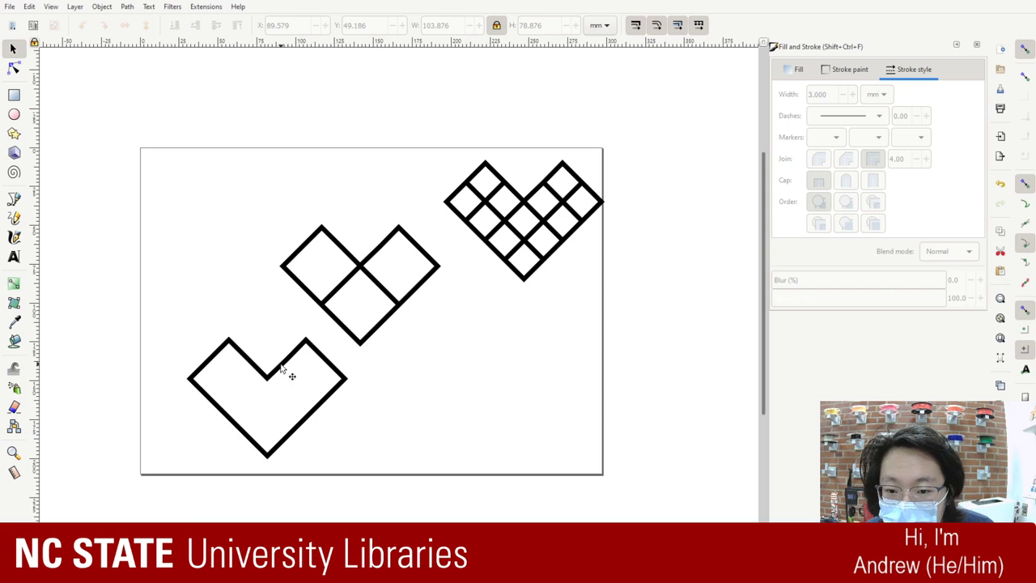
pyautogui.moveTo(267, 340)
pyautogui.mouseDown()
pyautogui.moveTo(244, 291)
pyautogui.moveTo(225, 280)
pyautogui.mouseUp()
pyautogui.moveTo(363, 273)
pyautogui.mouseDown()
pyautogui.moveTo(376, 320)
pyautogui.moveTo(364, 281)
pyautogui.mouseUp()
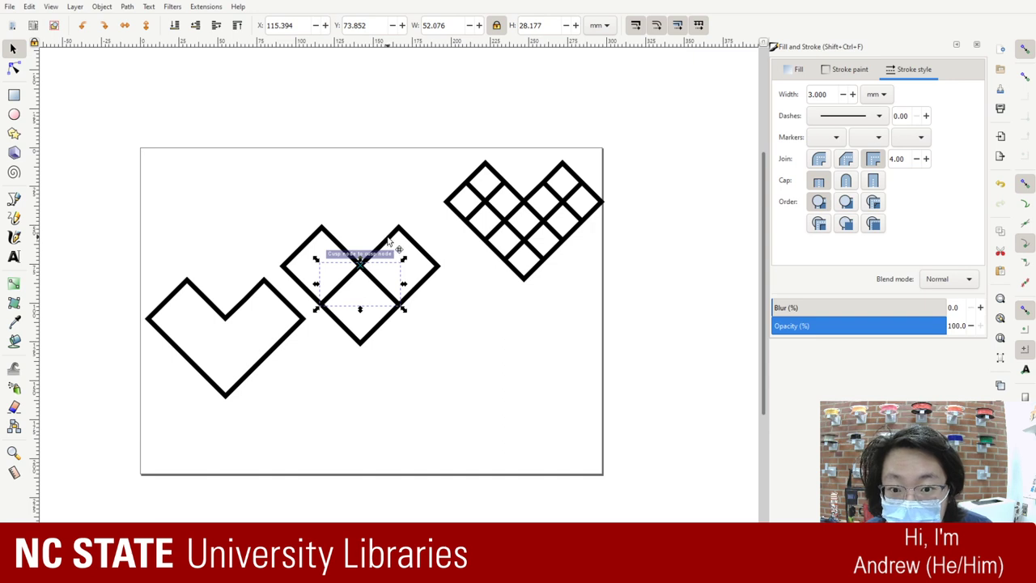
pyautogui.moveTo(381, 239)
pyautogui.mouseDown()
pyautogui.moveTo(399, 290)
pyautogui.moveTo(378, 258)
pyautogui.moveTo(401, 247)
pyautogui.mouseUp()
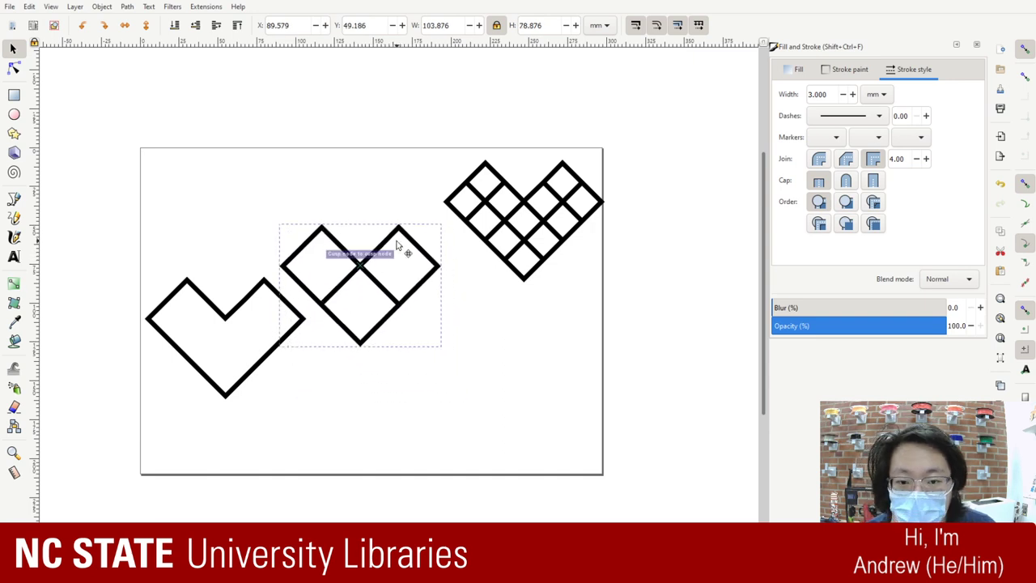
pyautogui.click(476, 369)
pyautogui.moveTo(458, 353); pyautogui.dragTo(273, 197)
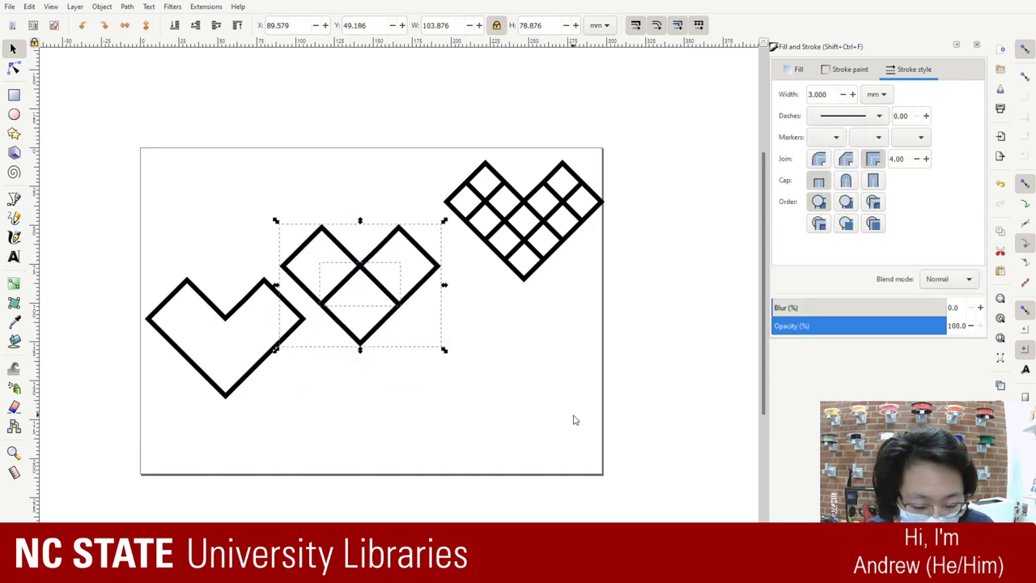
pyautogui.hotkey('ctrl', 'g')
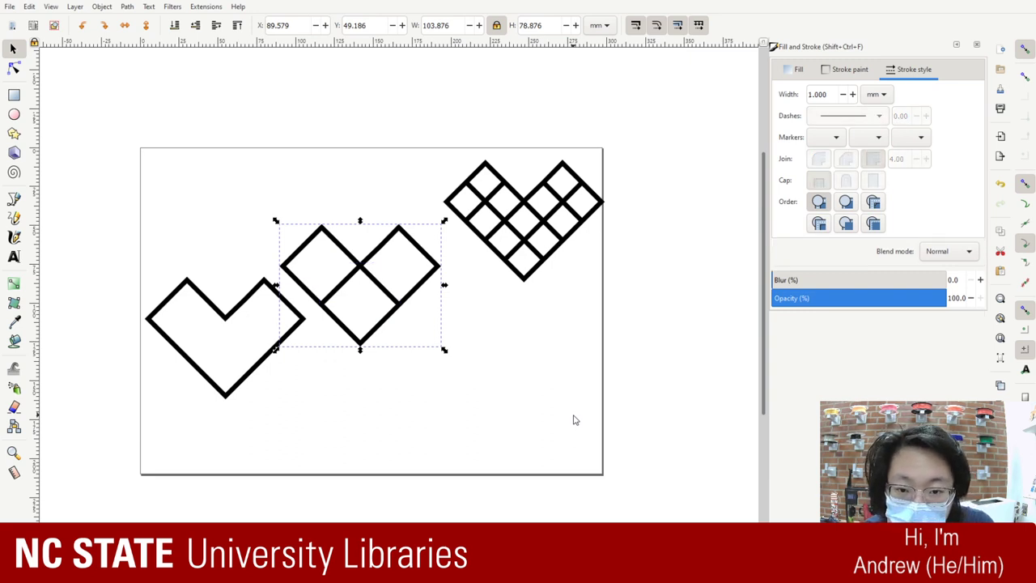
pyautogui.click(660, 357)
# - Arrange plain heart top-left, four-cell heart bottom-centre, lattice heart top-right, then select all three
pyautogui.moveTo(368, 271); pyautogui.dragTo(393, 331)
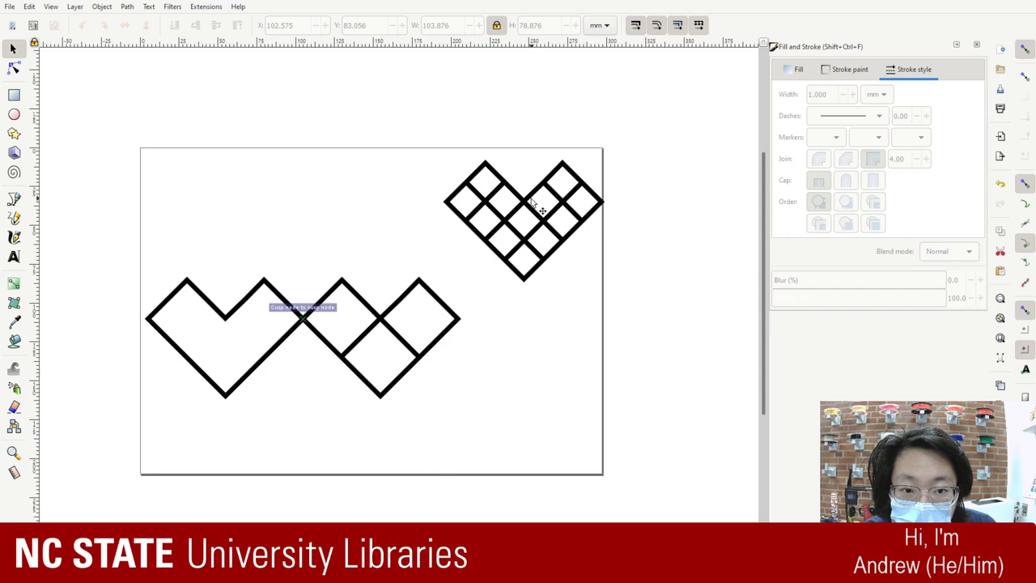
pyautogui.moveTo(525, 202)
pyautogui.mouseDown()
pyautogui.moveTo(534, 310)
pyautogui.moveTo(527, 212)
pyautogui.mouseUp()
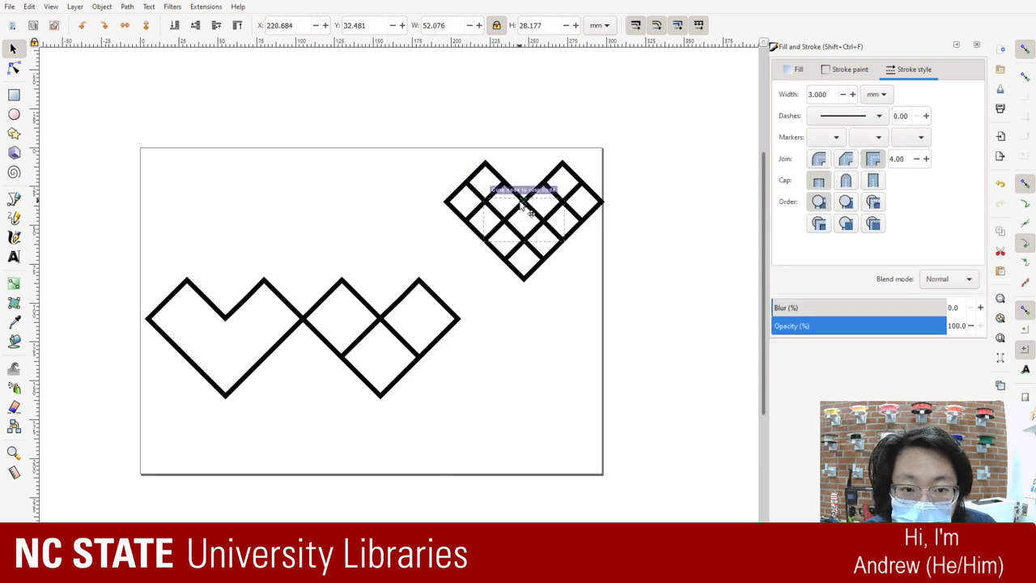
pyautogui.click(634, 298)
pyautogui.moveTo(639, 312); pyautogui.dragTo(393, 155)
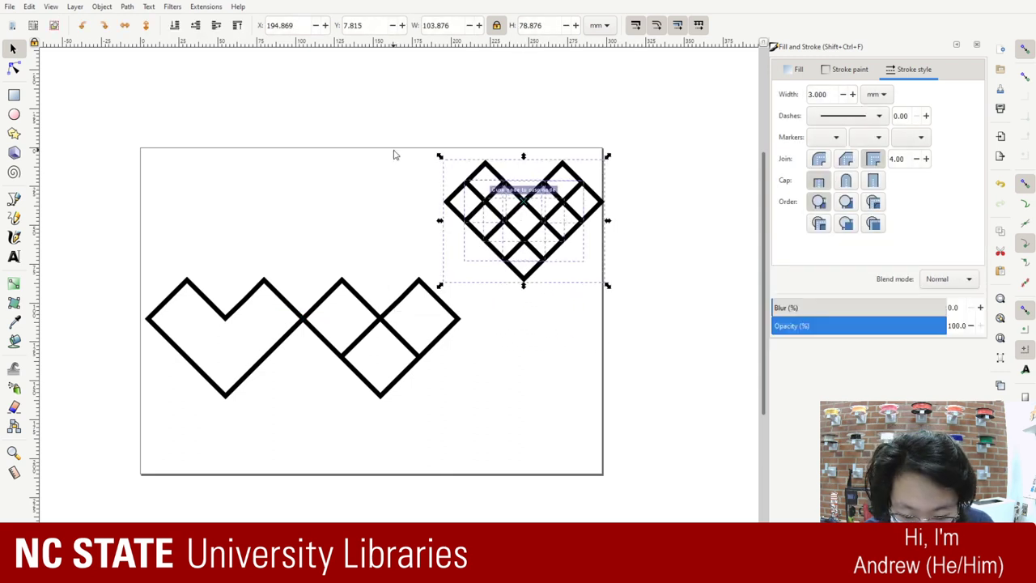
pyautogui.click(657, 375)
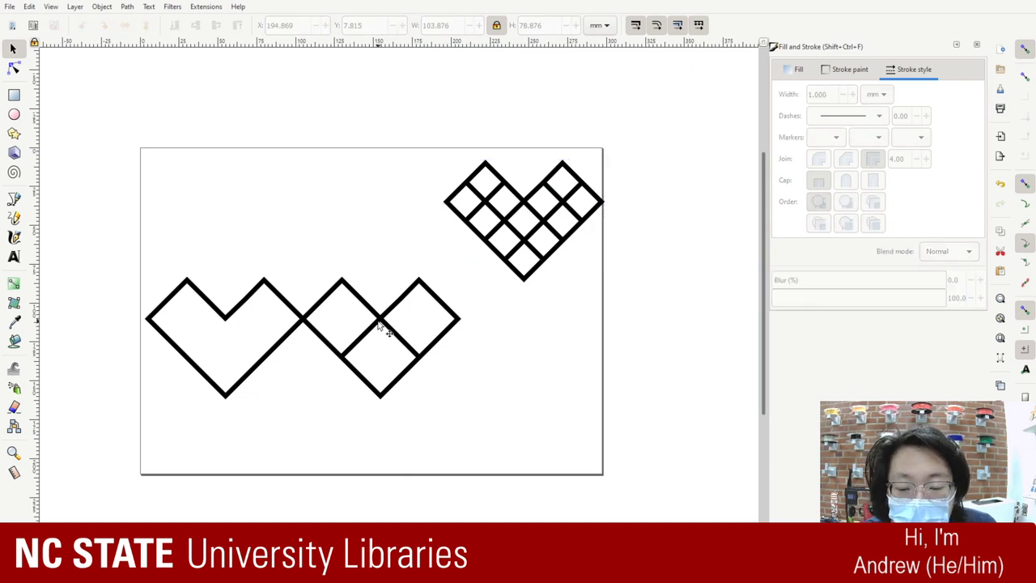
pyautogui.moveTo(250, 293)
pyautogui.mouseDown()
pyautogui.moveTo(259, 209)
pyautogui.moveTo(270, 203)
pyautogui.mouseUp()
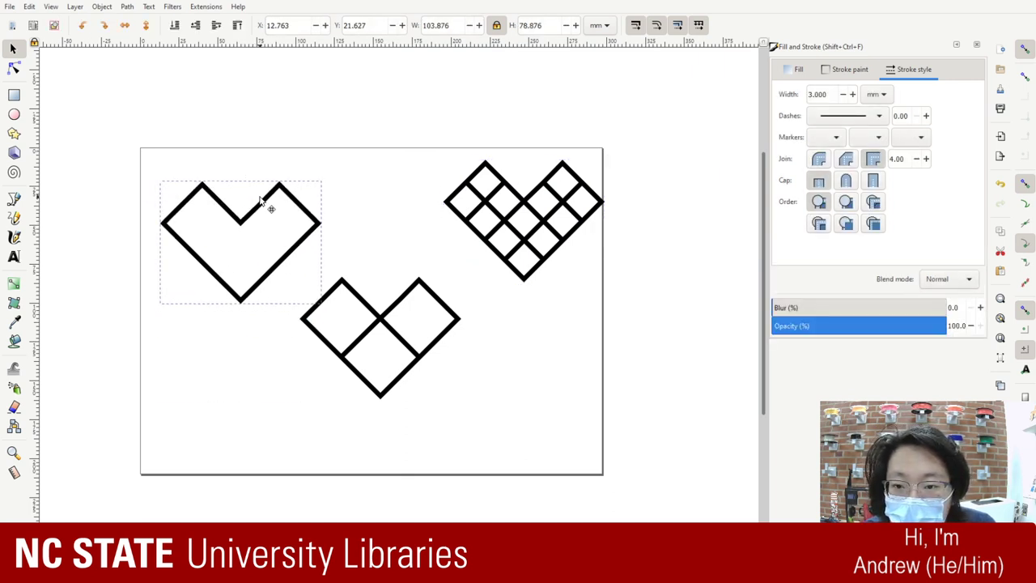
pyautogui.moveTo(377, 328)
pyautogui.mouseDown()
pyautogui.moveTo(358, 351)
pyautogui.moveTo(376, 323)
pyautogui.moveTo(348, 341)
pyautogui.moveTo(358, 350)
pyautogui.mouseUp()
pyautogui.moveTo(532, 202); pyautogui.dragTo(490, 234)
pyautogui.click(598, 299)
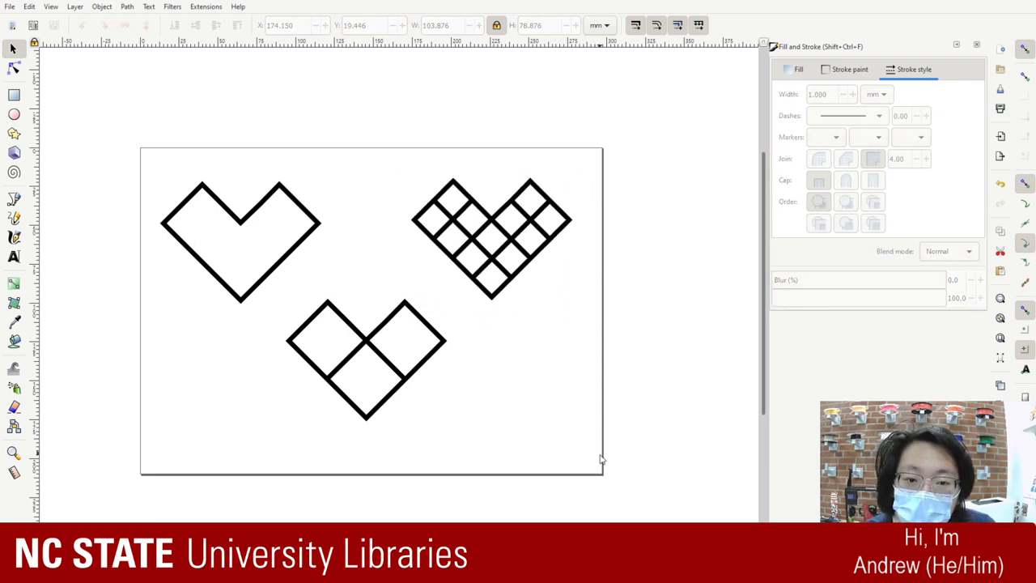
pyautogui.moveTo(600, 460)
pyautogui.mouseDown()
pyautogui.moveTo(202, 143)
pyautogui.moveTo(91, 157)
pyautogui.mouseUp()
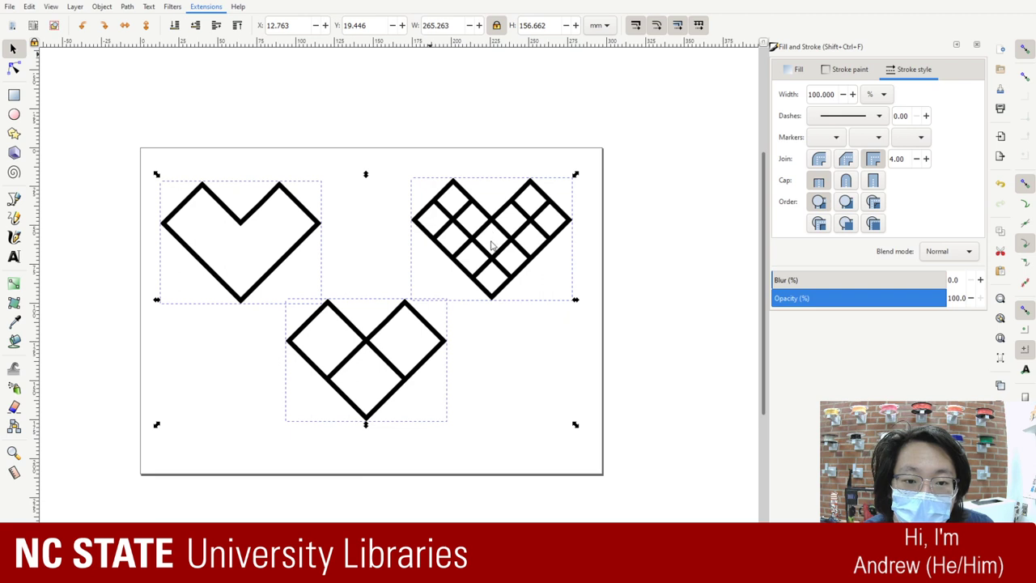
pyautogui.click(549, 269)
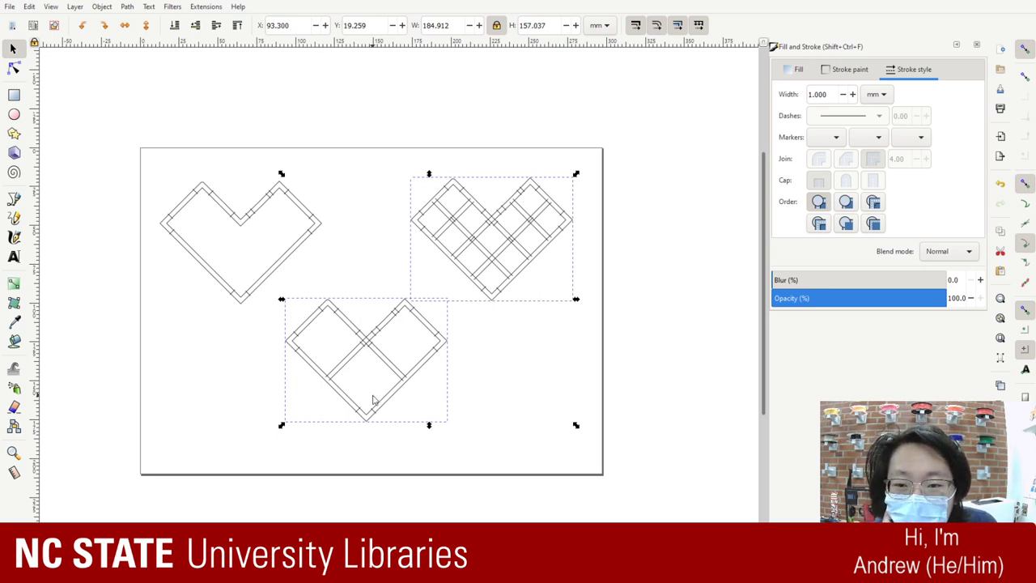
pyautogui.click(513, 421)
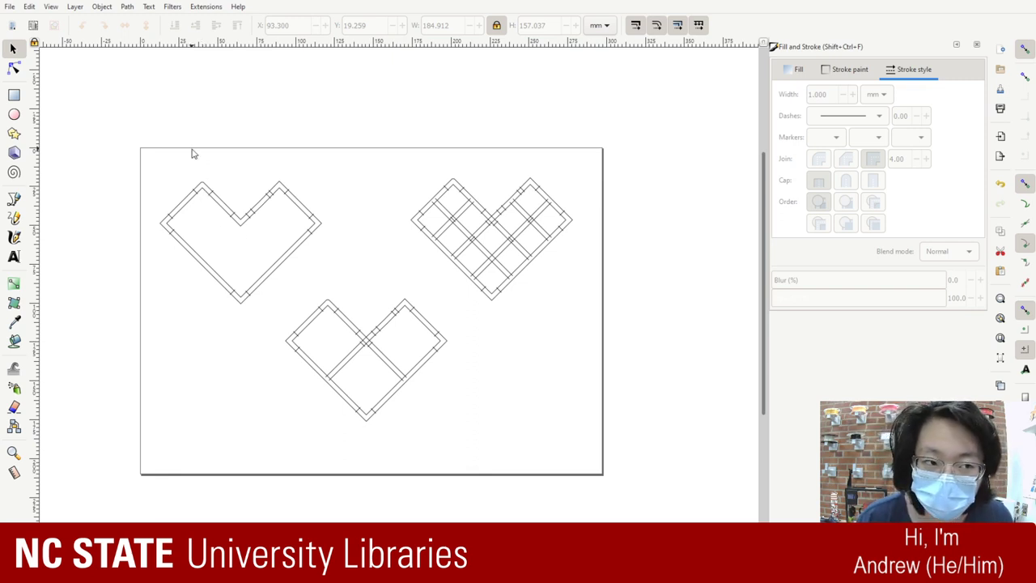
pyautogui.hotkey('ctrl', 'z')
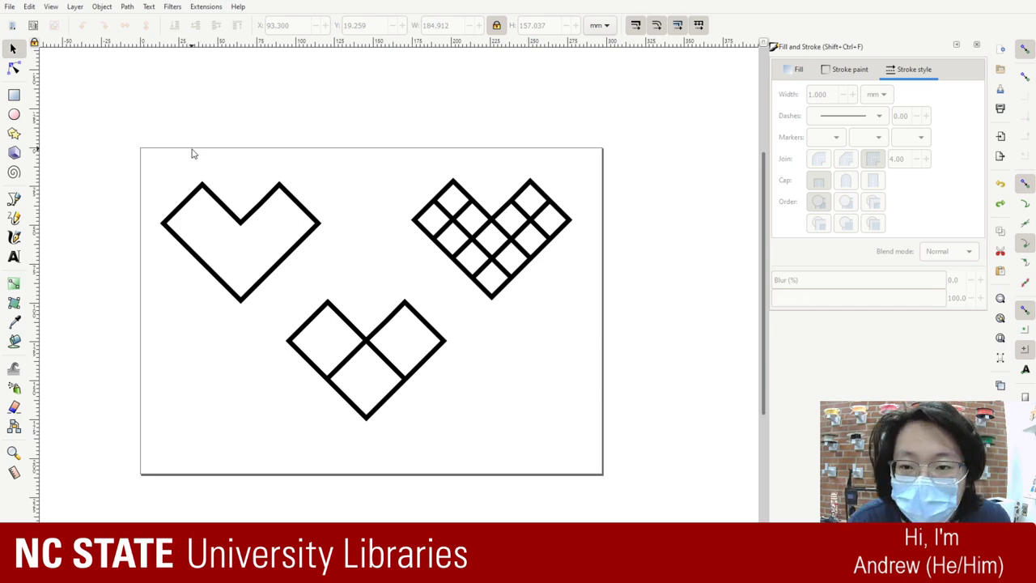
pyautogui.click(330, 308)
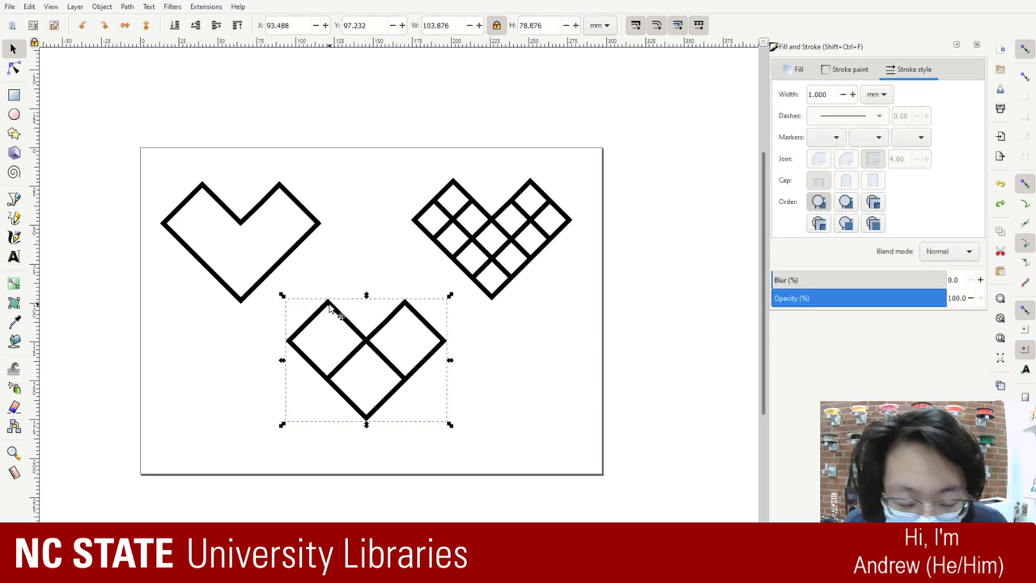
pyautogui.press('+')
pyautogui.press('+')
pyautogui.press('+')
pyautogui.moveTo(264, 243); pyautogui.dragTo(465, 121)
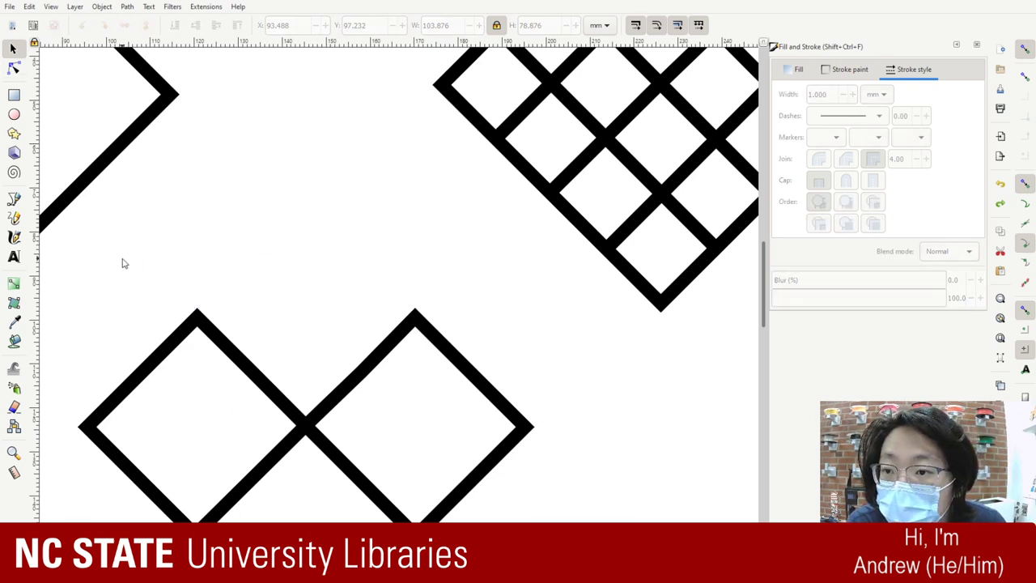
pyautogui.hscroll(-6, 497, 347)
pyautogui.scroll(-3, 497, 347)
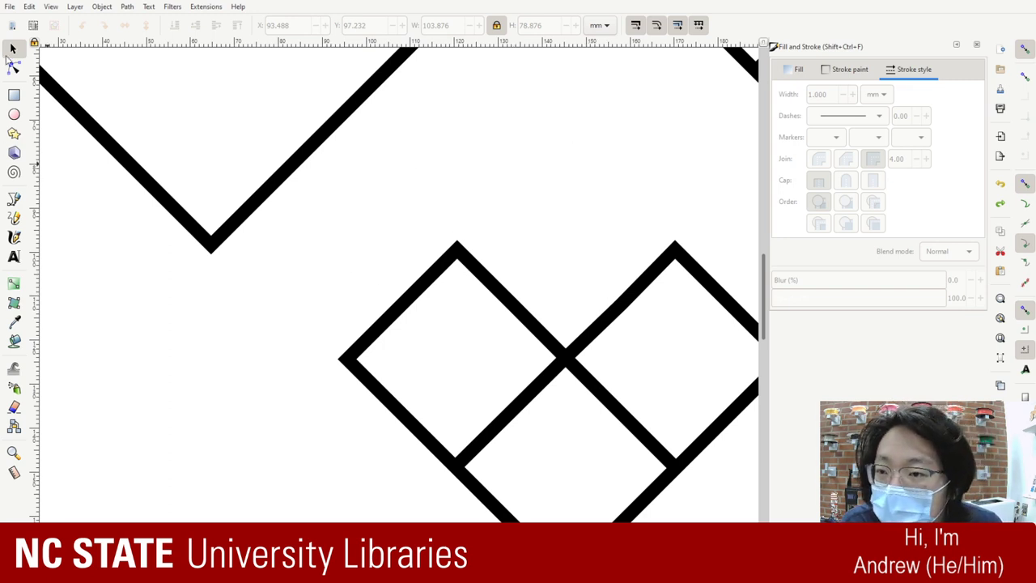
pyautogui.click(13, 69)
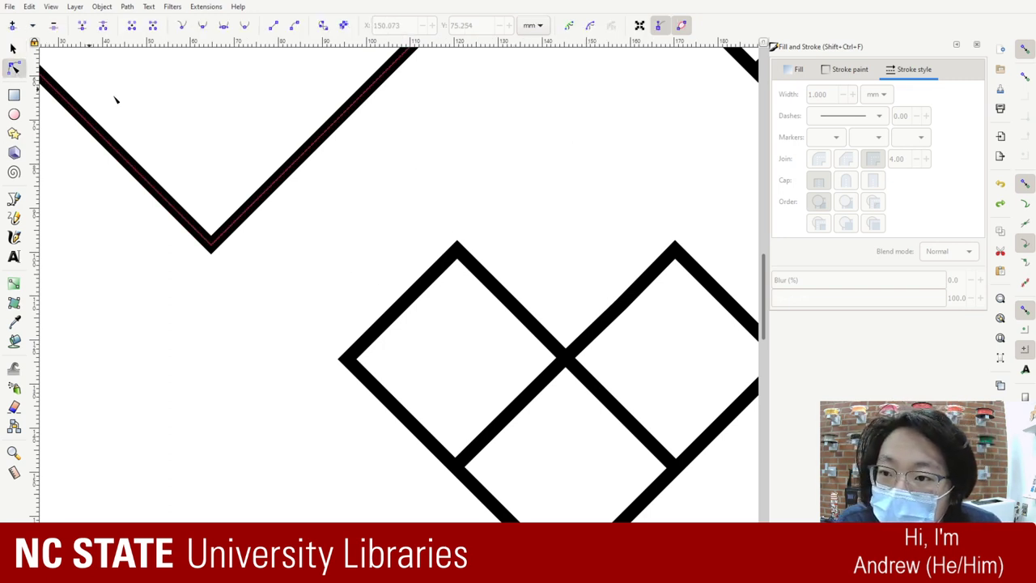
pyautogui.click(458, 253)
pyautogui.click(457, 251)
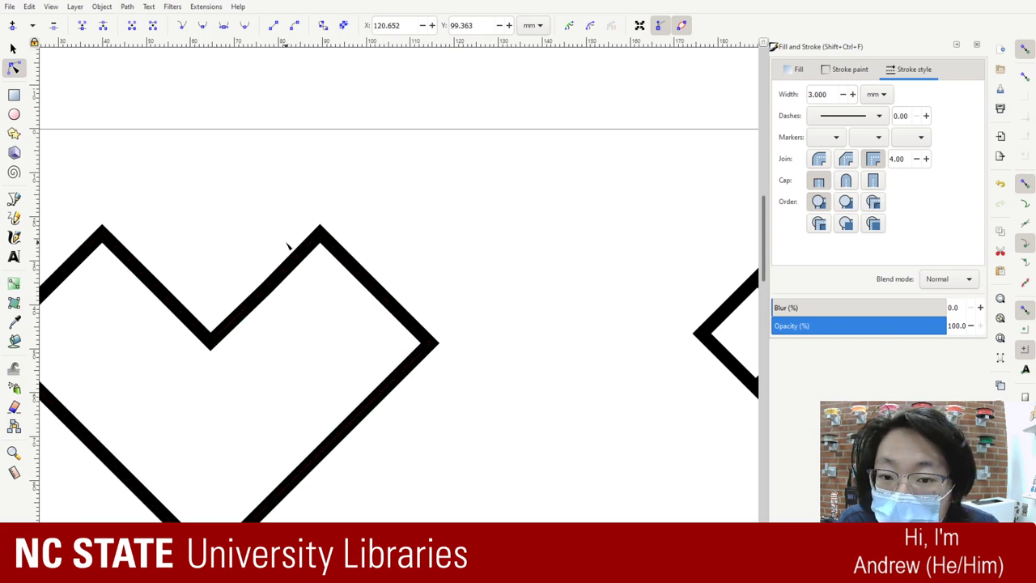
pyautogui.click(105, 235)
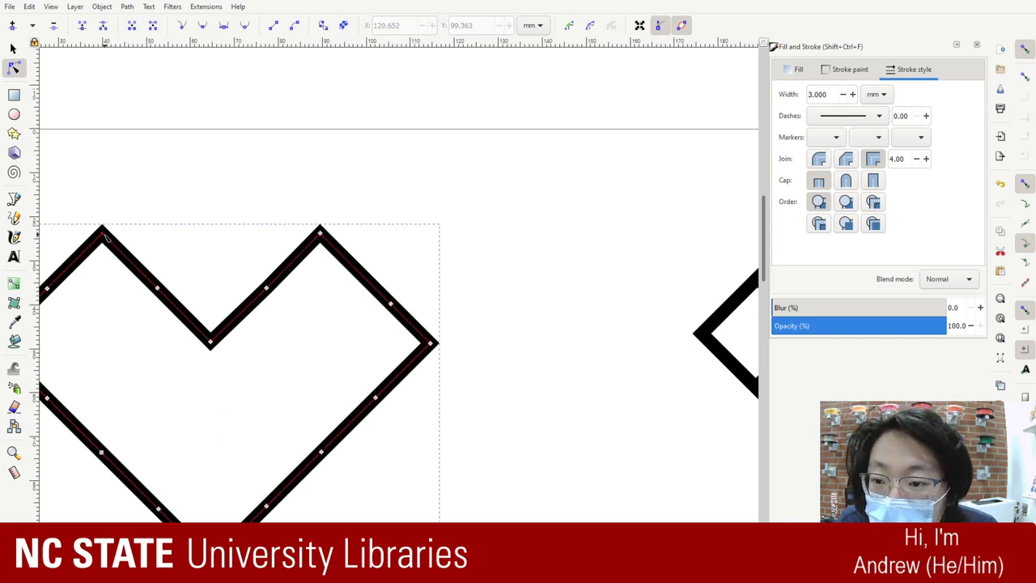
pyautogui.click(102, 234)
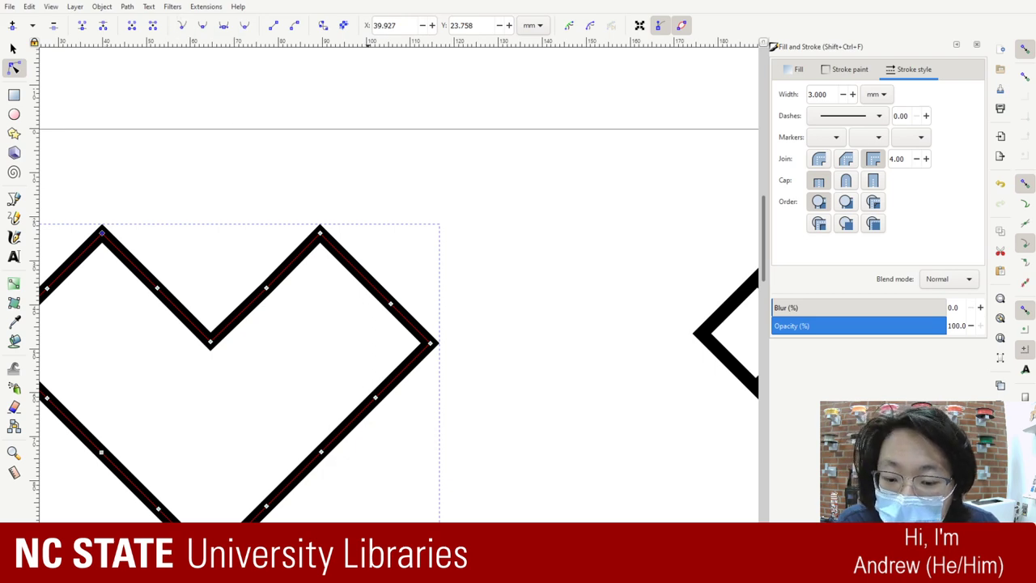
pyautogui.hscroll(5, 474, 324)
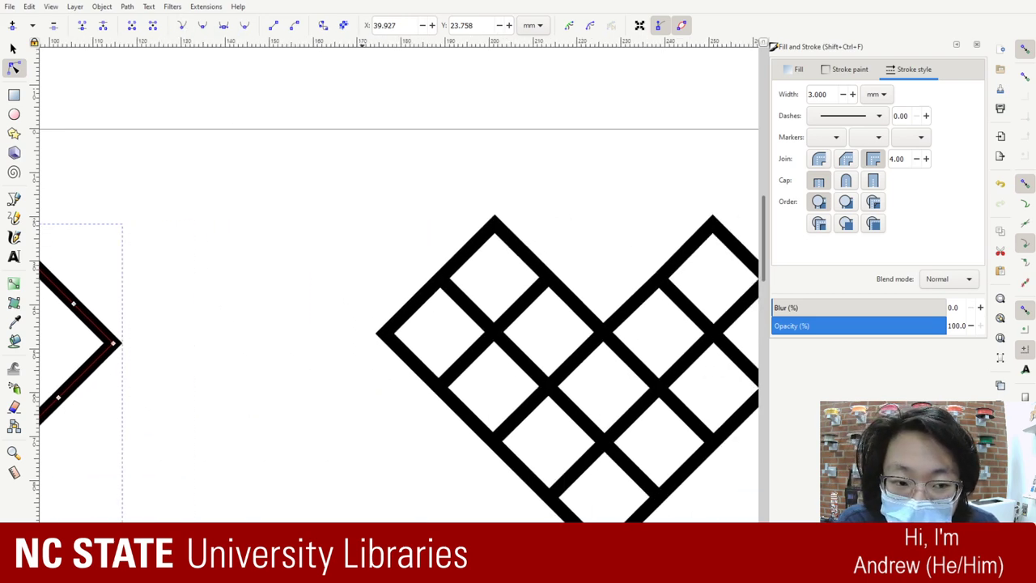
pyautogui.click(493, 234)
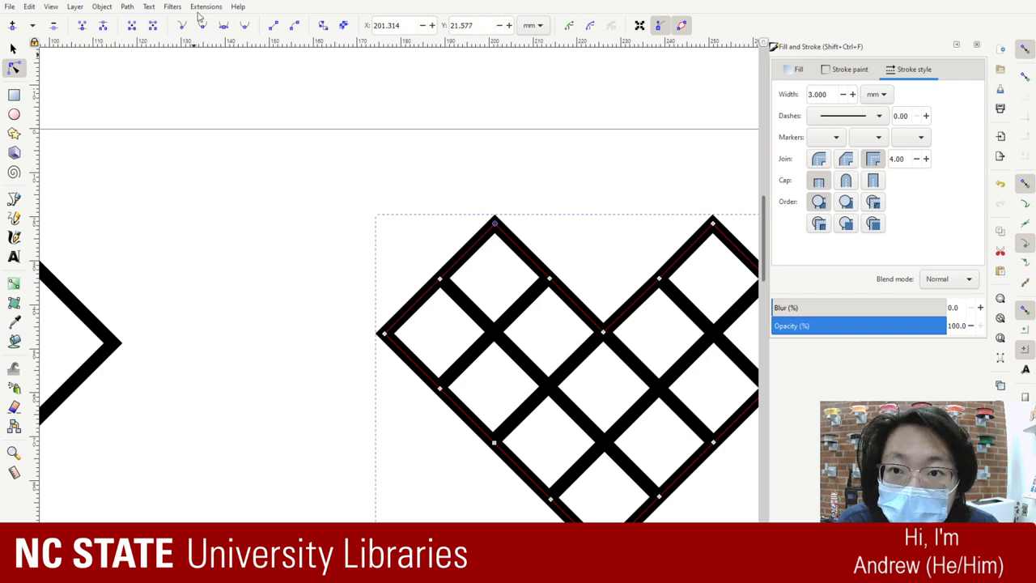
pyautogui.scroll(-5, 324, 235)
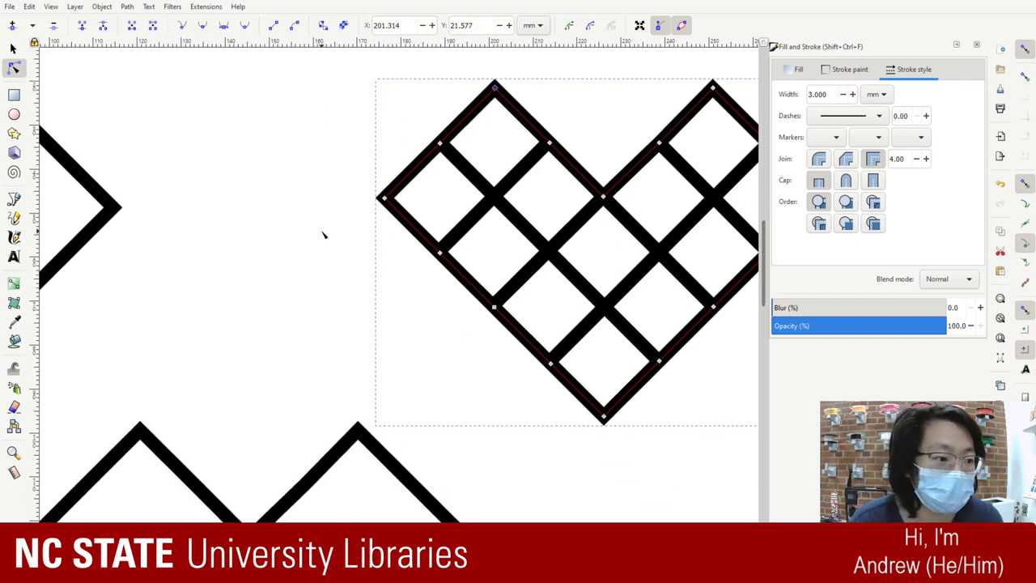
pyautogui.press('5')
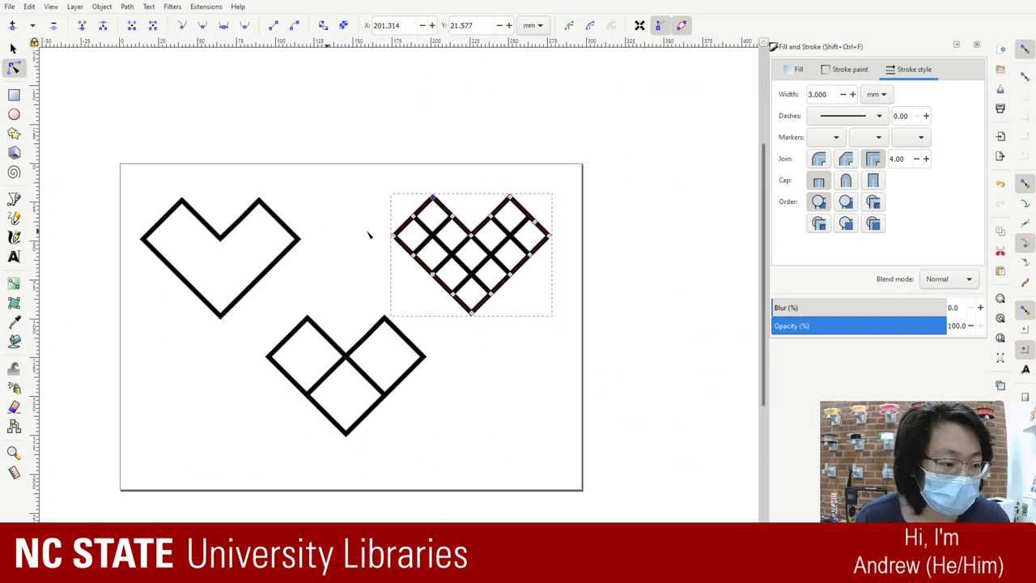
pyautogui.moveTo(592, 439); pyautogui.dragTo(116, 156)
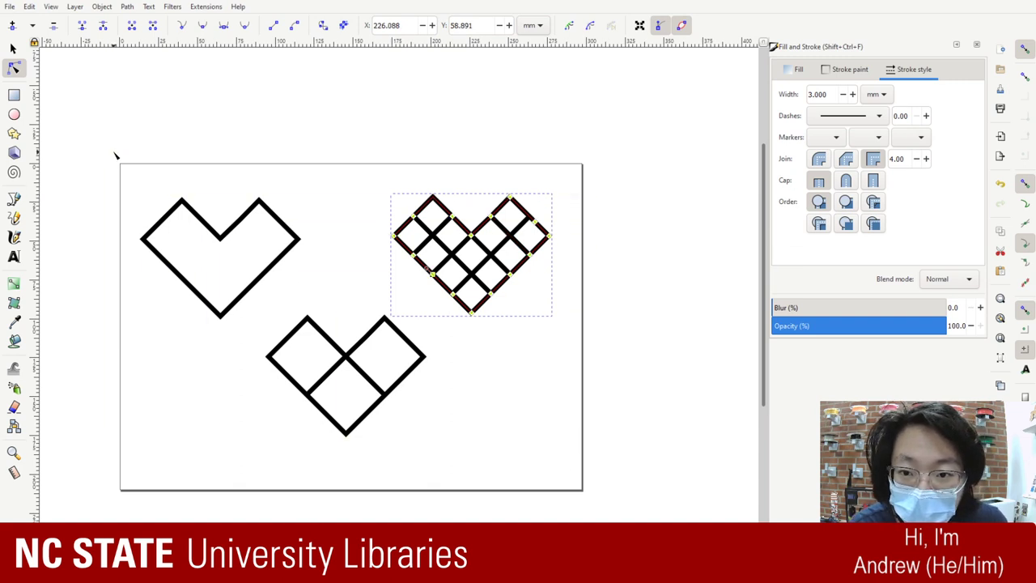
pyautogui.click(420, 415)
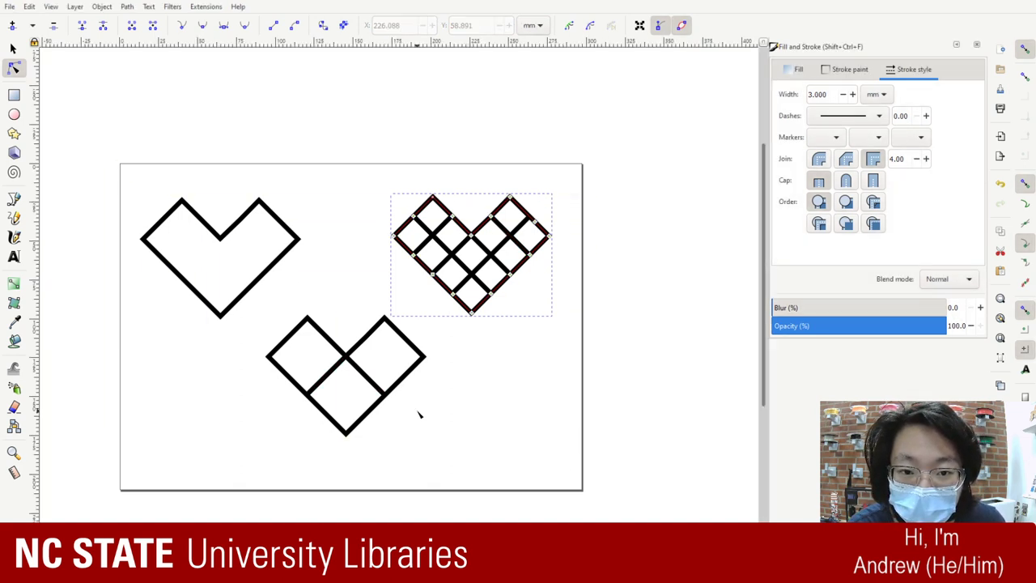
pyautogui.click(562, 455)
pyautogui.moveTo(572, 448); pyautogui.dragTo(152, 188)
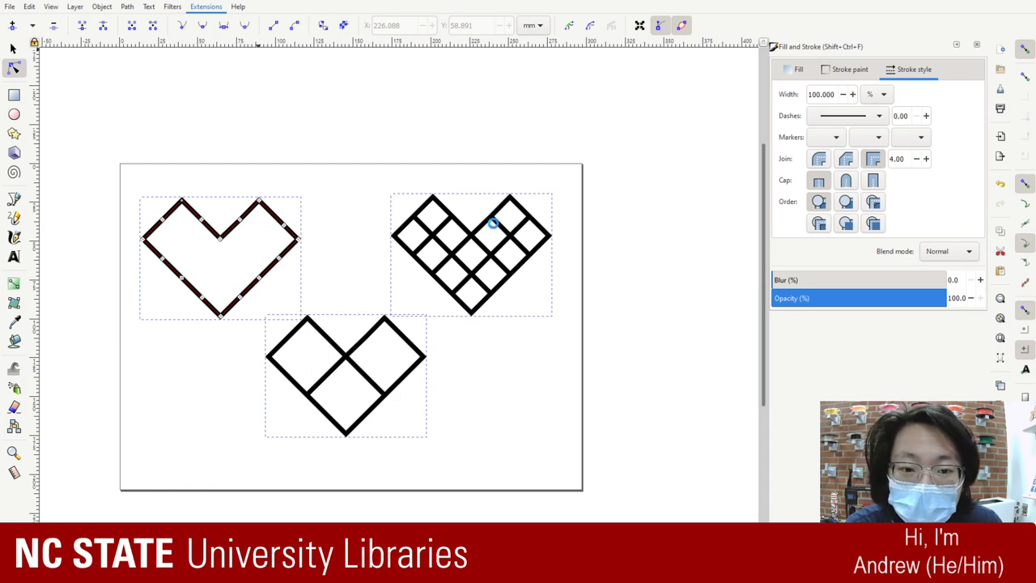
# - Select all three hearts with Ctrl+A for Stroke to Path, then clear the selection
pyautogui.press('Escape')
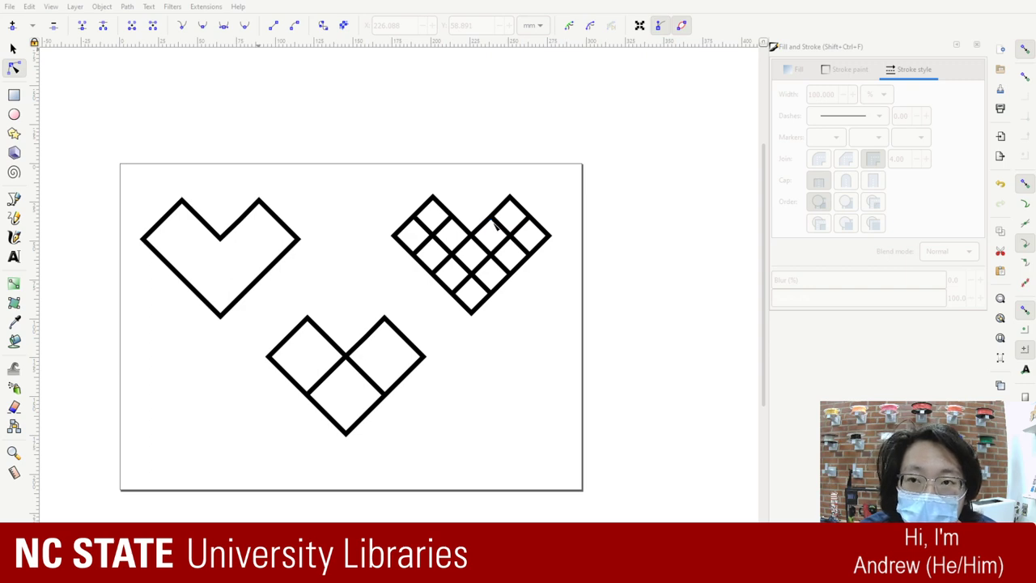
pyautogui.hotkey('ctrl', 'a')
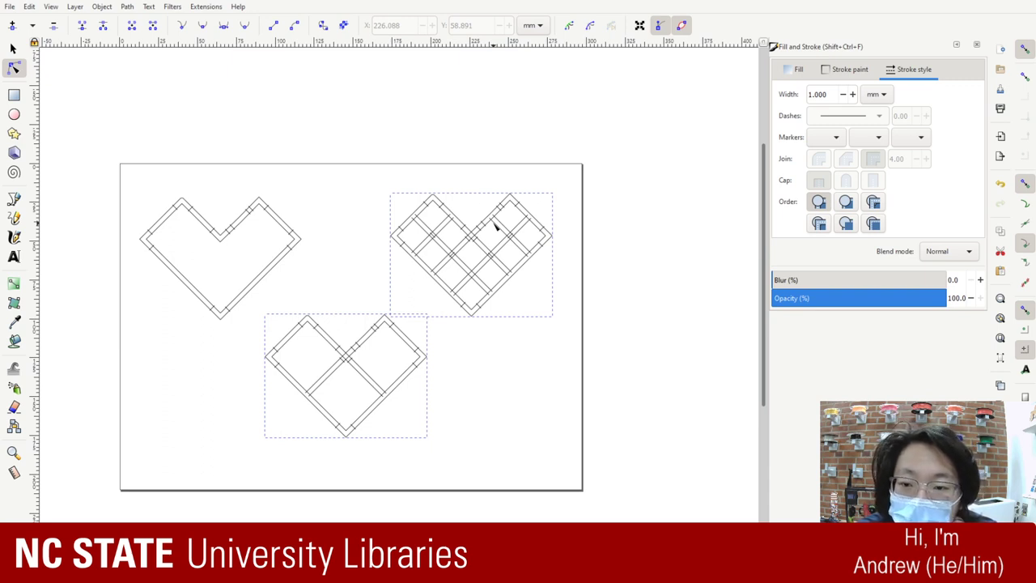
pyautogui.click(247, 237)
# - Zoom in on the plain heart's upper edge and select its outline path's top node
pyautogui.click(186, 204)
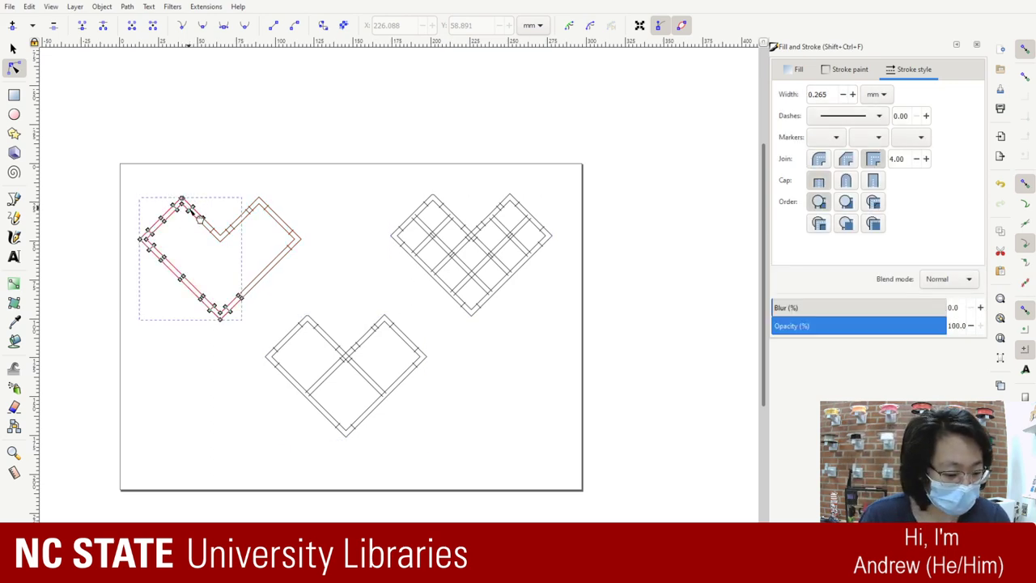
pyautogui.press('+')
pyautogui.press('+')
pyautogui.press('+')
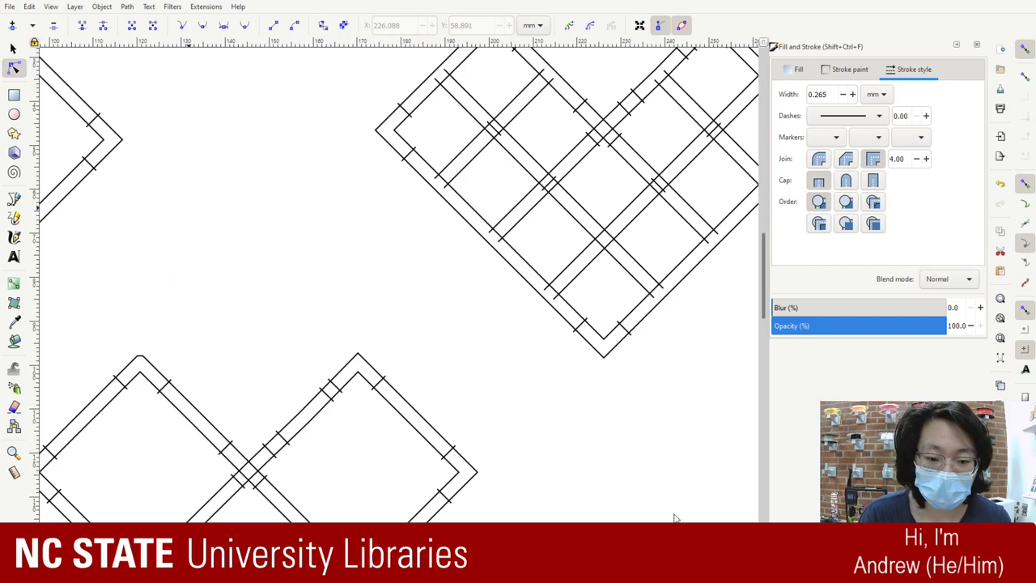
pyautogui.scroll(-3, 369, 285)
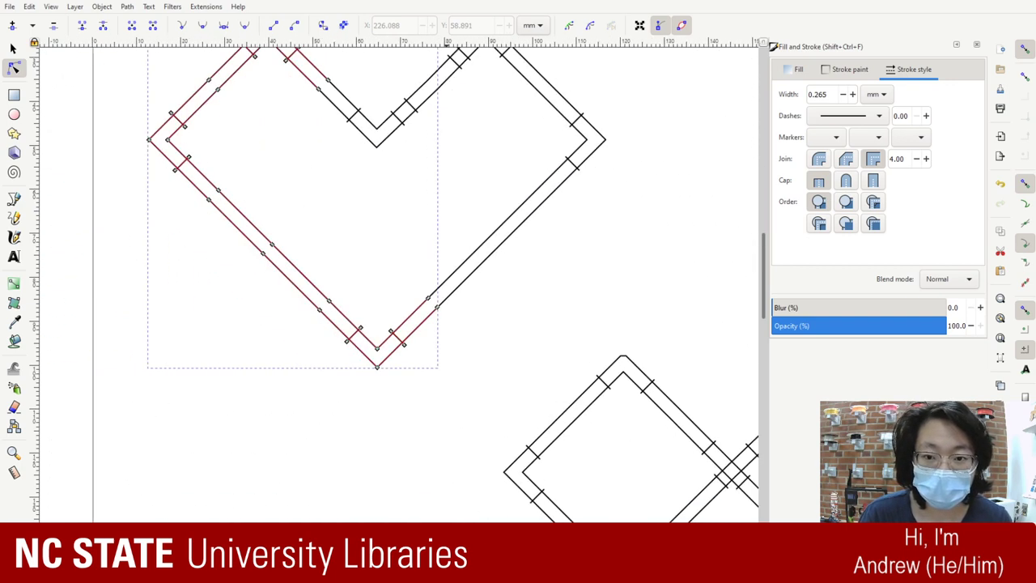
pyautogui.scroll(2, 368, 285)
pyautogui.scroll(2, 368, 285)
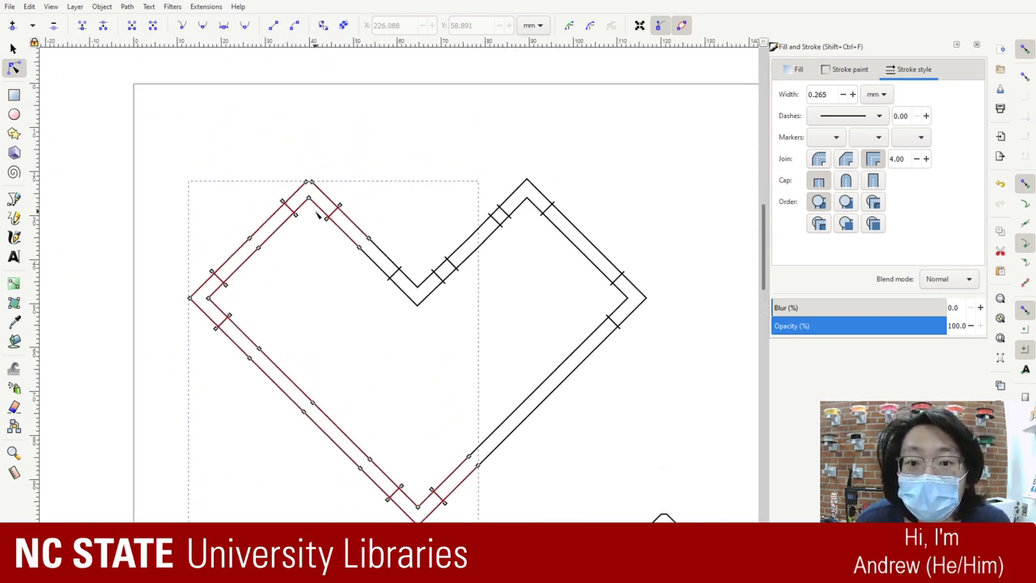
pyautogui.press('+')
pyautogui.press('+')
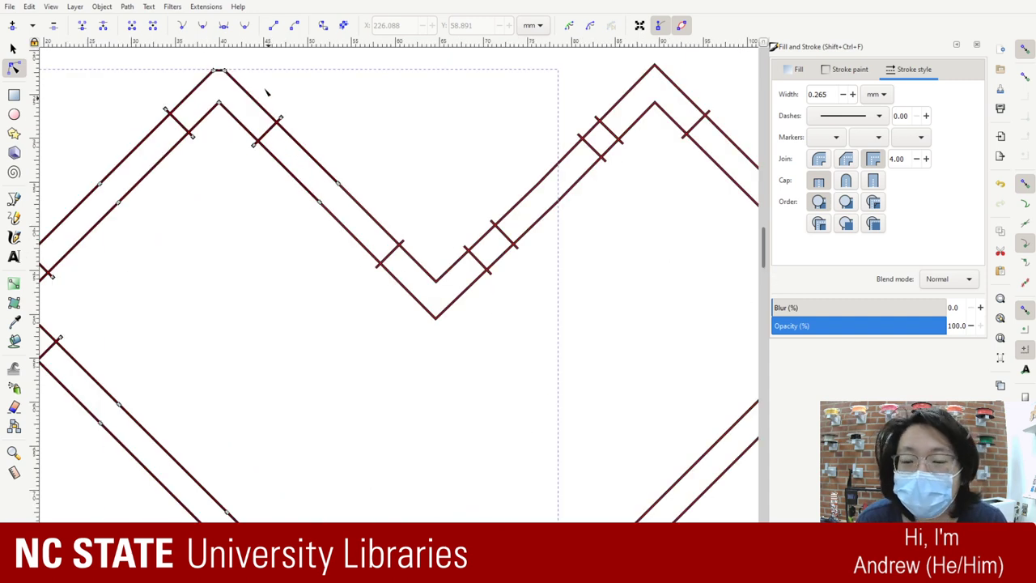
pyautogui.click(217, 71)
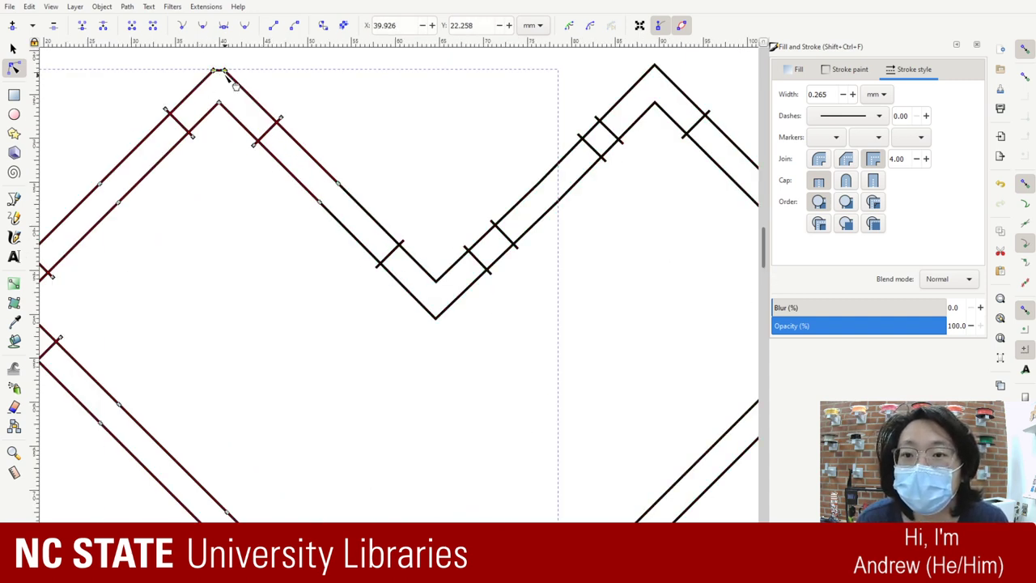
# - Edit the left outline path's top node, undoing a deletion to keep the peak
pyautogui.hotkey('ctrl', 'a')
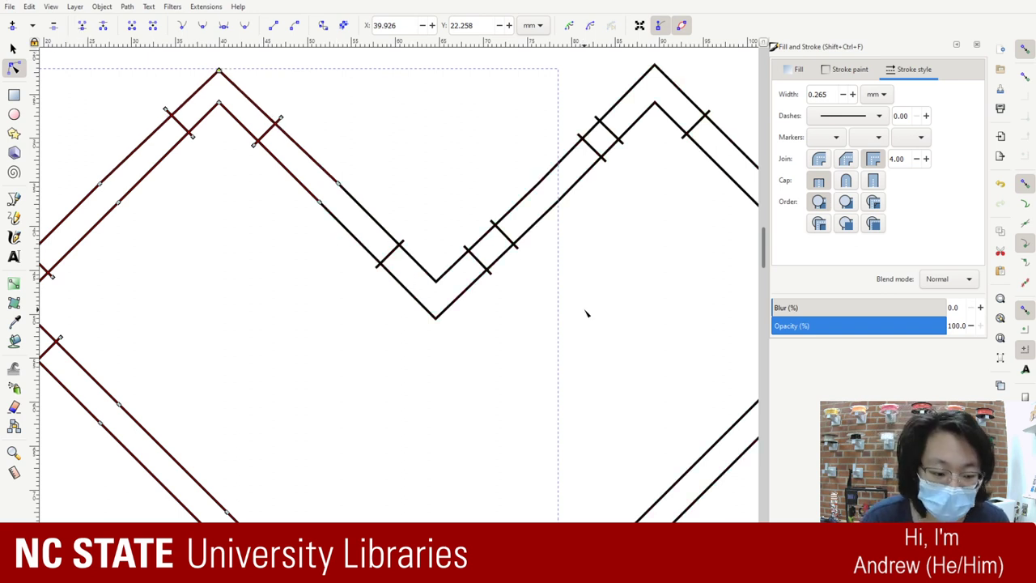
pyautogui.scroll(-8, 481, 373)
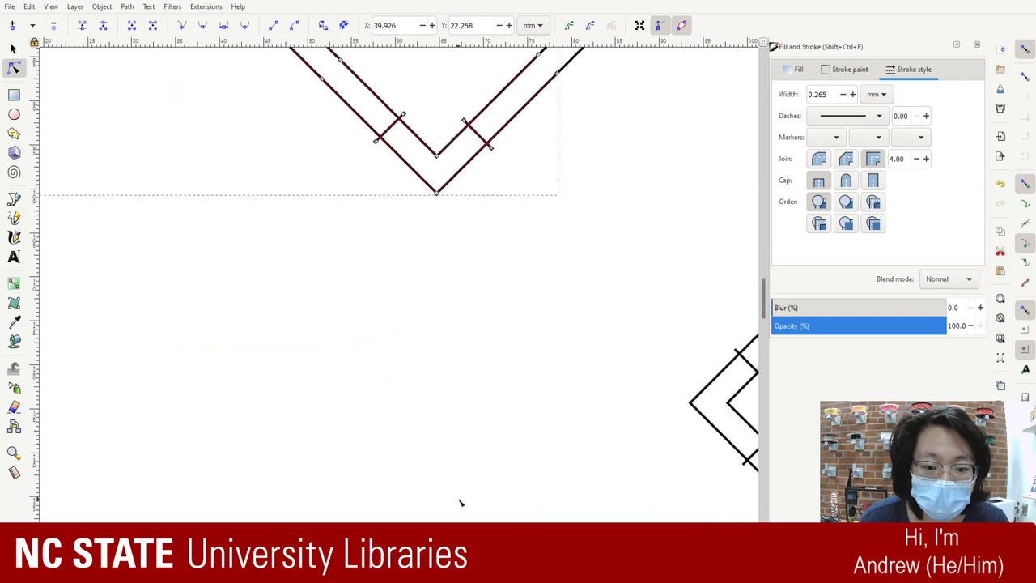
pyautogui.scroll(8, 308, 194)
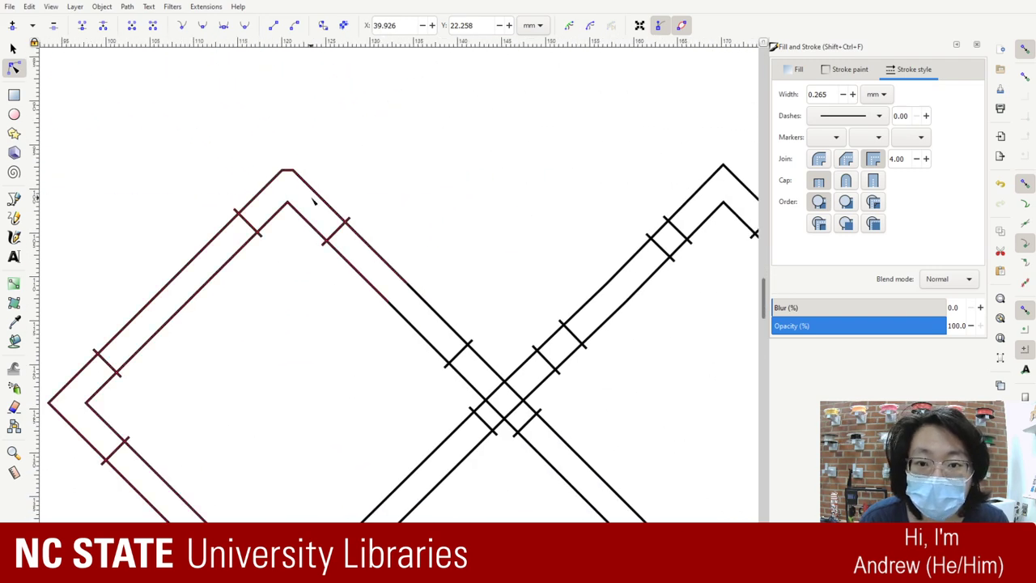
pyautogui.click(300, 178)
pyautogui.click(290, 171)
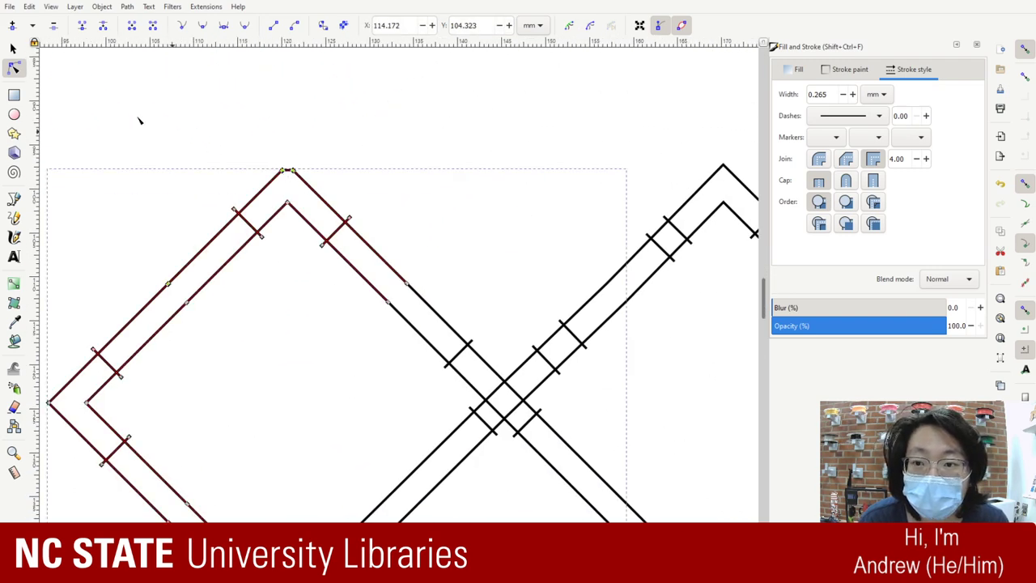
pyautogui.click(82, 25)
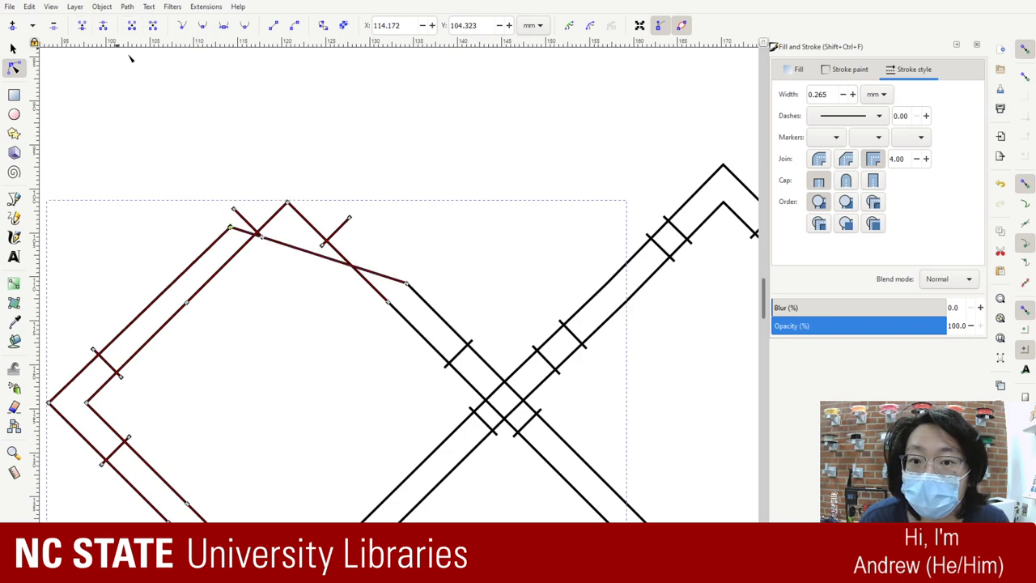
pyautogui.hotkey('ctrl', 'z')
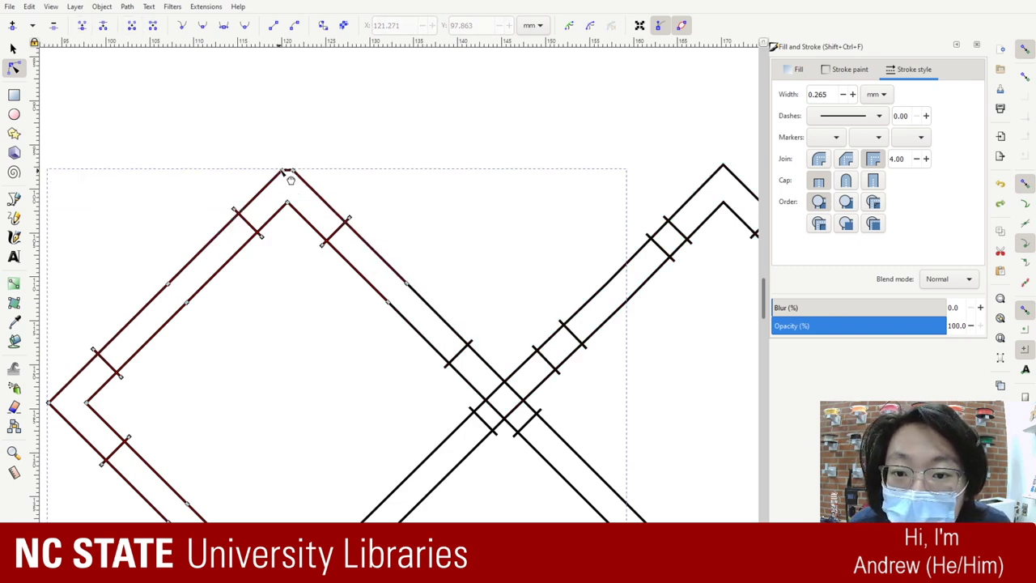
pyautogui.click(312, 128)
pyautogui.click(287, 174)
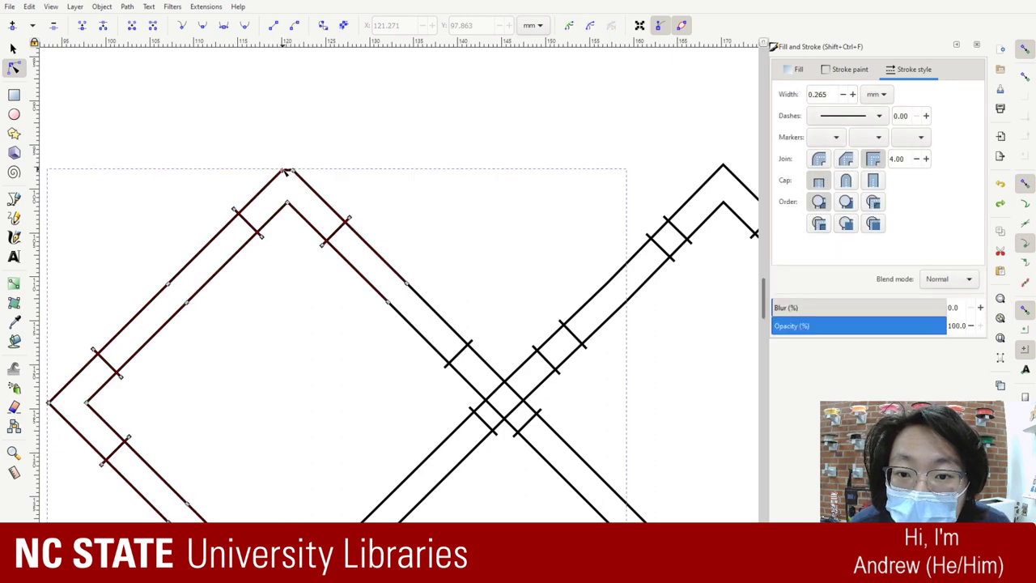
pyautogui.click(81, 25)
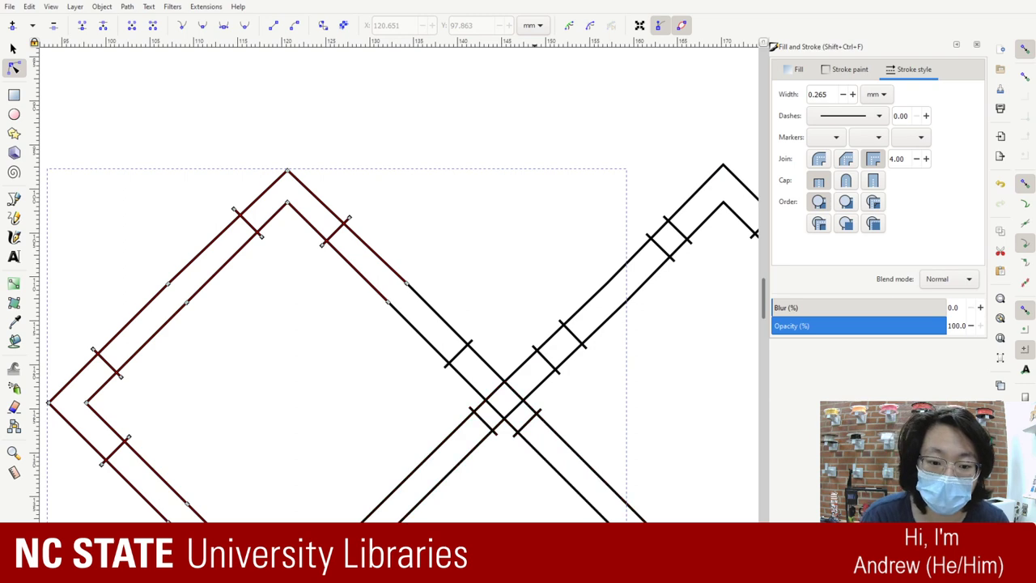
# - Make the lattice heart's outer outline meet at a single sharp top node, then fit the page in view
pyautogui.scroll(-10, 400, 111)
pyautogui.scroll(8, 425, 407)
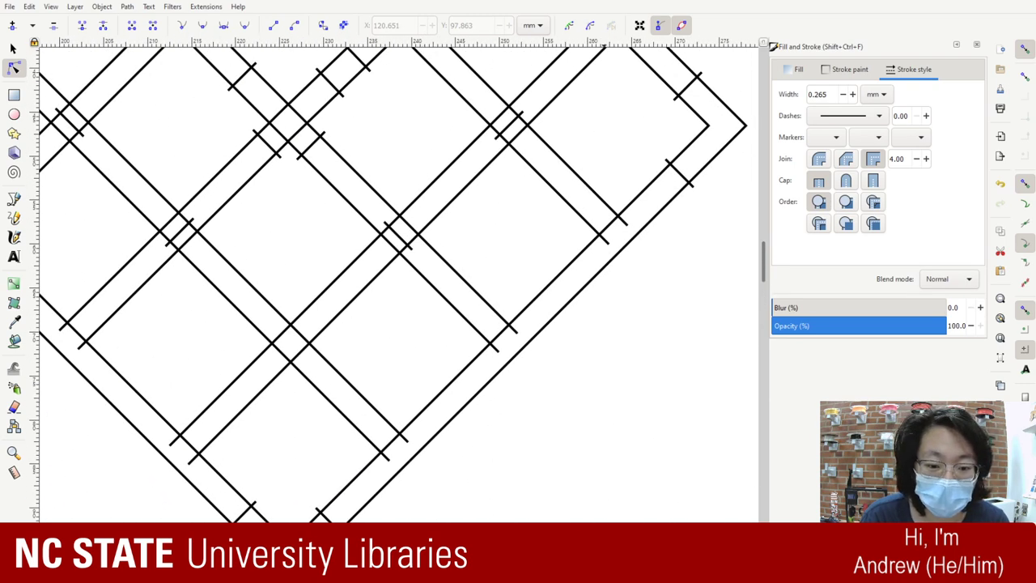
pyautogui.hscroll(-5, 518, 446)
pyautogui.scroll(6, 567, 421)
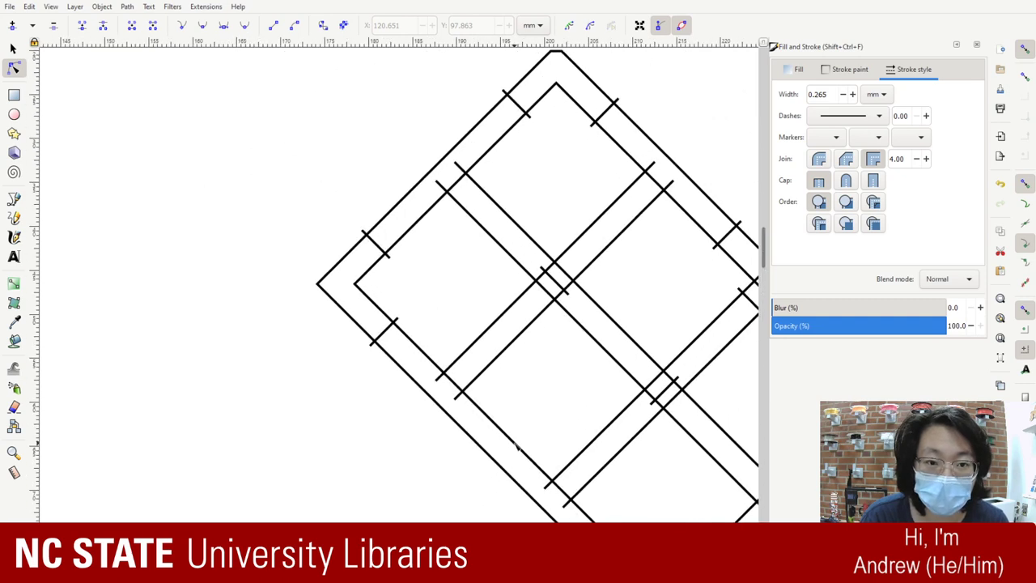
pyautogui.click(591, 129)
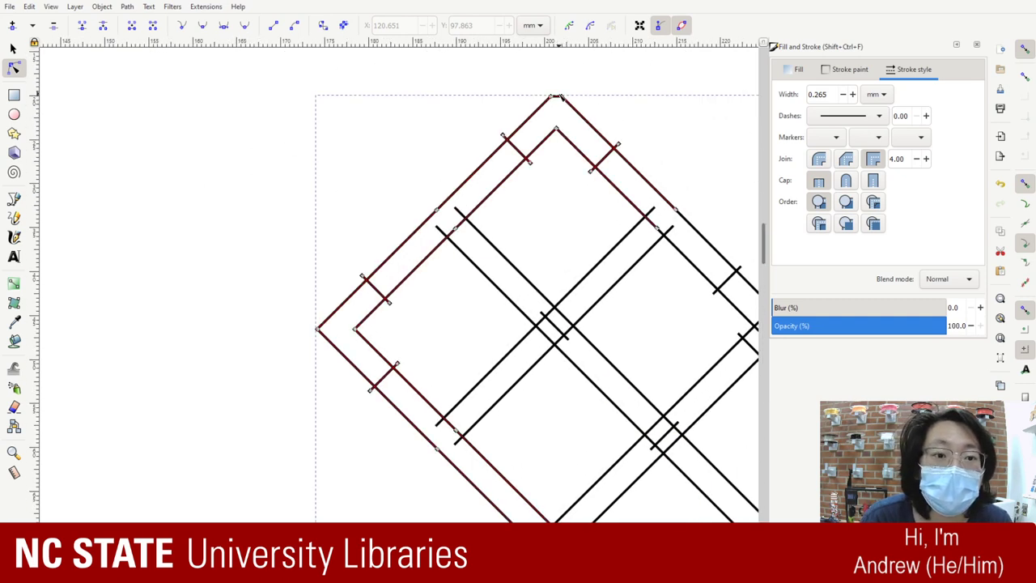
pyautogui.click(554, 87)
pyautogui.click(555, 99)
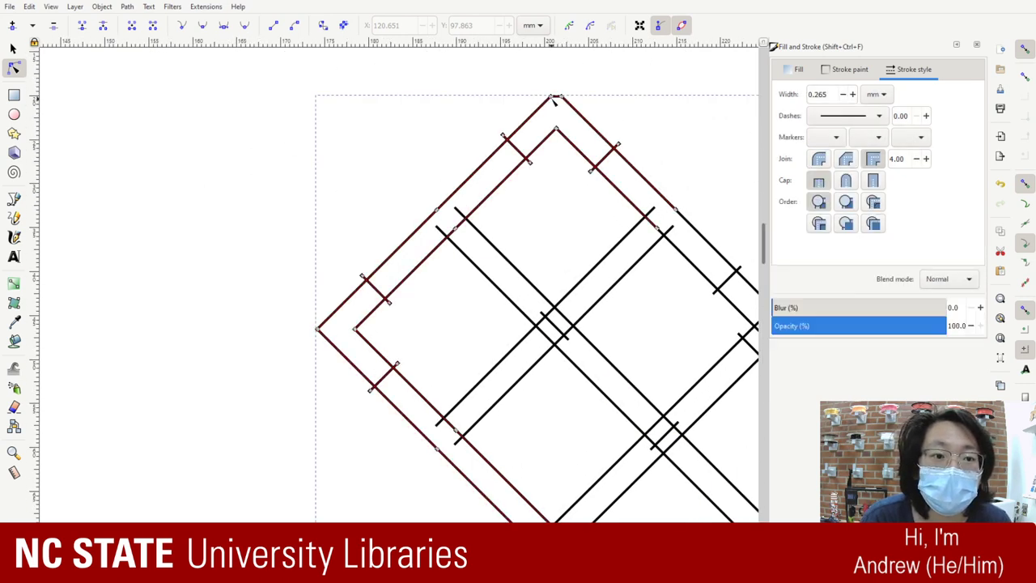
pyautogui.click(555, 97)
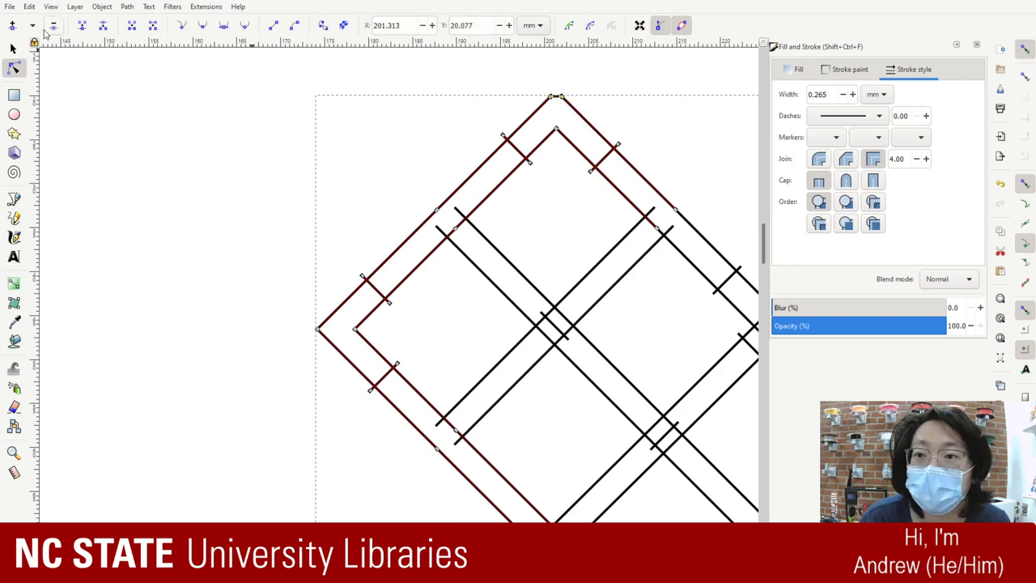
pyautogui.click(82, 25)
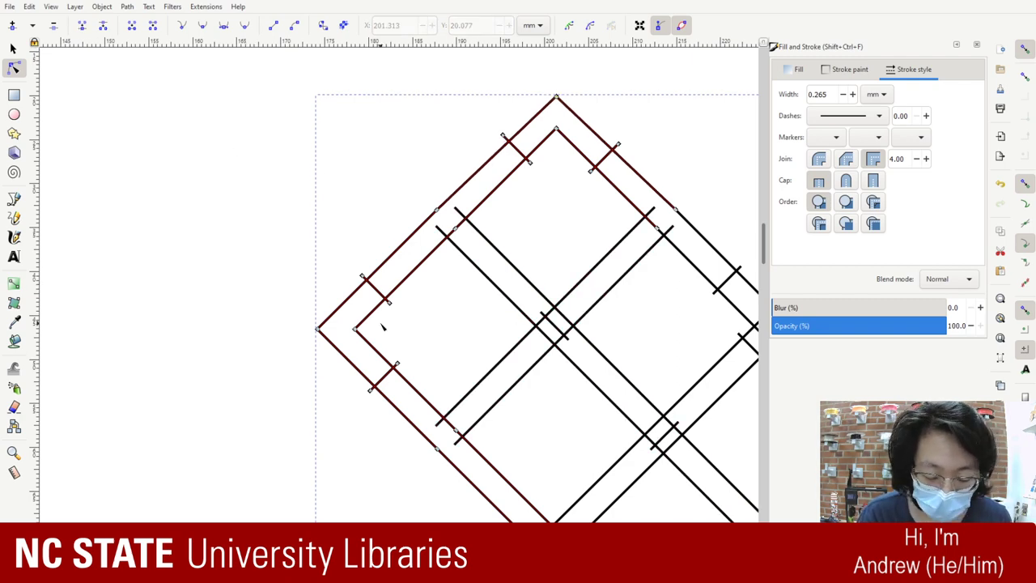
pyautogui.press('-')
pyautogui.press('-')
pyautogui.press('-')
pyautogui.press('-')
pyautogui.press('-')
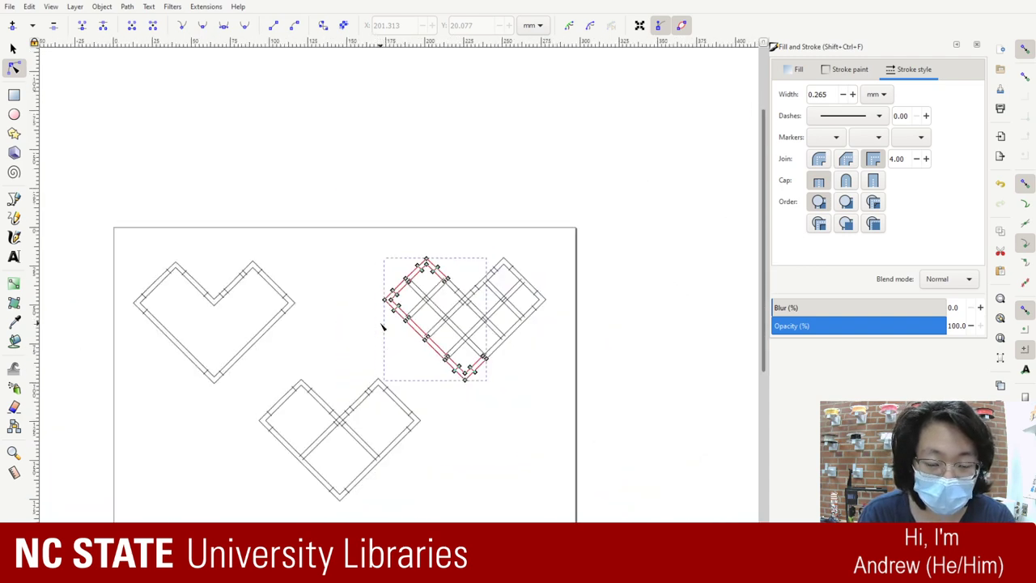
# - Clear the selection, recentre the page, and drag a selection box around all three hearts
pyautogui.click(523, 464)
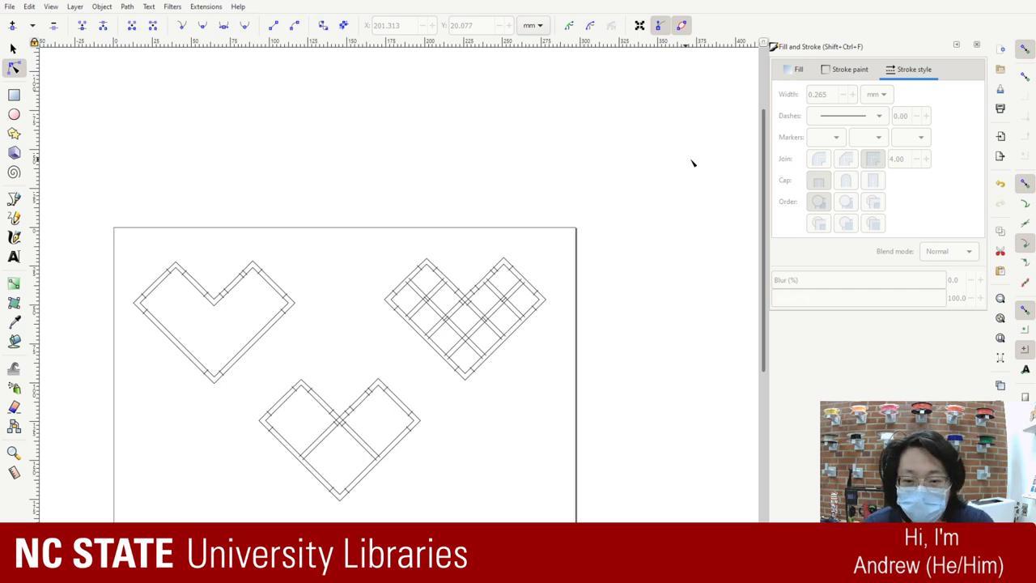
pyautogui.scroll(-1, 411, 372)
pyautogui.hscroll(-1, 412, 373)
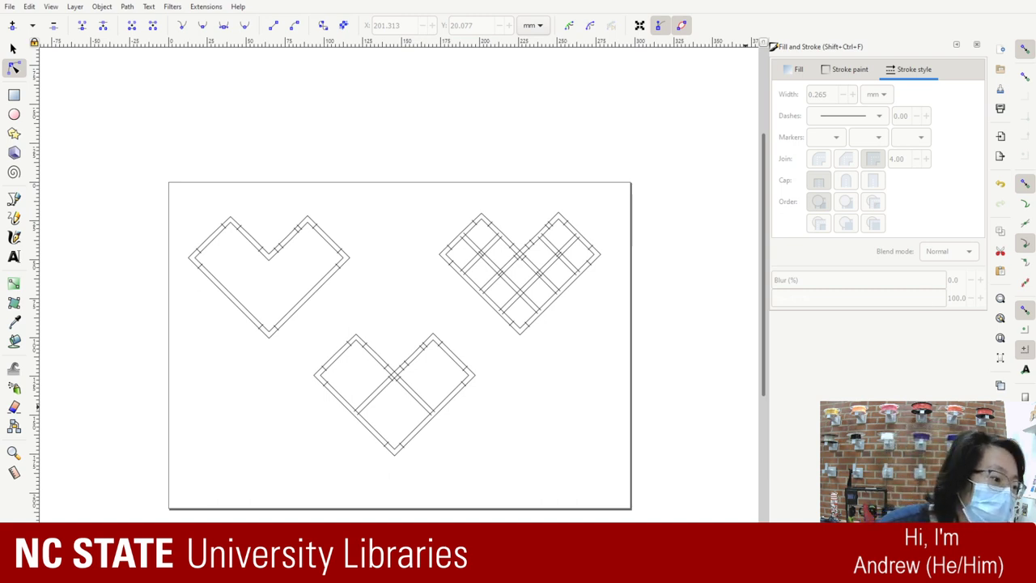
pyautogui.press('Escape')
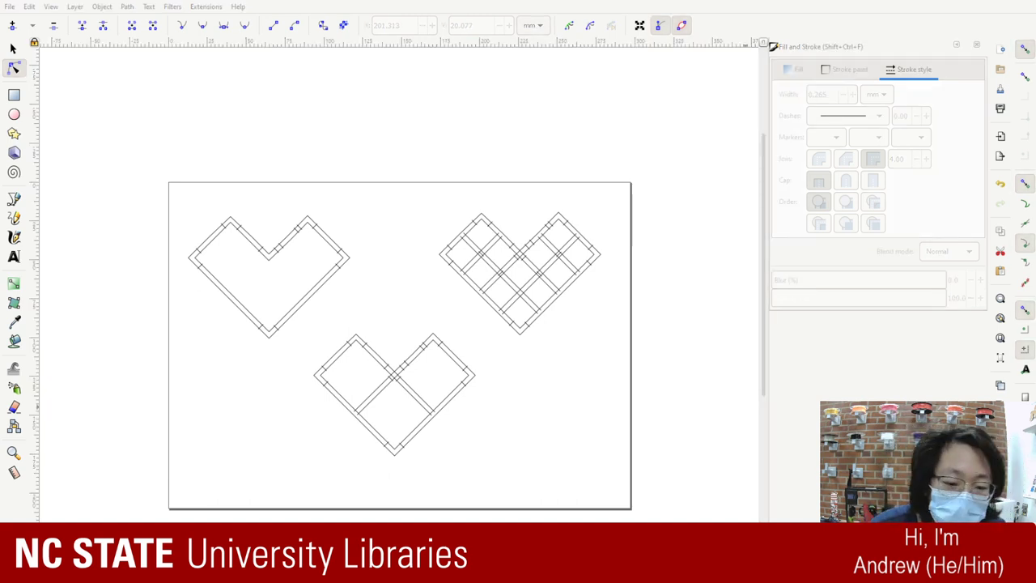
pyautogui.hotkey('ctrl', 'a')
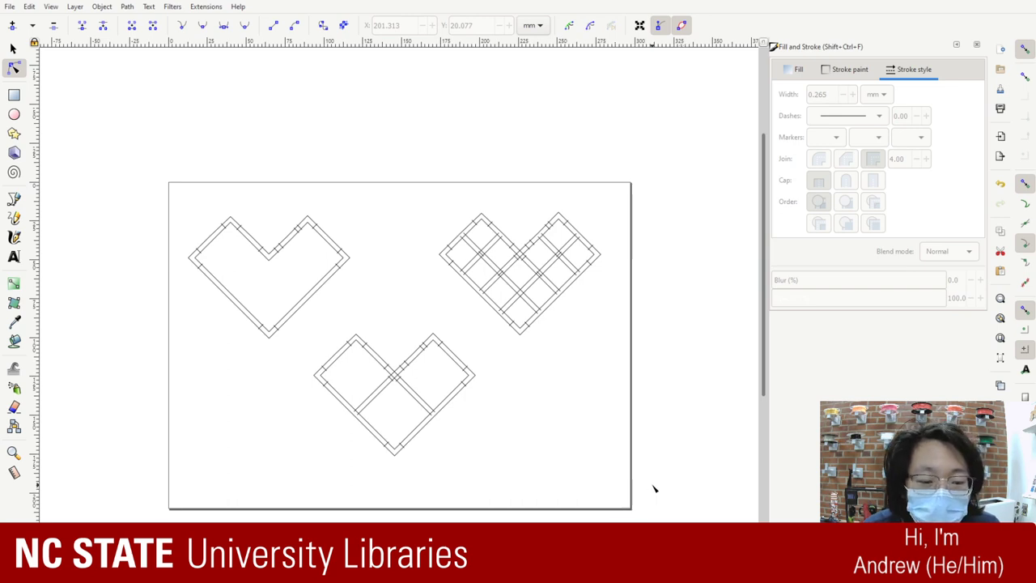
pyautogui.moveTo(653, 486)
pyautogui.mouseDown()
pyautogui.moveTo(159, 225)
pyautogui.moveTo(148, 177)
pyautogui.mouseUp()
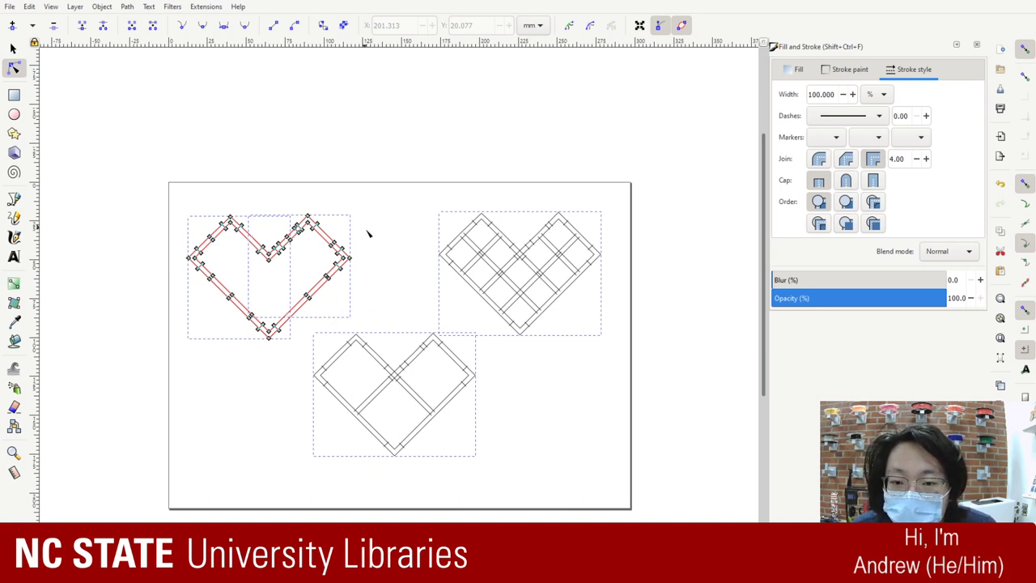
pyautogui.click(400, 377)
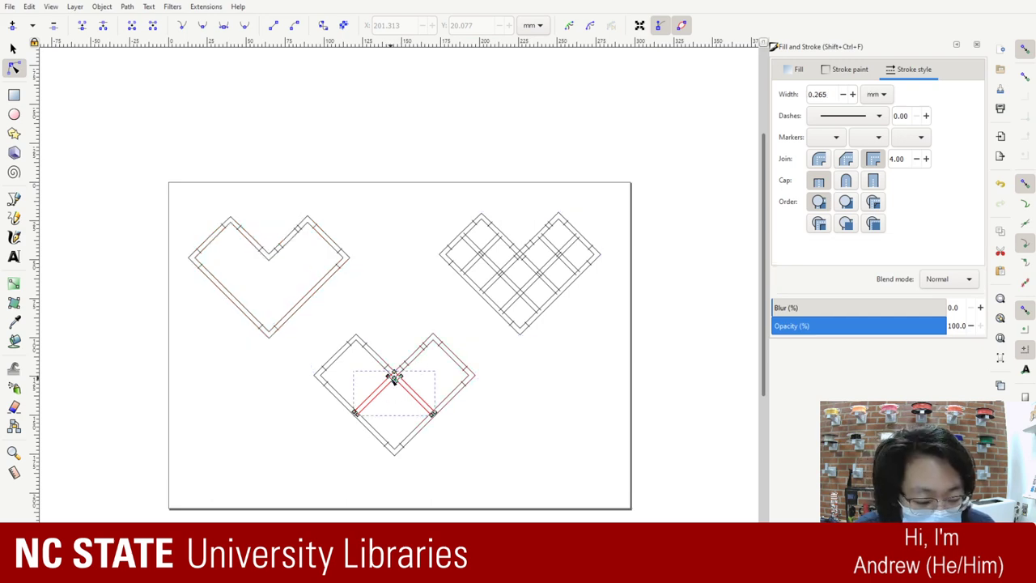
pyautogui.press('+')
pyautogui.press('+')
pyautogui.press('+')
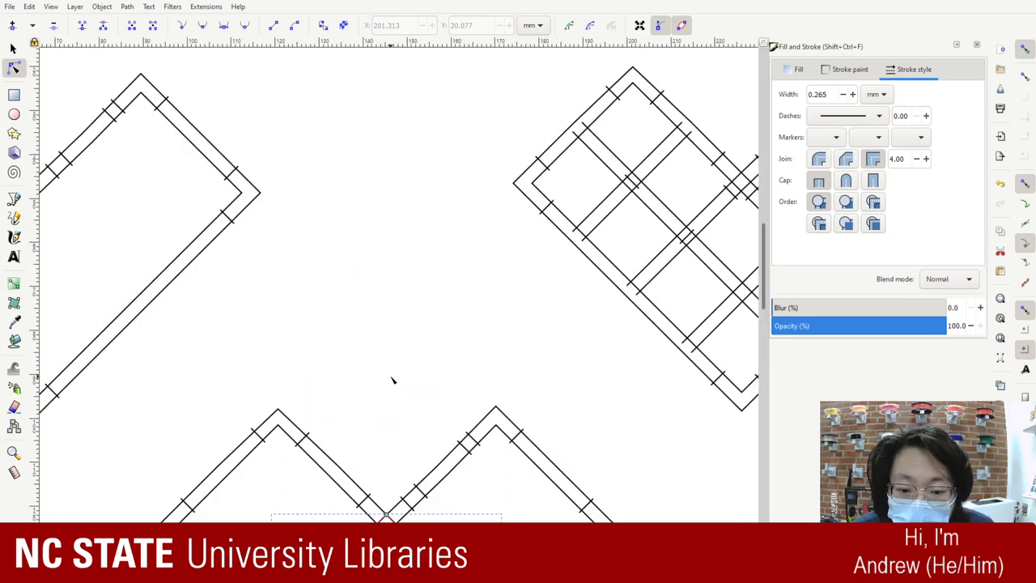
pyautogui.scroll(-3, 393, 381)
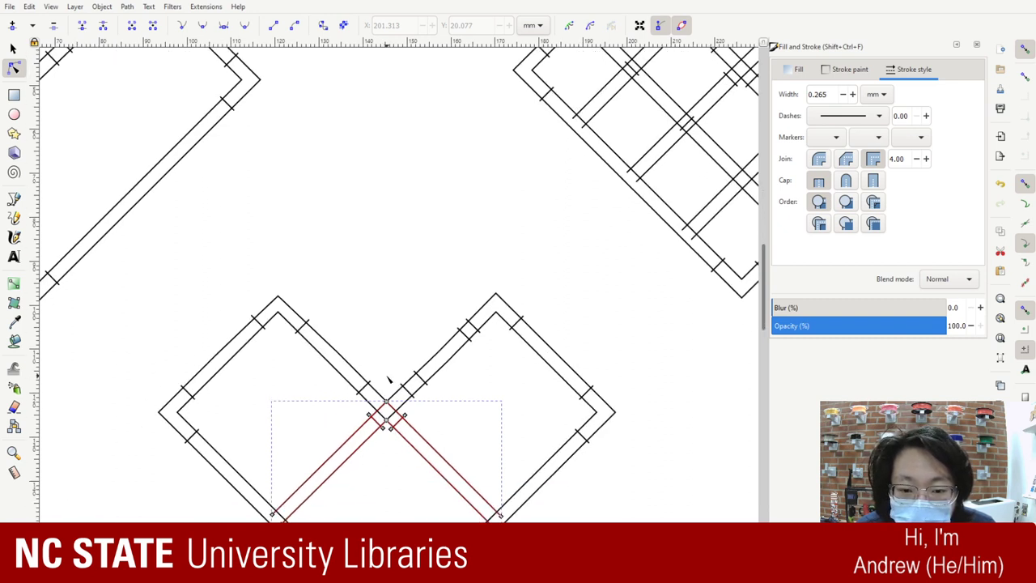
pyautogui.scroll(1, 389, 379)
pyautogui.scroll(6, 388, 378)
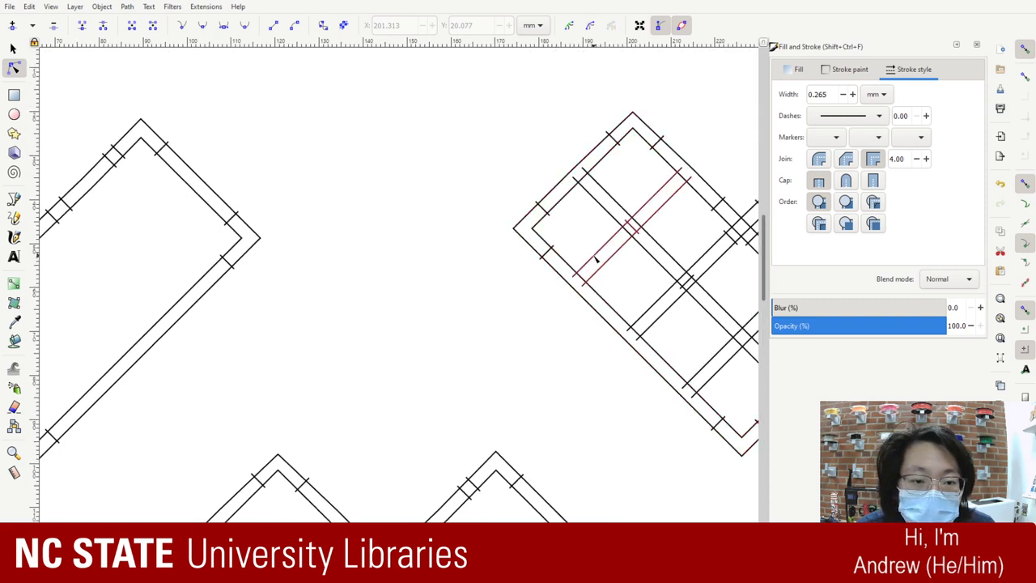
pyautogui.scroll(-4, 353, 338)
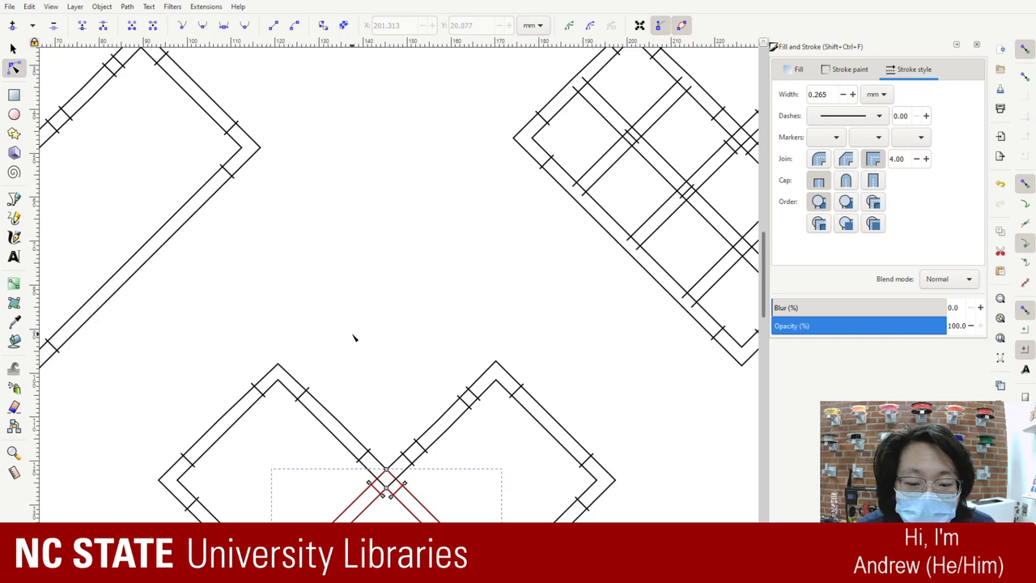
pyautogui.press('5')
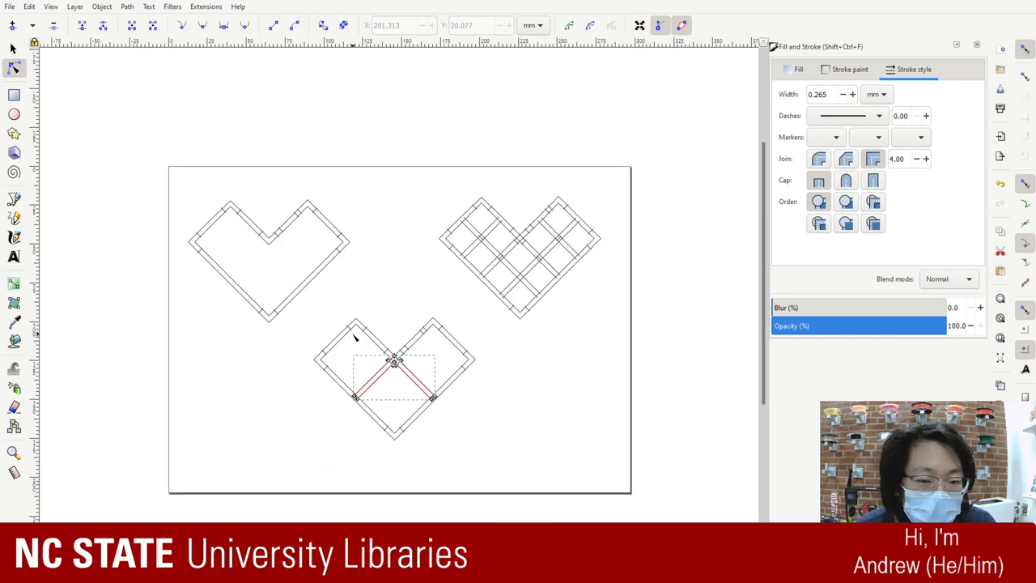
pyautogui.click(380, 290)
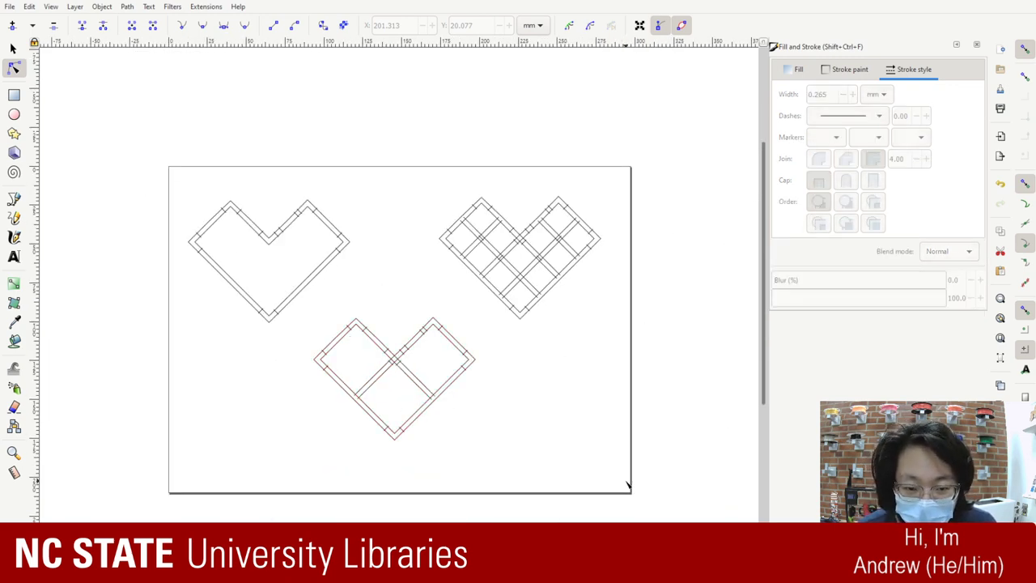
pyautogui.moveTo(627, 483)
pyautogui.mouseDown()
pyautogui.moveTo(122, 189)
pyautogui.moveTo(78, 141)
pyautogui.mouseUp()
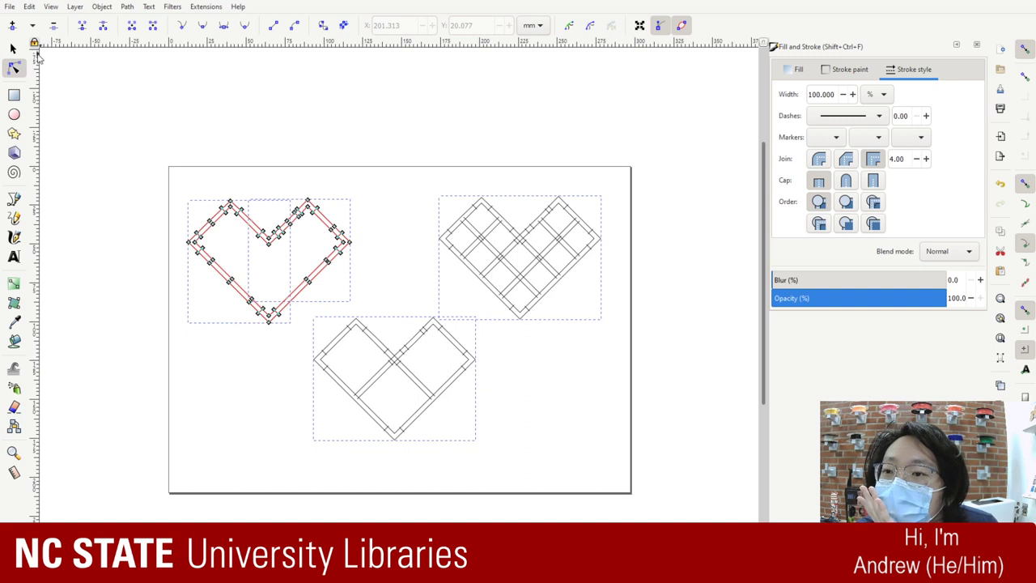
pyautogui.click(216, 9)
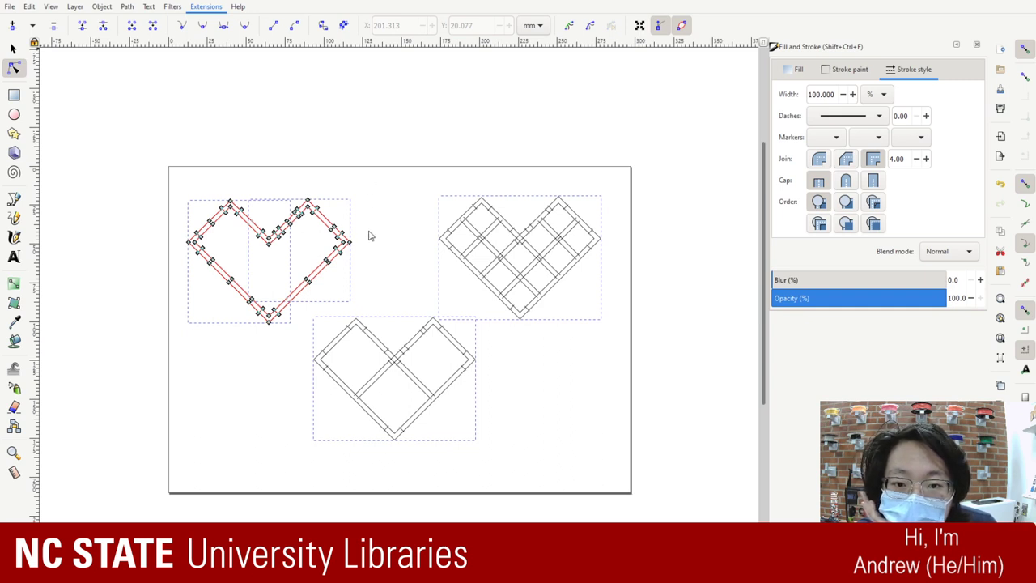
pyautogui.click(537, 286)
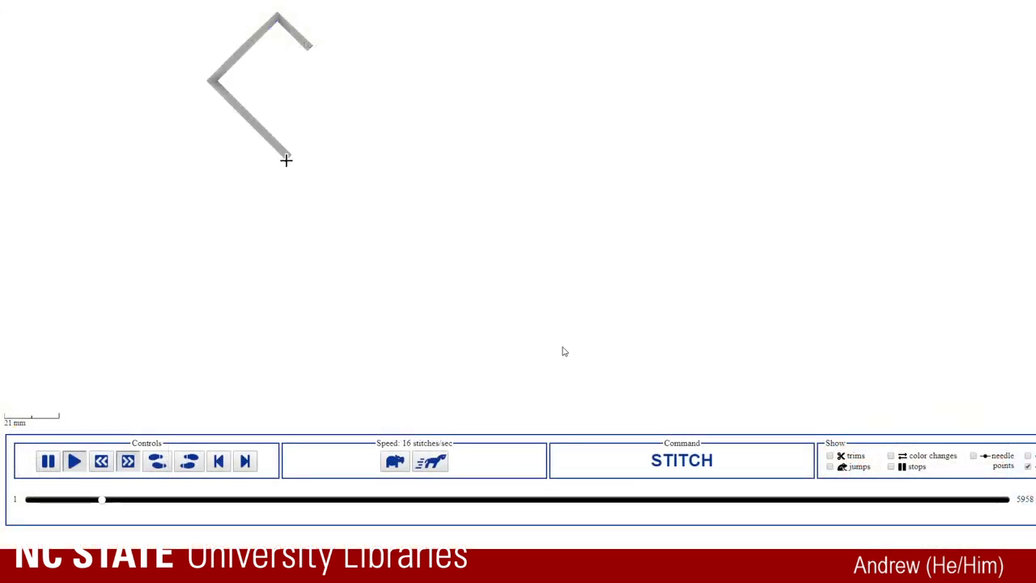
# - Run the stitch simulation, speeding it up and down, and pause it at 512 stitches/sec
pyautogui.moveTo(250, 386); pyautogui.dragTo(237, 451)
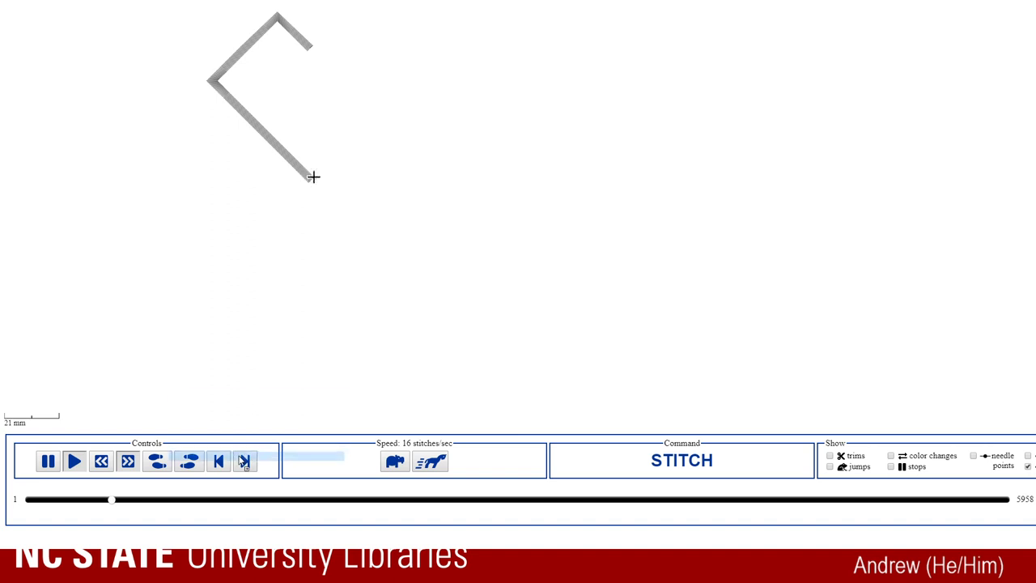
pyautogui.click(235, 450)
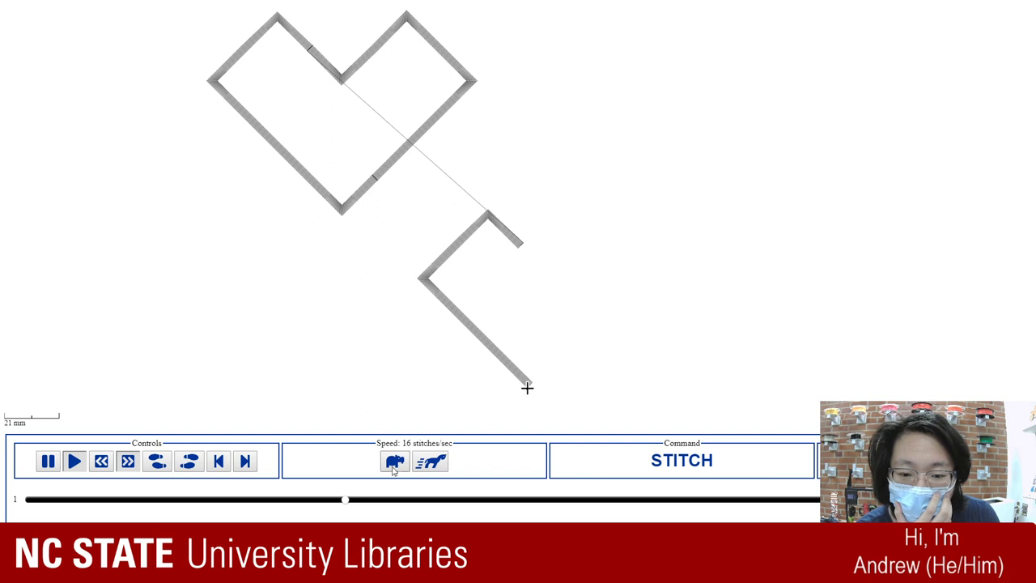
pyautogui.click(430, 461)
pyautogui.click(431, 462)
pyautogui.click(431, 461)
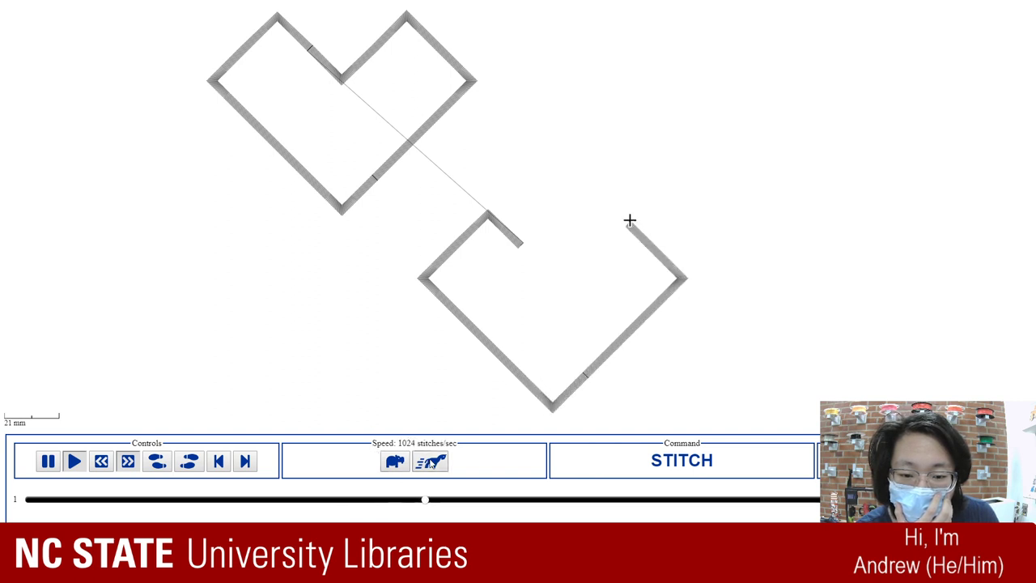
pyautogui.click(395, 463)
pyautogui.click(395, 463)
pyautogui.click(395, 463)
pyautogui.click(395, 463)
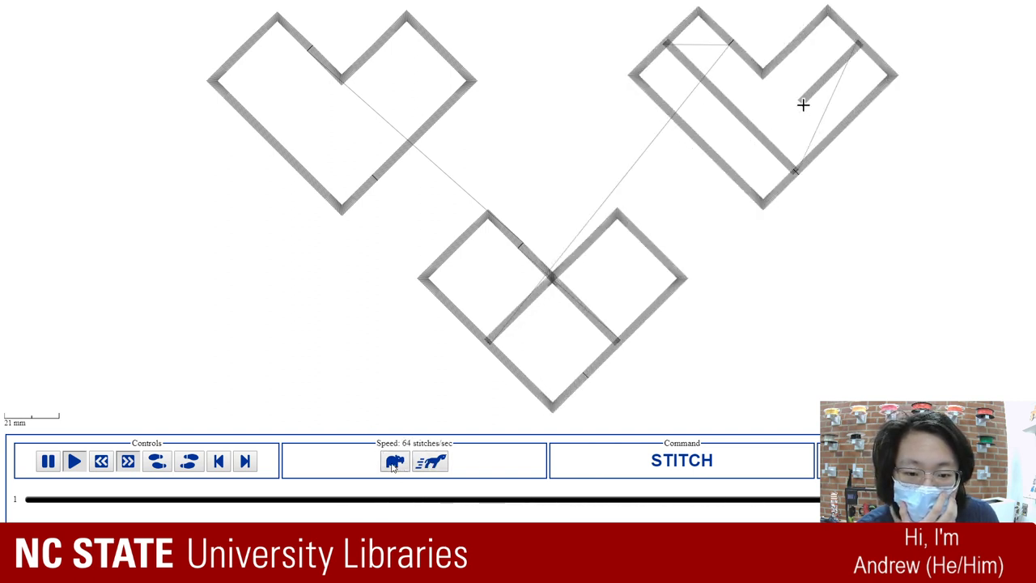
pyautogui.click(396, 463)
pyautogui.click(395, 463)
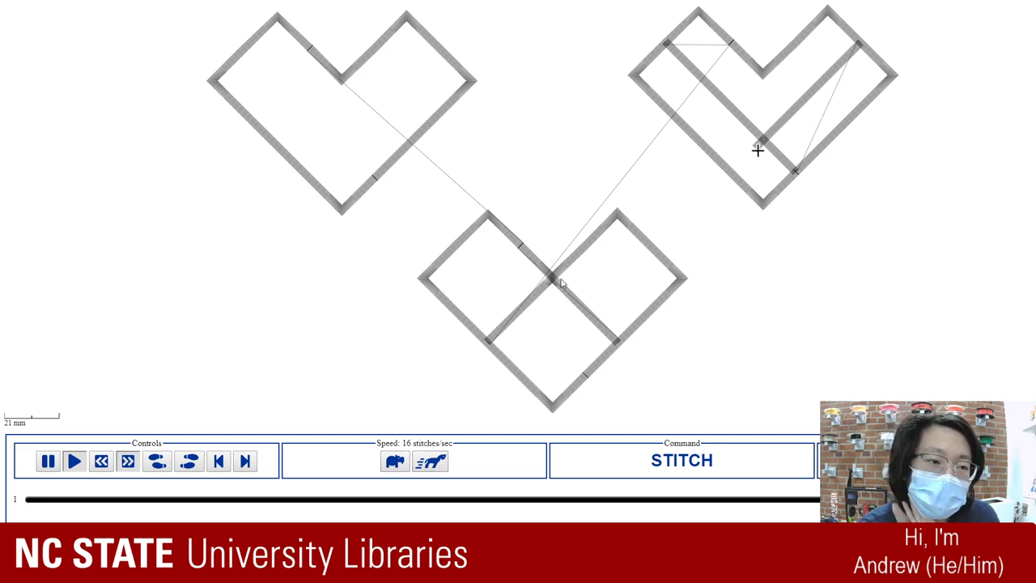
pyautogui.click(431, 461)
pyautogui.click(431, 461)
pyautogui.click(431, 462)
pyautogui.click(431, 461)
pyautogui.click(431, 462)
pyautogui.press('space')
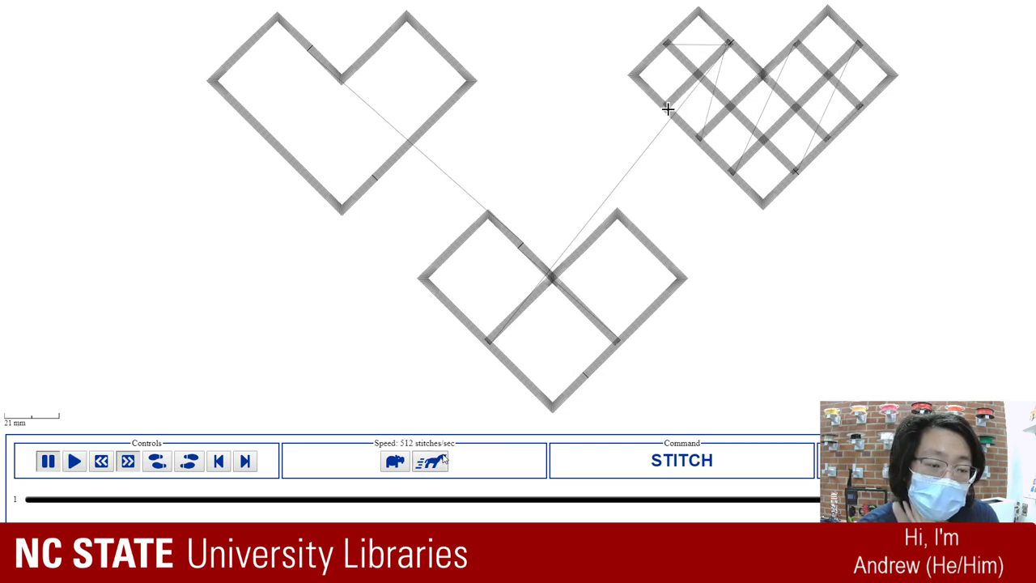
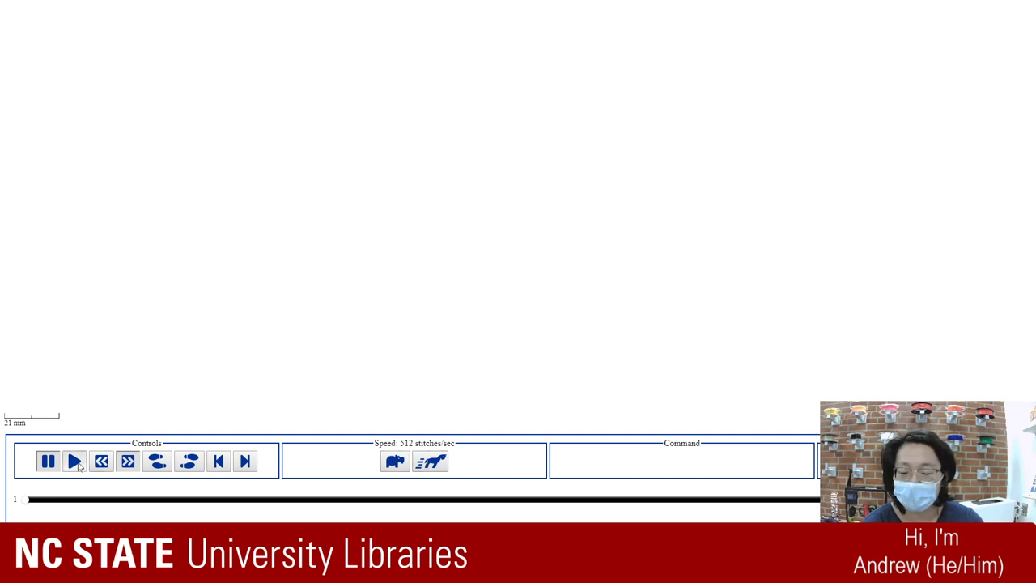
# - Start the stitch simulation and slow playback down to 1 stitch/sec
pyautogui.click(74, 461)
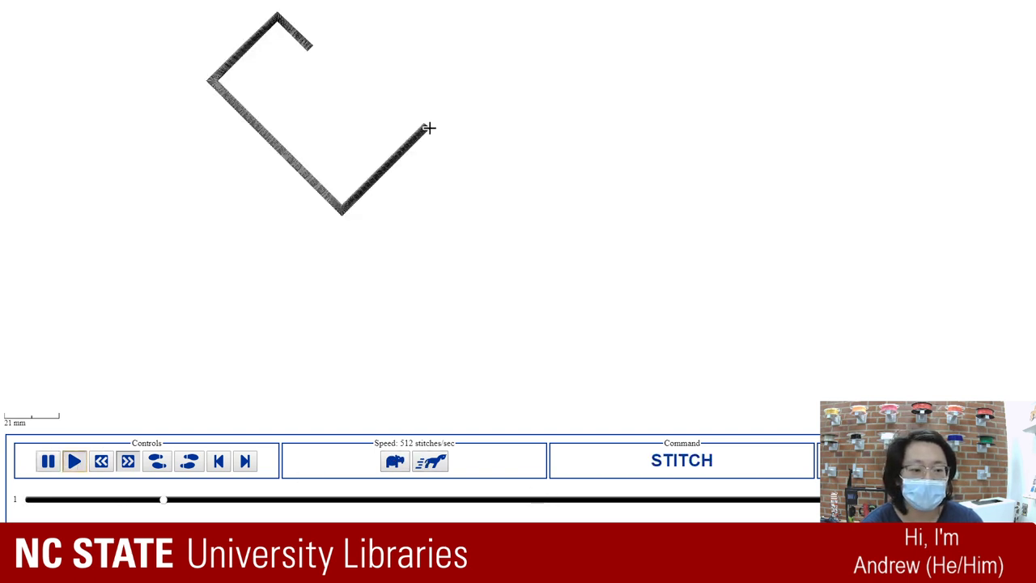
pyautogui.click(395, 462)
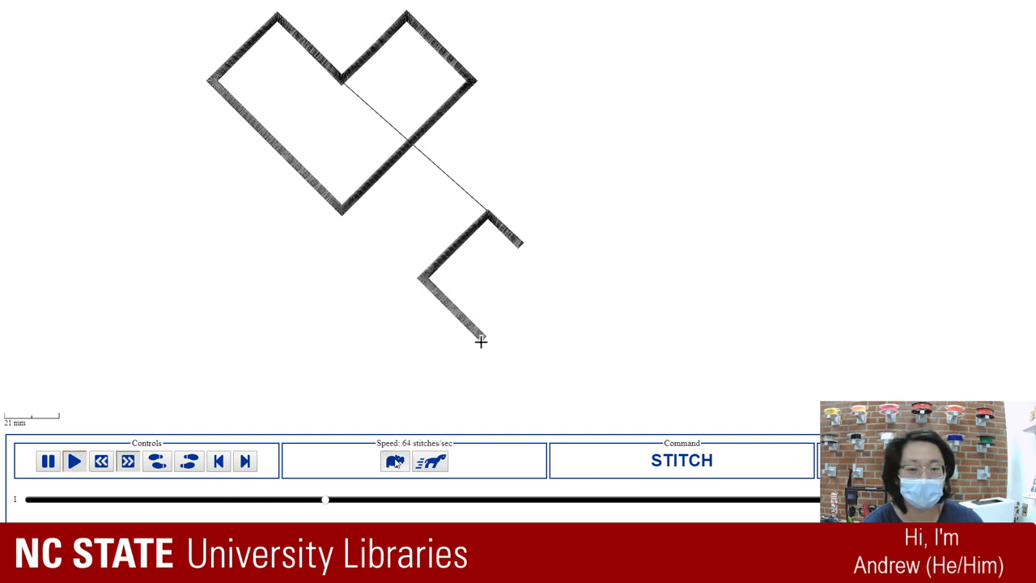
pyautogui.click(395, 461)
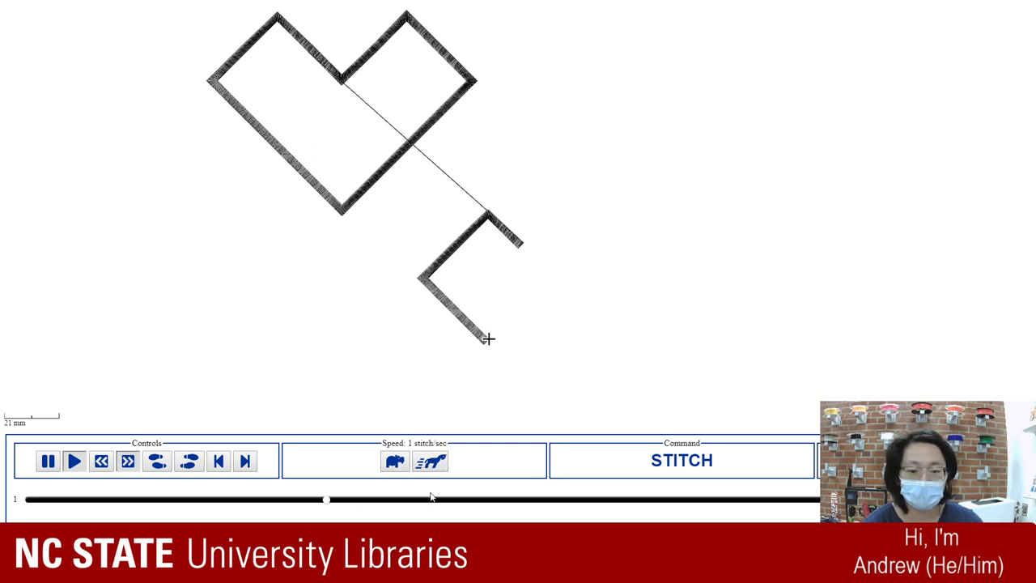
# - Double the playback speed repeatedly, climbing from 2 up to 256 stitches/sec
pyautogui.click(430, 461)
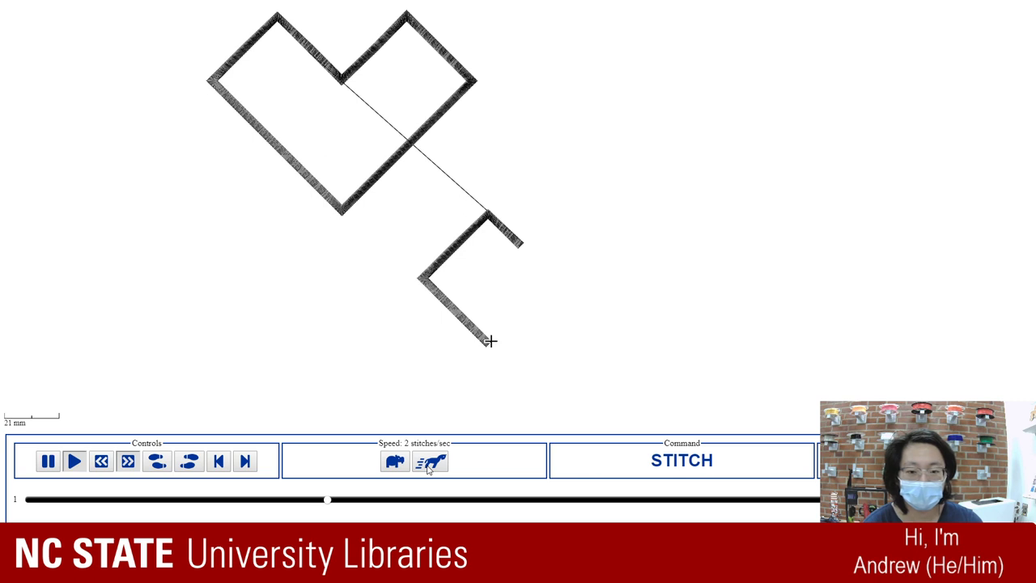
pyautogui.click(429, 467)
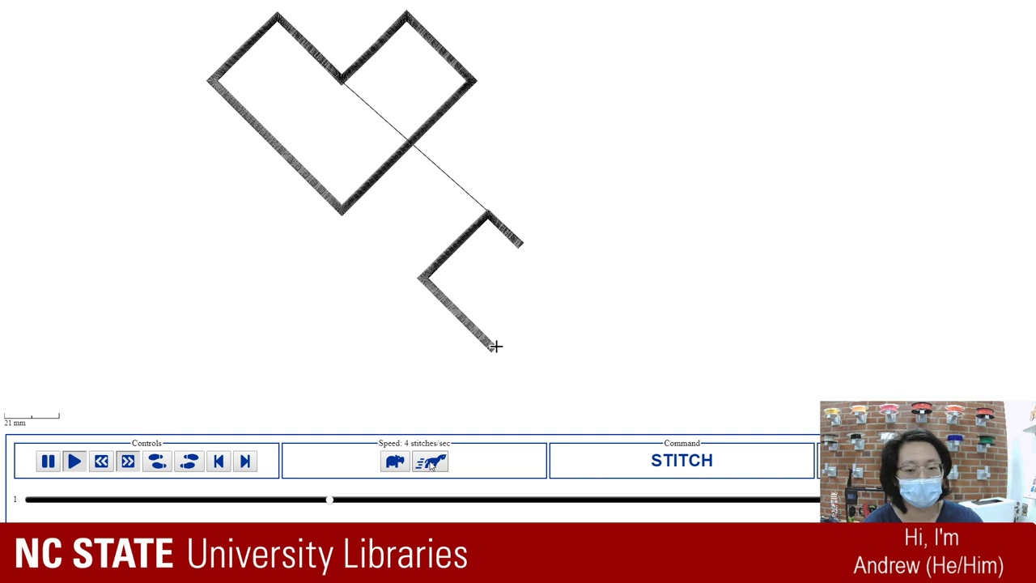
pyautogui.click(430, 463)
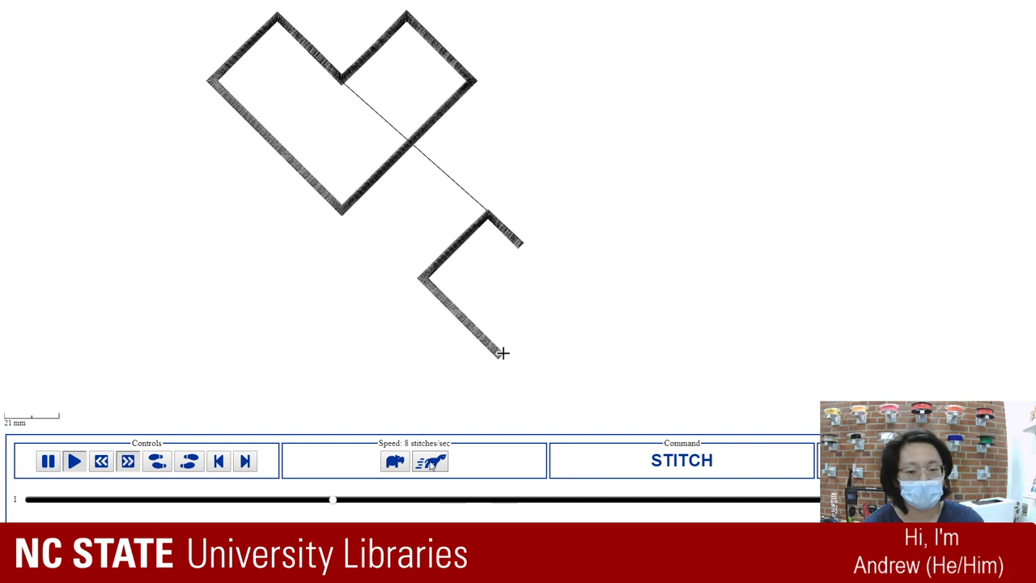
pyautogui.click(431, 463)
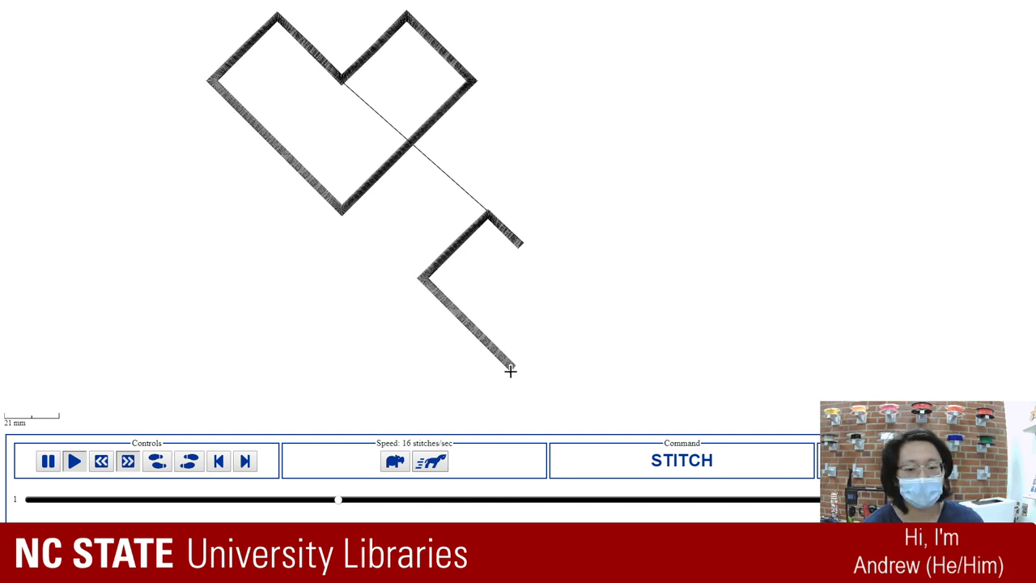
pyautogui.press('Up')
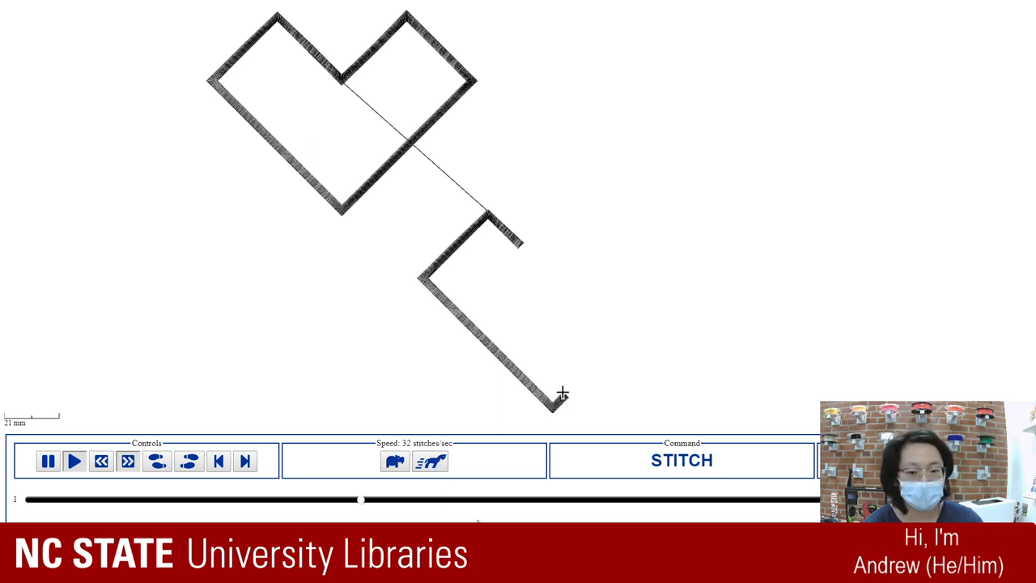
pyautogui.click(432, 469)
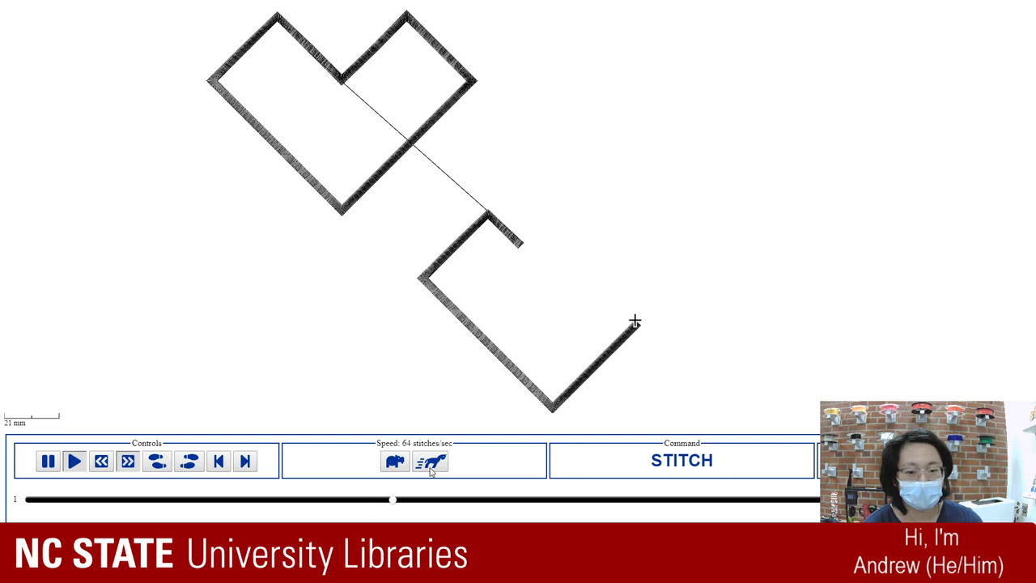
pyautogui.click(431, 470)
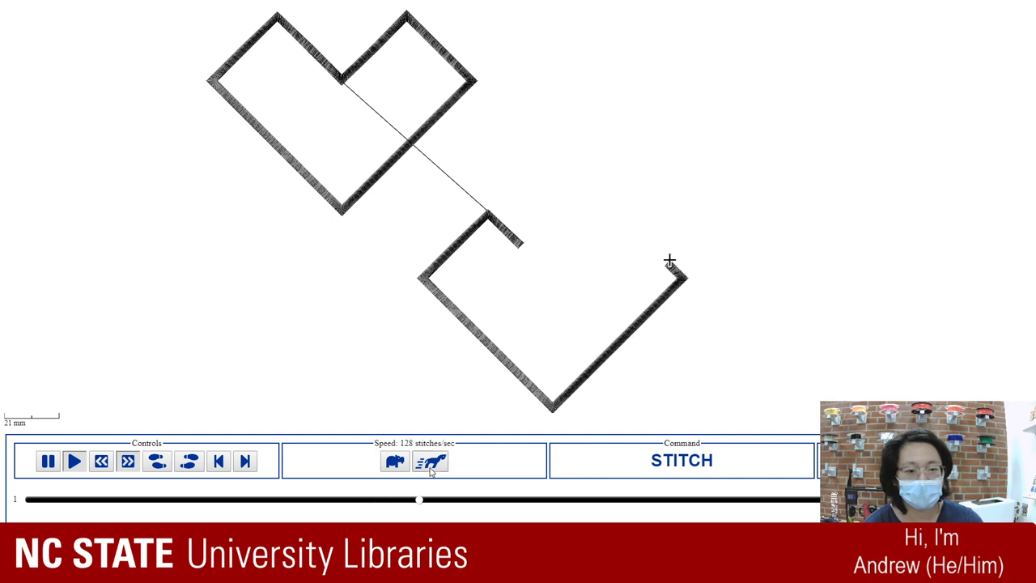
pyautogui.click(431, 470)
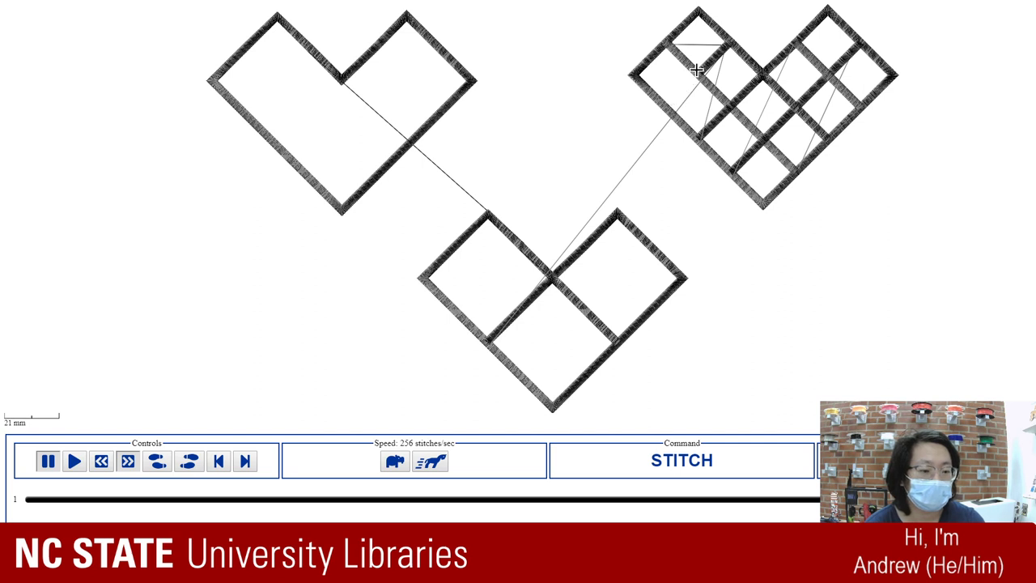
# - Step the simulation back to an earlier grid-heart stitch, then forward again
pyautogui.press('Left')
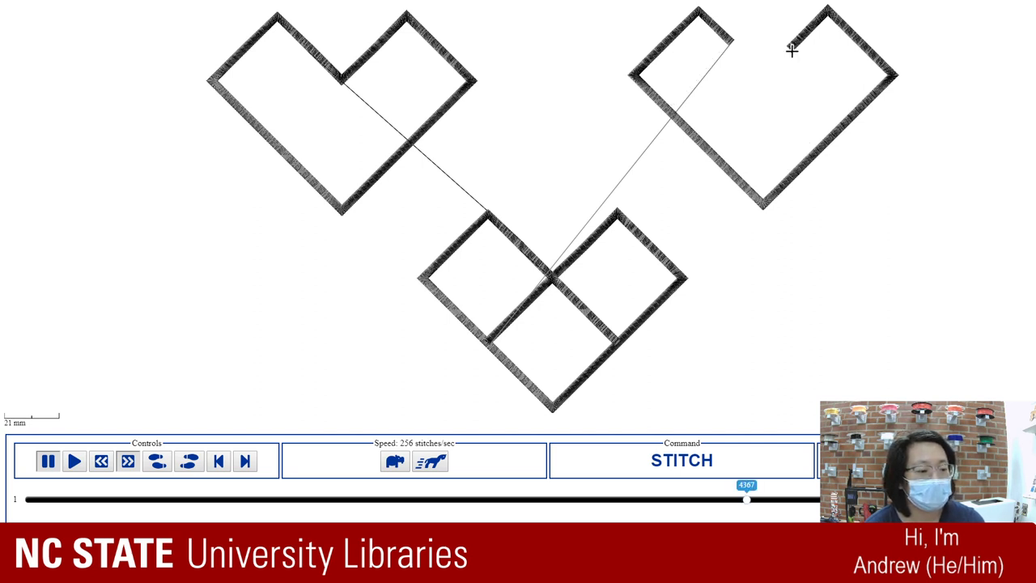
pyautogui.press('Right')
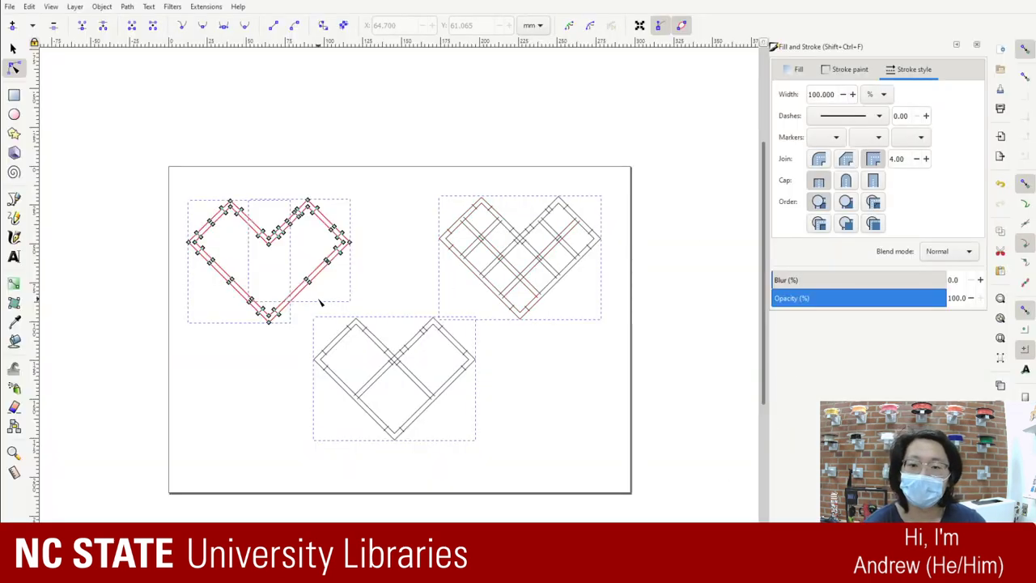
# - Select all three hearts with the Node tool, then the bottom heart alone, to inspect their nodes
pyautogui.click(620, 484)
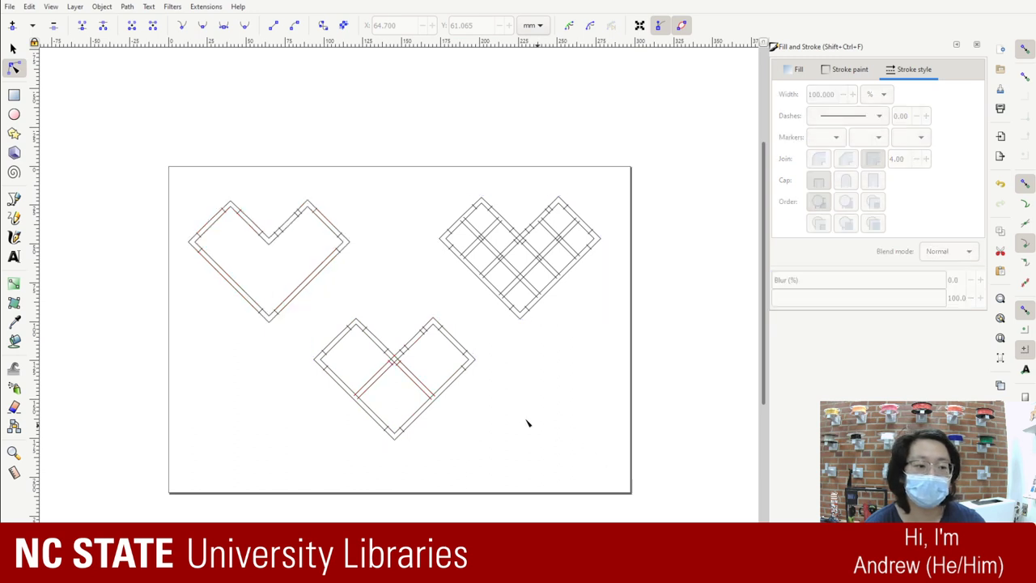
pyautogui.moveTo(613, 477); pyautogui.dragTo(113, 126)
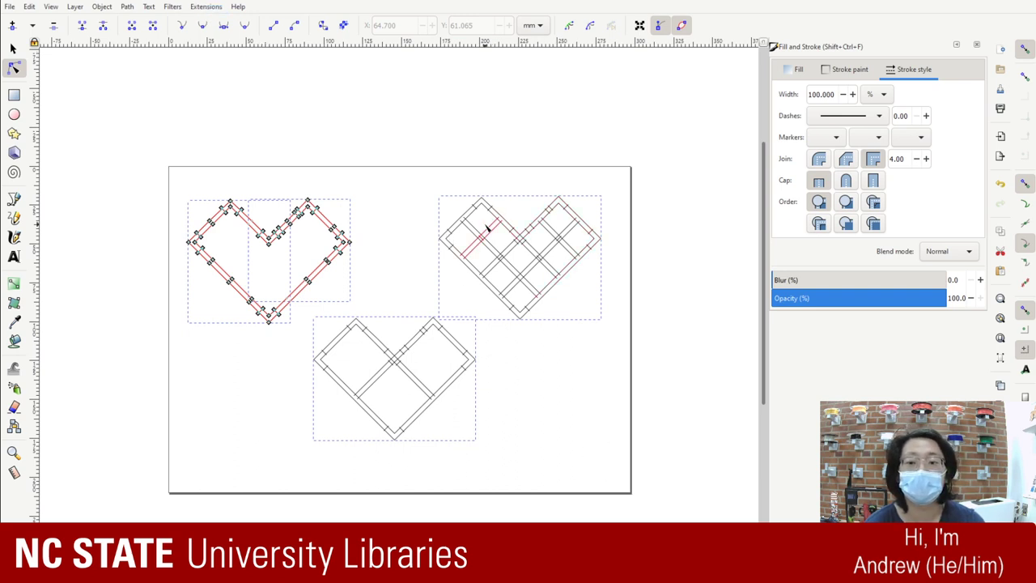
pyautogui.click(488, 432)
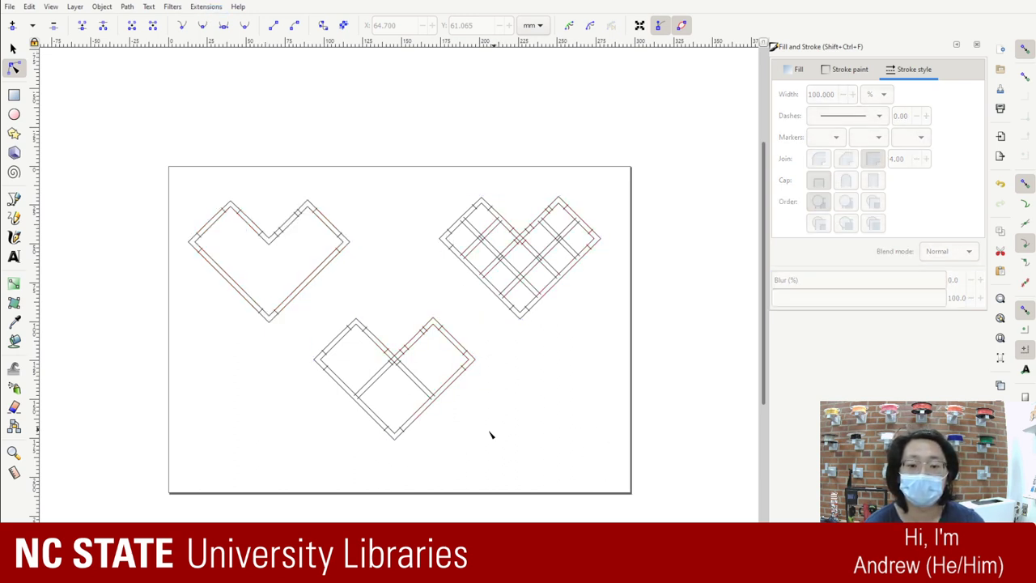
pyautogui.moveTo(506, 447)
pyautogui.mouseDown()
pyautogui.moveTo(390, 360)
pyautogui.moveTo(285, 308)
pyautogui.mouseUp()
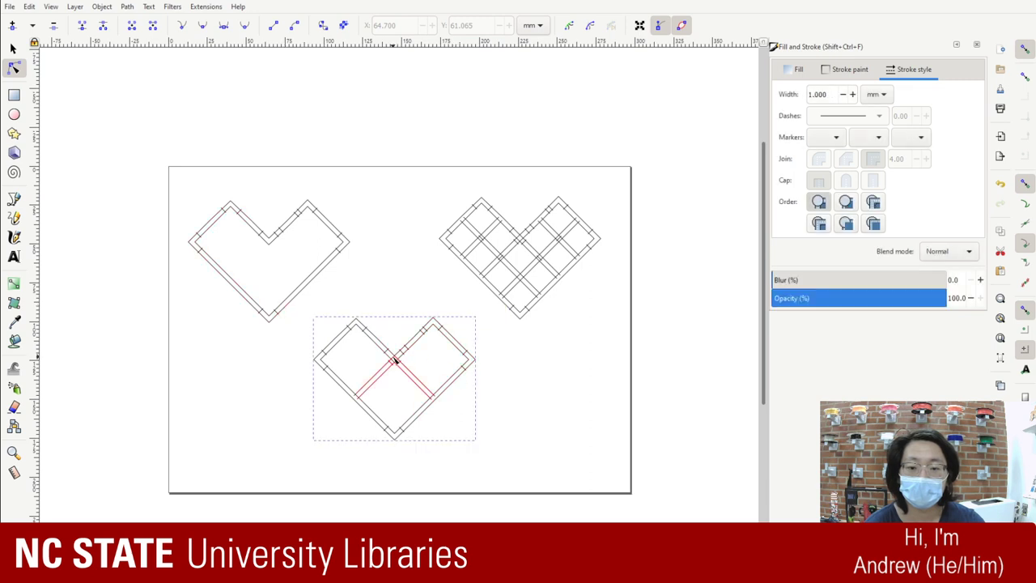
pyautogui.moveTo(394, 357)
pyautogui.mouseDown()
pyautogui.moveTo(207, 318)
pyautogui.moveTo(499, 426)
pyautogui.moveTo(395, 360)
pyautogui.mouseUp()
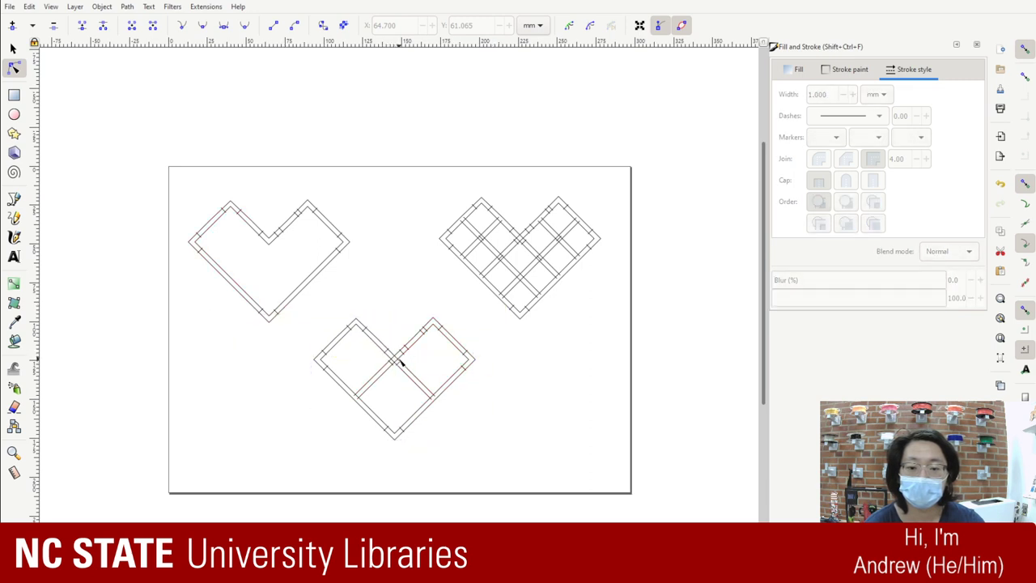
pyautogui.moveTo(531, 448); pyautogui.dragTo(312, 315)
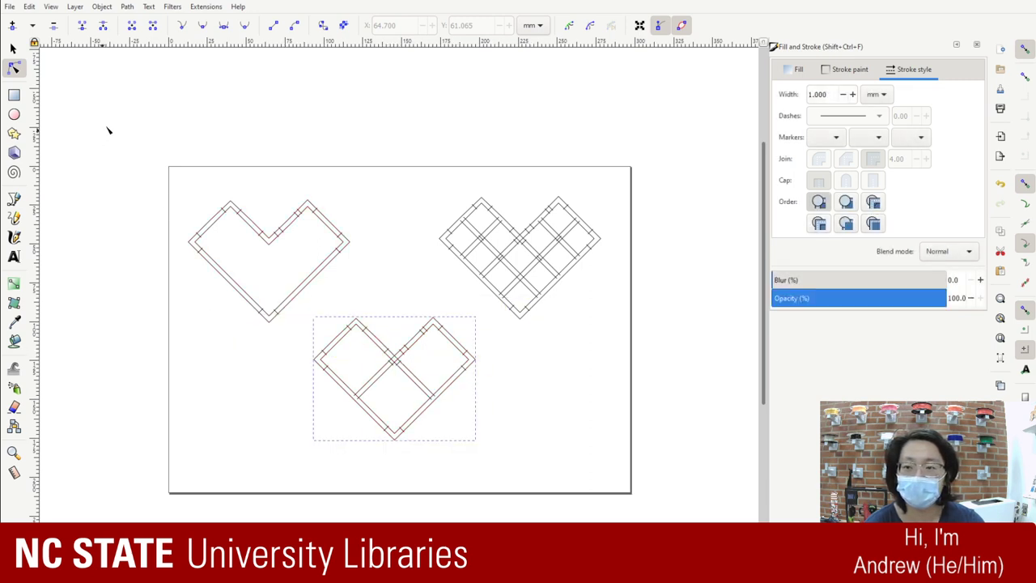
# - Move the bottom, lattice and plain hearts off the page to above it
pyautogui.click(12, 48)
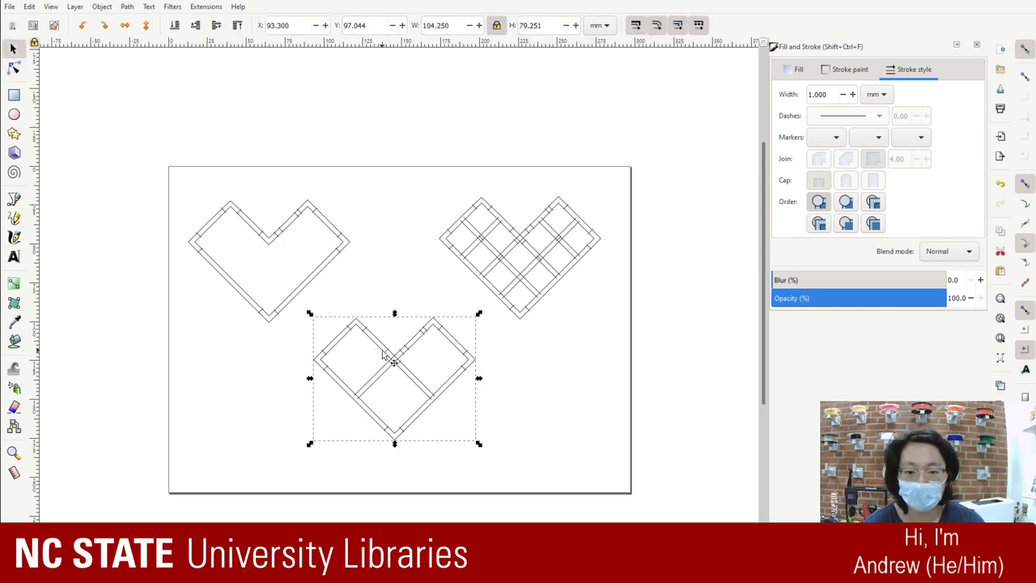
pyautogui.moveTo(389, 357); pyautogui.dragTo(119, 133)
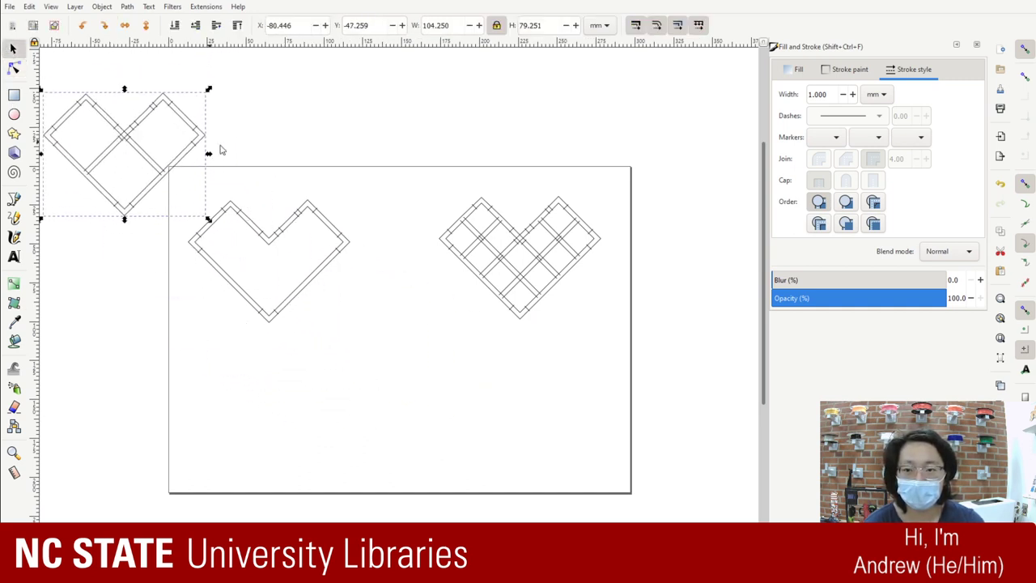
pyautogui.moveTo(650, 360); pyautogui.dragTo(407, 182)
pyautogui.moveTo(520, 235); pyautogui.dragTo(494, 84)
pyautogui.moveTo(402, 346); pyautogui.dragTo(150, 192)
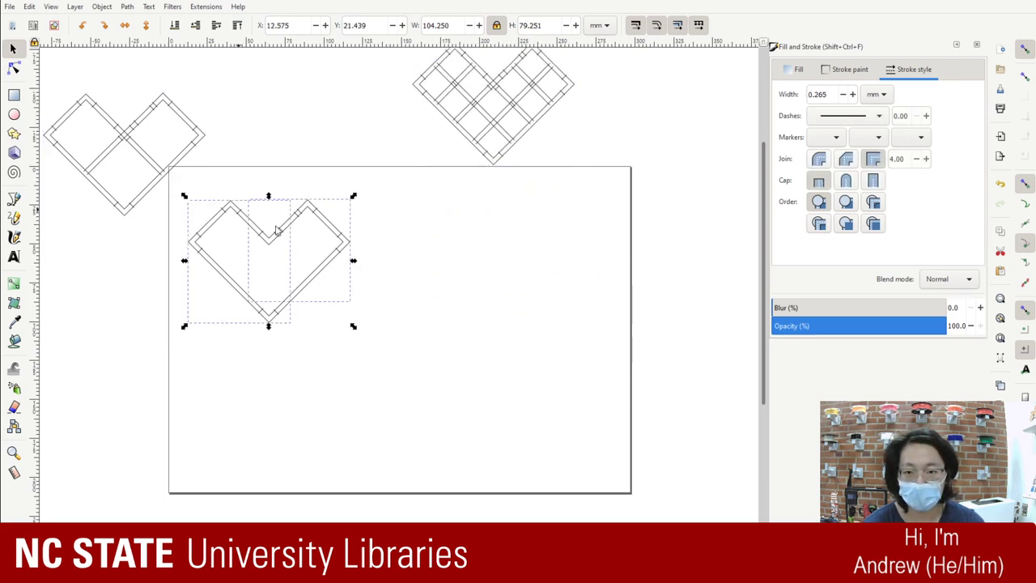
pyautogui.moveTo(282, 251); pyautogui.dragTo(327, 118)
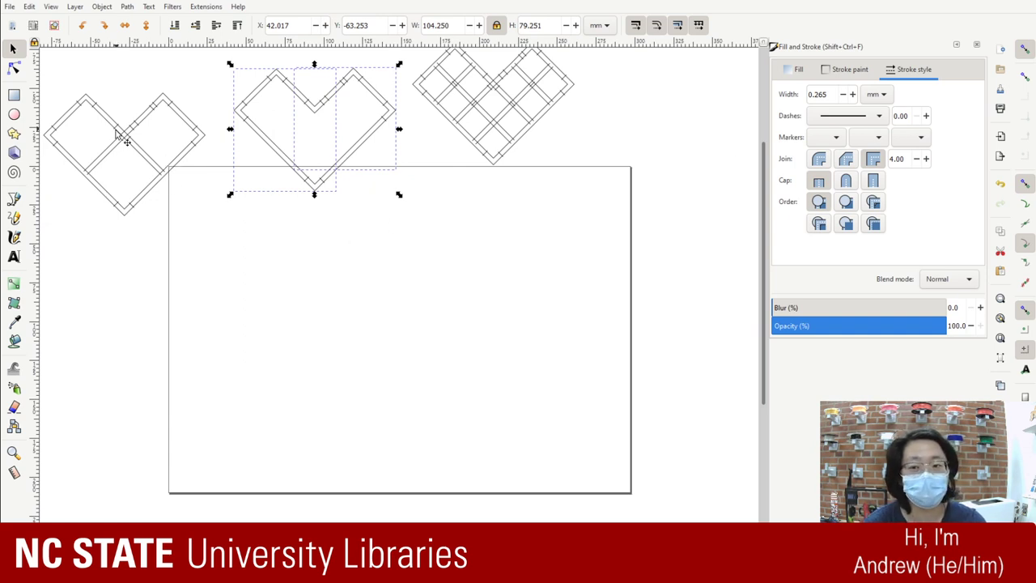
# - Place the plain heart between the other two, snap its halves together and group them
pyautogui.click(127, 140)
pyautogui.moveTo(127, 139)
pyautogui.mouseDown()
pyautogui.moveTo(142, 96)
pyautogui.moveTo(133, 84)
pyautogui.mouseUp()
pyautogui.click(313, 101)
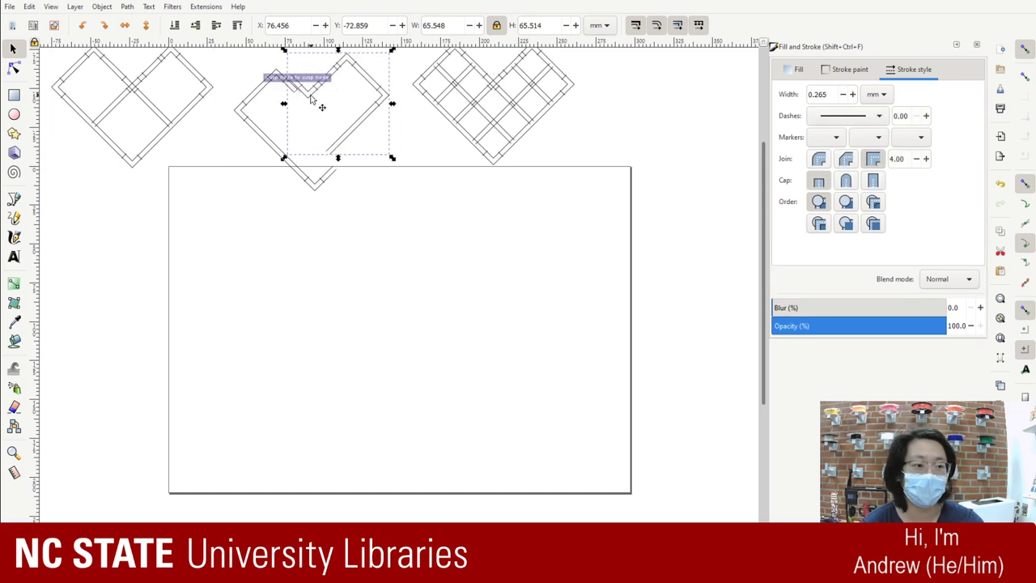
pyautogui.moveTo(311, 98); pyautogui.dragTo(335, 162)
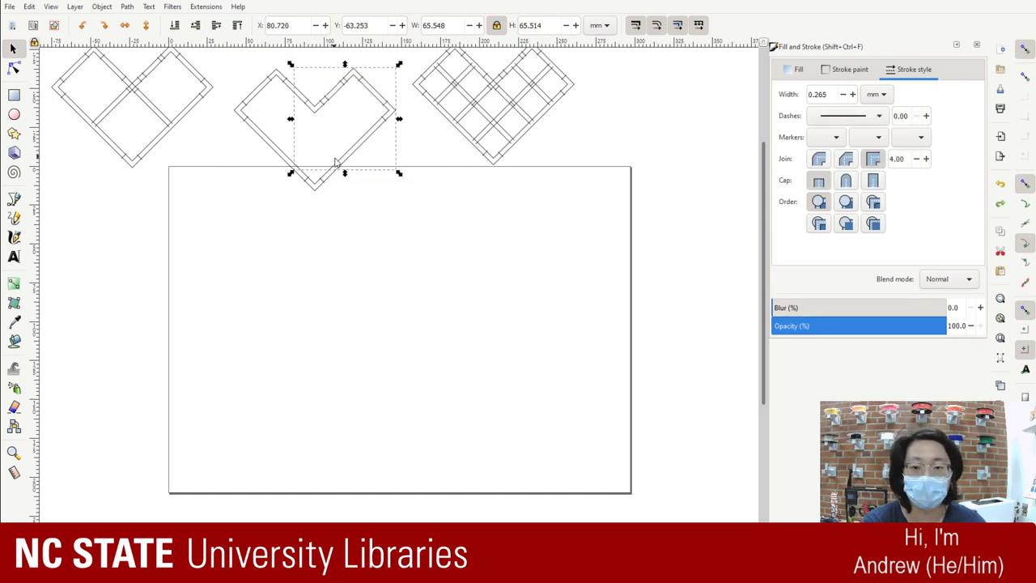
pyautogui.click(414, 199)
pyautogui.moveTo(415, 202); pyautogui.dragTo(231, 62)
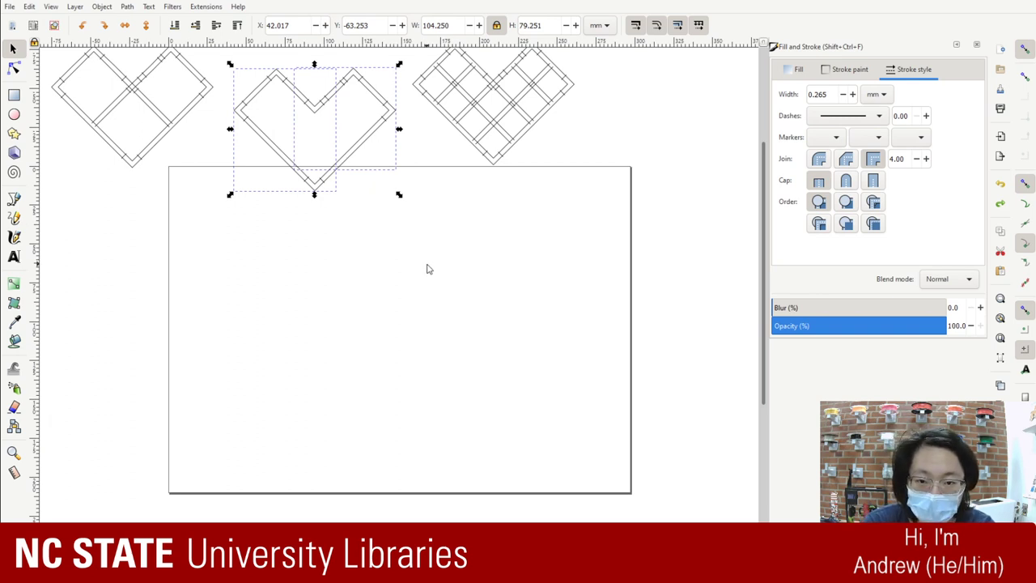
pyautogui.hotkey('ctrl', 'g')
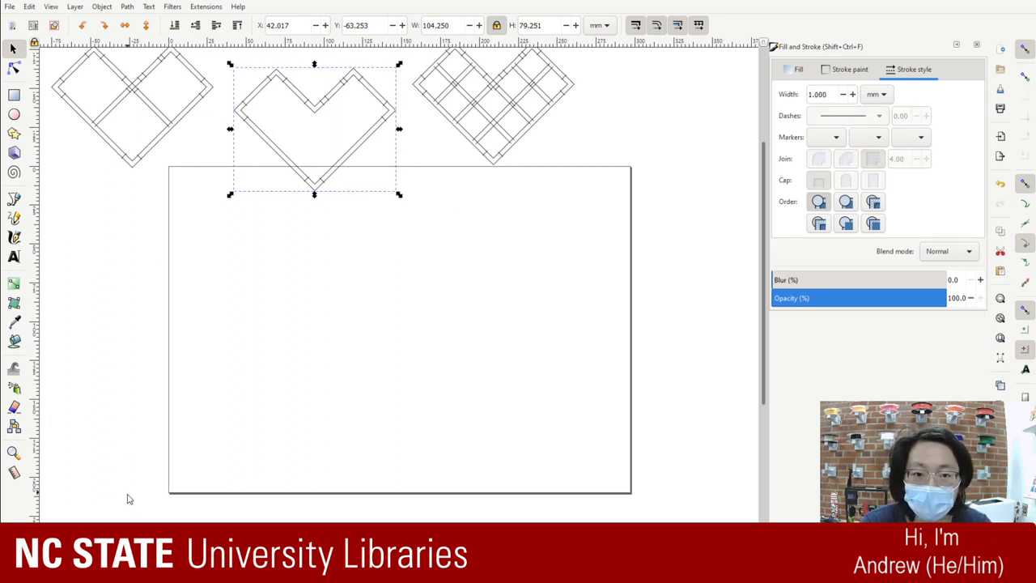
# - Select the lattice heart on the right
pyautogui.click(607, 162)
pyautogui.moveTo(597, 194); pyautogui.dragTo(416, 189)
pyautogui.scroll(5, 444, 97)
pyautogui.moveTo(636, 368); pyautogui.dragTo(406, 205)
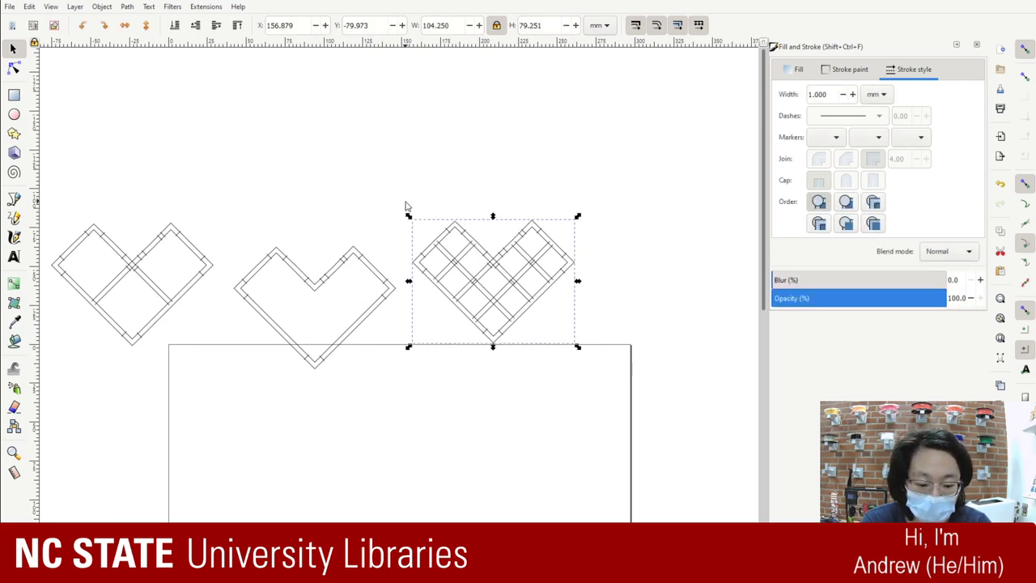
# - Move the left heart up and to the right, then check all three hearts together
pyautogui.click(146, 357)
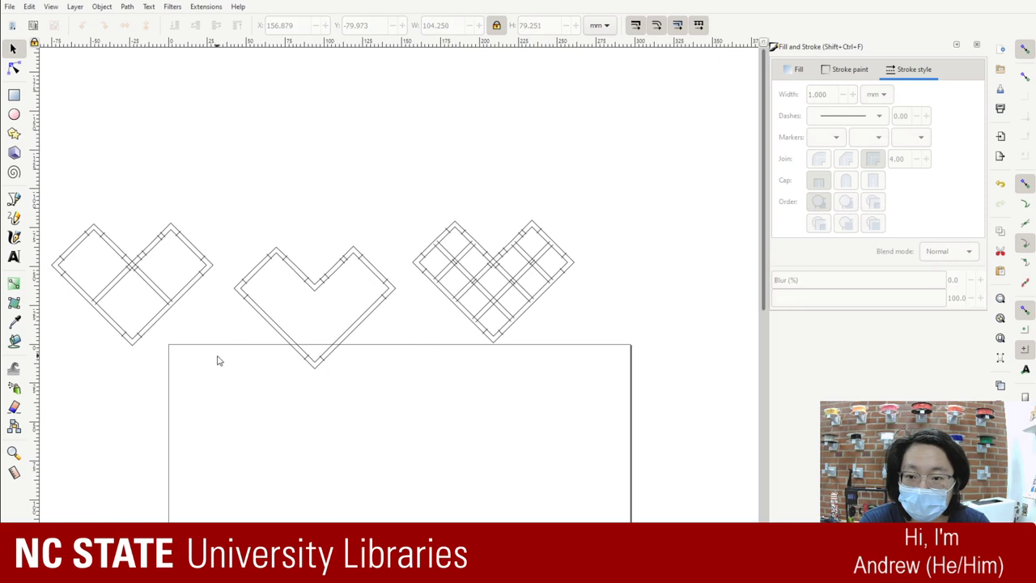
pyautogui.moveTo(162, 268)
pyautogui.mouseDown()
pyautogui.moveTo(150, 267)
pyautogui.moveTo(161, 235)
pyautogui.moveTo(223, 189)
pyautogui.mouseUp()
pyautogui.keyDown('shift'); pyautogui.click(316, 289); pyautogui.keyUp('shift')
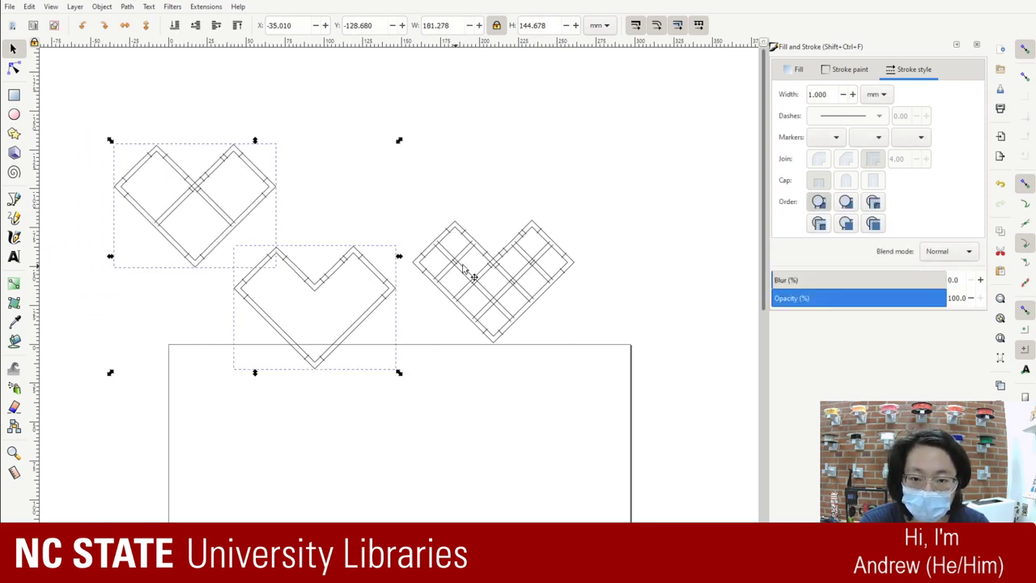
pyautogui.keyDown('shift'); pyautogui.click(502, 261); pyautogui.keyUp('shift')
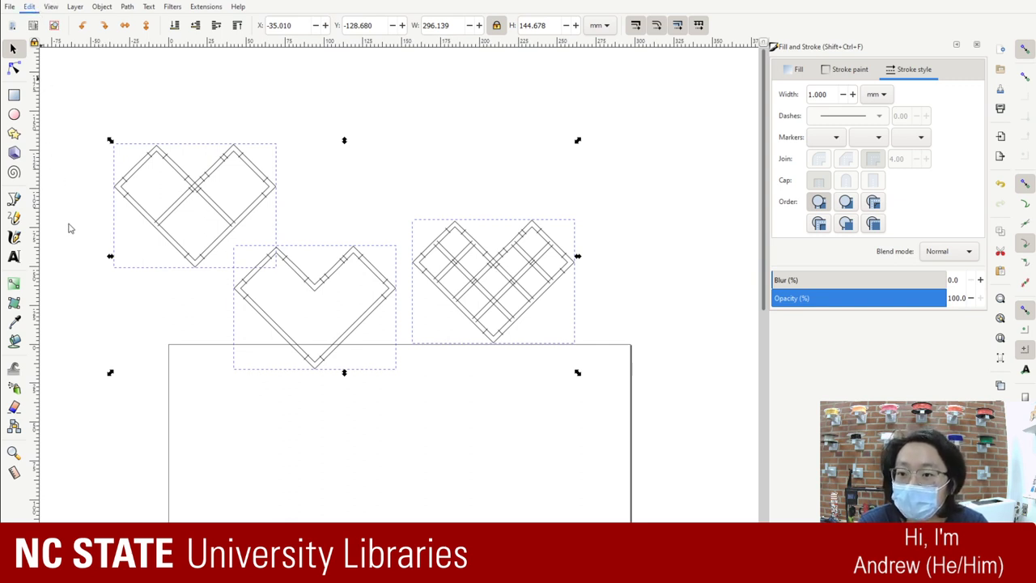
pyautogui.click(74, 261)
pyautogui.scroll(-5, 357, 268)
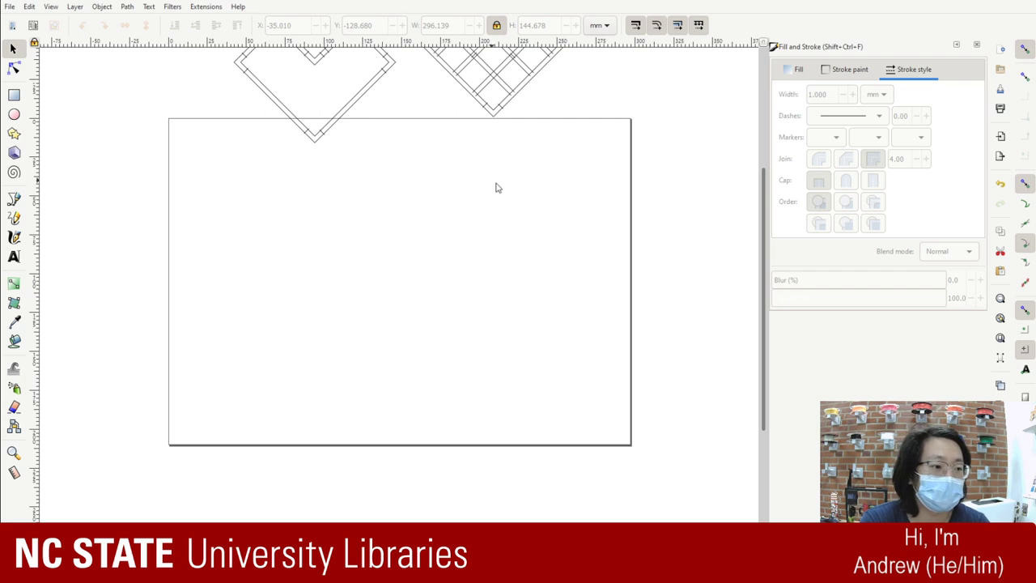
pyautogui.scroll(3, 523, 189)
pyautogui.scroll(2, 523, 190)
pyautogui.scroll(-1, 532, 192)
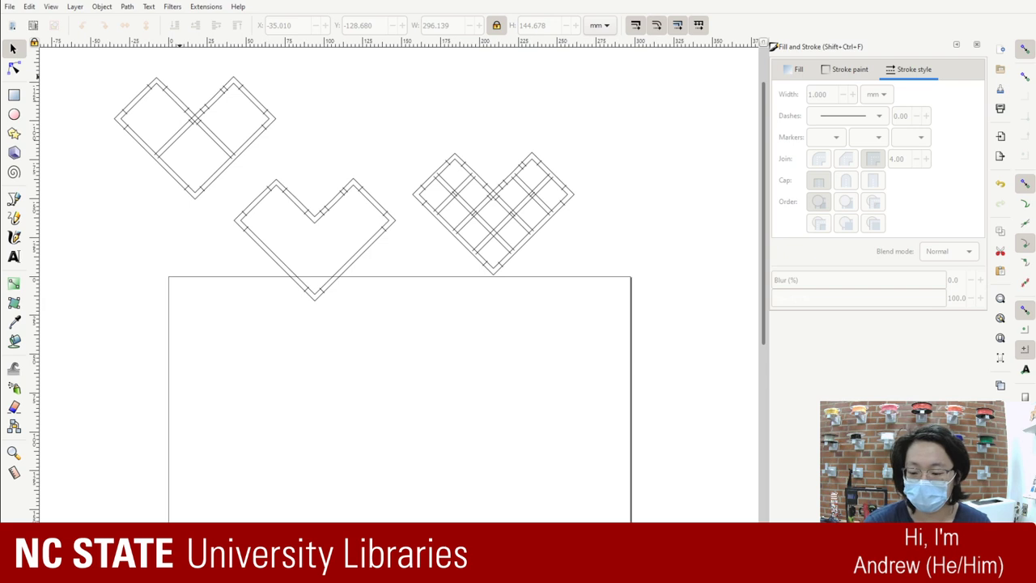
# - Place the cross-hatched heart at the page's top-right corner and the other heart at top left
pyautogui.moveTo(639, 289); pyautogui.dragTo(575, 383)
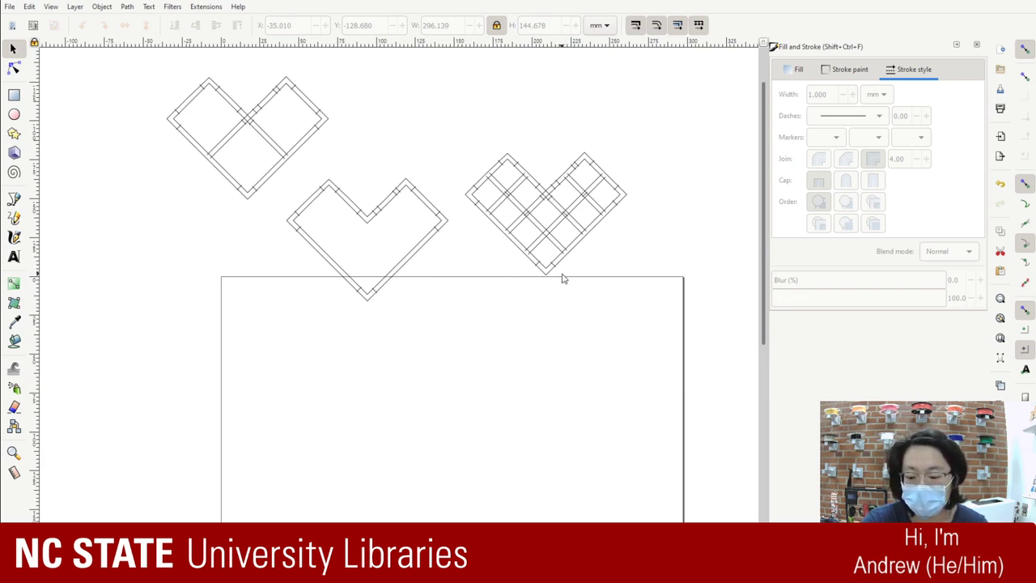
pyautogui.moveTo(547, 194)
pyautogui.mouseDown()
pyautogui.moveTo(601, 312)
pyautogui.moveTo(590, 386)
pyautogui.moveTo(572, 338)
pyautogui.mouseUp()
pyautogui.scroll(-2, 577, 266)
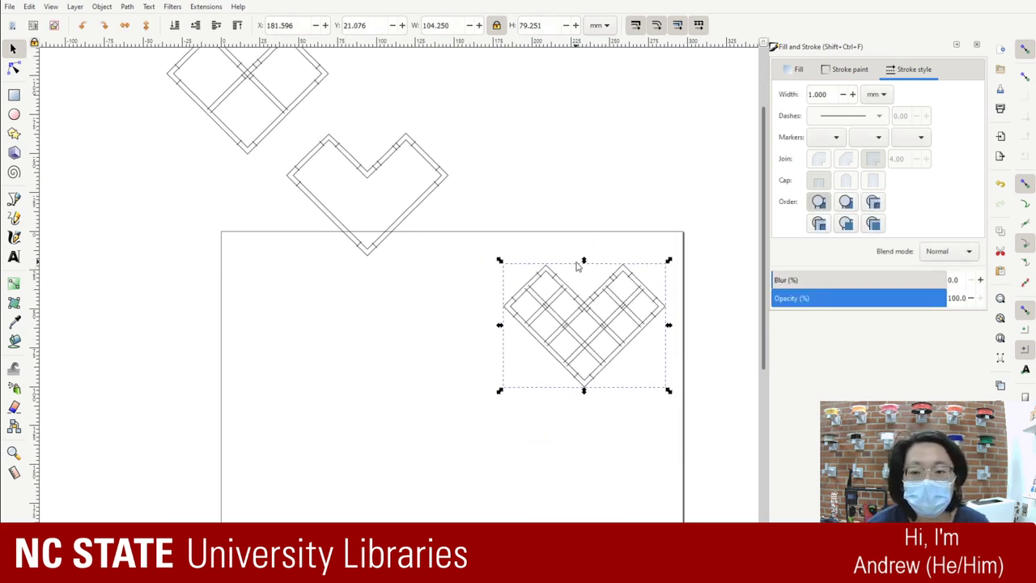
pyautogui.scroll(-2, 391, 183)
pyautogui.moveTo(377, 135); pyautogui.dragTo(470, 374)
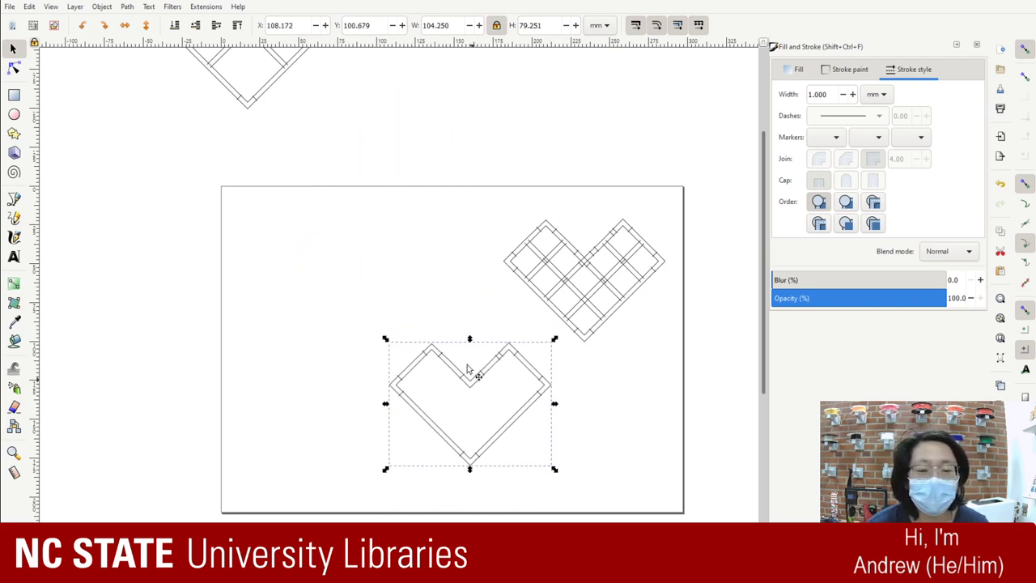
pyautogui.moveTo(250, 105)
pyautogui.mouseDown()
pyautogui.moveTo(347, 389)
pyautogui.moveTo(342, 340)
pyautogui.mouseUp()
pyautogui.click(672, 446)
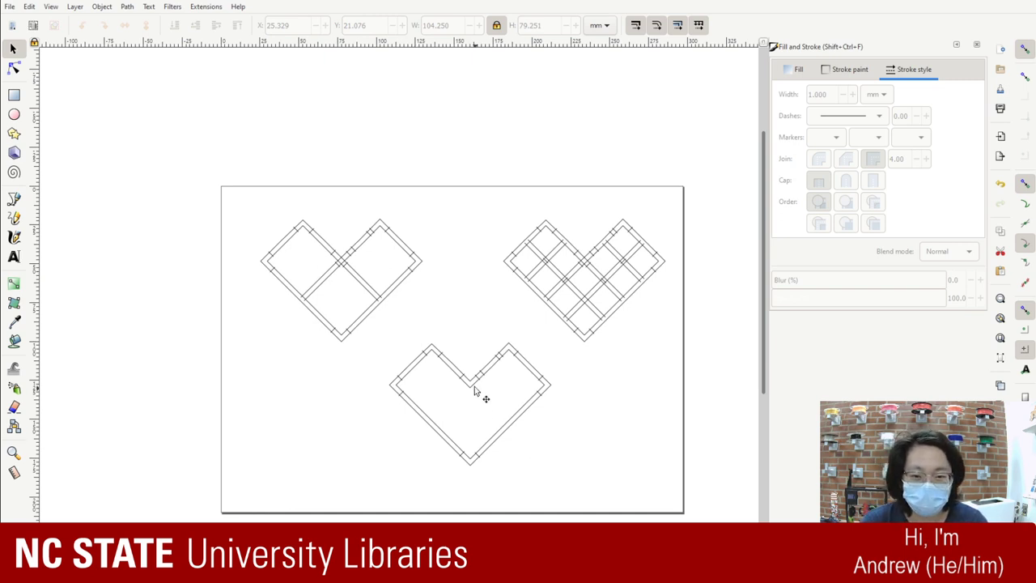
# - Nudge the bottom heart up and left, and the left heart slightly right
pyautogui.moveTo(470, 387)
pyautogui.mouseDown()
pyautogui.moveTo(459, 368)
pyautogui.moveTo(474, 374)
pyautogui.moveTo(462, 370)
pyautogui.mouseUp()
pyautogui.click(627, 455)
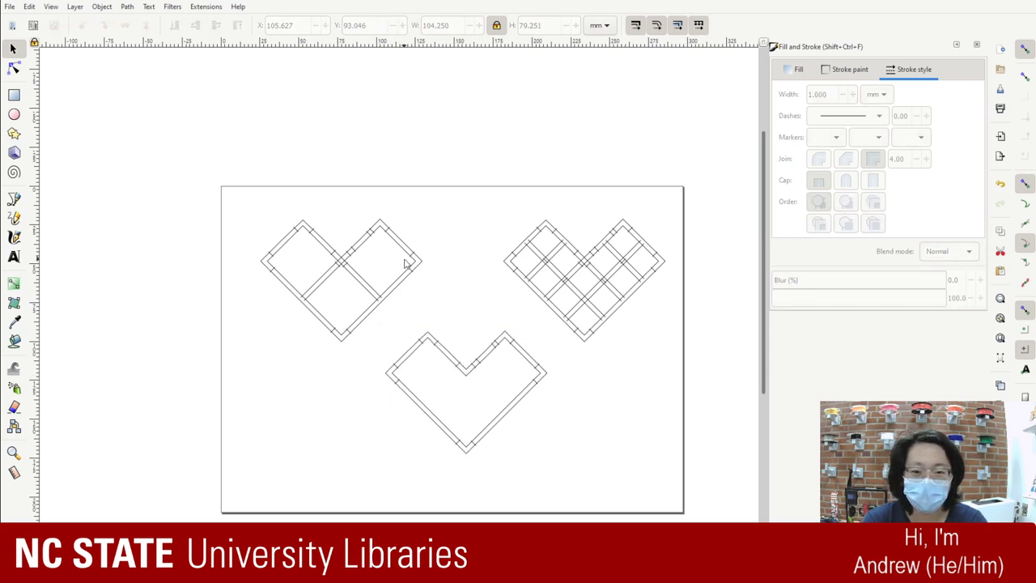
pyautogui.click(381, 303)
pyautogui.moveTo(381, 302); pyautogui.dragTo(405, 302)
# - Select all three hearts and shift them together slightly left and down
pyautogui.click(727, 436)
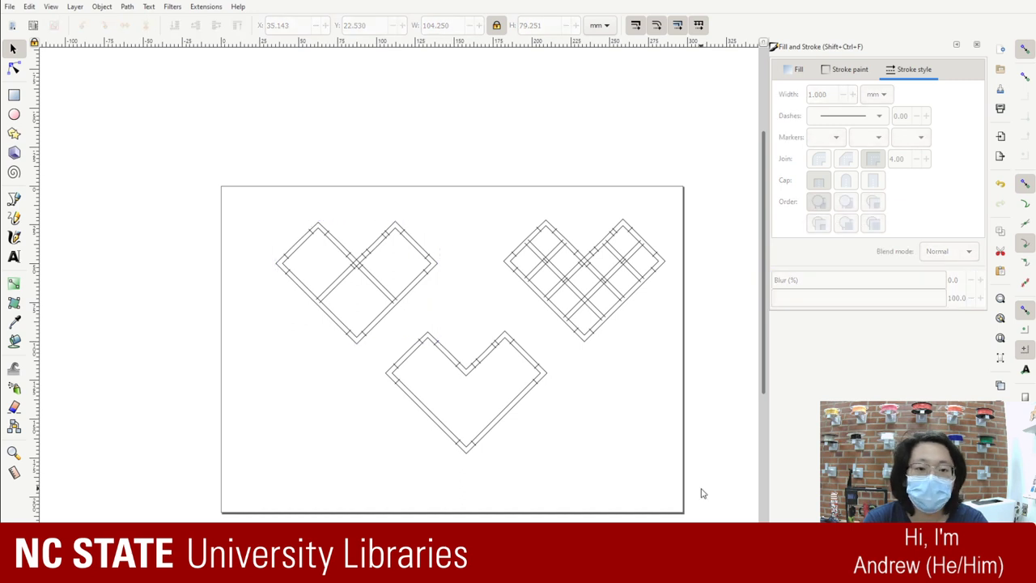
pyautogui.moveTo(701, 486); pyautogui.dragTo(250, 171)
pyautogui.moveTo(571, 304); pyautogui.dragTo(599, 479)
pyautogui.moveTo(713, 433); pyautogui.dragTo(259, 167)
pyautogui.moveTo(706, 492); pyautogui.dragTo(198, 82)
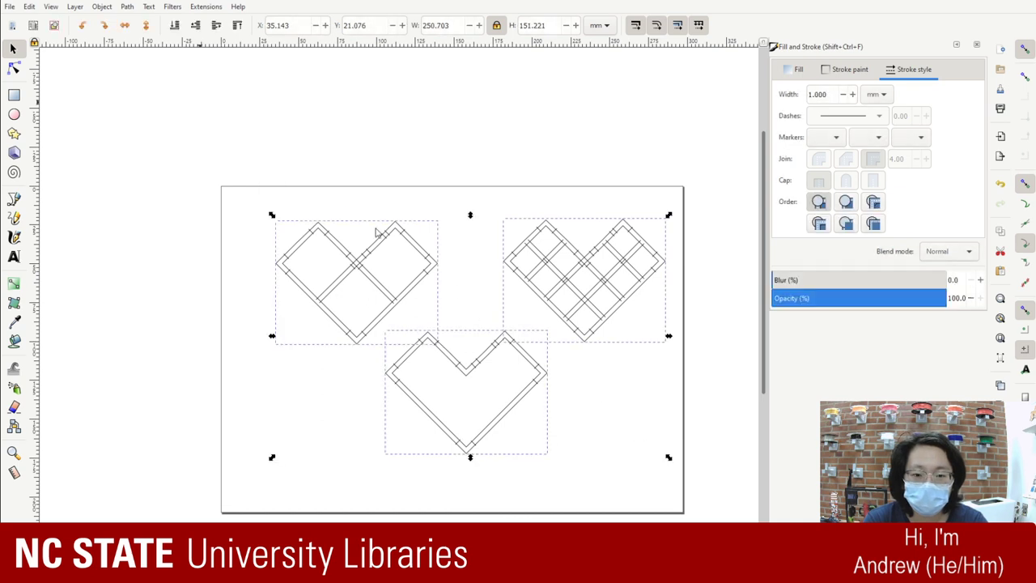
pyautogui.moveTo(569, 283); pyautogui.dragTo(549, 301)
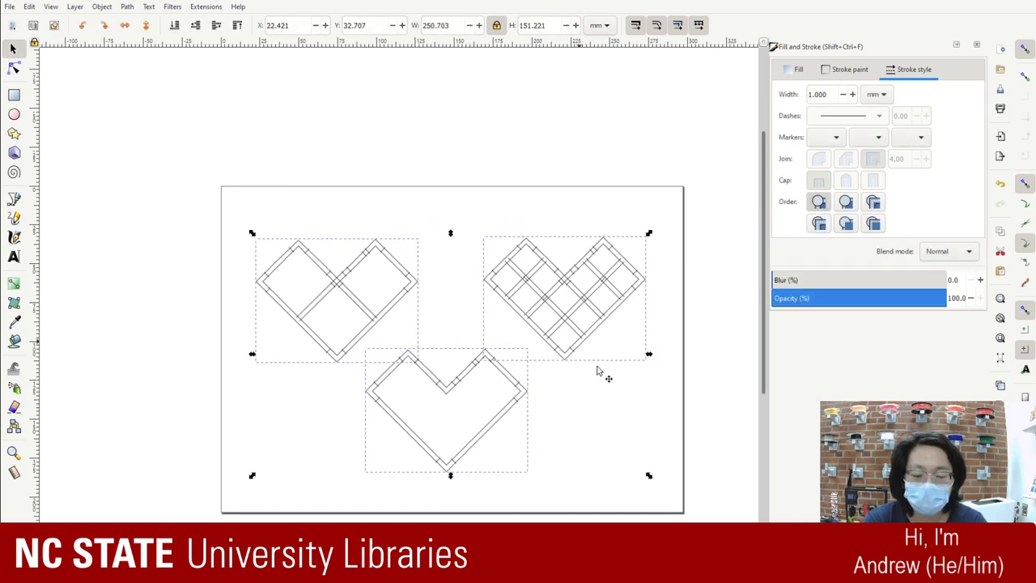
pyautogui.click(621, 465)
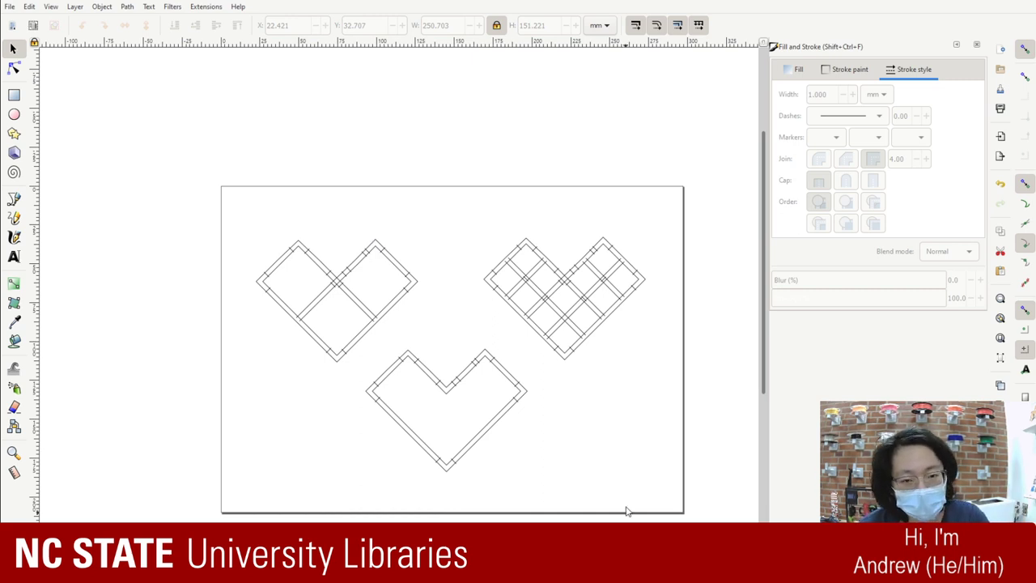
# - Box-select all three hearts again to check the arrangement, then deselect
pyautogui.moveTo(698, 466)
pyautogui.mouseDown()
pyautogui.moveTo(530, 354)
pyautogui.moveTo(199, 228)
pyautogui.mouseUp()
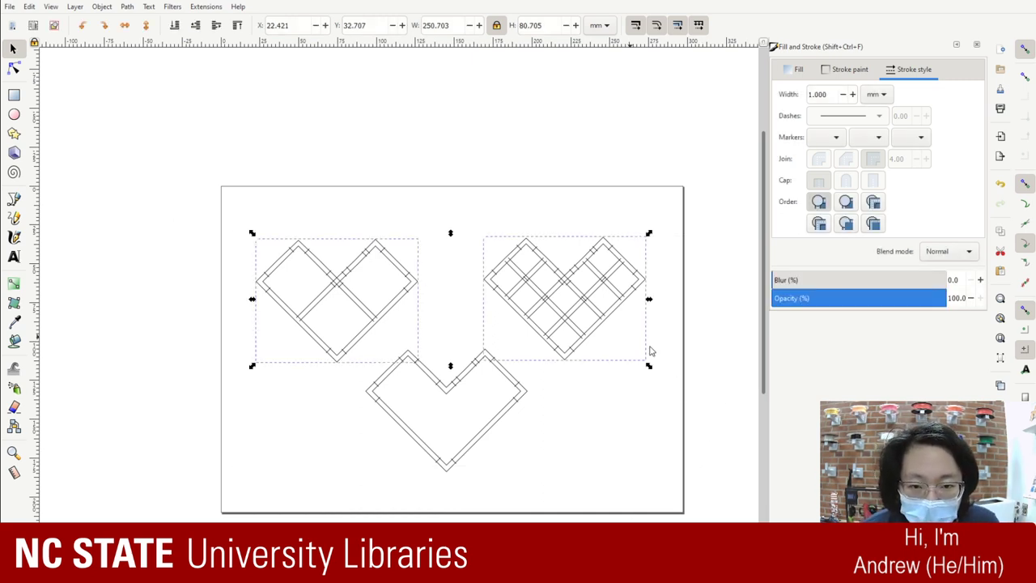
pyautogui.click(680, 460)
pyautogui.moveTo(697, 510); pyautogui.dragTo(197, 129)
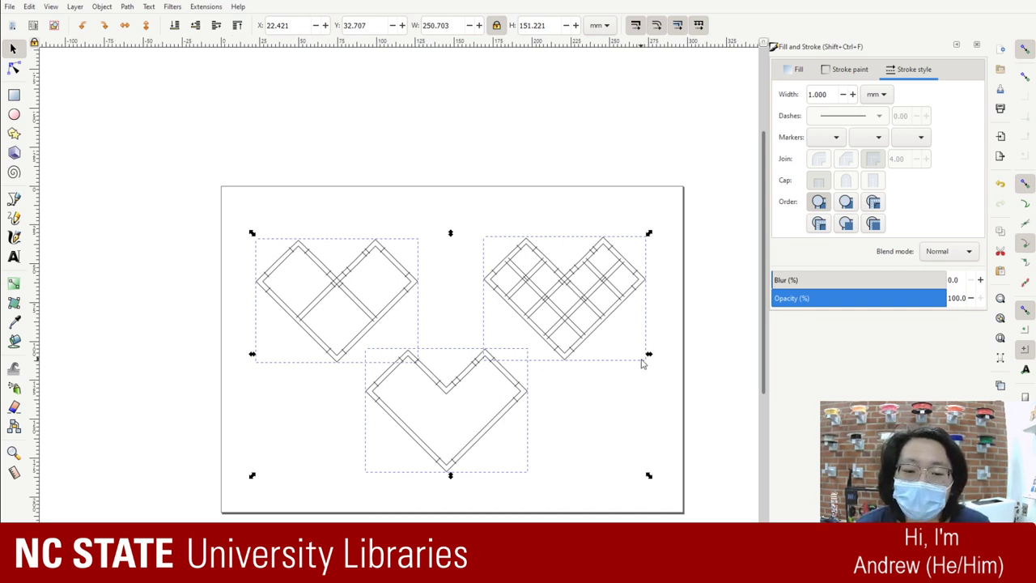
pyautogui.click(565, 445)
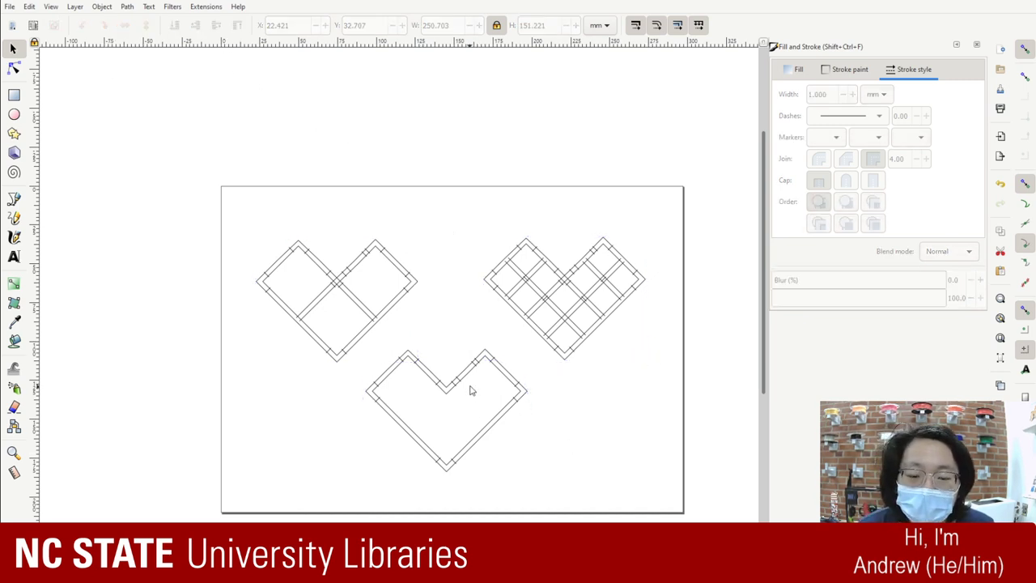
# - Select the whole right grid heart and move it left and down against the V heart
pyautogui.click(532, 328)
pyautogui.click(505, 336)
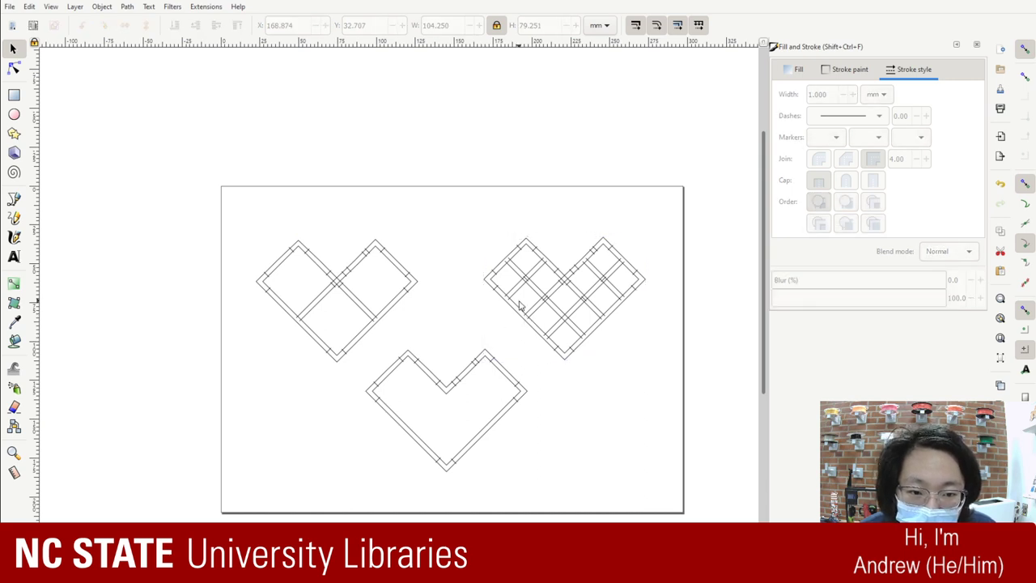
pyautogui.click(522, 302)
pyautogui.click(503, 304)
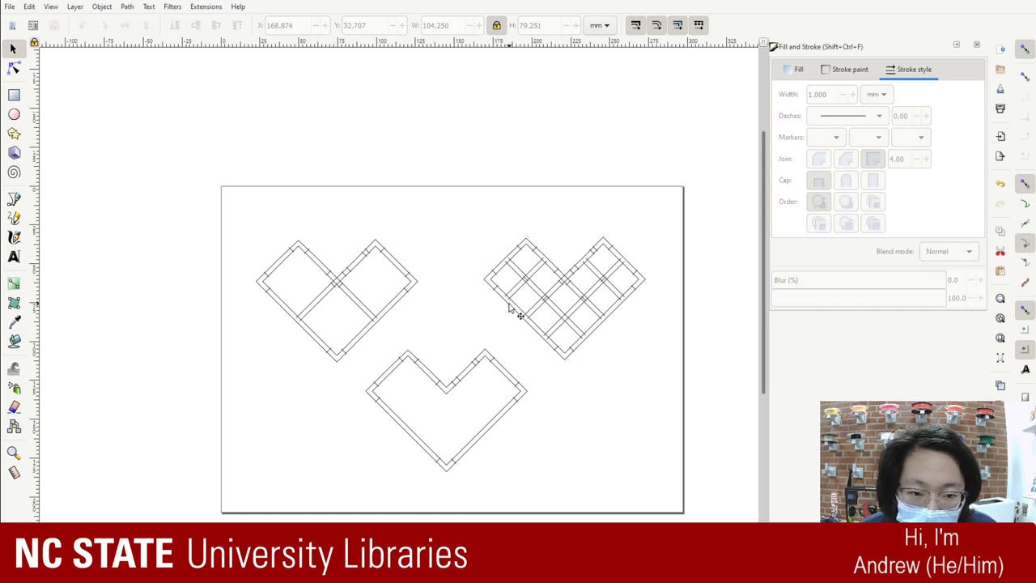
pyautogui.click(522, 306)
pyautogui.click(476, 336)
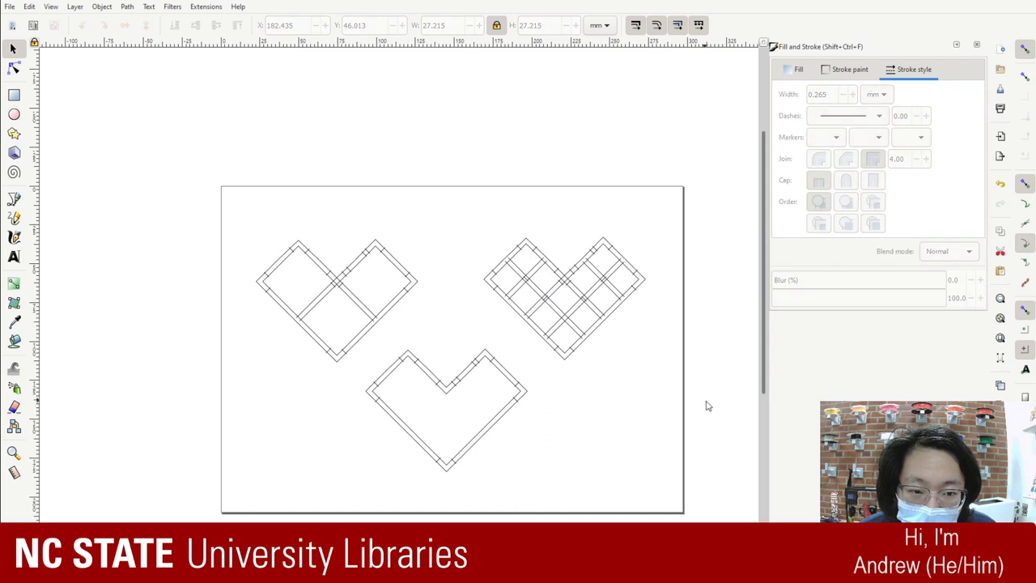
pyautogui.moveTo(705, 405); pyautogui.dragTo(460, 219)
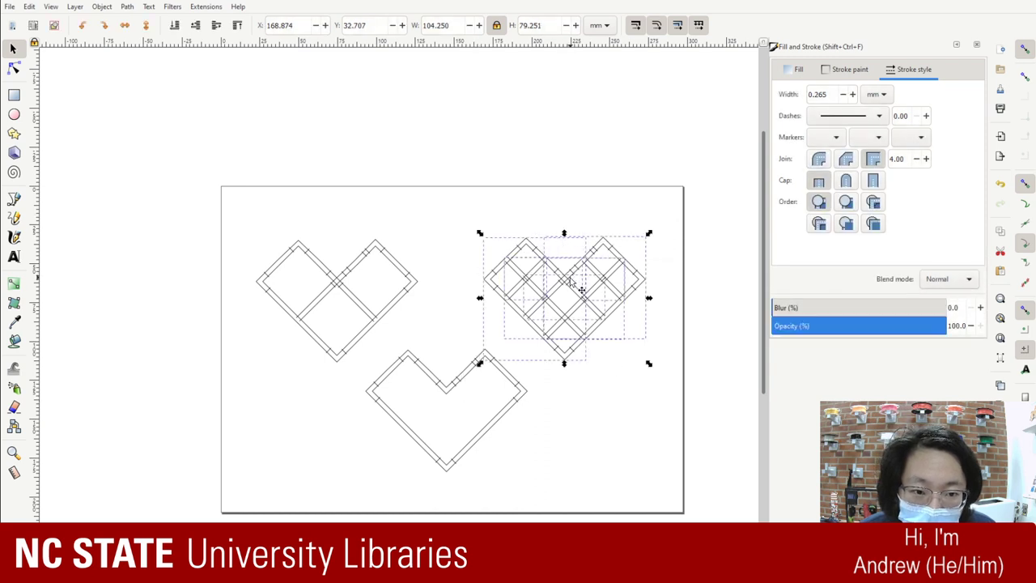
pyautogui.moveTo(569, 283); pyautogui.dragTo(536, 311)
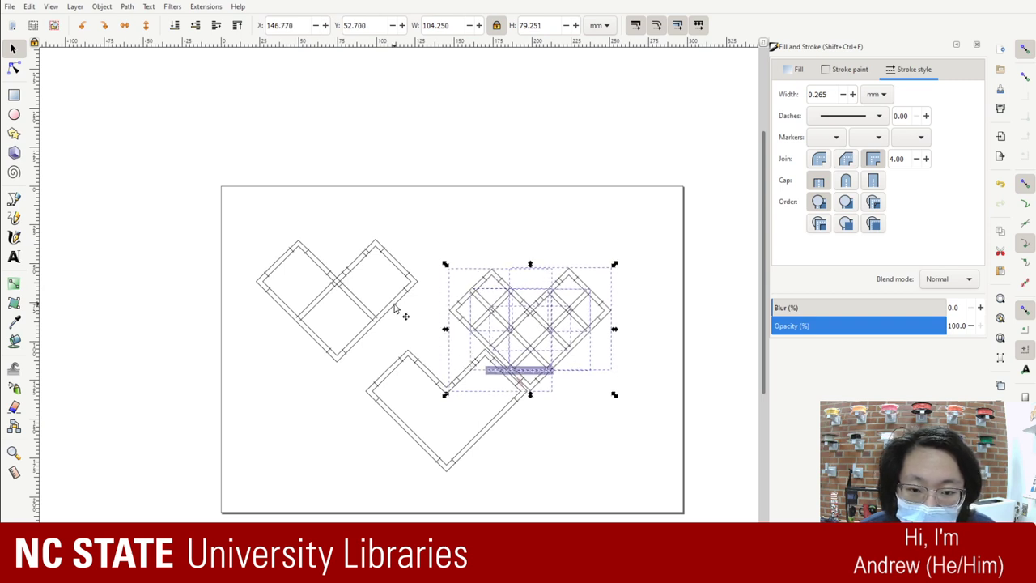
# - Select the left diamond heart and snap it against the V heart
pyautogui.click(154, 362)
pyautogui.moveTo(154, 363); pyautogui.dragTo(402, 209)
pyautogui.moveTo(271, 447); pyautogui.dragTo(404, 169)
pyautogui.moveTo(216, 175); pyautogui.dragTo(445, 415)
pyautogui.moveTo(339, 284)
pyautogui.mouseDown()
pyautogui.moveTo(368, 313)
pyautogui.moveTo(362, 303)
pyautogui.mouseUp()
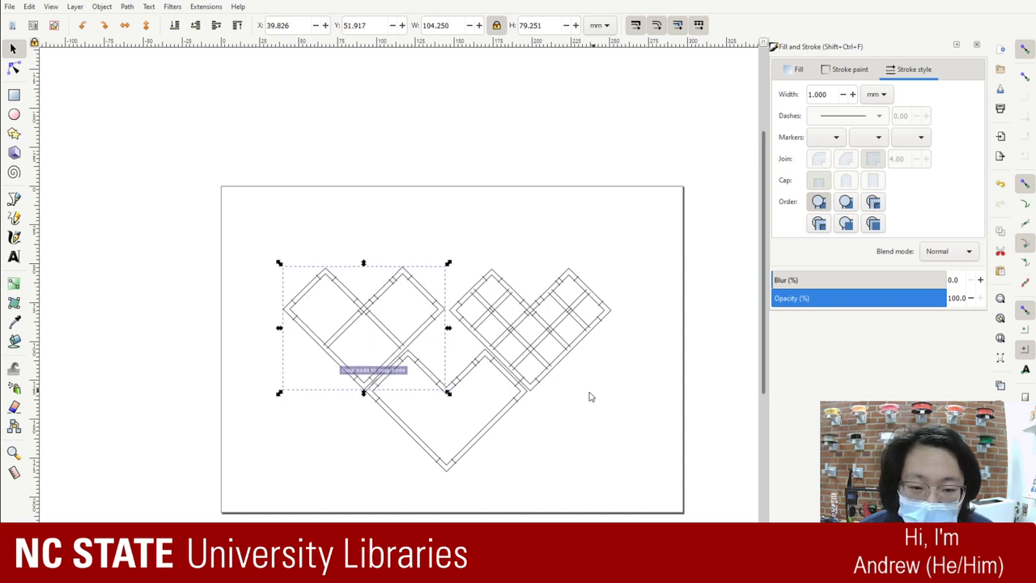
pyautogui.click(656, 428)
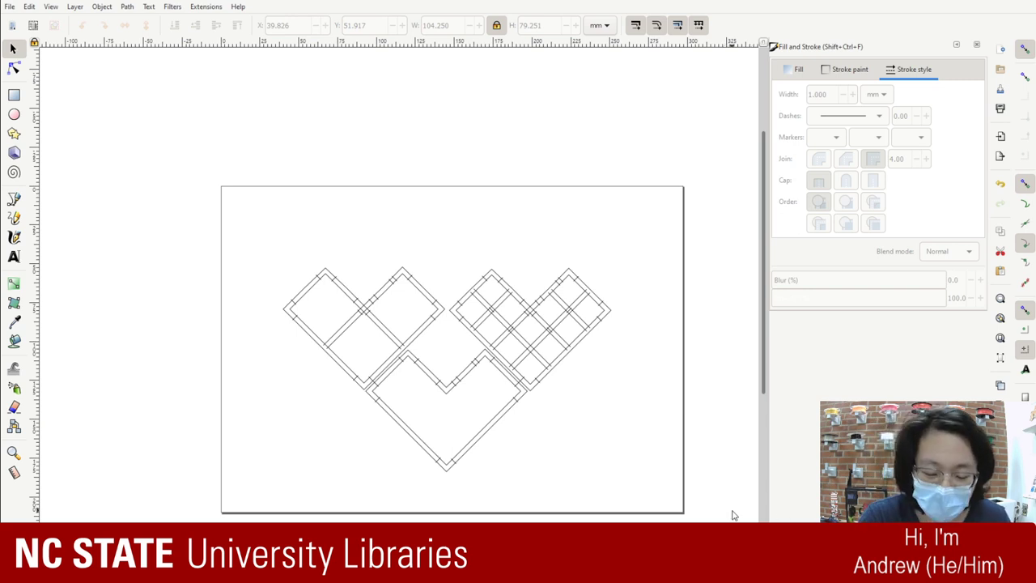
# - Undo pushing the hearts together and box-select the hearts on the page
pyautogui.hotkey('ctrl', 'z')
pyautogui.hotkey('ctrl', 'z')
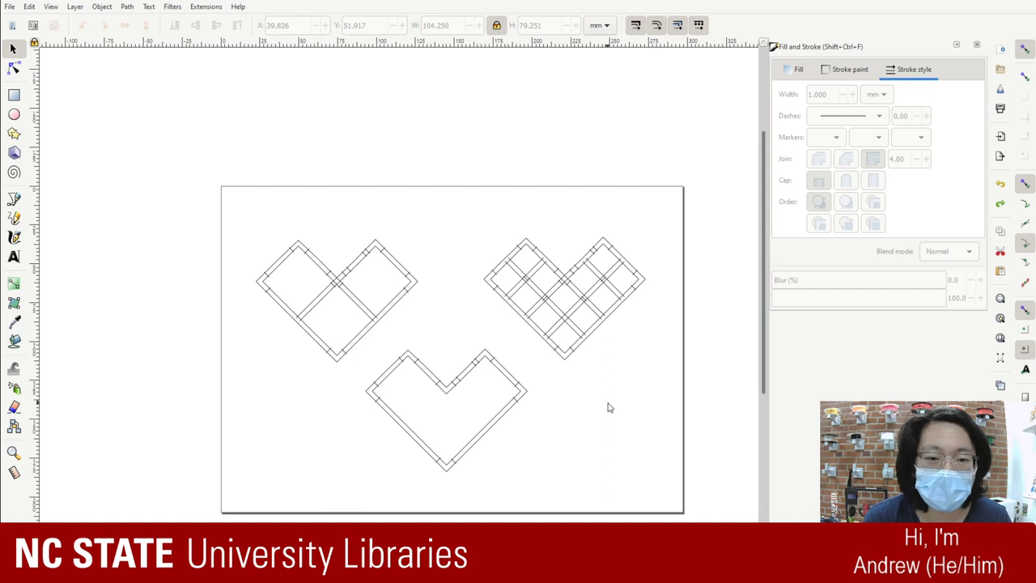
pyautogui.moveTo(704, 507); pyautogui.dragTo(95, 129)
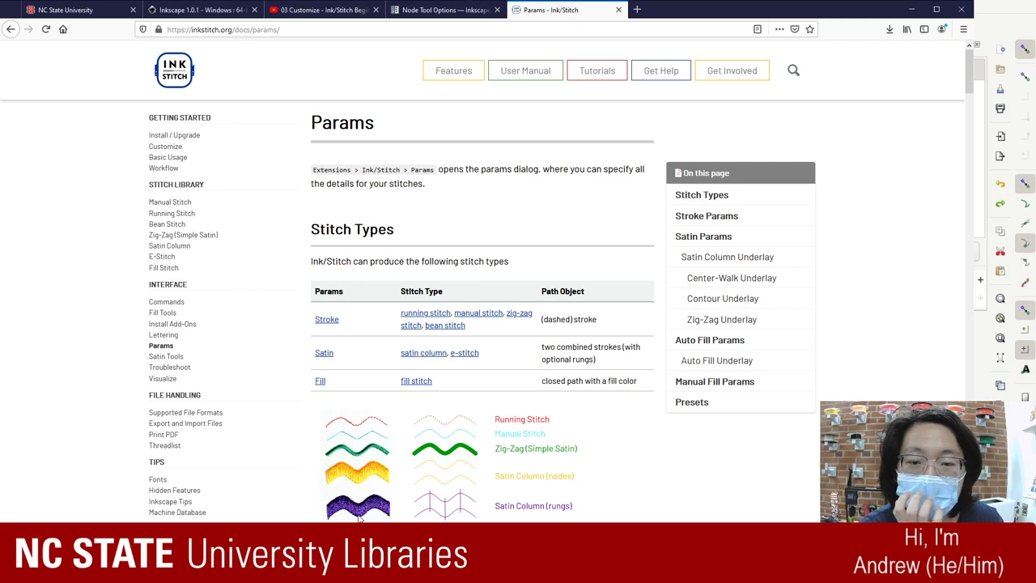
# - Scroll the Params page from the stitch type samples down to the Stroke Params section
pyautogui.scroll(-2, 474, 199)
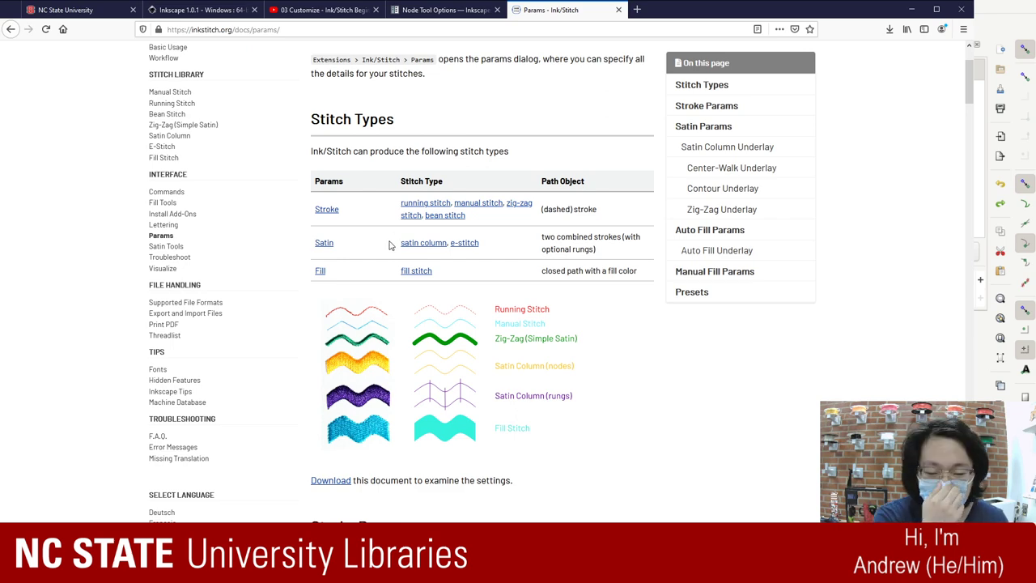
pyautogui.scroll(-2, 429, 289)
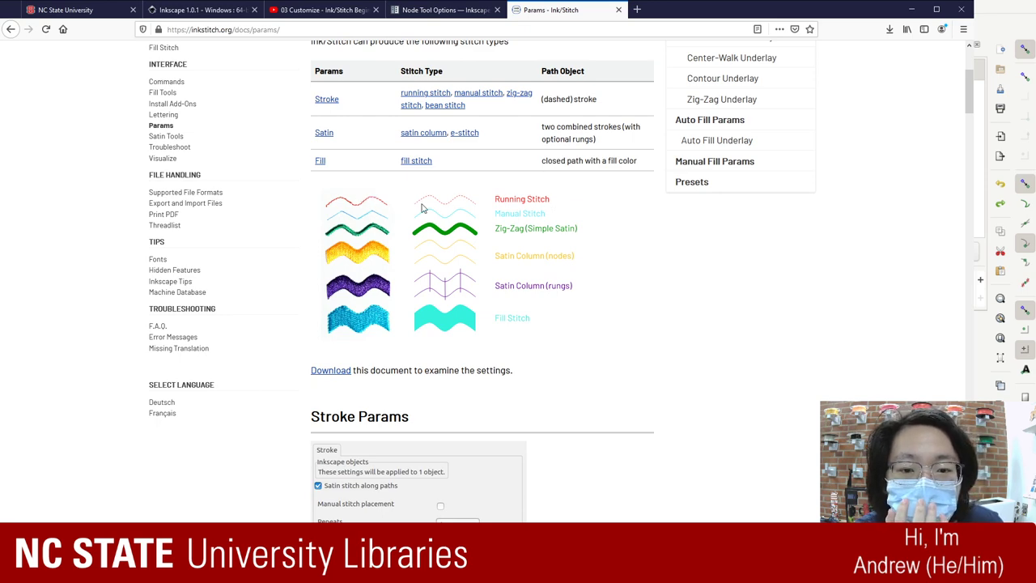
pyautogui.scroll(5, 551, 208)
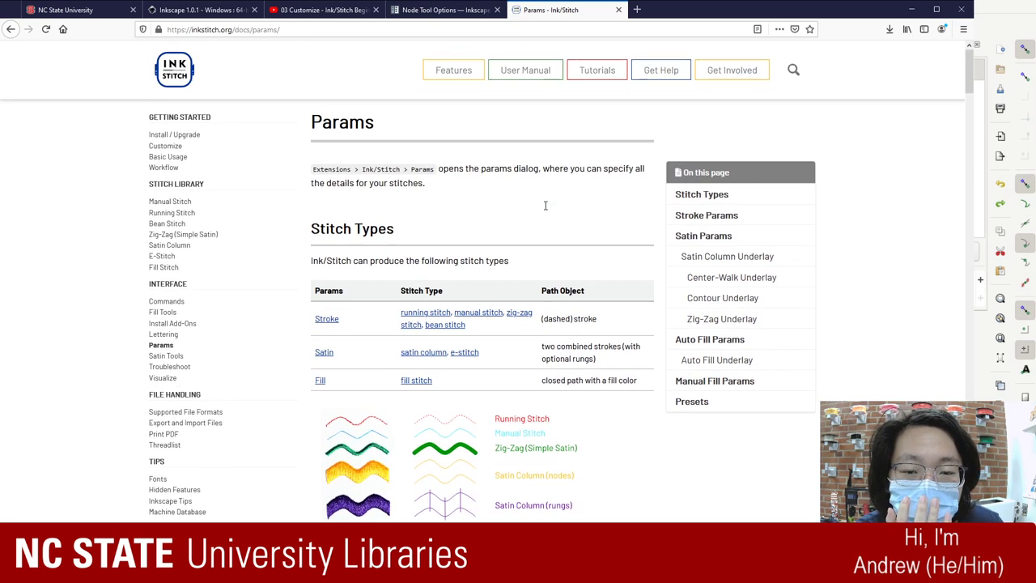
pyautogui.scroll(-2, 546, 209)
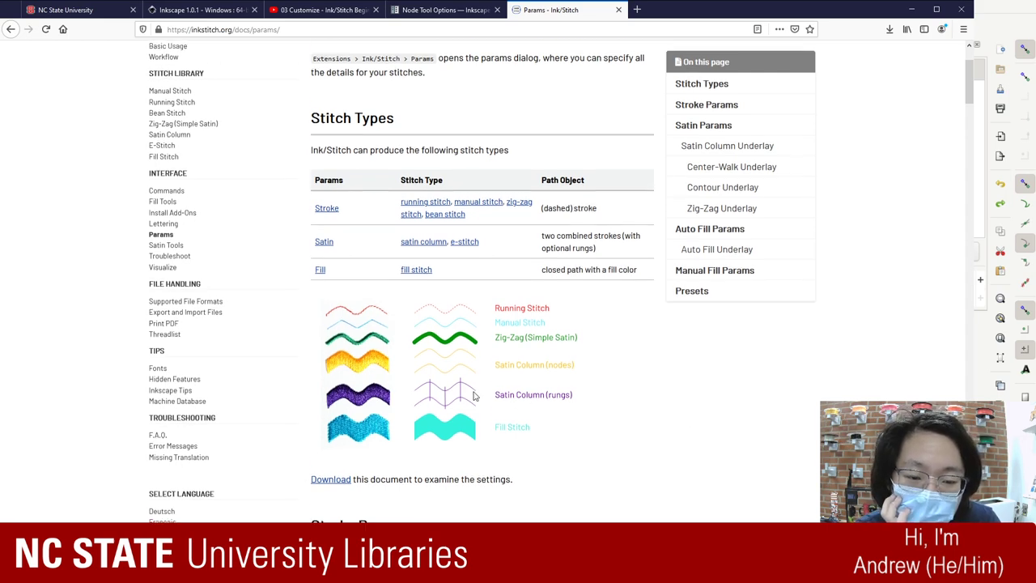
pyautogui.scroll(-2, 477, 395)
pyautogui.scroll(-1, 449, 387)
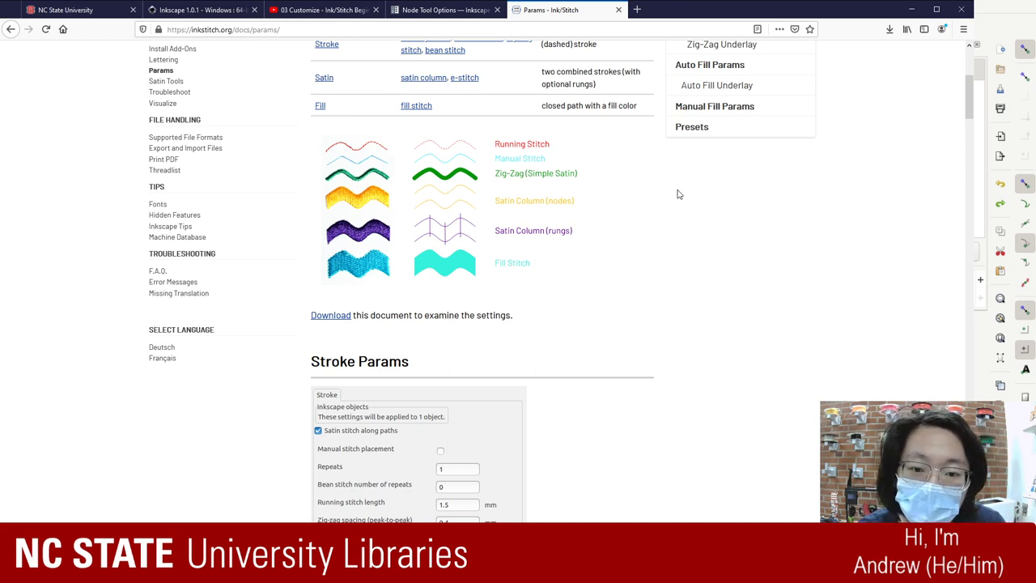
pyautogui.scroll(-3, 559, 226)
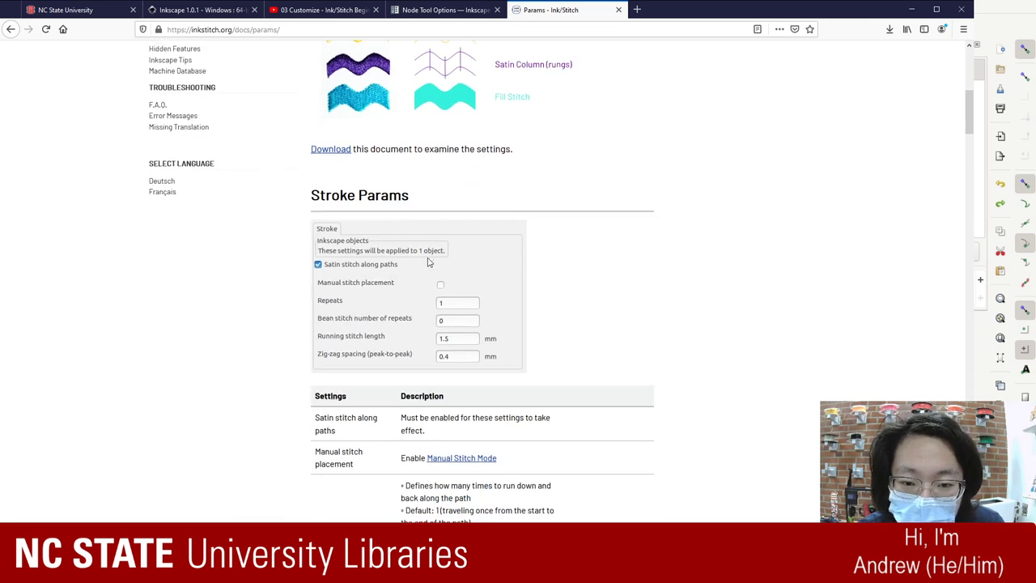
pyautogui.scroll(2, 428, 262)
pyautogui.scroll(-3, 494, 355)
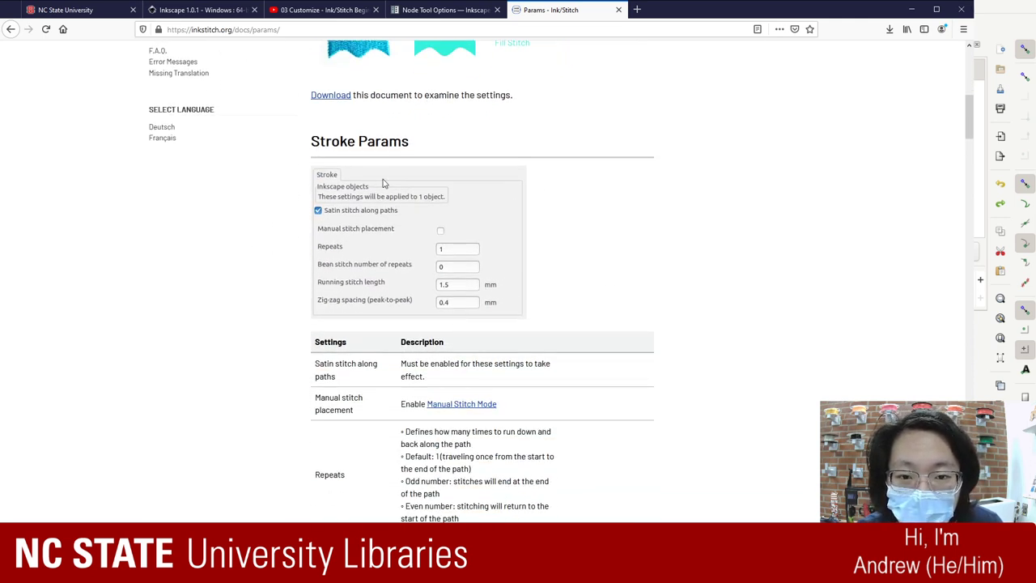
pyautogui.scroll(-1, 429, 230)
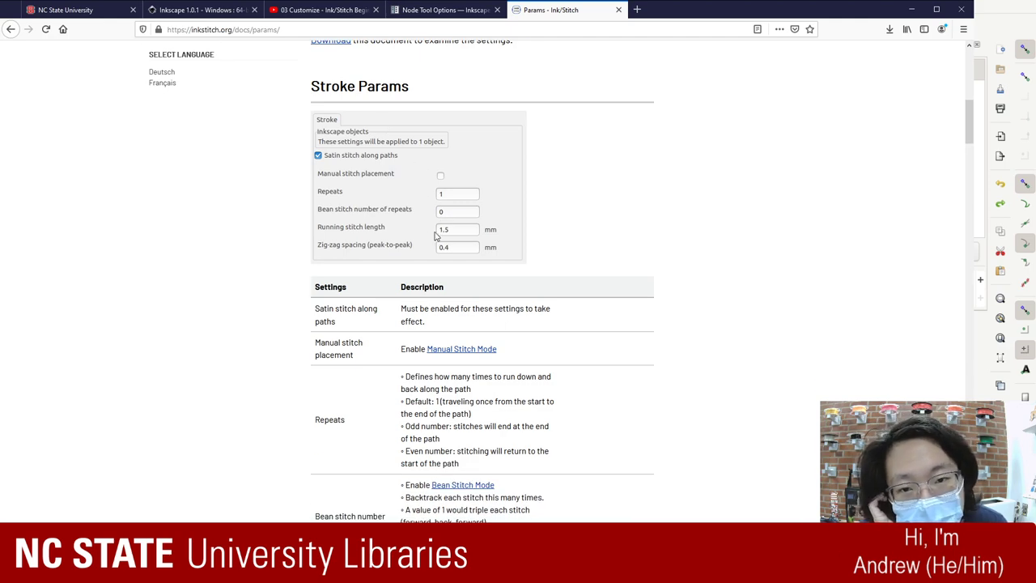
pyautogui.scroll(-2, 477, 306)
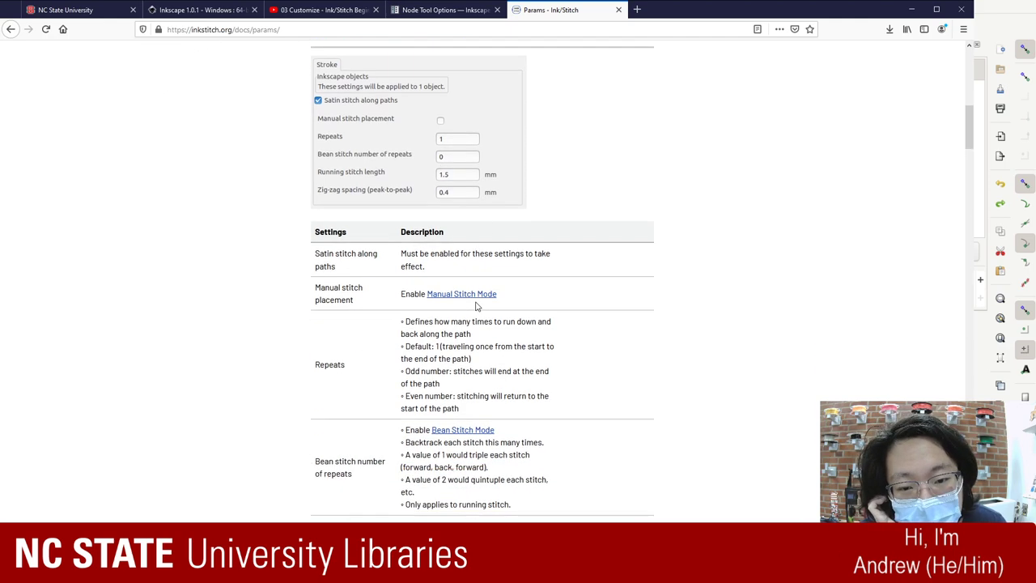
pyautogui.scroll(5, 477, 306)
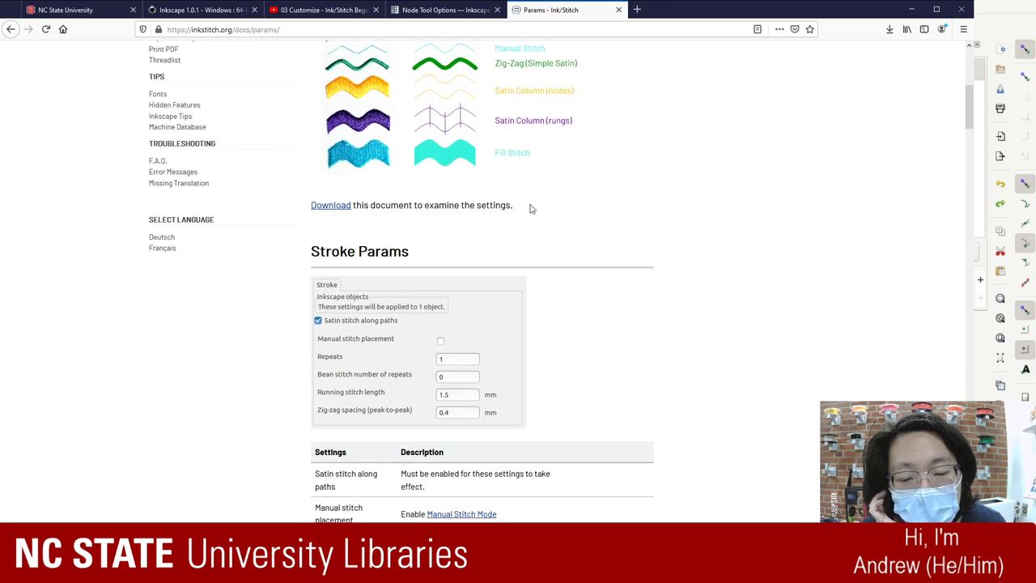
pyautogui.scroll(-3, 508, 366)
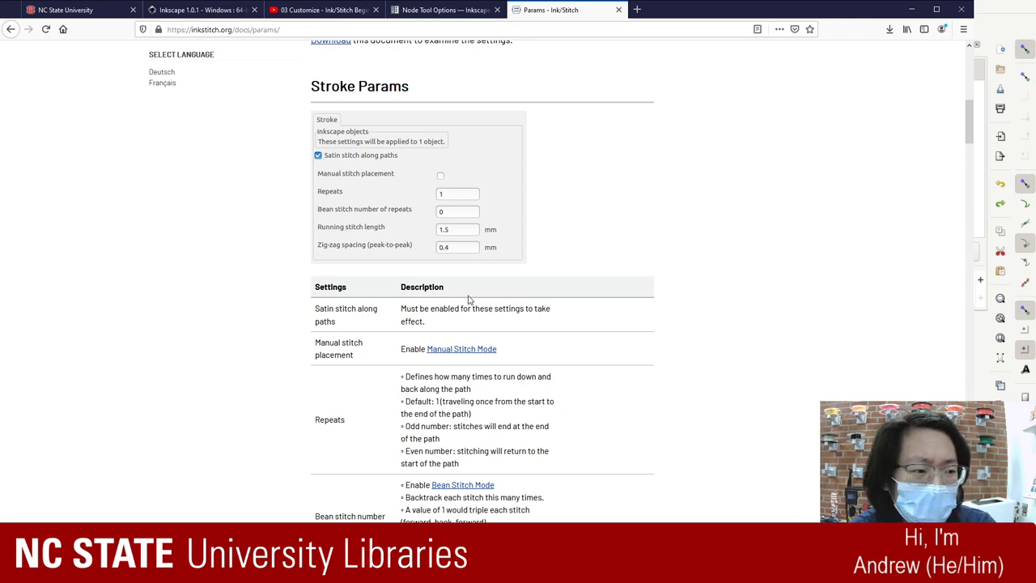
pyautogui.scroll(-5, 780, 308)
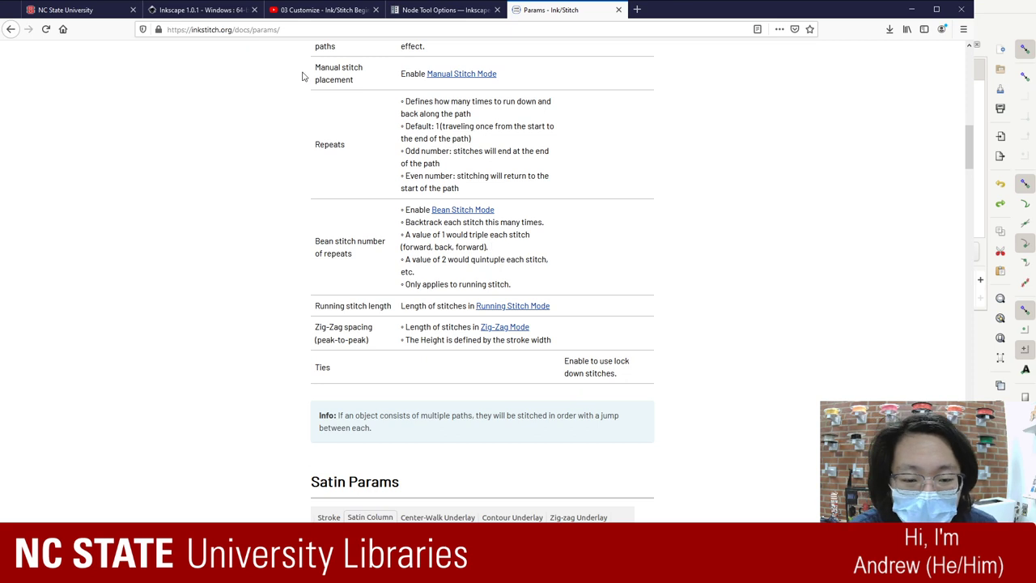
pyautogui.scroll(-4, 606, 215)
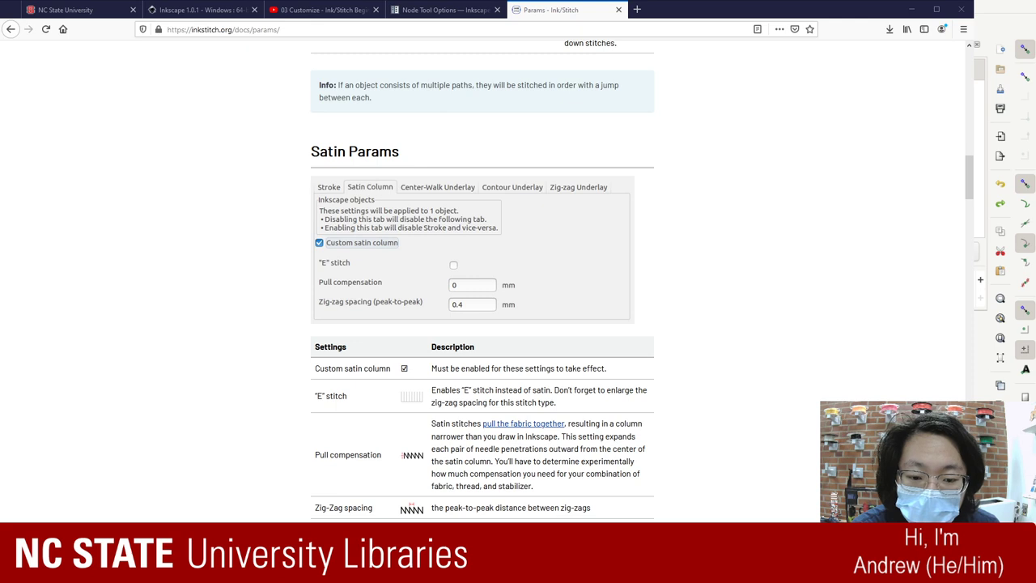
pyautogui.scroll(-2, 472, 303)
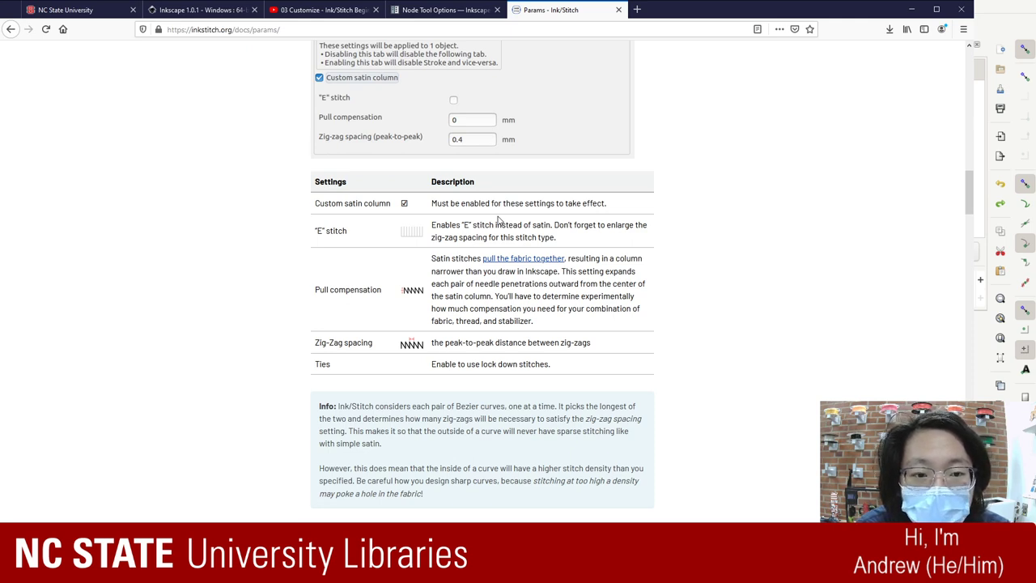
pyautogui.scroll(6, 467, 194)
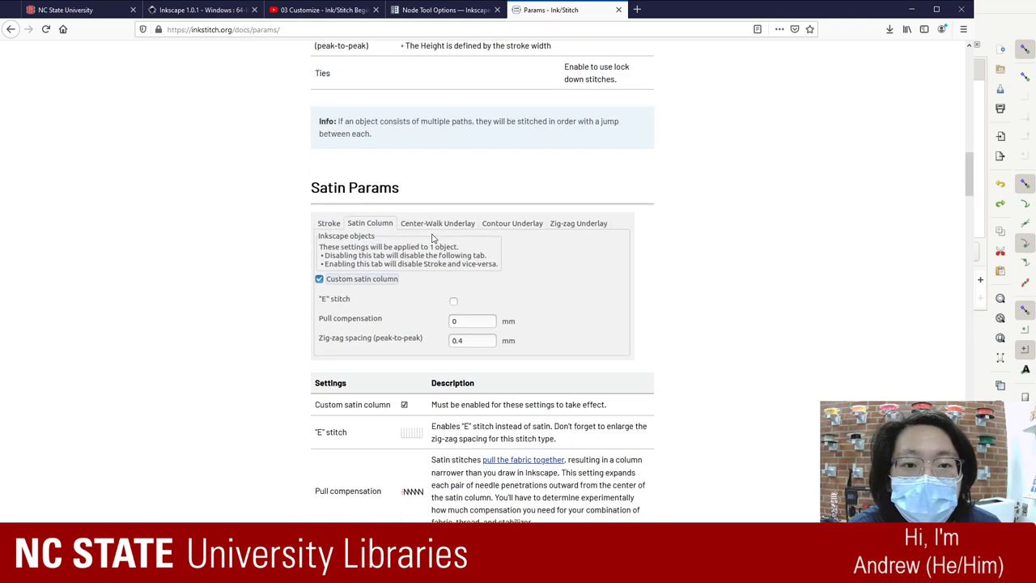
pyautogui.scroll(10, 574, 147)
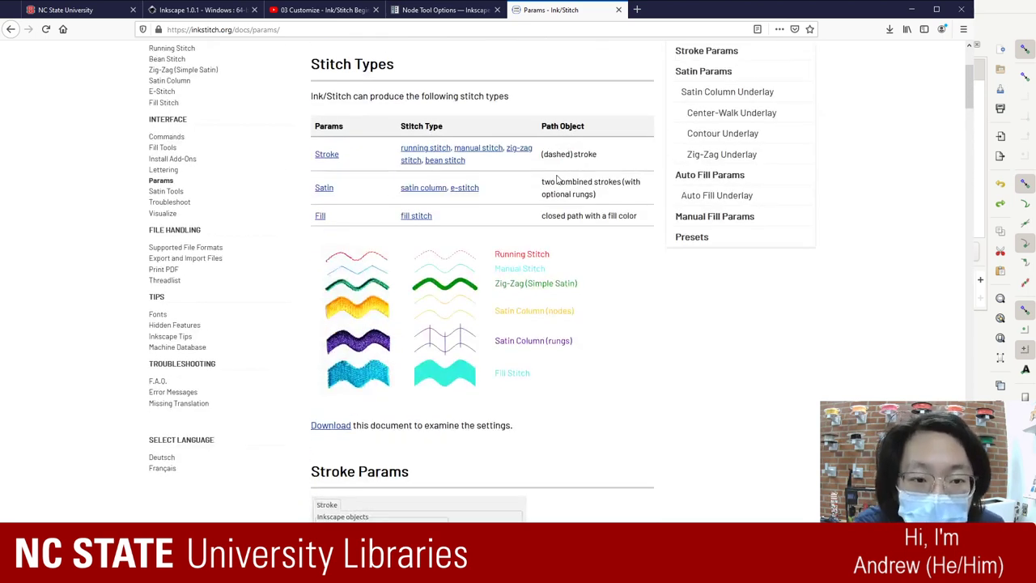
pyautogui.click(470, 191)
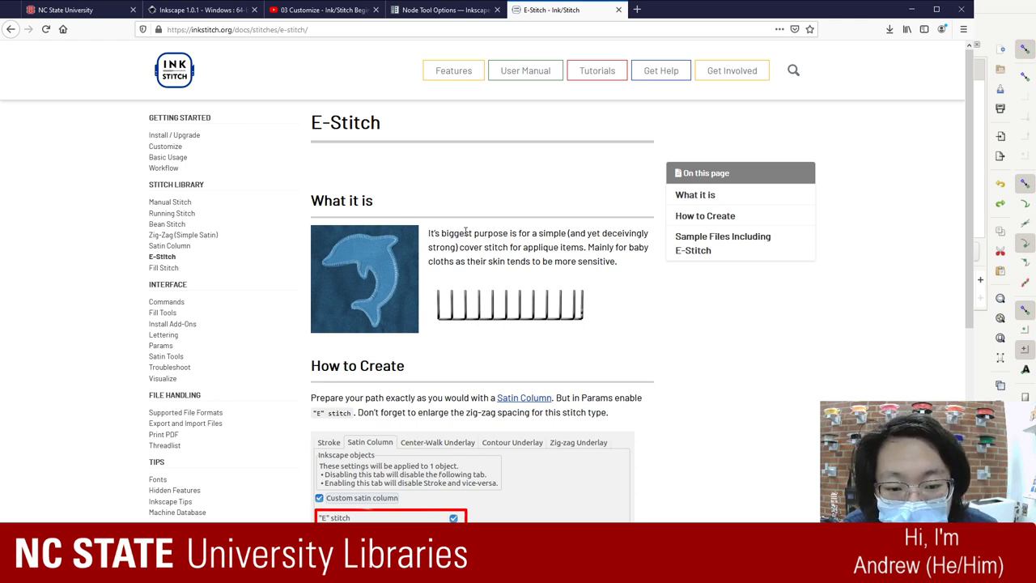
pyautogui.scroll(-3, 465, 237)
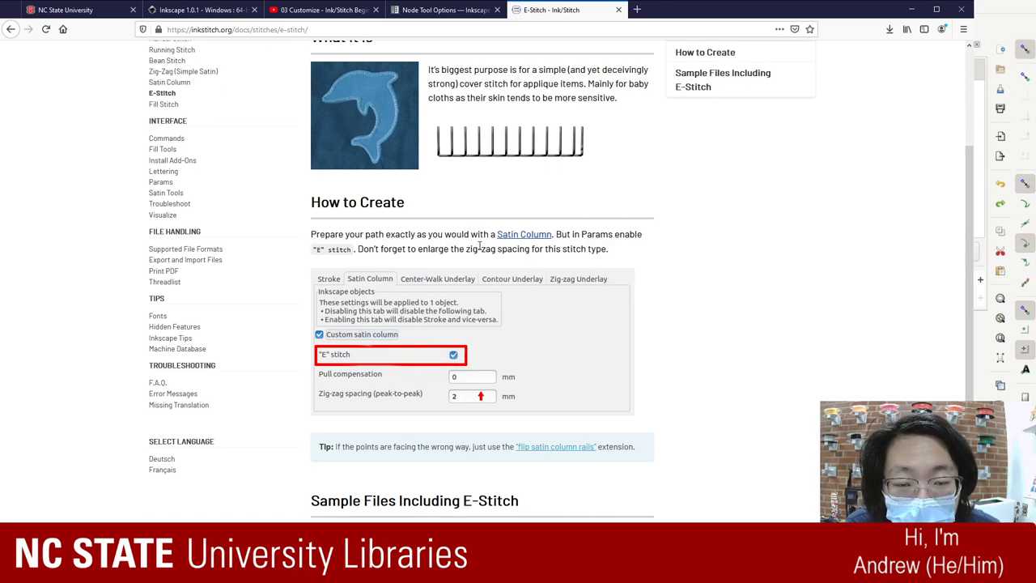
pyautogui.scroll(1, 480, 245)
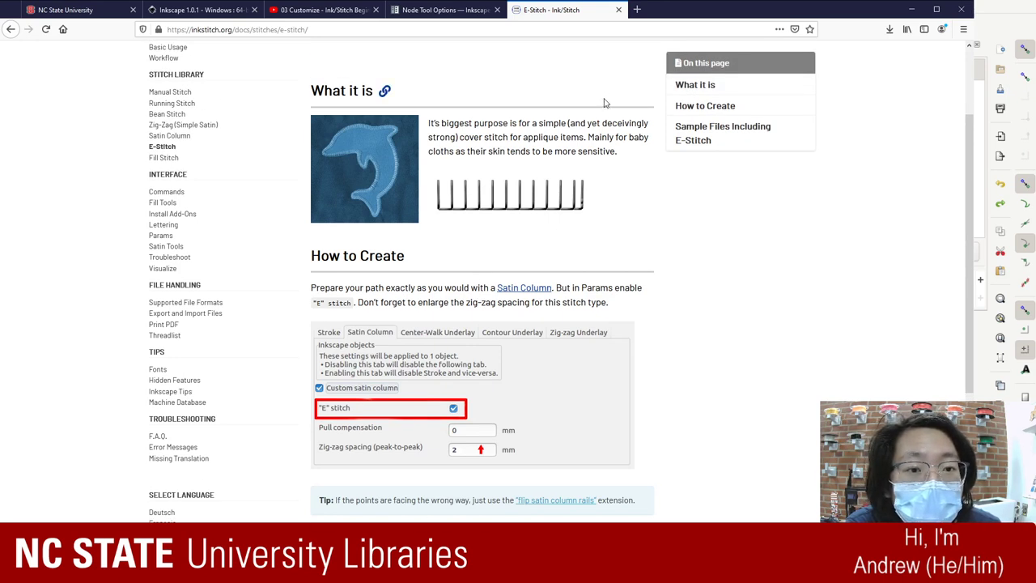
pyautogui.scroll(2, 607, 114)
pyautogui.scroll(-5, 347, 189)
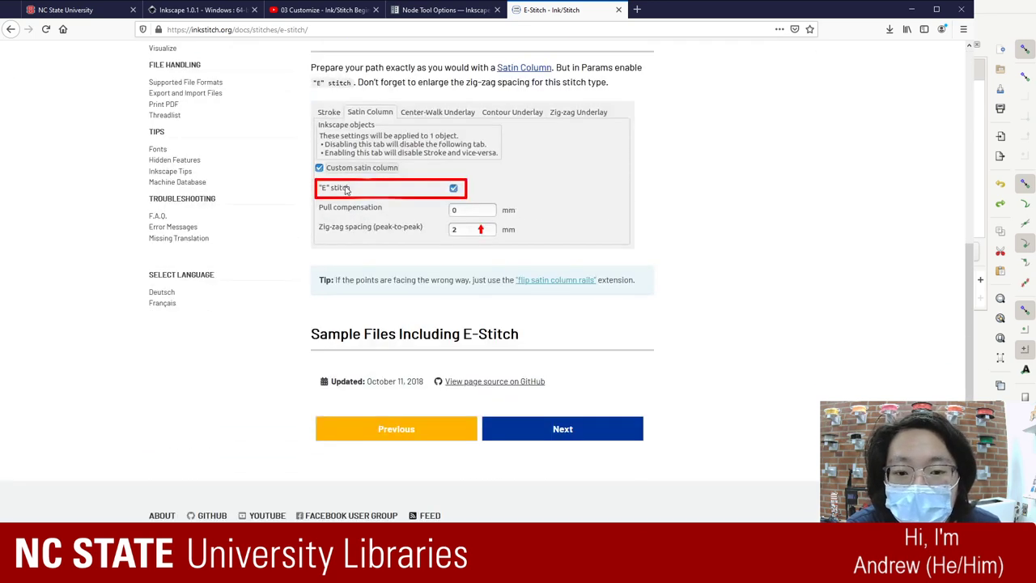
pyautogui.scroll(1, 488, 197)
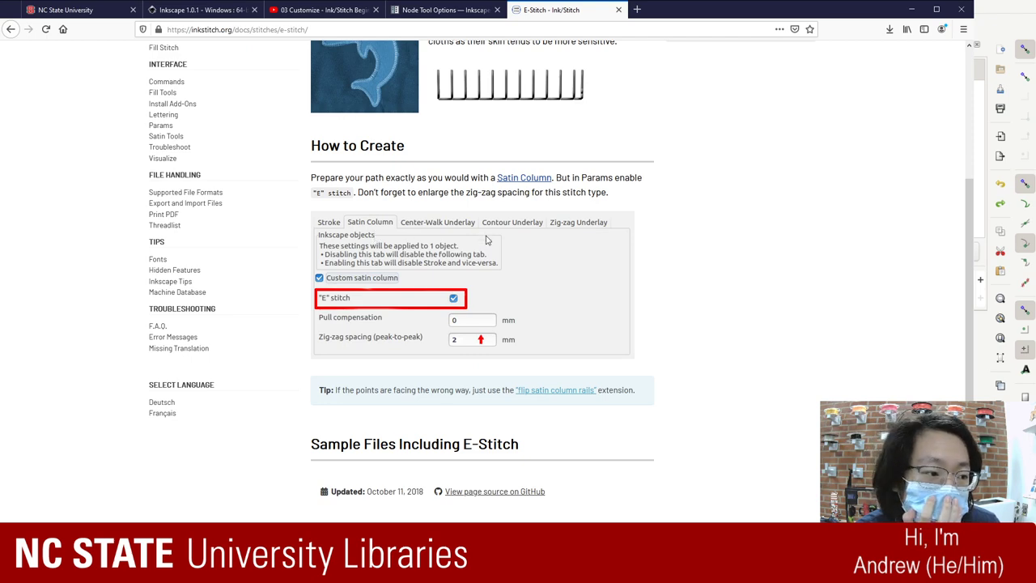
pyautogui.scroll(3, 545, 284)
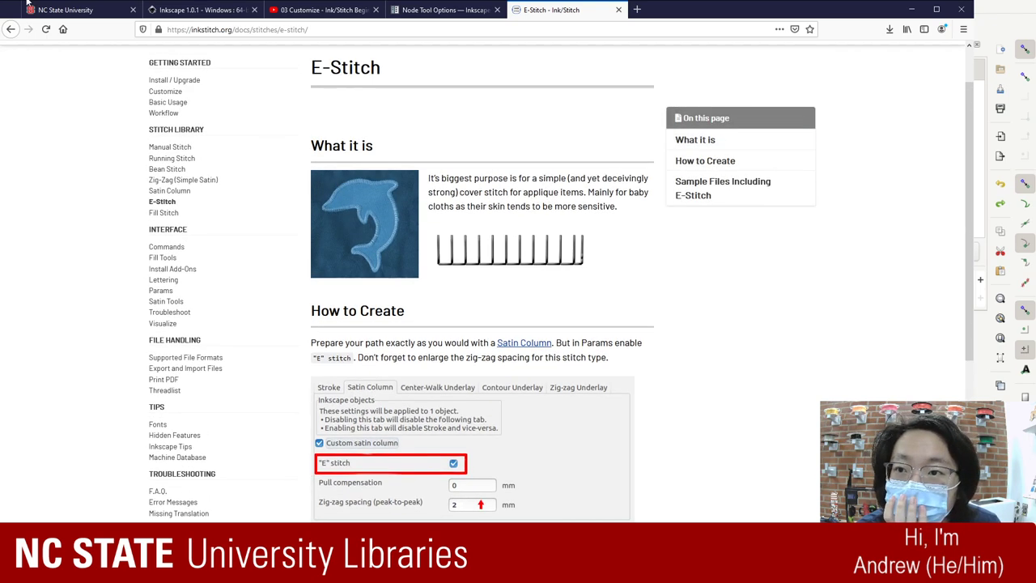
pyautogui.click(11, 29)
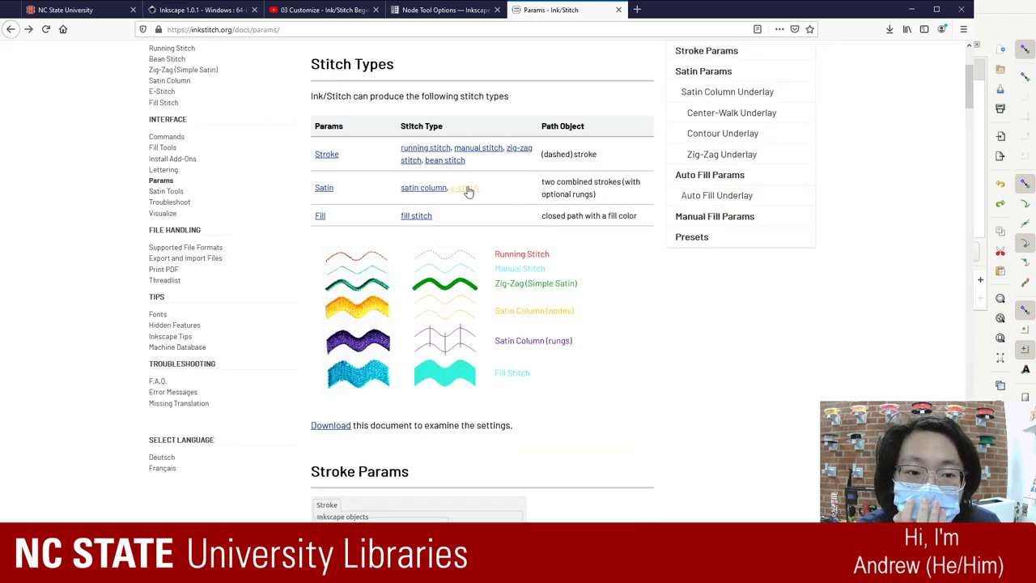
# - Open the Satin Column documentation page and skim its top
pyautogui.click(427, 192)
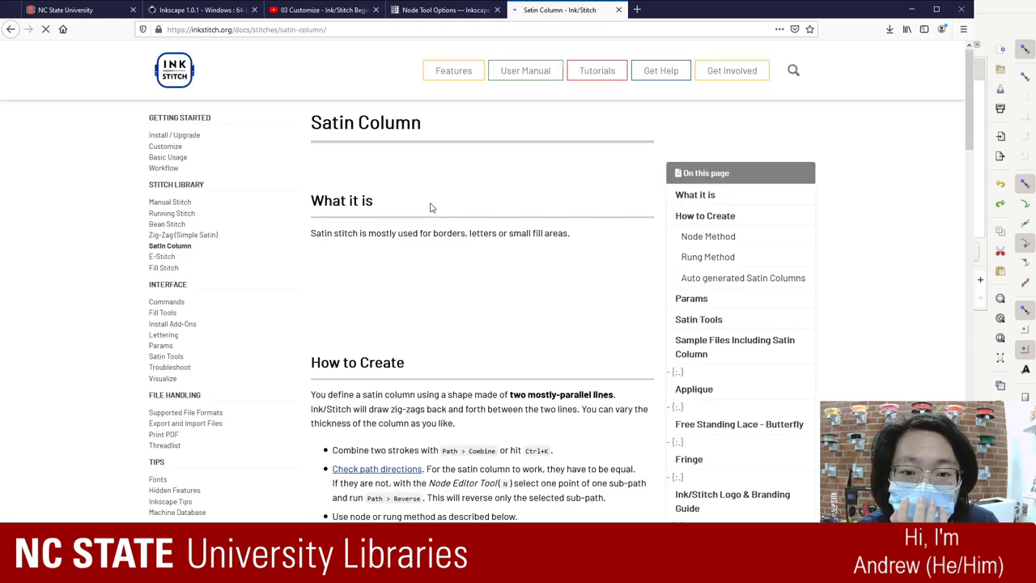
pyautogui.scroll(-4, 431, 215)
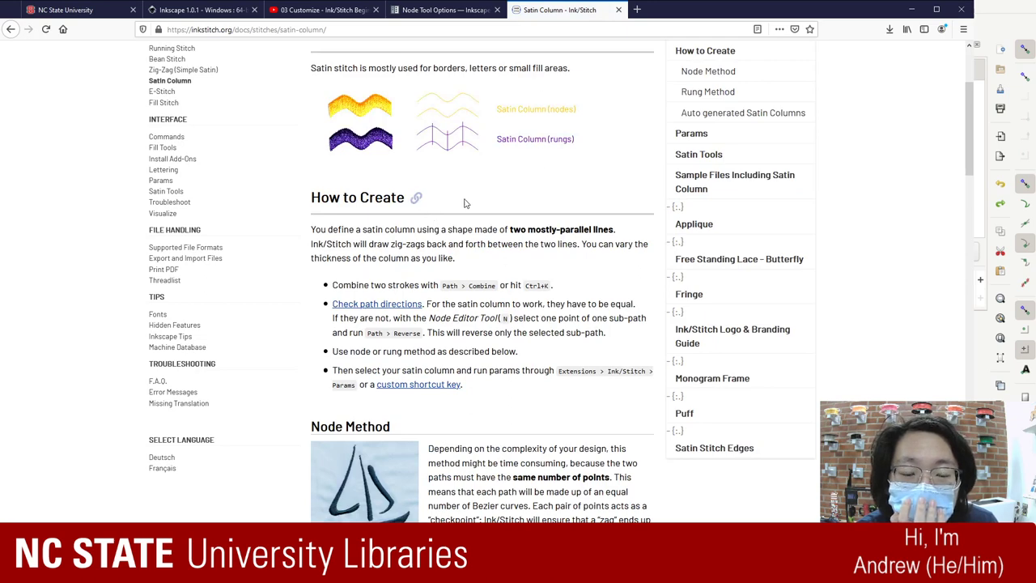
pyautogui.scroll(-3, 465, 324)
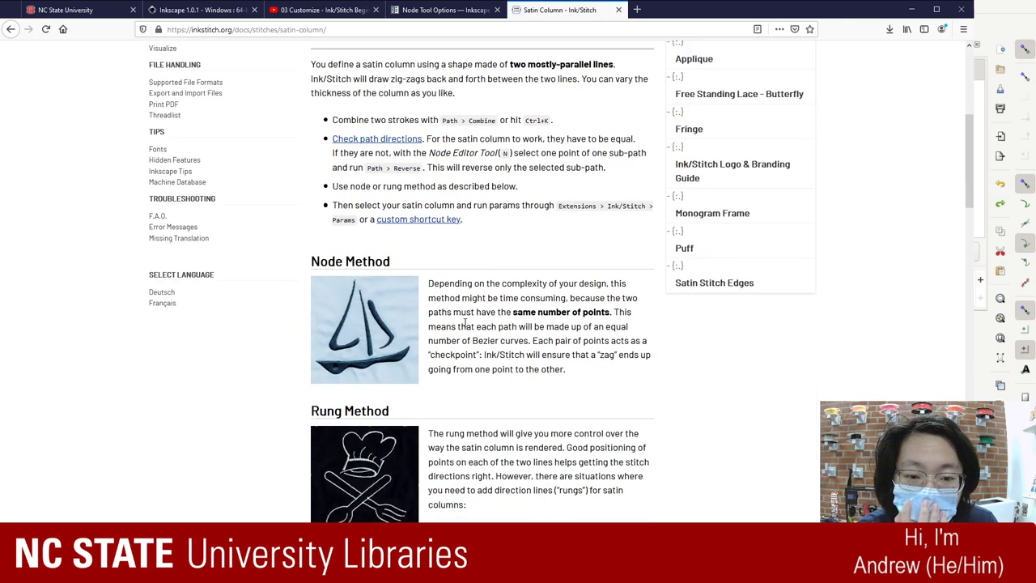
pyautogui.scroll(1, 464, 324)
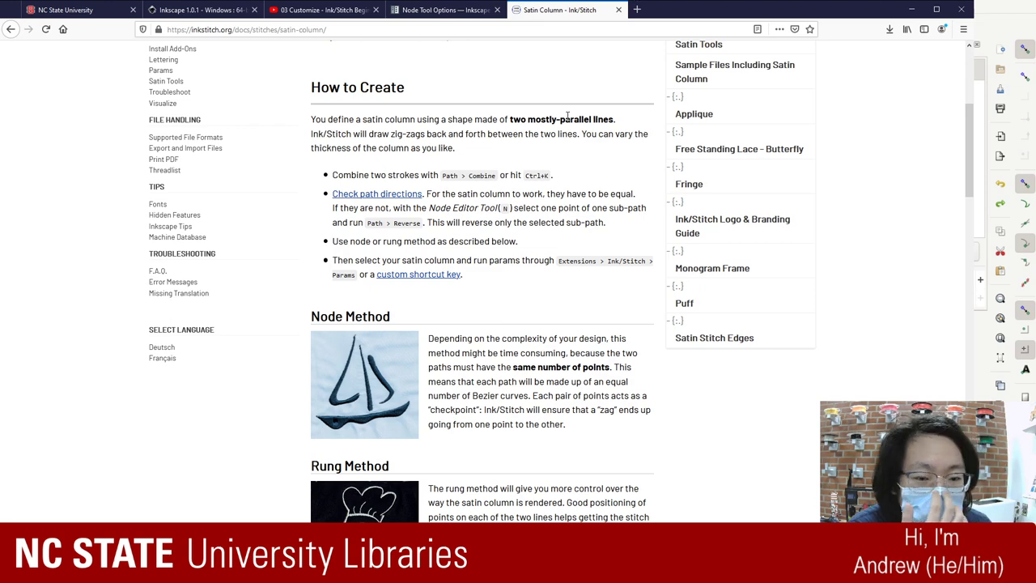
# - Read through the Rung Method section and open the EDUTECH Wiki credit link in a new tab
pyautogui.scroll(-2, 438, 251)
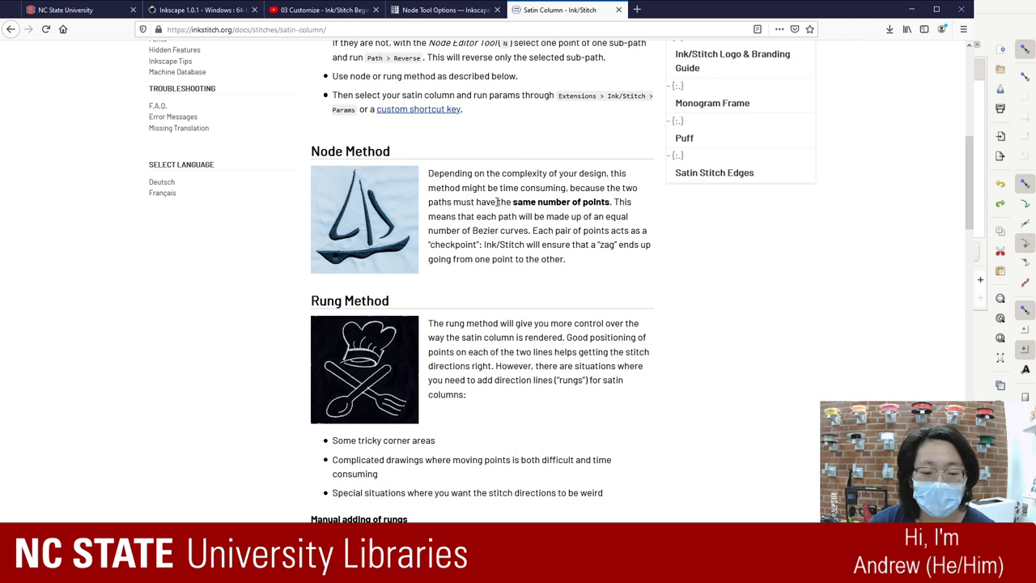
pyautogui.scroll(-5, 444, 306)
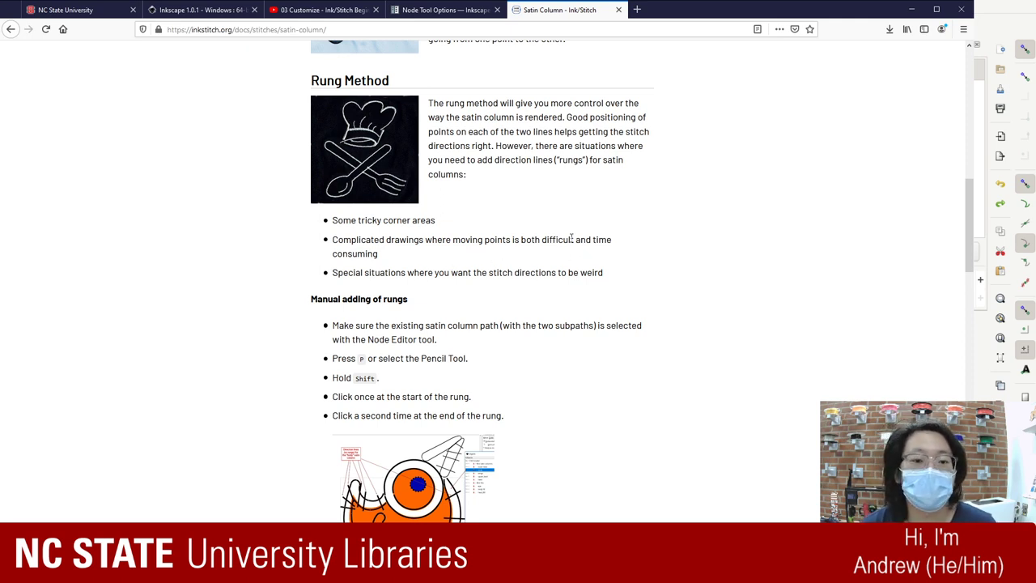
pyautogui.scroll(1, 572, 236)
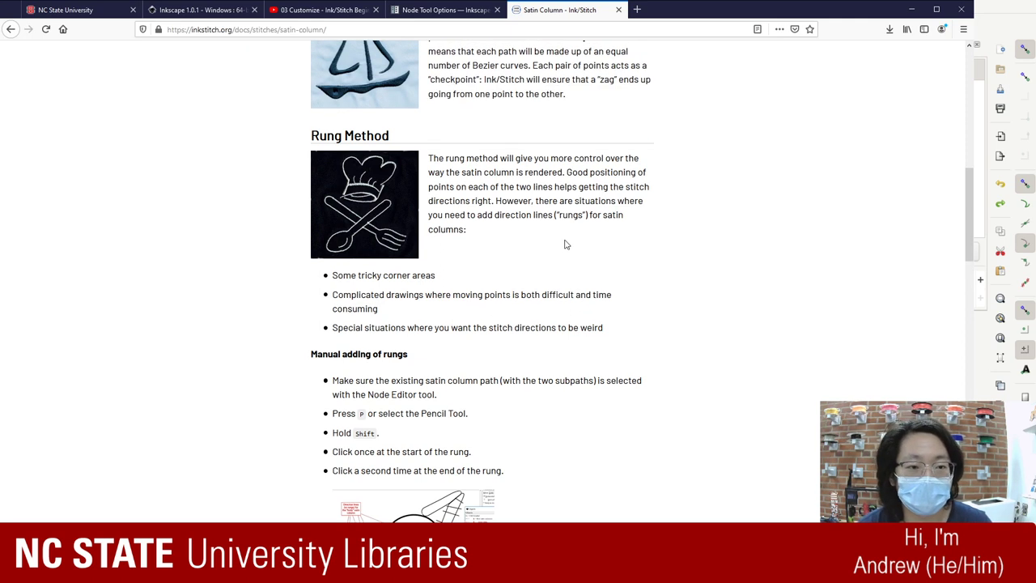
pyautogui.scroll(-2, 552, 249)
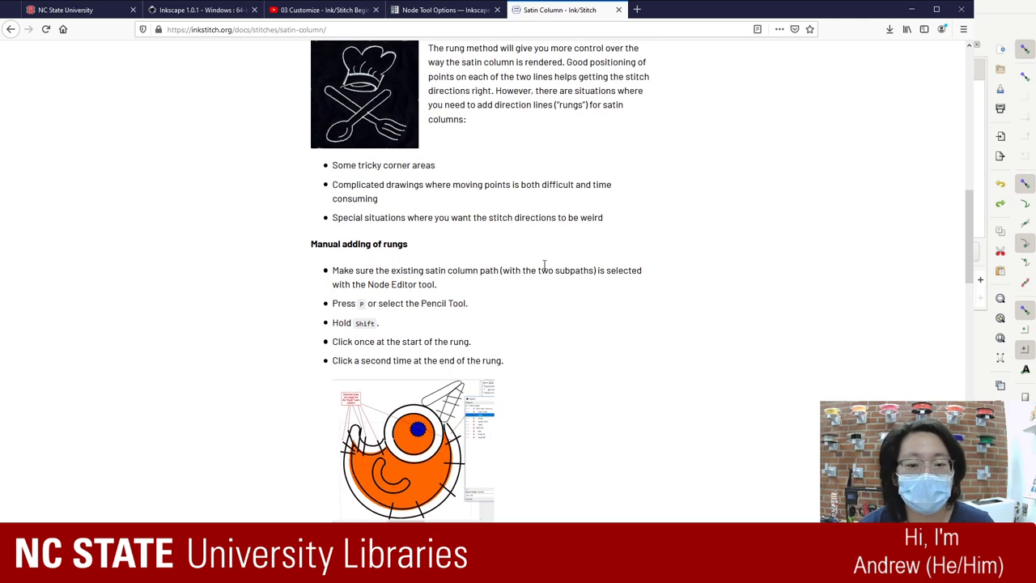
pyautogui.scroll(-3, 542, 269)
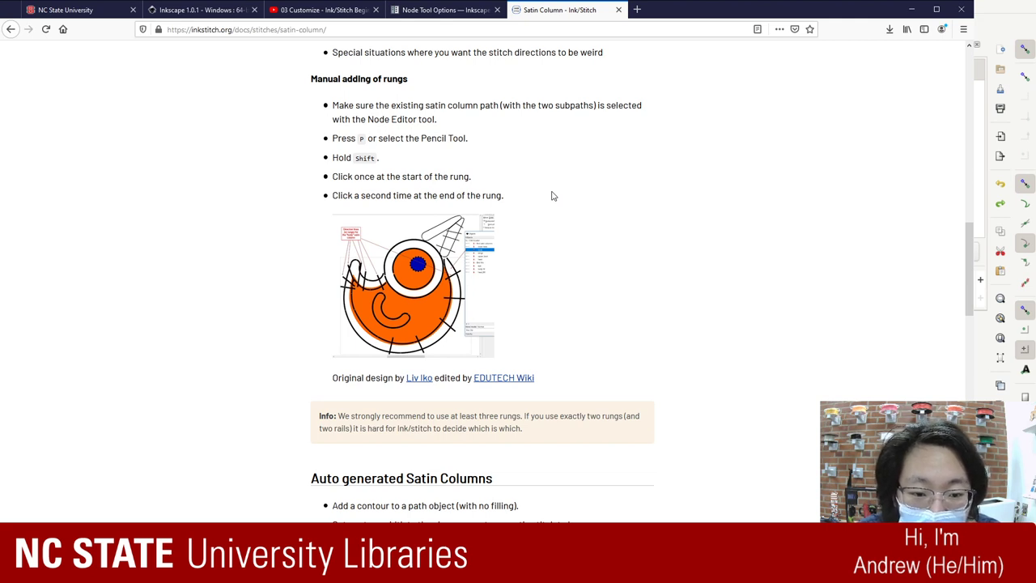
pyautogui.middleClick(504, 377)
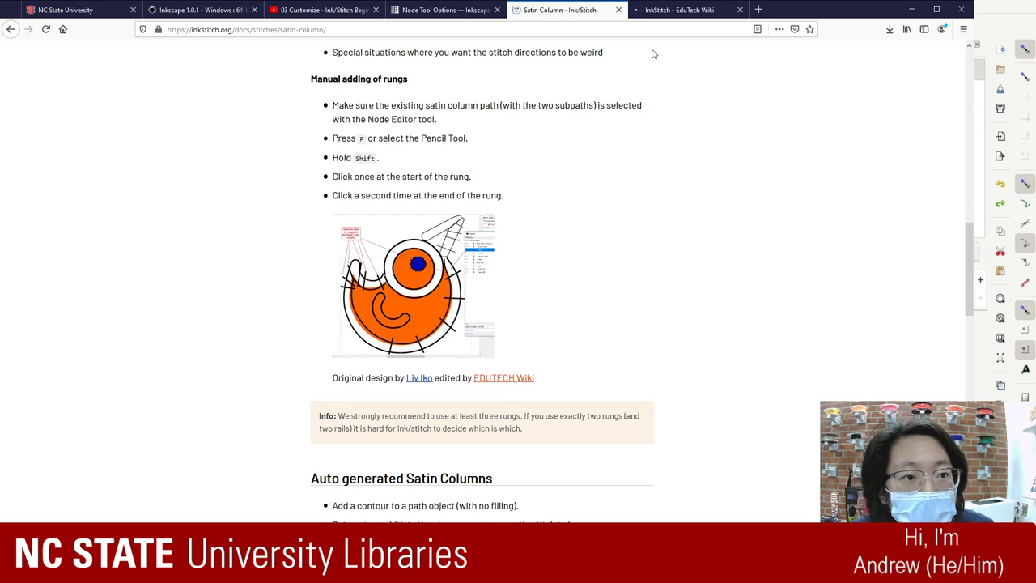
# - Bring up the EduTech Wiki InkStitch page and scroll down to its List of tutorials
pyautogui.click(657, 11)
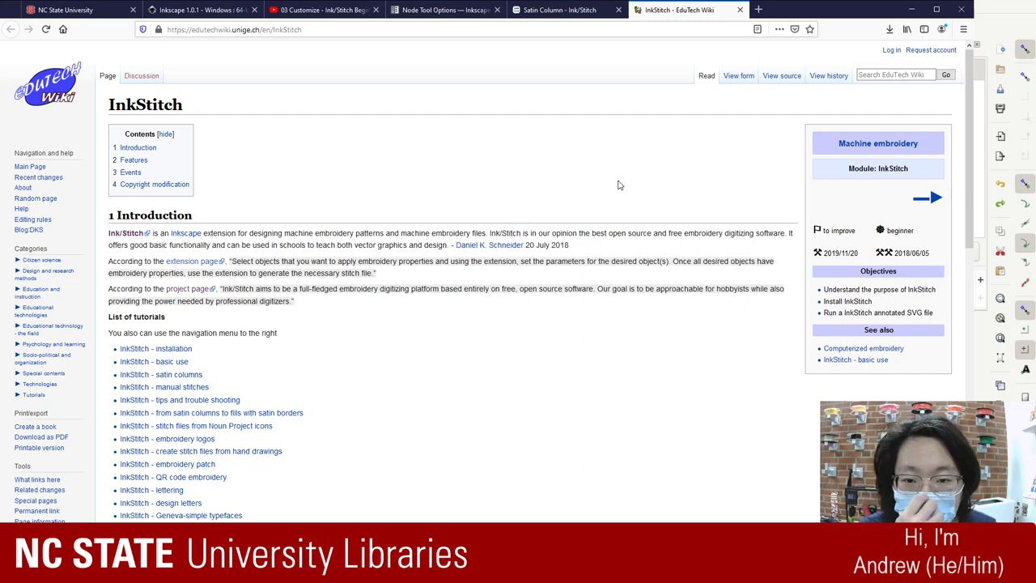
pyautogui.scroll(-3, 400, 214)
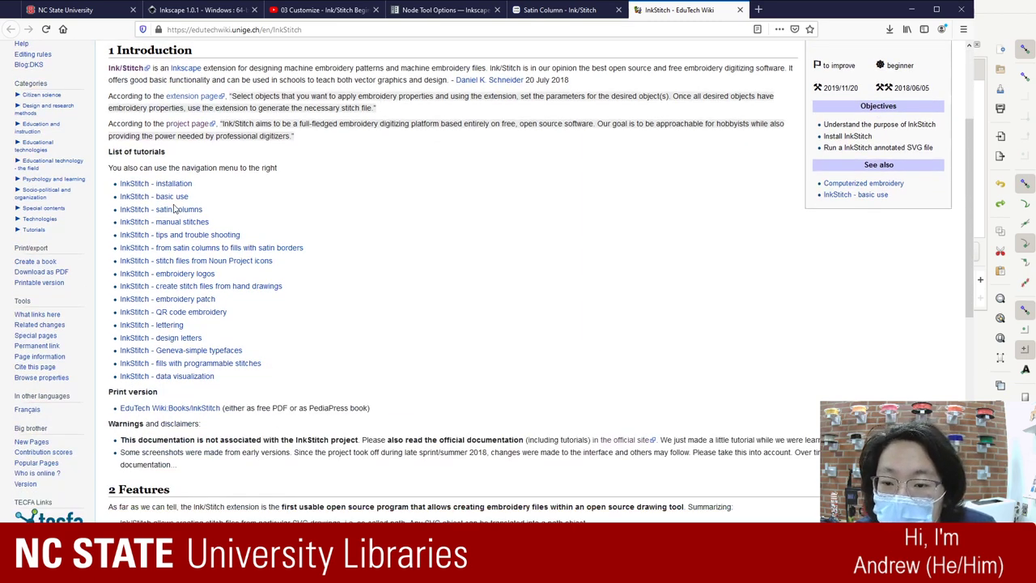
# - Open the 'InkStitch - embroidery logos' tutorial and read its MediaWiki logo and simple-fill sections
pyautogui.click(191, 273)
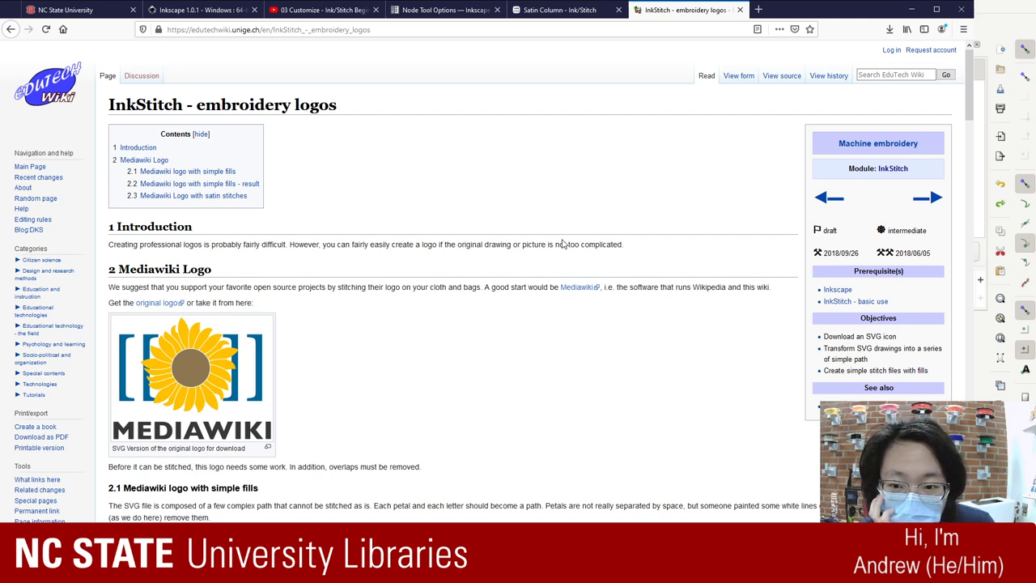
pyautogui.scroll(-3, 297, 255)
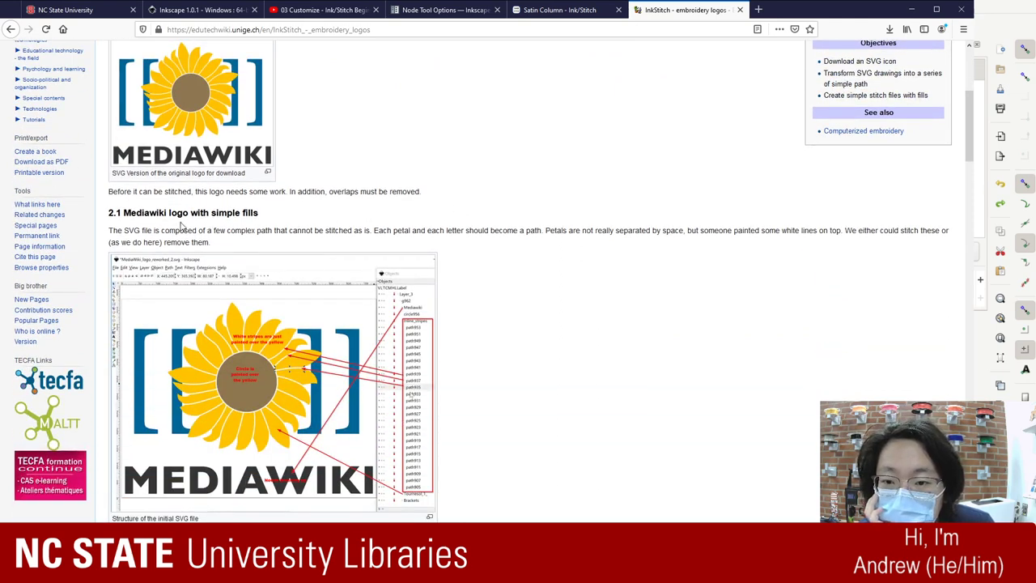
pyautogui.scroll(-4, 351, 226)
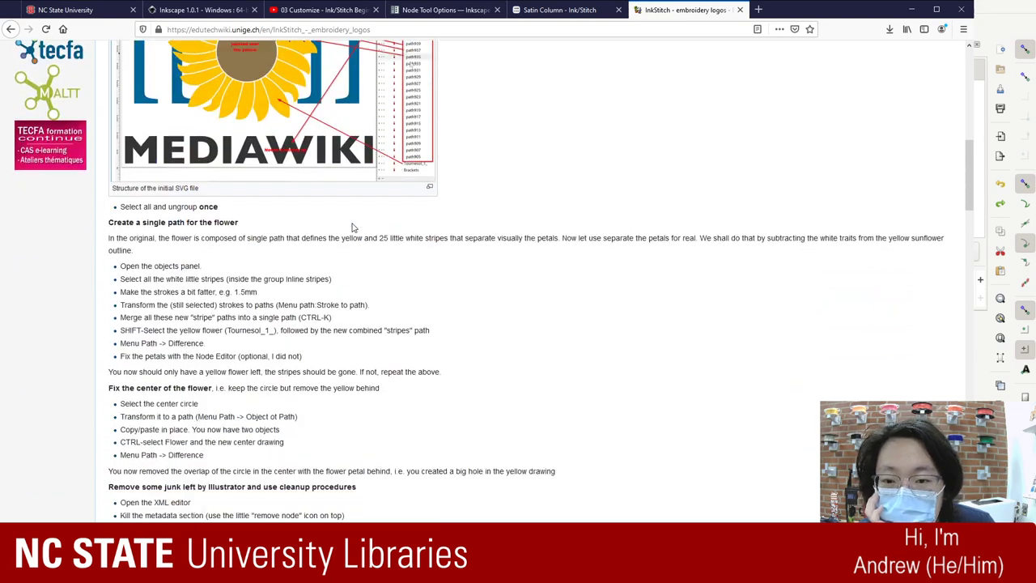
pyautogui.scroll(-10, 352, 227)
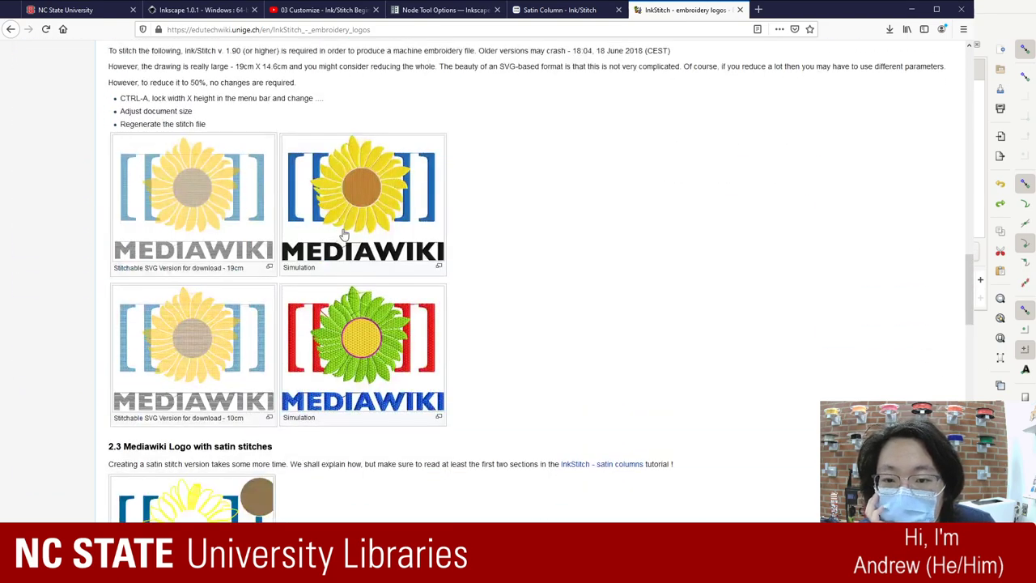
pyautogui.scroll(3, 349, 229)
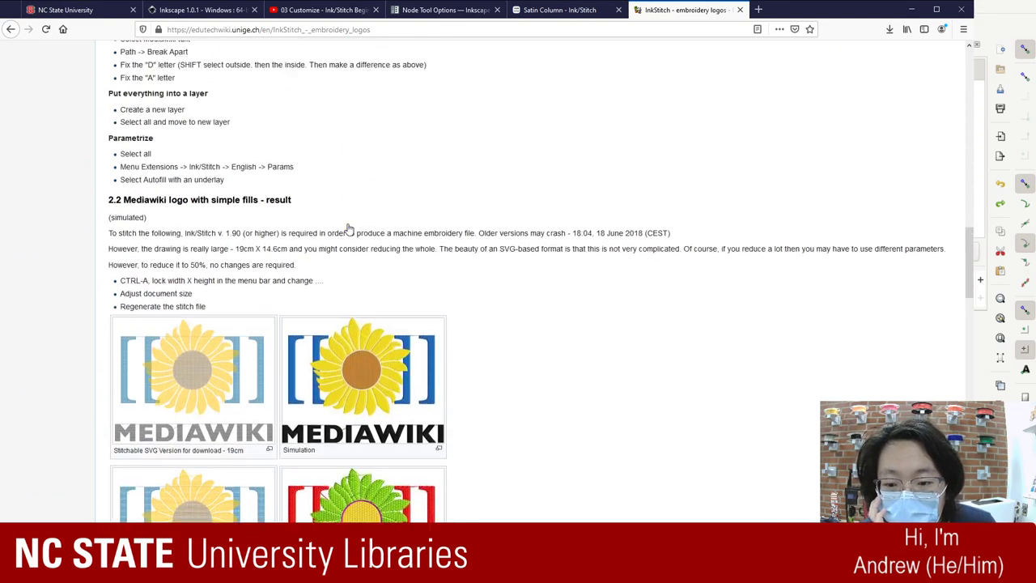
pyautogui.scroll(-1, 348, 228)
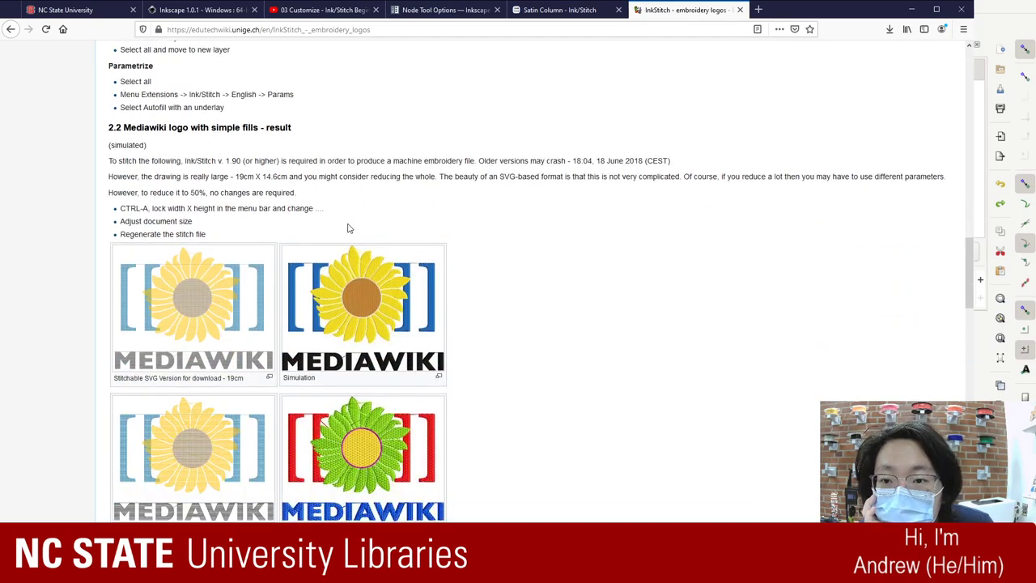
pyautogui.scroll(-5, 348, 229)
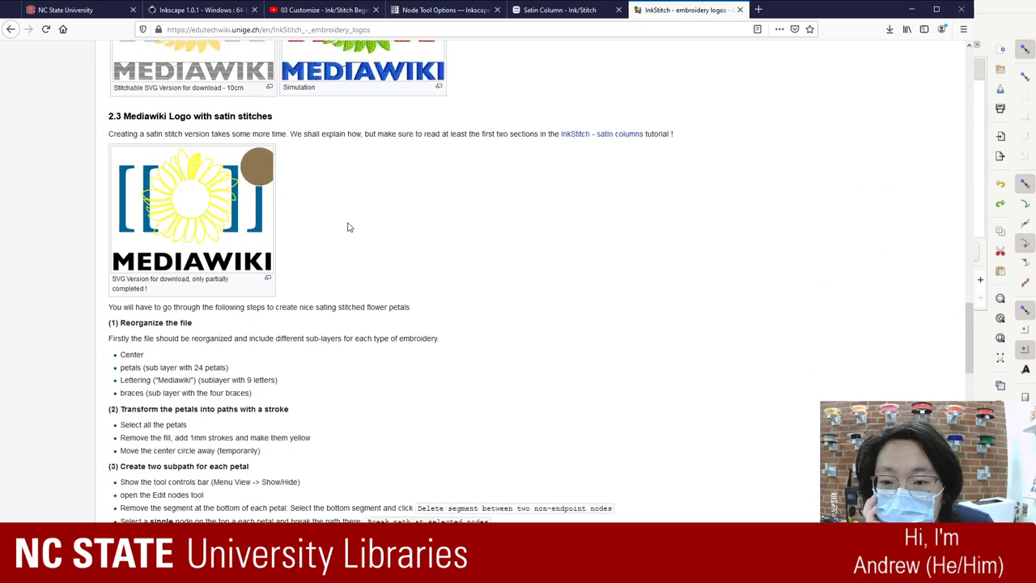
pyautogui.scroll(-4, 350, 227)
pyautogui.scroll(-8, 351, 227)
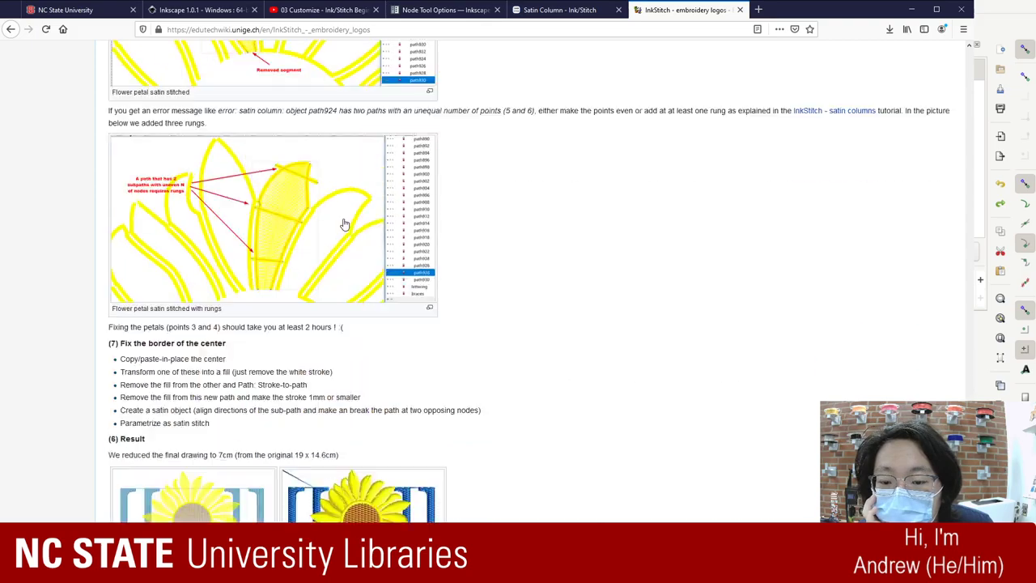
pyautogui.scroll(15, 346, 223)
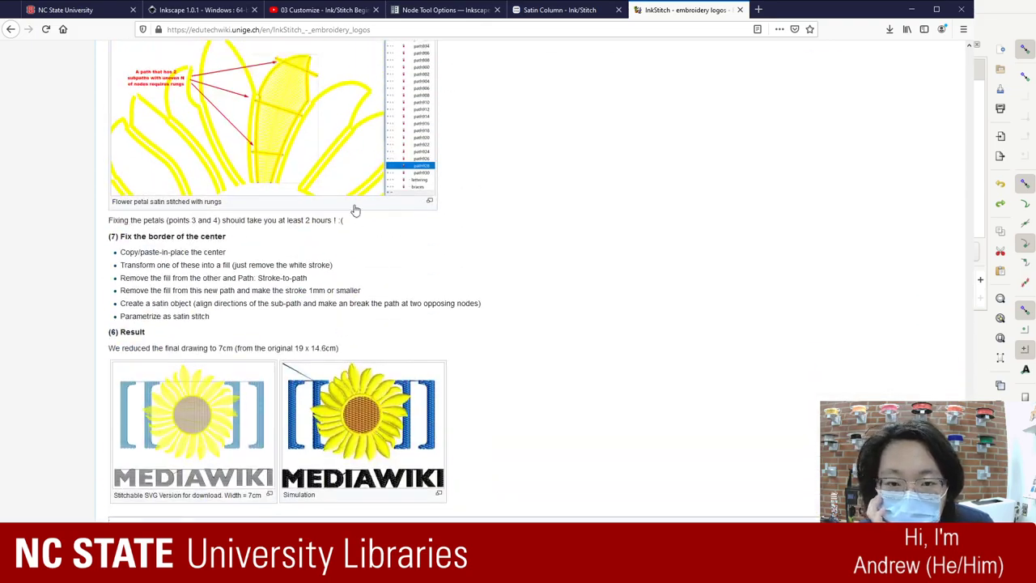
pyautogui.scroll(5, 367, 206)
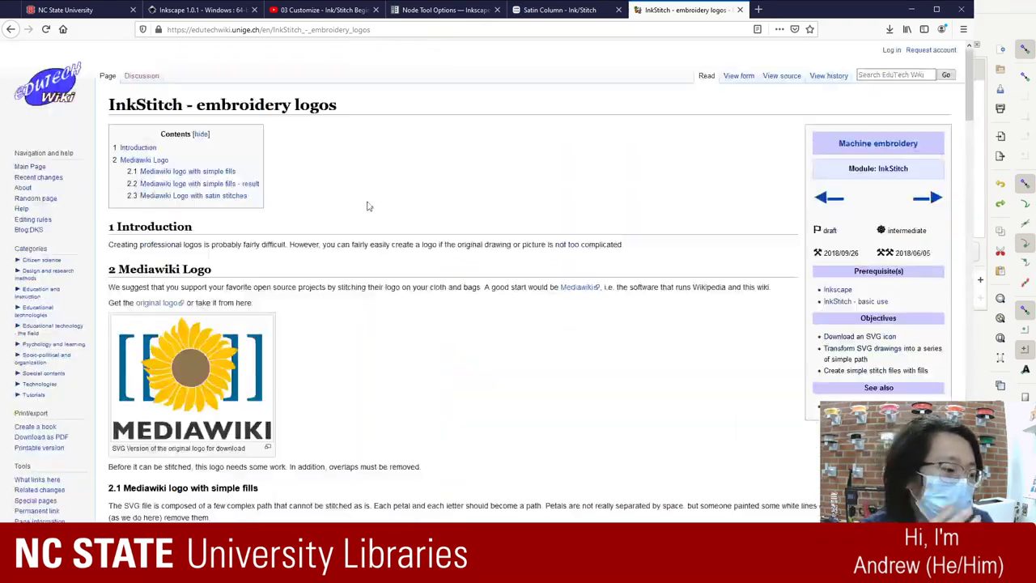
pyautogui.scroll(-5, 367, 207)
pyautogui.scroll(1, 366, 206)
pyautogui.scroll(-1, 366, 207)
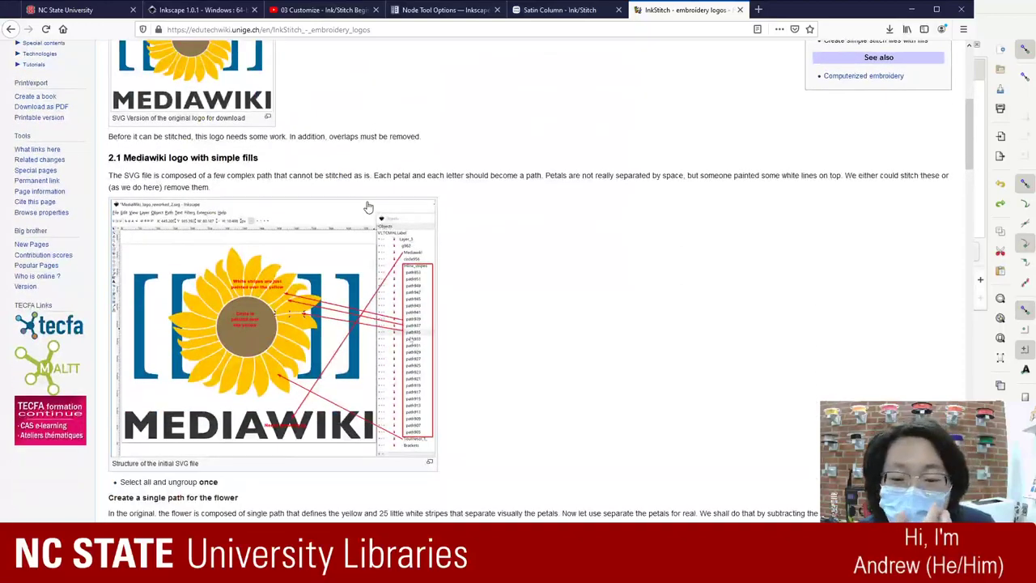
pyautogui.scroll(4, 365, 204)
pyautogui.scroll(-3, 332, 204)
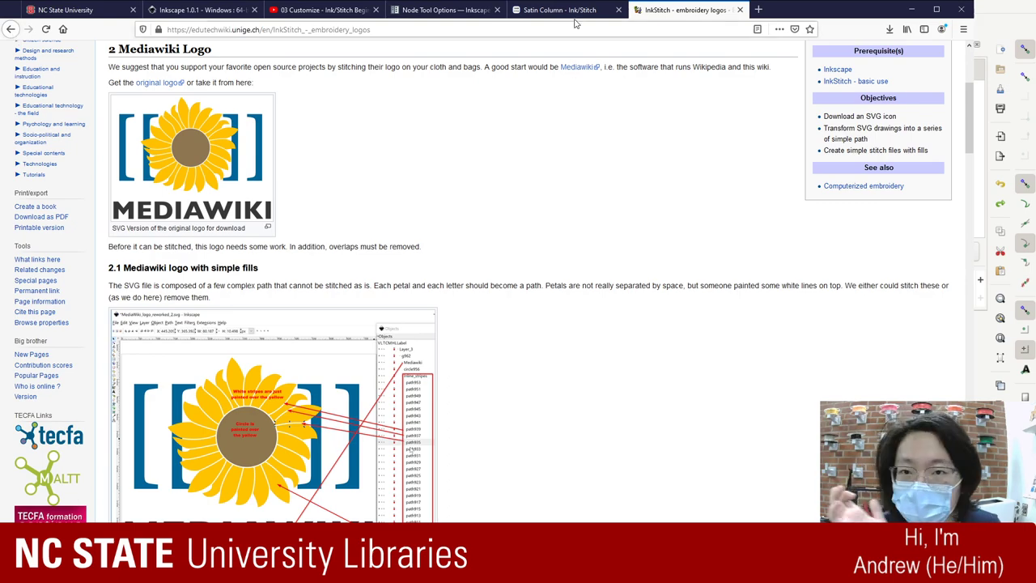
pyautogui.scroll(-1, 475, 246)
pyautogui.scroll(5, 475, 245)
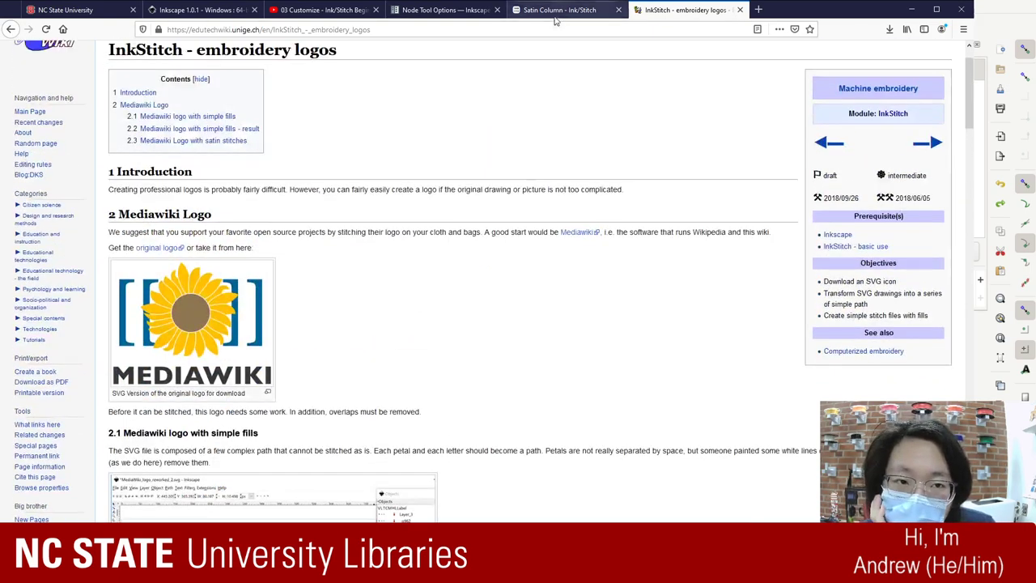
# - Return to the Ink/Stitch Satin Column page and scroll through its Params section
pyautogui.click(603, 11)
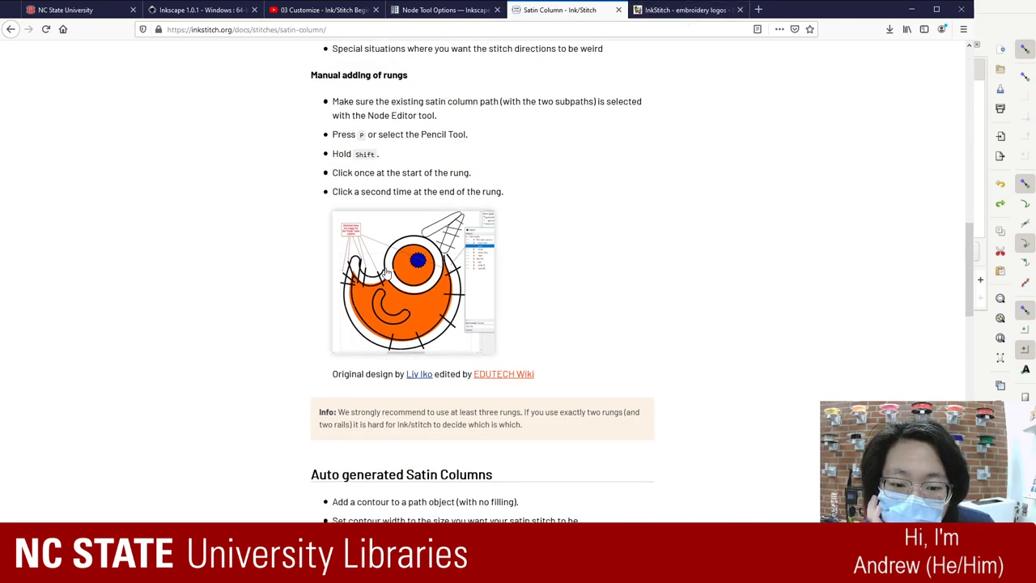
pyautogui.scroll(-5, 389, 267)
pyautogui.scroll(1, 399, 259)
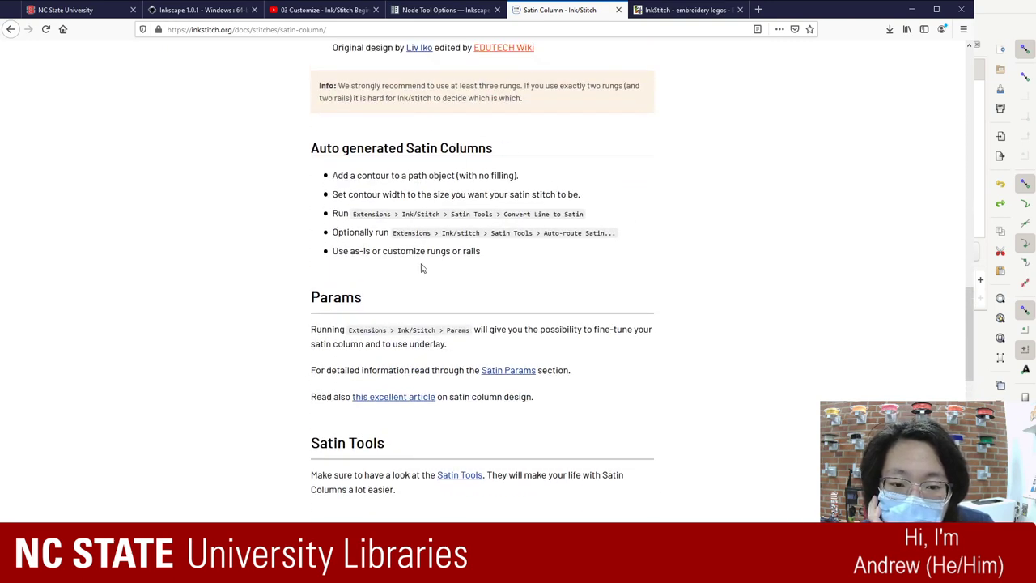
pyautogui.scroll(-2, 495, 273)
pyautogui.scroll(-1, 494, 273)
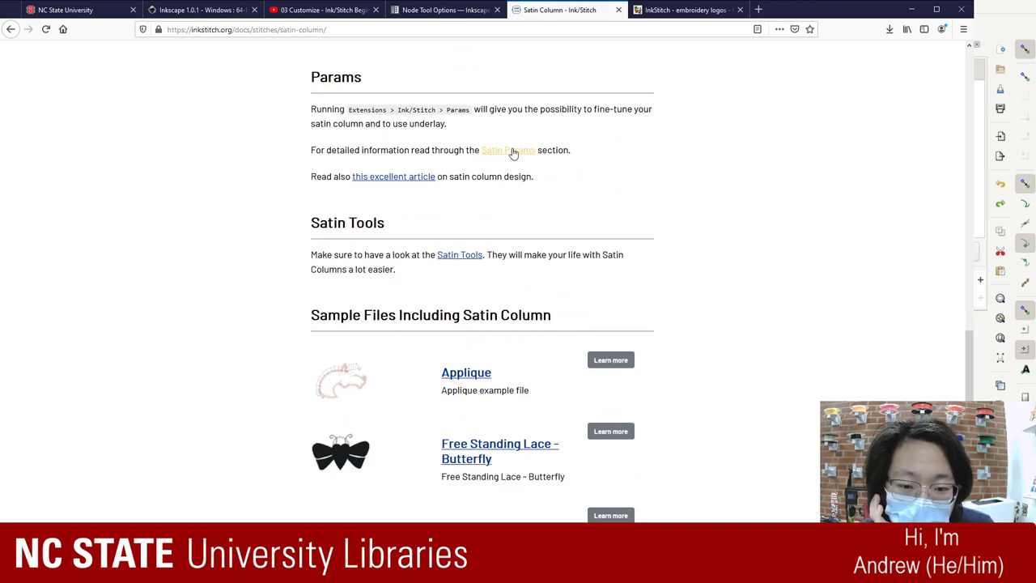
pyautogui.scroll(-3, 499, 183)
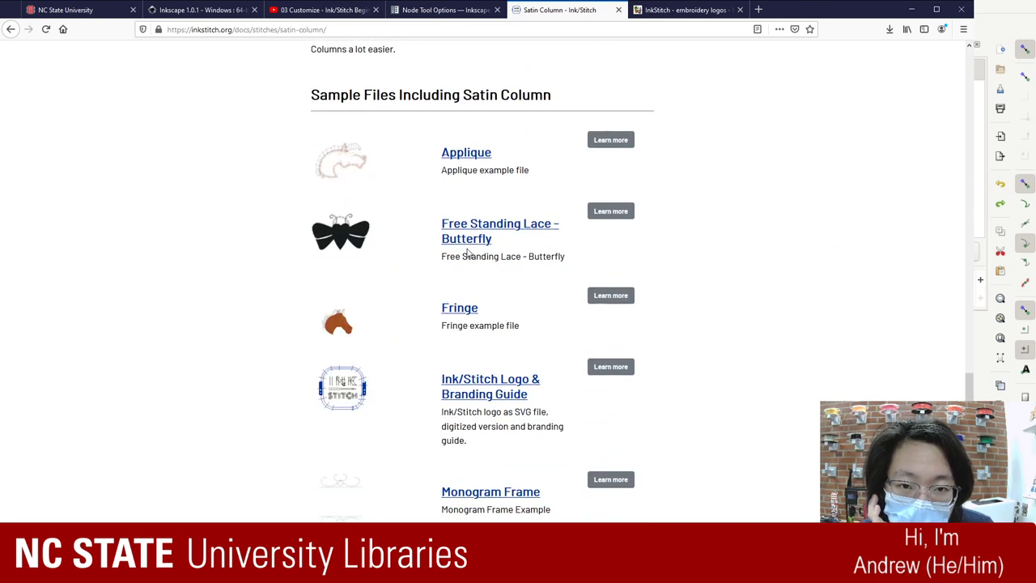
# - Open 'this excellent article' on satin column design in a background tab
pyautogui.scroll(1, 468, 165)
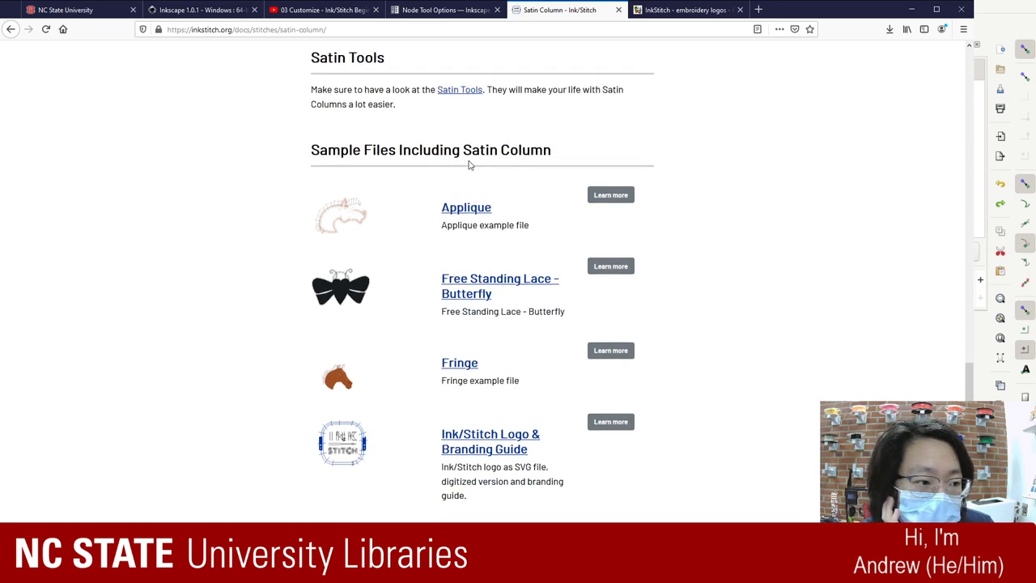
pyautogui.scroll(2, 469, 165)
pyautogui.scroll(1, 469, 165)
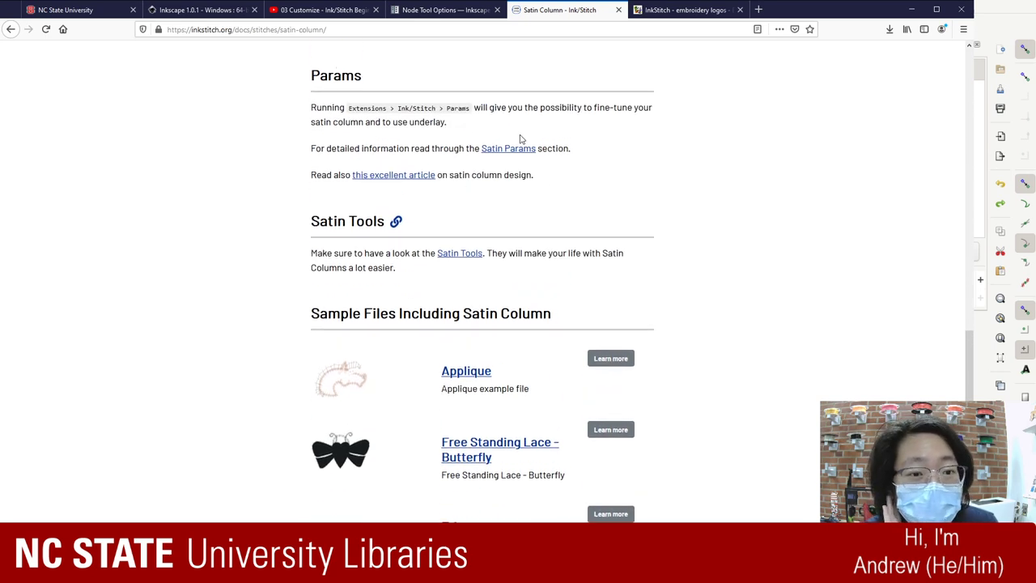
pyautogui.middleClick(409, 177)
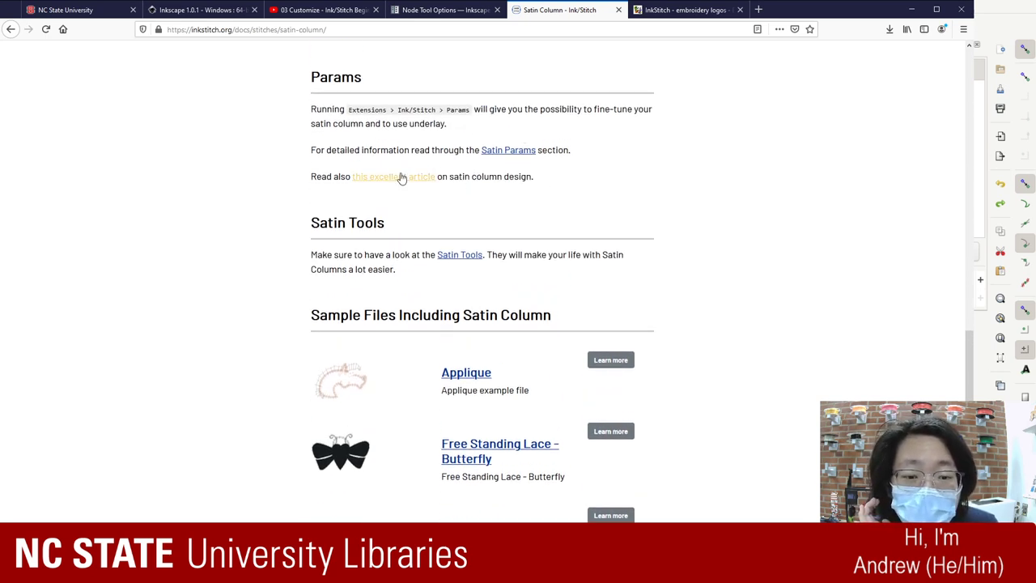
# - Read the Mr X Stitch underlay article down to the satin-column boardwalk illustration and caption
pyautogui.click(679, 13)
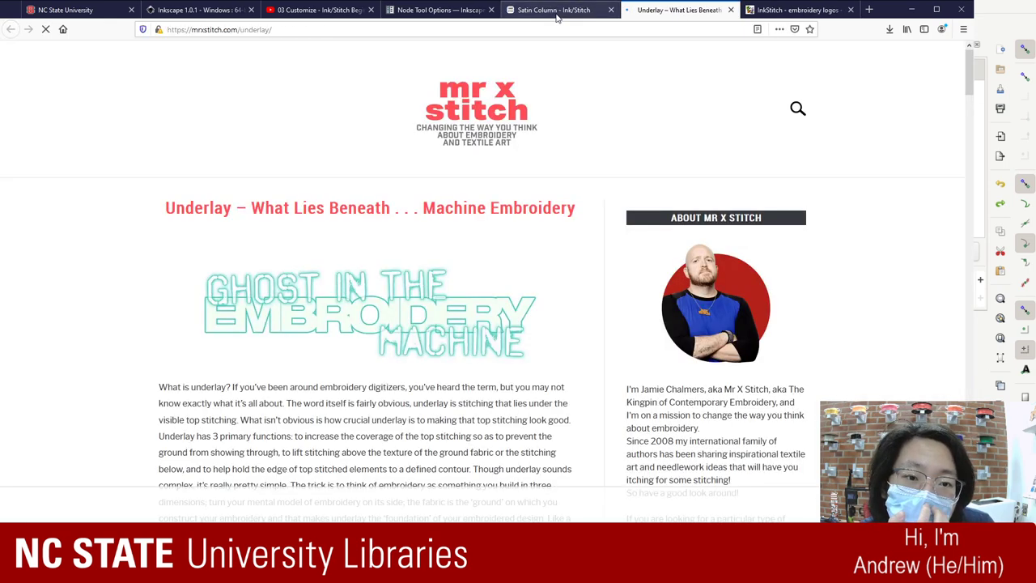
pyautogui.scroll(-5, 474, 255)
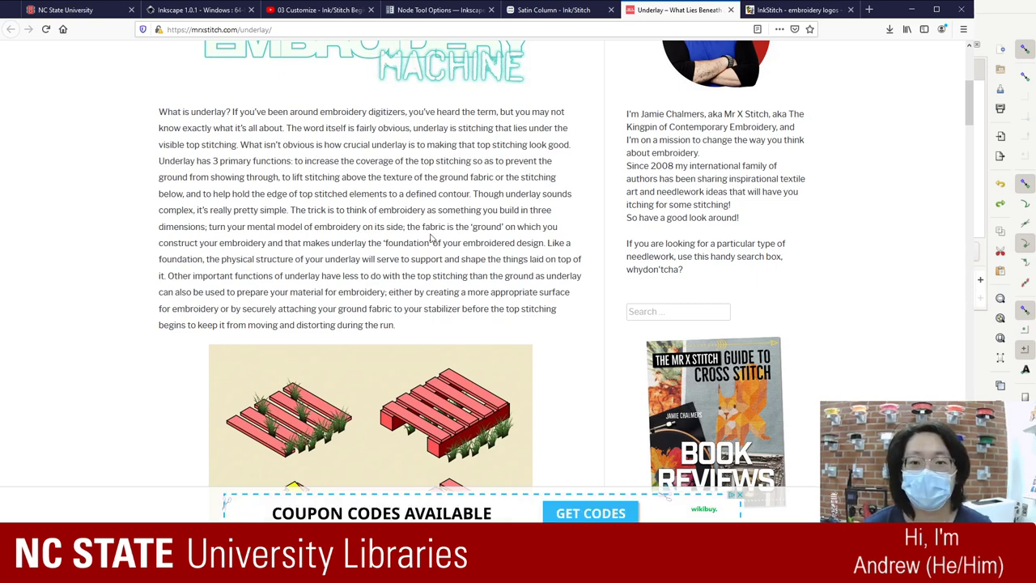
pyautogui.scroll(-2, 431, 245)
pyautogui.scroll(-2, 431, 245)
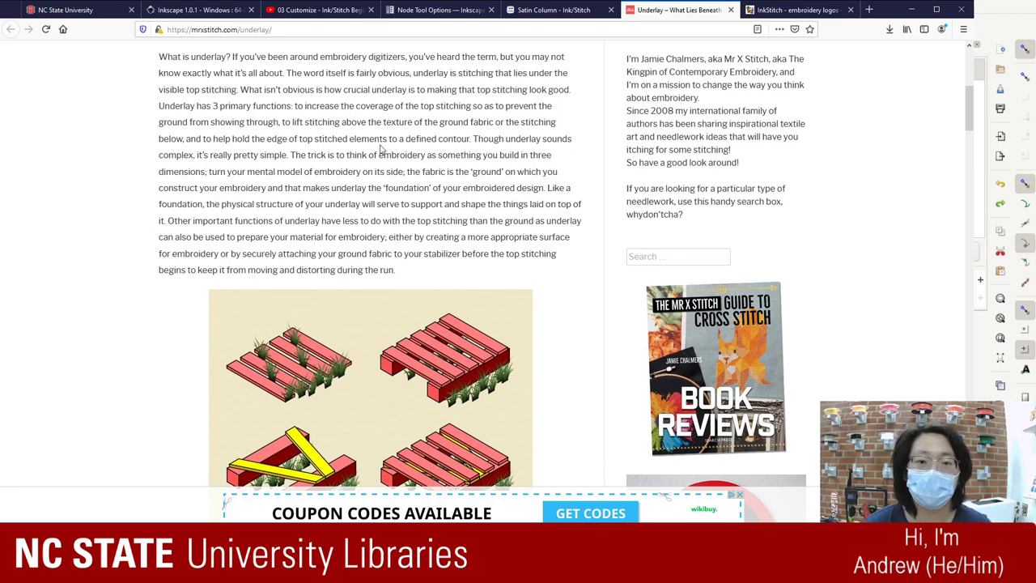
pyautogui.scroll(-2, 461, 140)
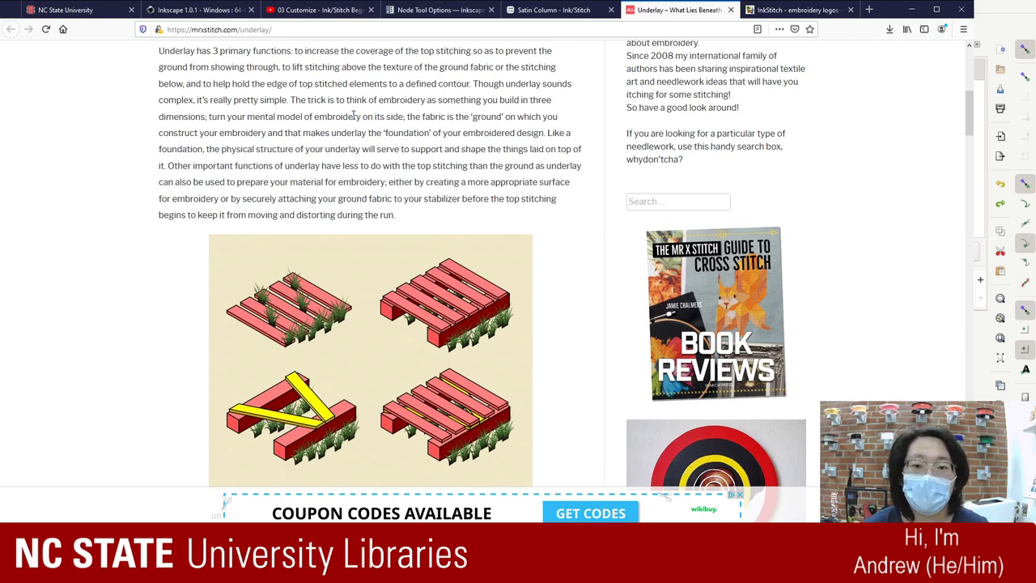
pyautogui.scroll(-5, 352, 114)
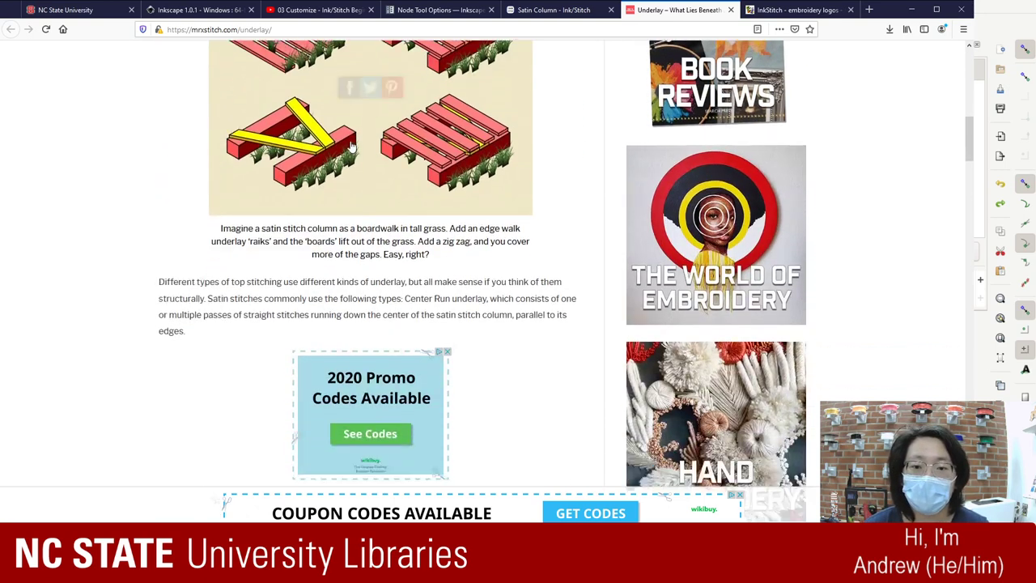
# - Read on past the Edge Run and Double Zig-Zag explanation to the terrycloth German-underlay photo
pyautogui.scroll(-6, 348, 143)
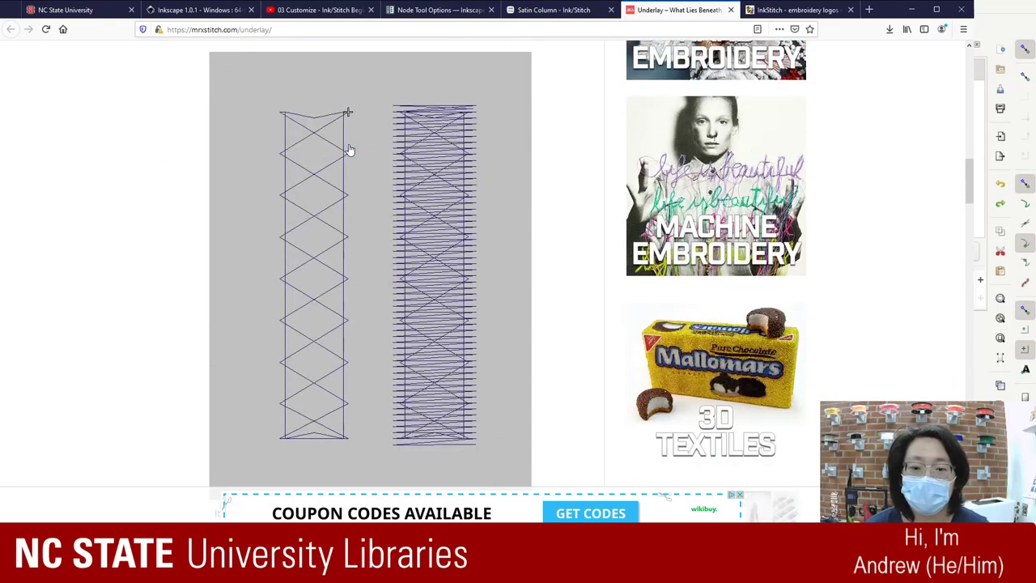
pyautogui.scroll(2, 344, 153)
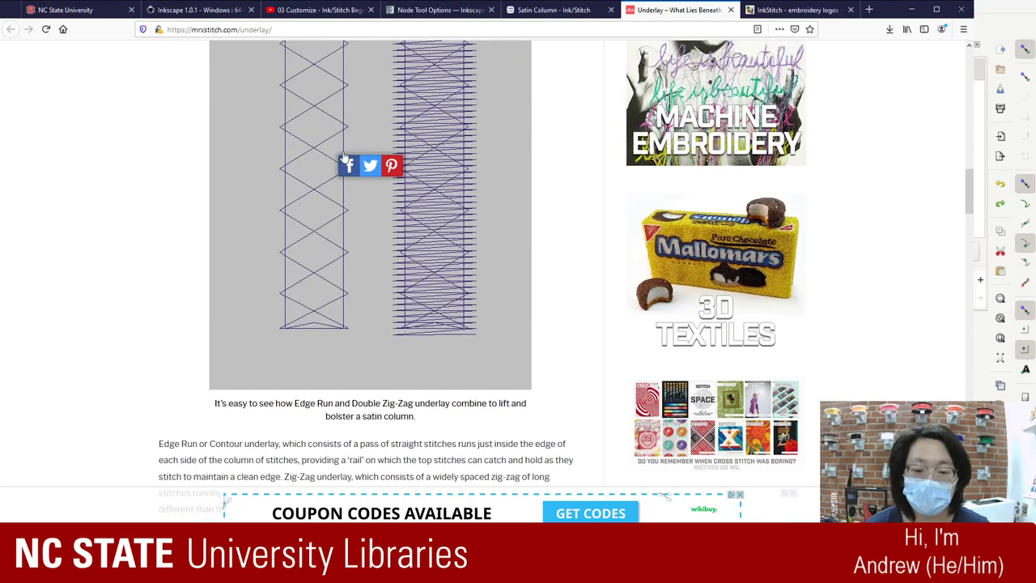
pyautogui.scroll(-1, 344, 163)
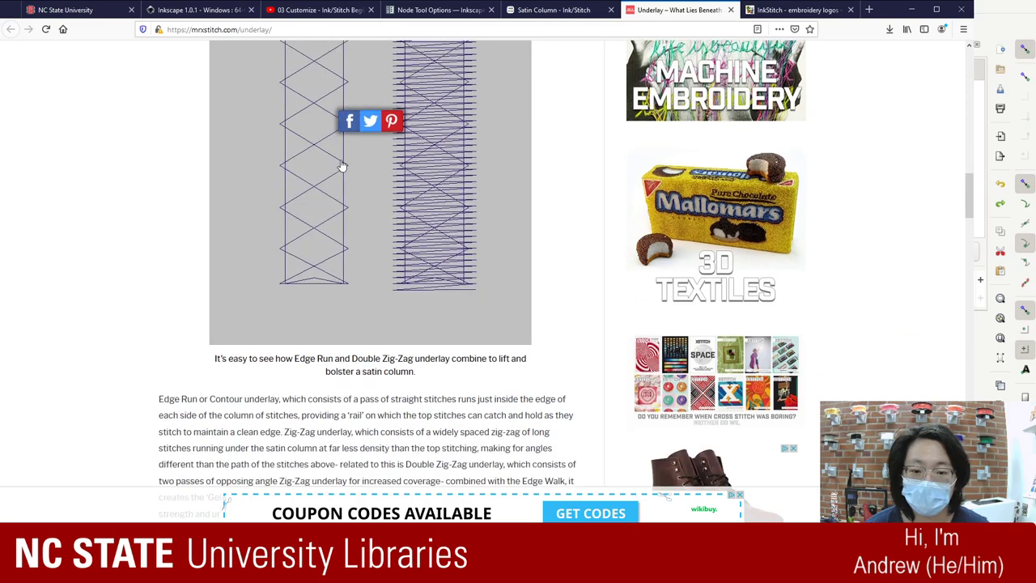
pyautogui.scroll(3, 343, 170)
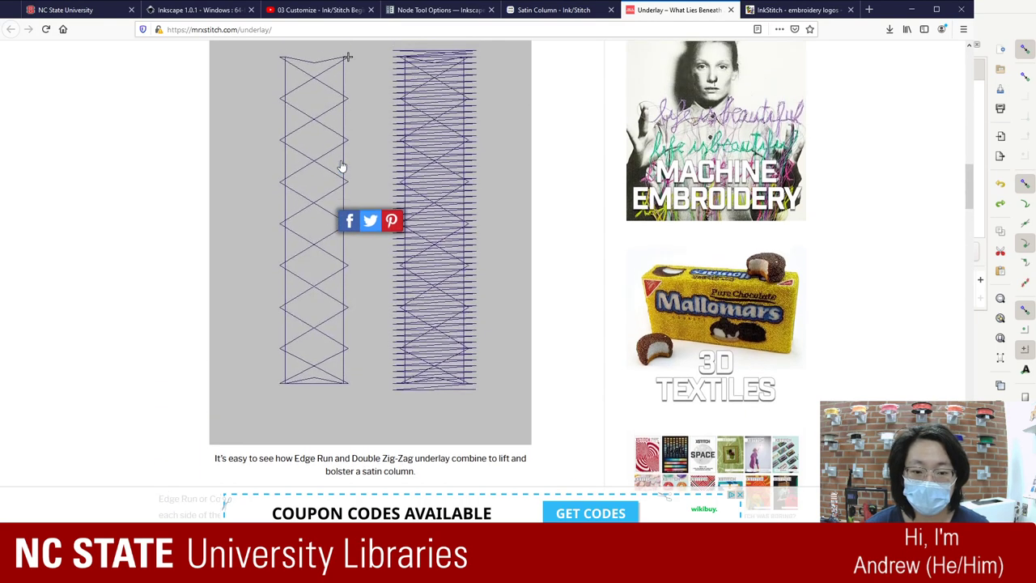
pyautogui.scroll(-5, 342, 173)
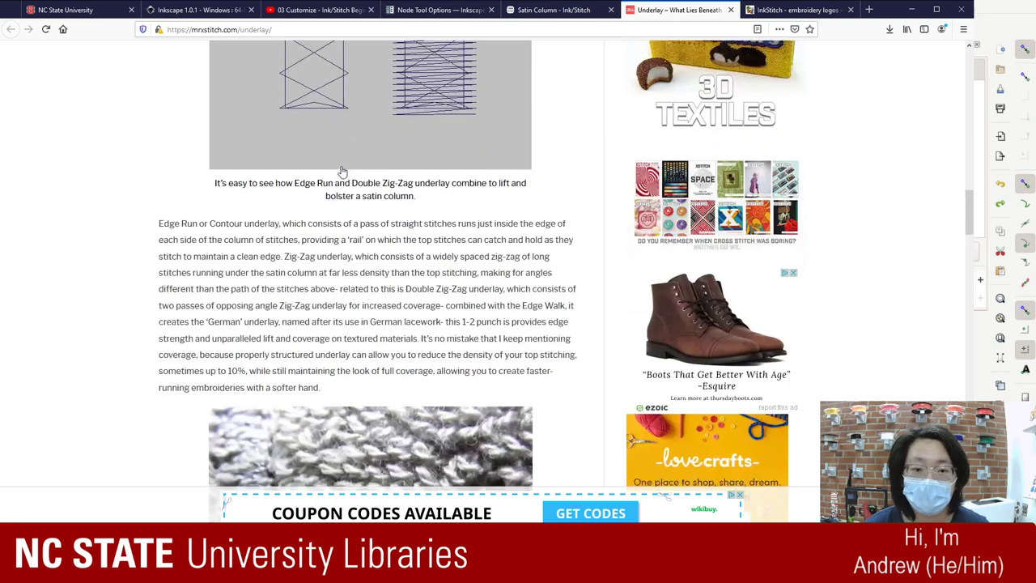
pyautogui.scroll(3, 342, 173)
pyautogui.scroll(-2, 342, 172)
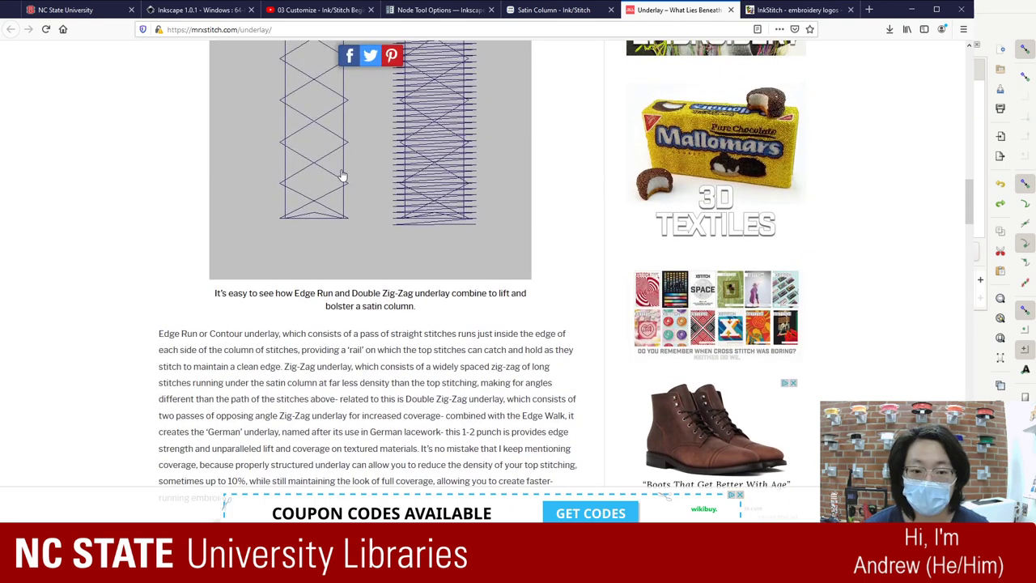
pyautogui.scroll(-1, 347, 199)
pyautogui.scroll(2, 347, 199)
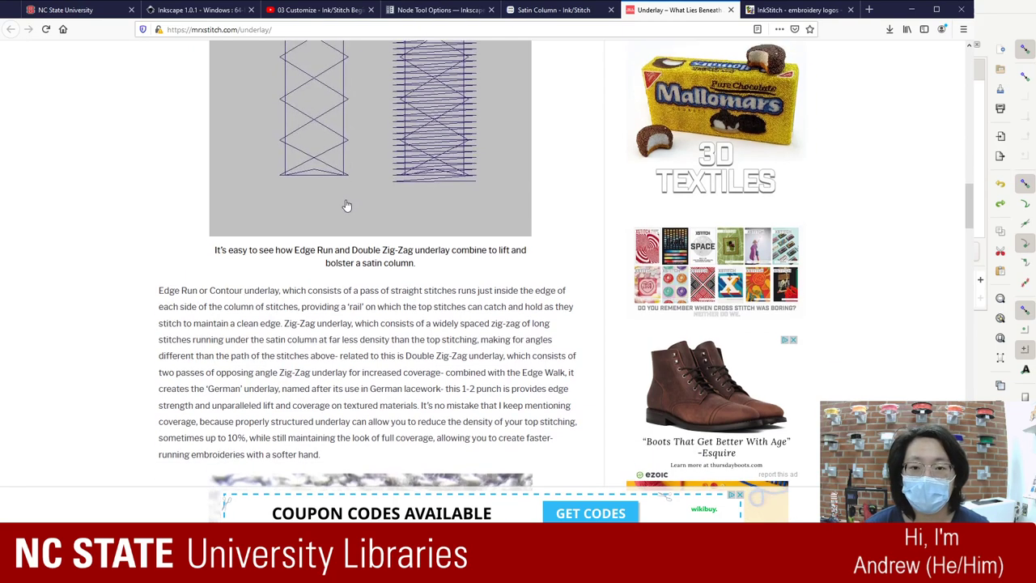
pyautogui.scroll(-2, 287, 400)
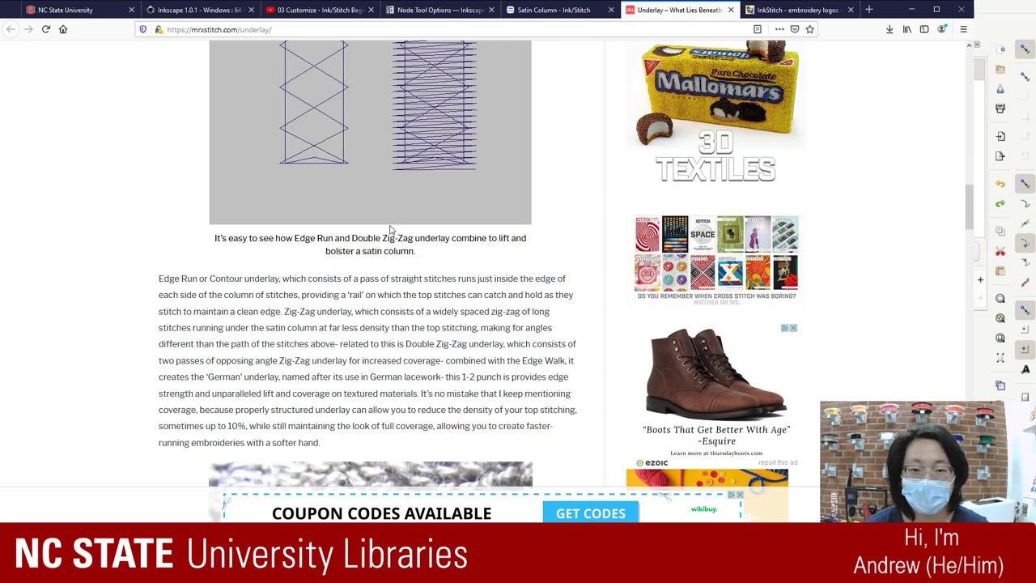
pyautogui.scroll(1, 393, 234)
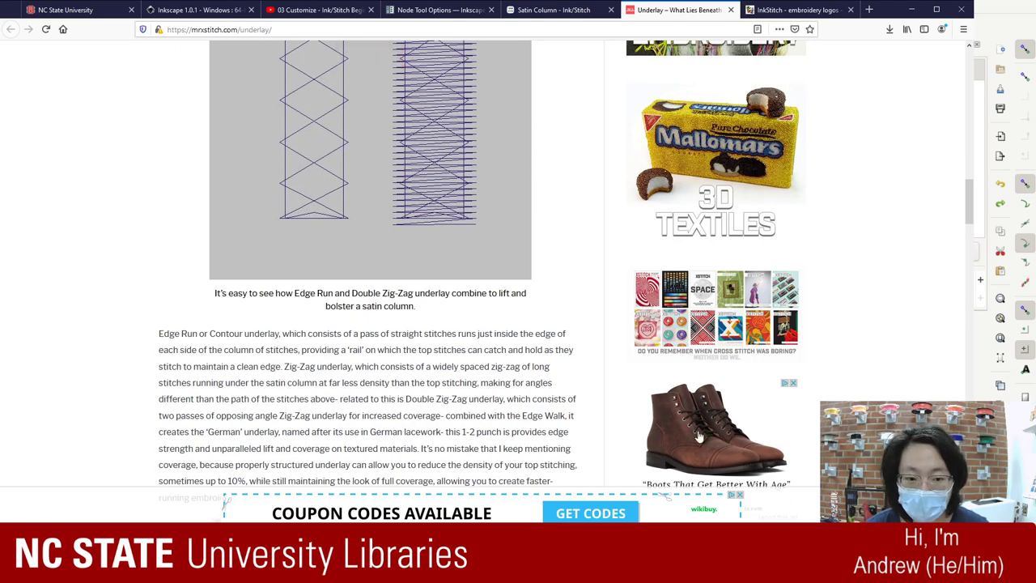
pyautogui.scroll(-4, 437, 386)
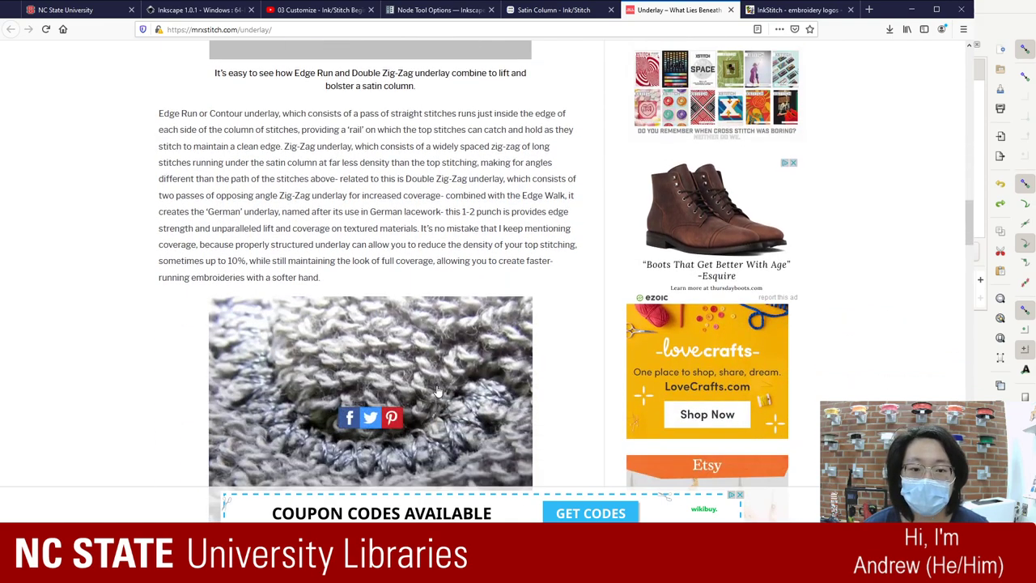
pyautogui.scroll(-4, 311, 234)
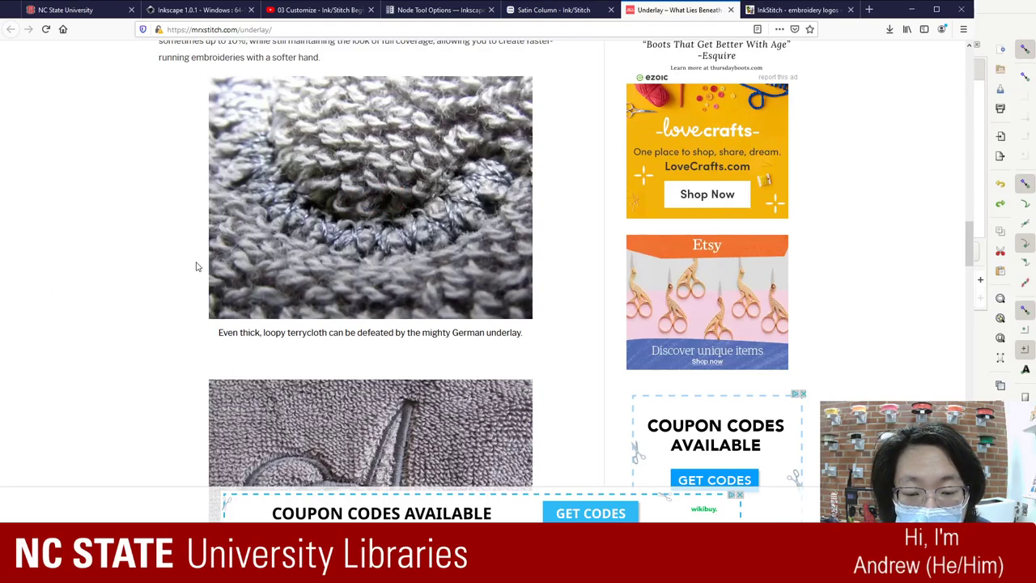
pyautogui.scroll(-2, 195, 266)
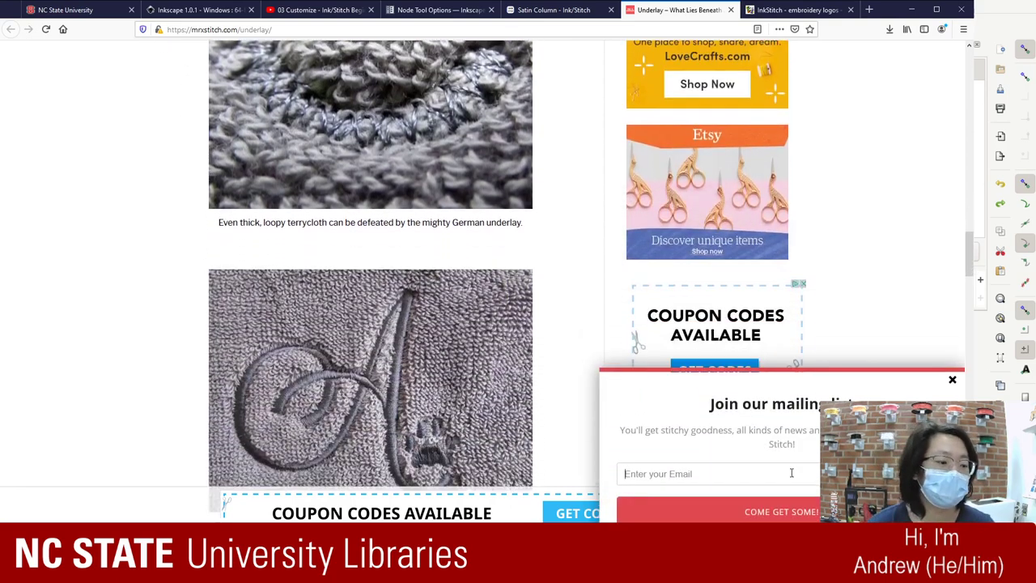
# - Dismiss the 'Join our mailing list' popup and review the terrycloth and monogram images
pyautogui.click(953, 378)
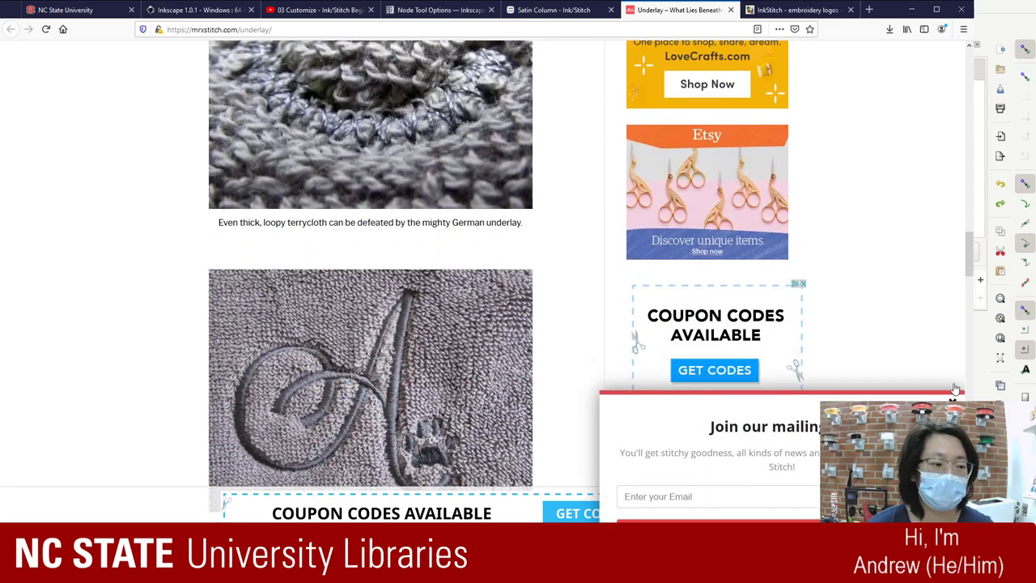
pyautogui.scroll(-4, 153, 340)
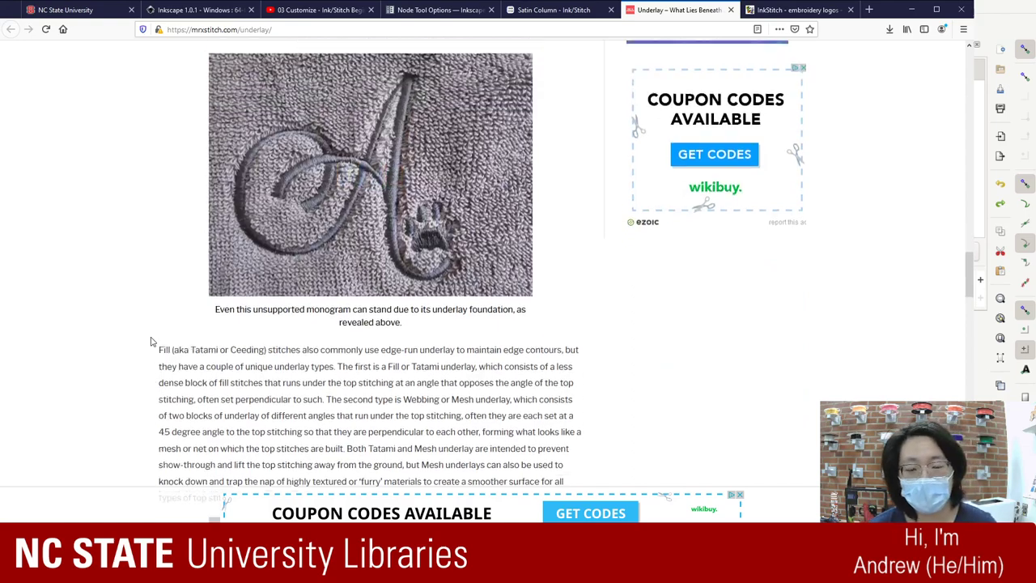
pyautogui.scroll(1, 151, 340)
pyautogui.scroll(-1, 151, 341)
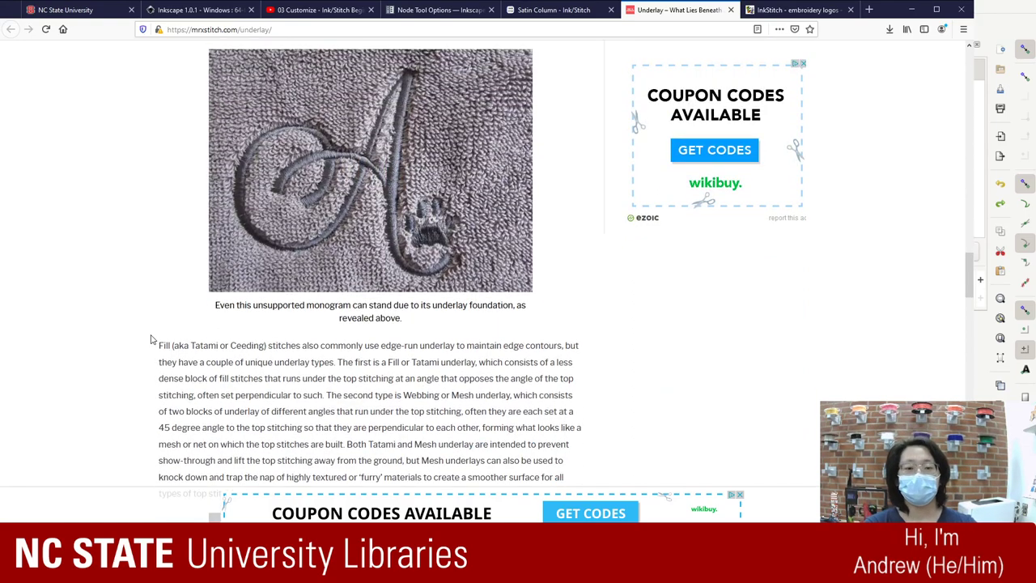
pyautogui.scroll(3, 151, 340)
pyautogui.scroll(-2, 153, 340)
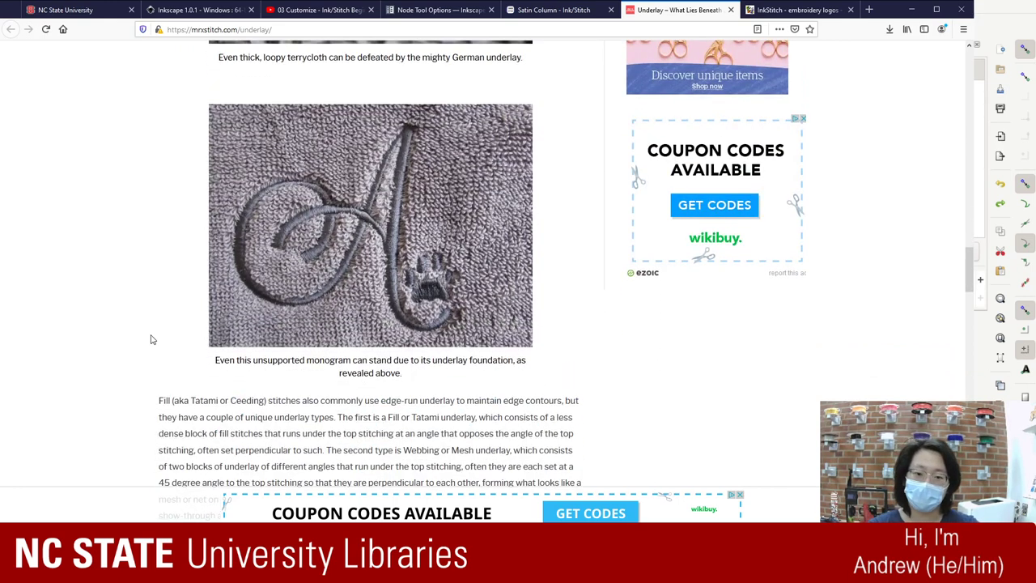
pyautogui.scroll(3, 149, 342)
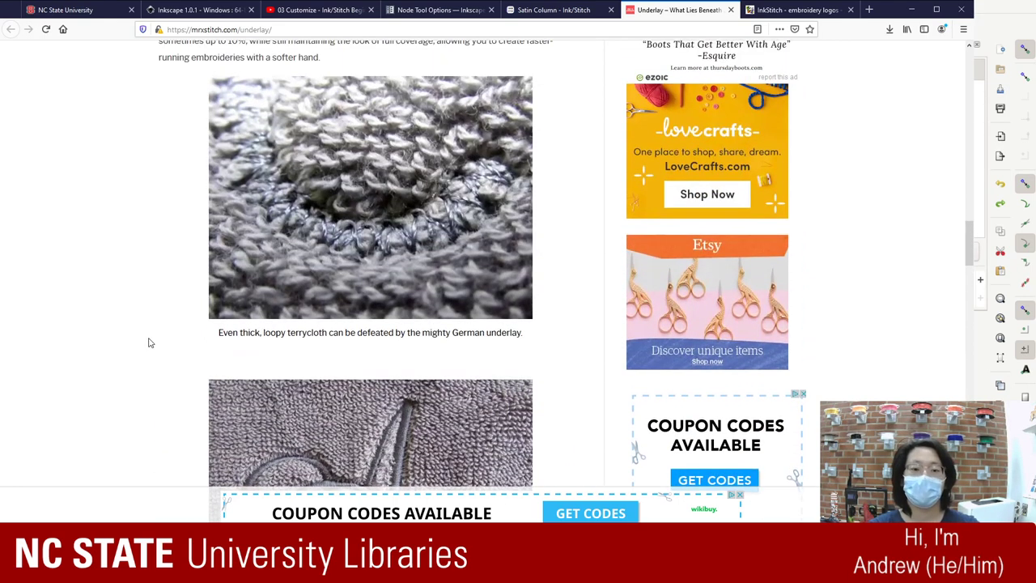
pyautogui.scroll(-1, 149, 343)
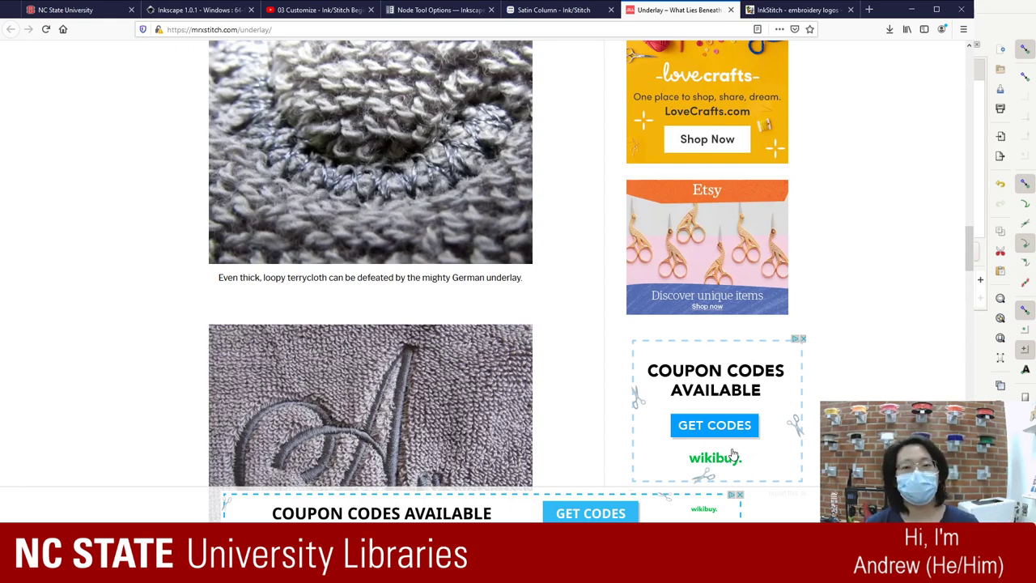
pyautogui.scroll(2, 732, 454)
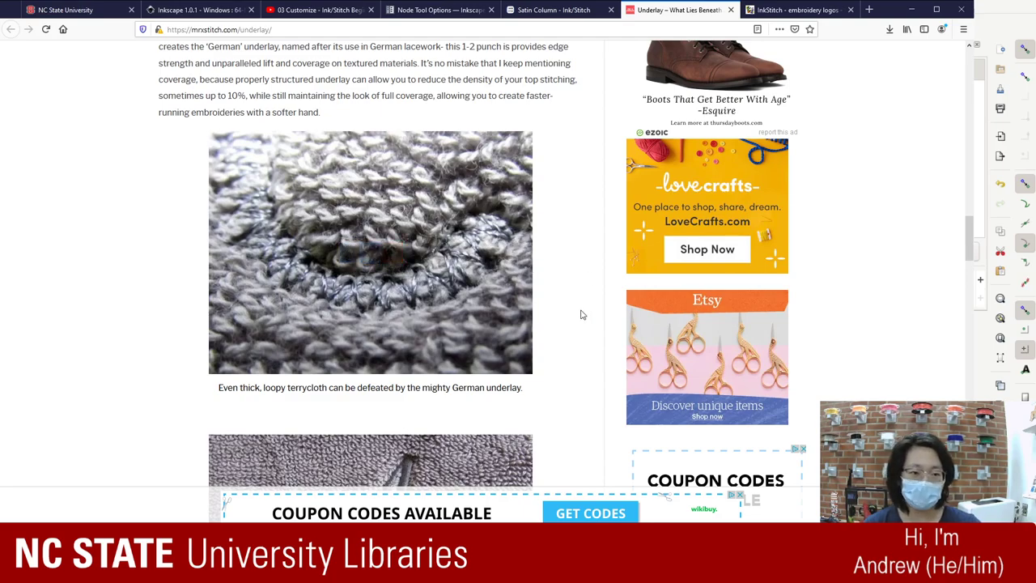
pyautogui.scroll(-10, 581, 314)
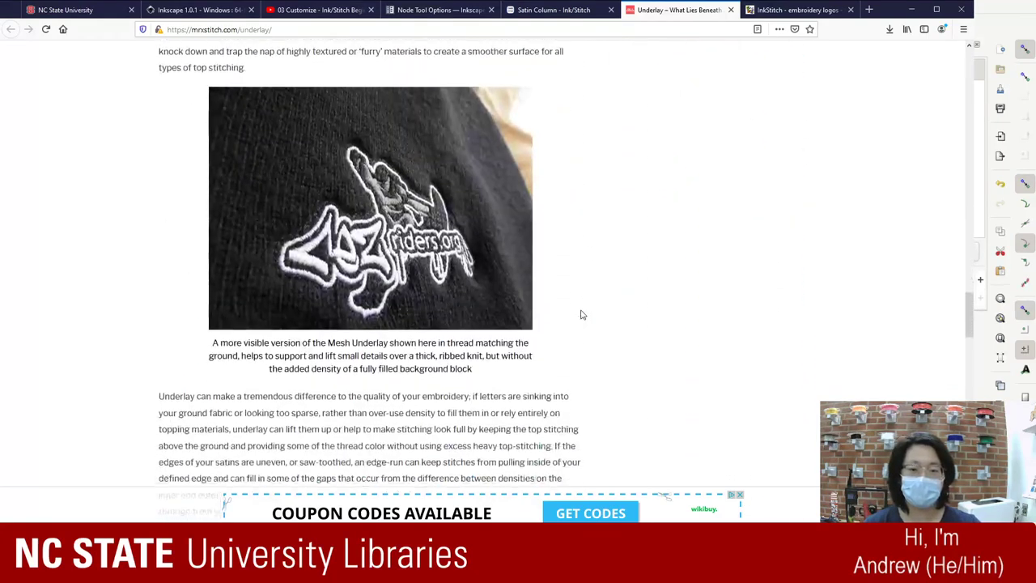
pyautogui.scroll(10, 581, 314)
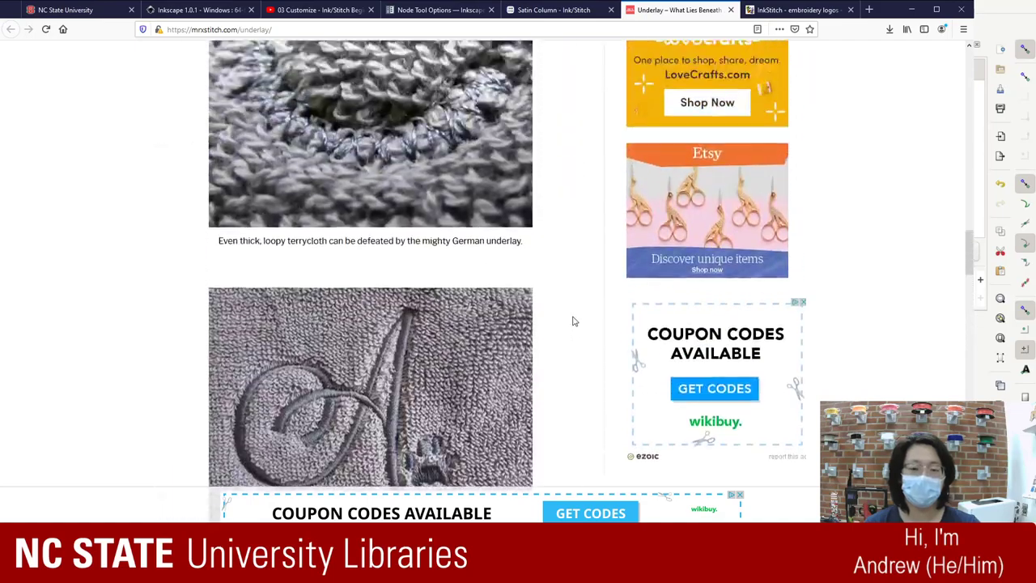
pyautogui.scroll(3, 572, 322)
pyautogui.scroll(-3, 572, 322)
pyautogui.scroll(1, 571, 323)
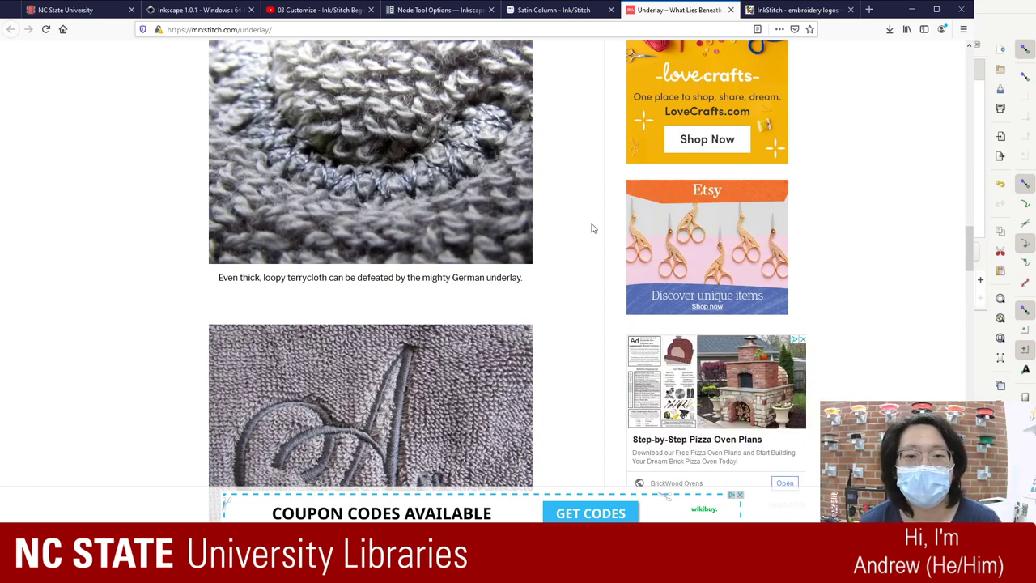
pyautogui.scroll(3, 303, 330)
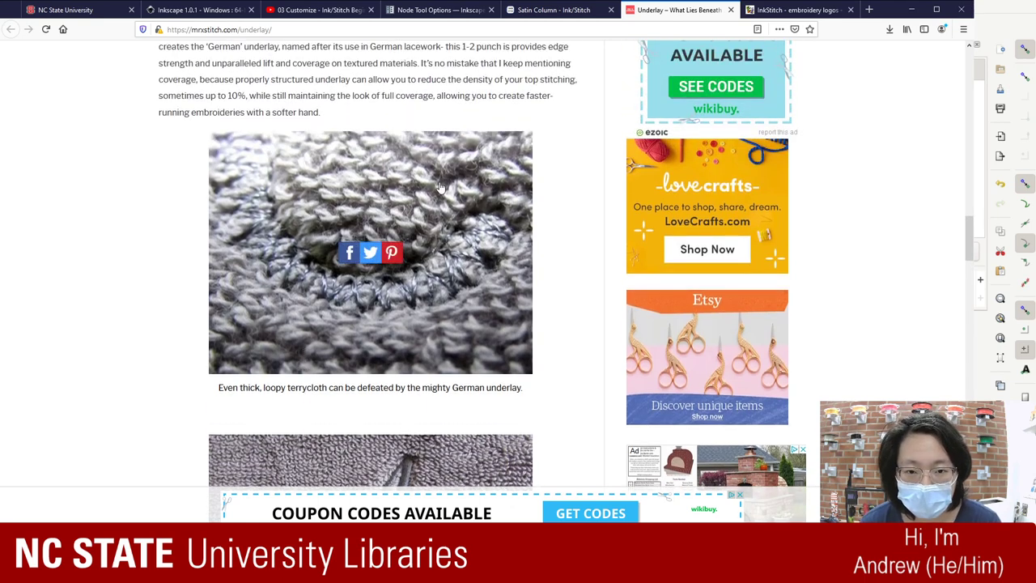
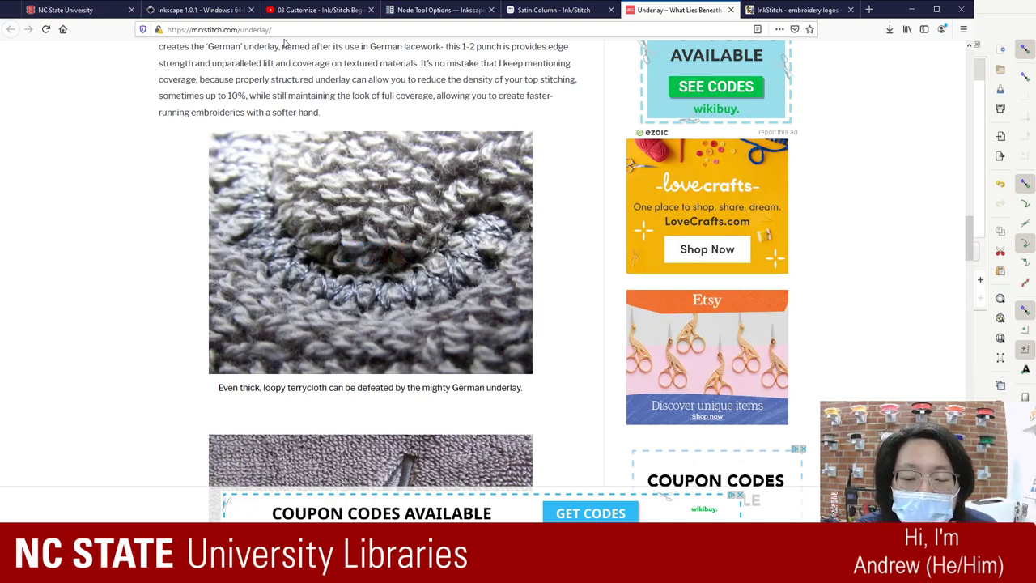
# - Read through the mrxstitch underlay article, then close its tab to return to the Satin Column page
pyautogui.scroll(-1, 466, 186)
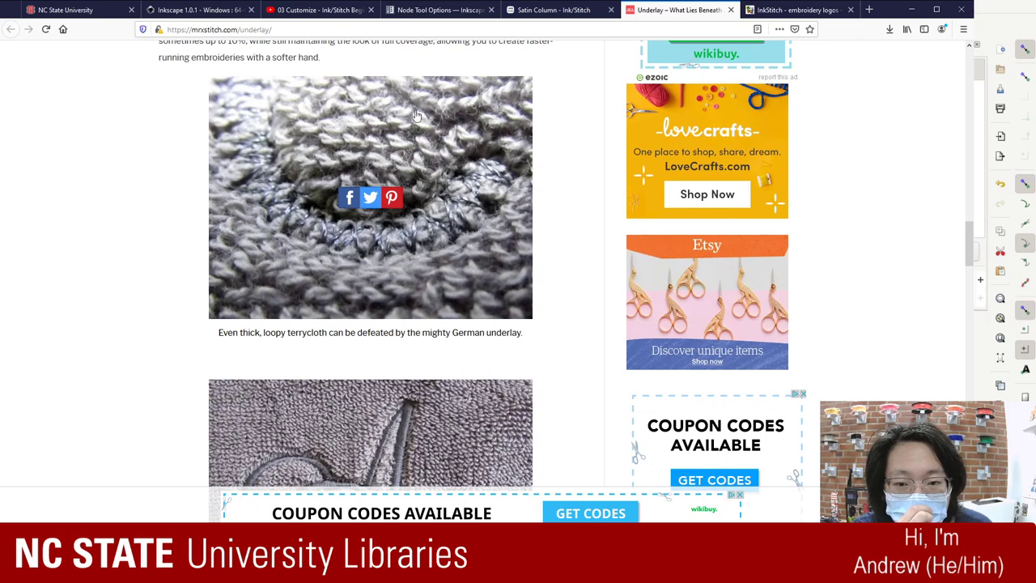
pyautogui.scroll(-2, 482, 195)
pyautogui.scroll(-3, 482, 196)
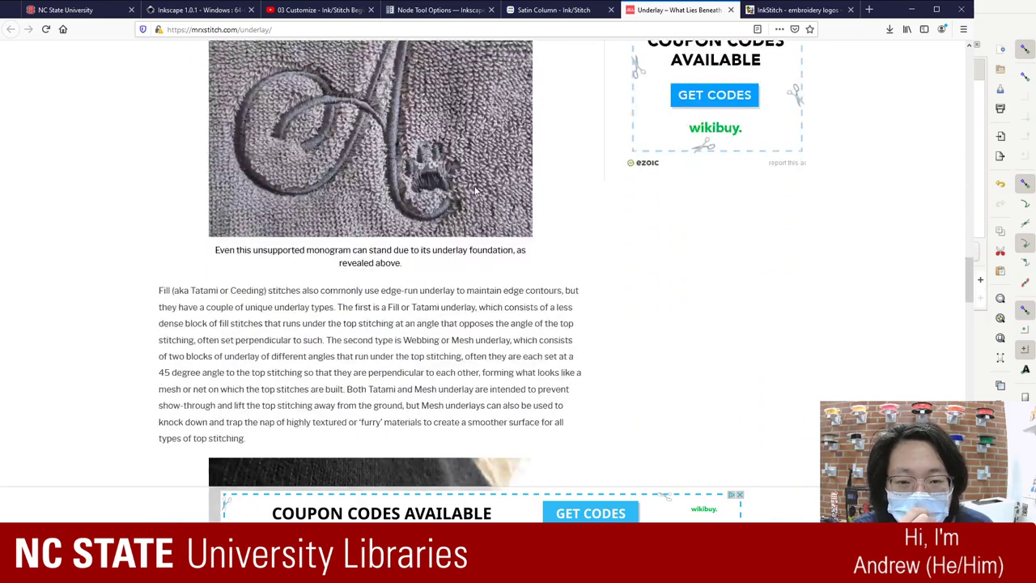
pyautogui.scroll(-3, 476, 190)
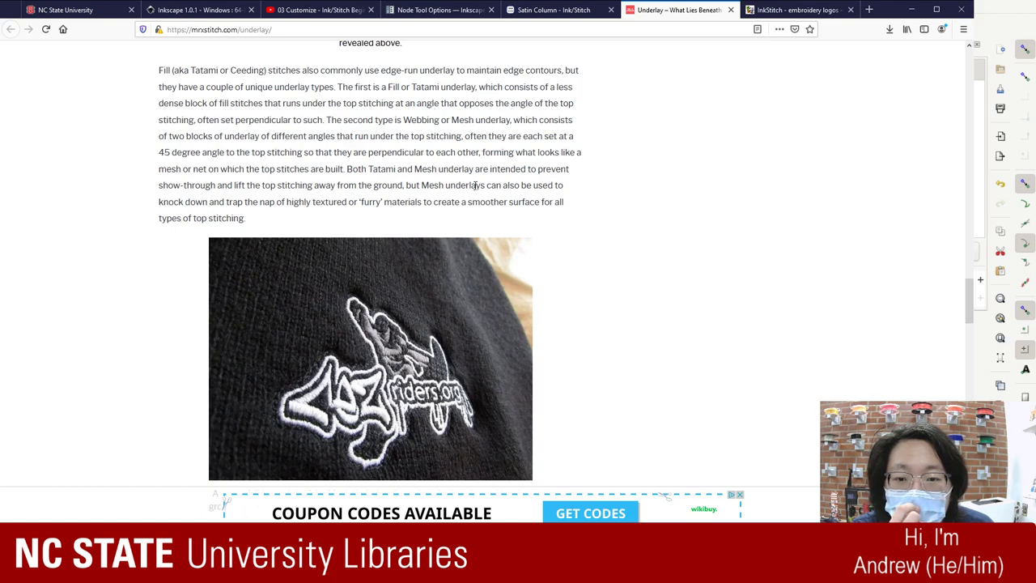
pyautogui.scroll(-10, 444, 156)
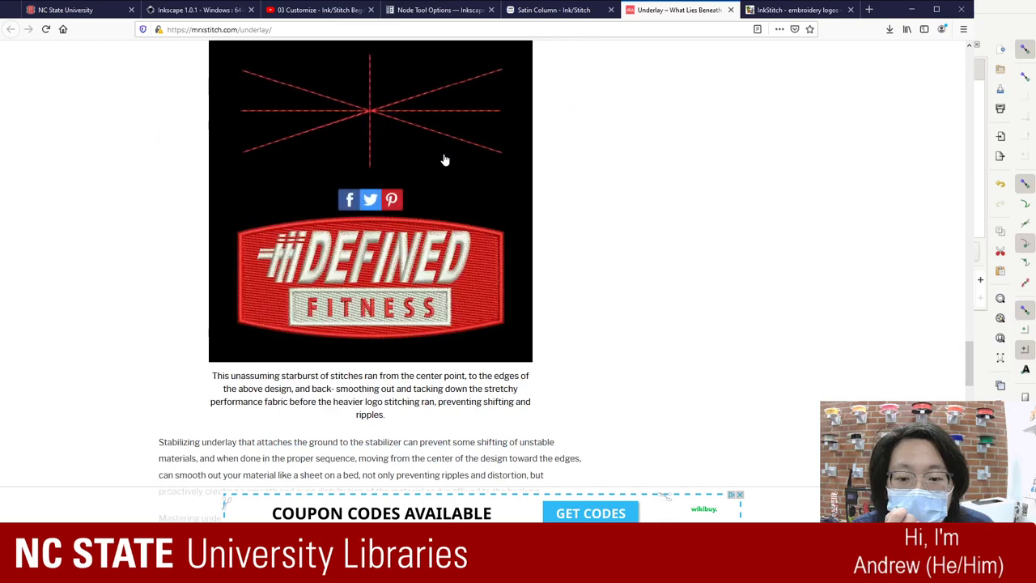
pyautogui.scroll(3, 584, 177)
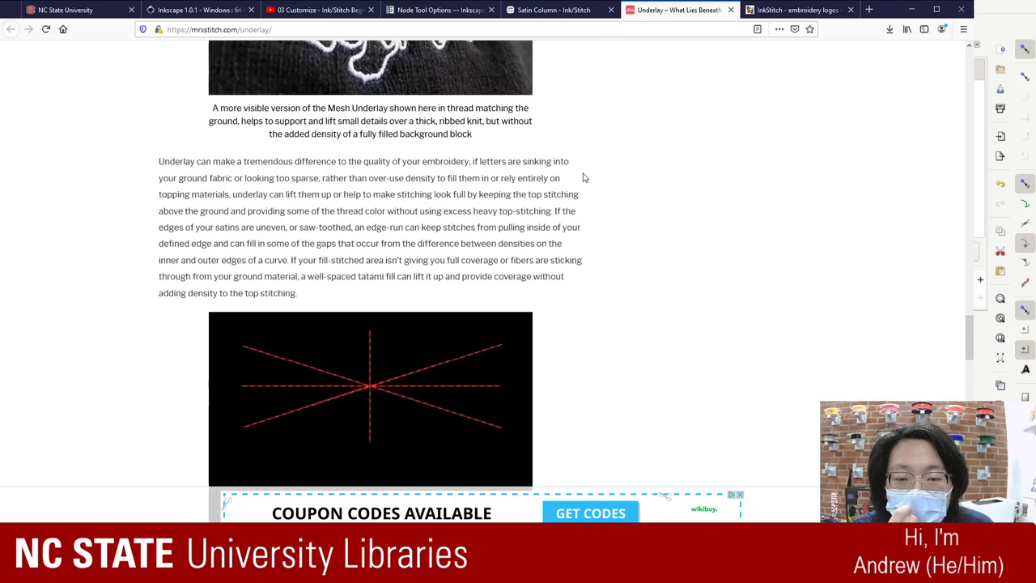
pyautogui.scroll(-2, 584, 176)
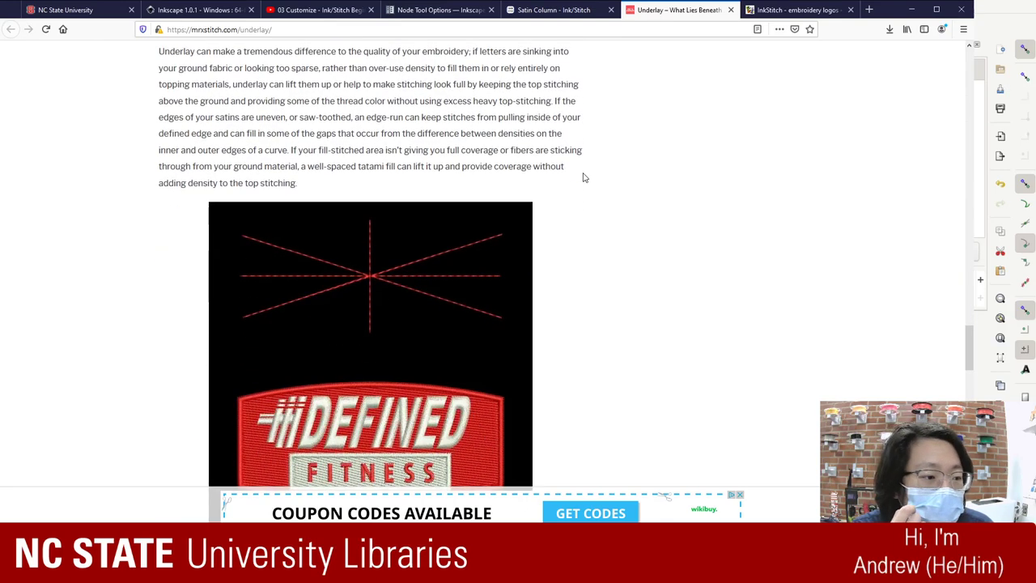
pyautogui.scroll(-3, 575, 170)
pyautogui.scroll(-5, 525, 167)
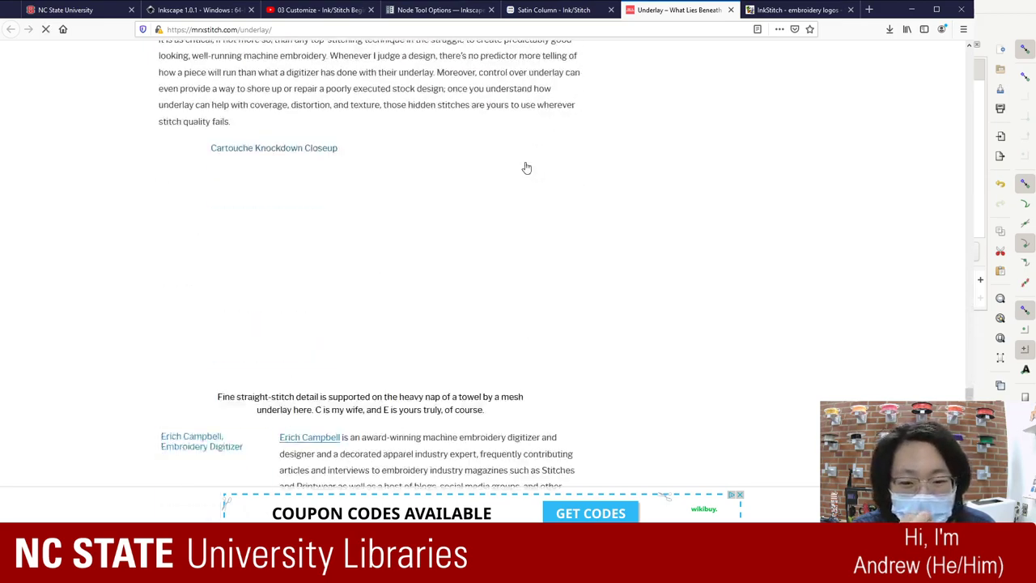
pyautogui.scroll(-3, 525, 167)
pyautogui.scroll(5, 525, 168)
pyautogui.scroll(2, 525, 166)
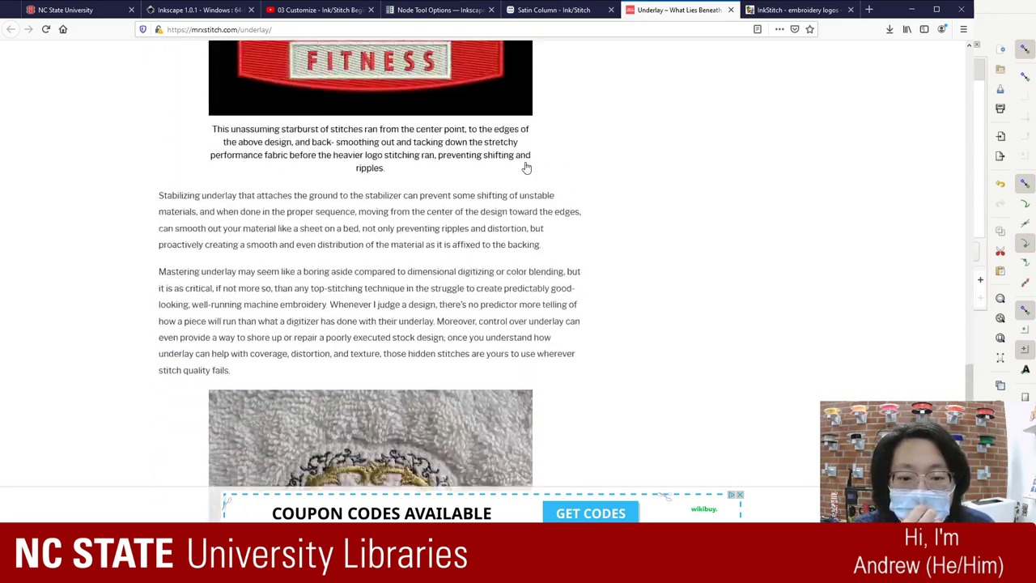
pyautogui.scroll(-5, 526, 166)
pyautogui.scroll(1, 525, 166)
pyautogui.scroll(3, 525, 167)
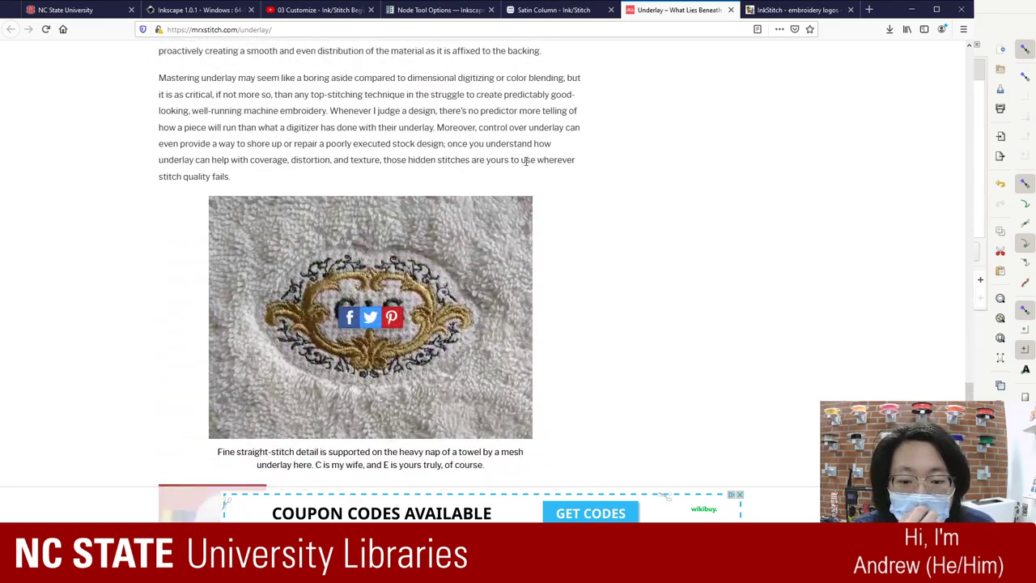
pyautogui.scroll(-4, 526, 167)
pyautogui.scroll(1, 526, 167)
pyautogui.scroll(7, 525, 167)
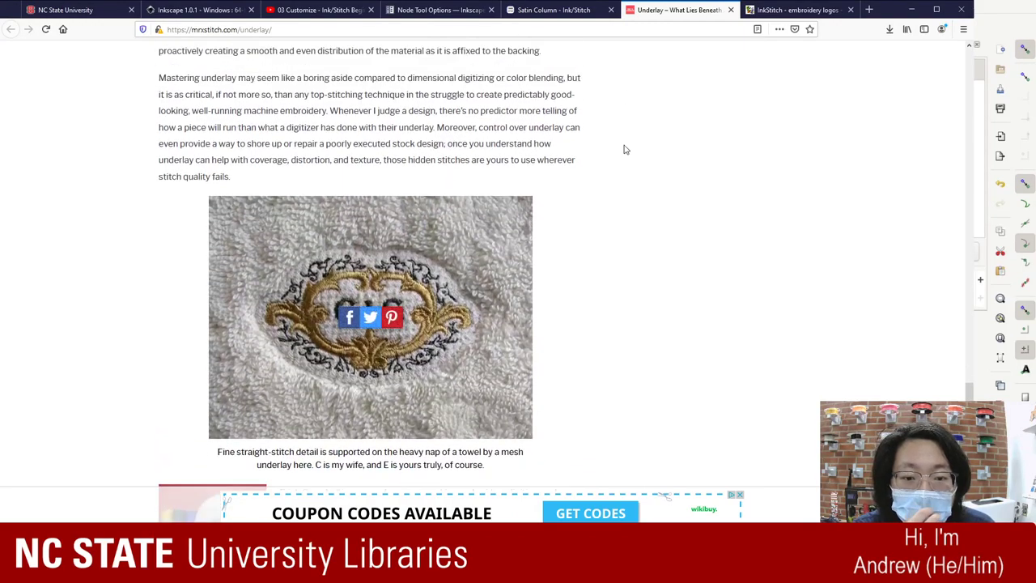
pyautogui.click(731, 9)
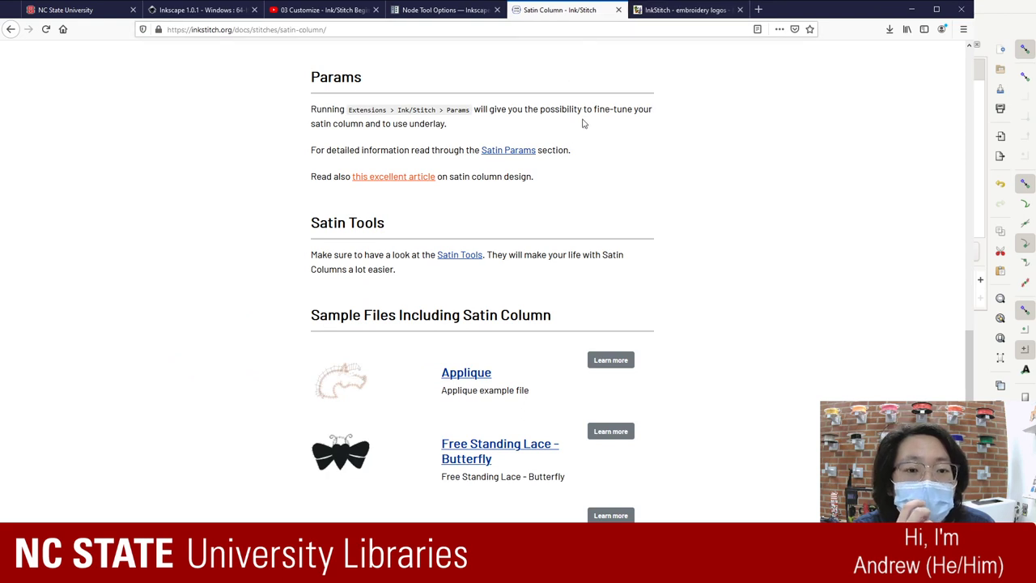
# - Jump to Satin Params, follow the fabric pull-together explanation, and mark the Ties row
pyautogui.click(520, 152)
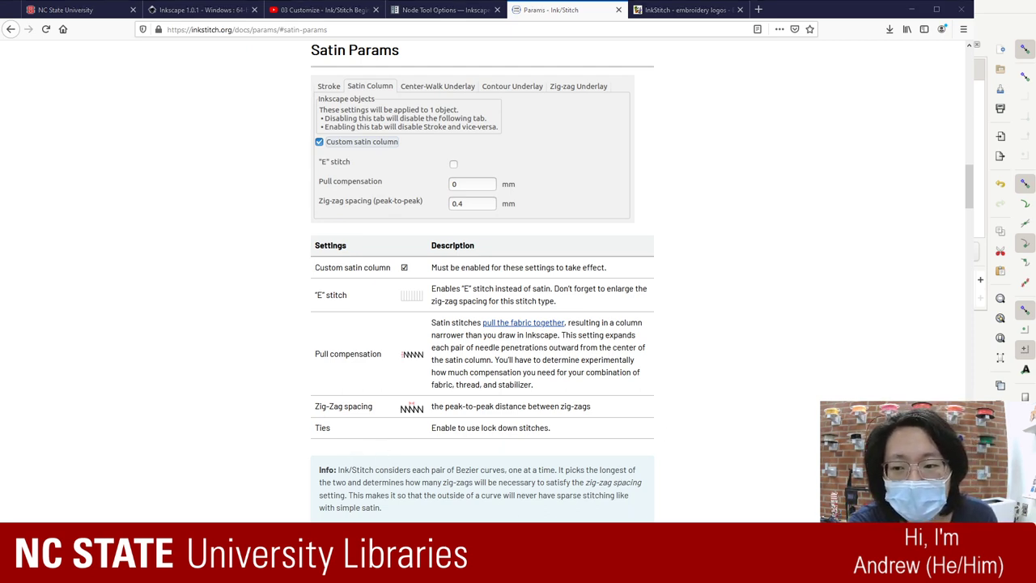
pyautogui.click(505, 321)
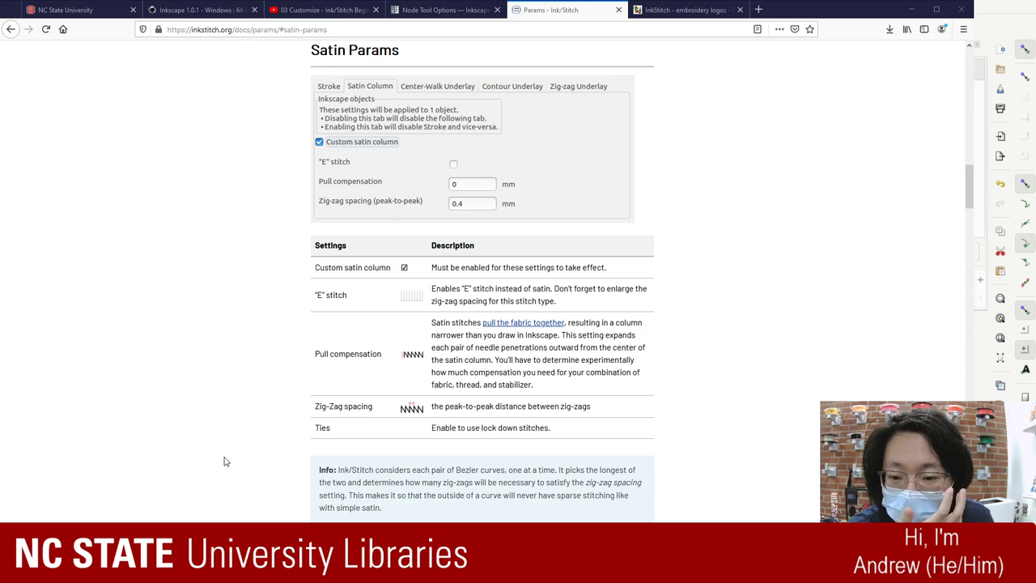
pyautogui.moveTo(226, 460); pyautogui.dragTo(224, 430)
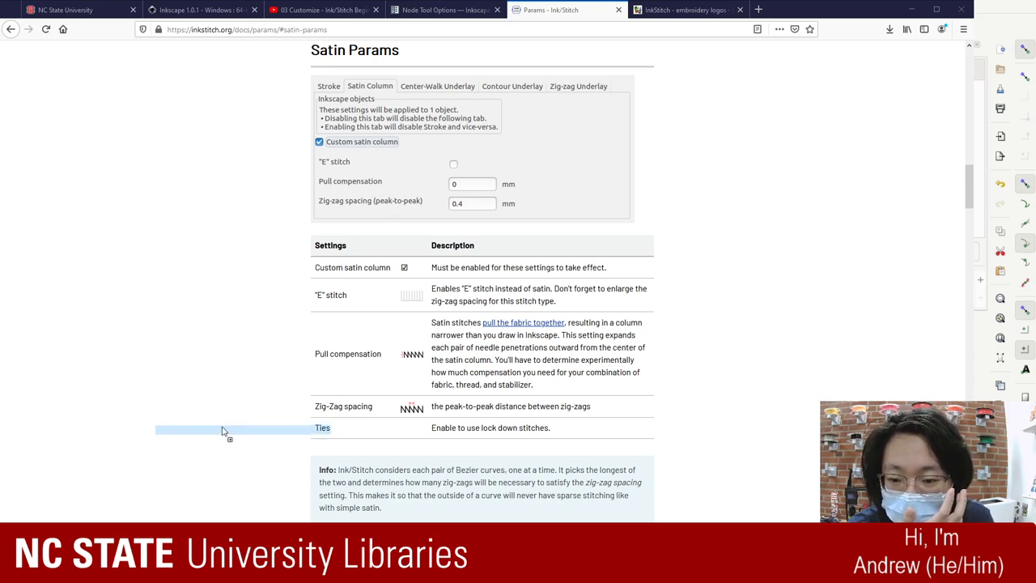
pyautogui.click(223, 431)
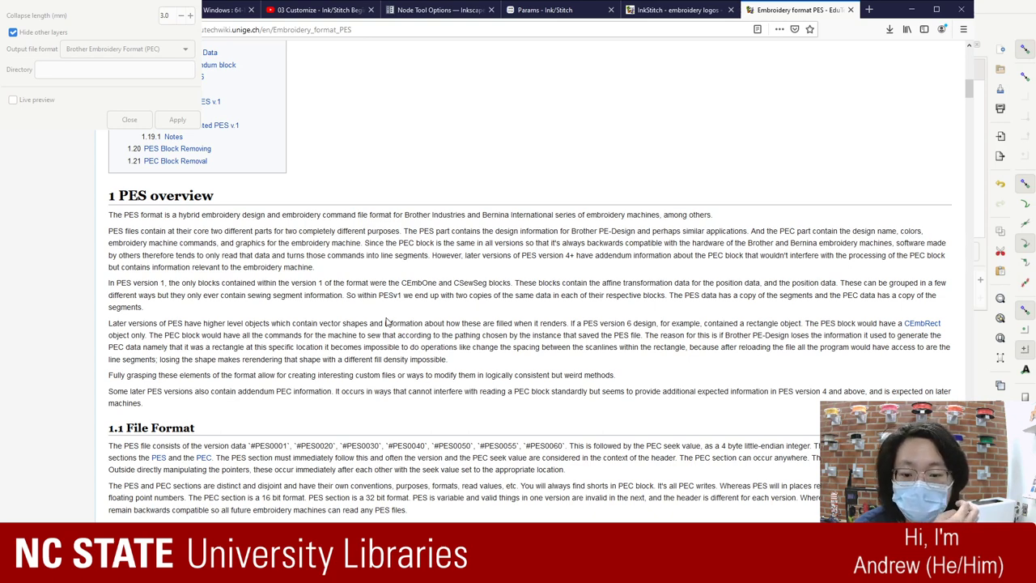
# - Scroll the PES wiki down through the Affine transform and Block Description tables
pyautogui.scroll(-5, 262, 247)
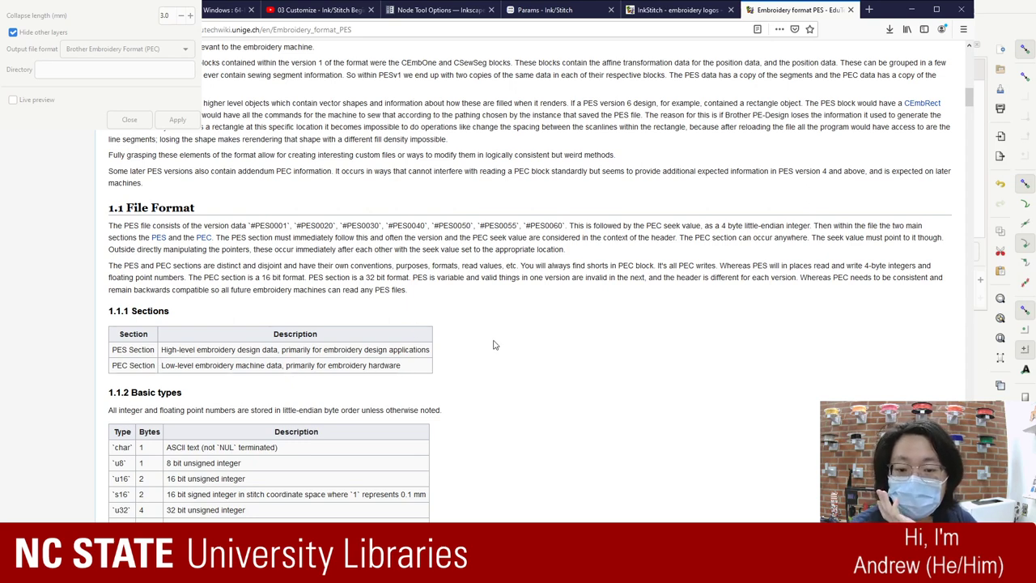
pyautogui.scroll(-2, 428, 405)
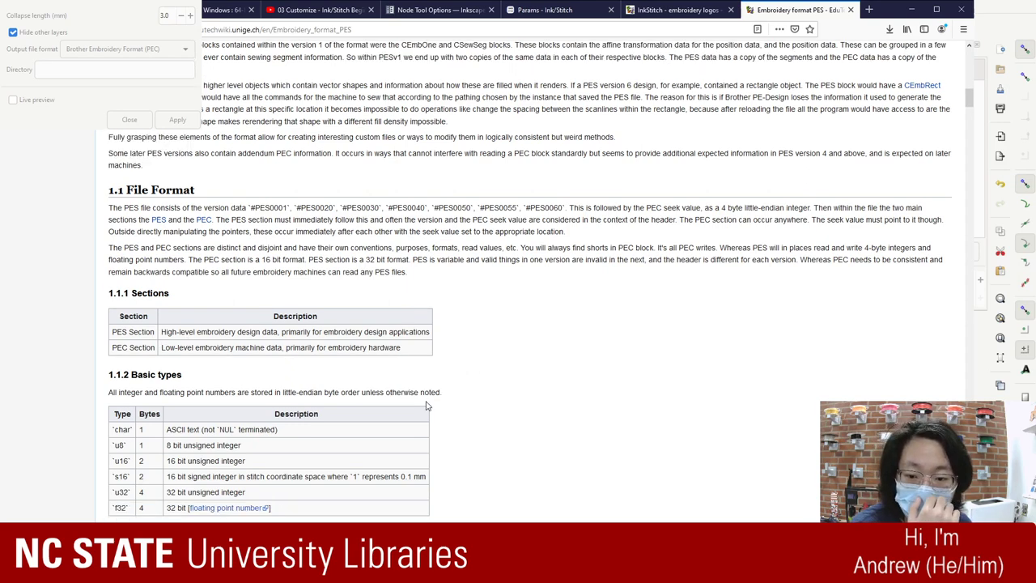
pyautogui.scroll(-3, 374, 435)
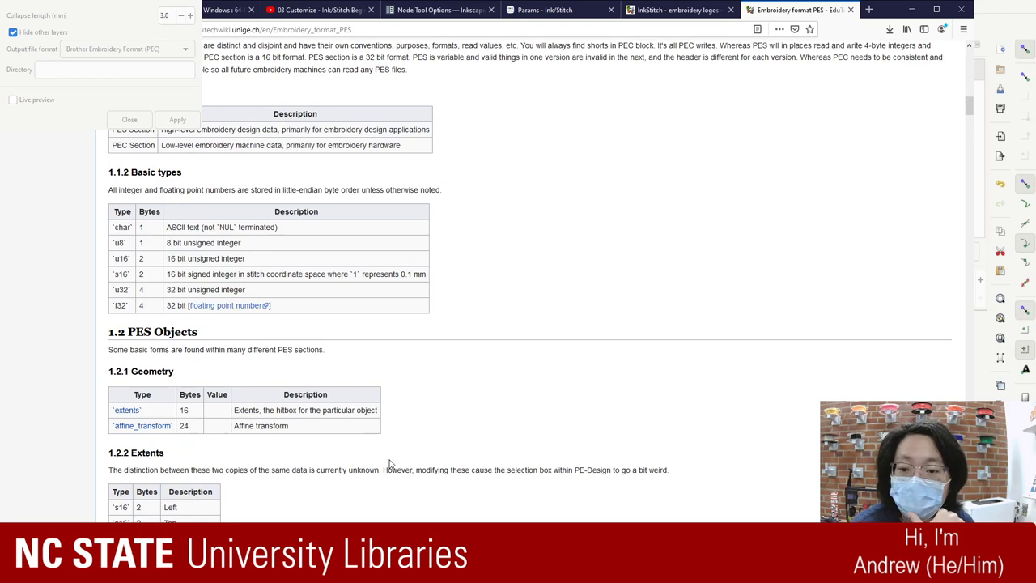
pyautogui.scroll(-7, 390, 461)
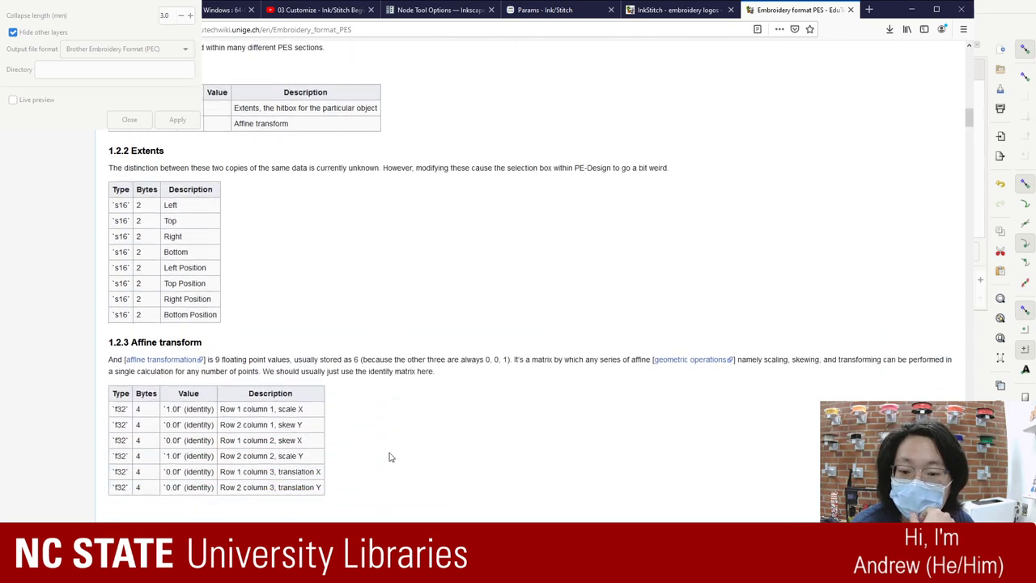
pyautogui.scroll(-5, 389, 457)
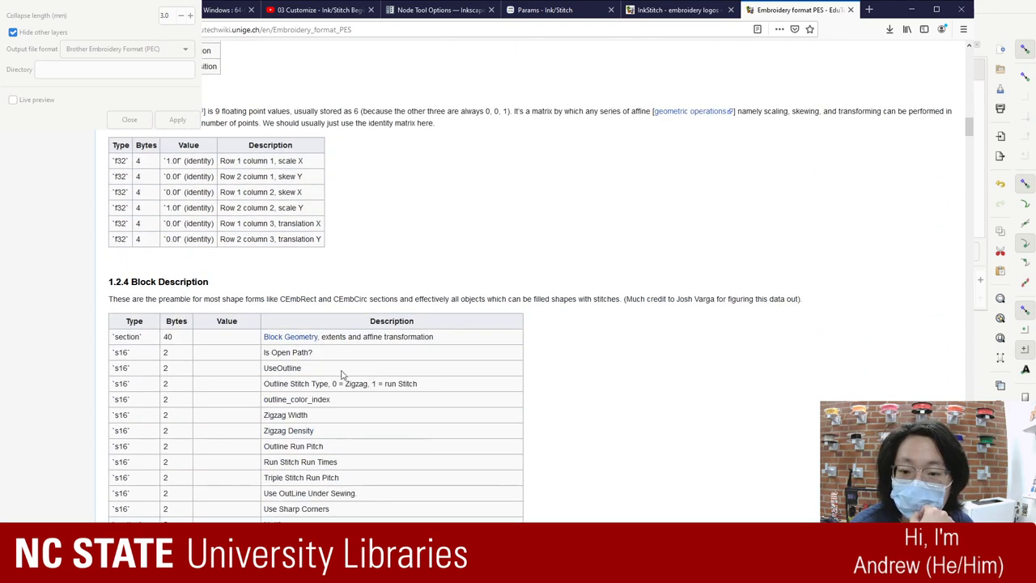
pyautogui.scroll(-10, 340, 372)
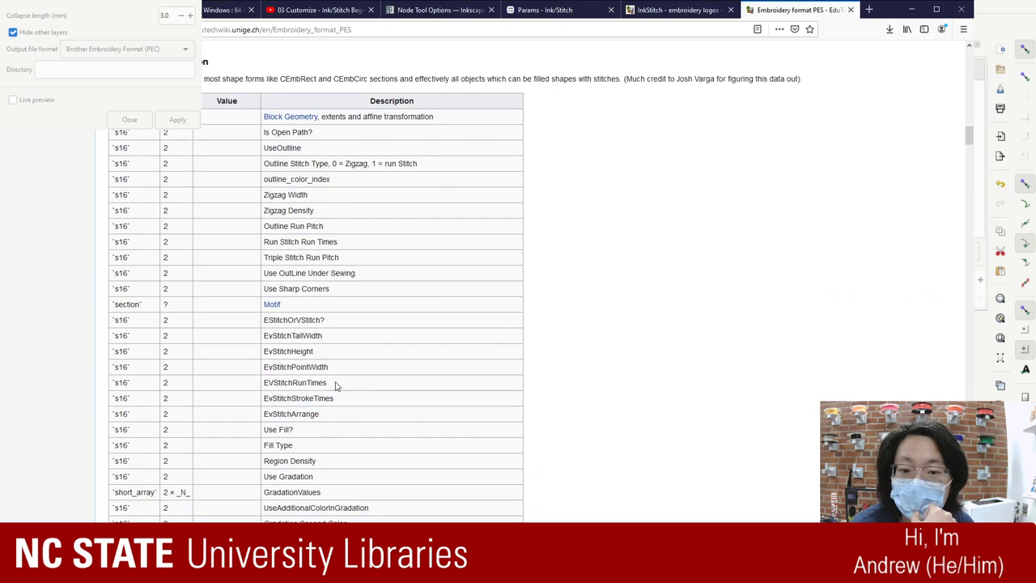
pyautogui.scroll(-20, 337, 386)
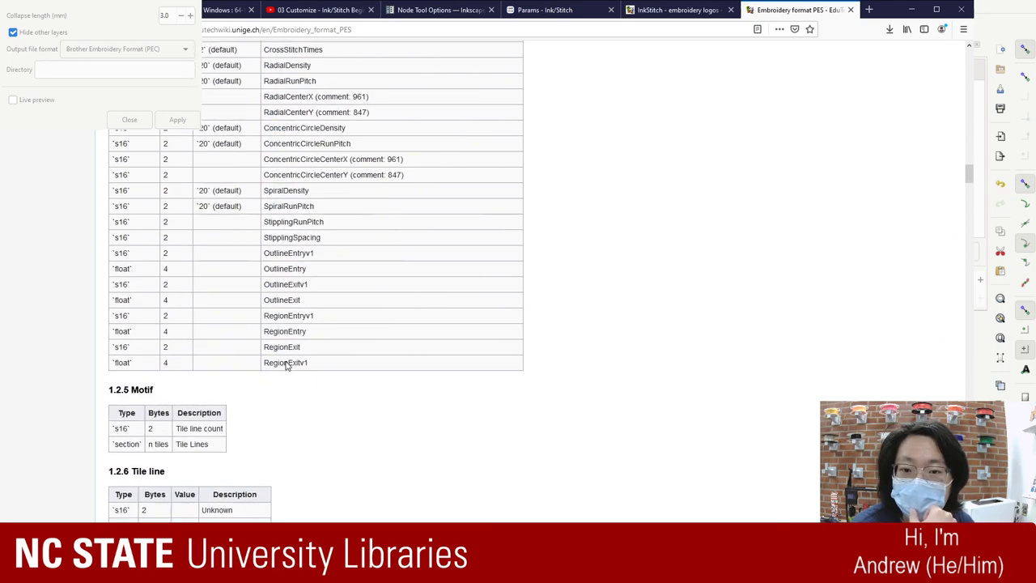
pyautogui.scroll(18, 283, 364)
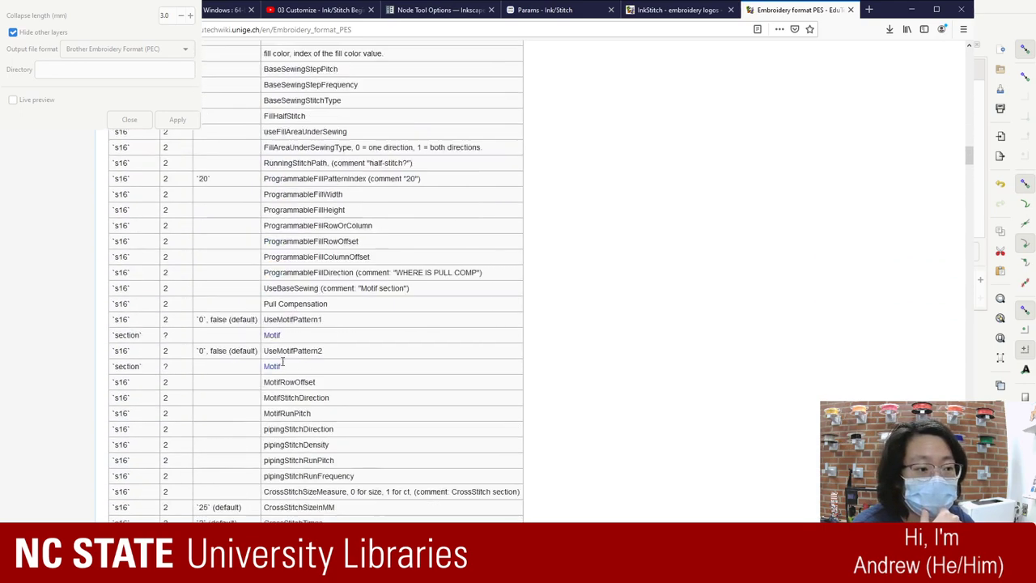
pyautogui.scroll(6, 283, 362)
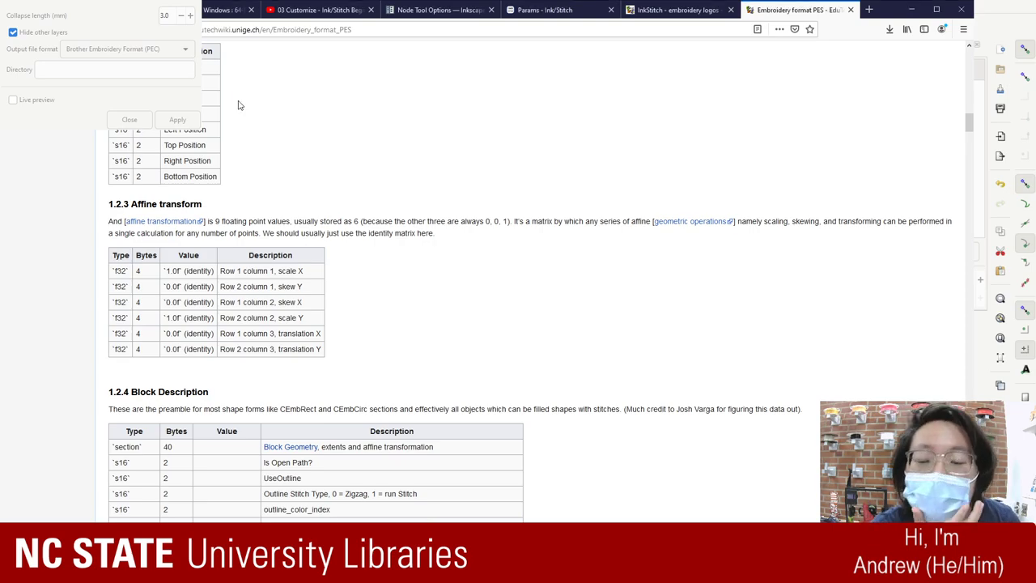
# - Scroll the wiki back to Contents and Basic types, then switch back to Inkscape
pyautogui.scroll(-10, 716, 215)
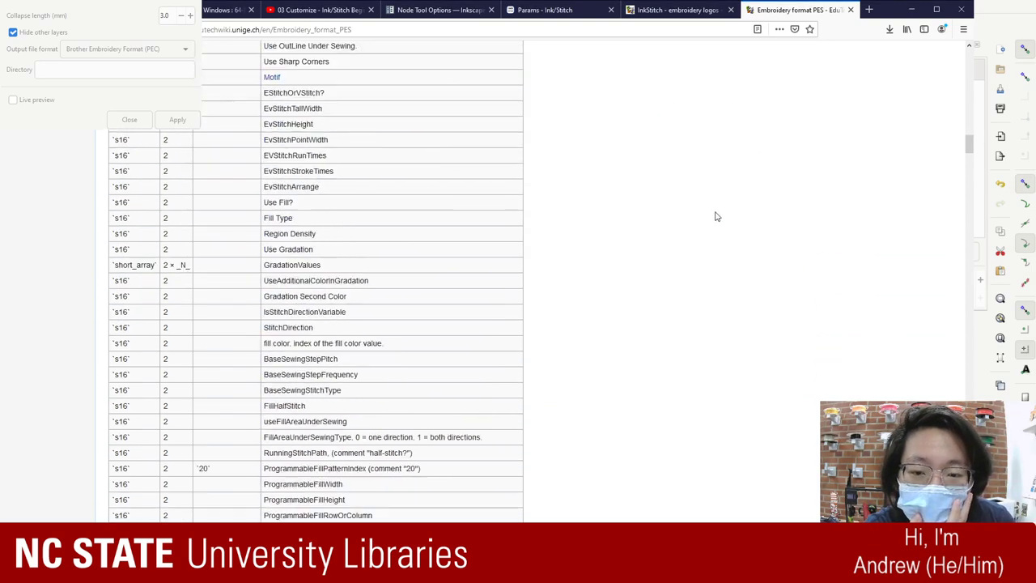
pyautogui.scroll(20, 716, 214)
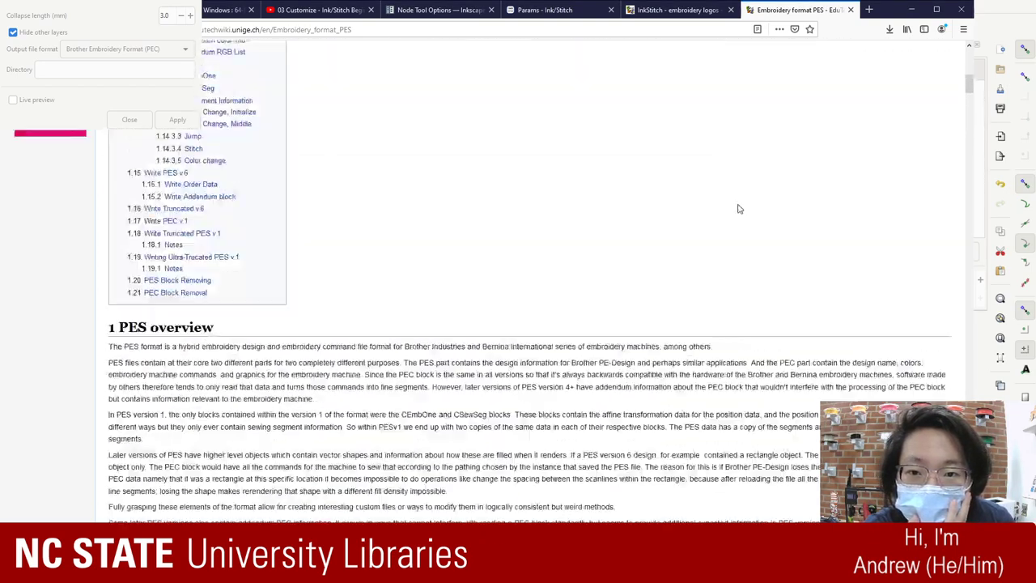
pyautogui.scroll(-10, 739, 210)
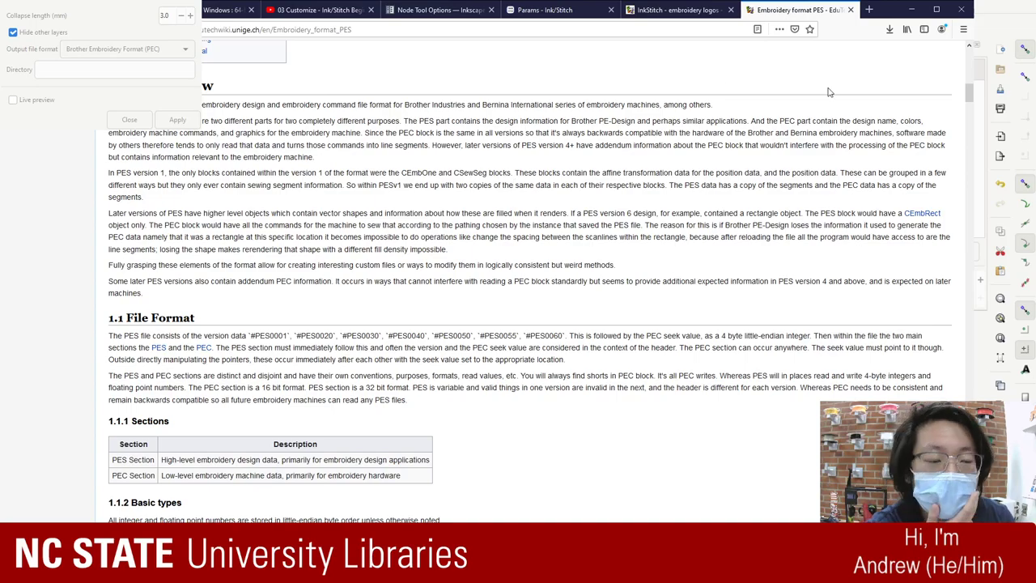
pyautogui.scroll(3, 404, 151)
pyautogui.scroll(5, 404, 151)
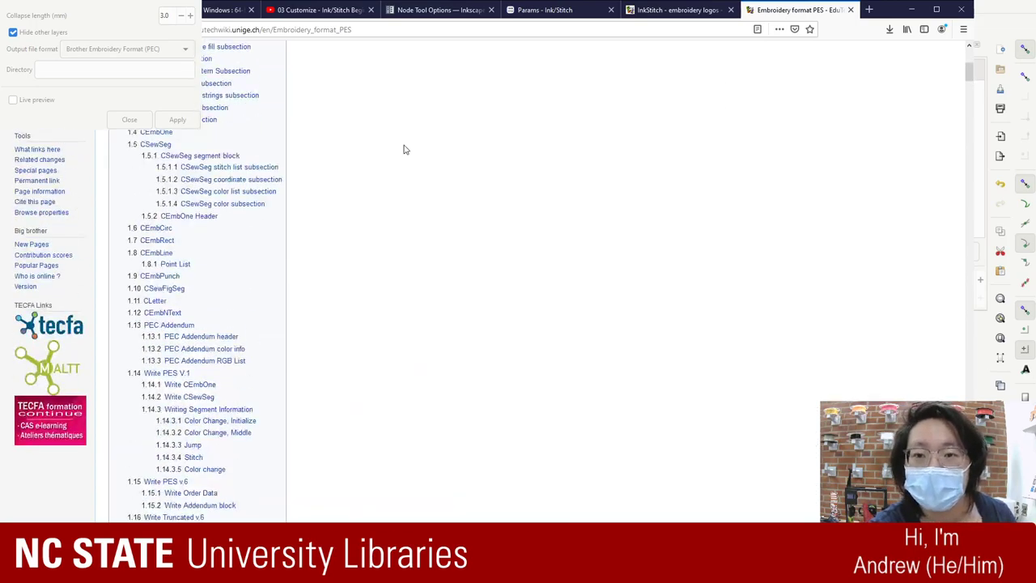
pyautogui.scroll(-15, 404, 151)
pyautogui.scroll(3, 414, 159)
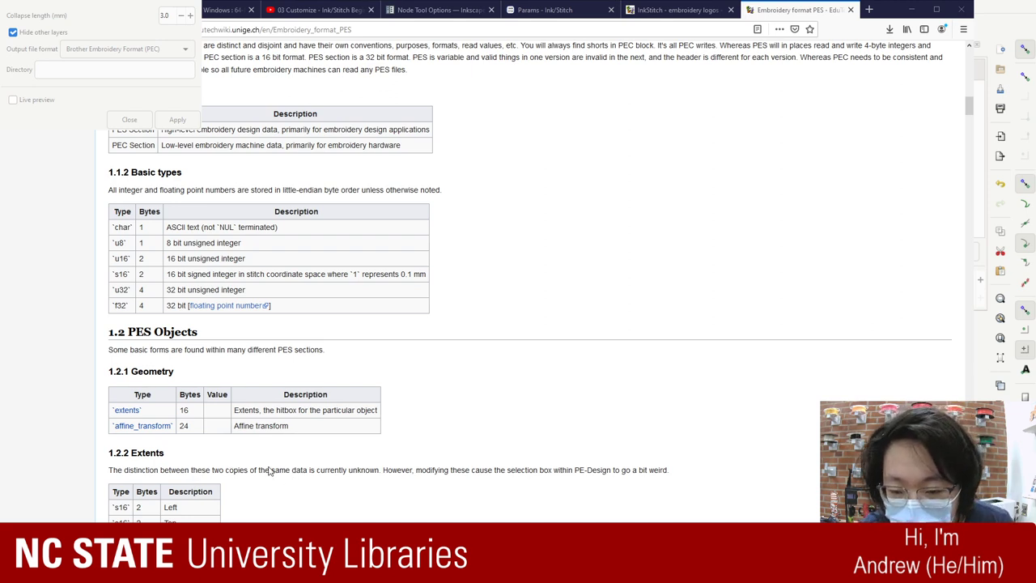
pyautogui.moveTo(270, 471); pyautogui.dragTo(250, 445)
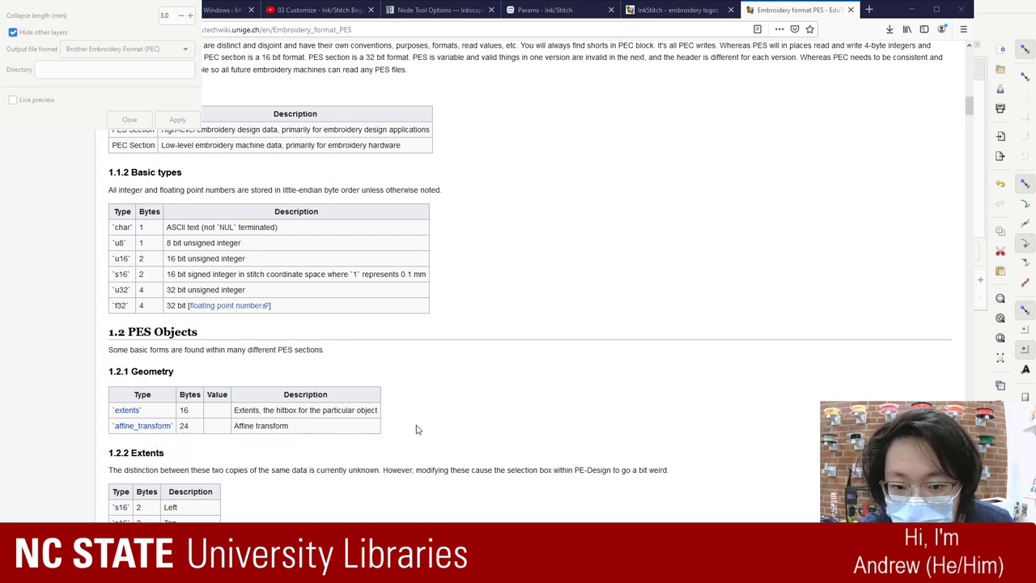
pyautogui.hotkey('alt', 'Tab')
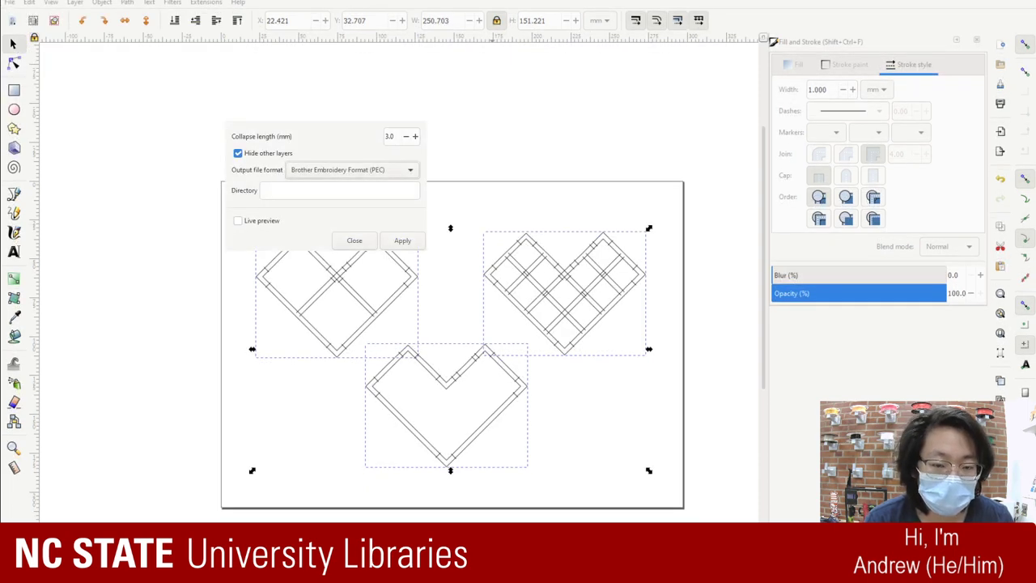
# - Paste the Documents folder path into Directory and export the three hearts as PES
pyautogui.scroll(-1, 384, 171)
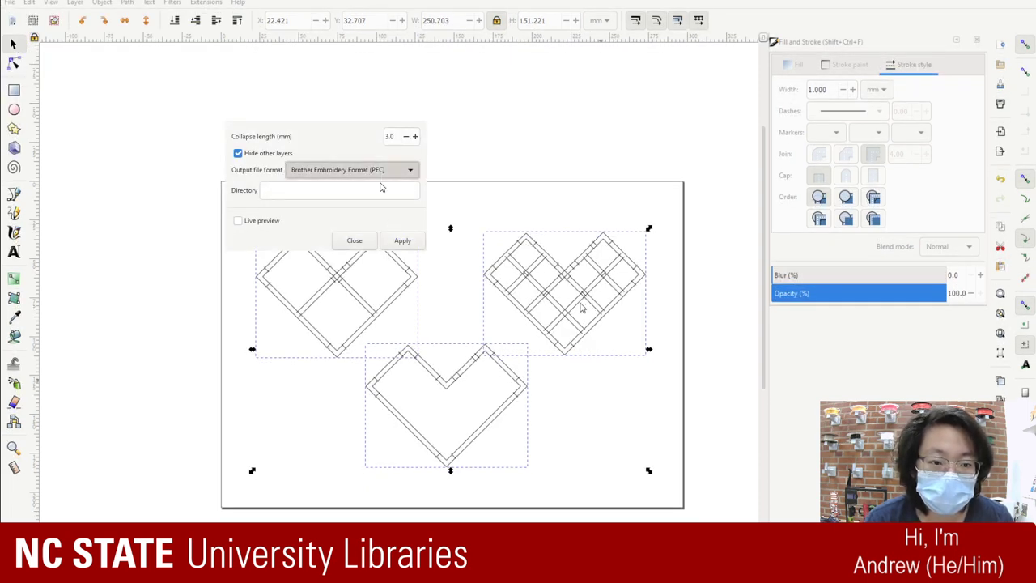
pyautogui.click(340, 191)
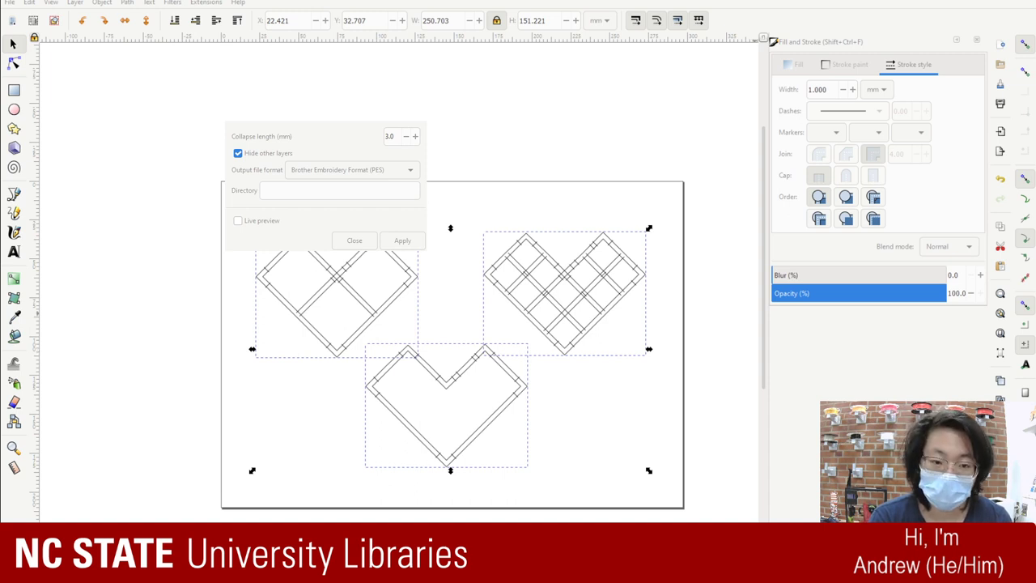
pyautogui.click(340, 190)
pyautogui.write('C:\\Users\\lib.usability.admin\\Documents\\Andrew')
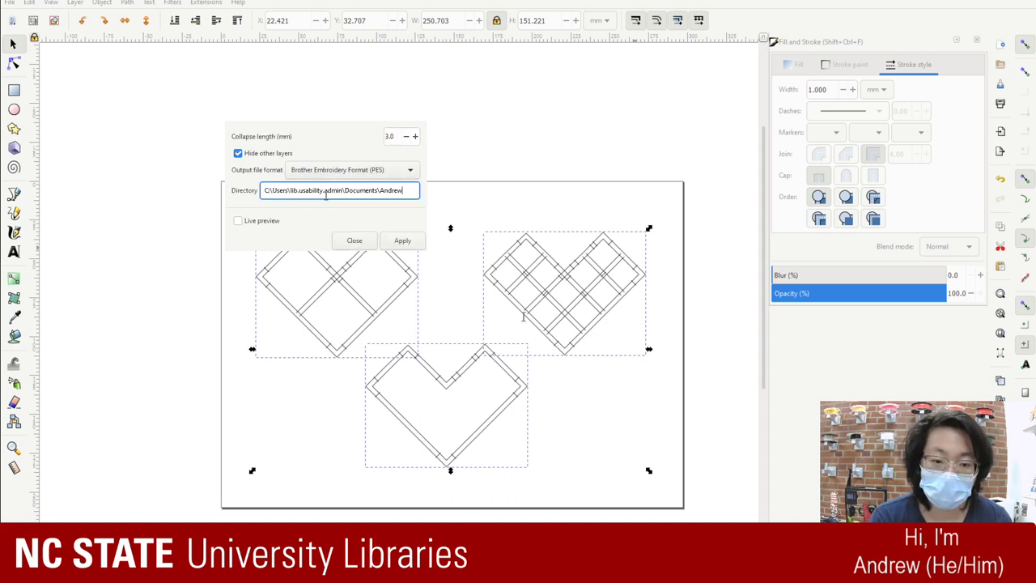
pyautogui.click(402, 241)
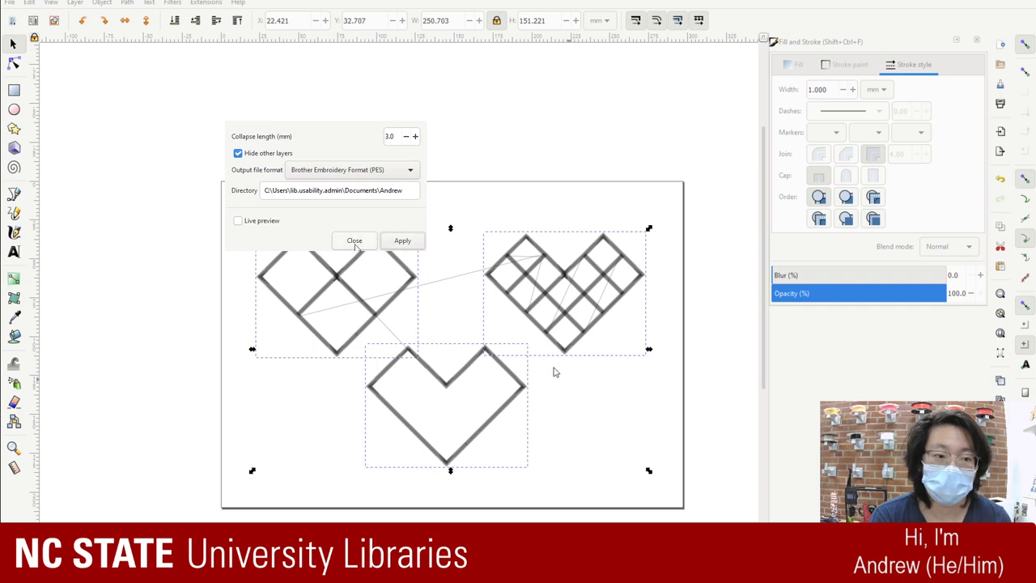
# - Close the Ink/Stitch export dialog and deselect the three stitched hearts
pyautogui.click(353, 241)
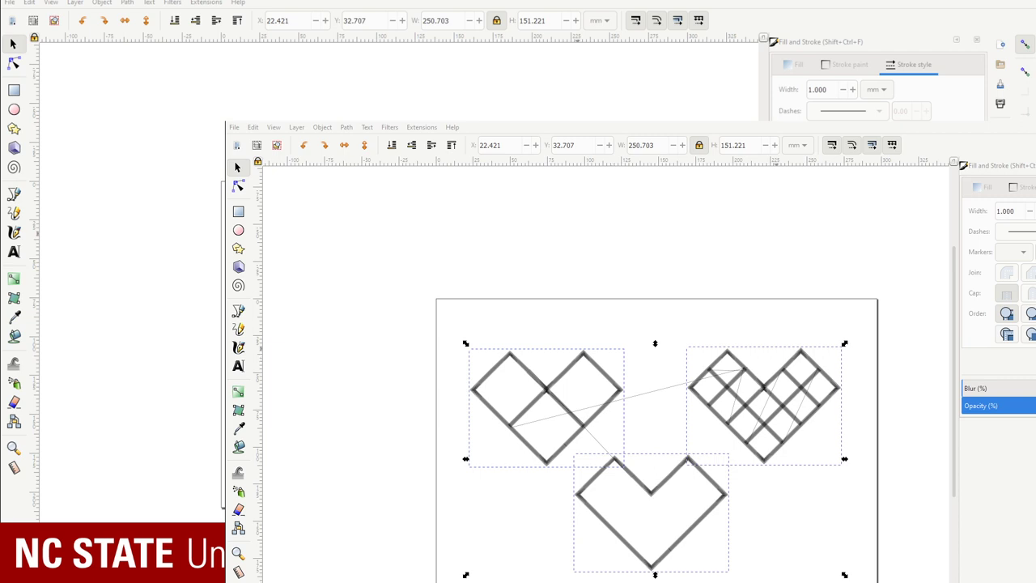
pyautogui.click(826, 284)
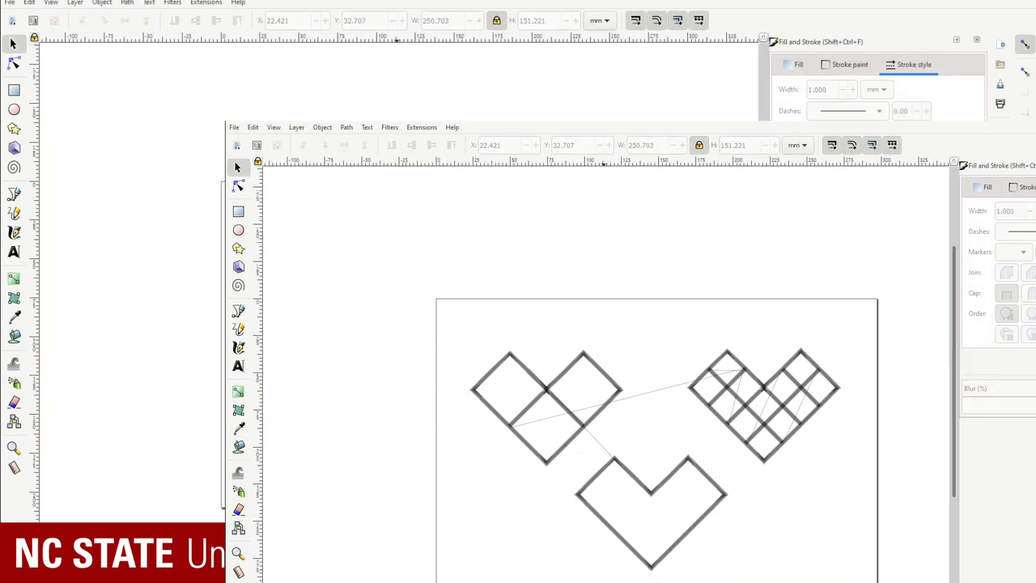